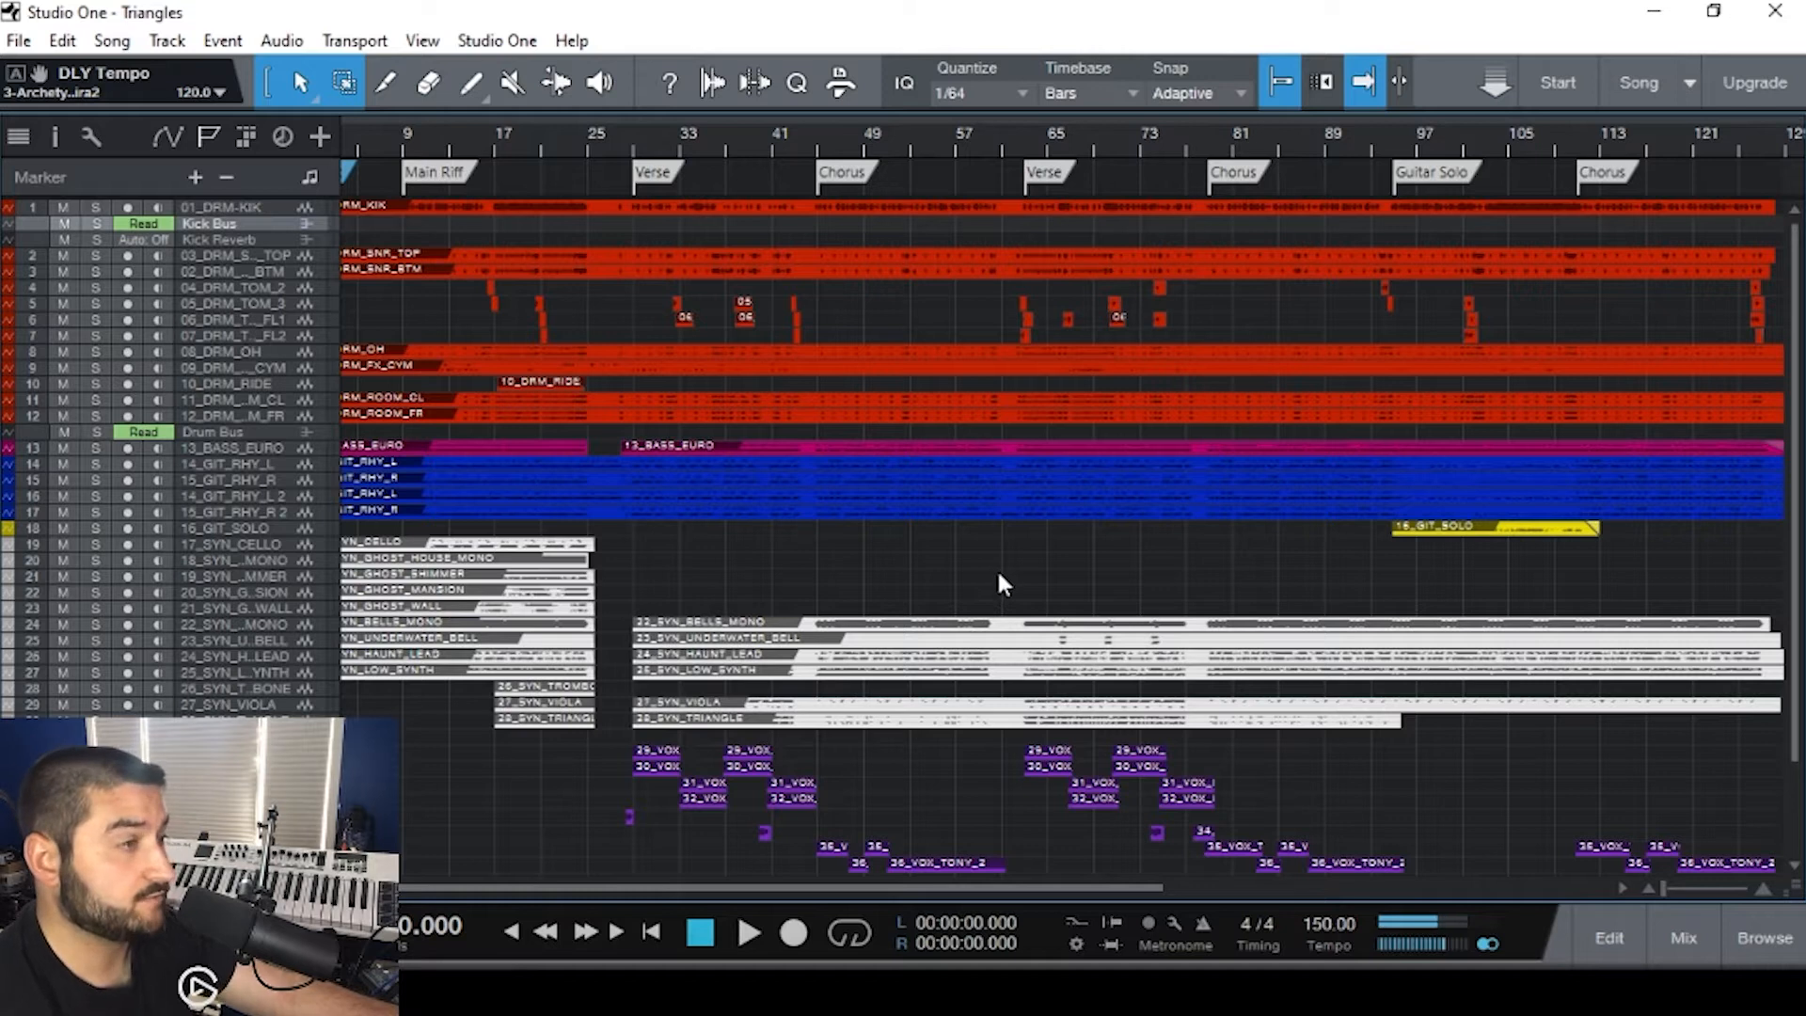
# - Examine the kick drum track's fast passages in the main riff and the guitar solo, alongside the neighbouring drum tracks
pyautogui.hscroll(-2, 995, 581)
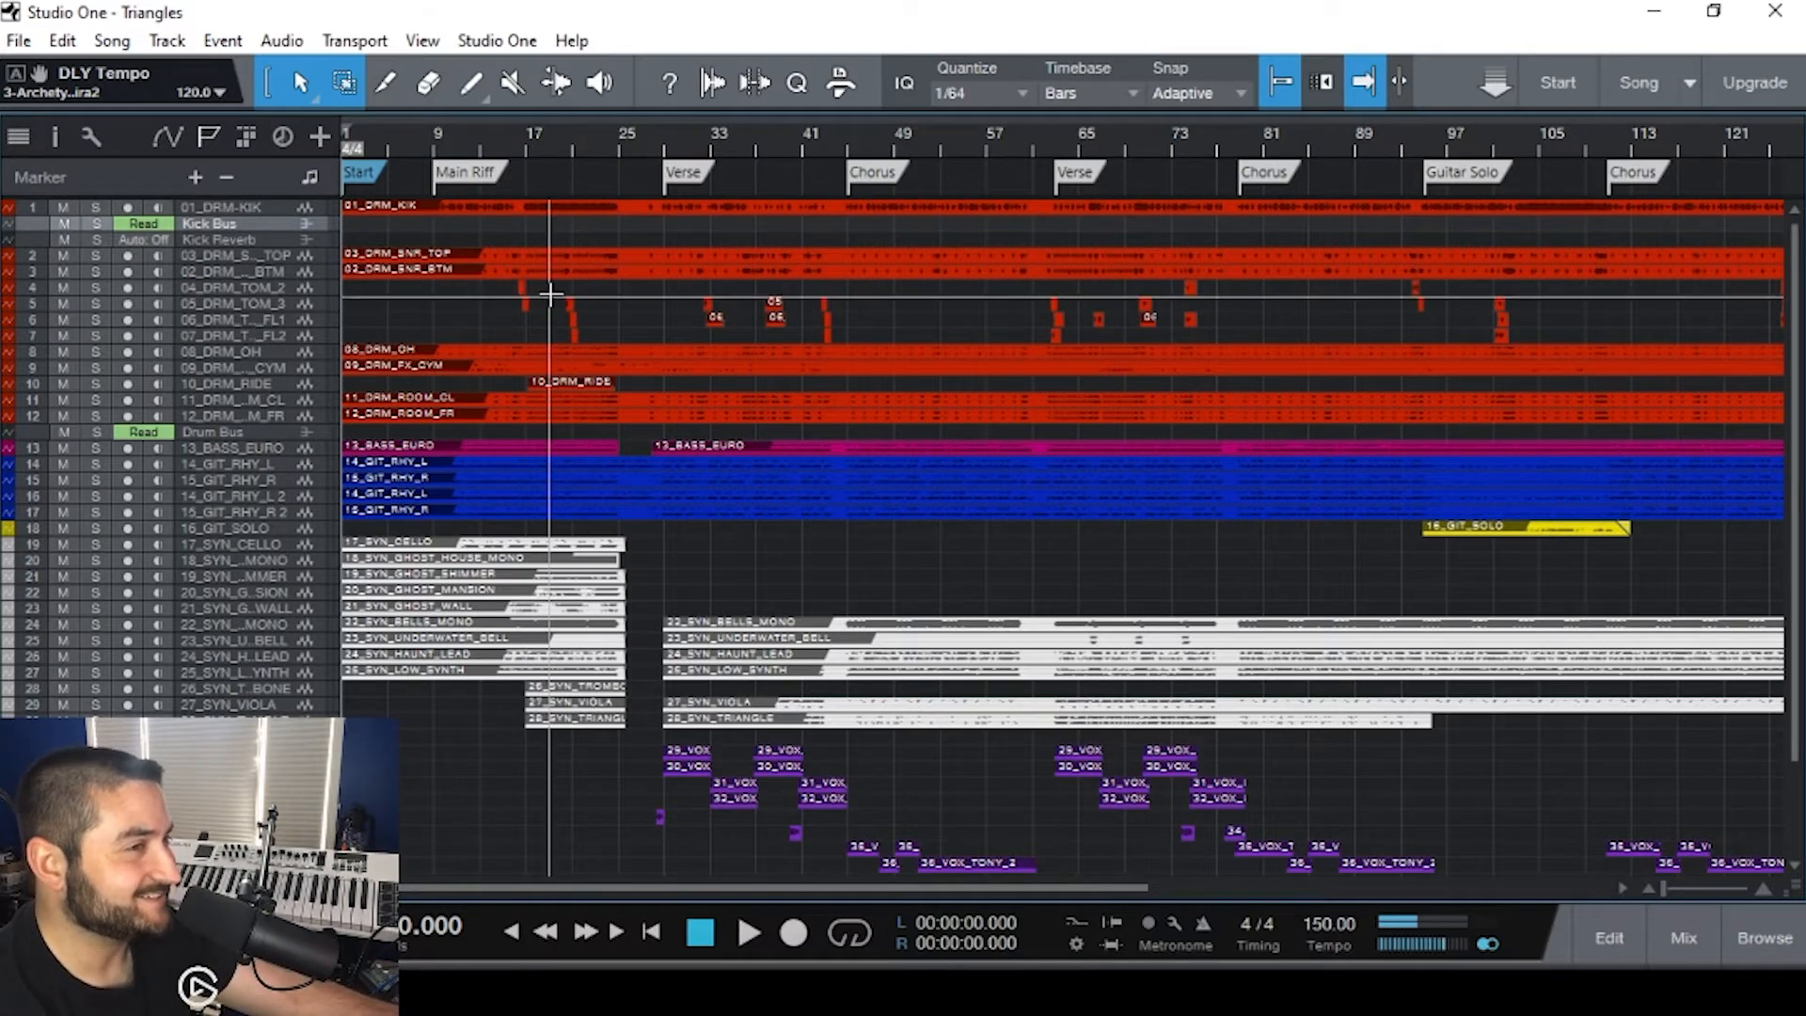
pyautogui.scroll(4, 552, 294)
pyautogui.scroll(2, 552, 323)
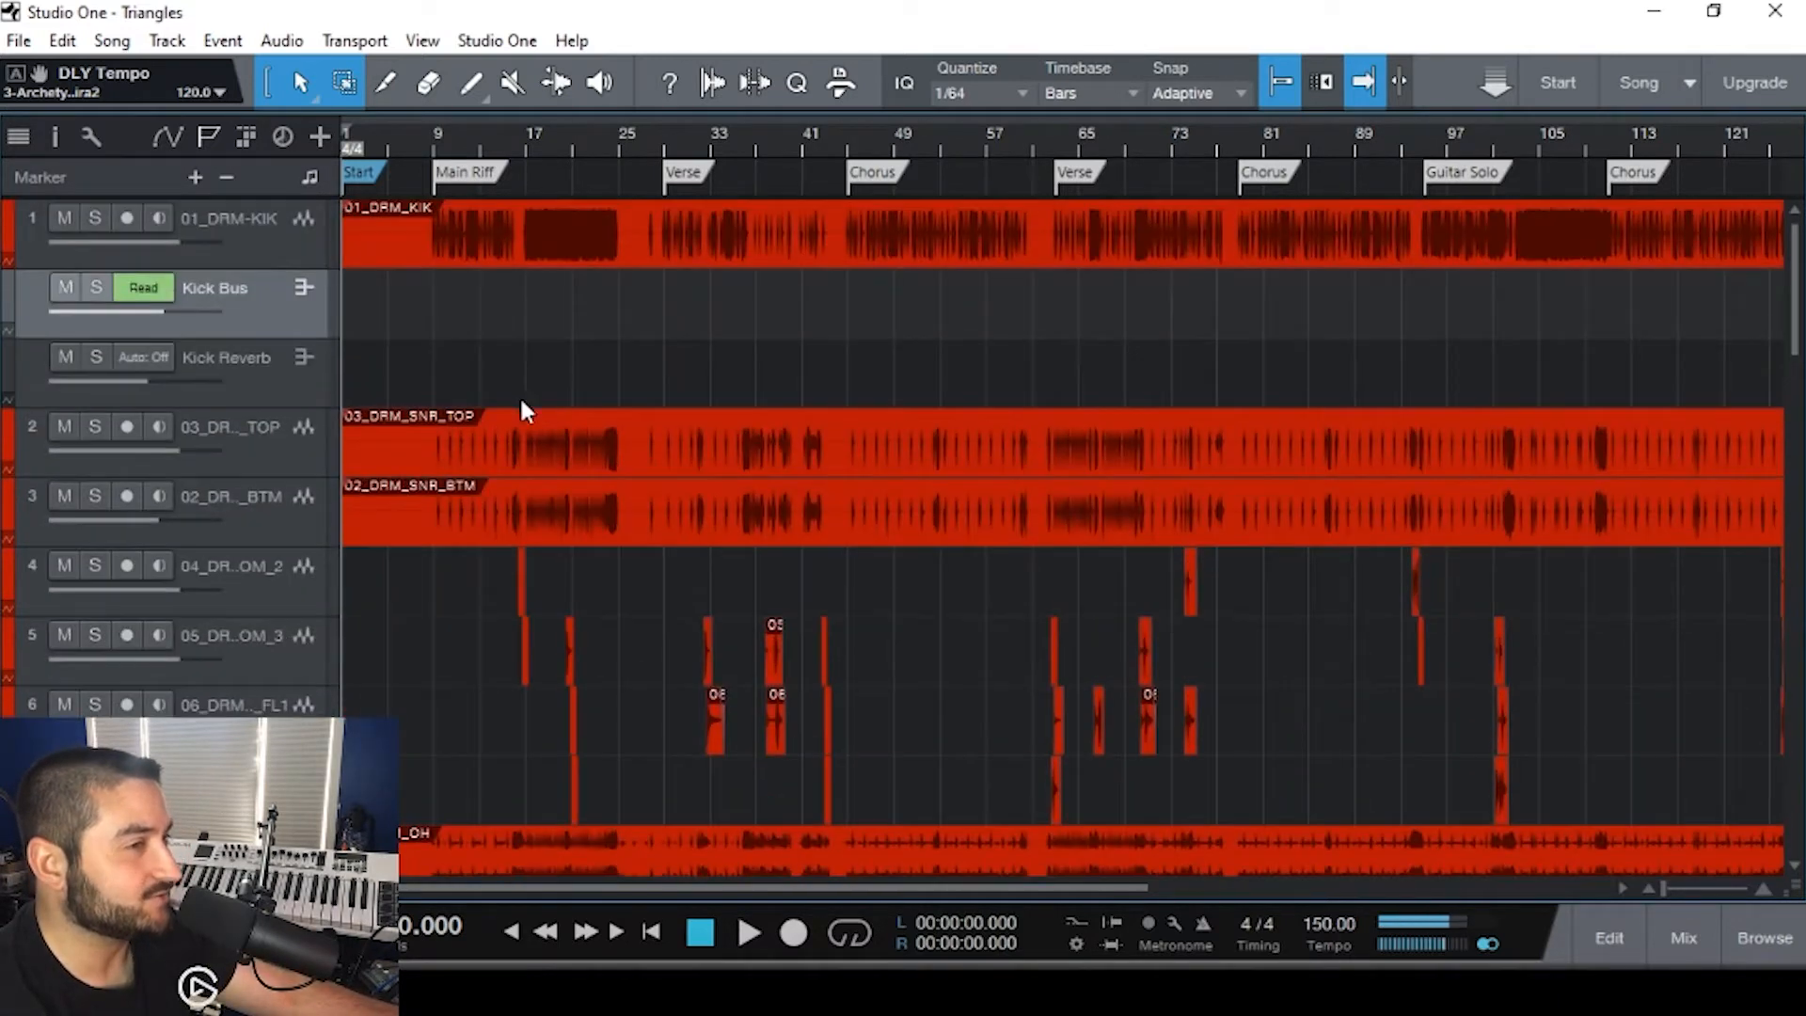
pyautogui.click(421, 324)
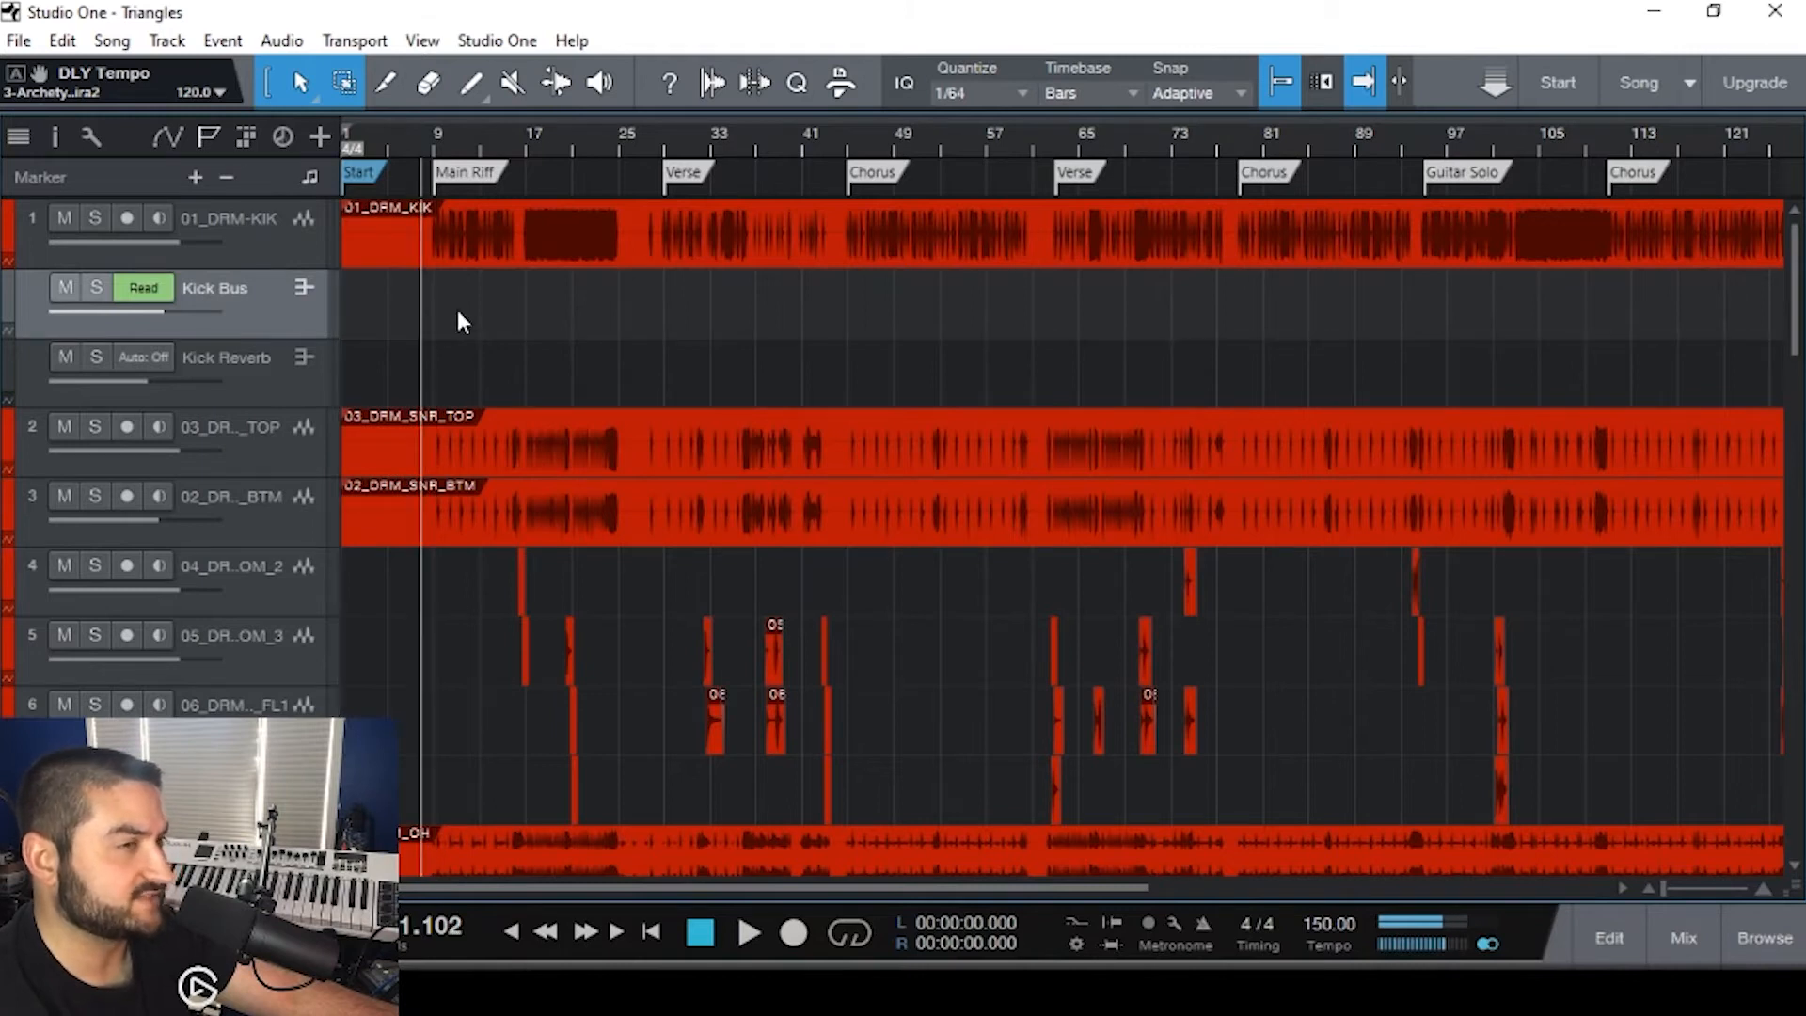
pyautogui.scroll(4, 463, 308)
pyautogui.hscroll(-4, 467, 309)
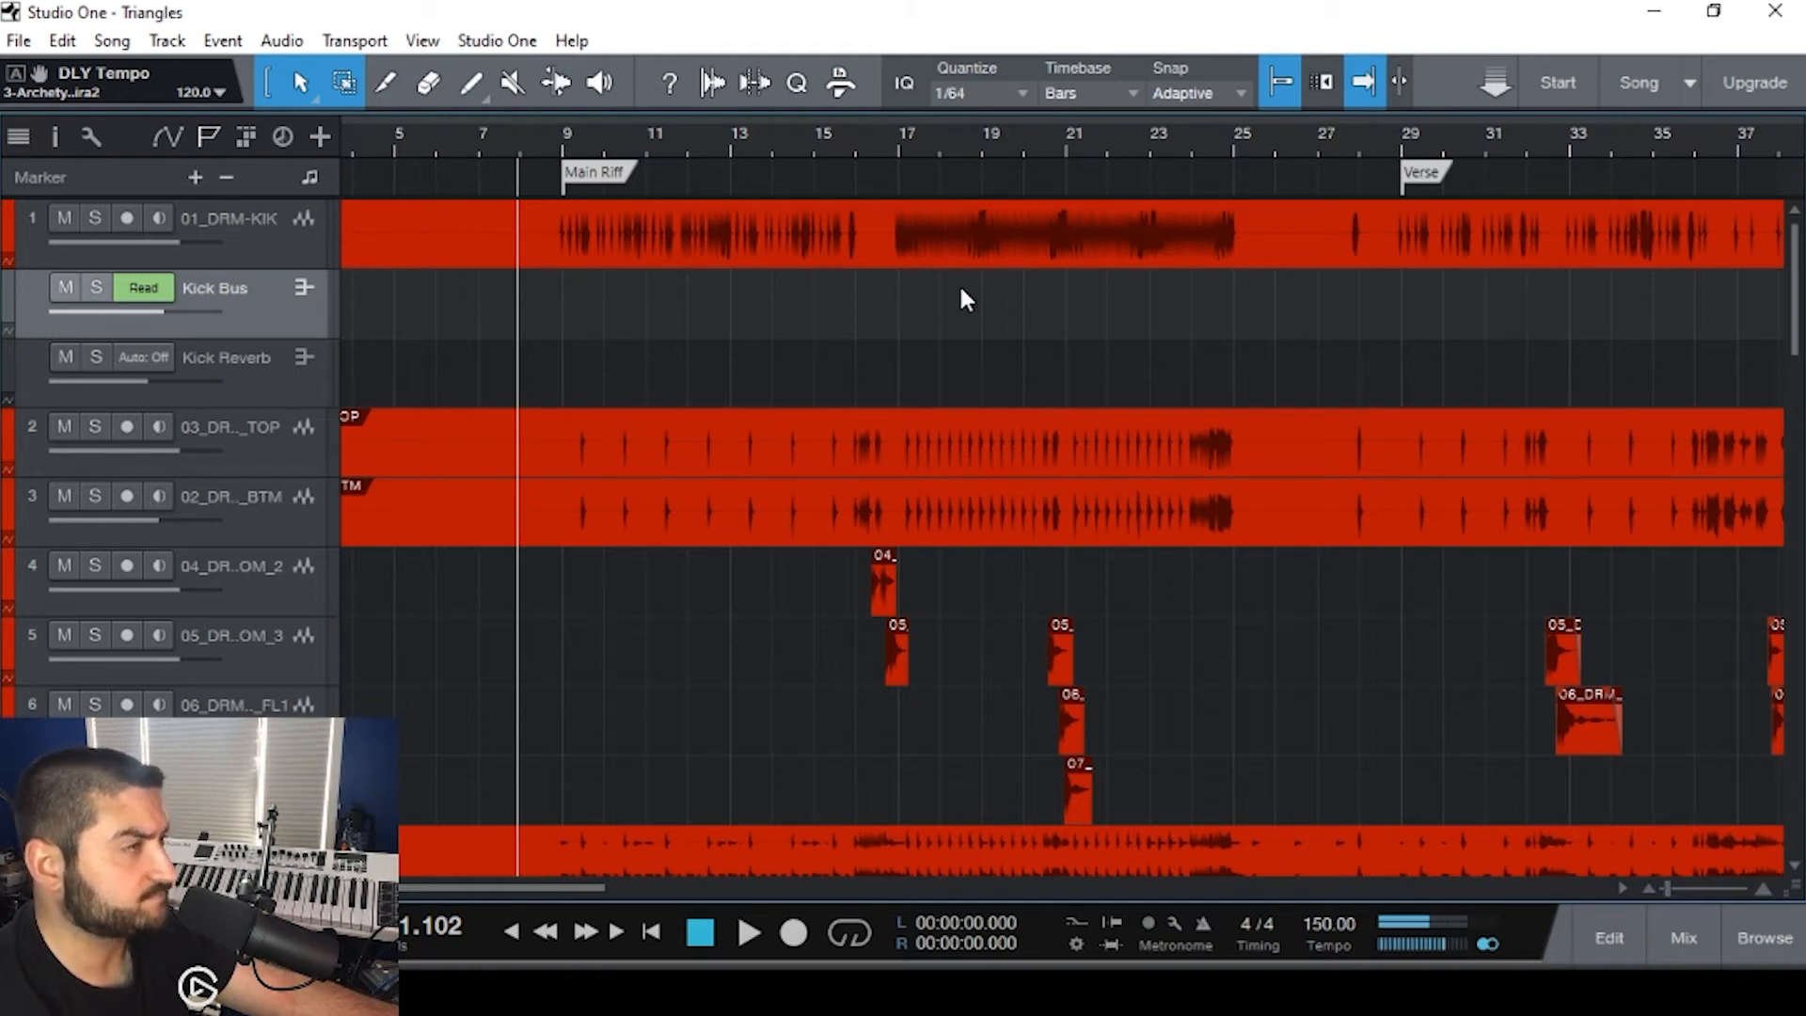
pyautogui.scroll(-5, 1138, 274)
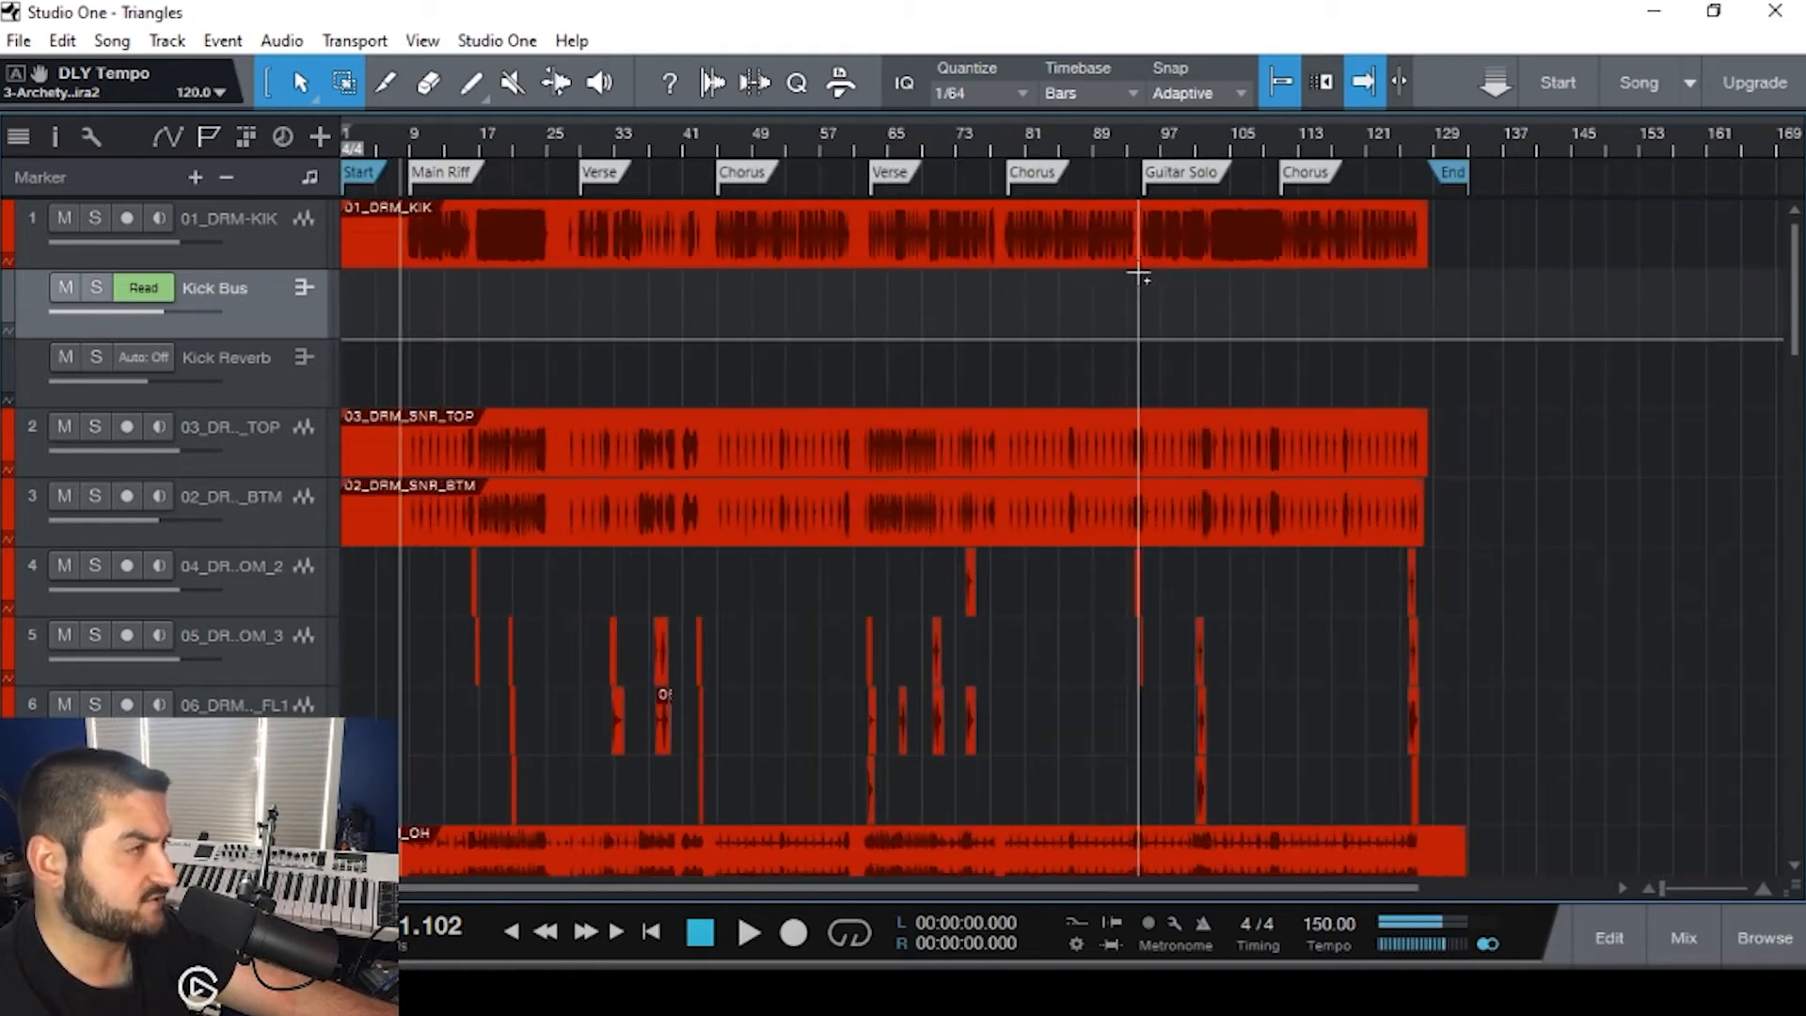
pyautogui.hscroll(4, 1039, 310)
pyautogui.scroll(6, 1080, 290)
pyautogui.scroll(2, 1080, 292)
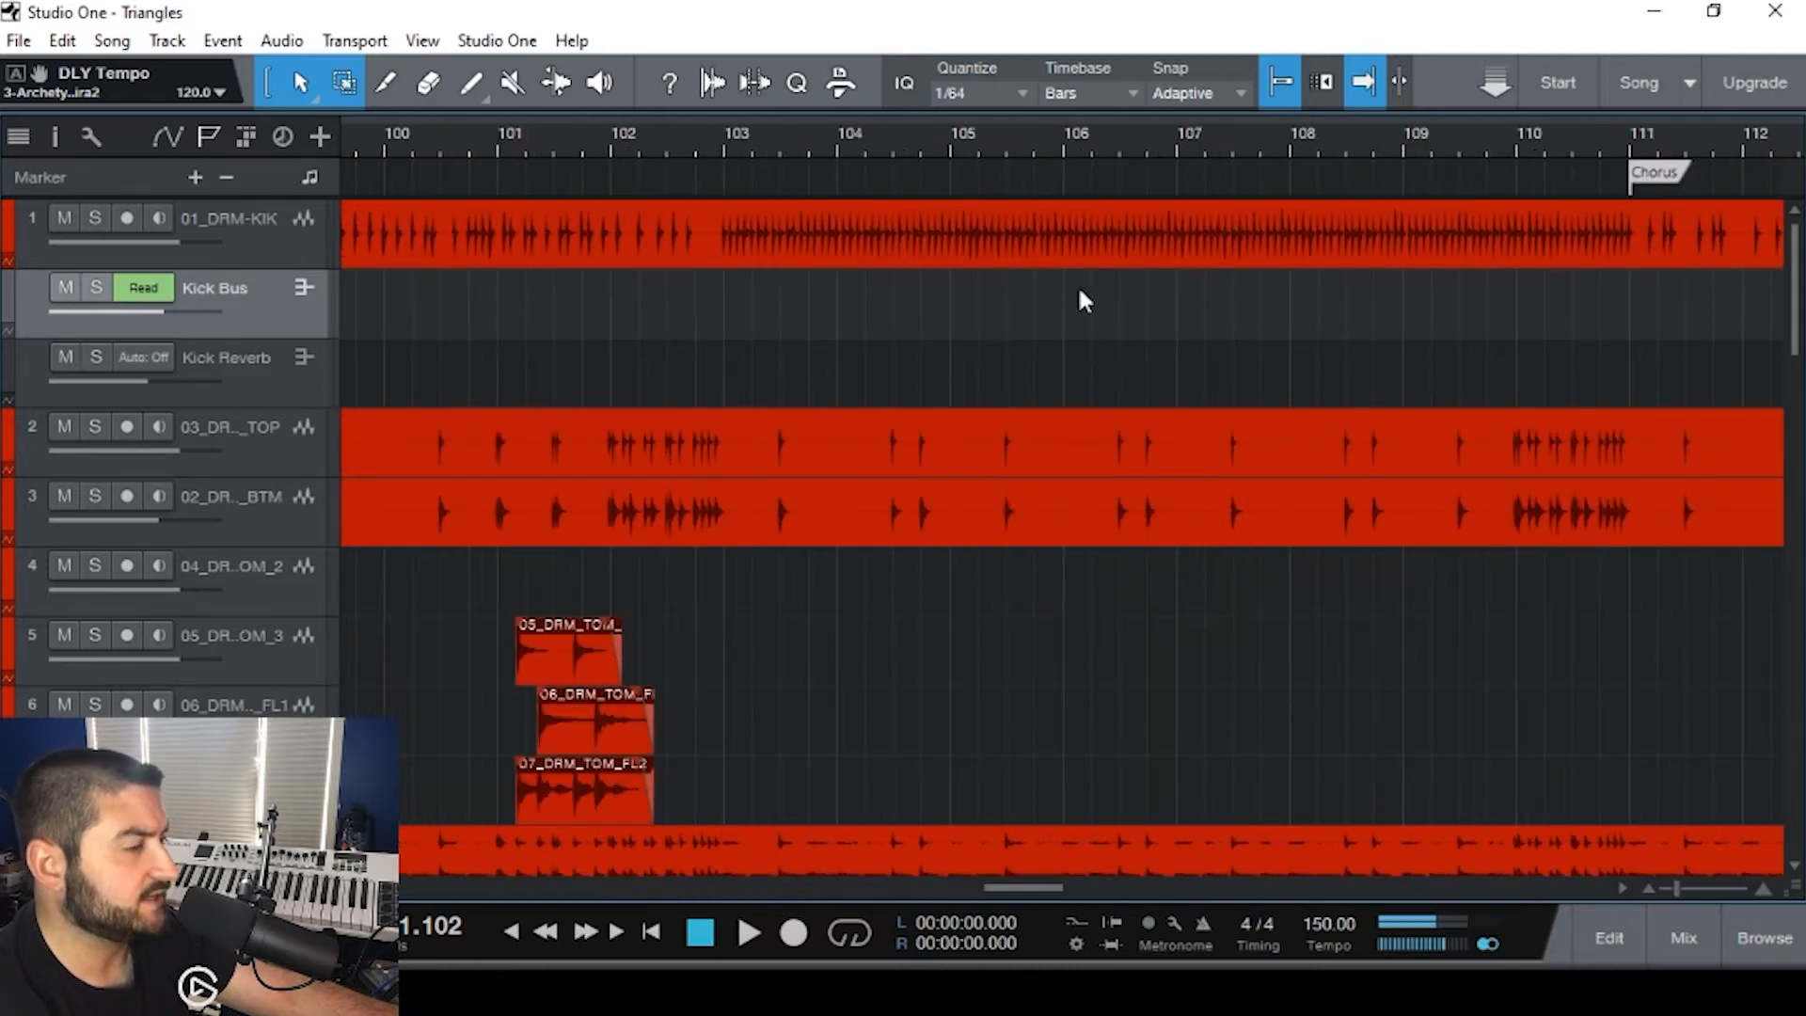
pyautogui.scroll(-5, 979, 314)
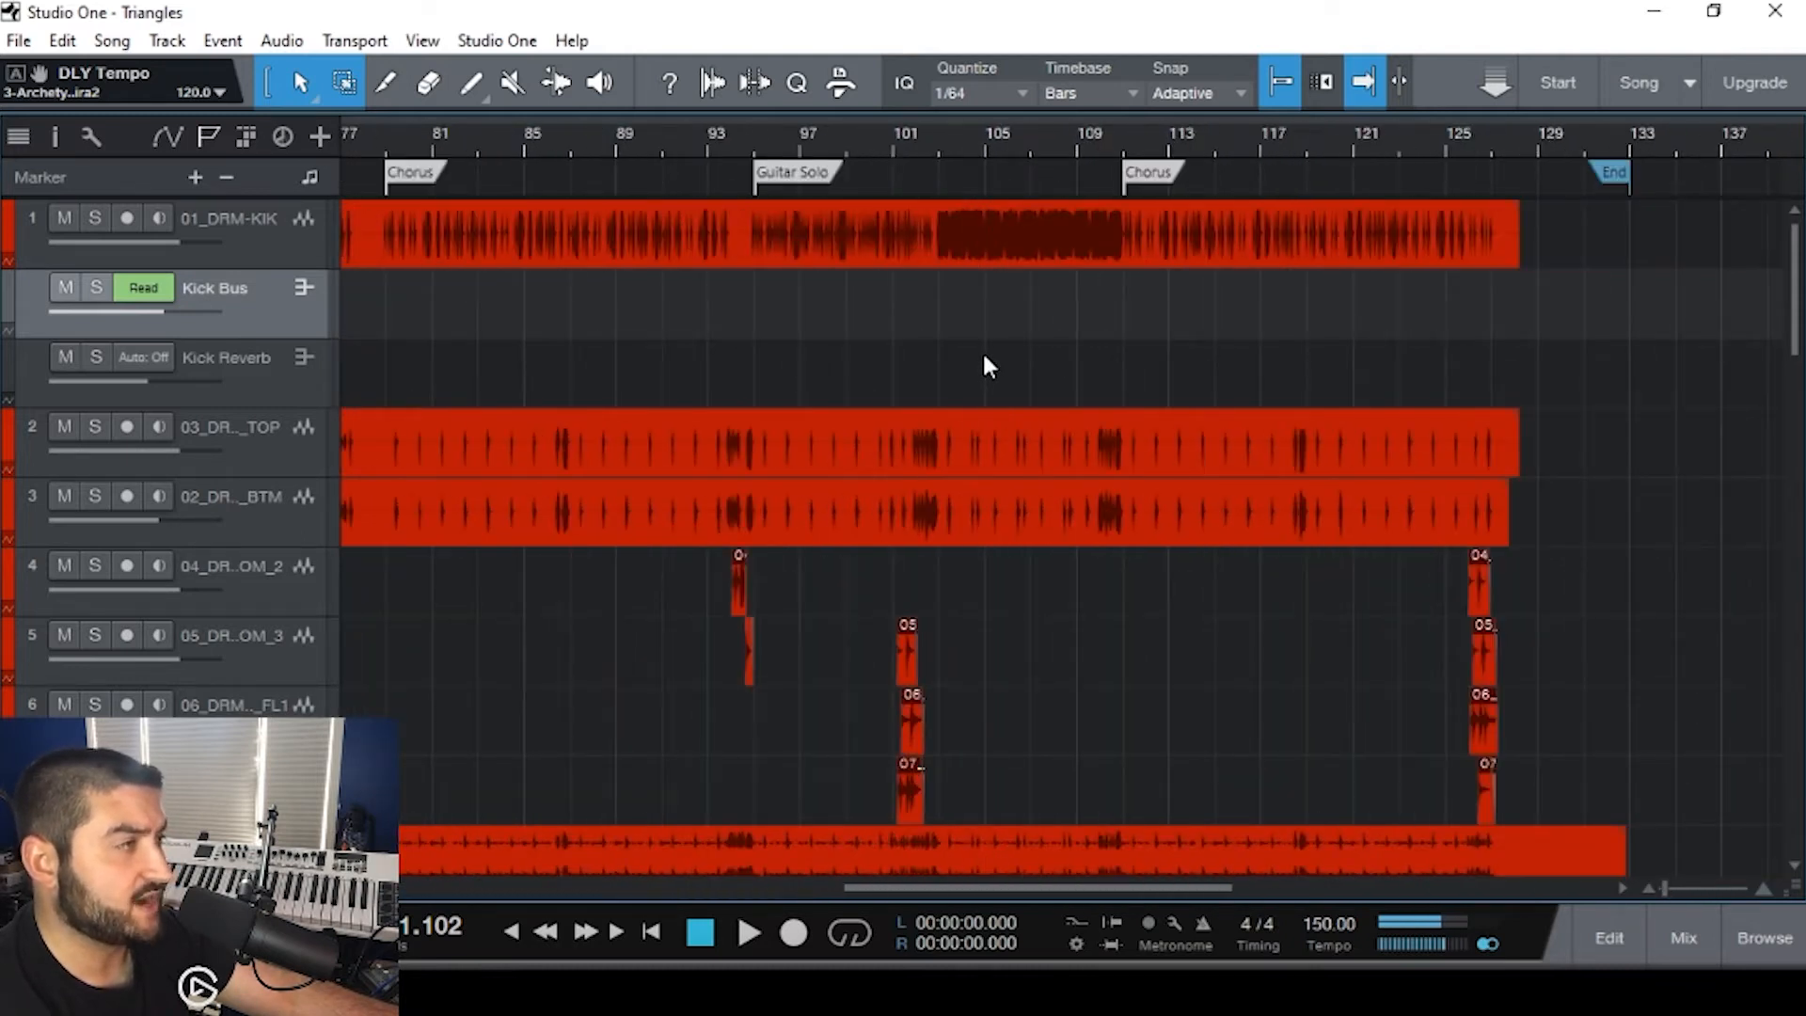
pyautogui.hscroll(-3, 982, 350)
pyautogui.hscroll(-8, 981, 348)
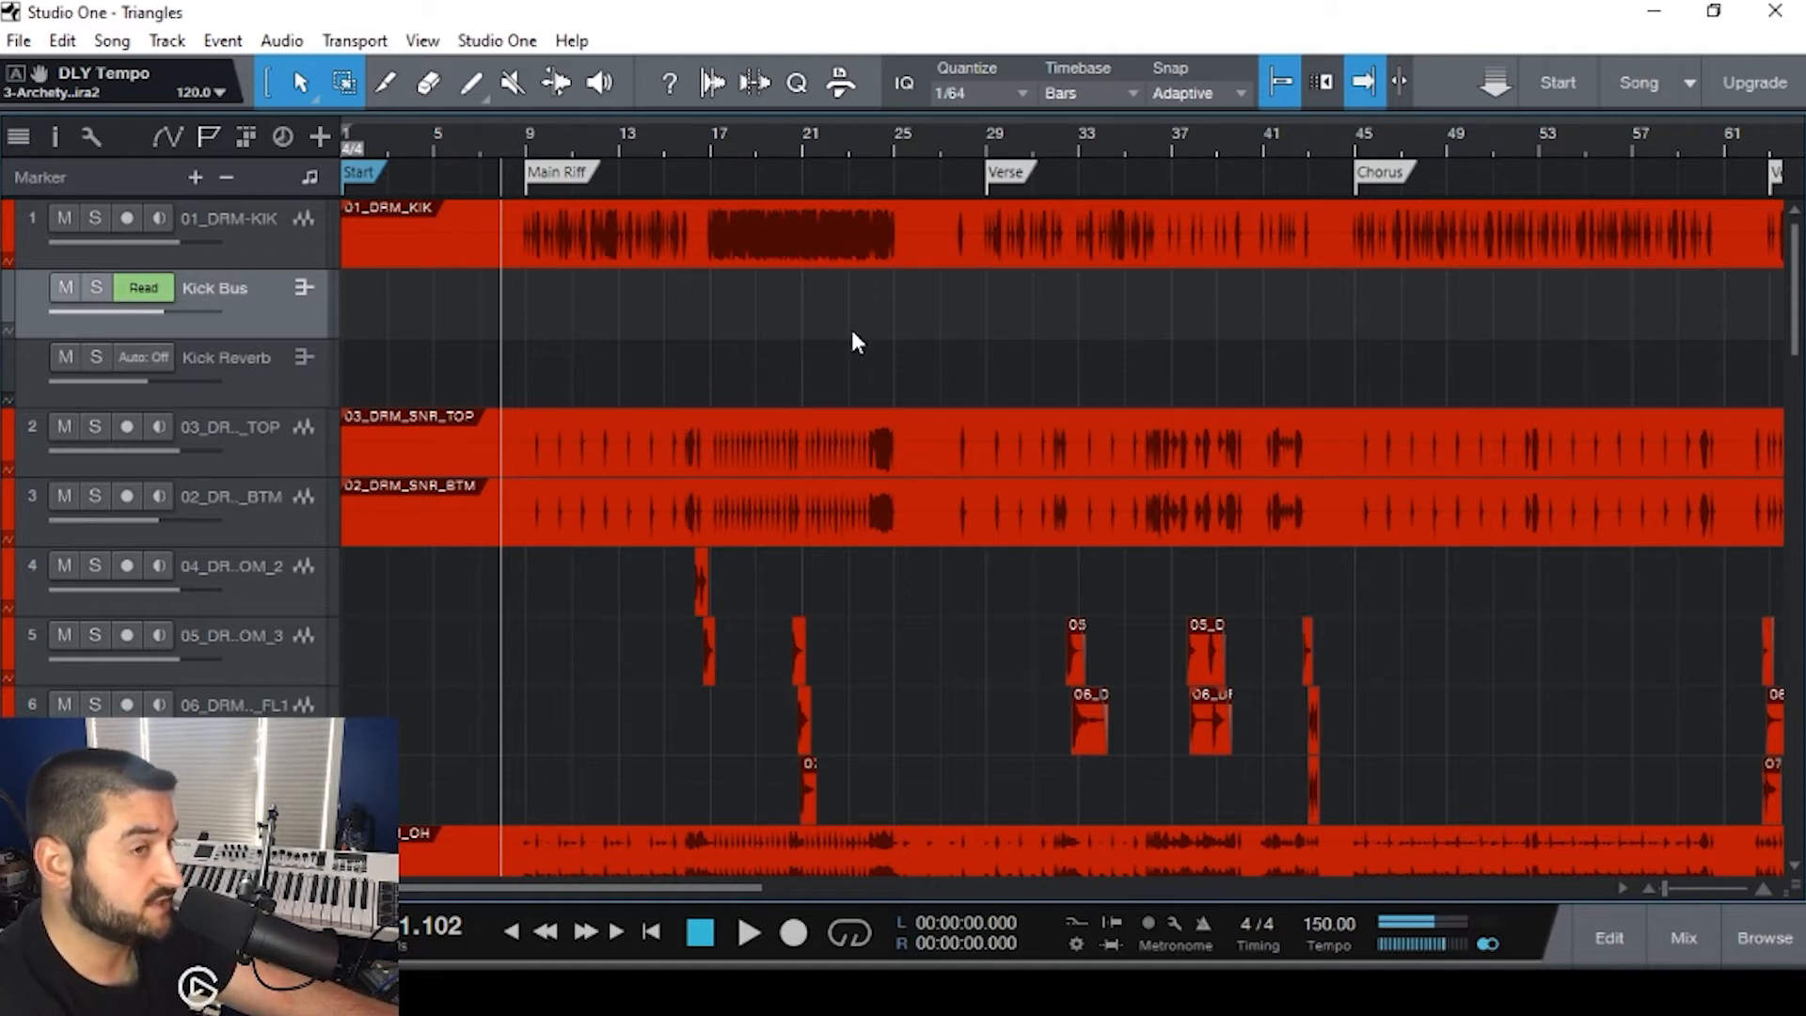
# - Add one instrument track named Kick Spike and place it directly below the 01_DRM-KIK track
pyautogui.press('t')
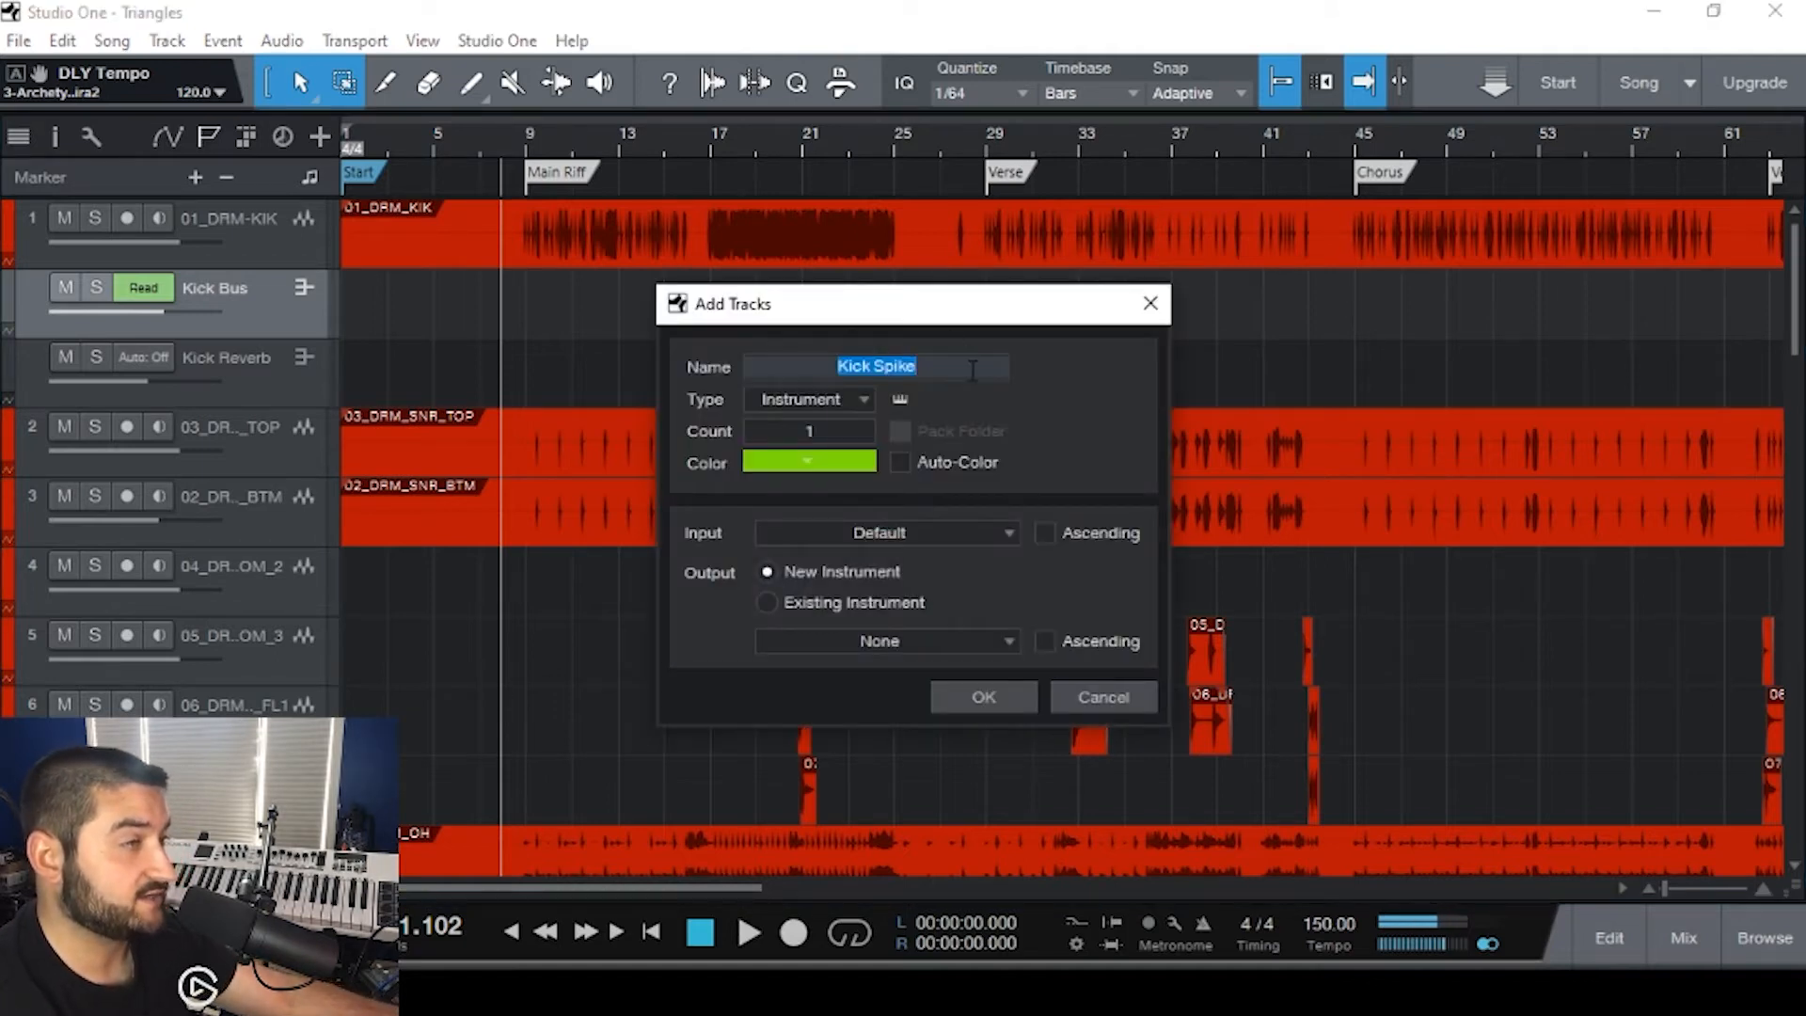
pyautogui.click(911, 363)
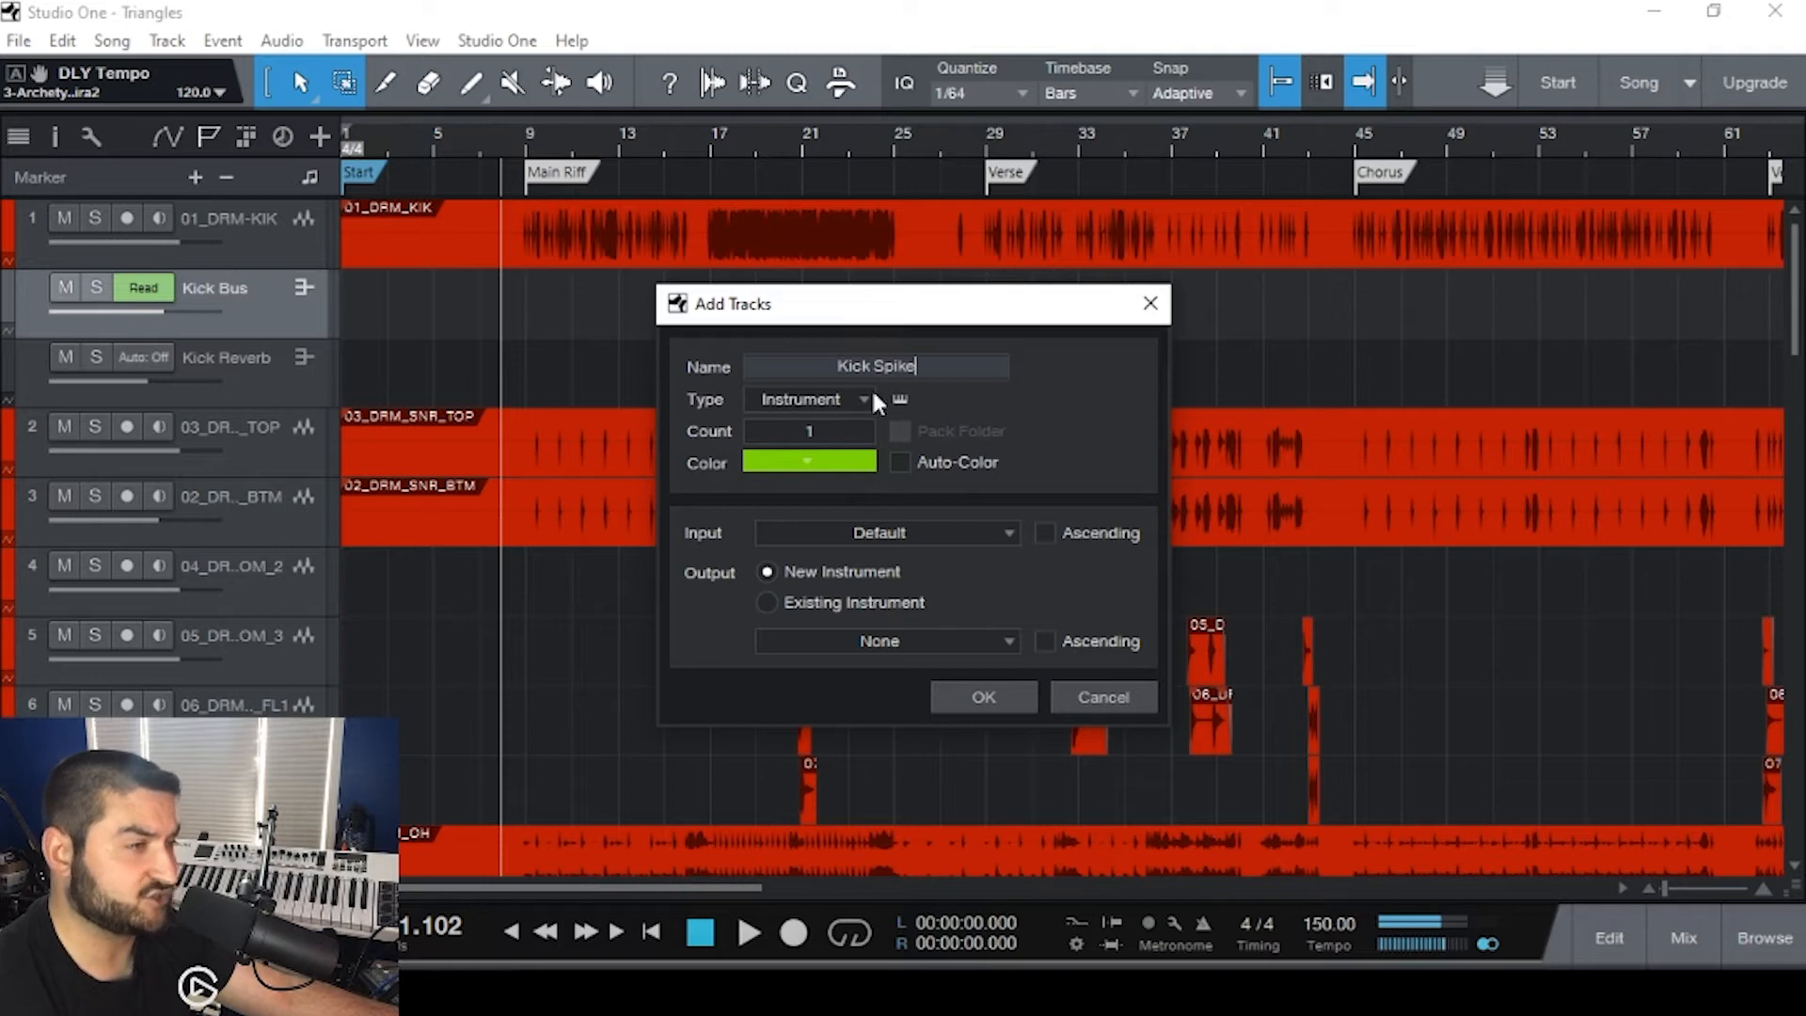
pyautogui.click(986, 697)
pyautogui.moveTo(275, 375); pyautogui.dragTo(272, 290)
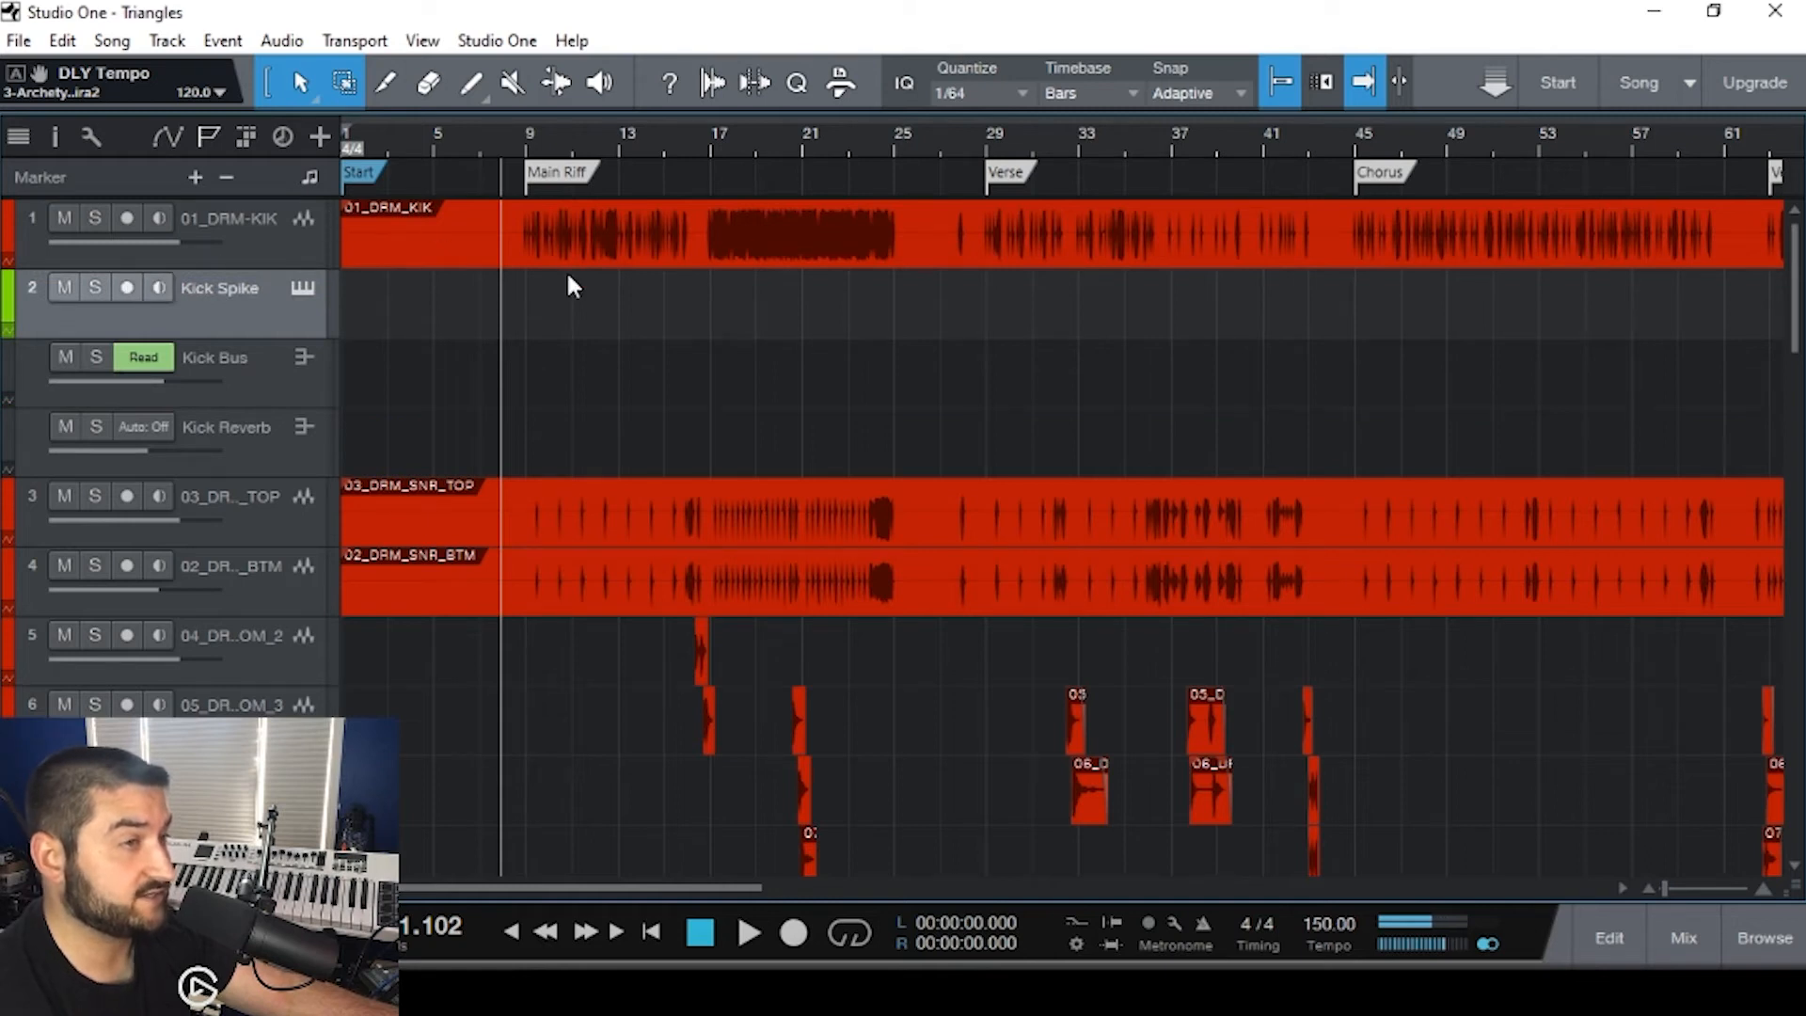
# - Load the SampleOne instrument onto the Kick Spike track
pyautogui.scroll(2, 553, 294)
pyautogui.scroll(2, 555, 297)
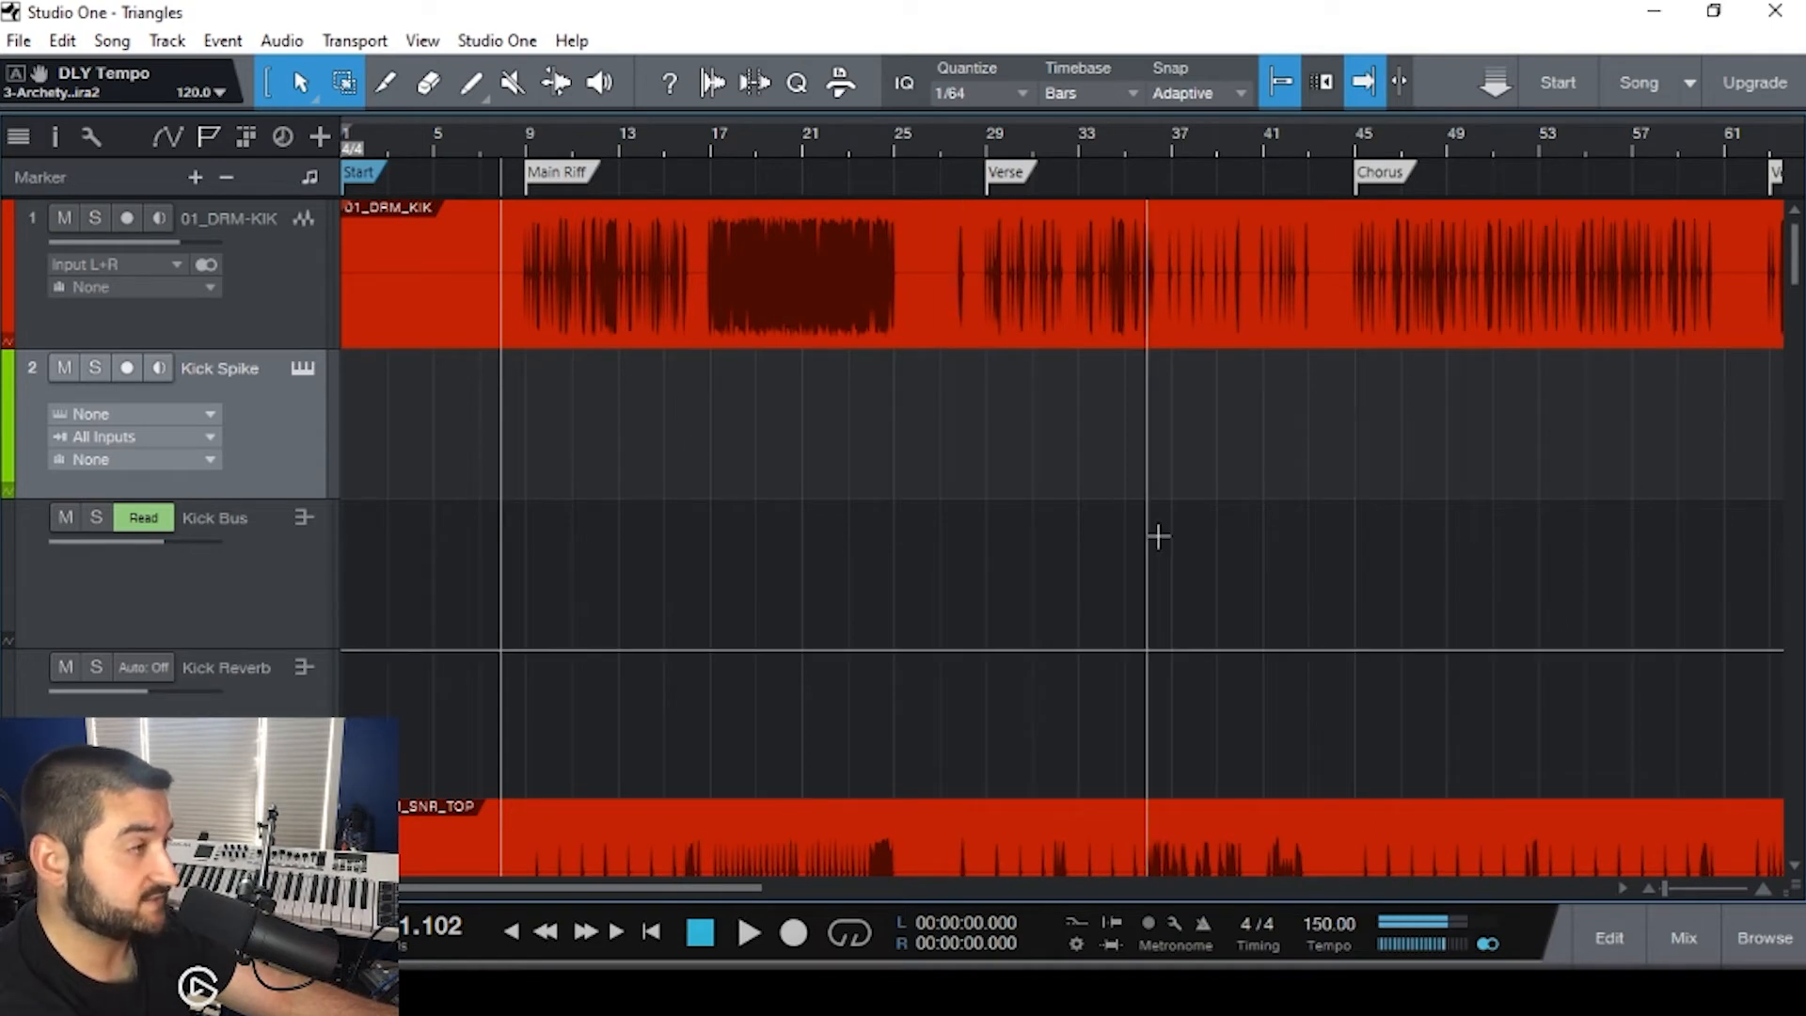
pyautogui.press('F5')
pyautogui.scroll(-3, 1448, 488)
pyautogui.scroll(-6, 1447, 489)
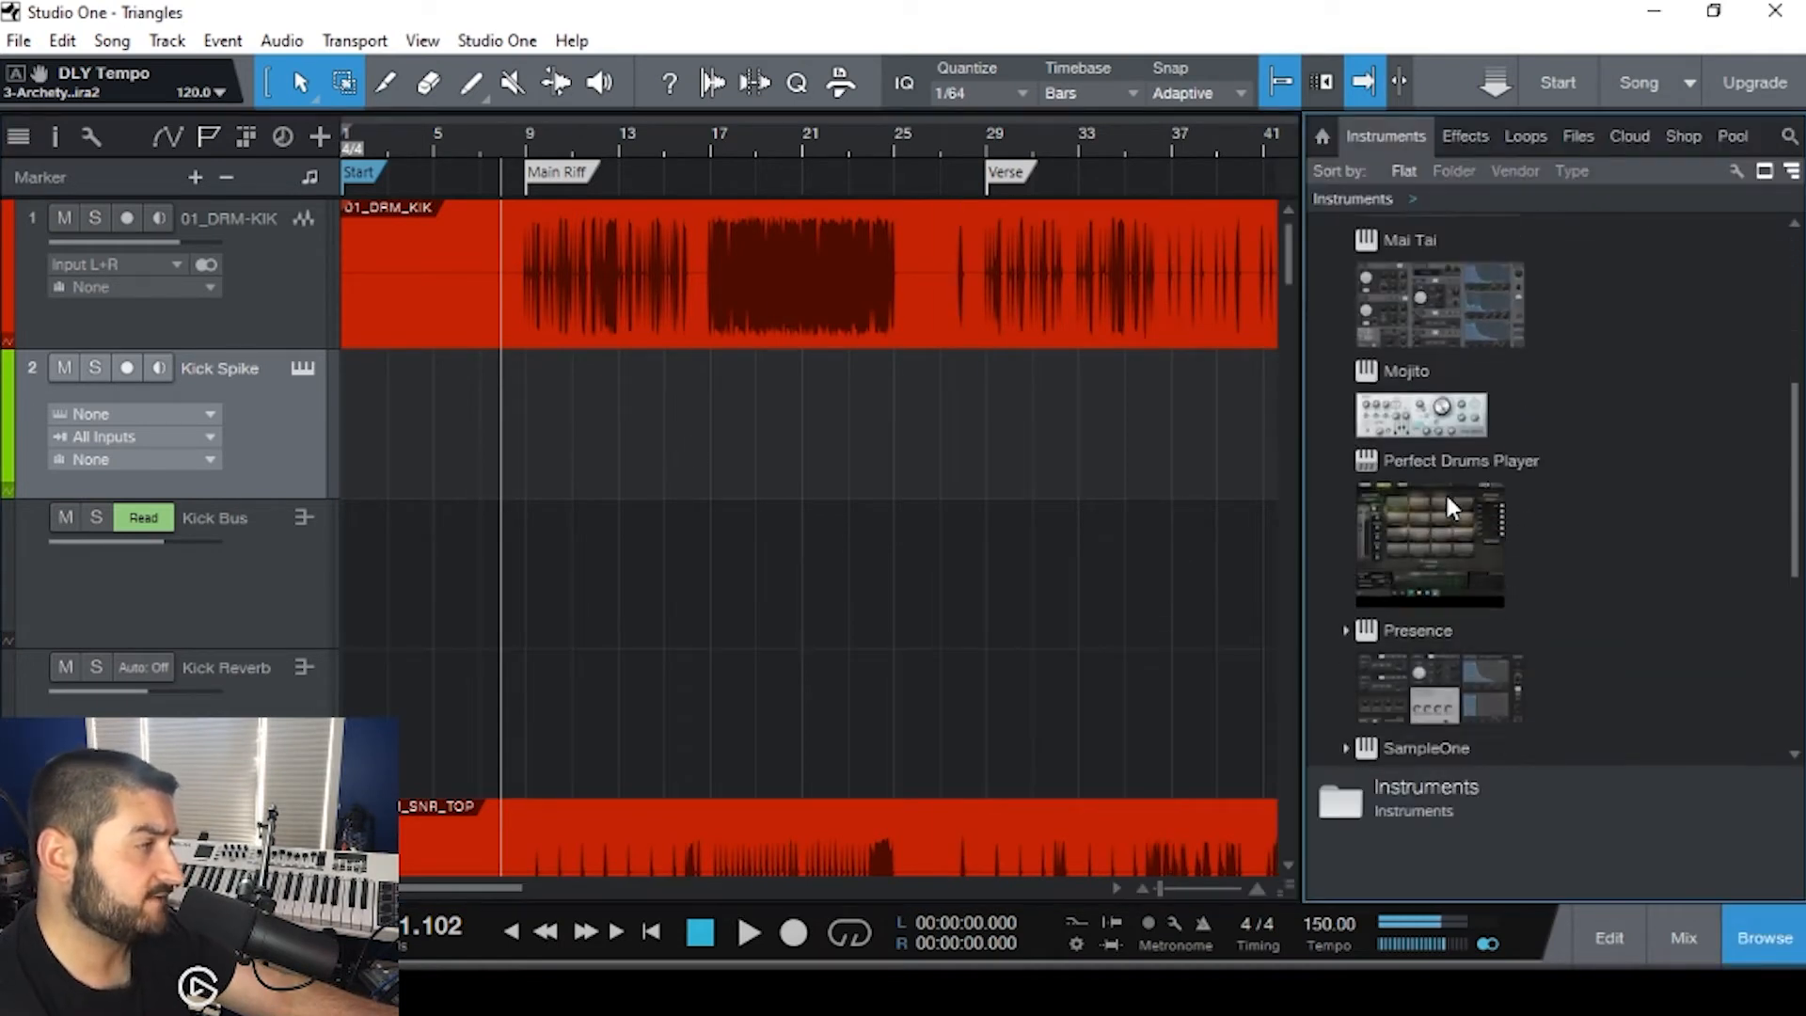
pyautogui.moveTo(1403, 423); pyautogui.dragTo(904, 427)
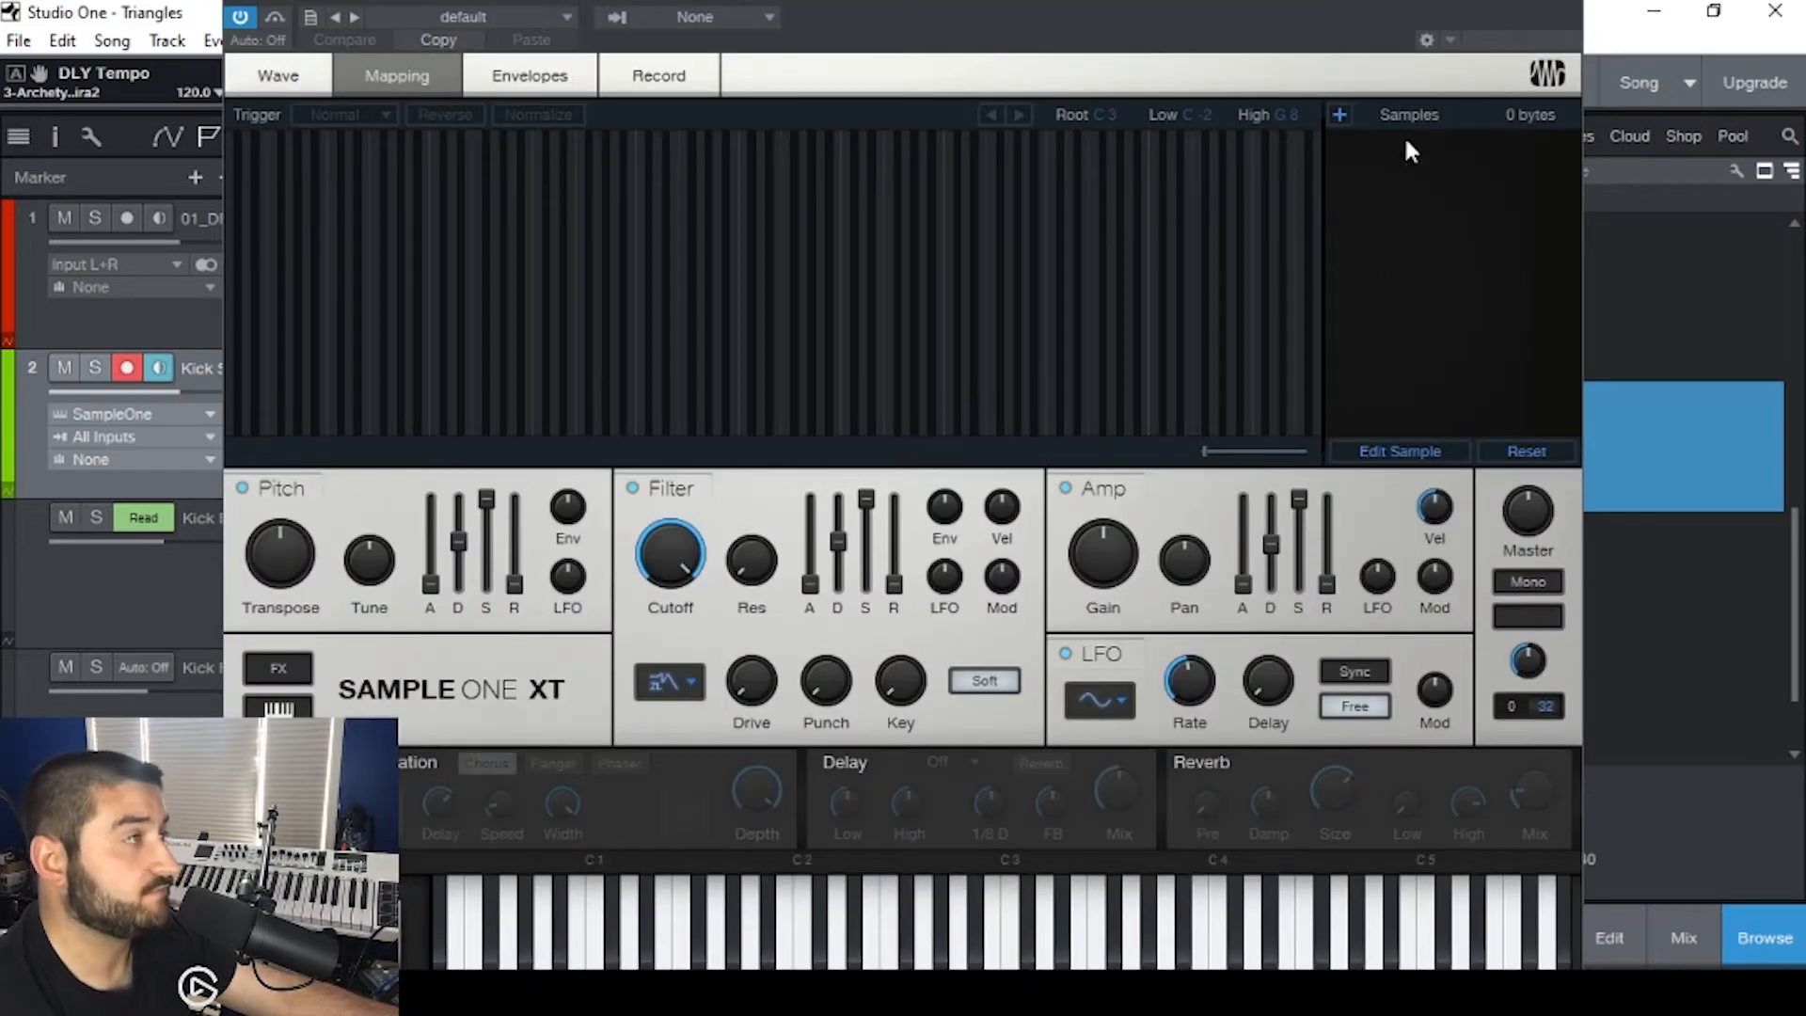
# - Add the keyspike sample from the Key Spikes folder to SampleOne
pyautogui.click(1338, 117)
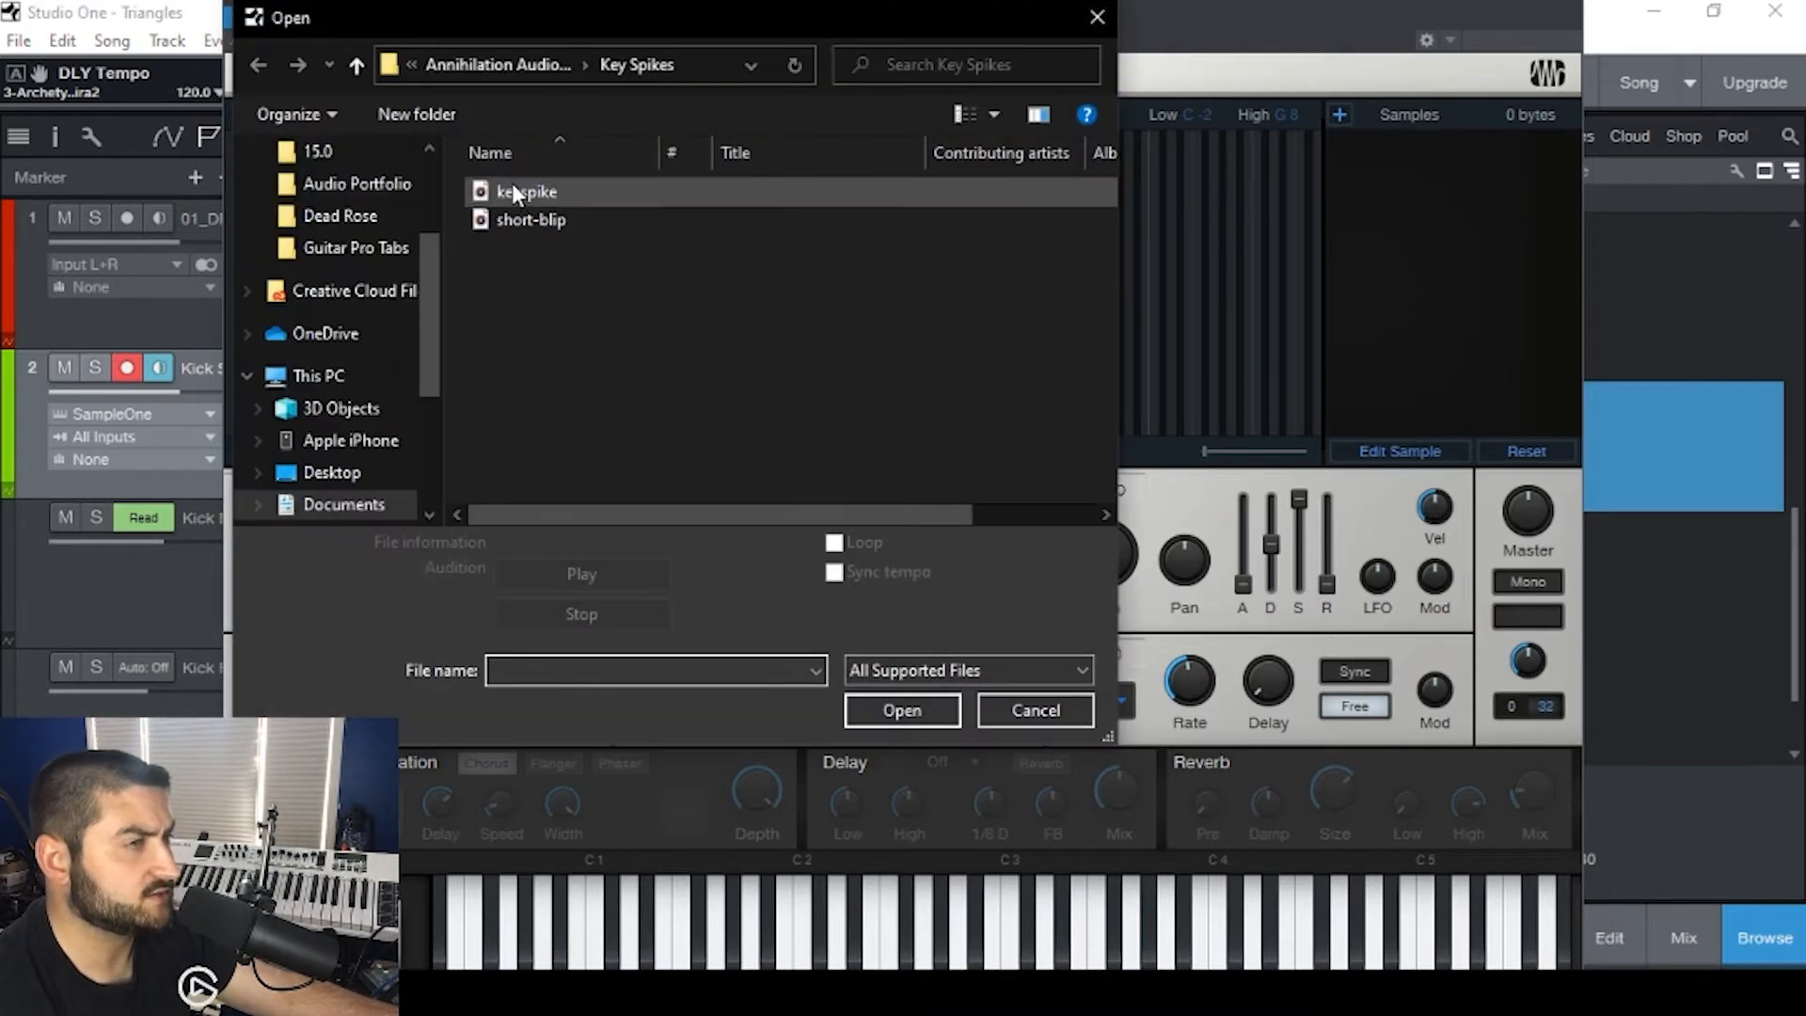
pyautogui.click(523, 192)
pyautogui.doubleClick(523, 193)
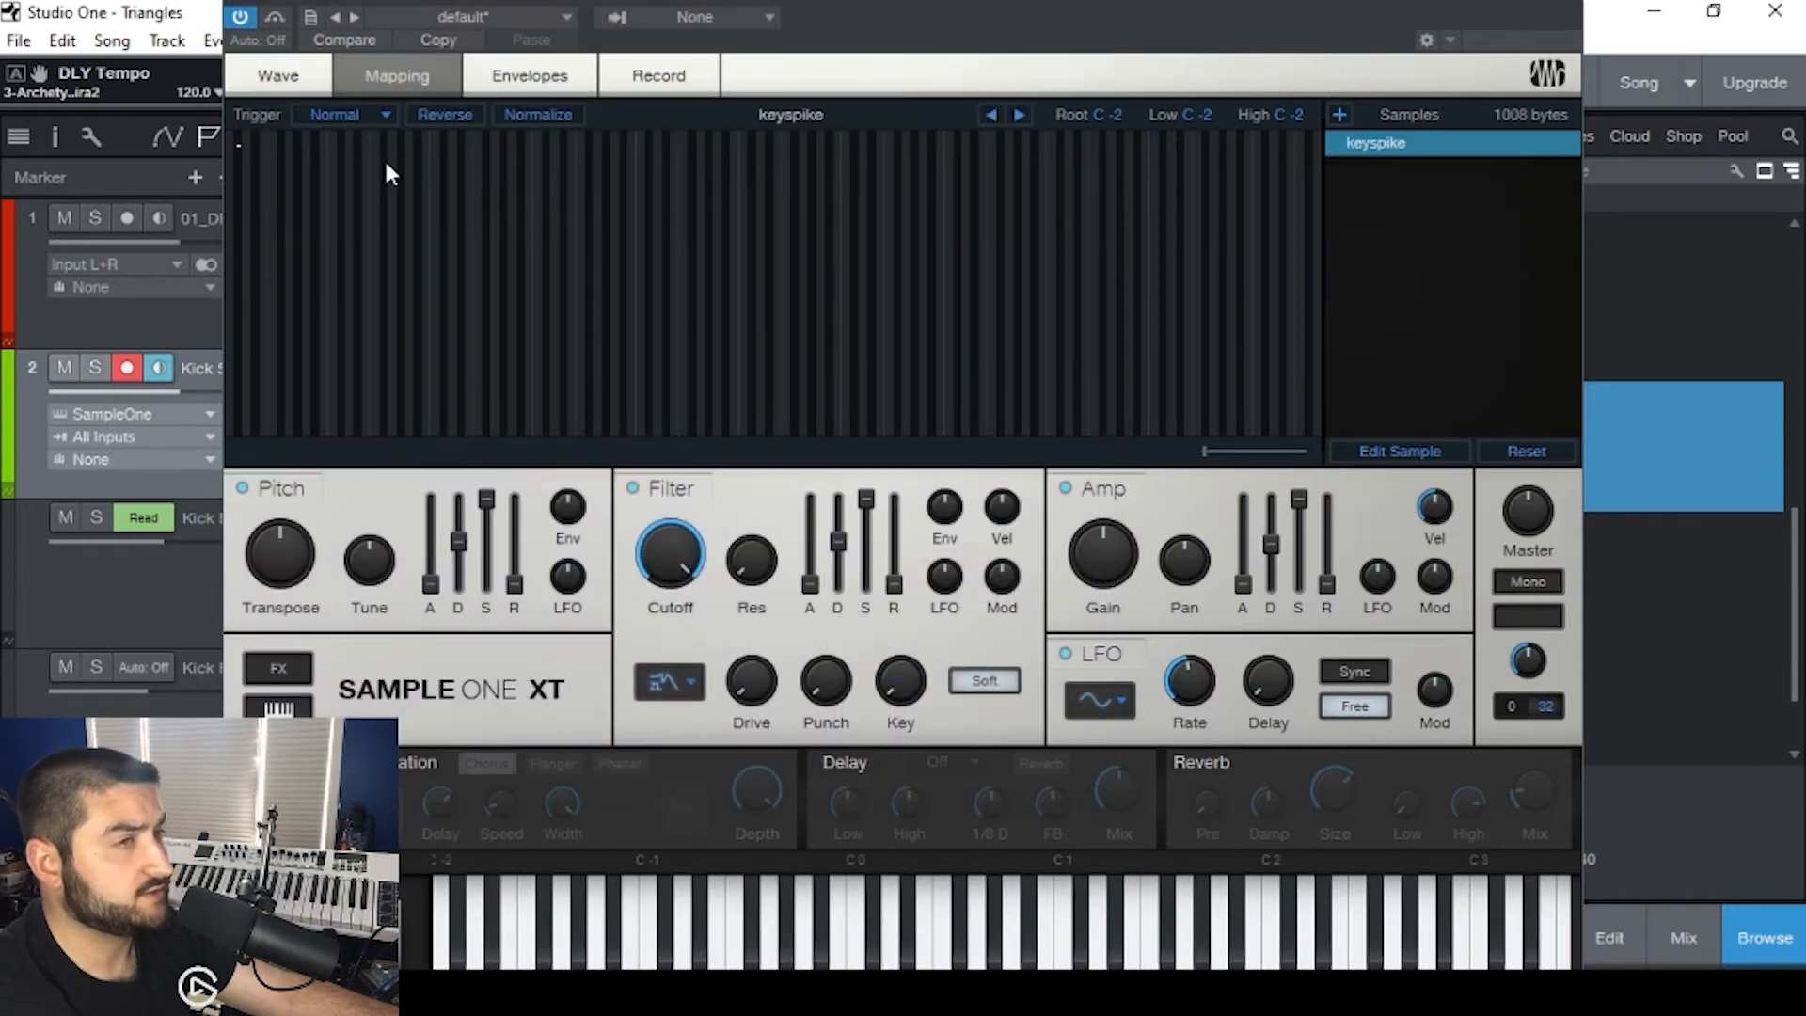
# - Map the keyspike sample to the C 3 key and audition that note in SampleOne
pyautogui.moveTo(243, 150); pyautogui.dragTo(758, 174)
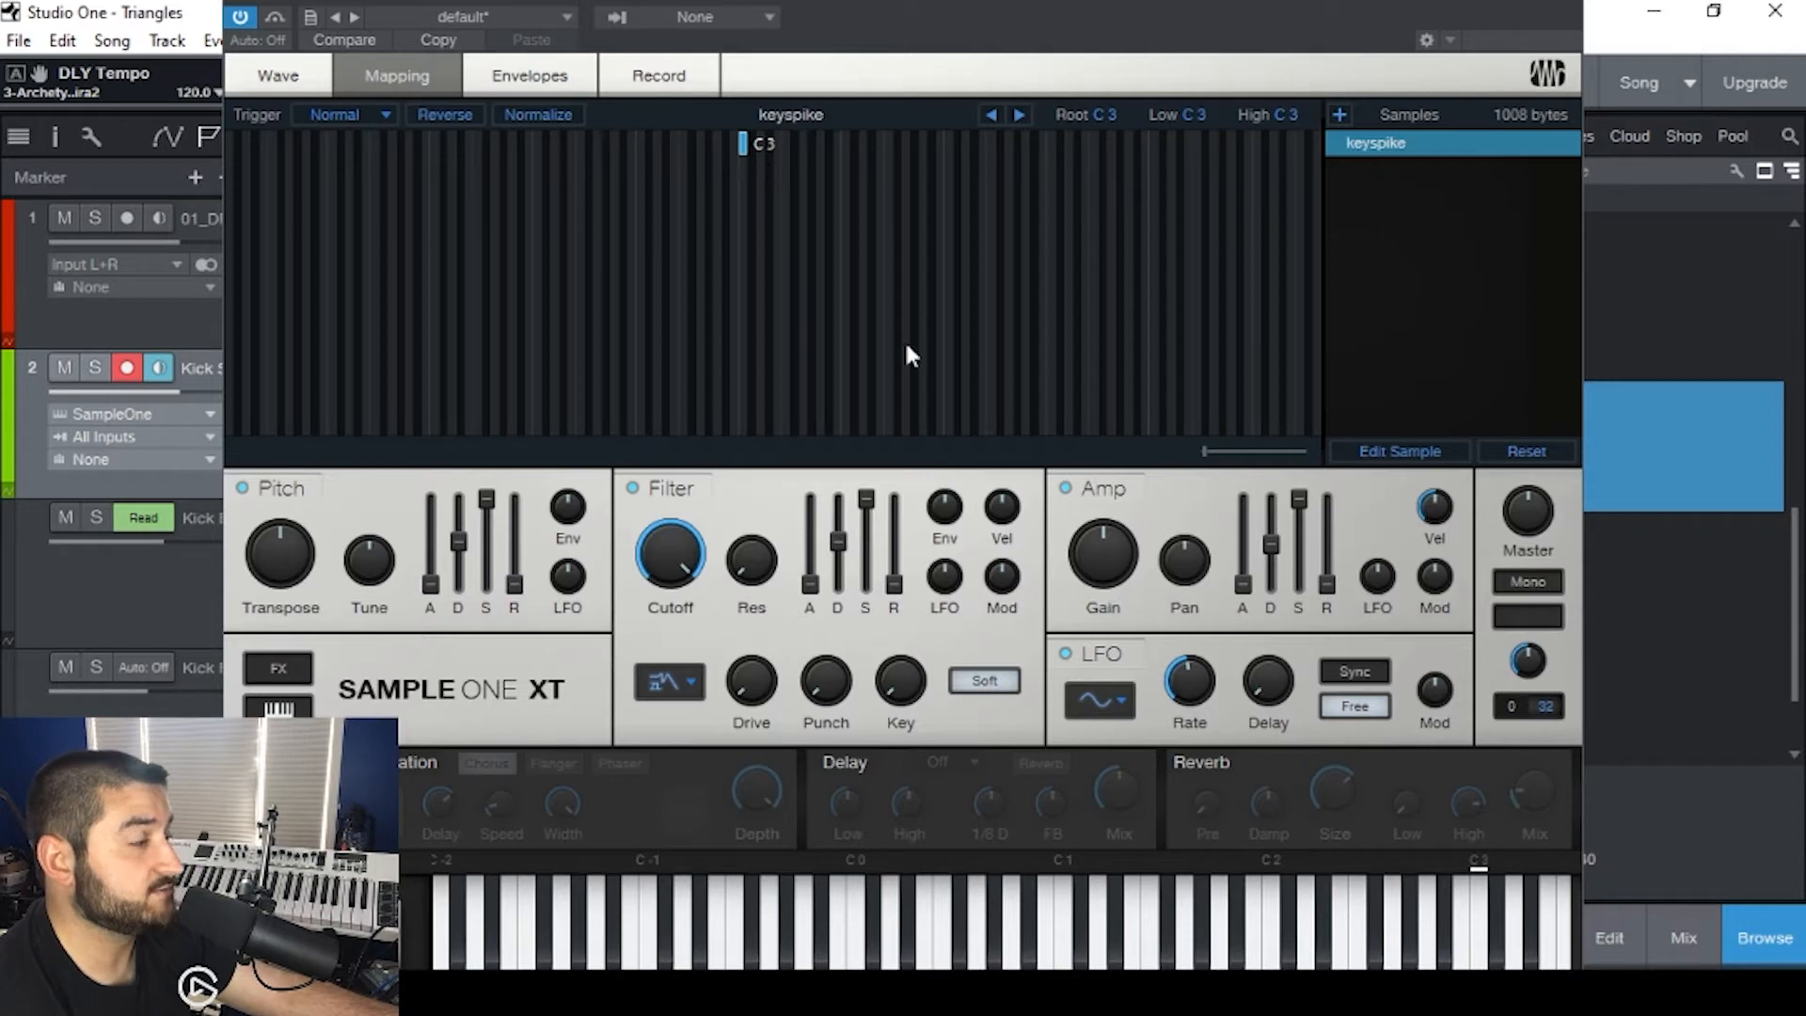
pyautogui.click(1478, 917)
pyautogui.click(1478, 917)
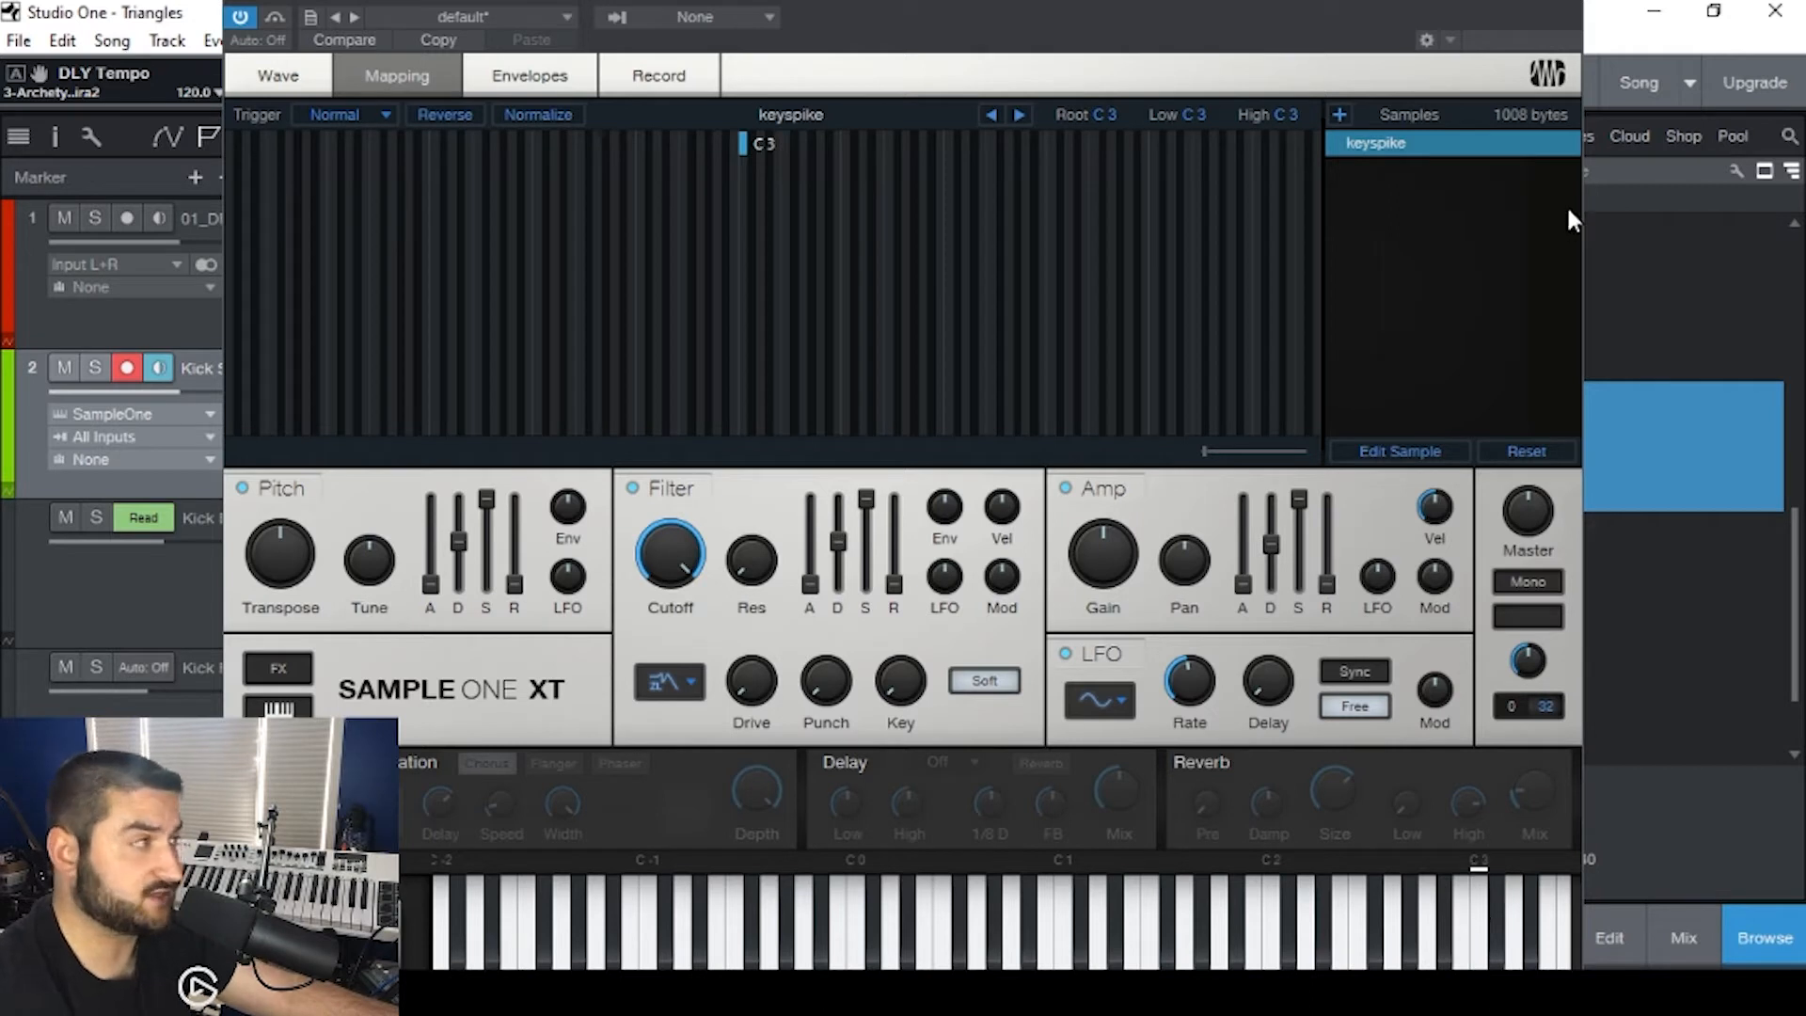
pyautogui.moveTo(1502, 3); pyautogui.dragTo(1499, 40)
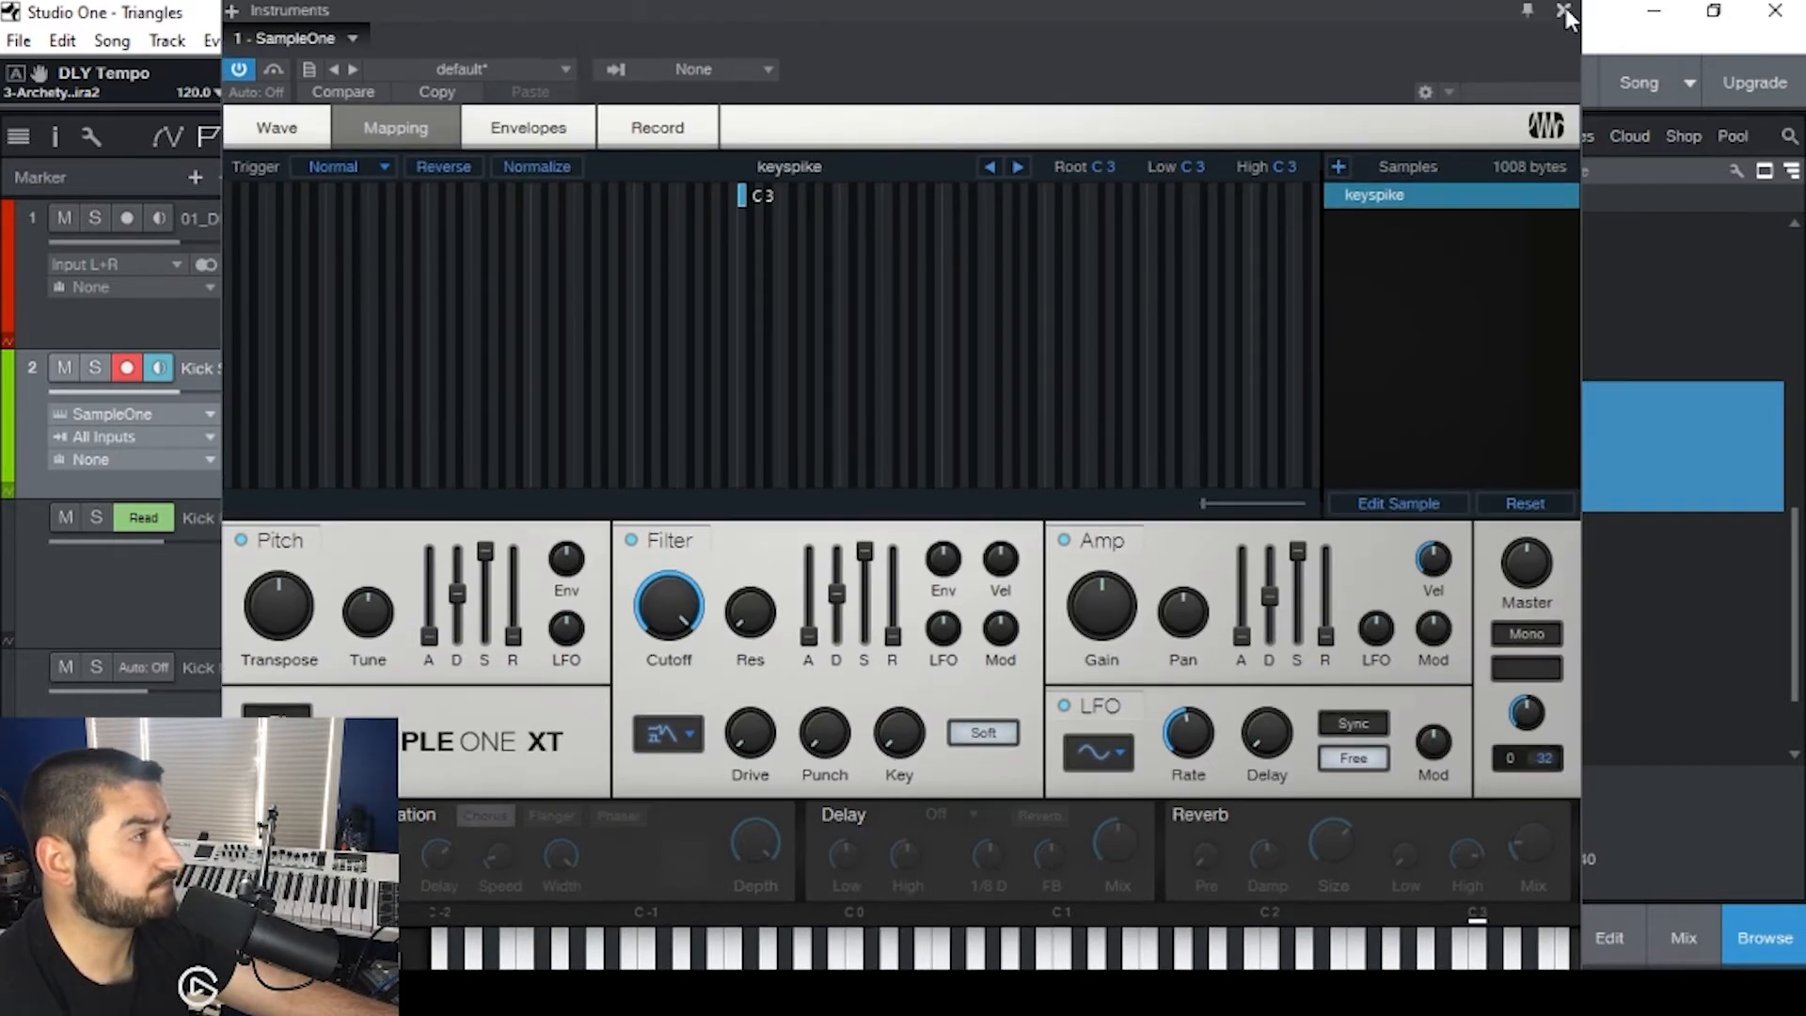
pyautogui.click(1563, 3)
pyautogui.press('F5')
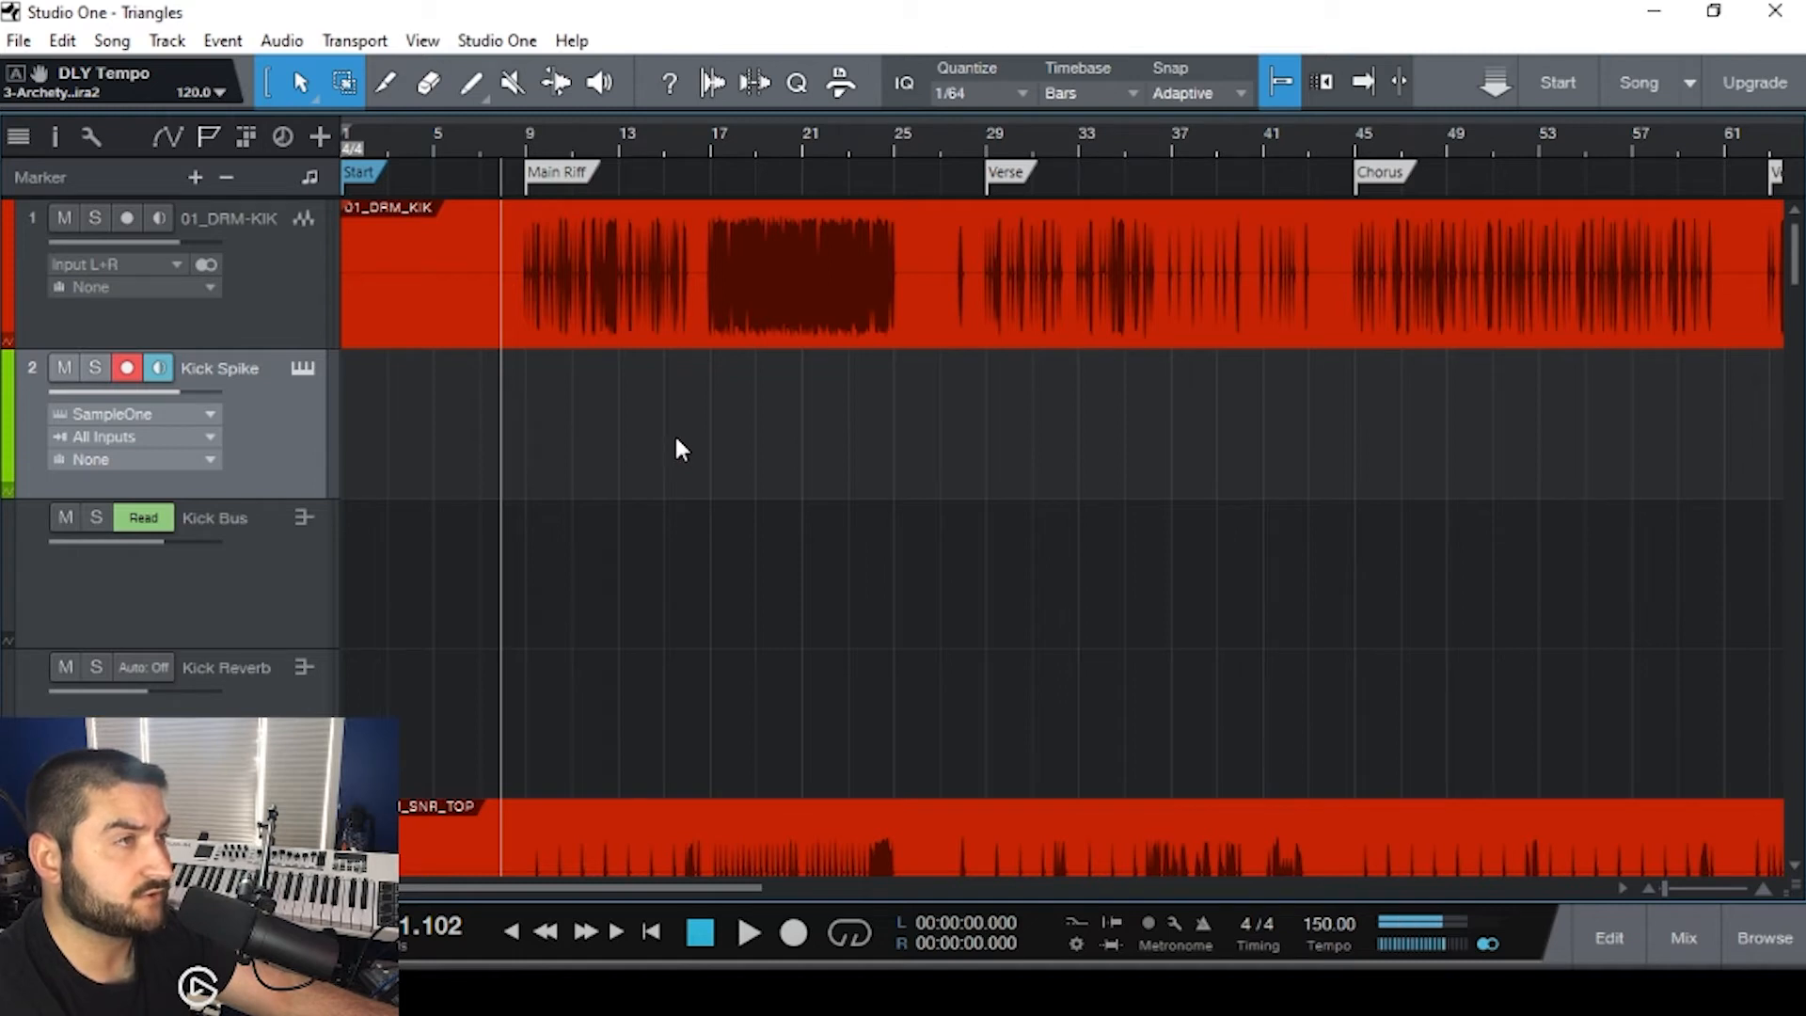
# - Try extracting the groove from the 01_DRM_KIK event and placing it as a note part on the Kick Spike track
pyautogui.click(795, 93)
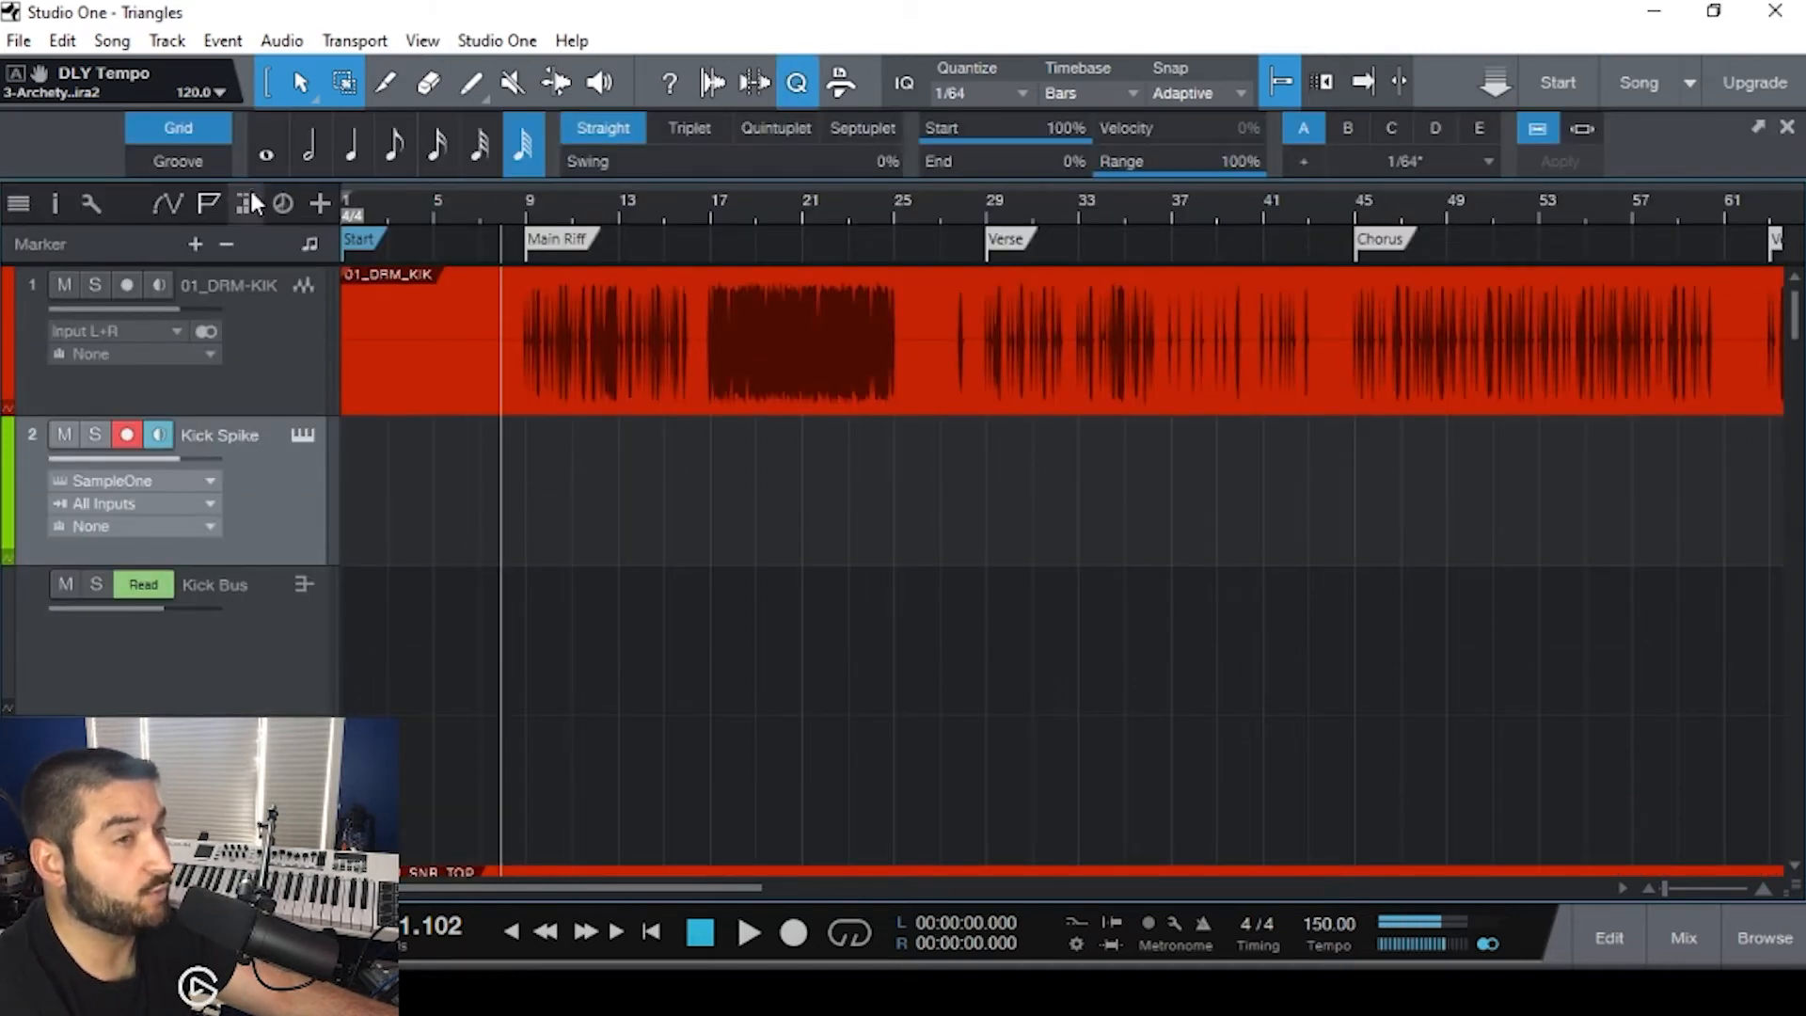
pyautogui.click(202, 156)
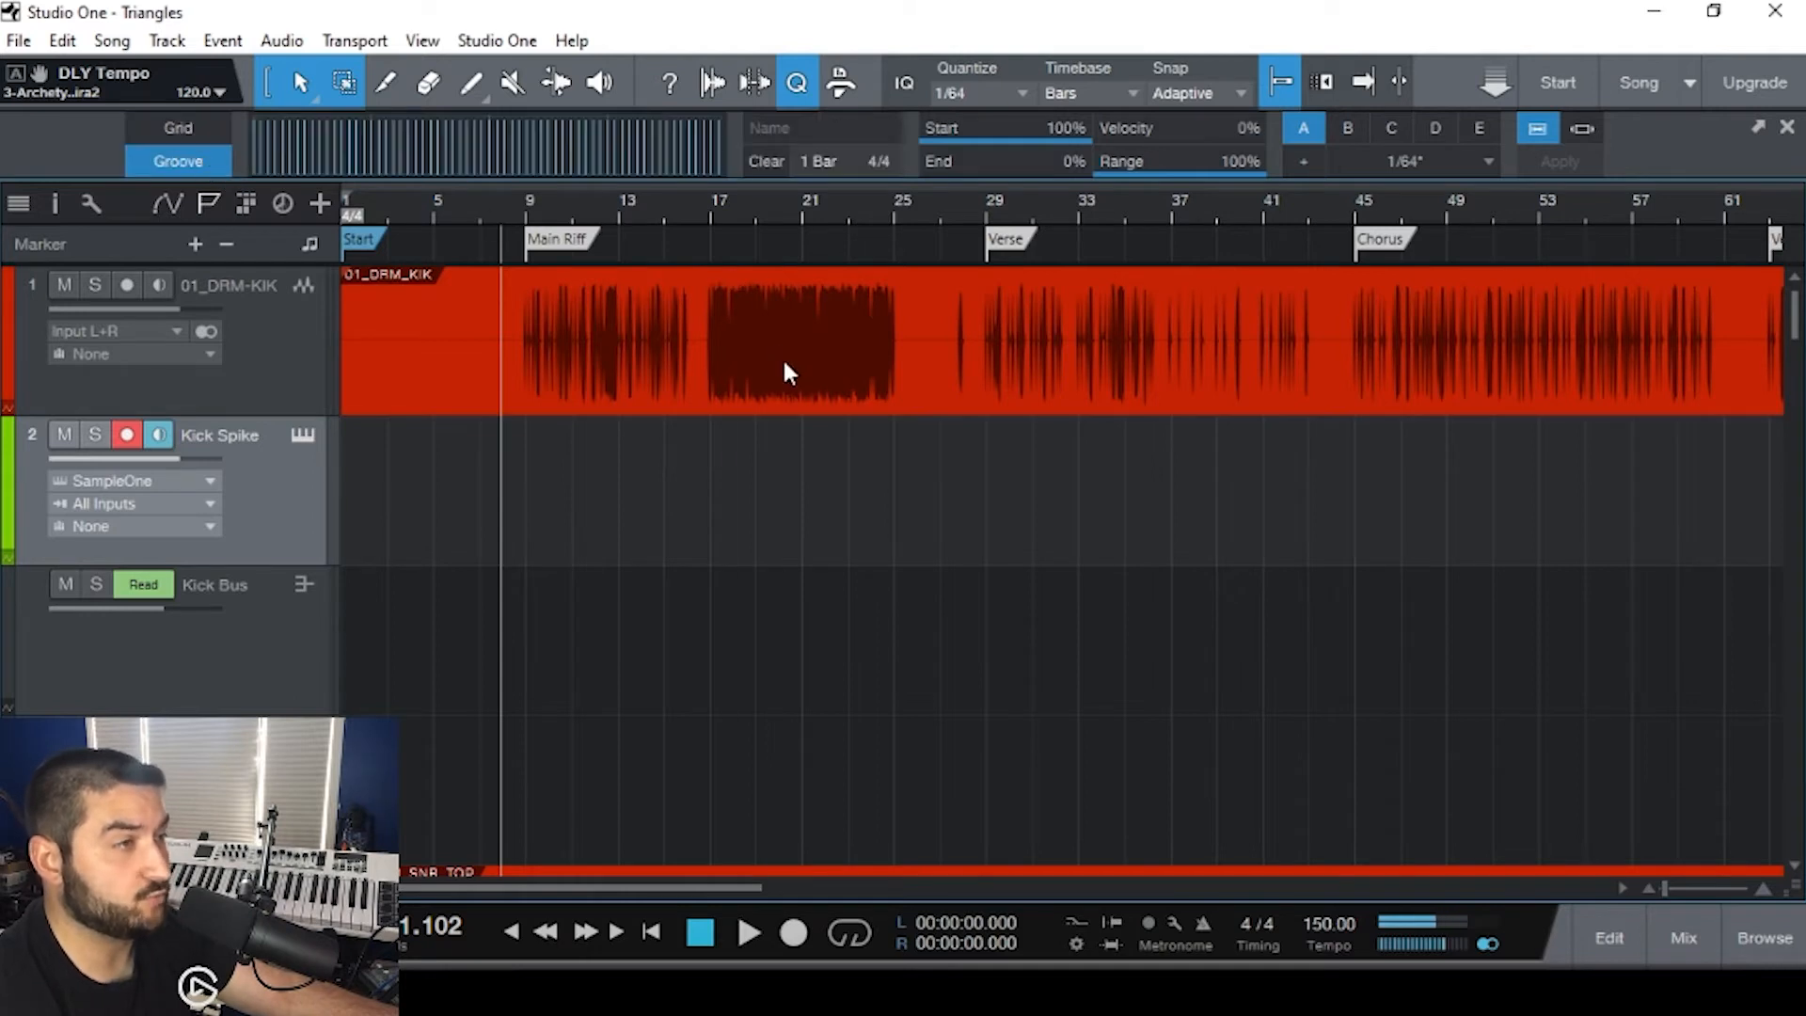
pyautogui.moveTo(787, 374); pyautogui.dragTo(617, 145)
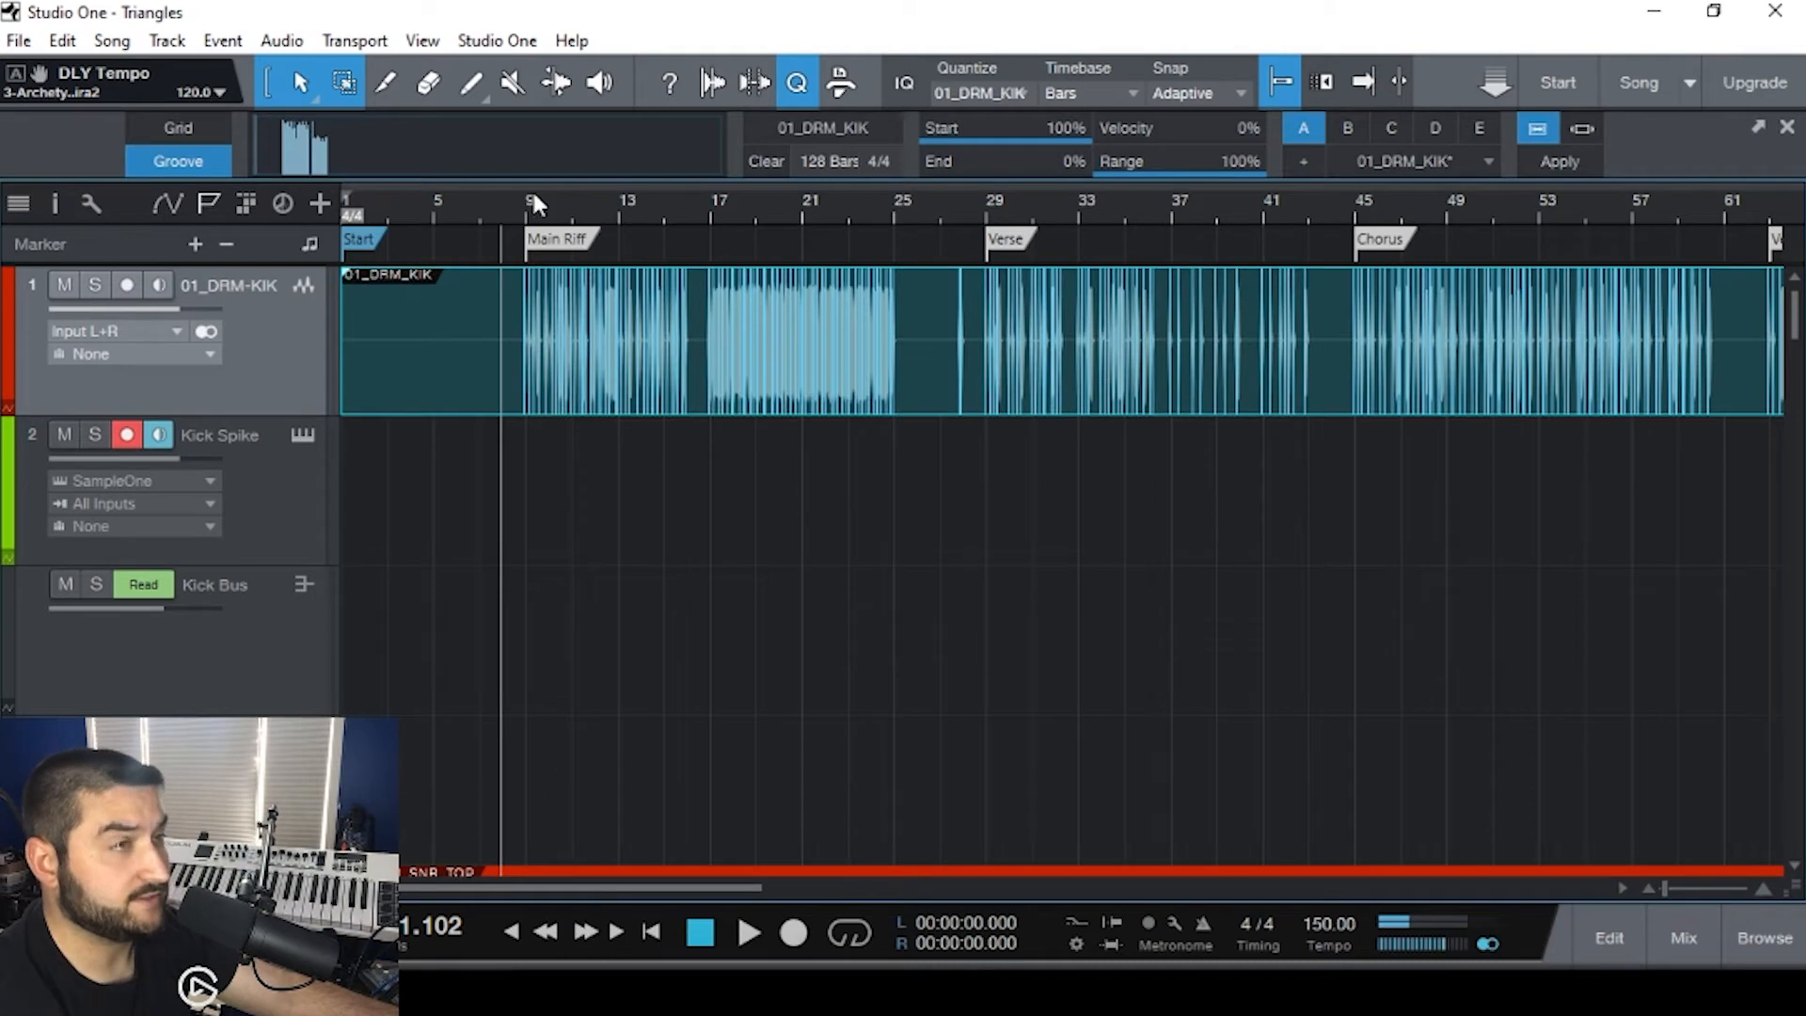
pyautogui.moveTo(522, 162); pyautogui.dragTo(381, 475)
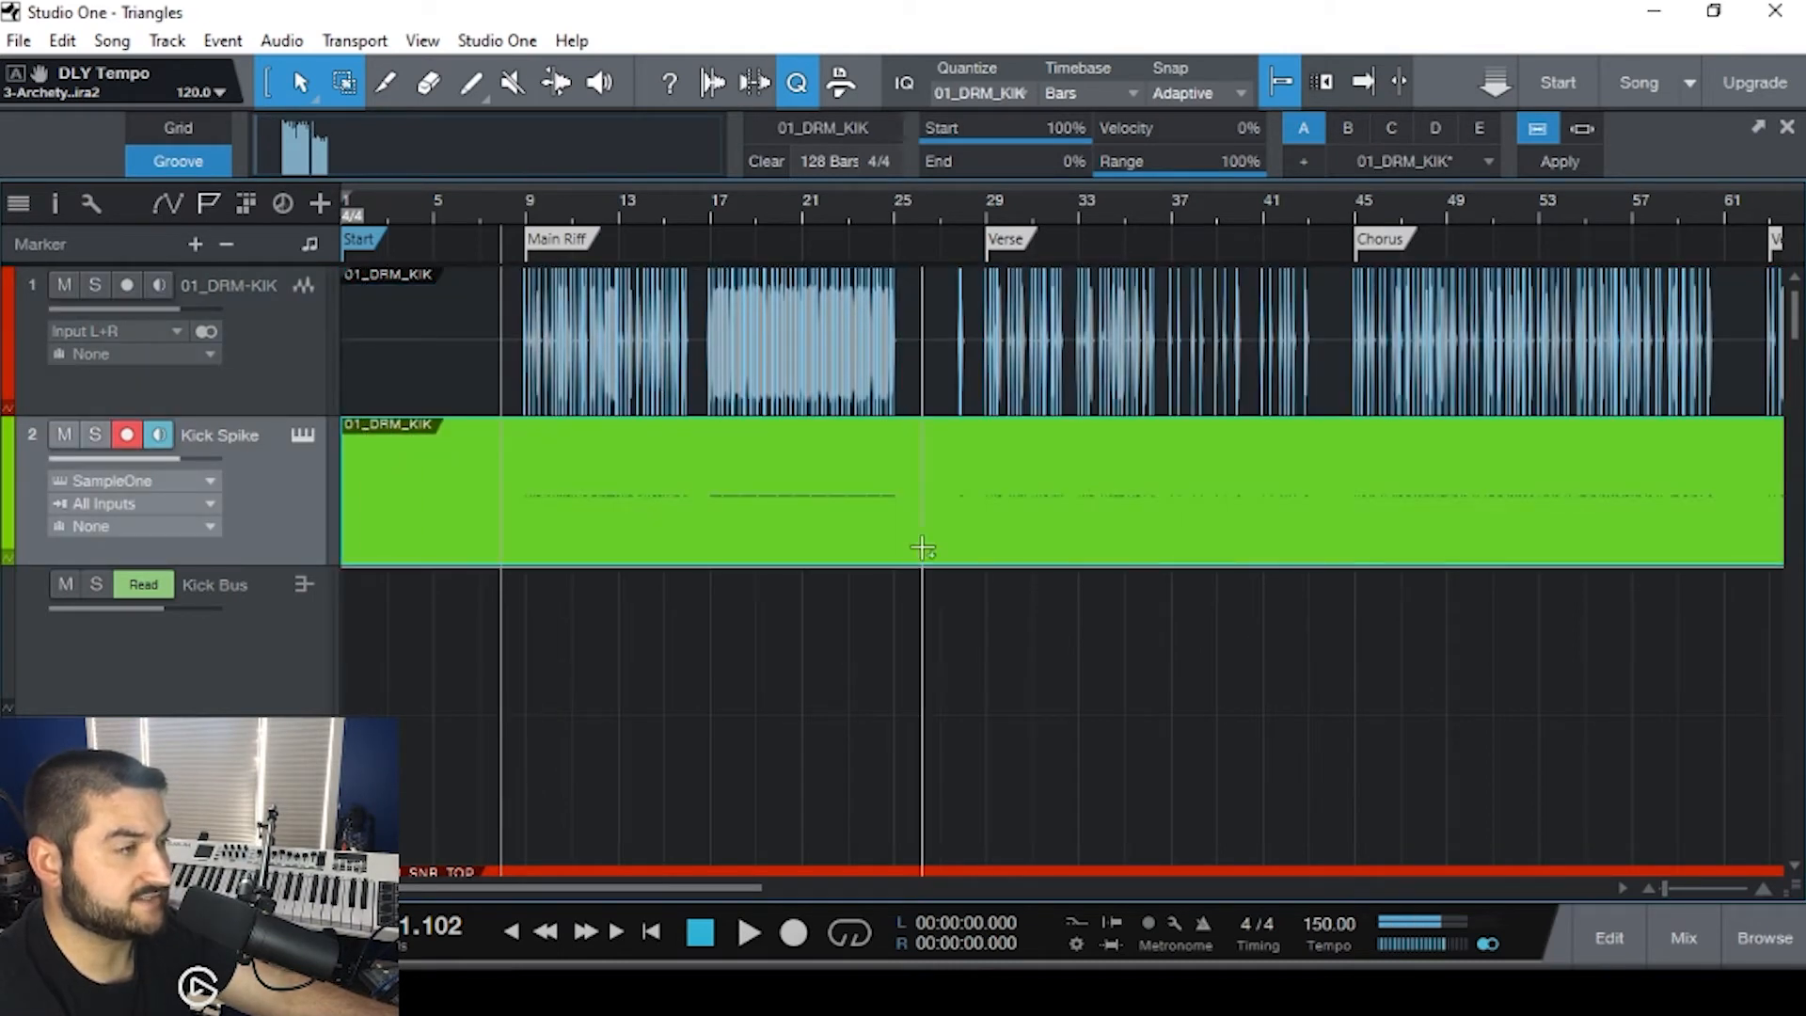
# - Check how the generated Kick Spike notes align with the kick transients and how far they extend through the song
pyautogui.scroll(-3, 923, 548)
pyautogui.scroll(6, 460, 536)
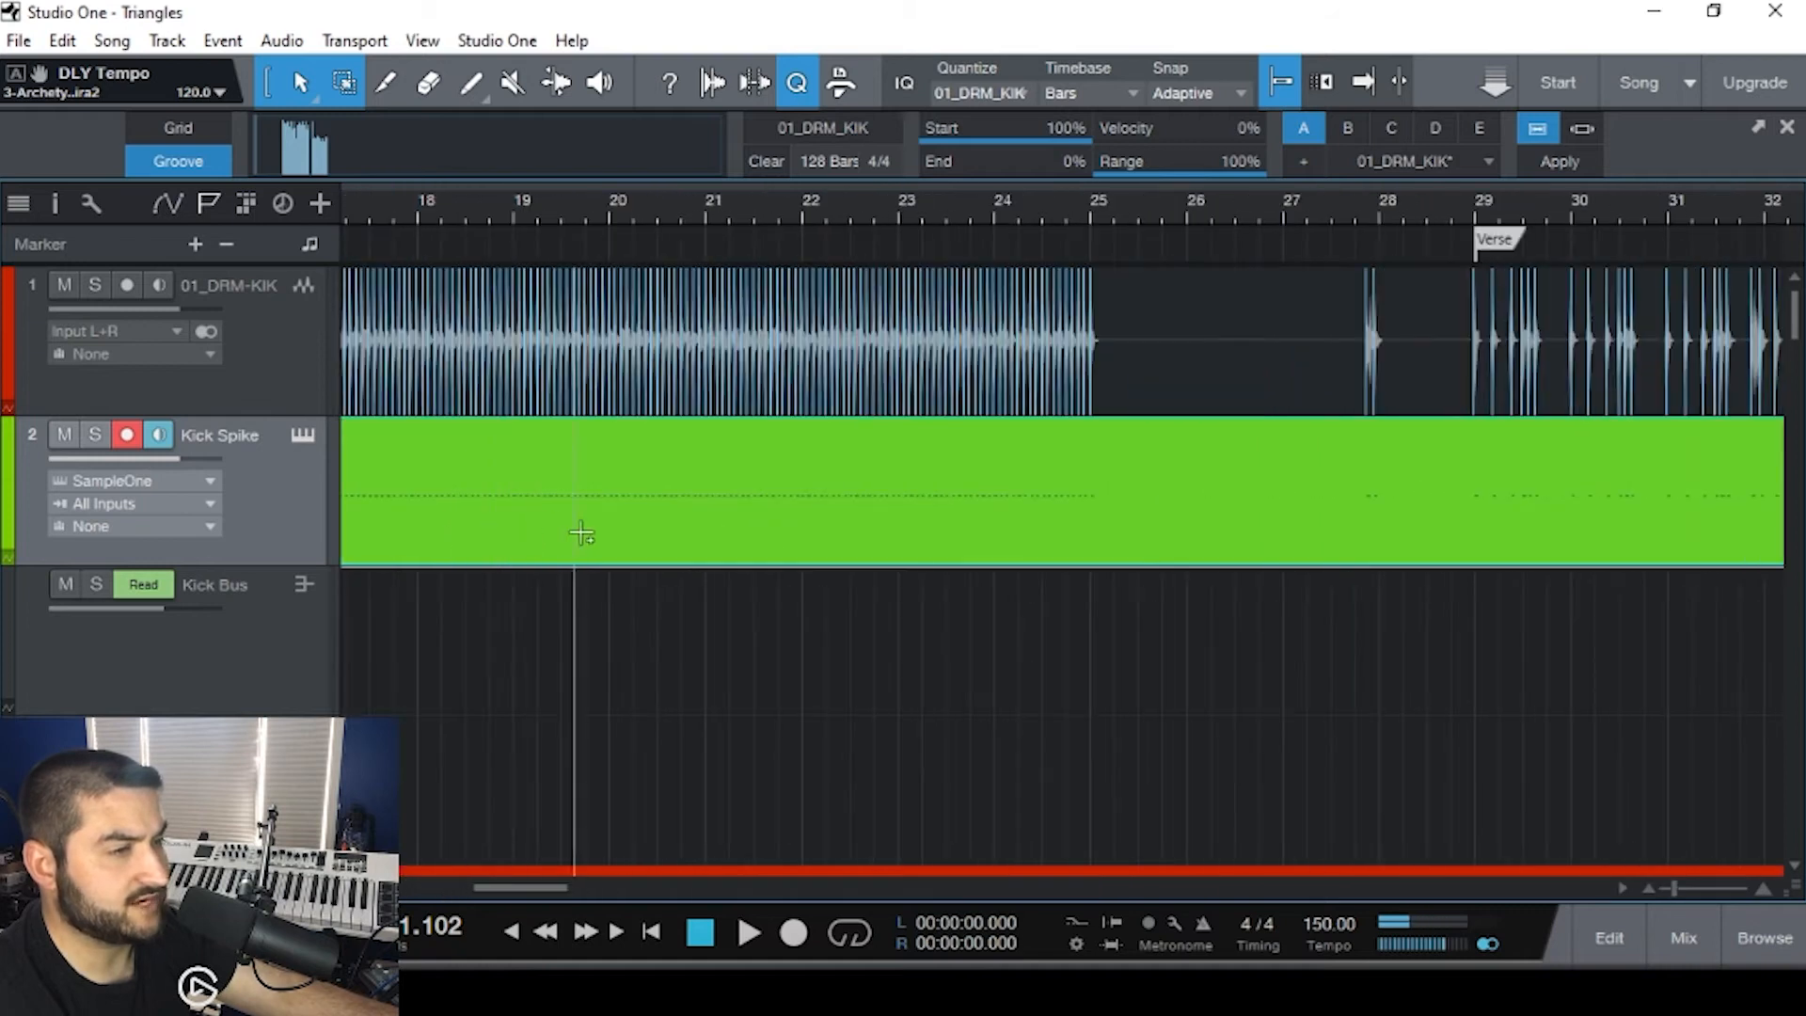
pyautogui.scroll(10, 582, 533)
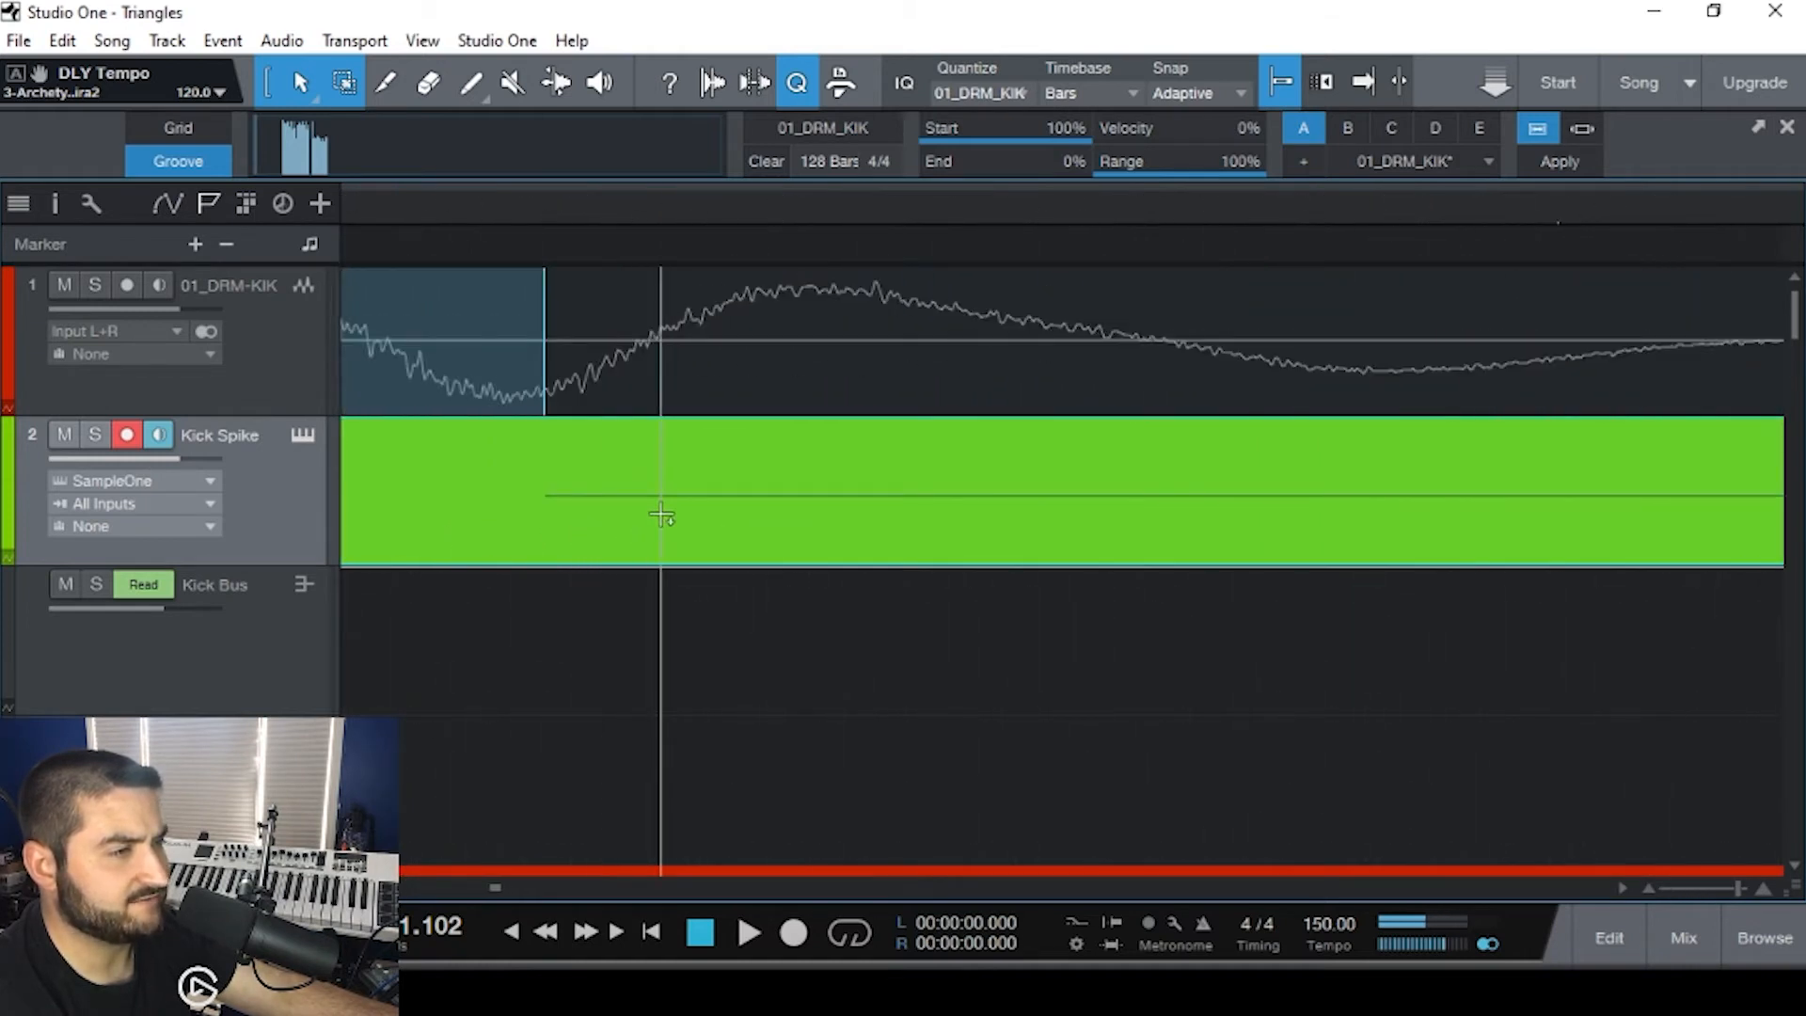
pyautogui.scroll(-15, 661, 515)
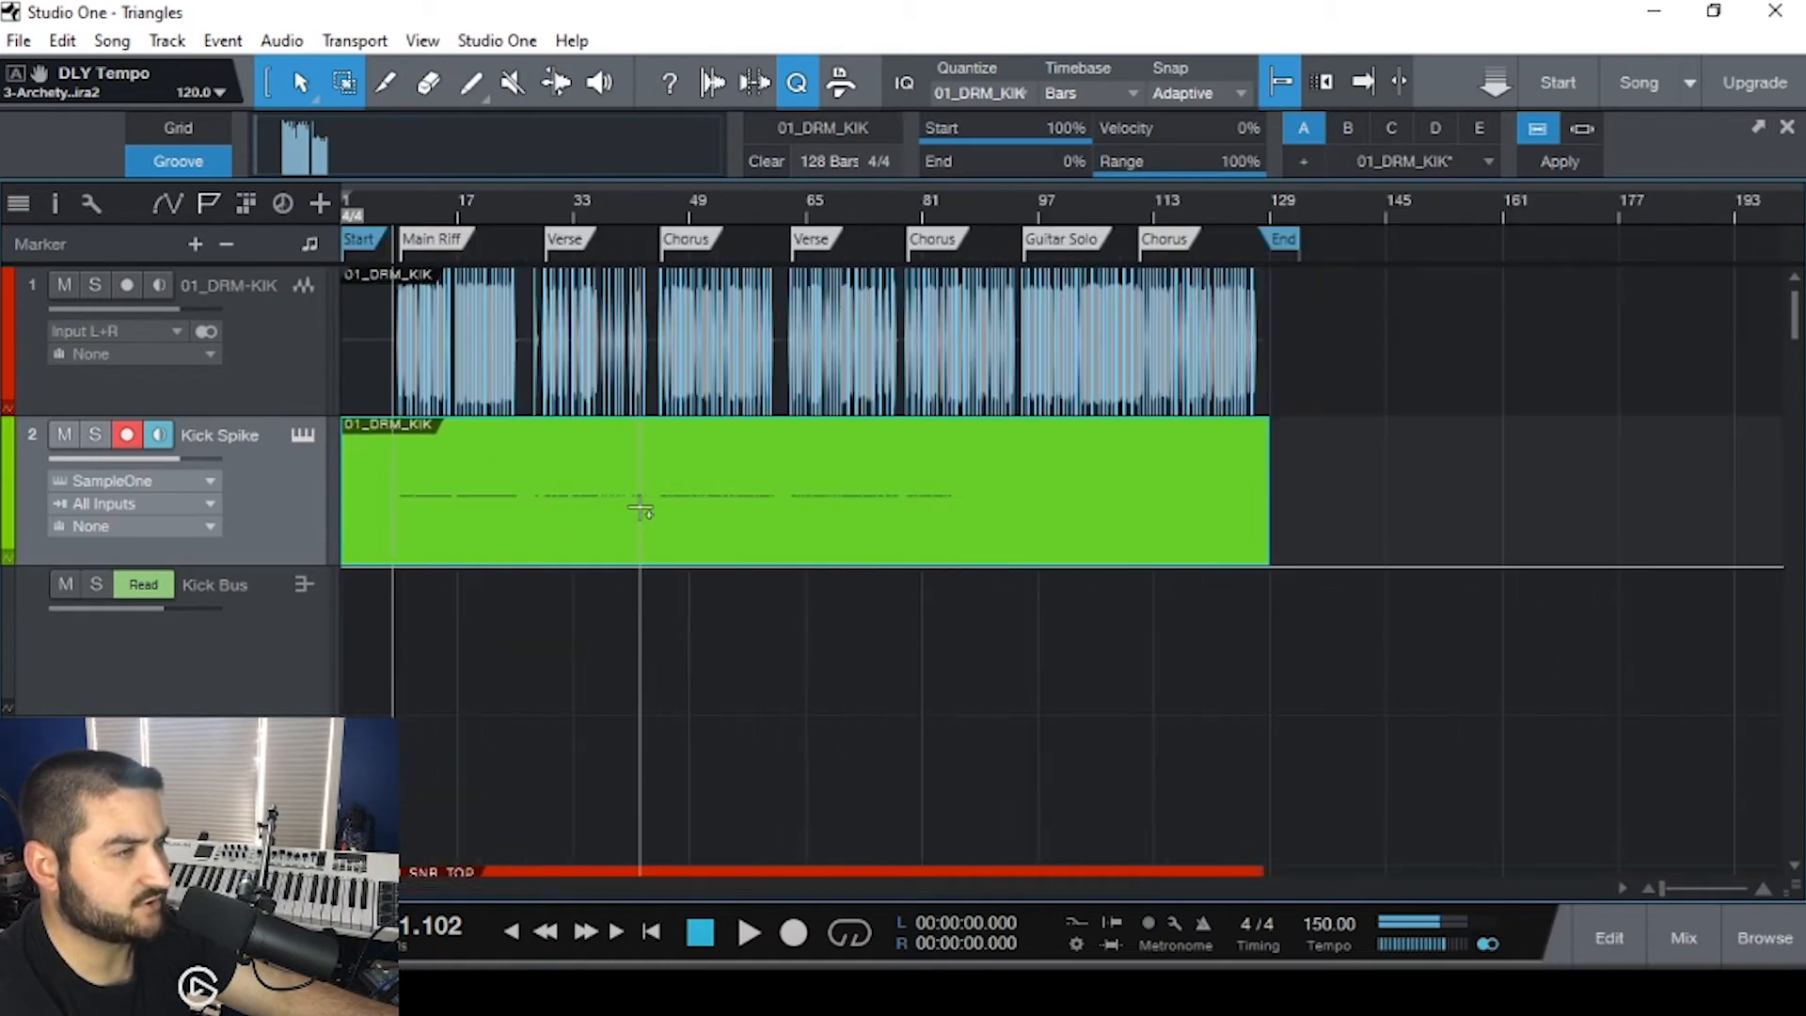
pyautogui.scroll(8, 978, 513)
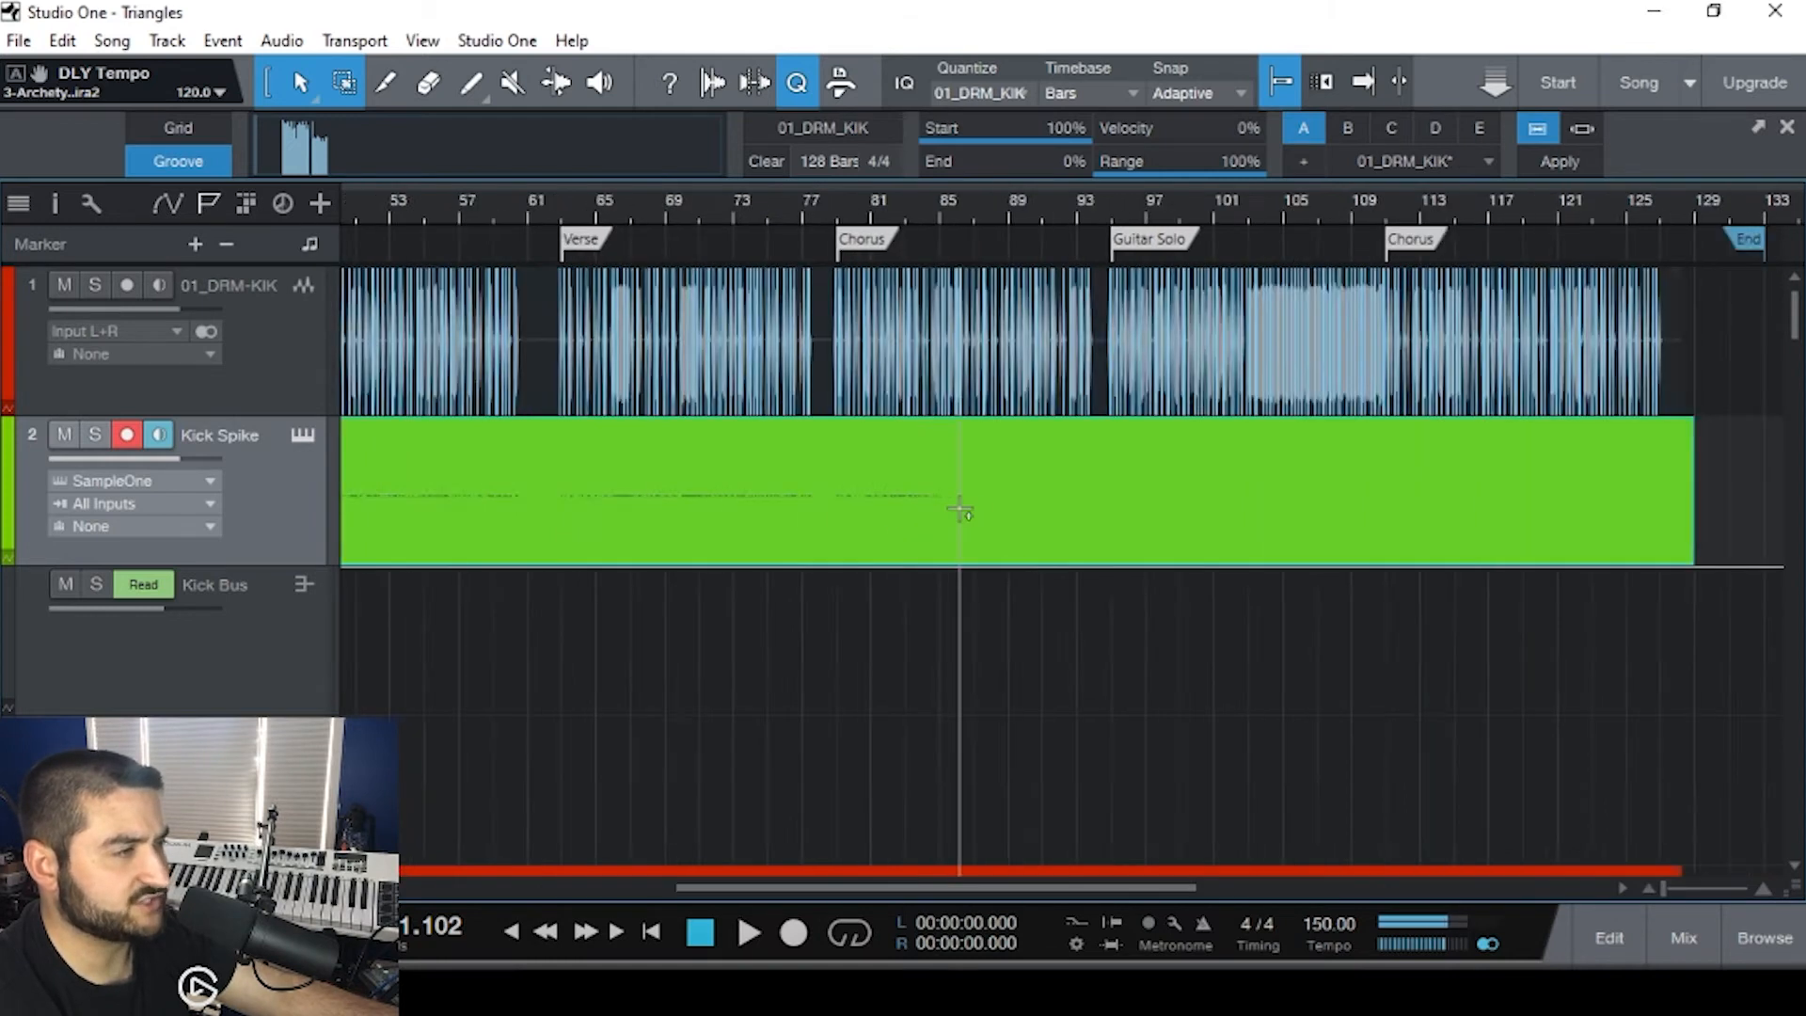
pyautogui.scroll(10, 560, 498)
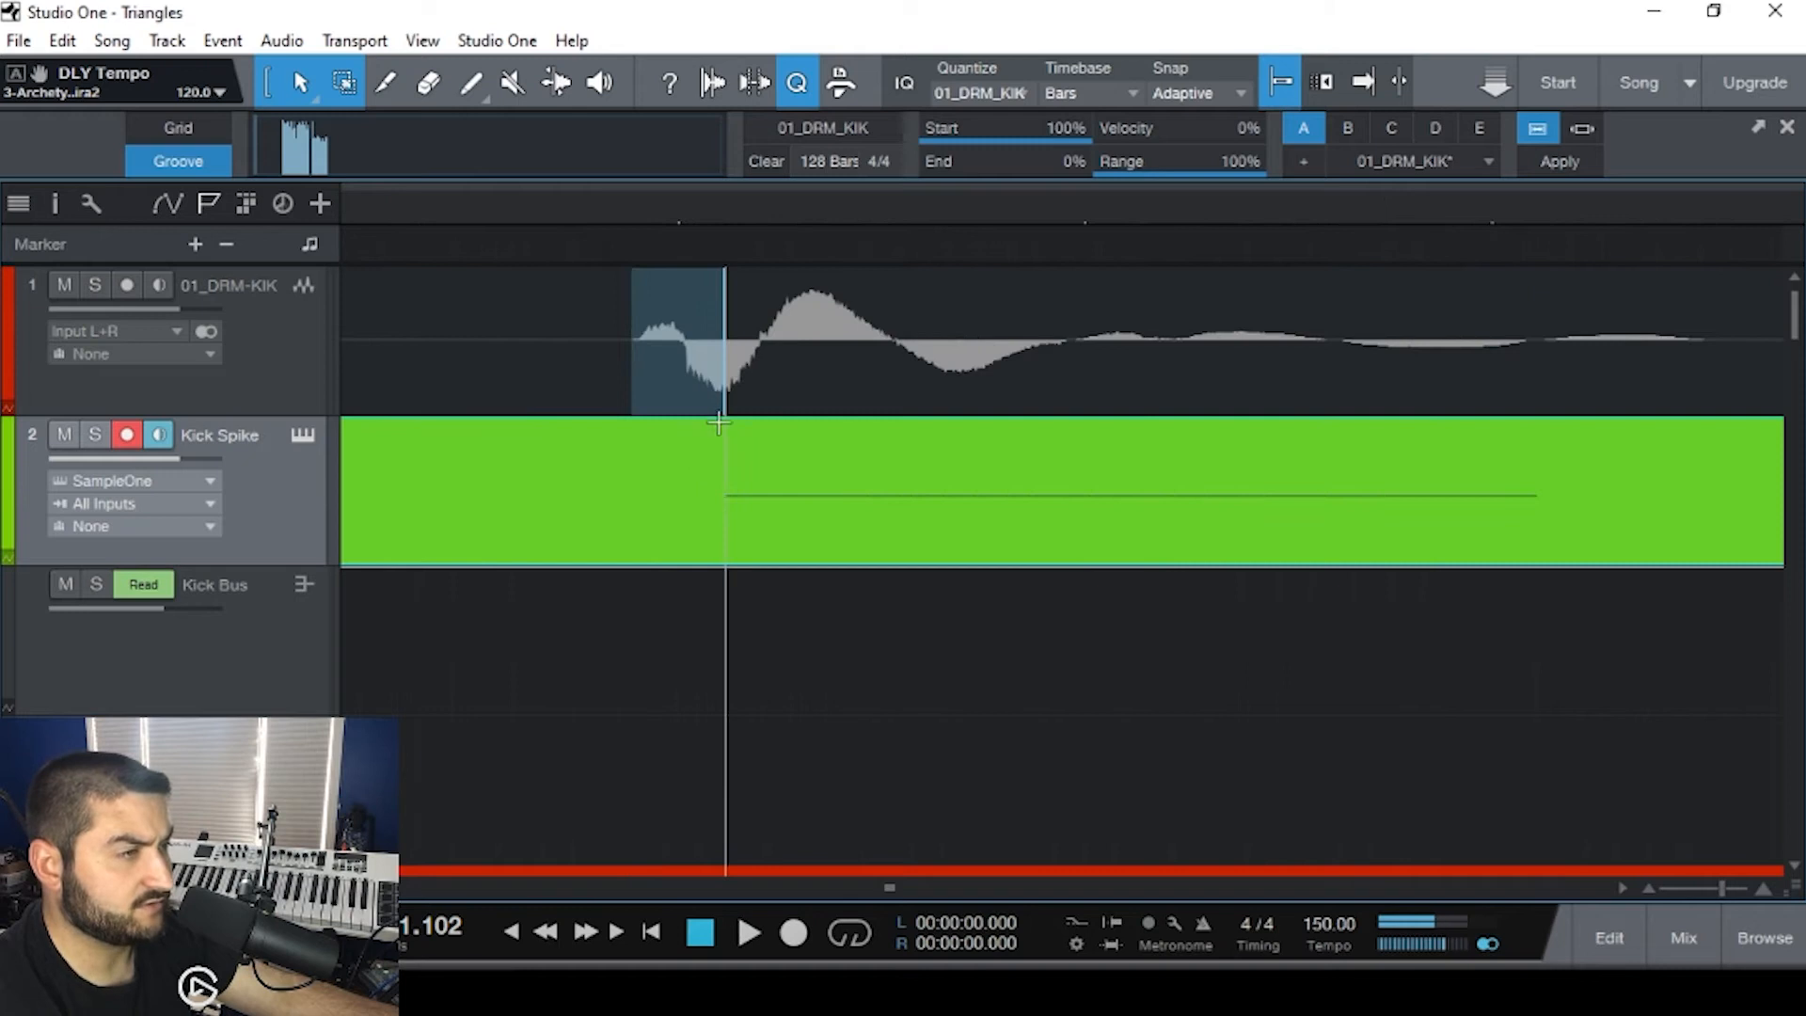
pyautogui.scroll(-3, 723, 419)
pyautogui.scroll(-15, 722, 418)
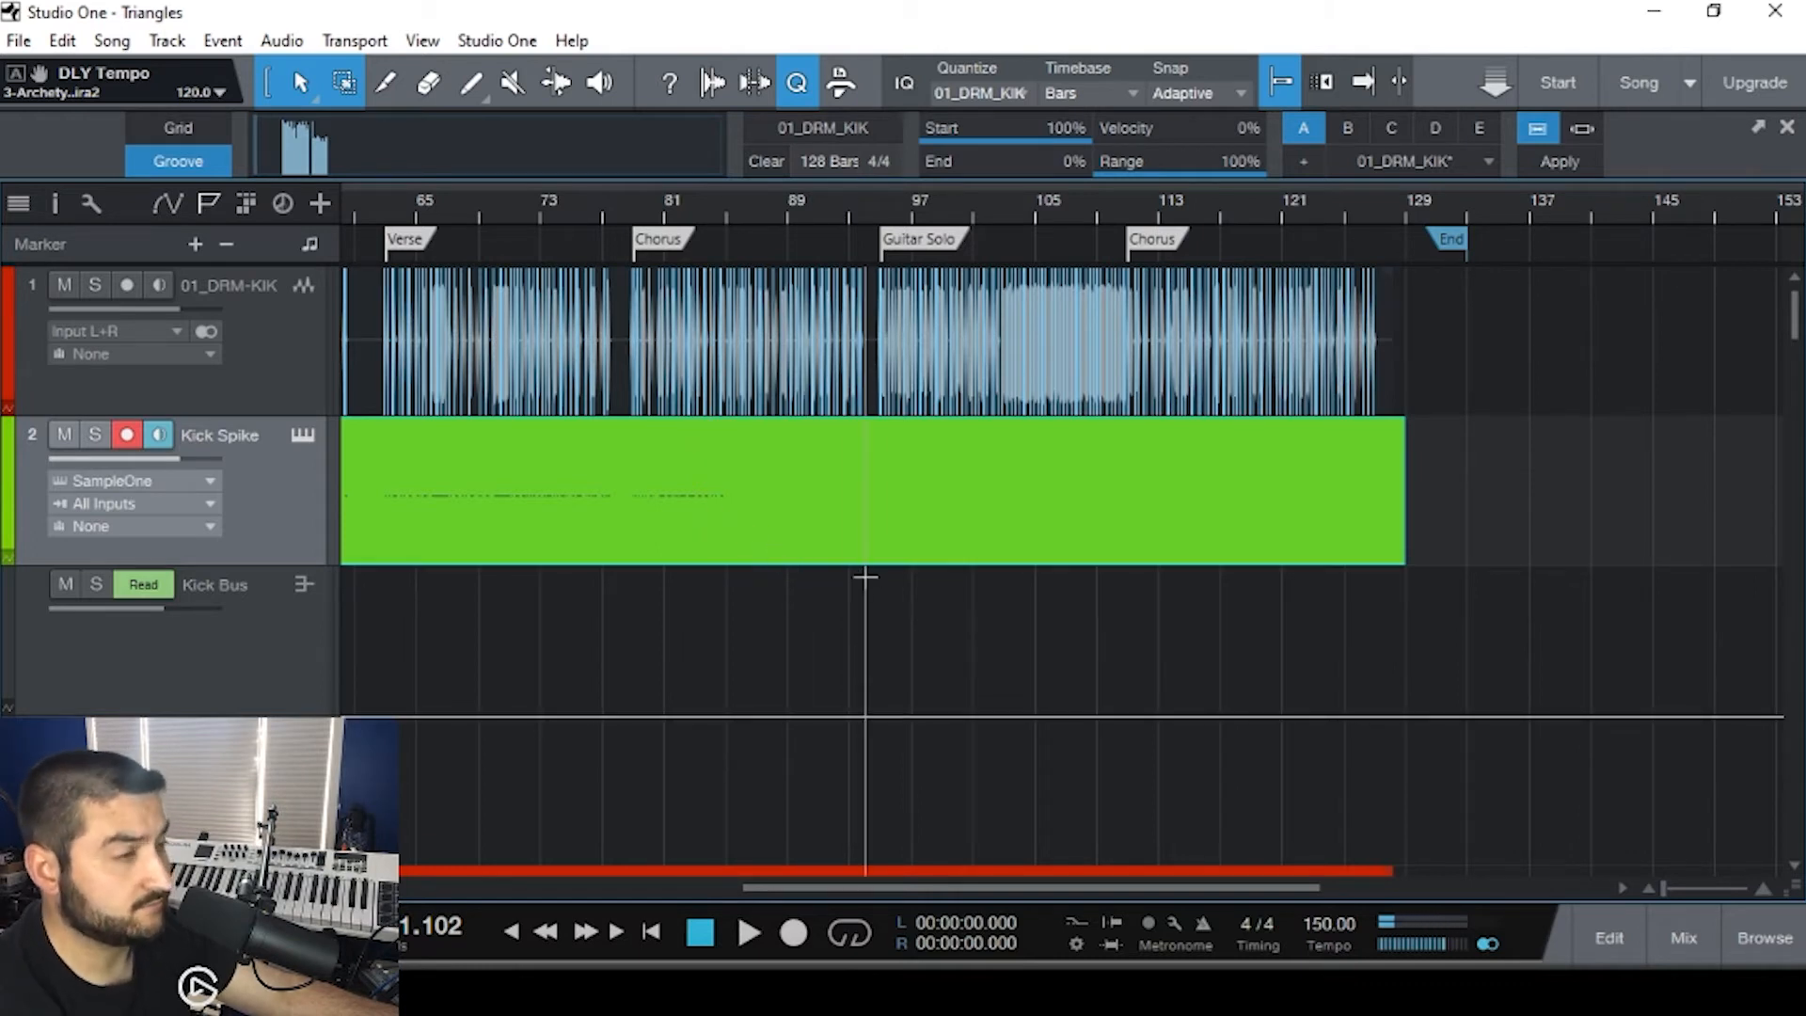
# - Undo the Kick Spike note part and the kick's transient detection, and hide the groove quantize settings
pyautogui.hotkey('ctrl', 'z')
pyautogui.hotkey('ctrl', 'z')
pyautogui.click(578, 506)
pyautogui.hscroll(-3, 451, 328)
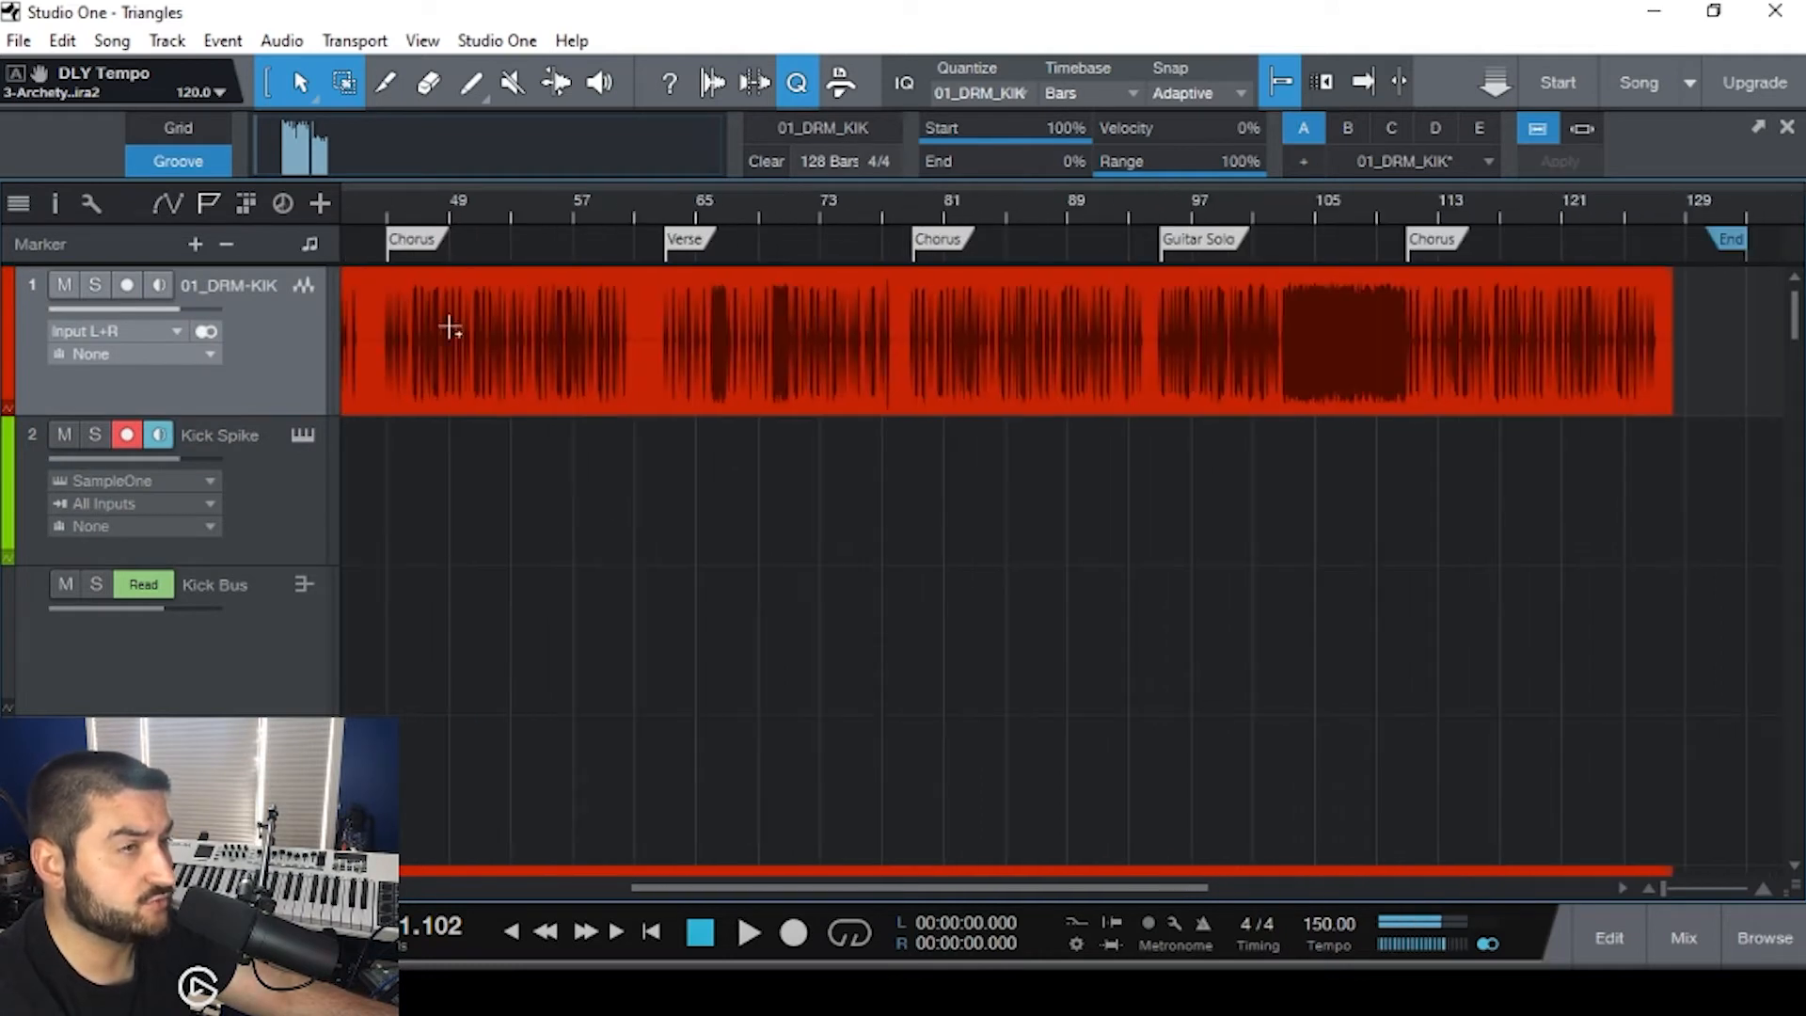
pyautogui.hscroll(-3, 451, 328)
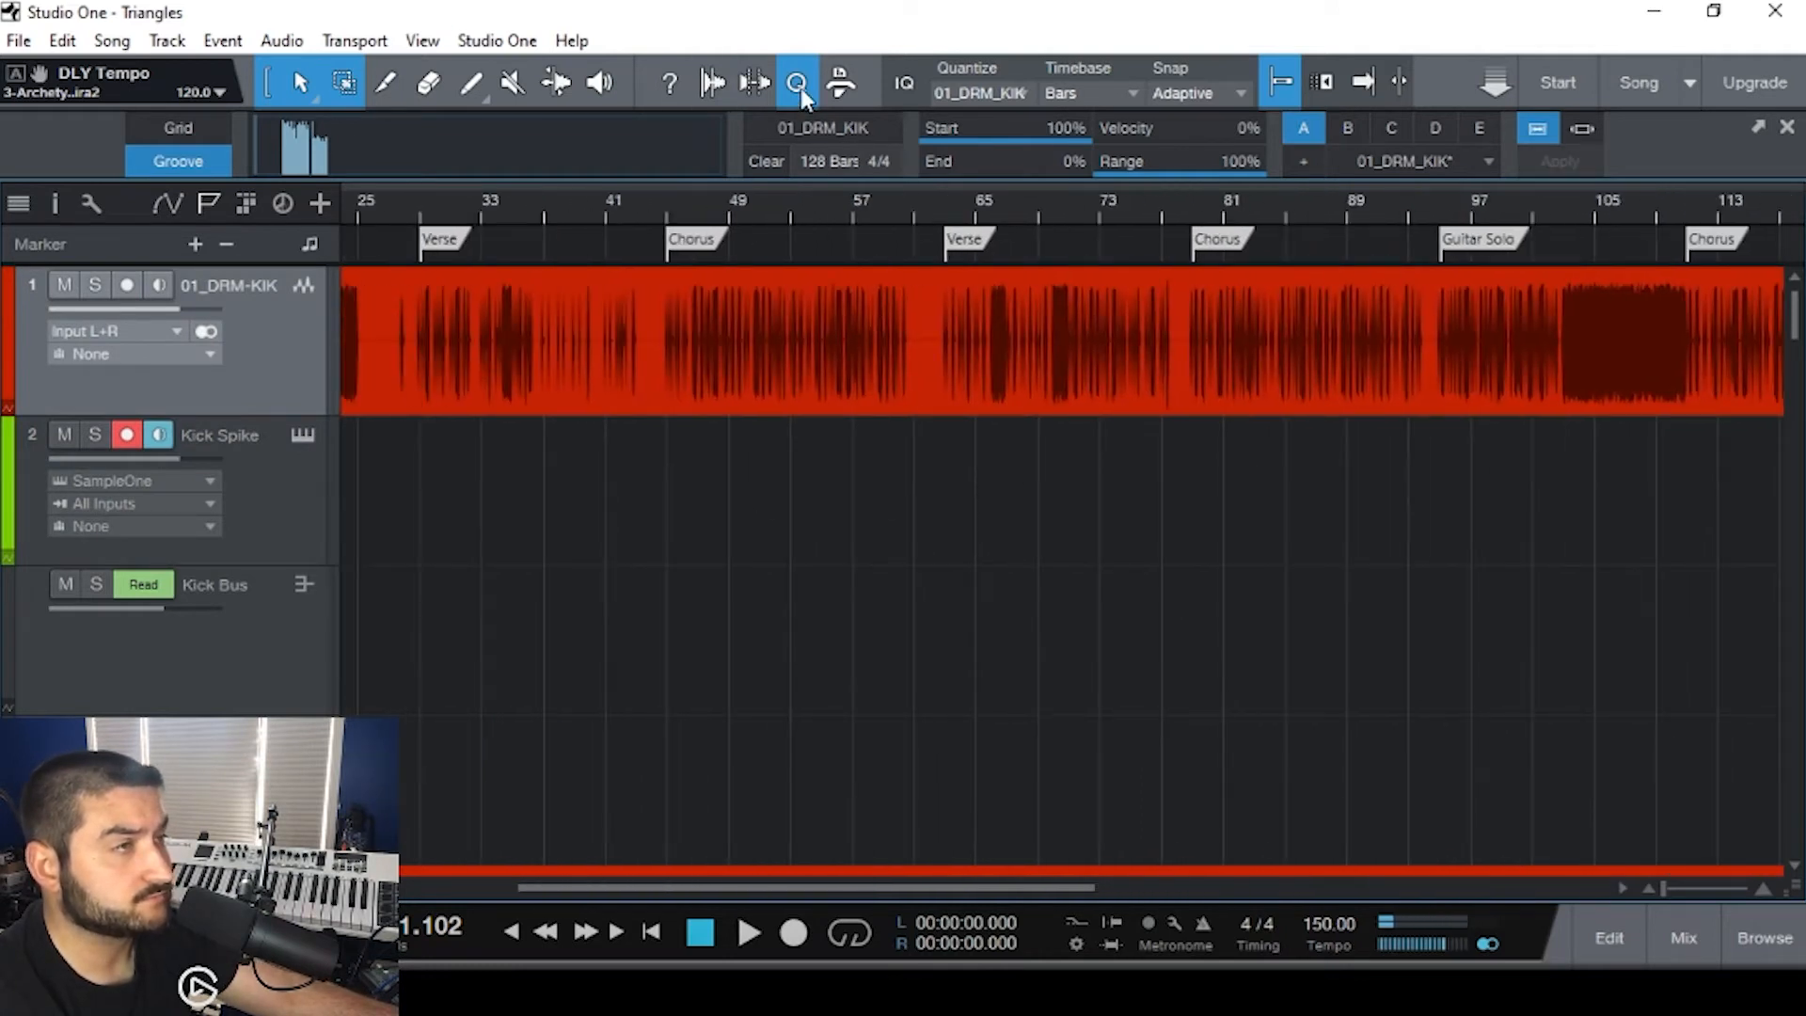
pyautogui.click(798, 84)
pyautogui.hscroll(-3, 535, 426)
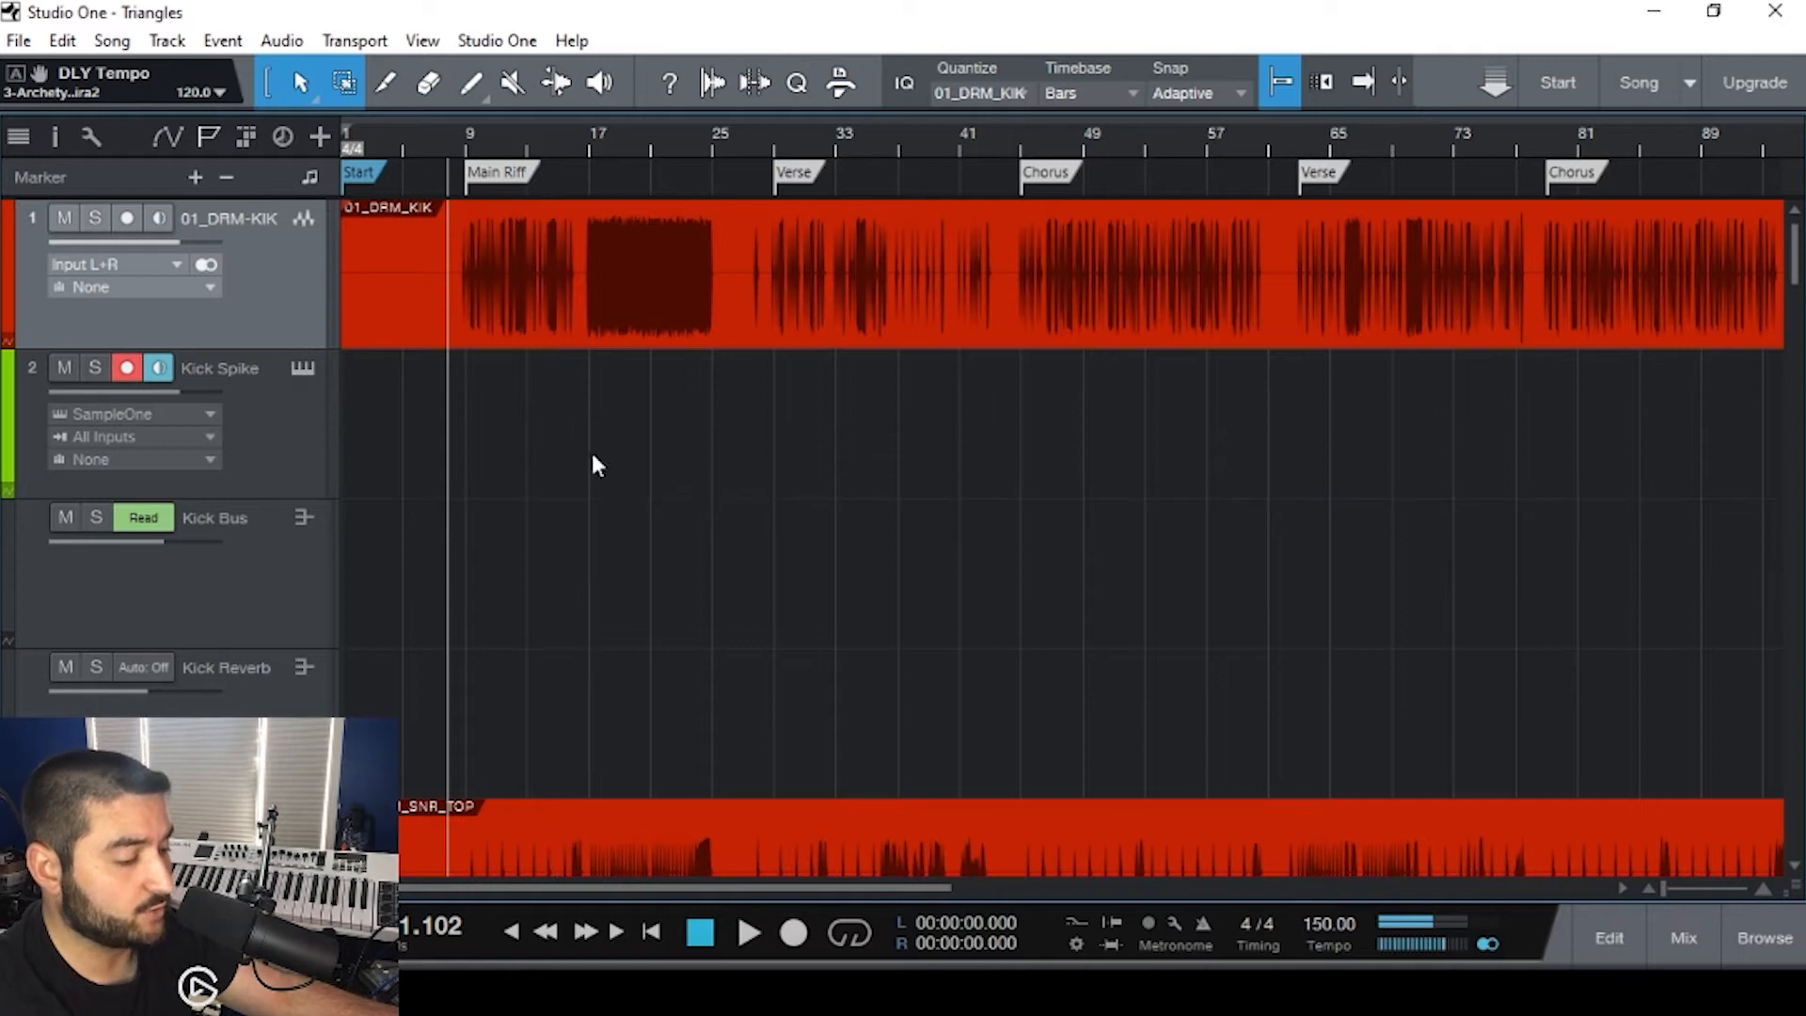
# - Insert a Gate plug-in on the Kick Bus channel after its existing effects
pyautogui.press('F3')
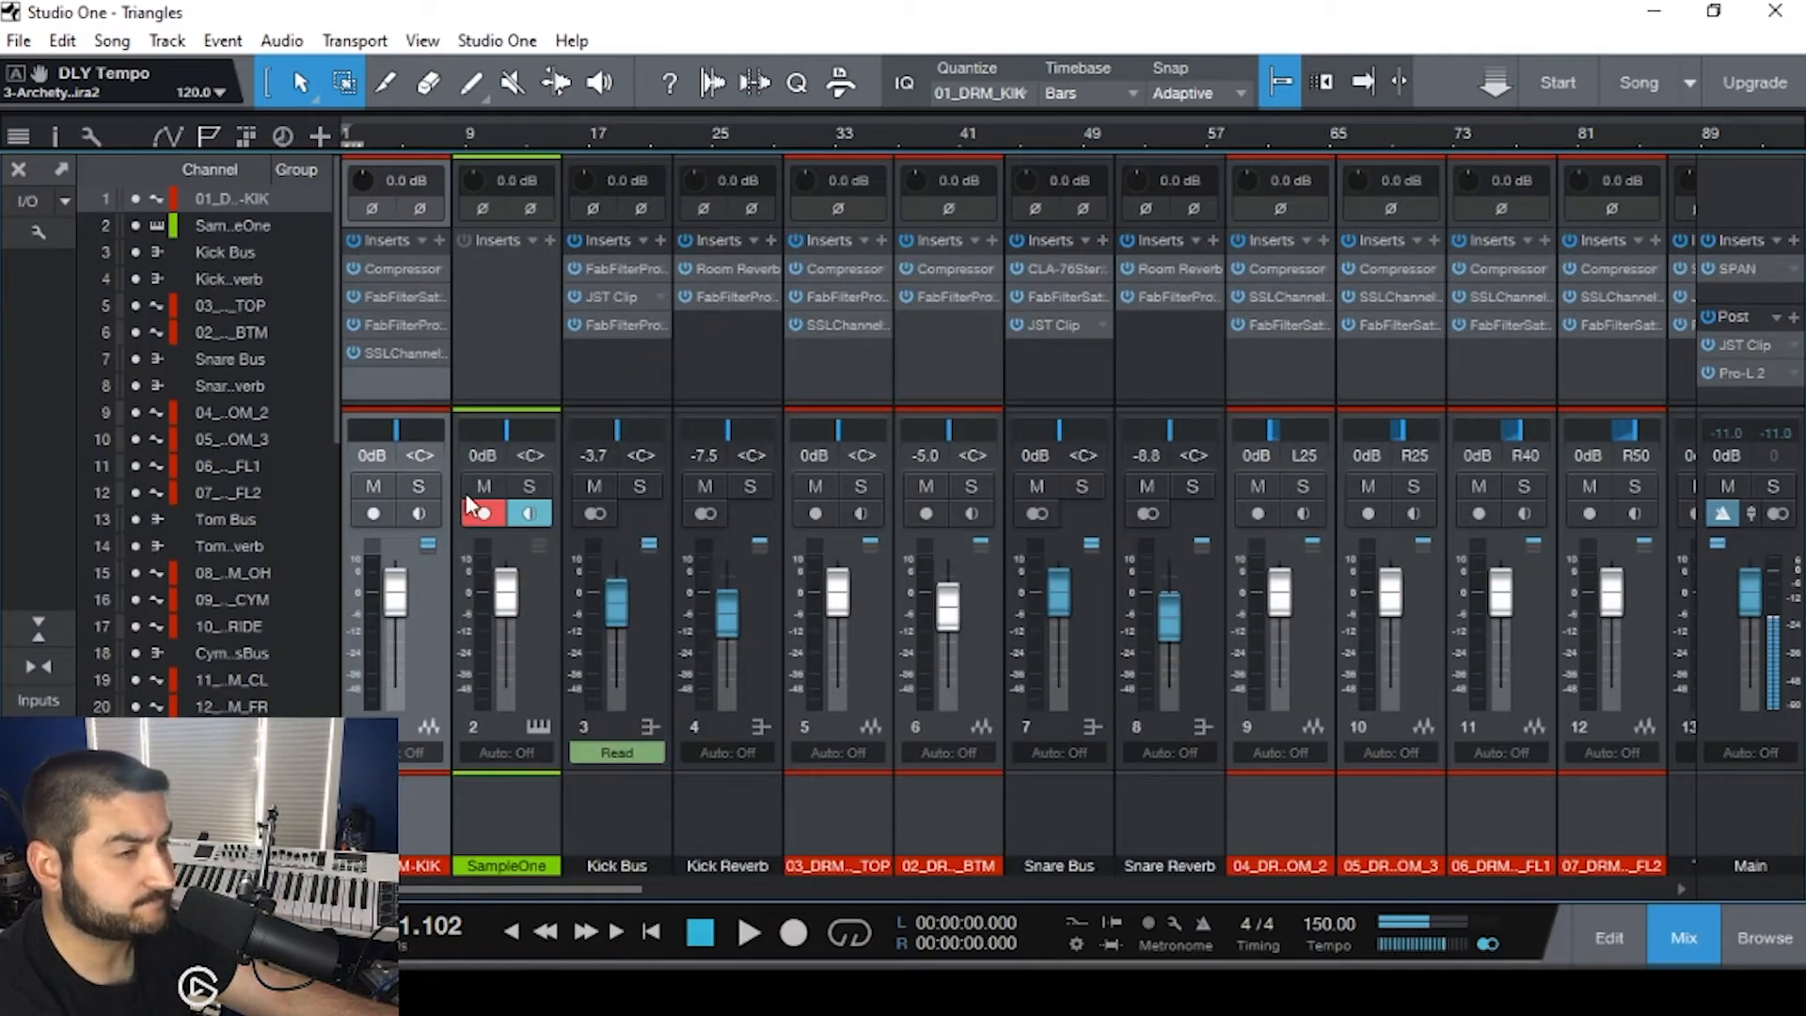
pyautogui.click(622, 381)
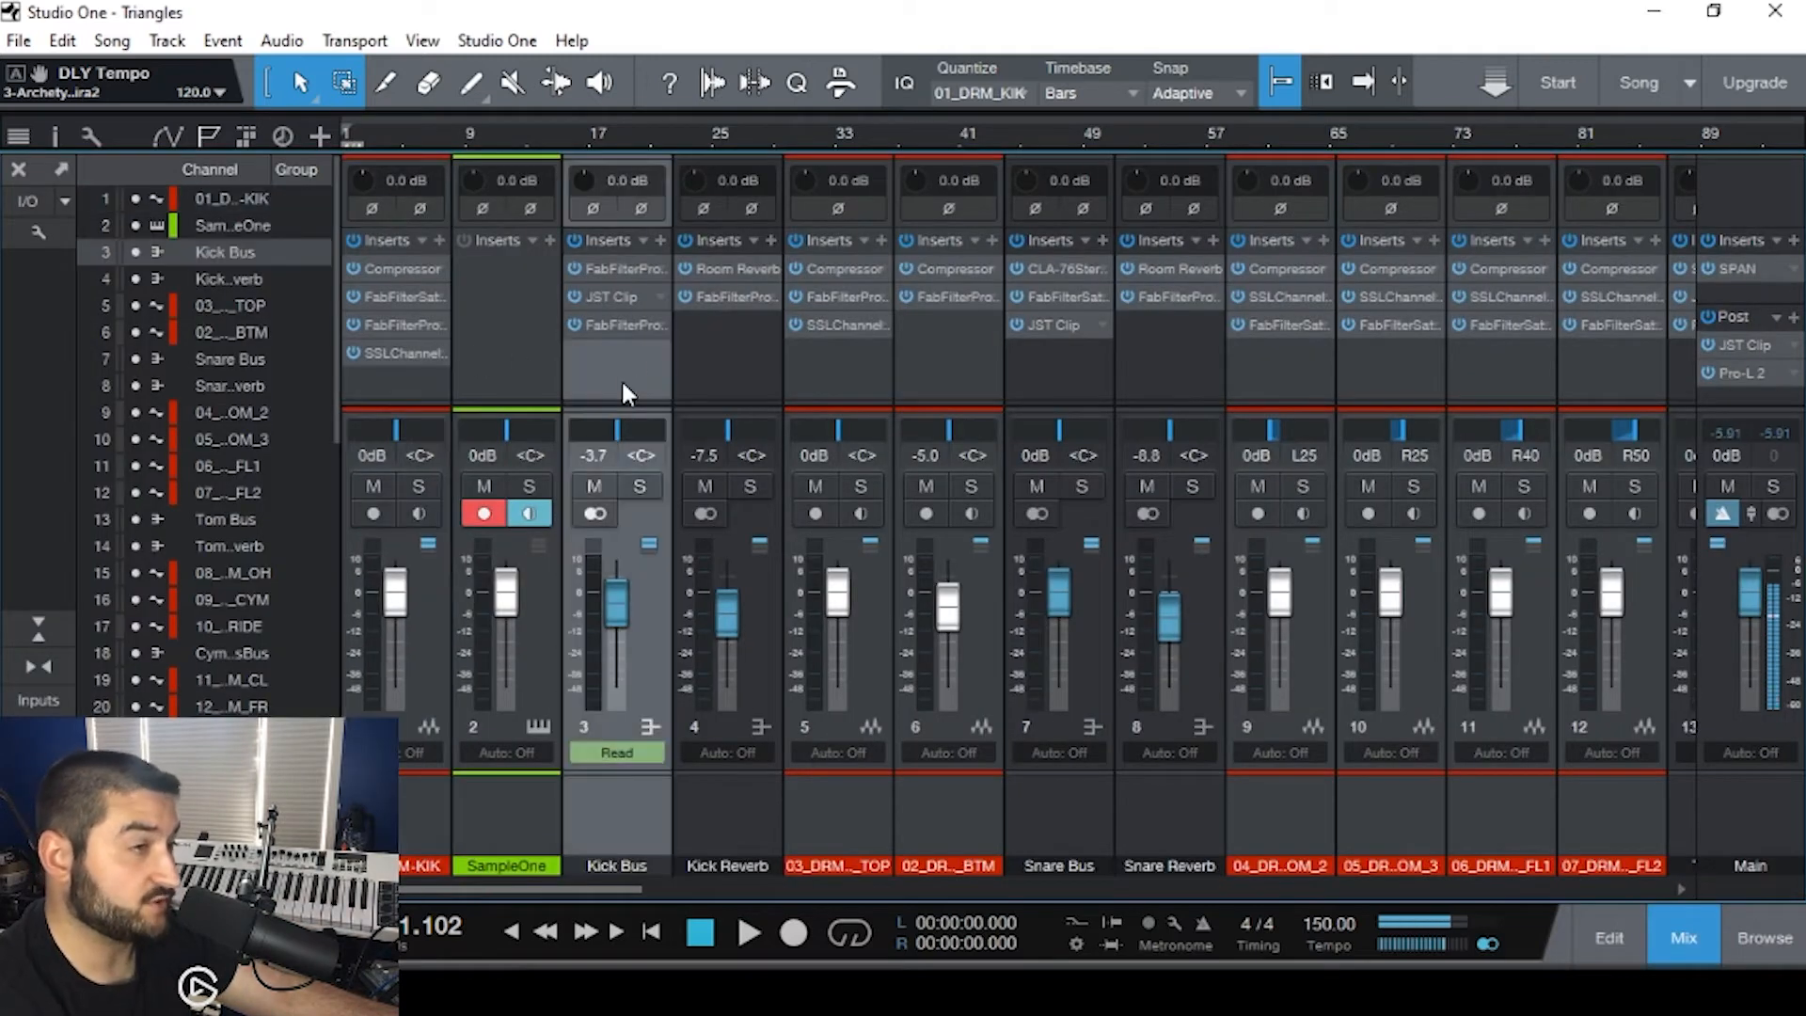
pyautogui.click(660, 240)
pyautogui.write('gate')
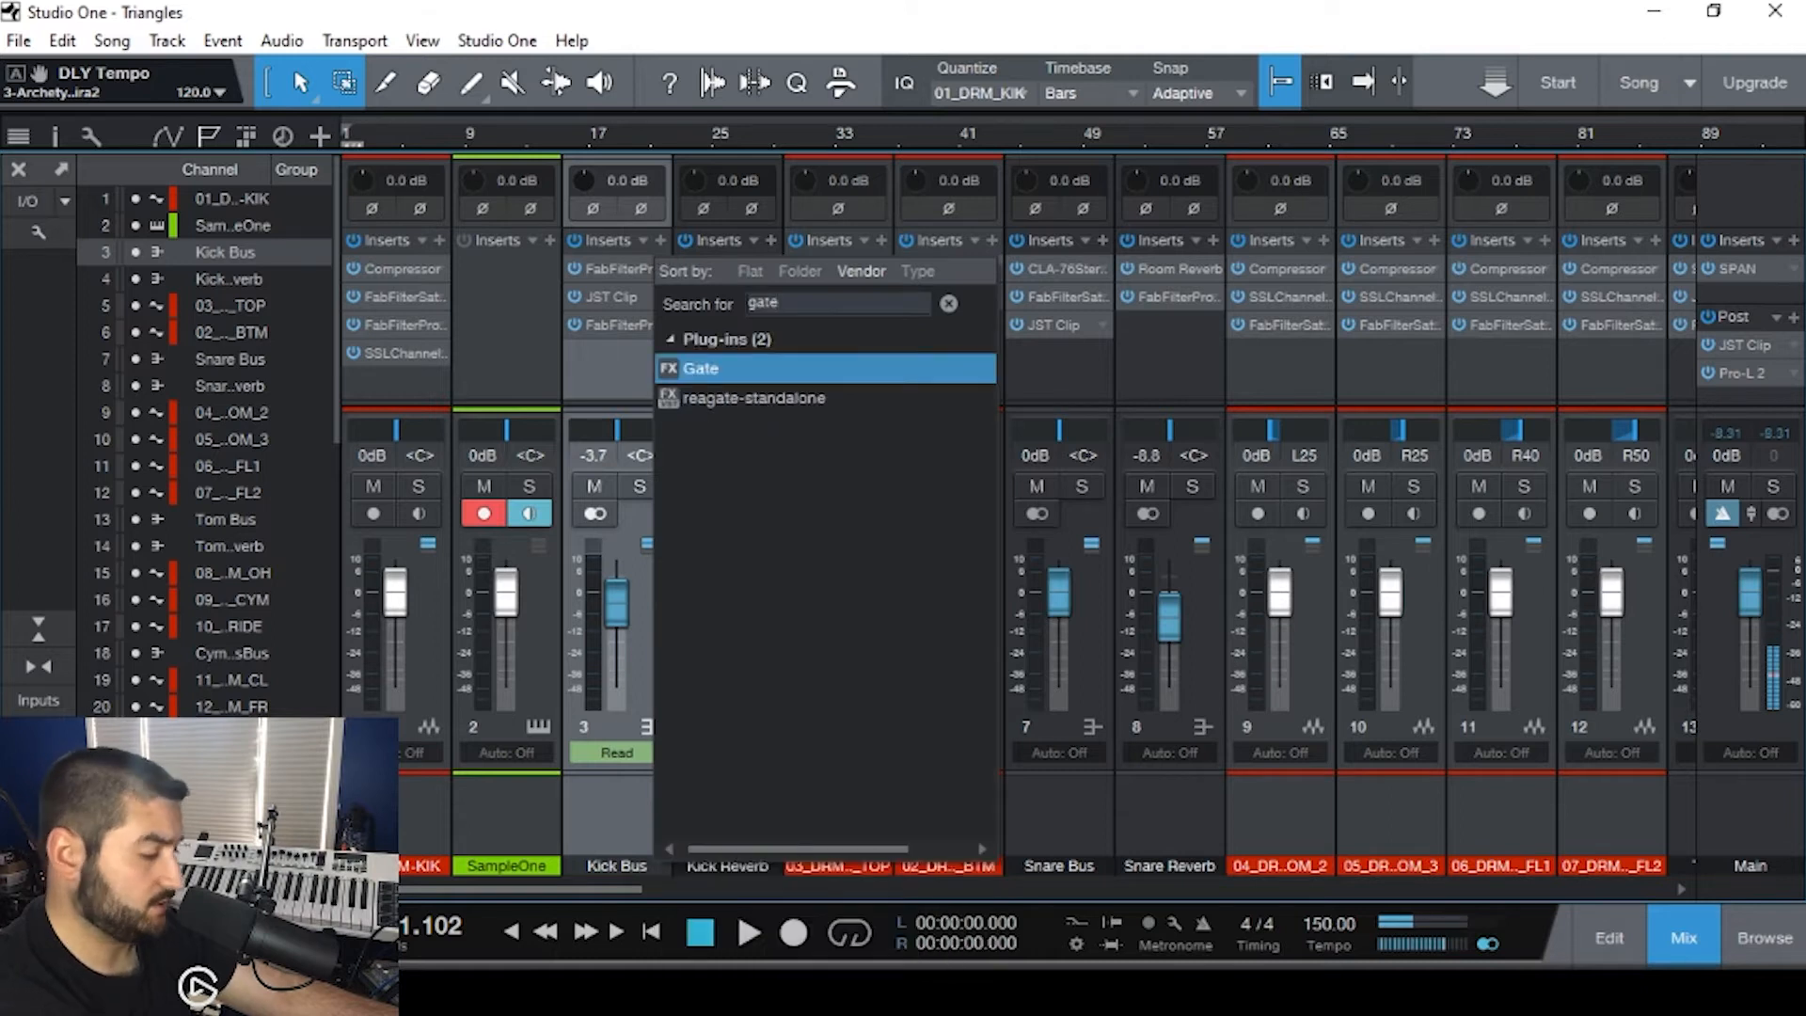
pyautogui.press('Return')
pyautogui.moveTo(775, 332); pyautogui.dragTo(811, 223)
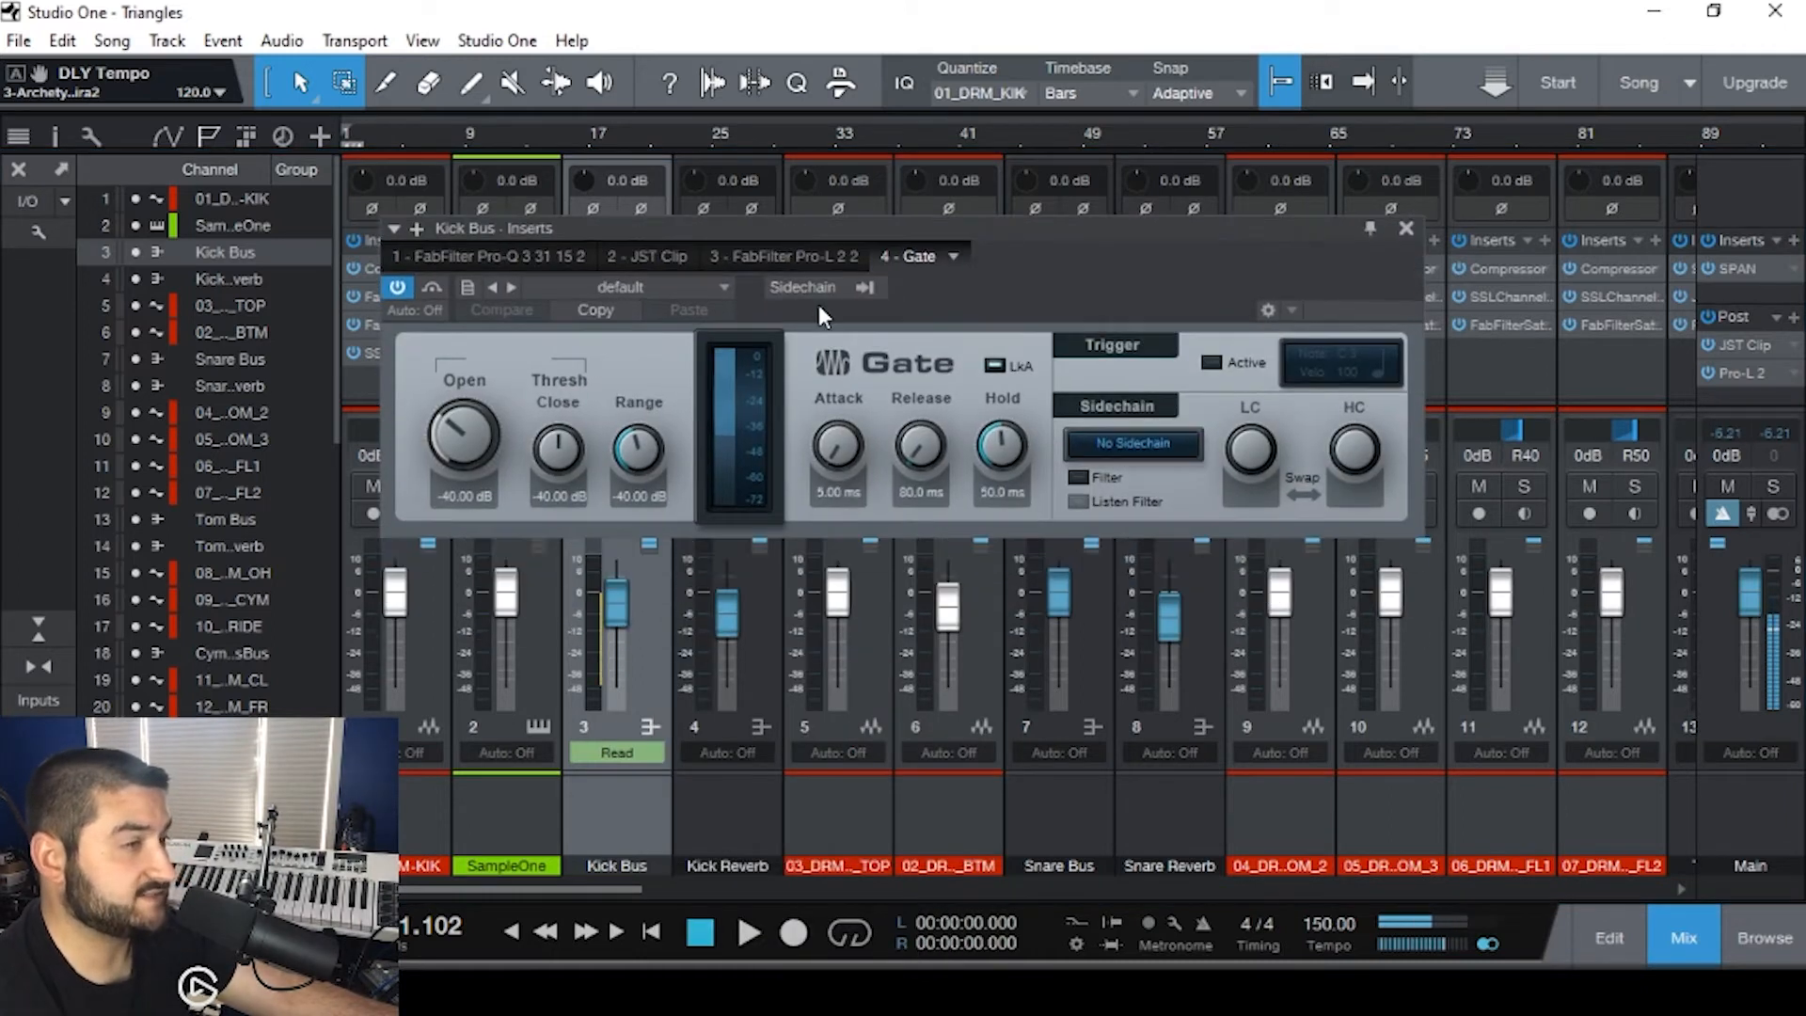
# - Set the Gate's attack to 0.05 ms, release to 10 ms and hold to 1 ms, and activate its note trigger
pyautogui.moveTo(844, 445); pyautogui.dragTo(842, 505)
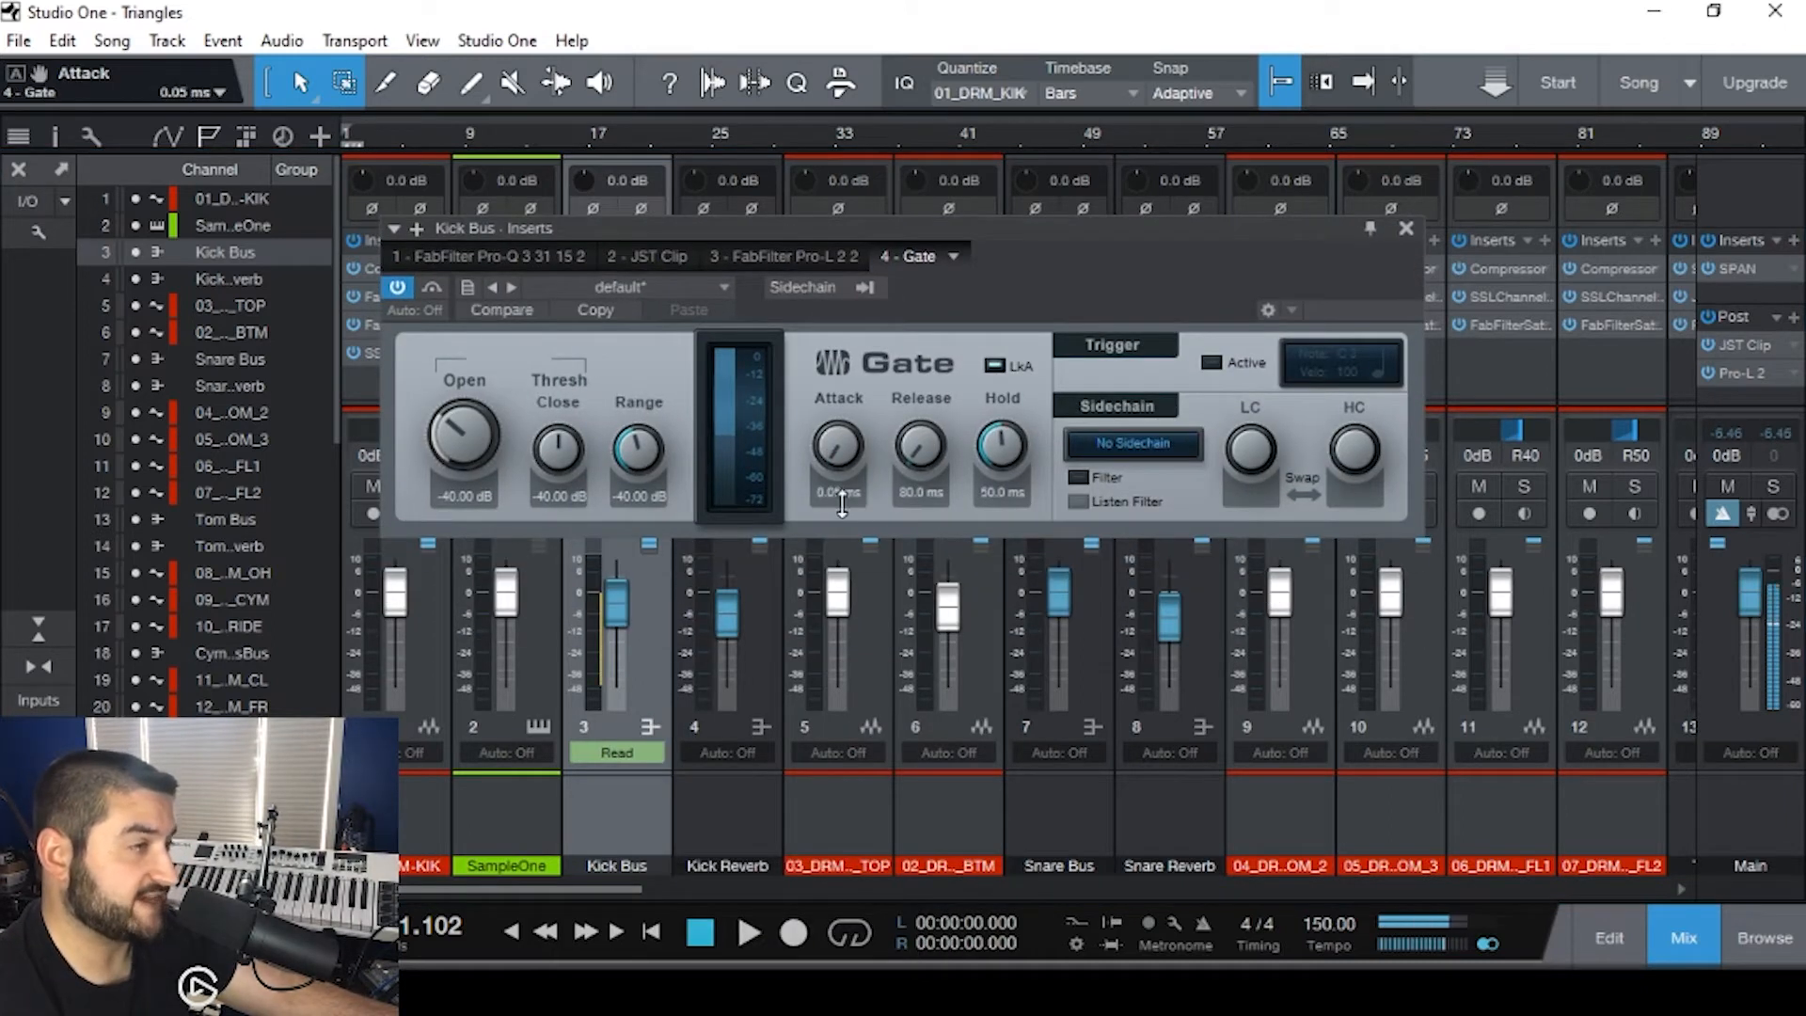
pyautogui.moveTo(918, 444); pyautogui.dragTo(940, 515)
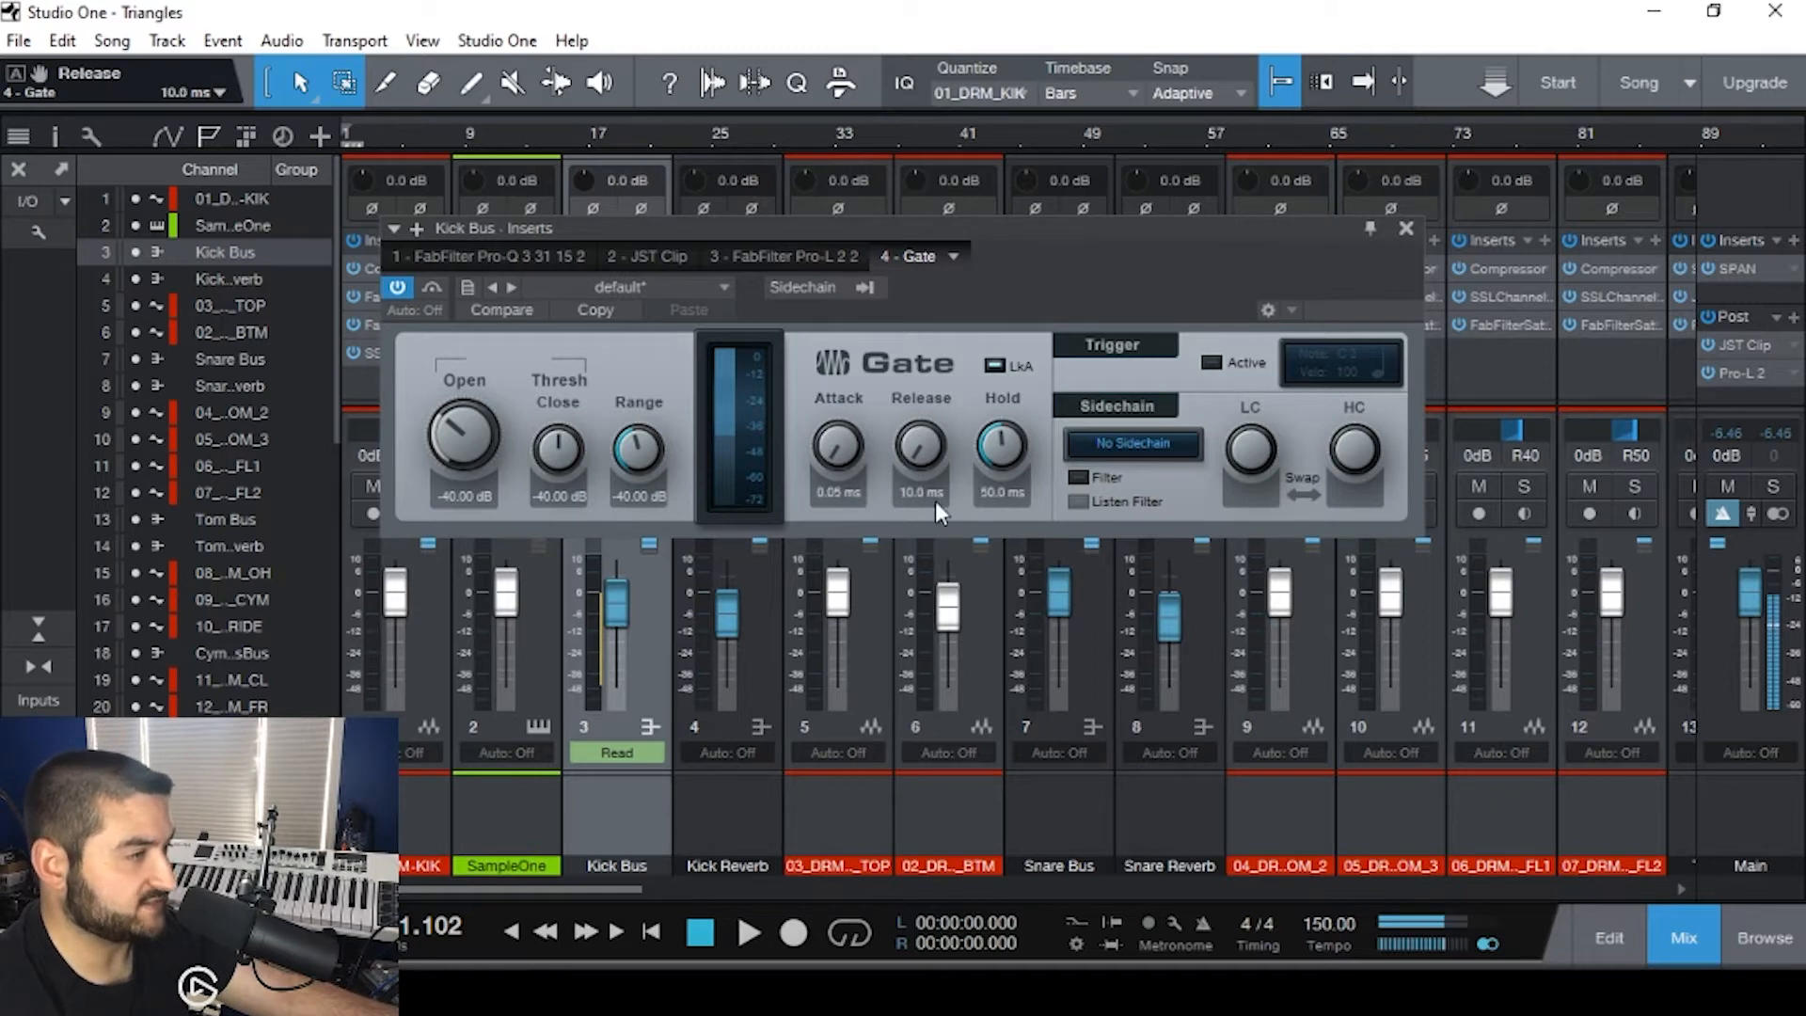
pyautogui.moveTo(1001, 442); pyautogui.dragTo(1031, 608)
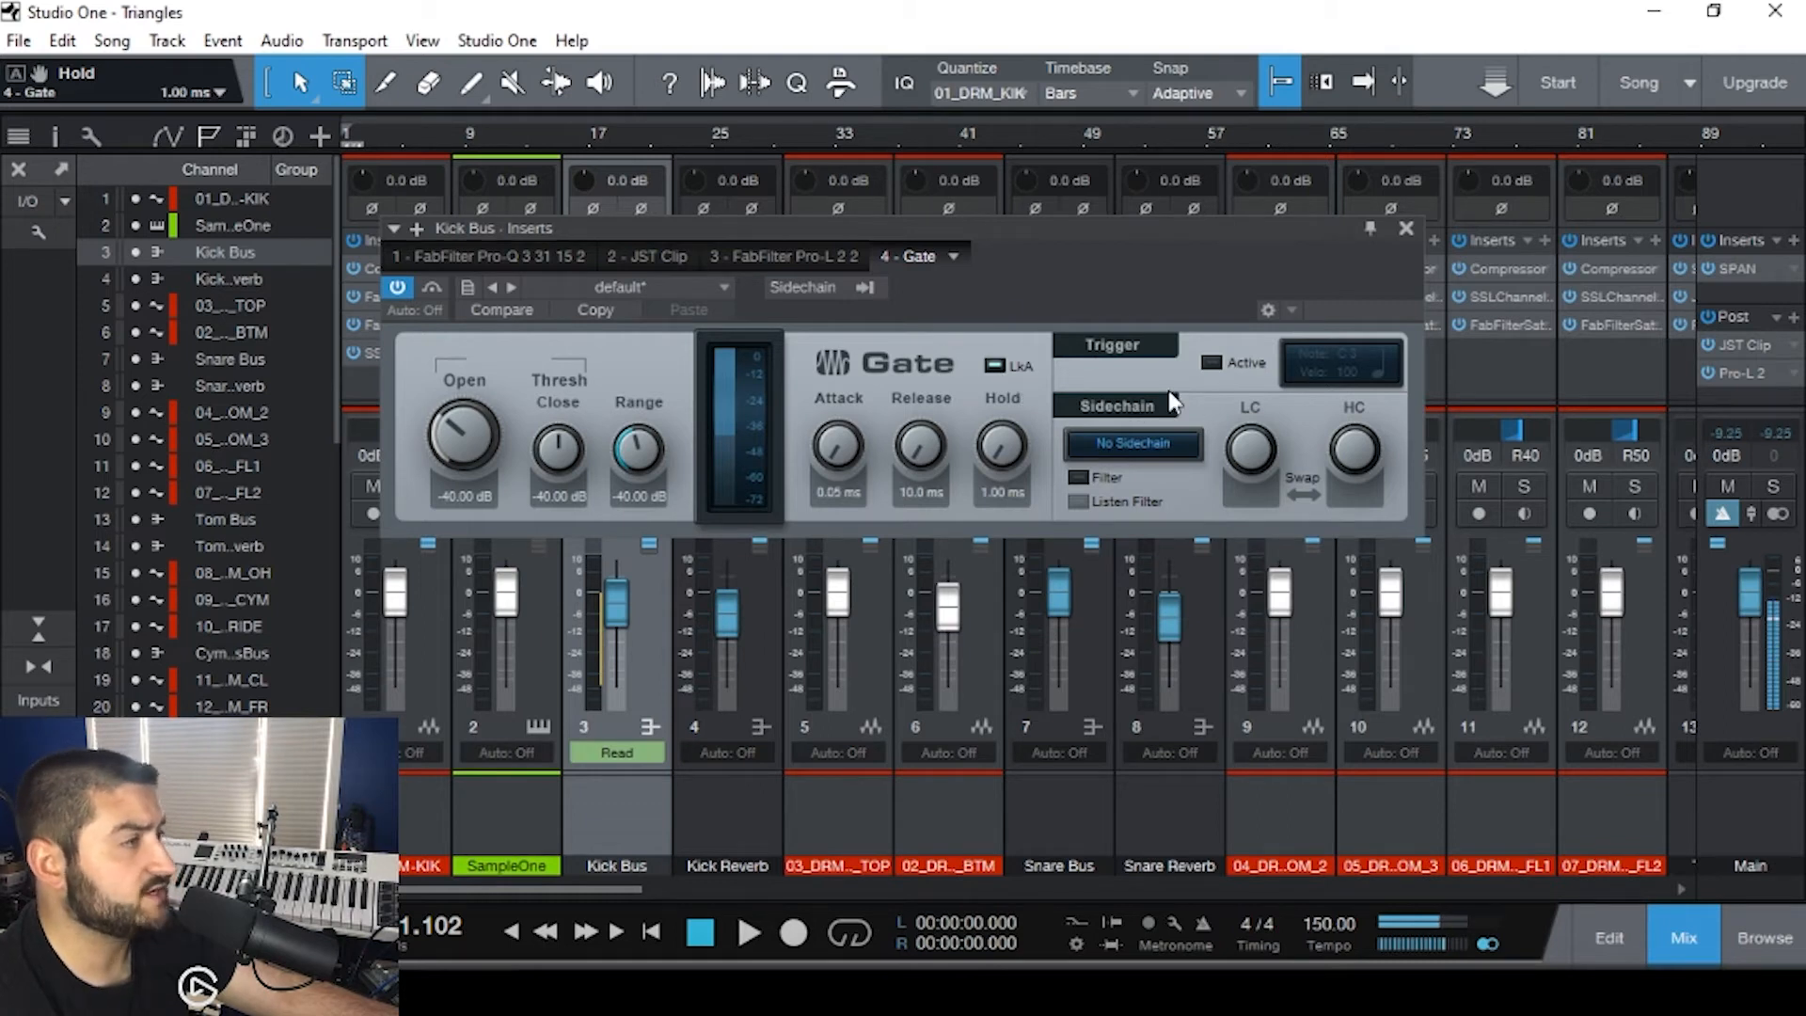
pyautogui.click(1209, 363)
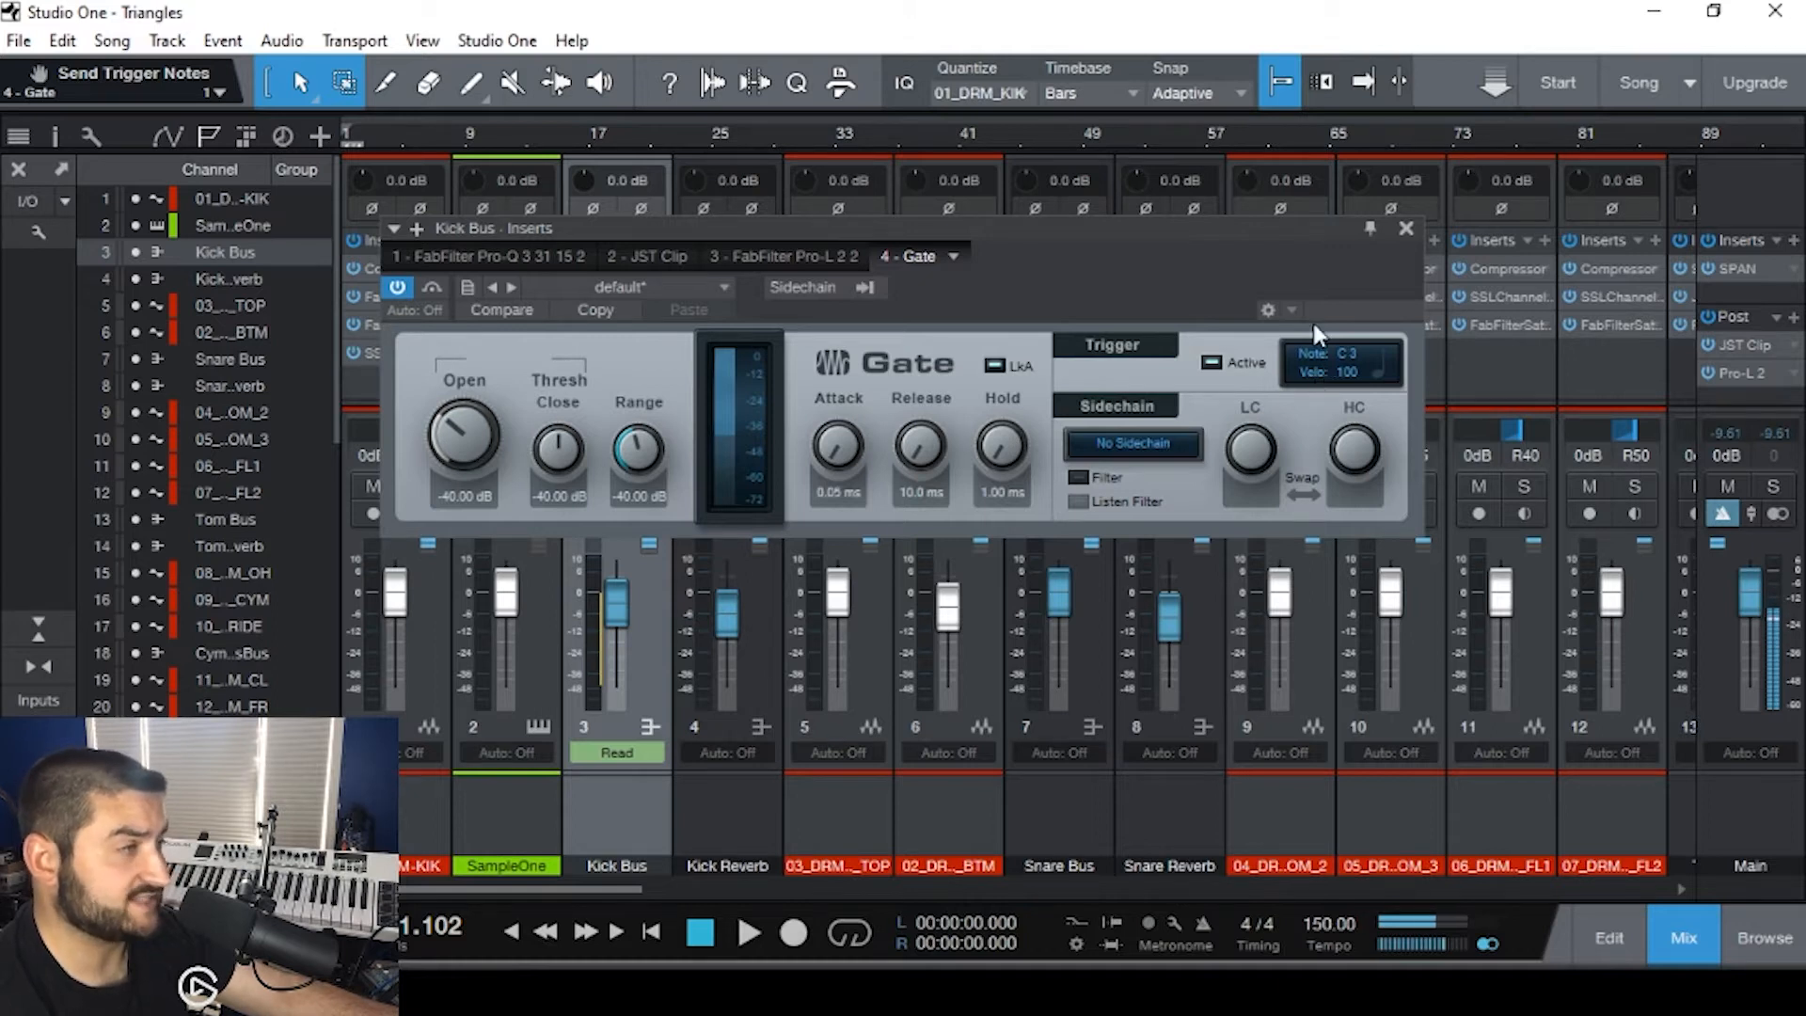
pyautogui.moveTo(1194, 235); pyautogui.dragTo(1354, 259)
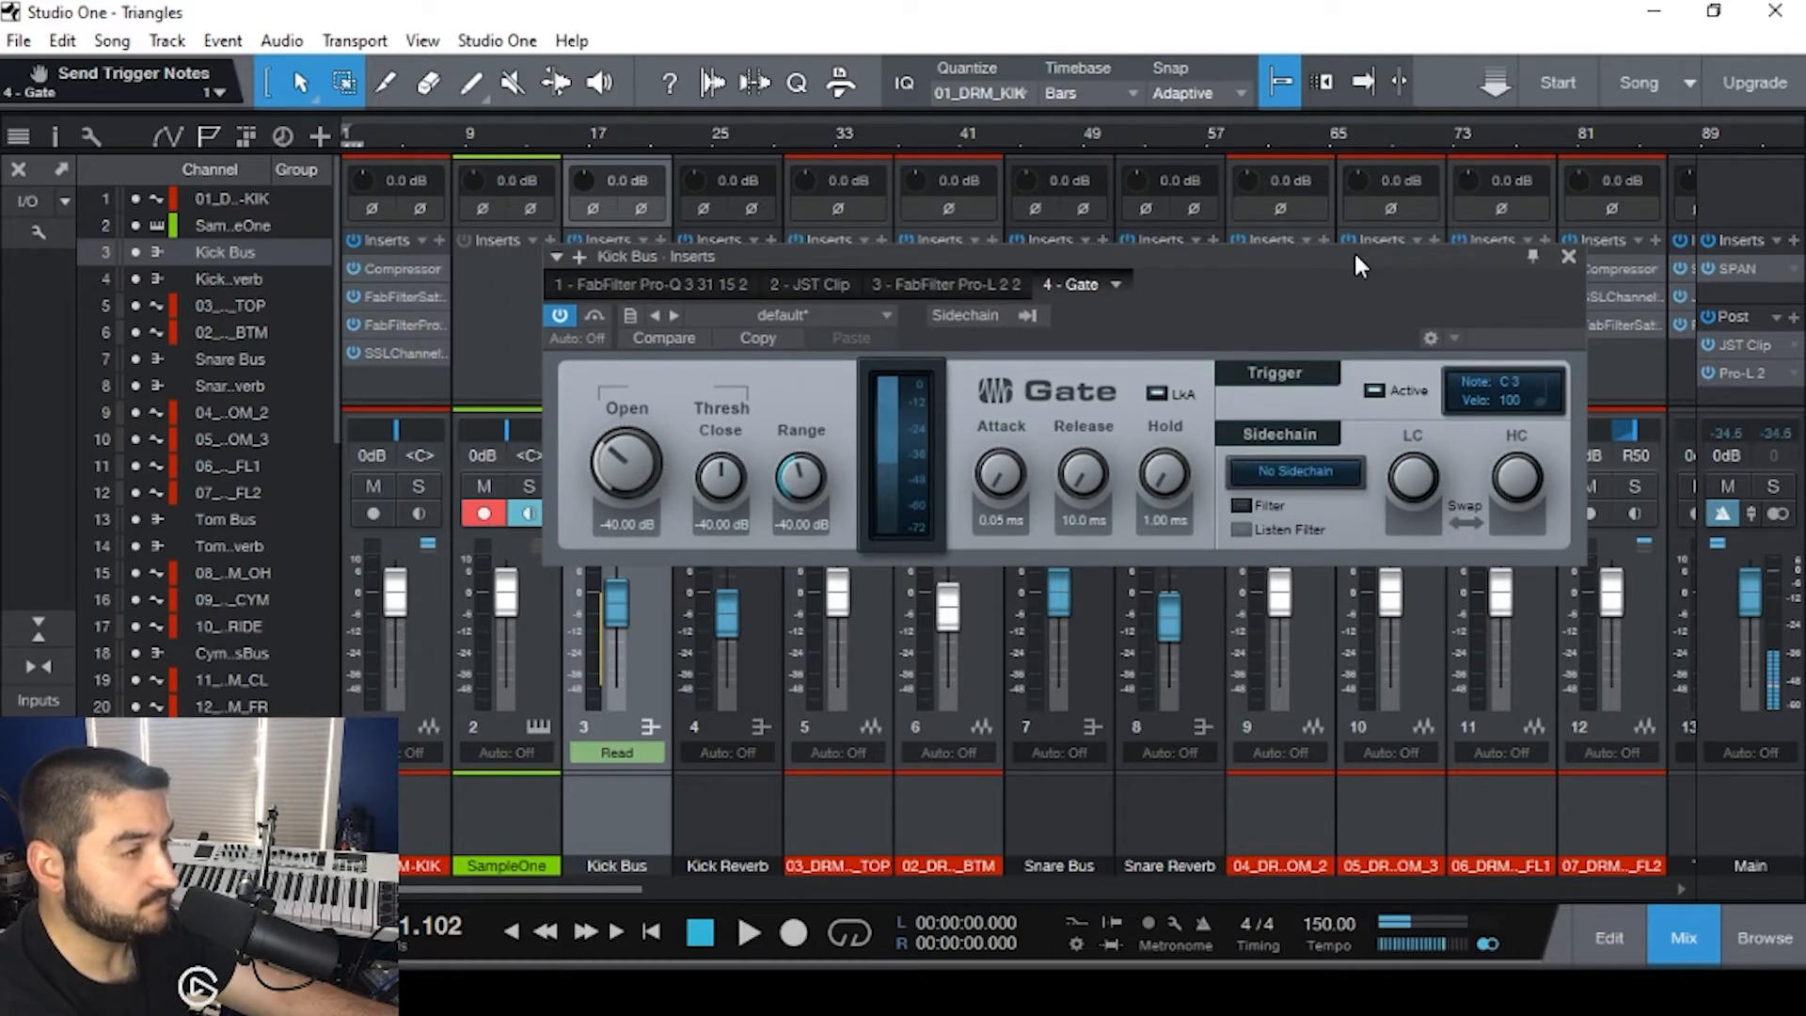
# - Set the Kick Spike track's note input to Gate, and close the Gate window and the track inspector
pyautogui.press('F3')
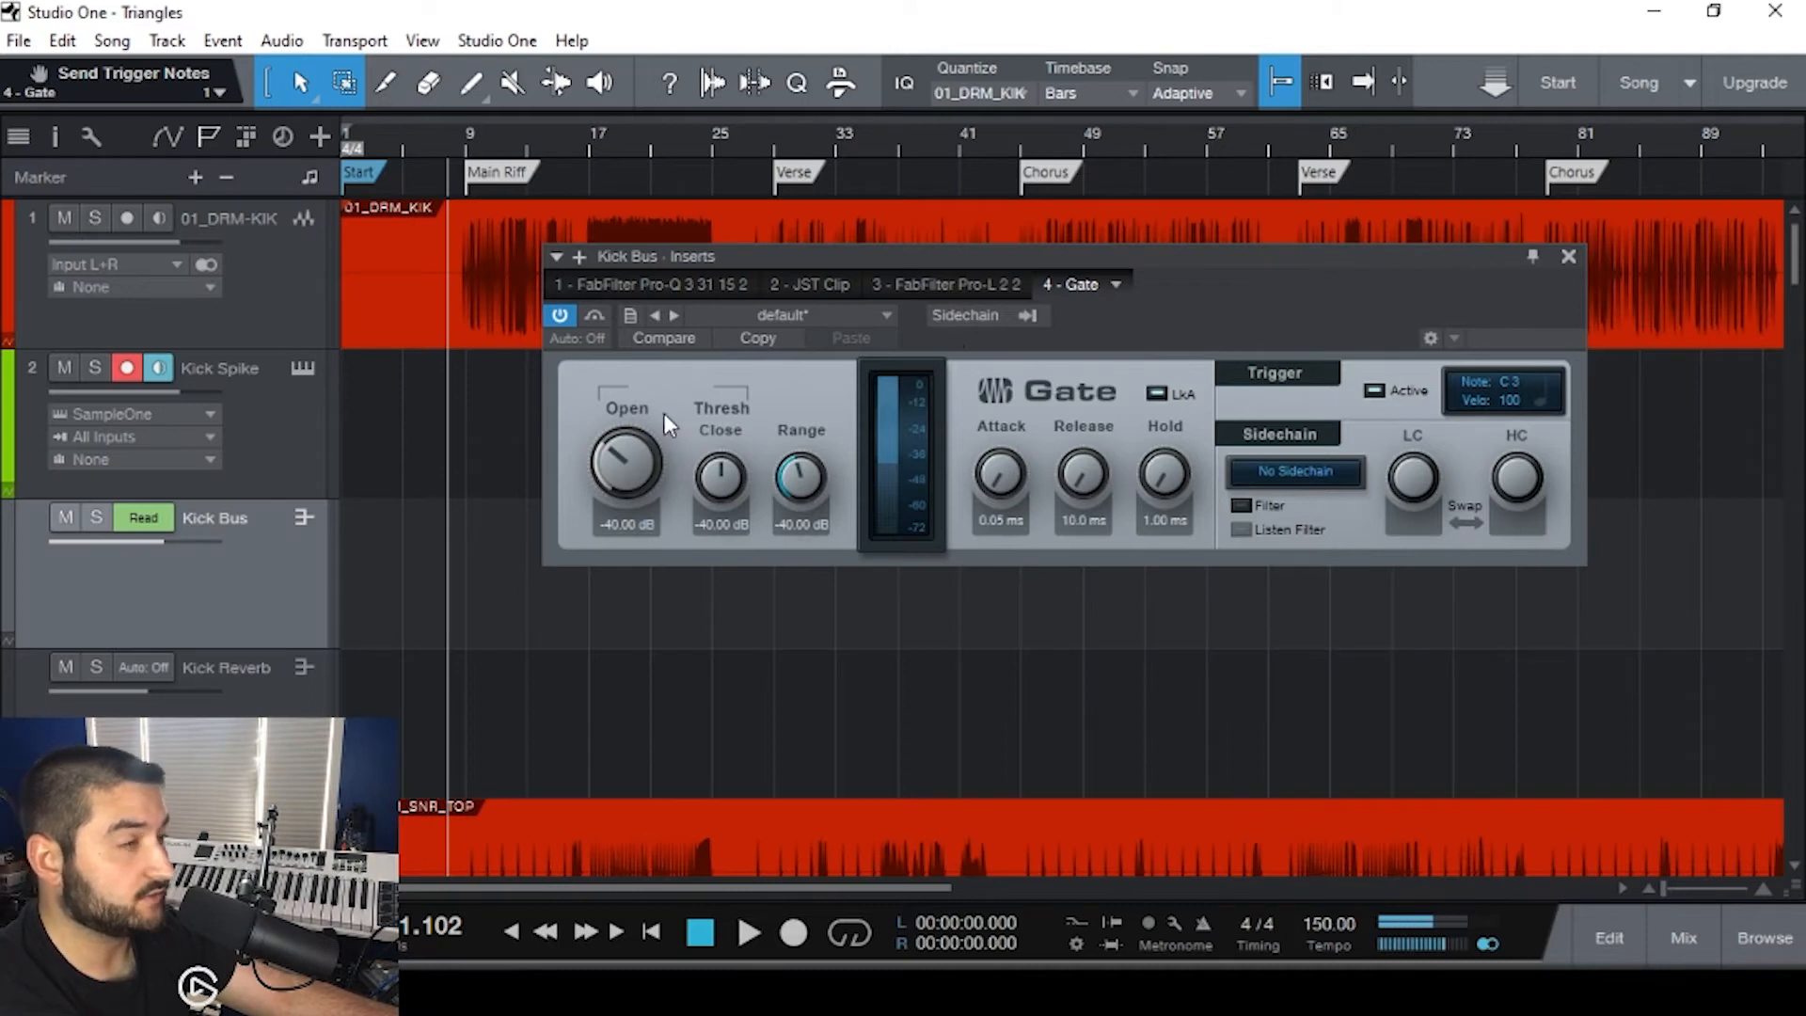
pyautogui.click(279, 424)
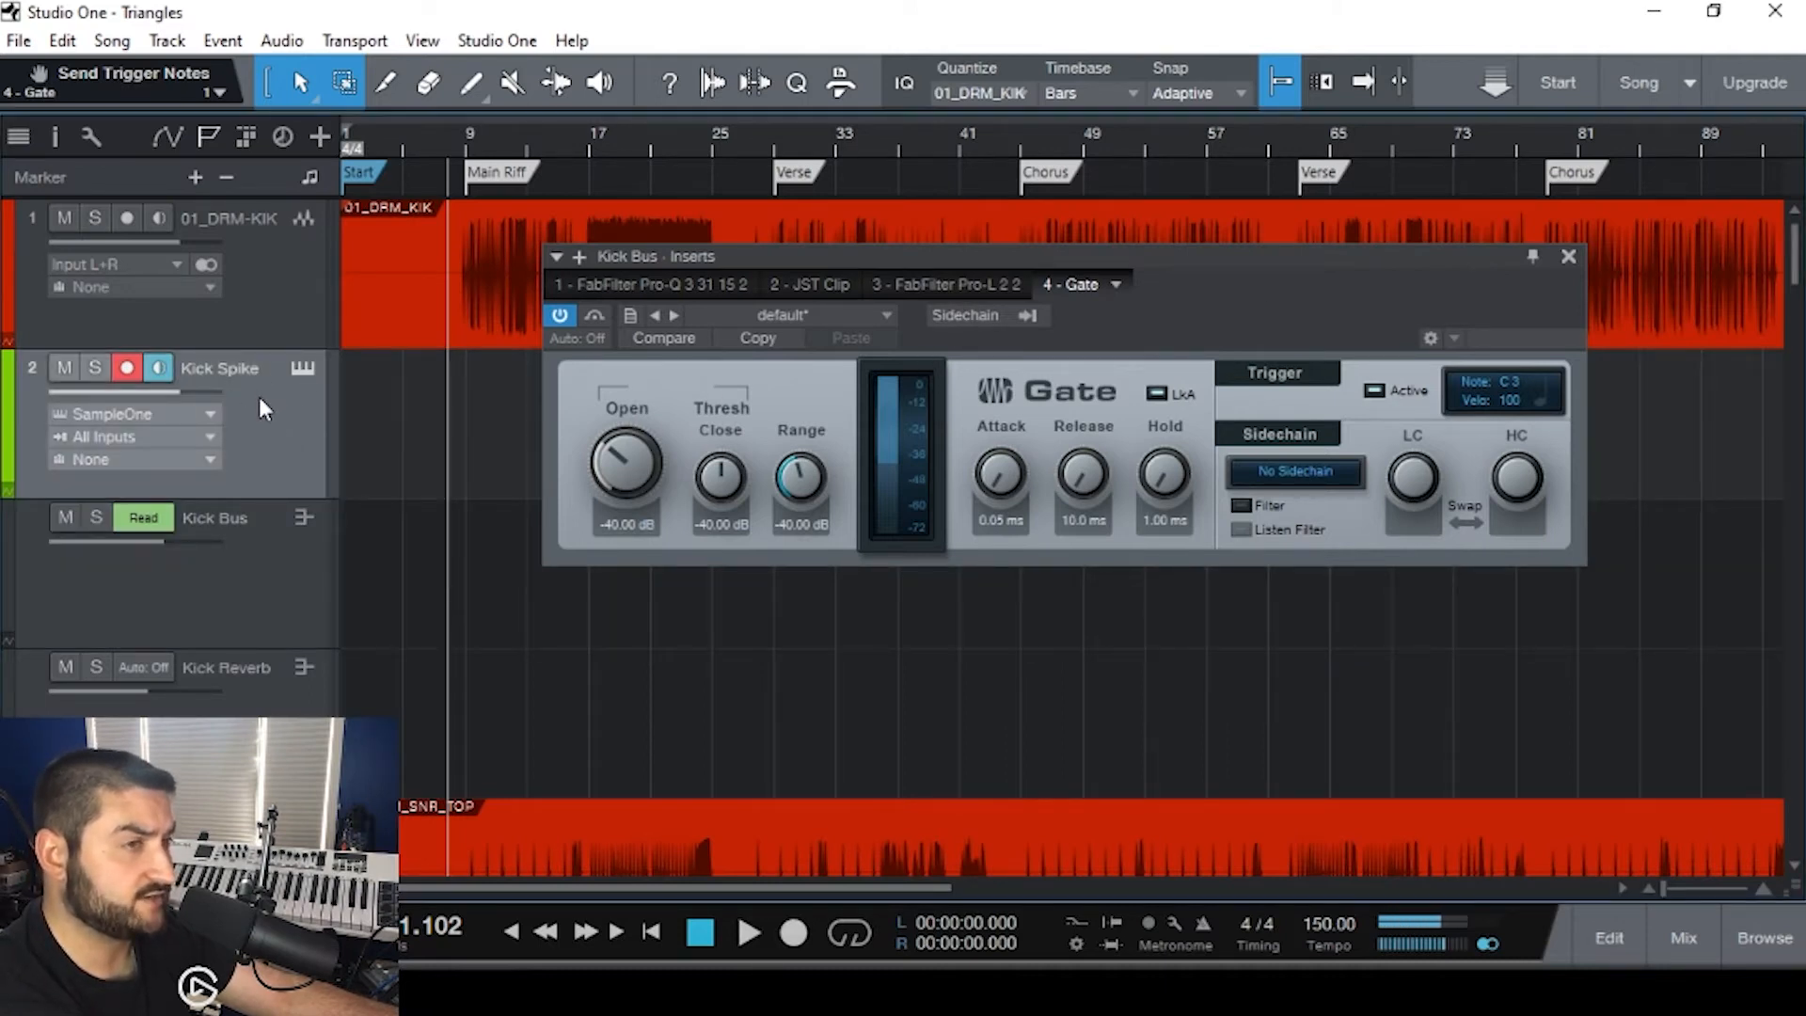
pyautogui.press('F4')
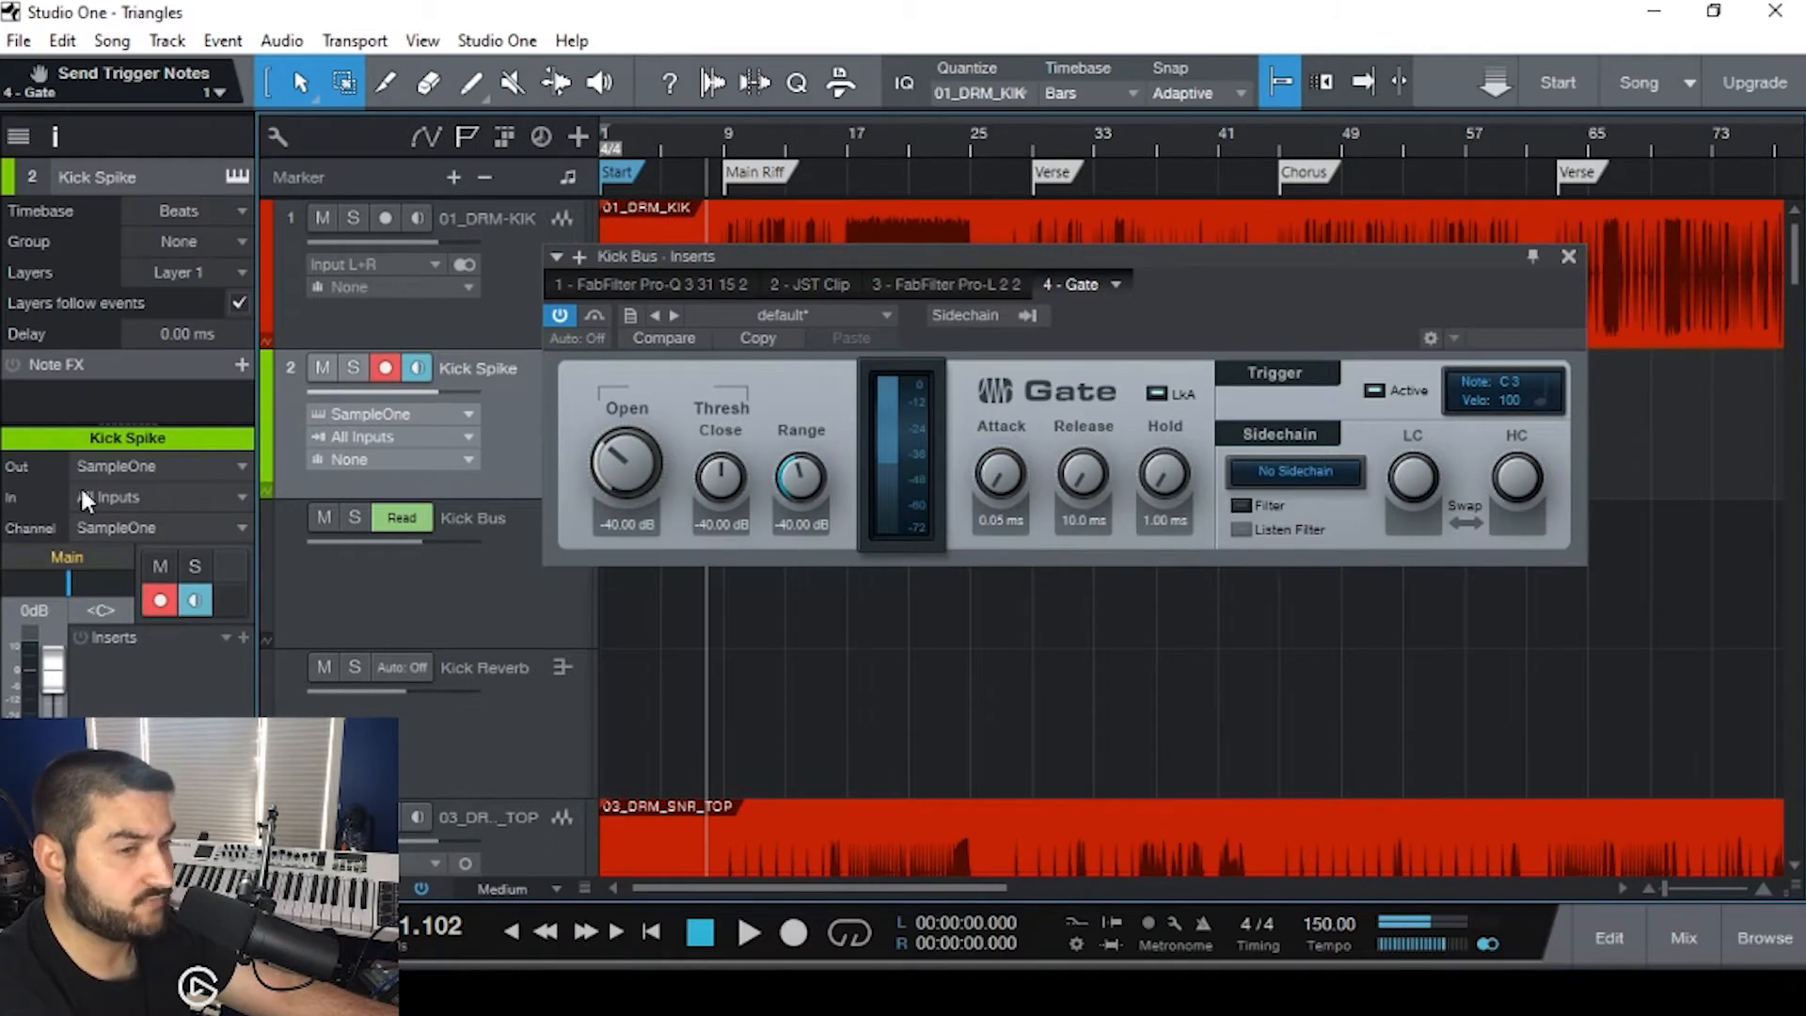
pyautogui.click(143, 488)
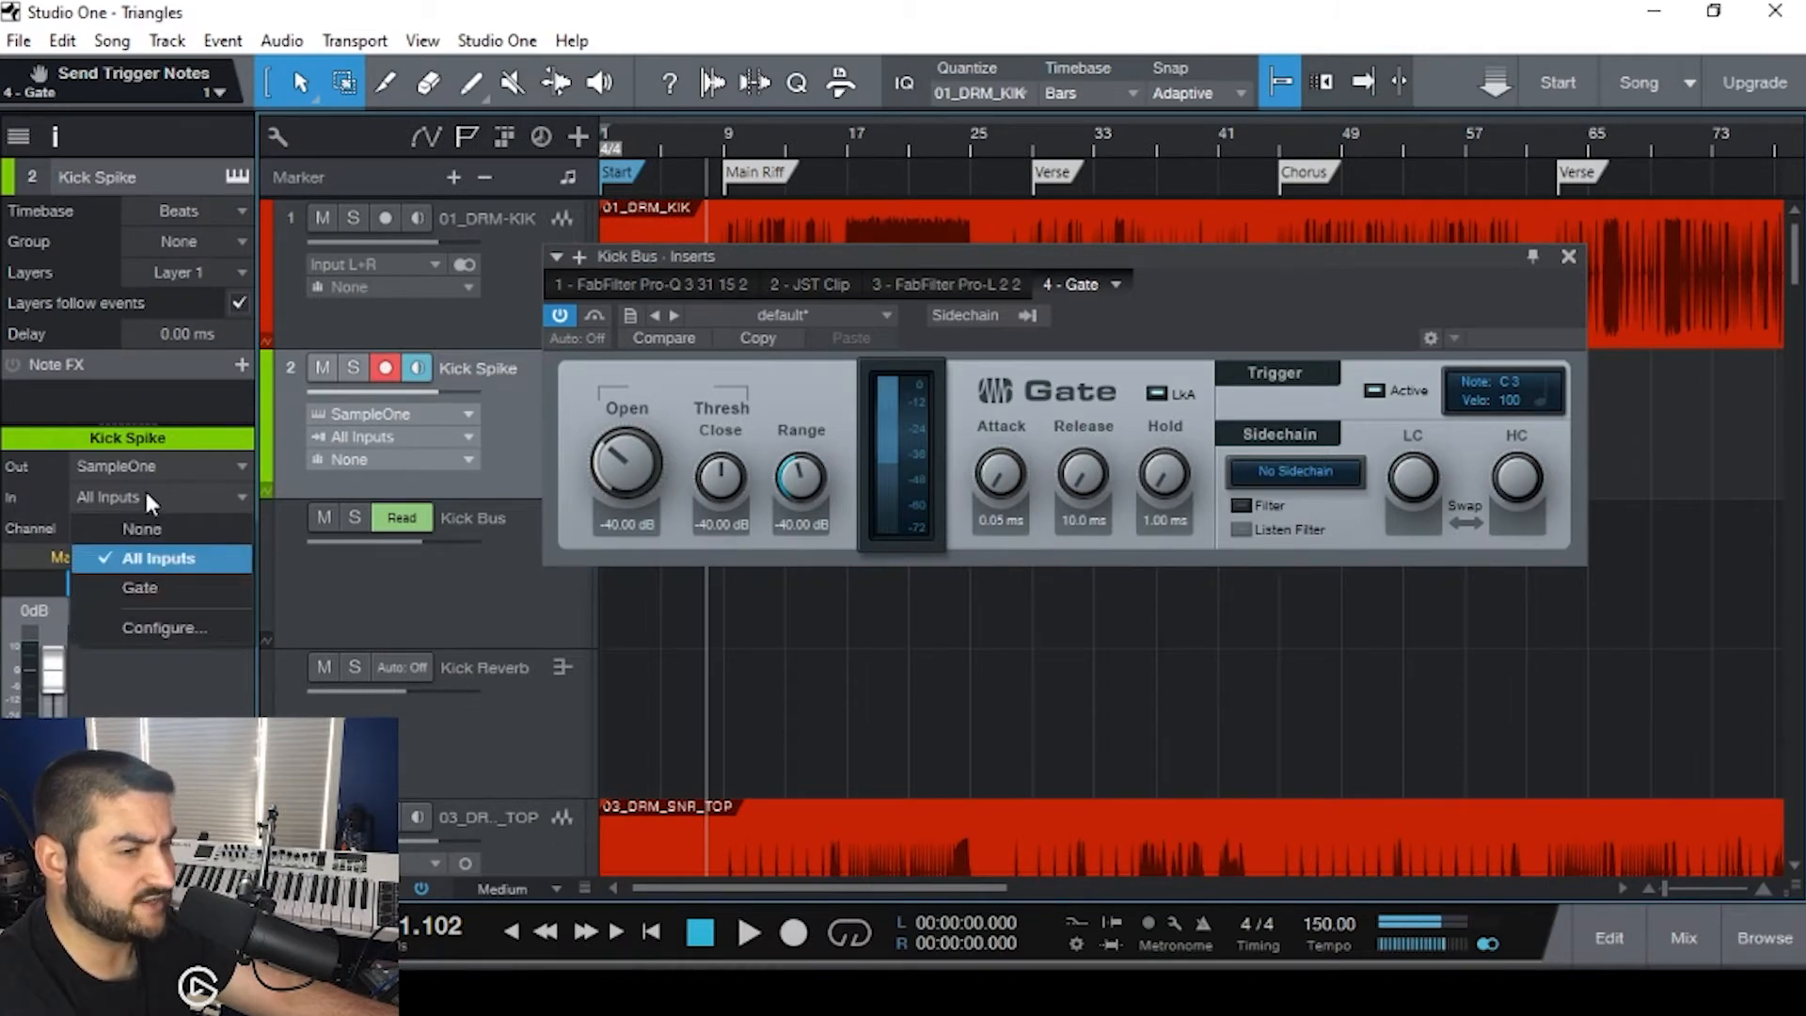
pyautogui.click(171, 589)
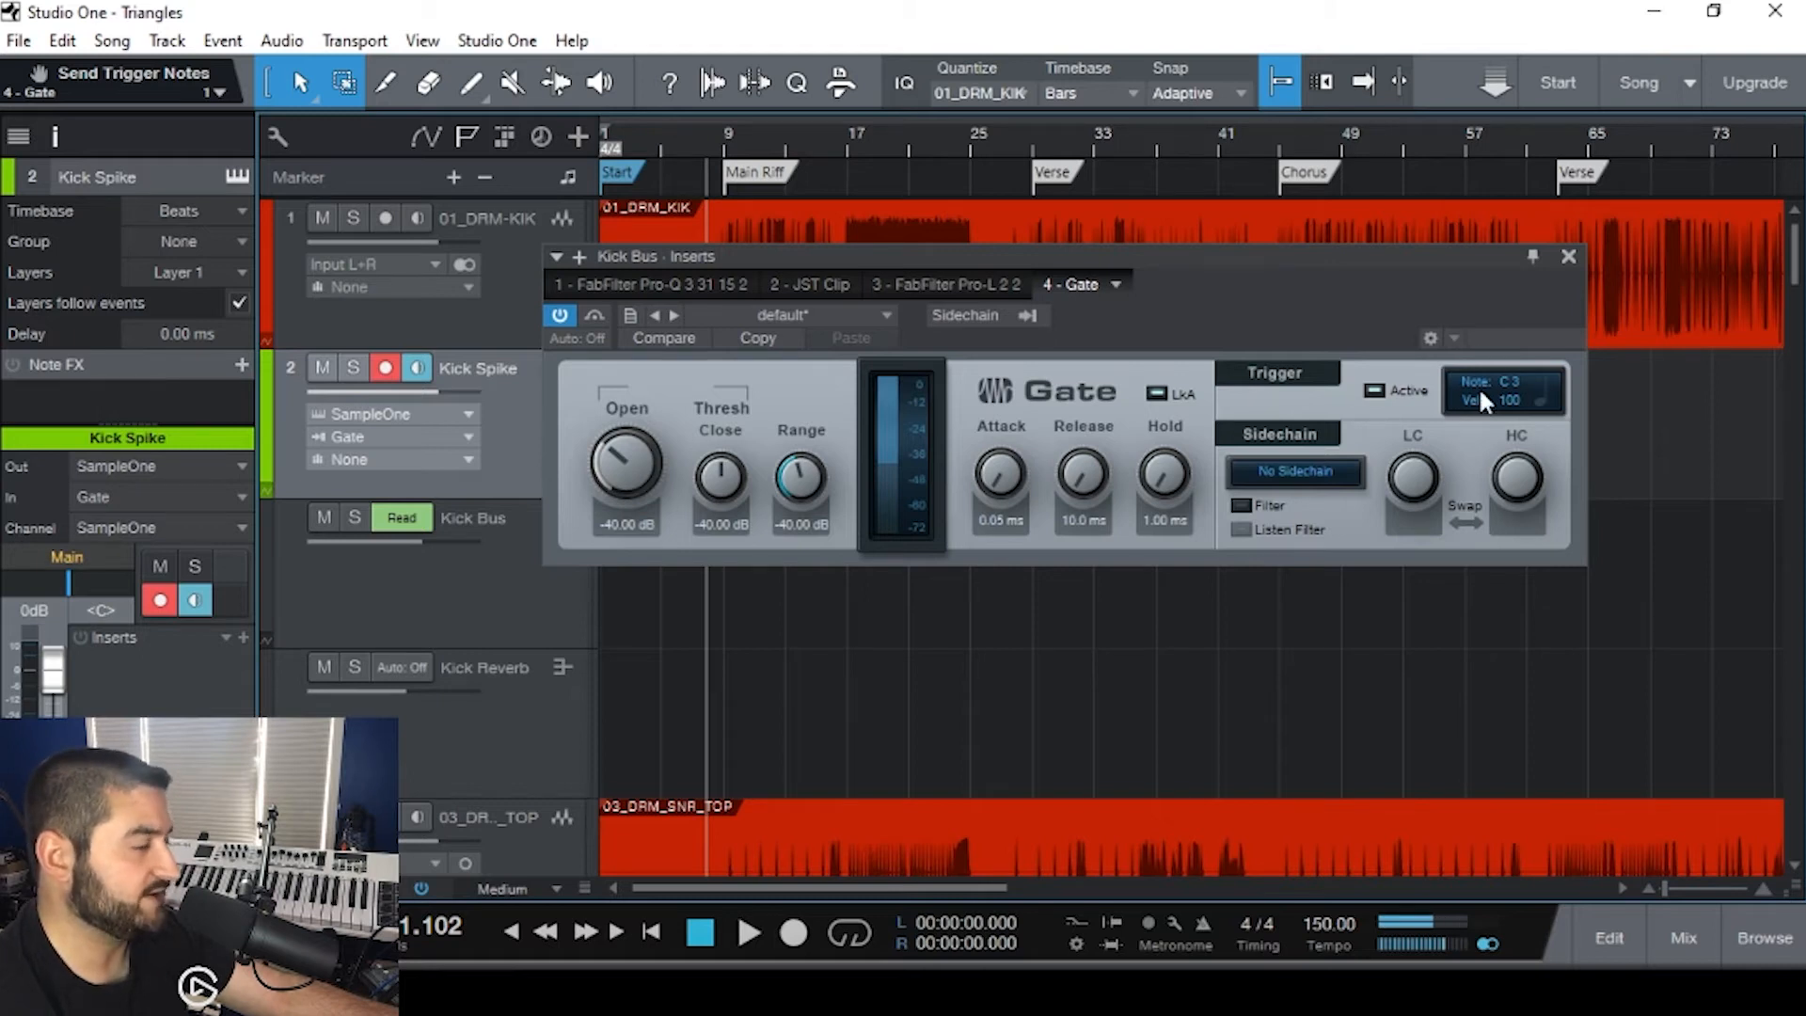
pyautogui.moveTo(1251, 252); pyautogui.dragTo(1388, 192)
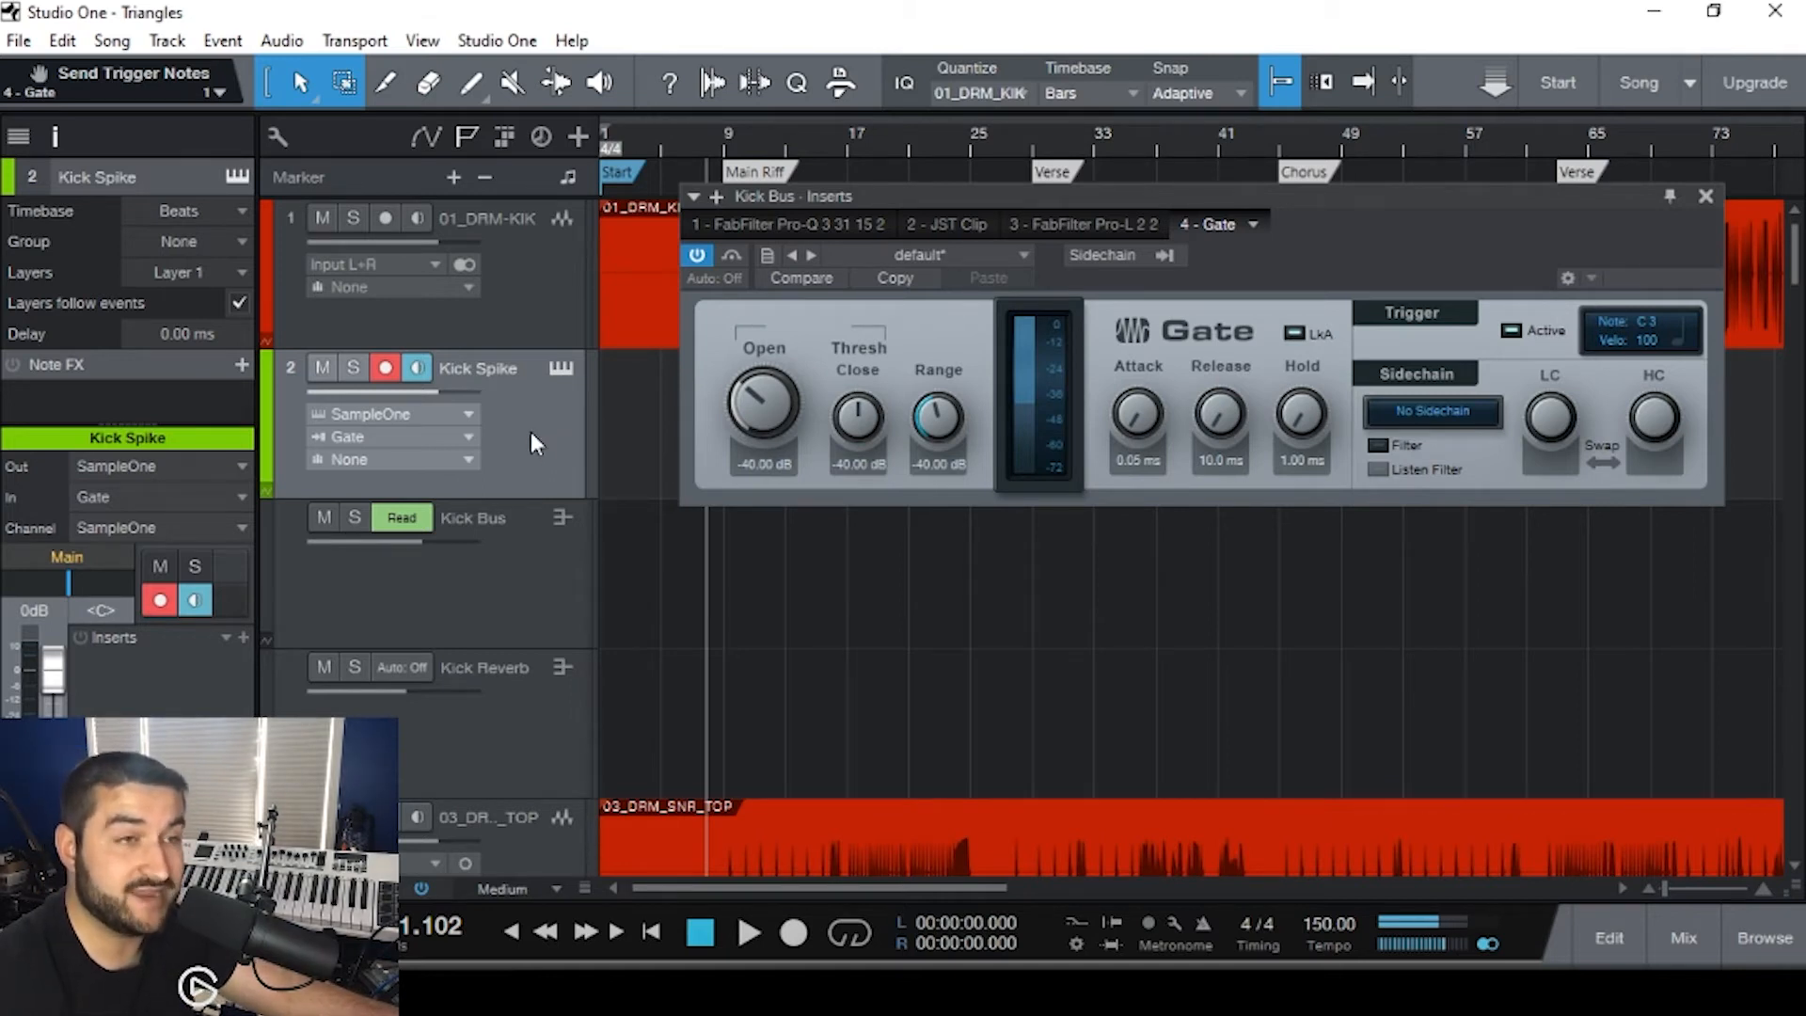
pyautogui.click(1705, 196)
pyautogui.press('F4')
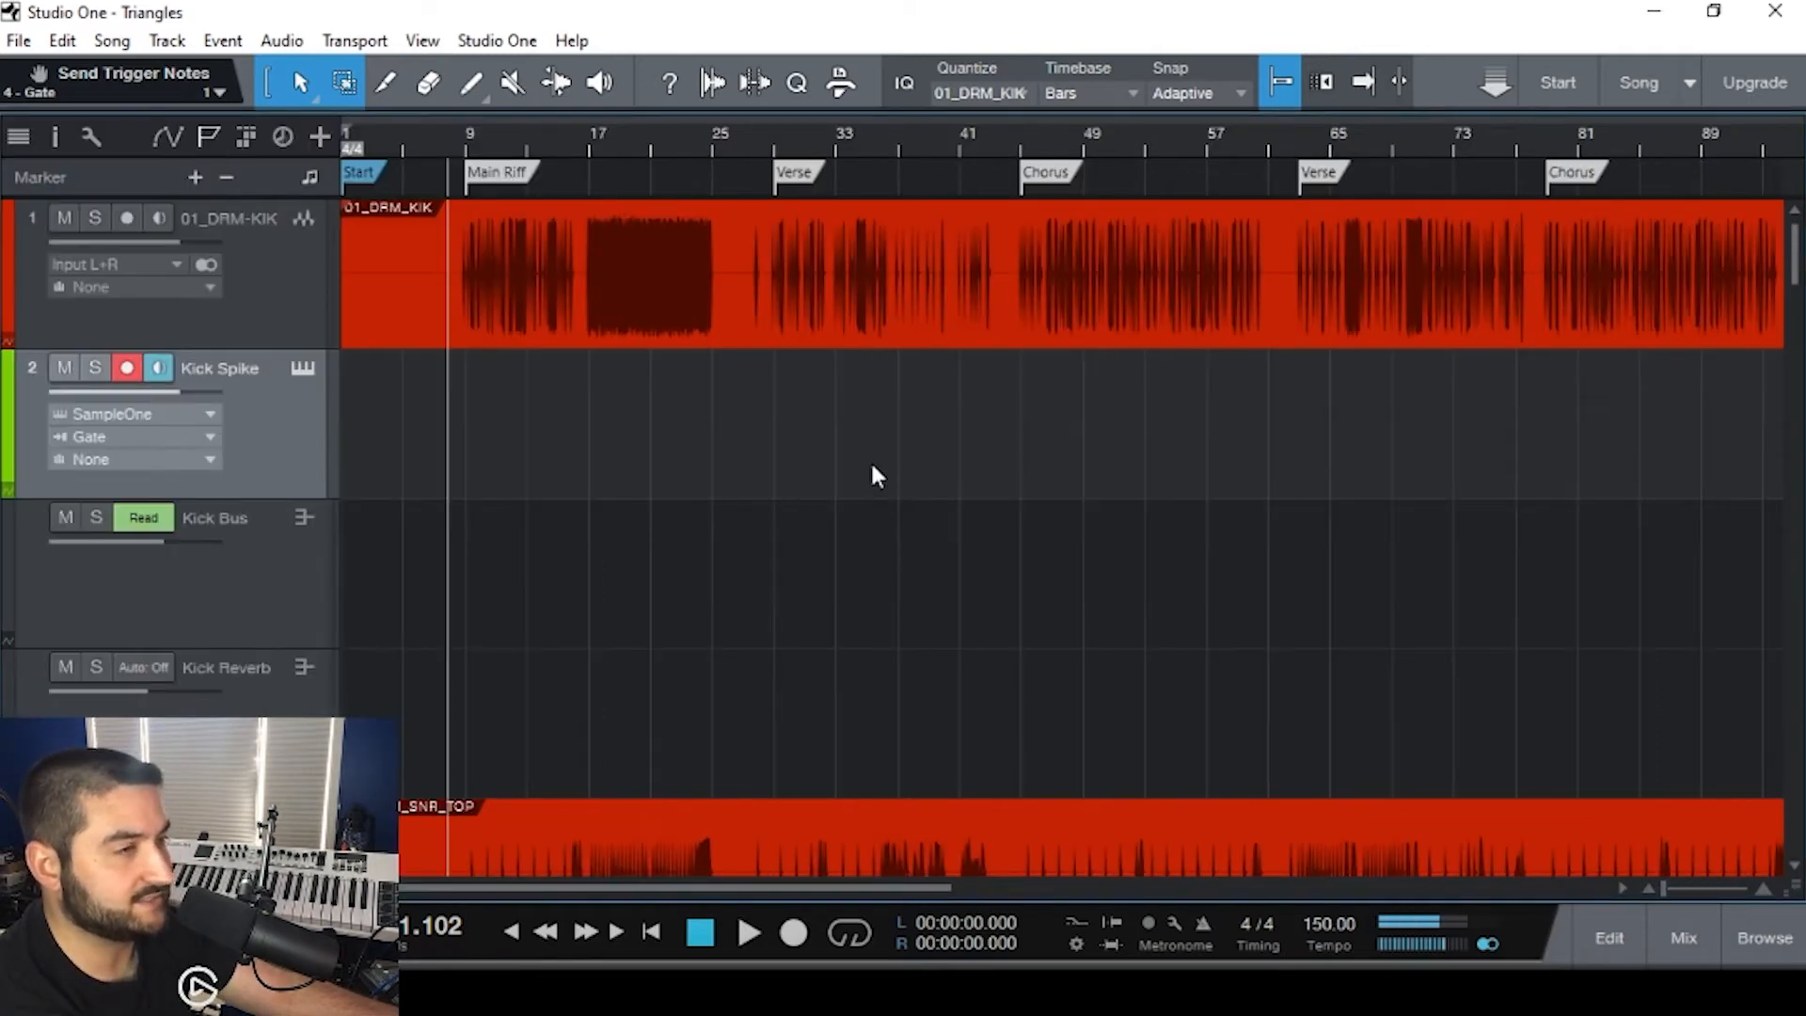
pyautogui.press('F4')
pyautogui.press('F4')
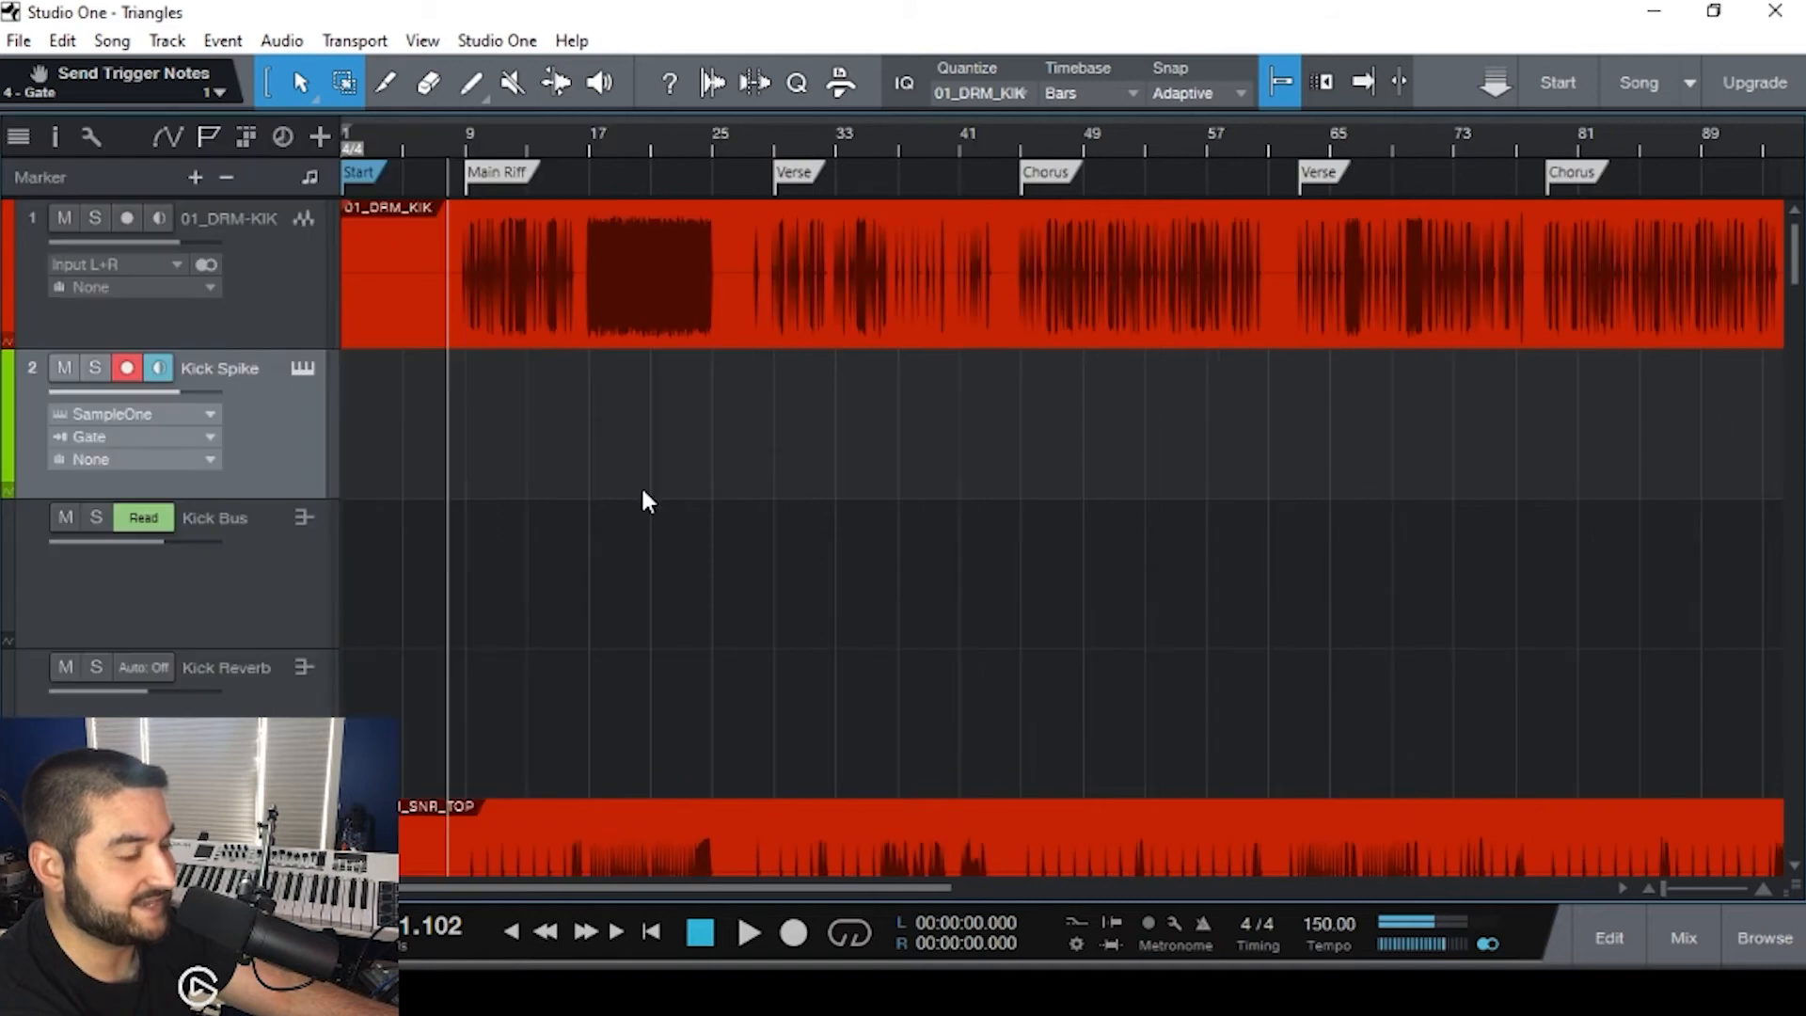
# - Reopen the Kick Bus Gate over the arrangement and turn off record arm and monitoring on the Kick Spike track
pyautogui.press('F3')
pyautogui.click(618, 353)
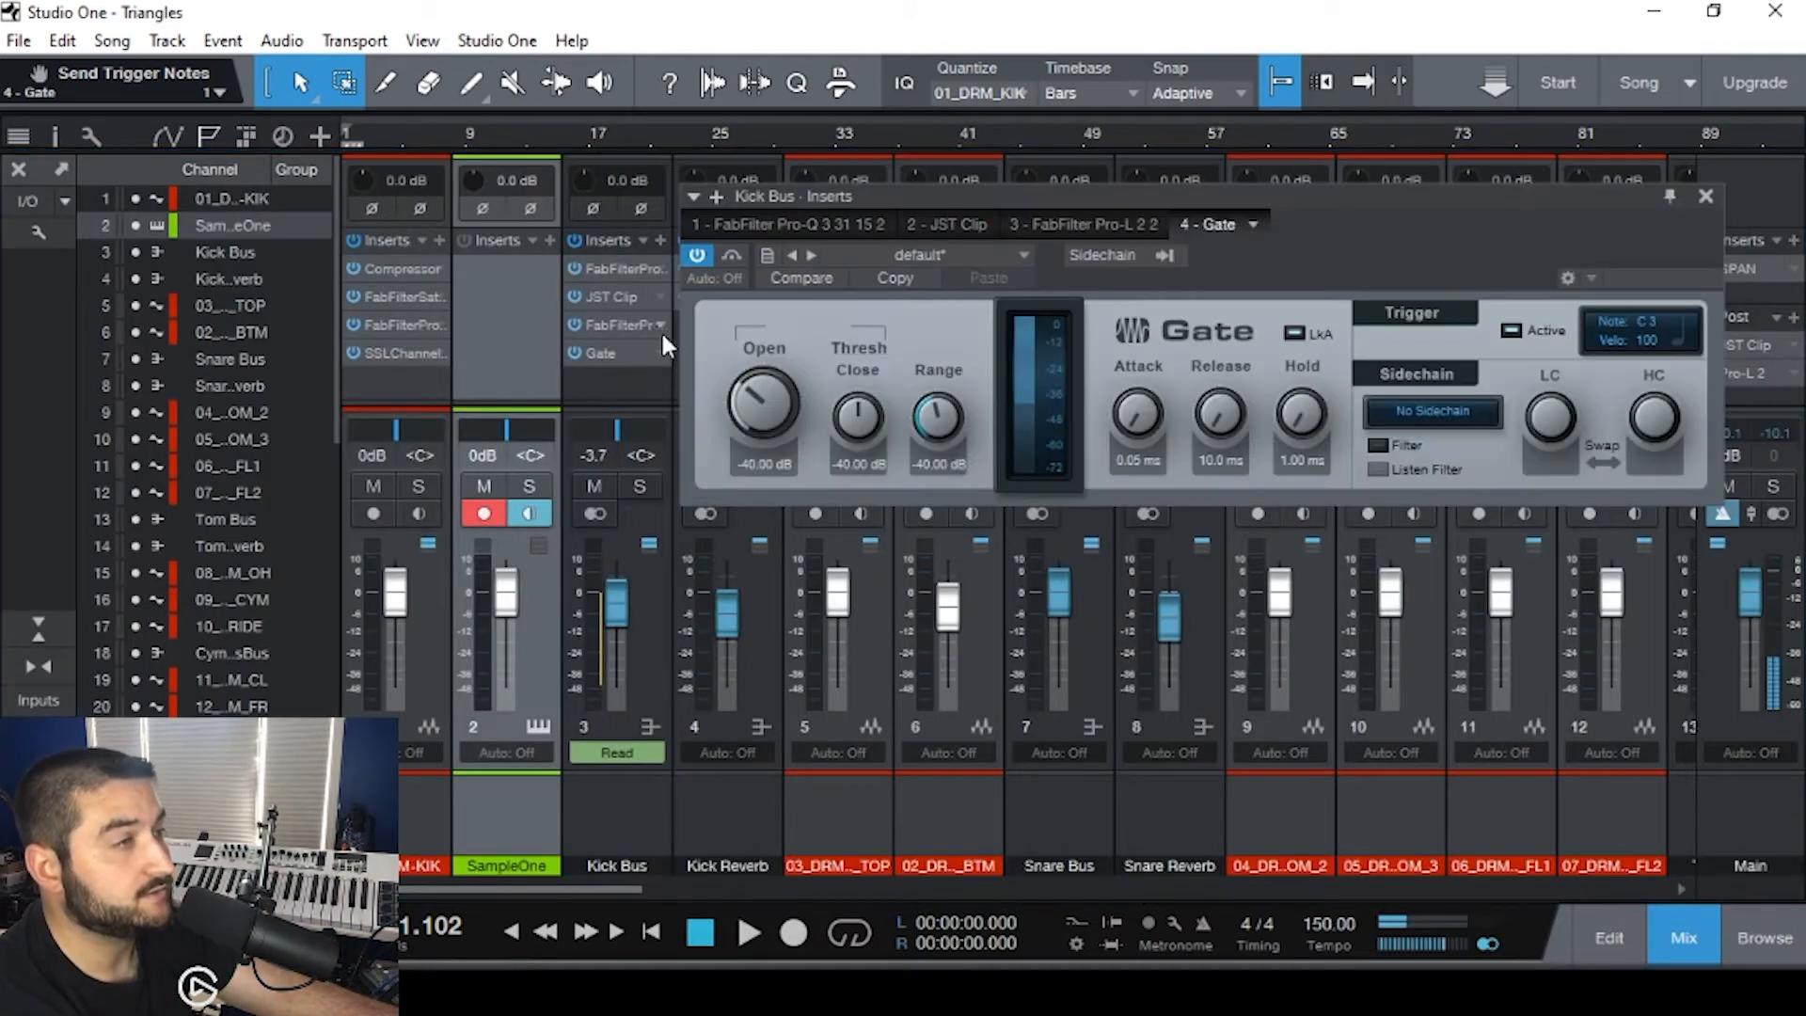
pyautogui.press('F3')
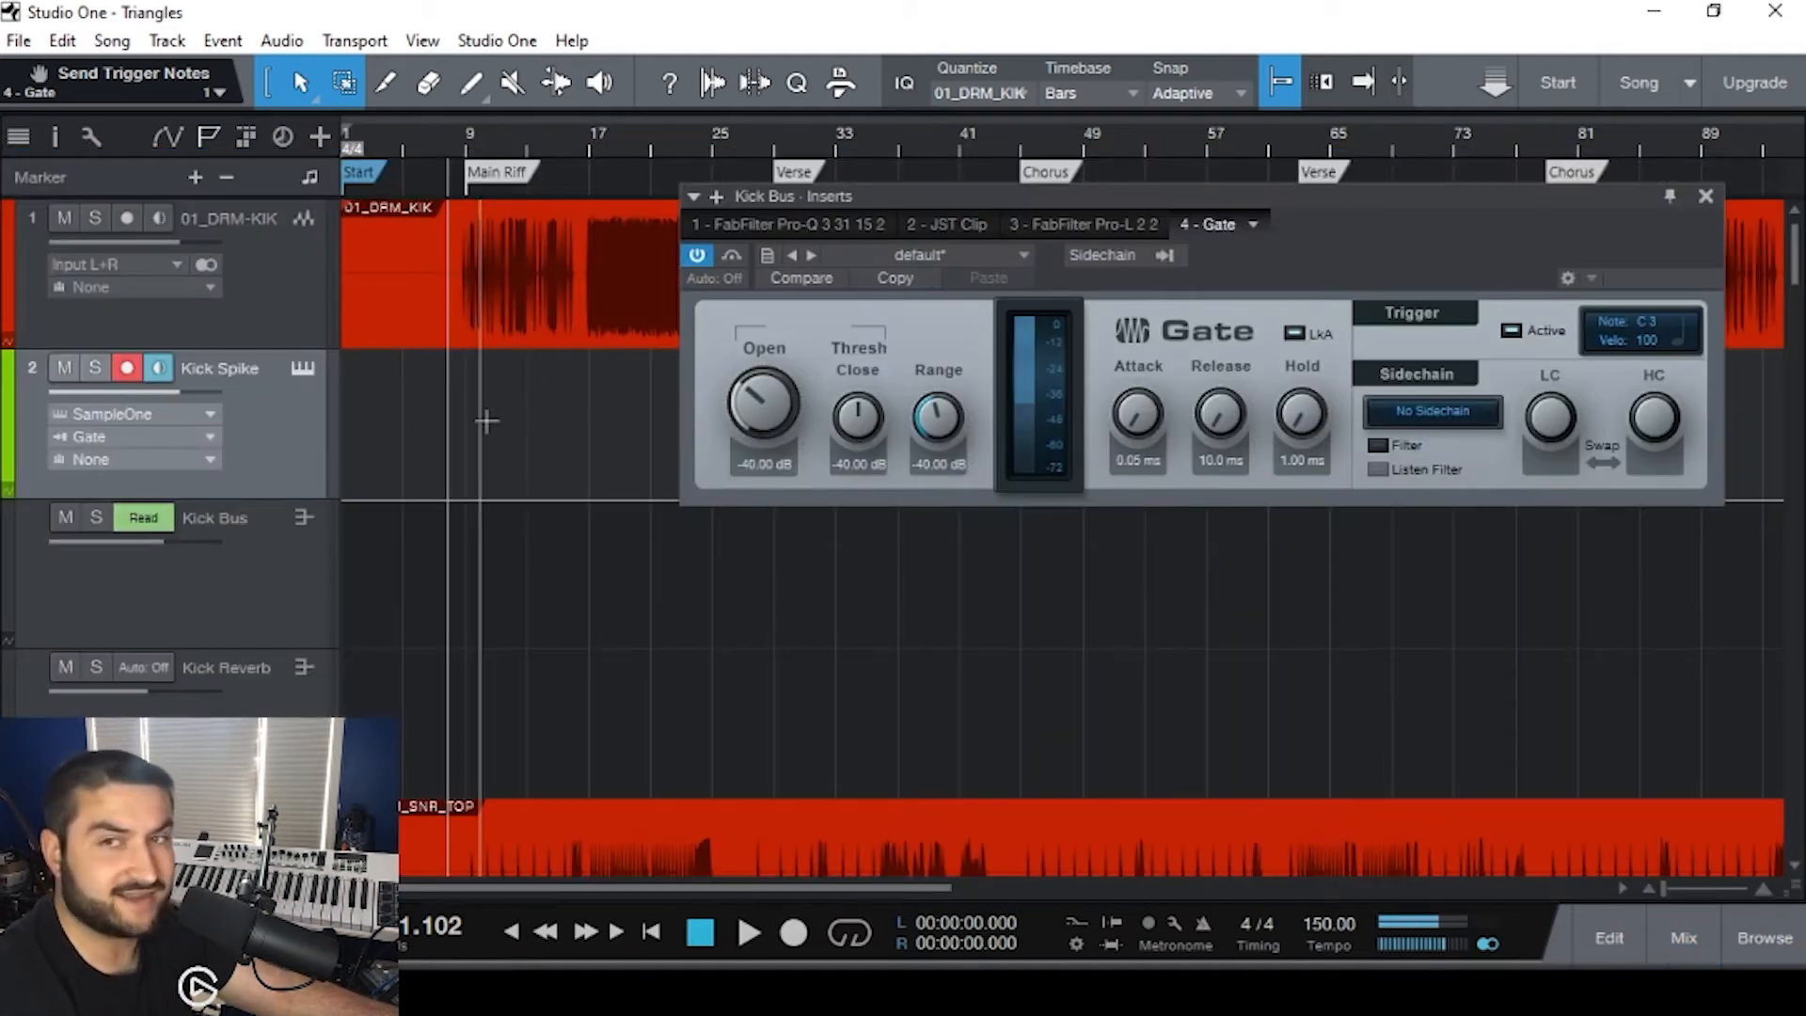
pyautogui.scroll(5, 486, 421)
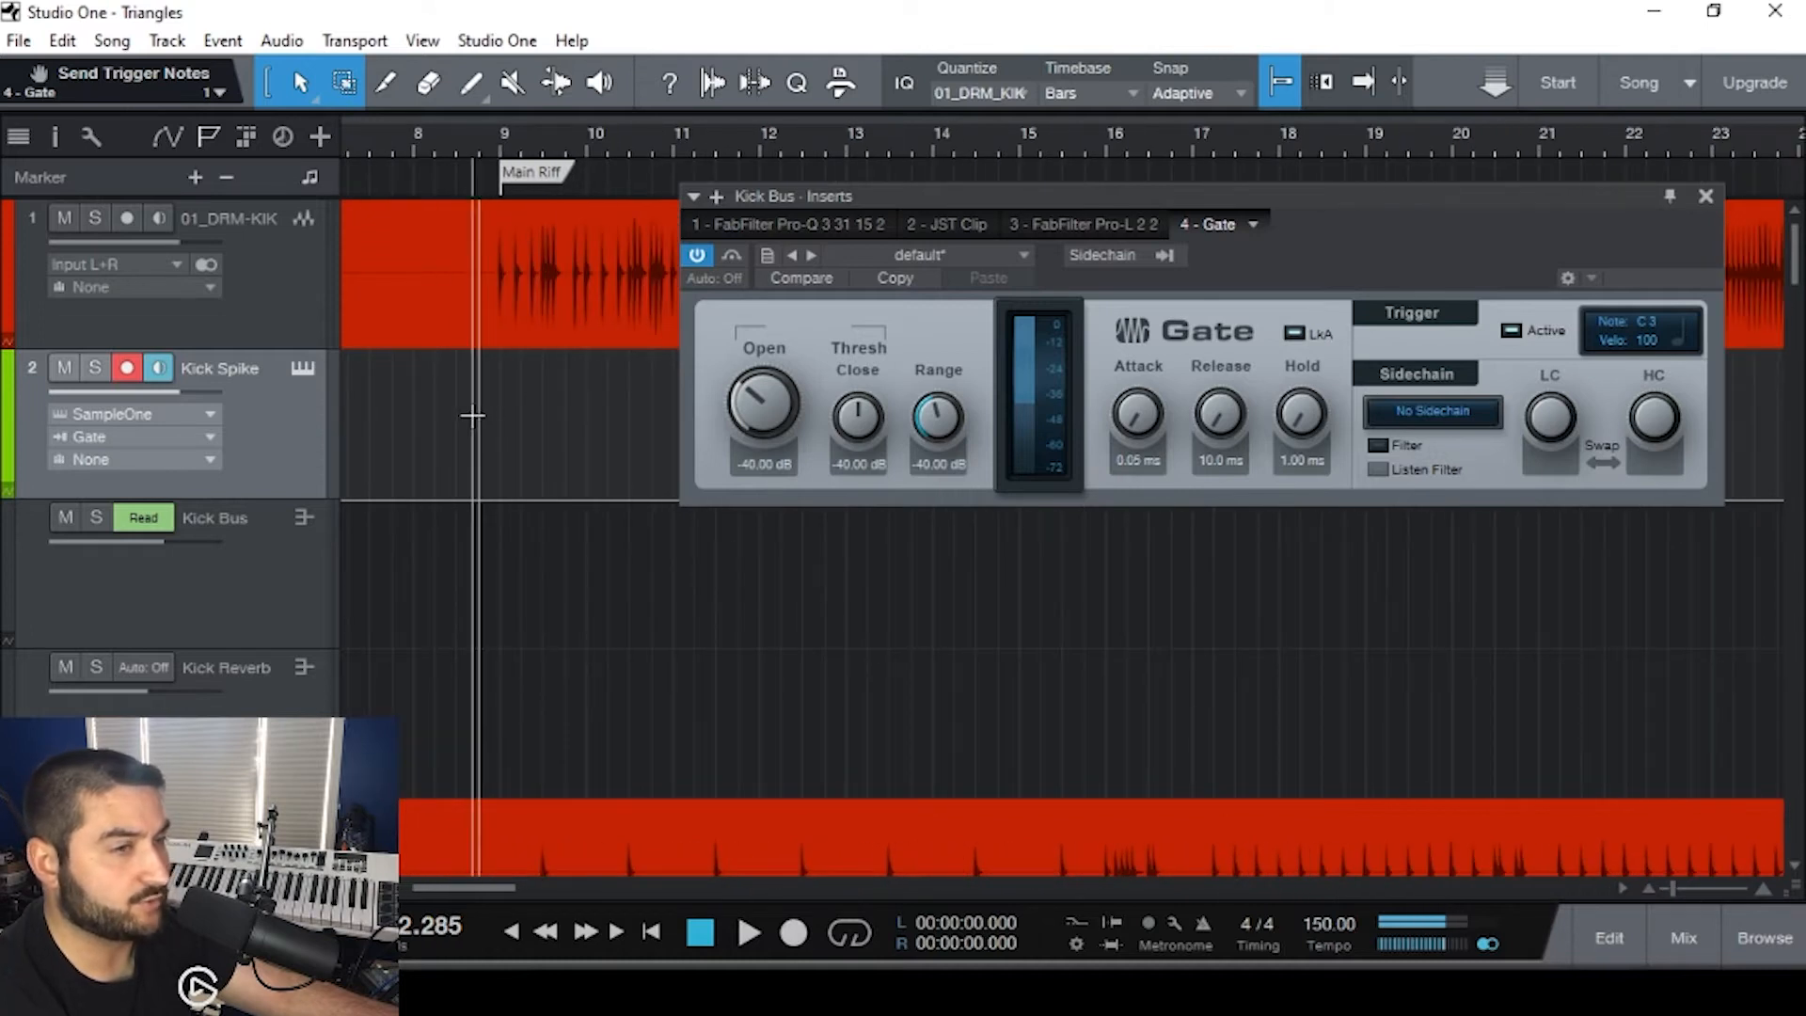
pyautogui.click(130, 369)
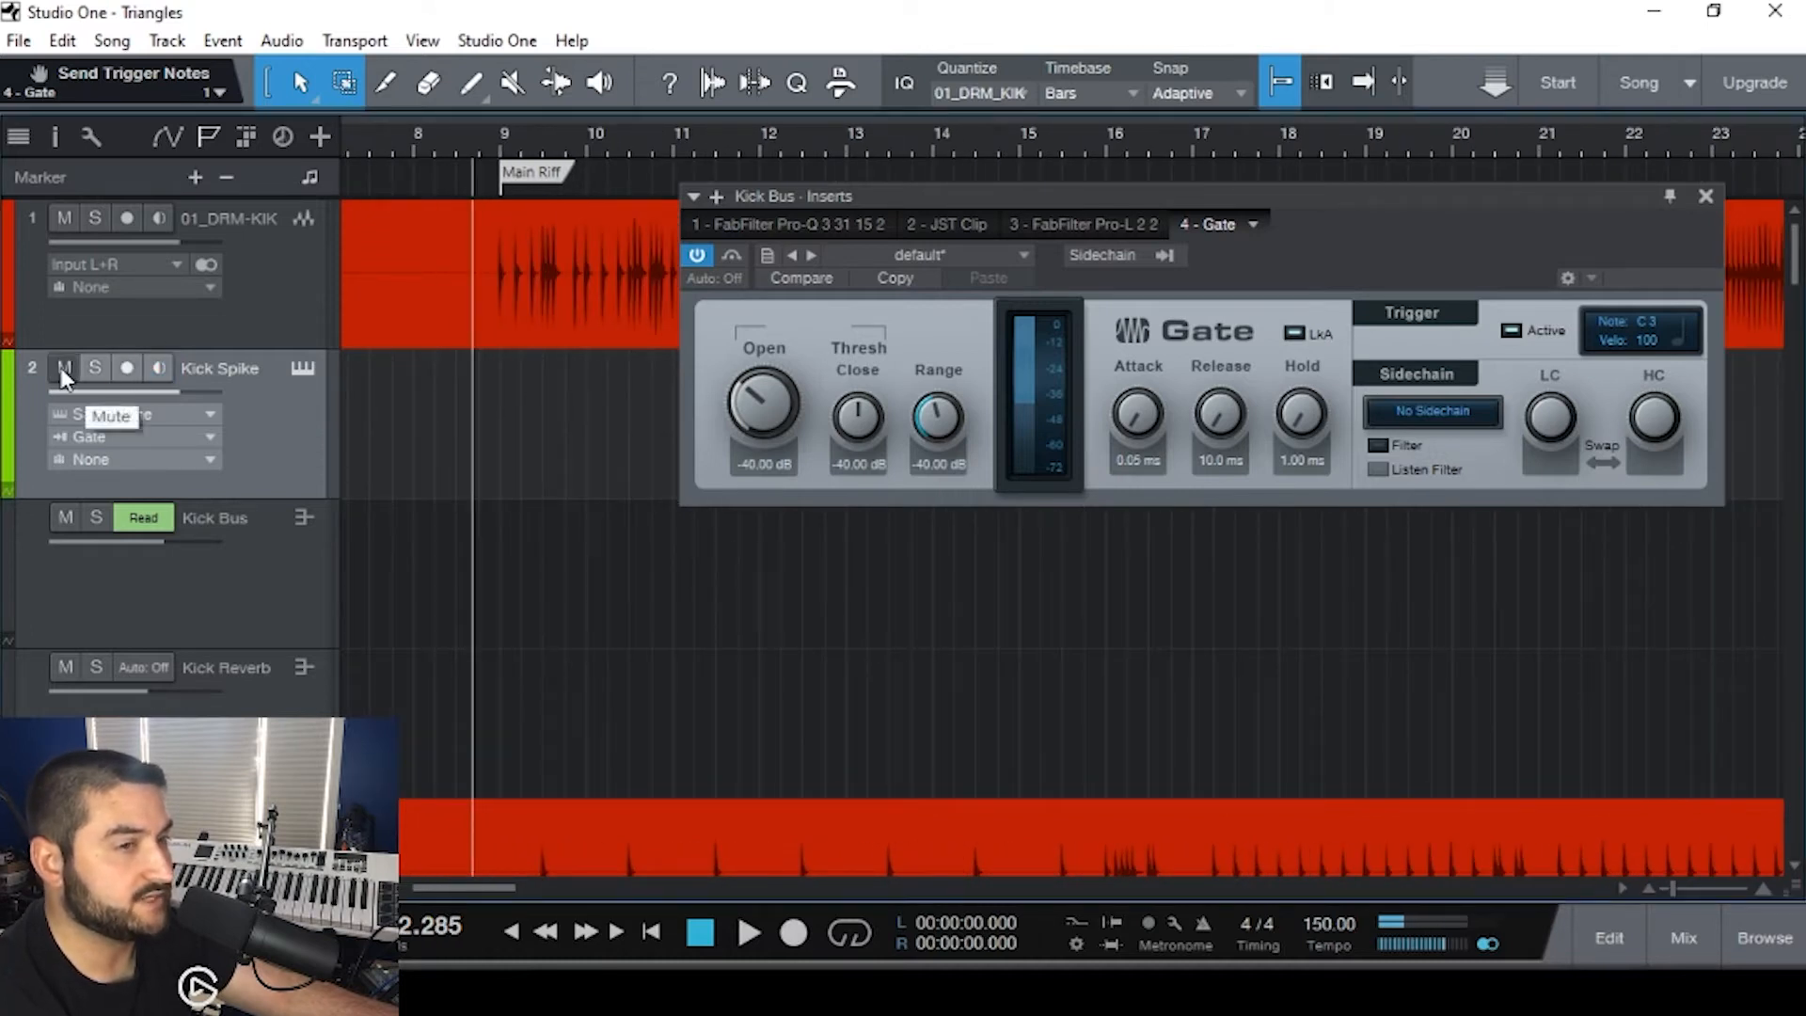
pyautogui.moveTo(1085, 188); pyautogui.dragTo(1006, 266)
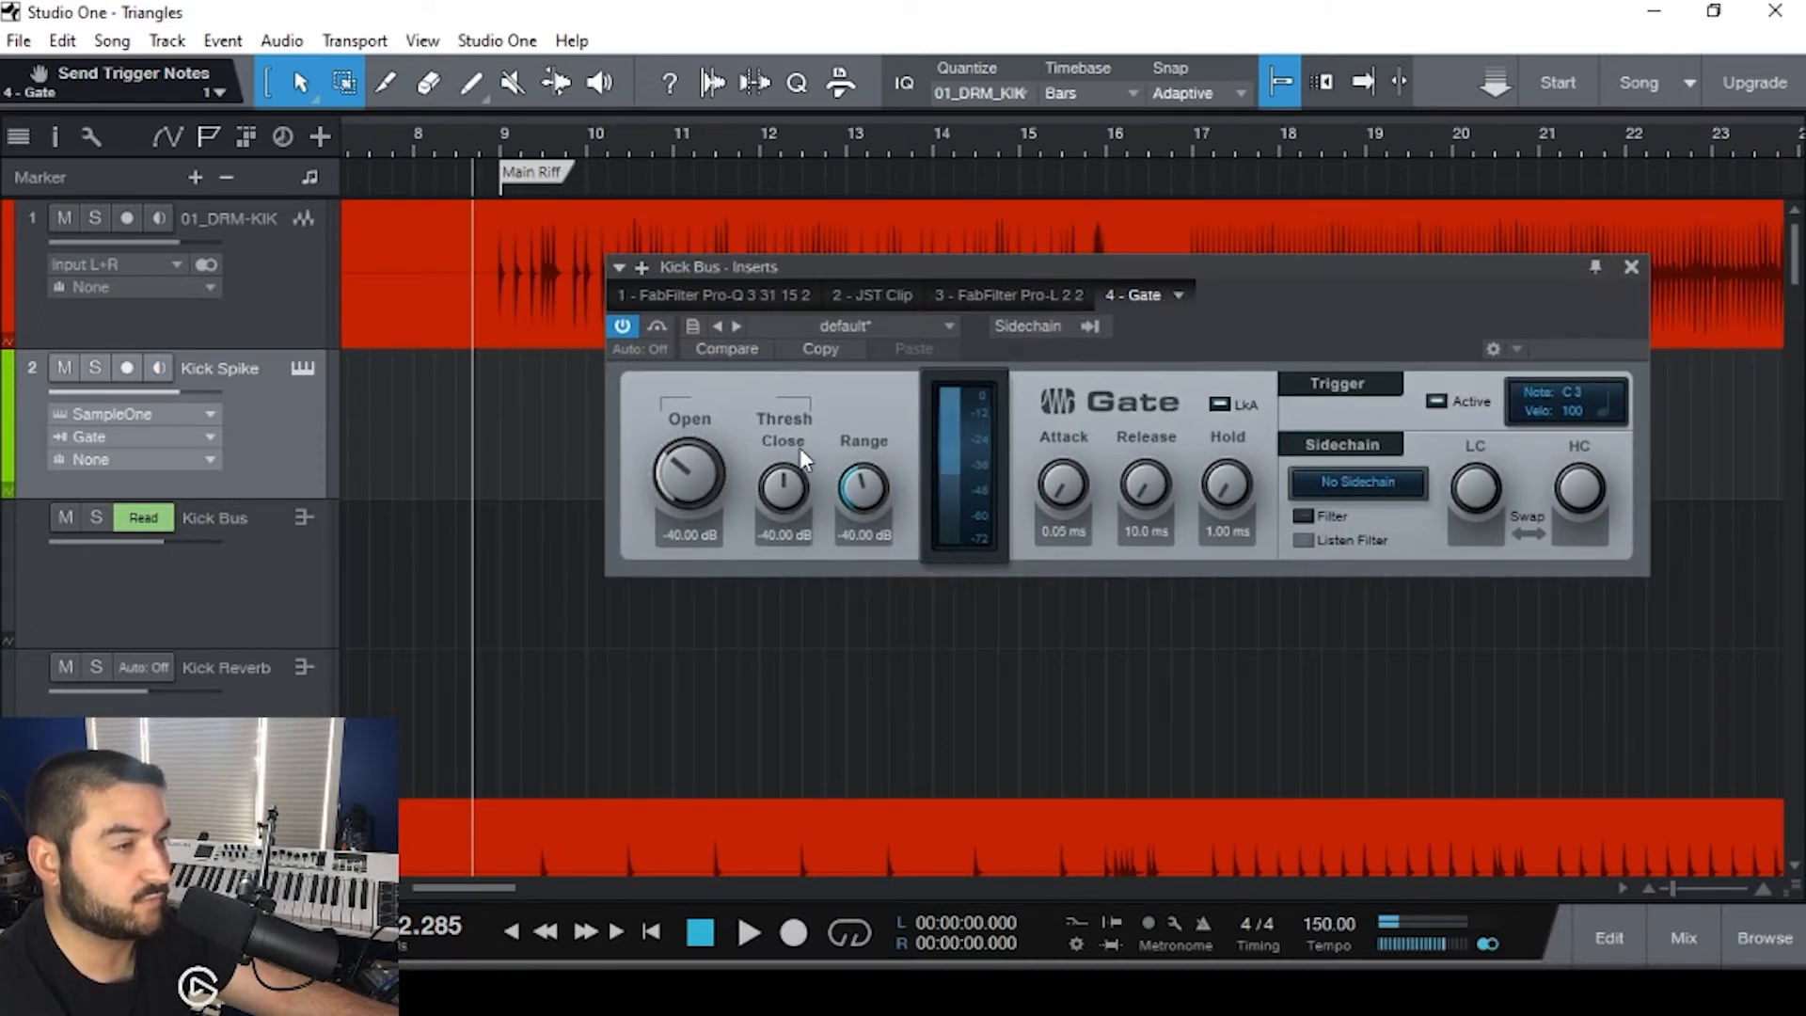
# - Raise the Gate's open threshold to 0 dB and play the song with 01_DRM-KIK and Kick Spike soloed
pyautogui.moveTo(690, 491); pyautogui.dragTo(709, 179)
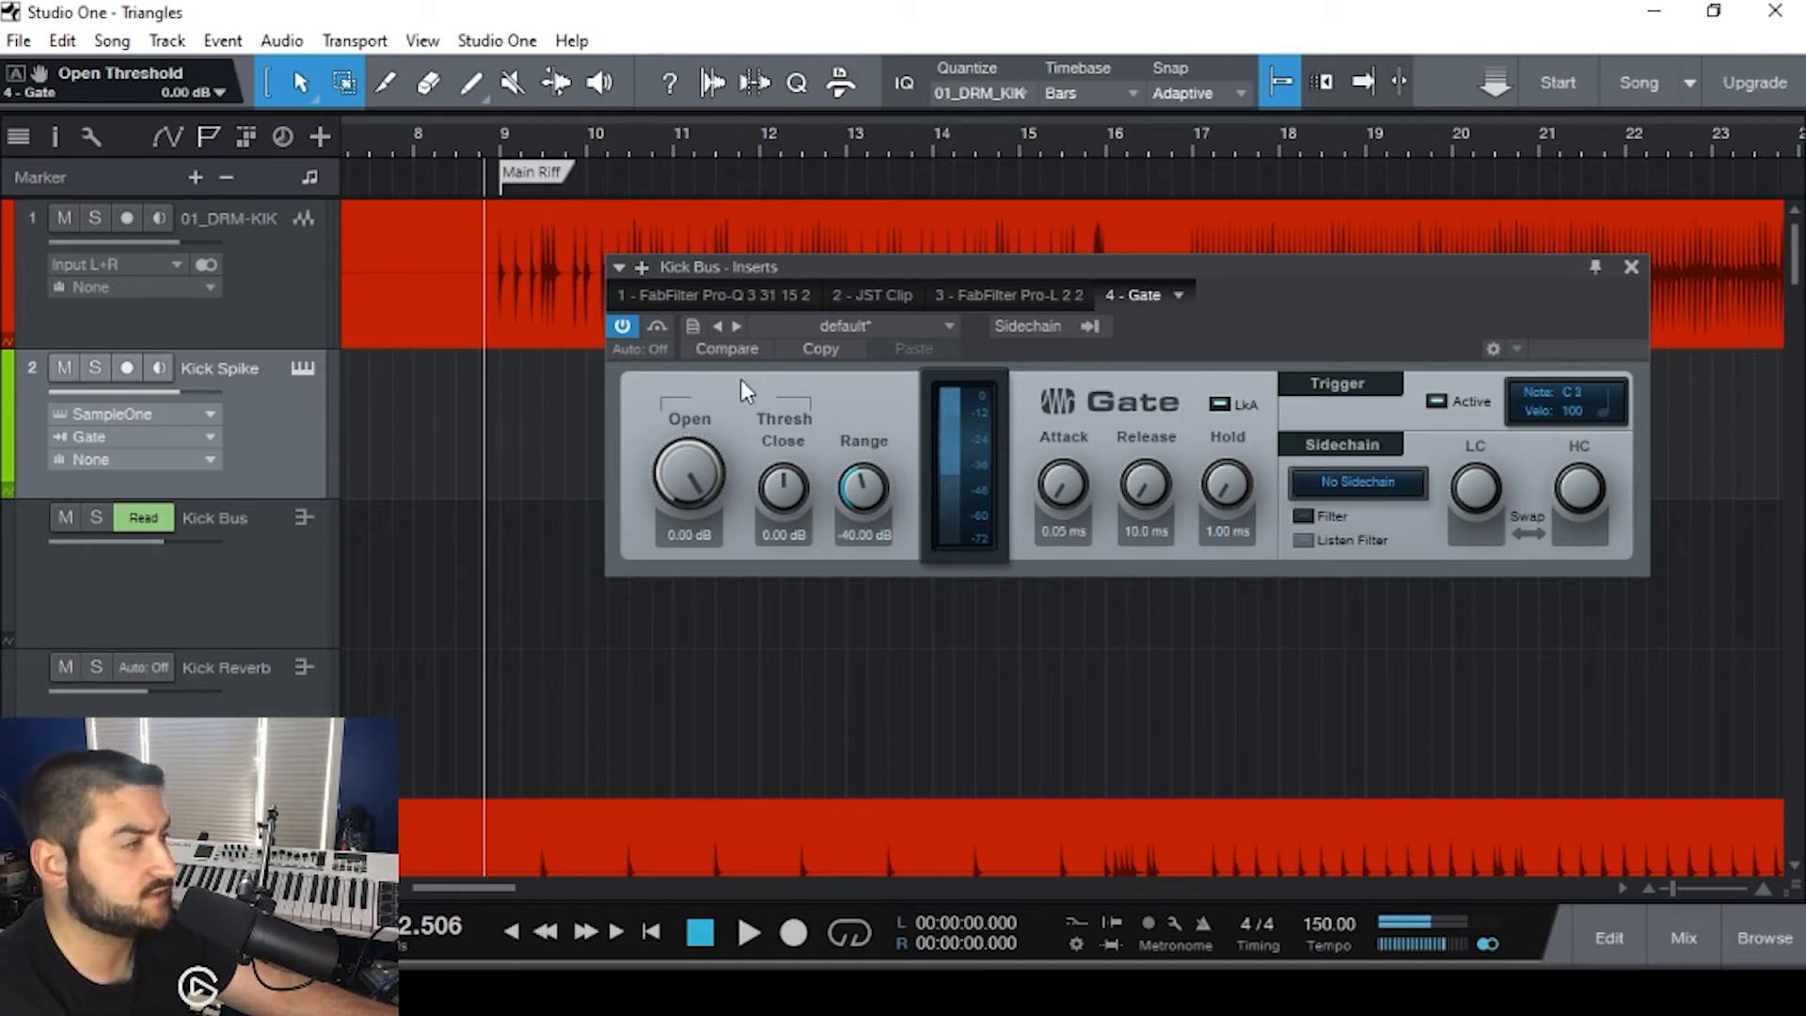
pyautogui.press('space')
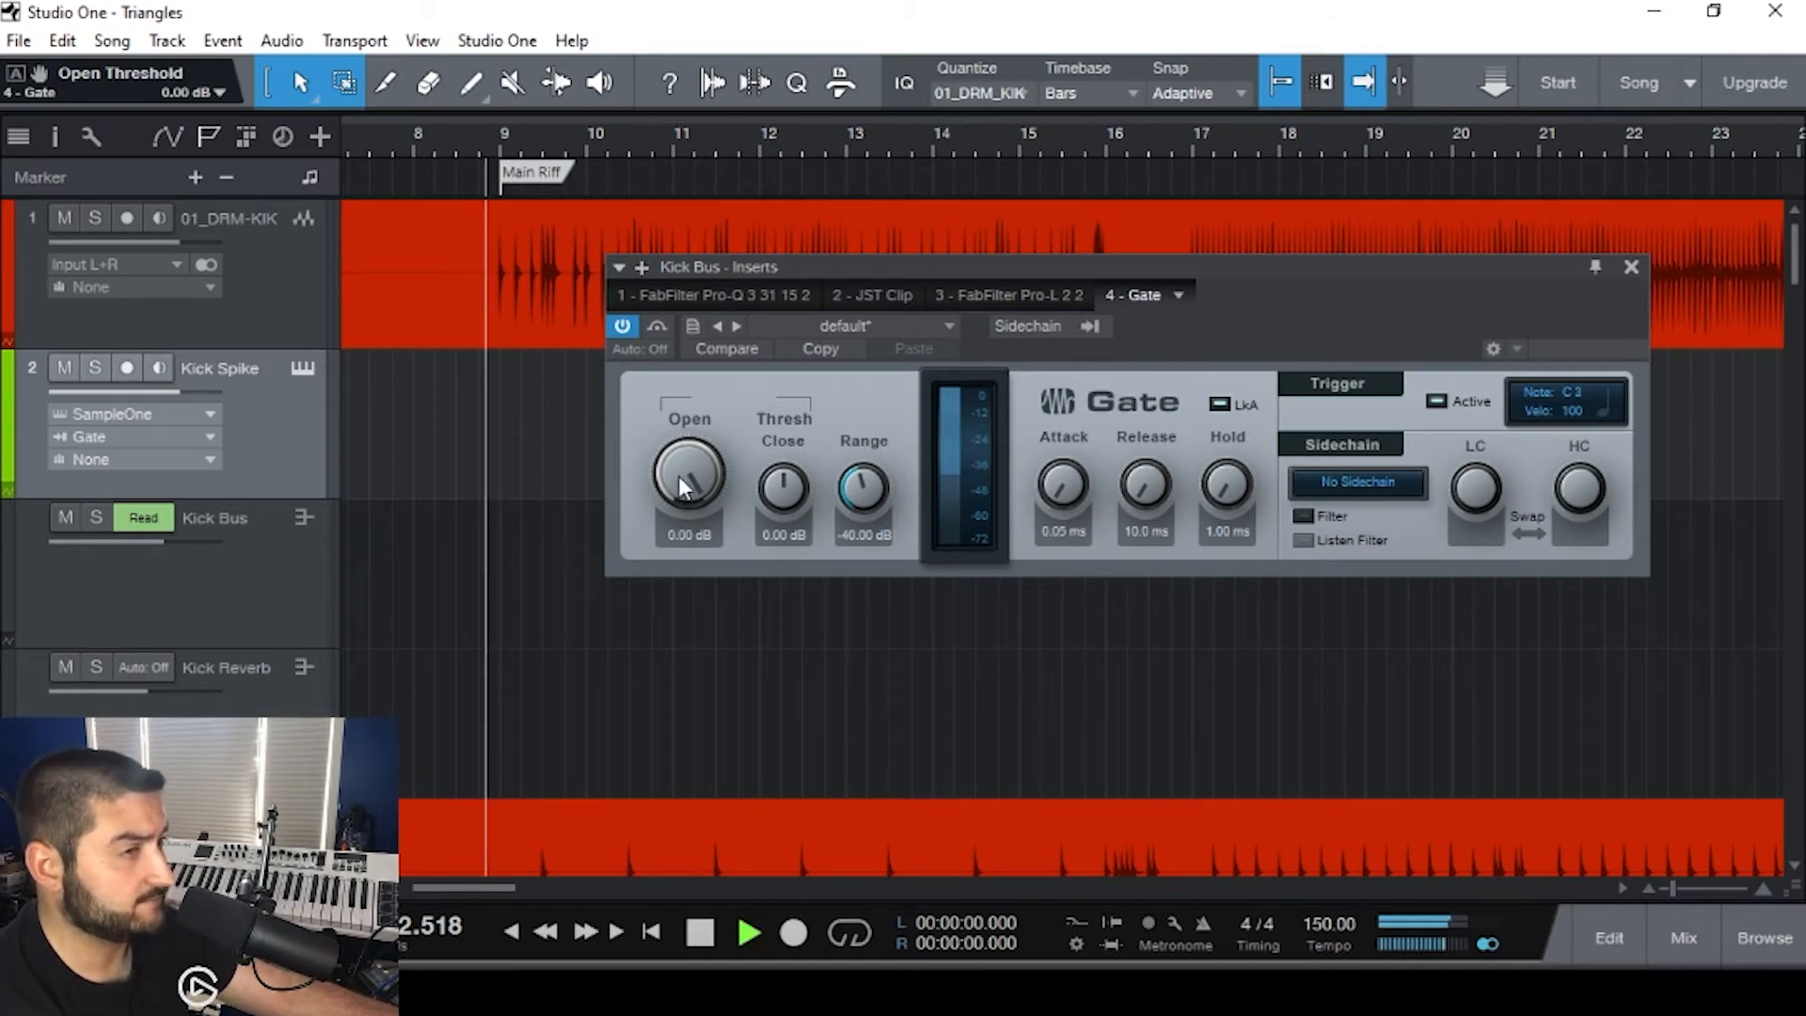
pyautogui.click(94, 217)
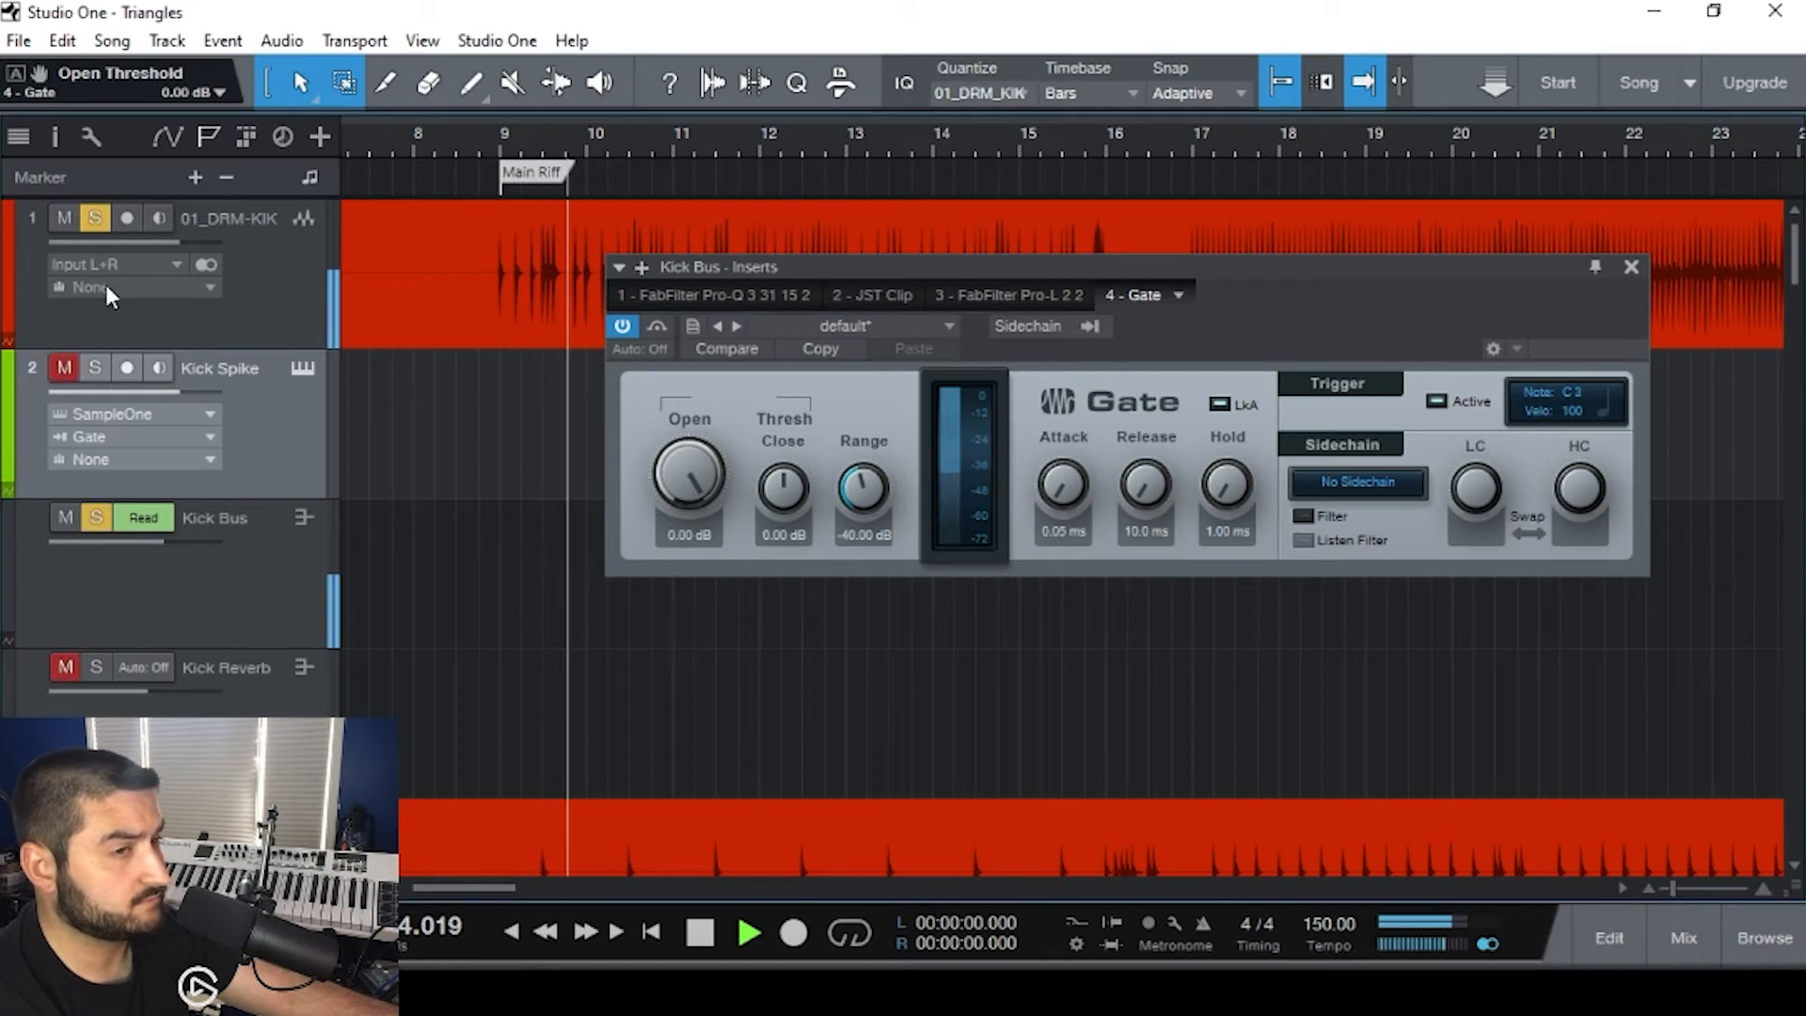
pyautogui.click(94, 368)
# - Enable monitoring on Kick Spike and sweep the Gate's open threshold between -19.80 dB and 0 dB during playback, ending at 0 dB
pyautogui.moveTo(685, 442); pyautogui.dragTo(684, 542)
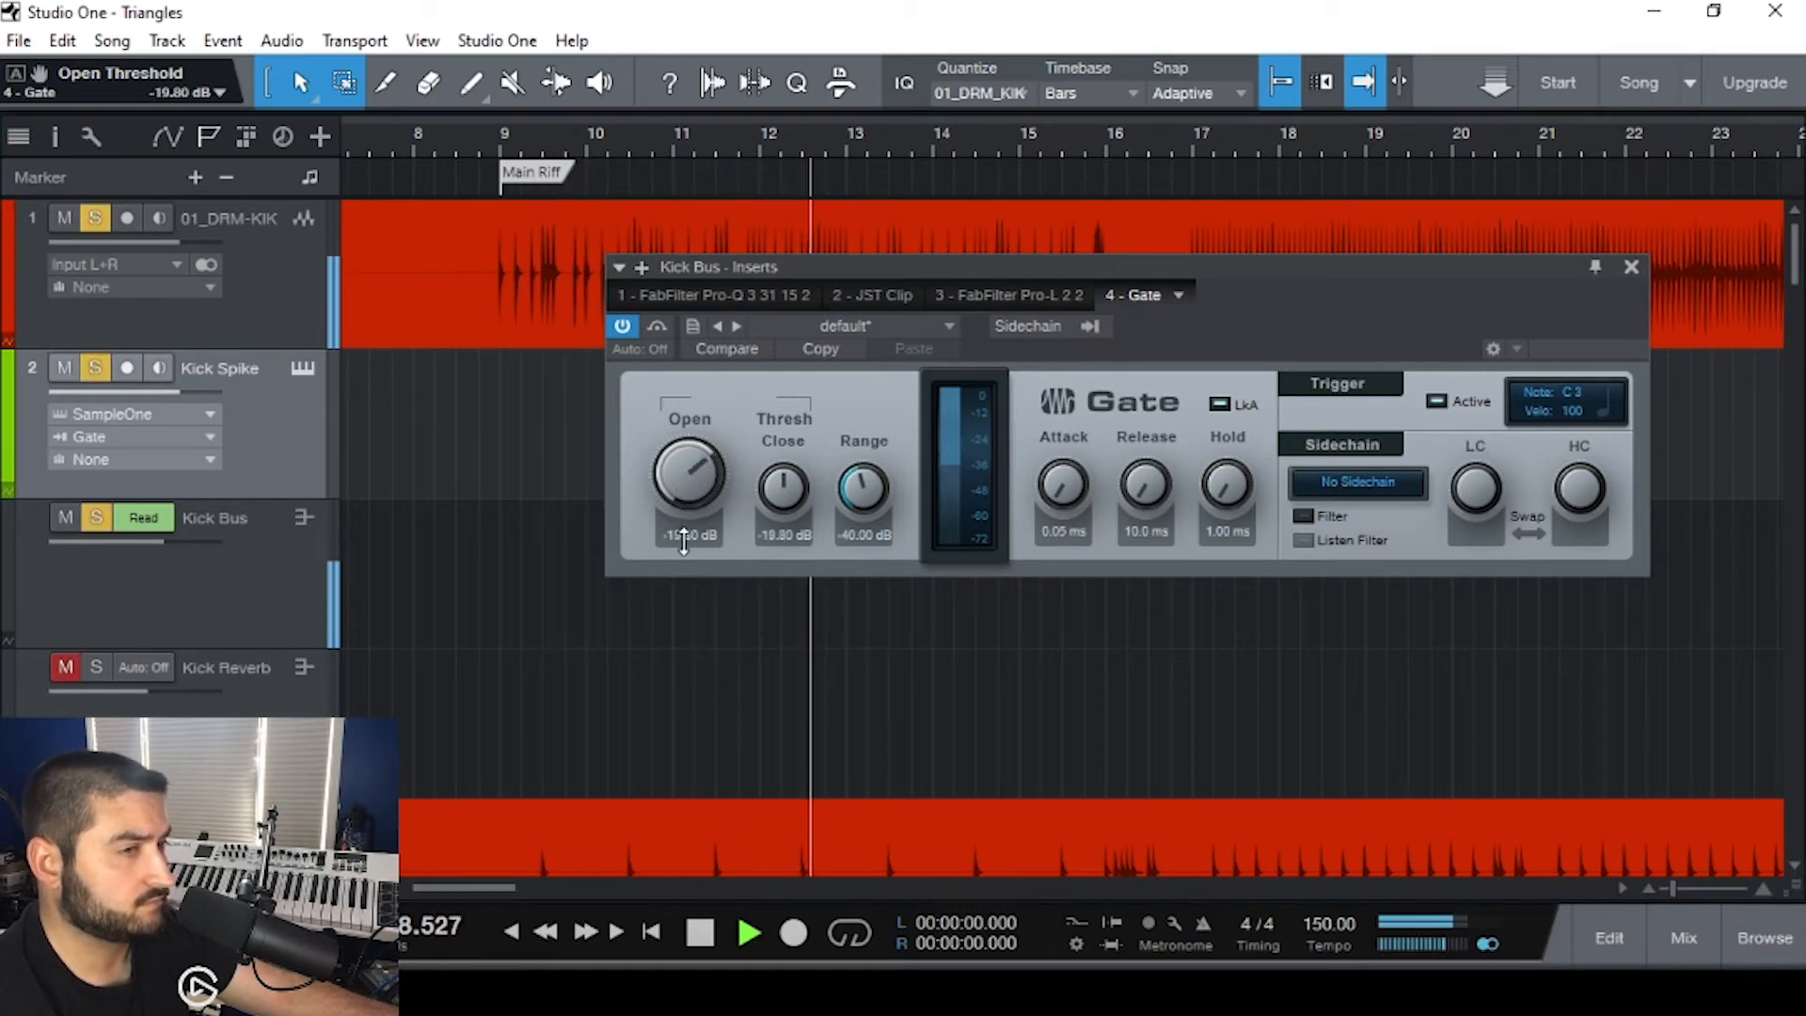
pyautogui.click(158, 367)
pyautogui.moveTo(692, 455); pyautogui.dragTo(671, 352)
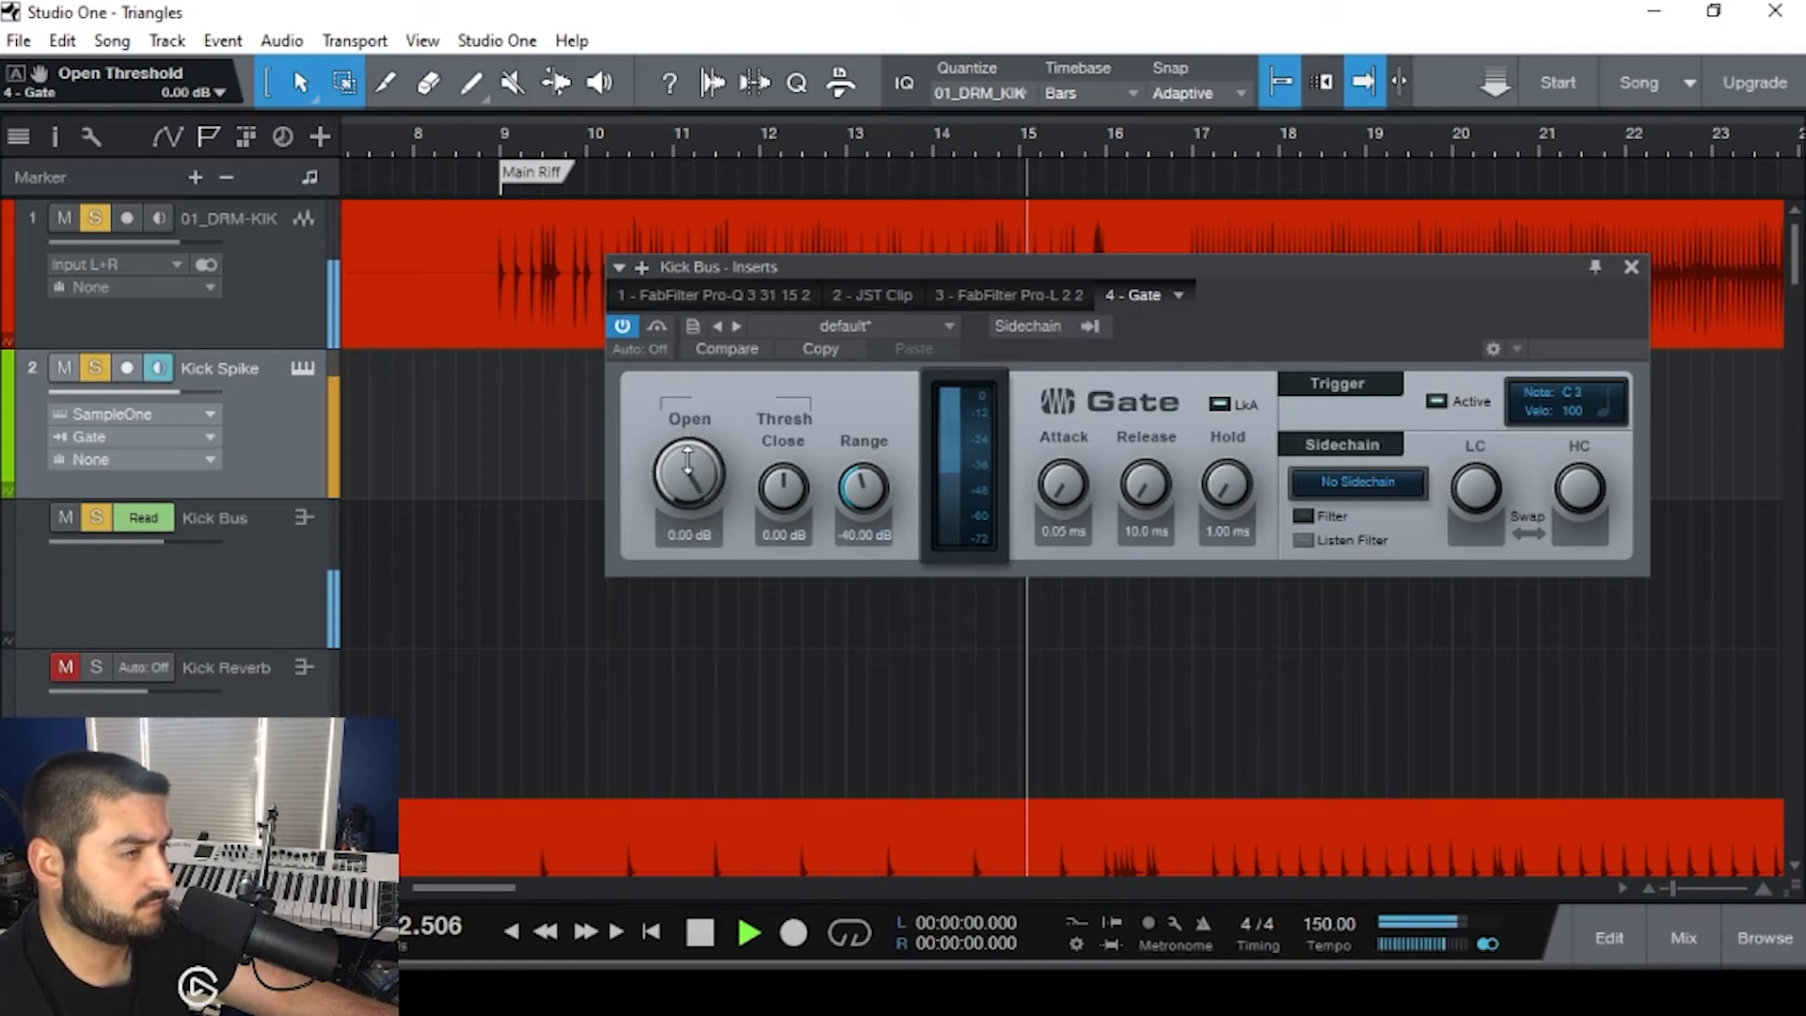
pyautogui.moveTo(687, 458); pyautogui.dragTo(687, 484)
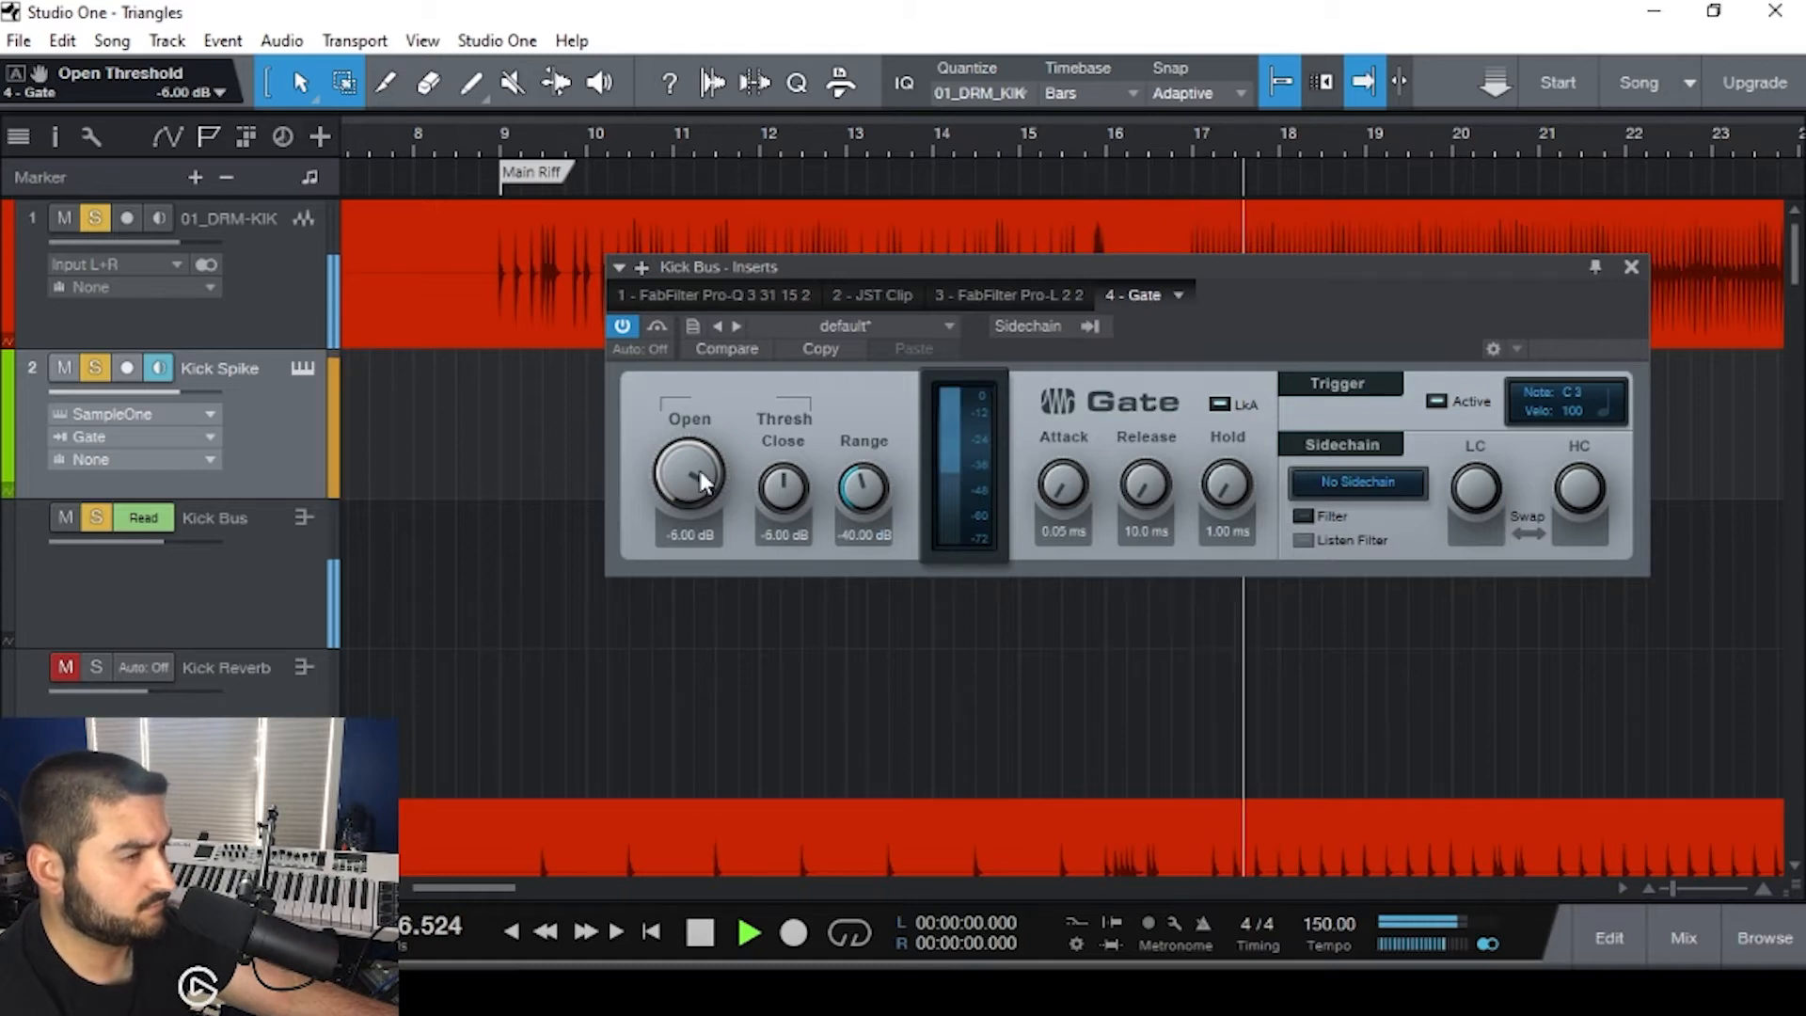
pyautogui.moveTo(700, 472); pyautogui.dragTo(698, 449)
pyautogui.moveTo(743, 37); pyautogui.dragTo(743, 8)
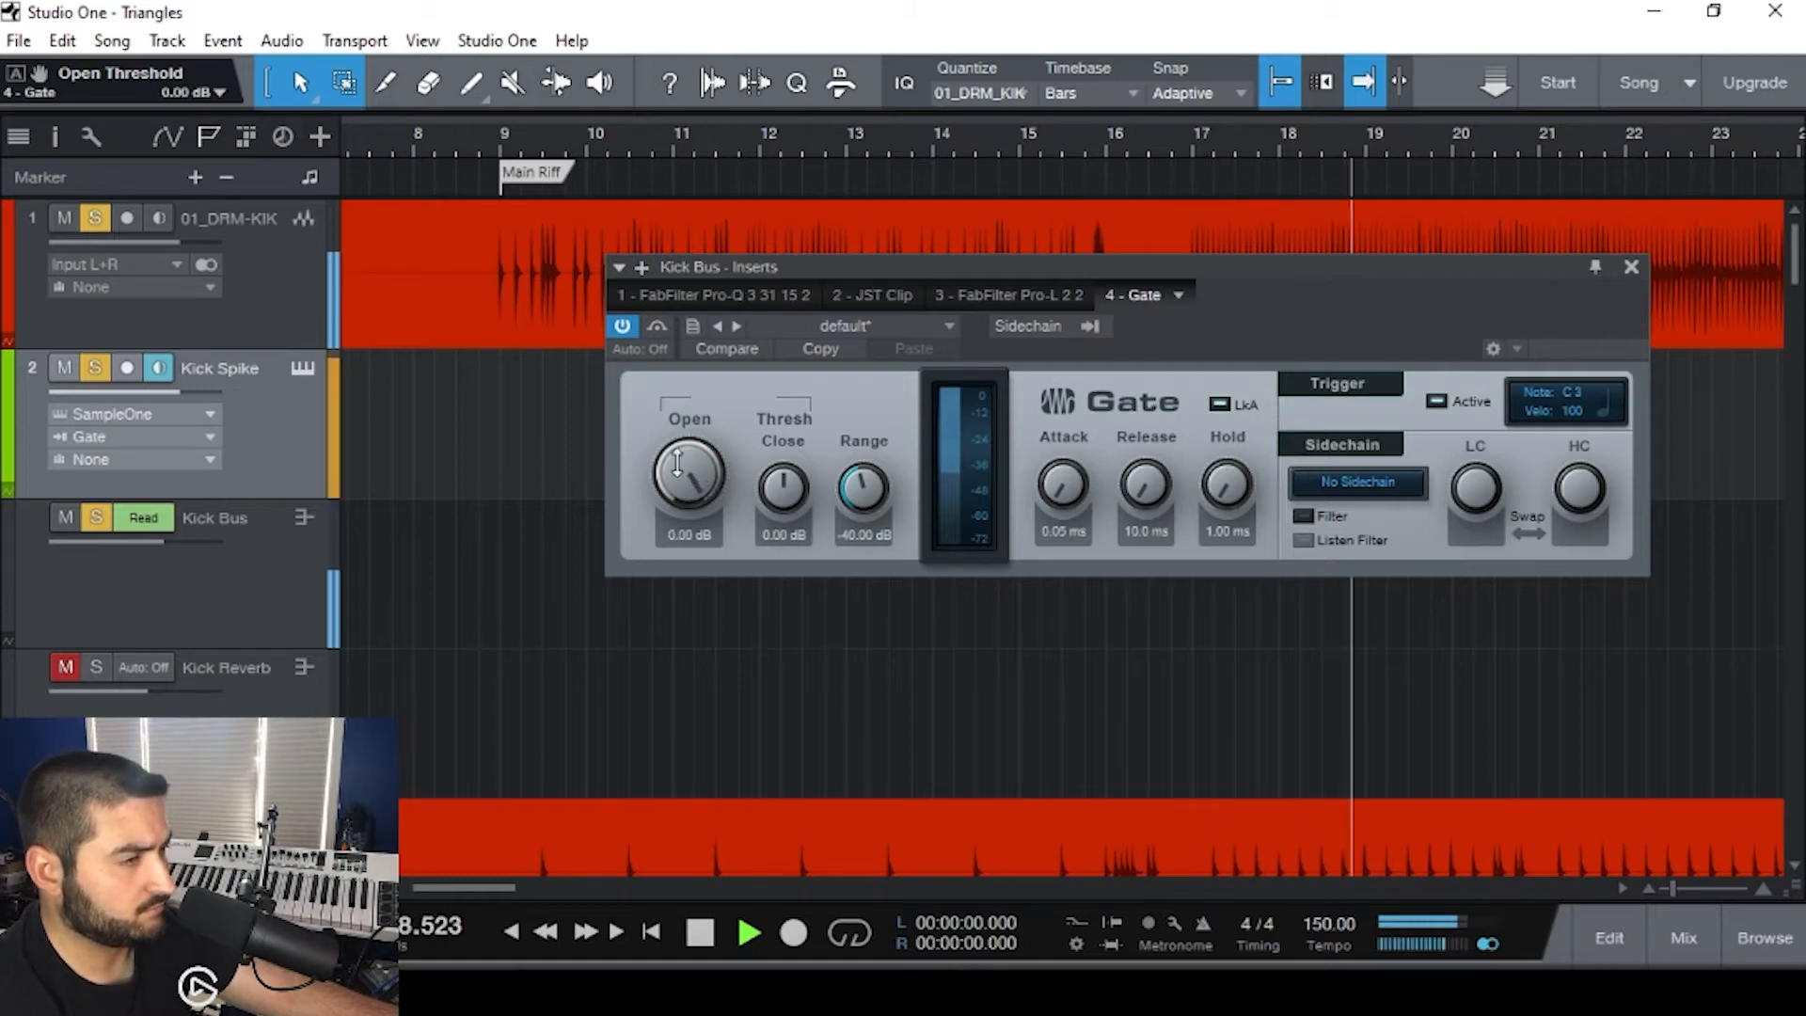
pyautogui.press('space')
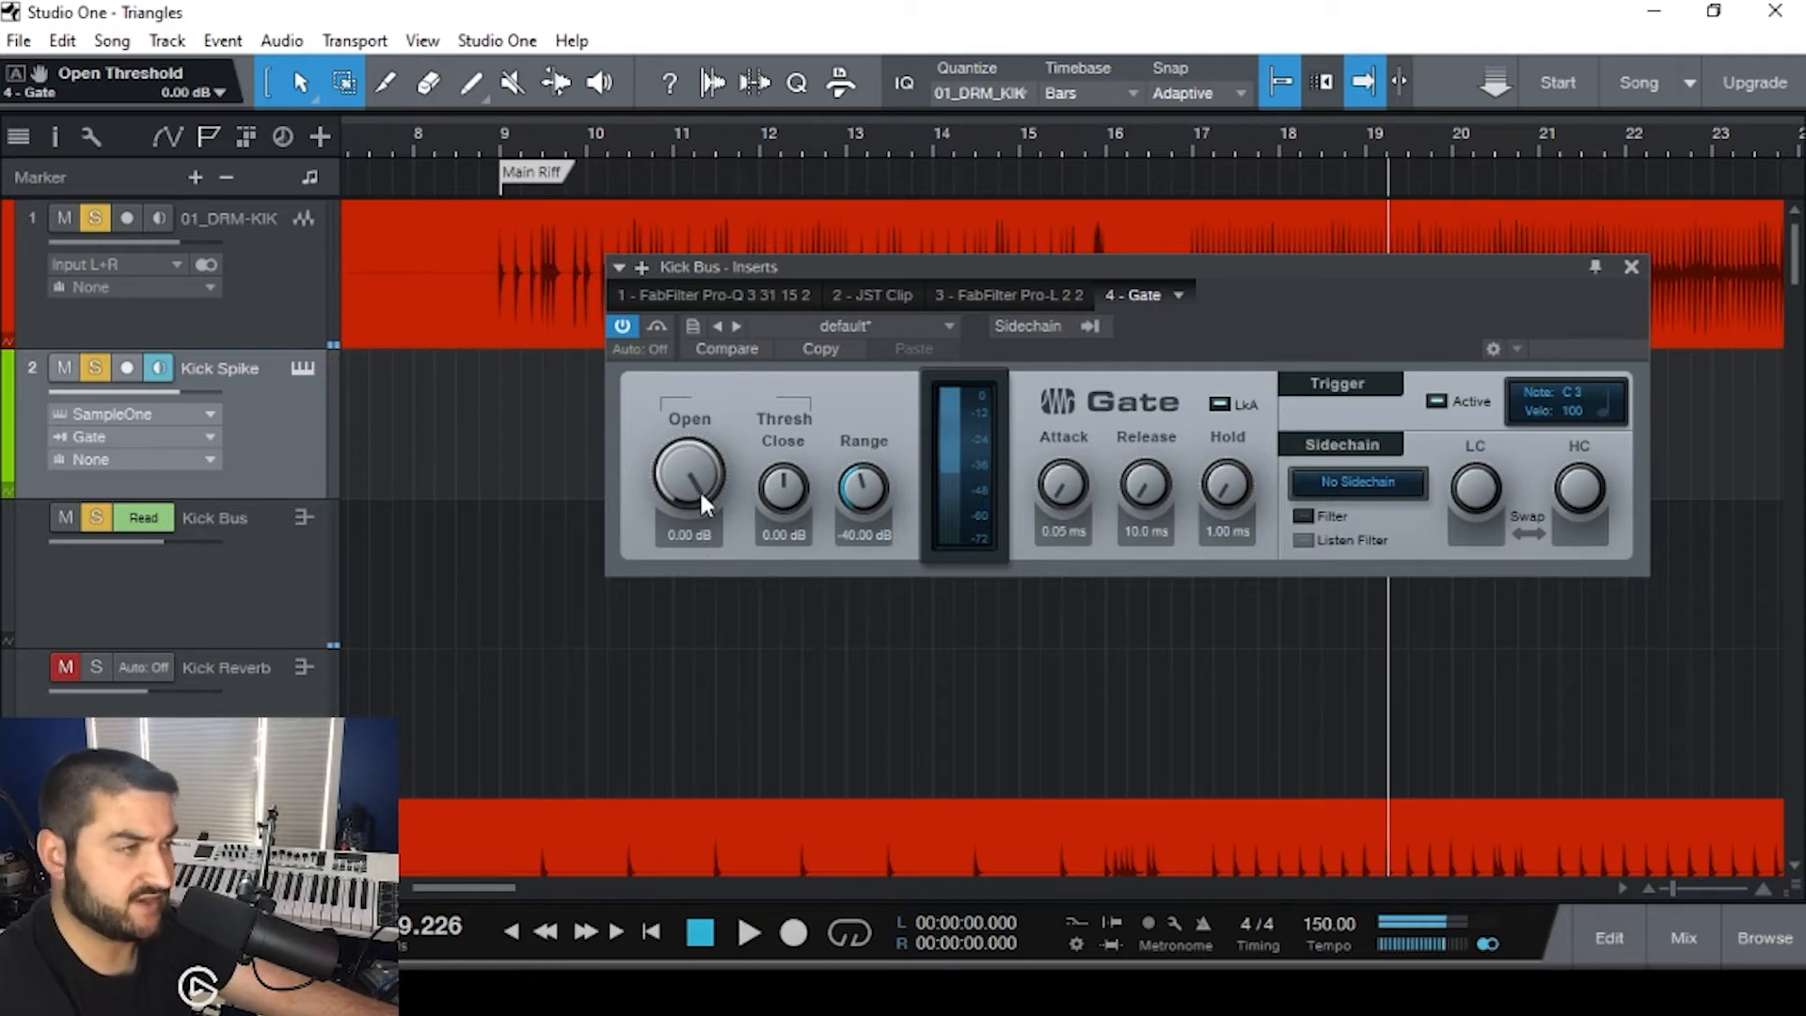
# - Play the Main Riff again and lower the Gate's open threshold to -7.11 dB while listening to the triggered spikes
pyautogui.press('space')
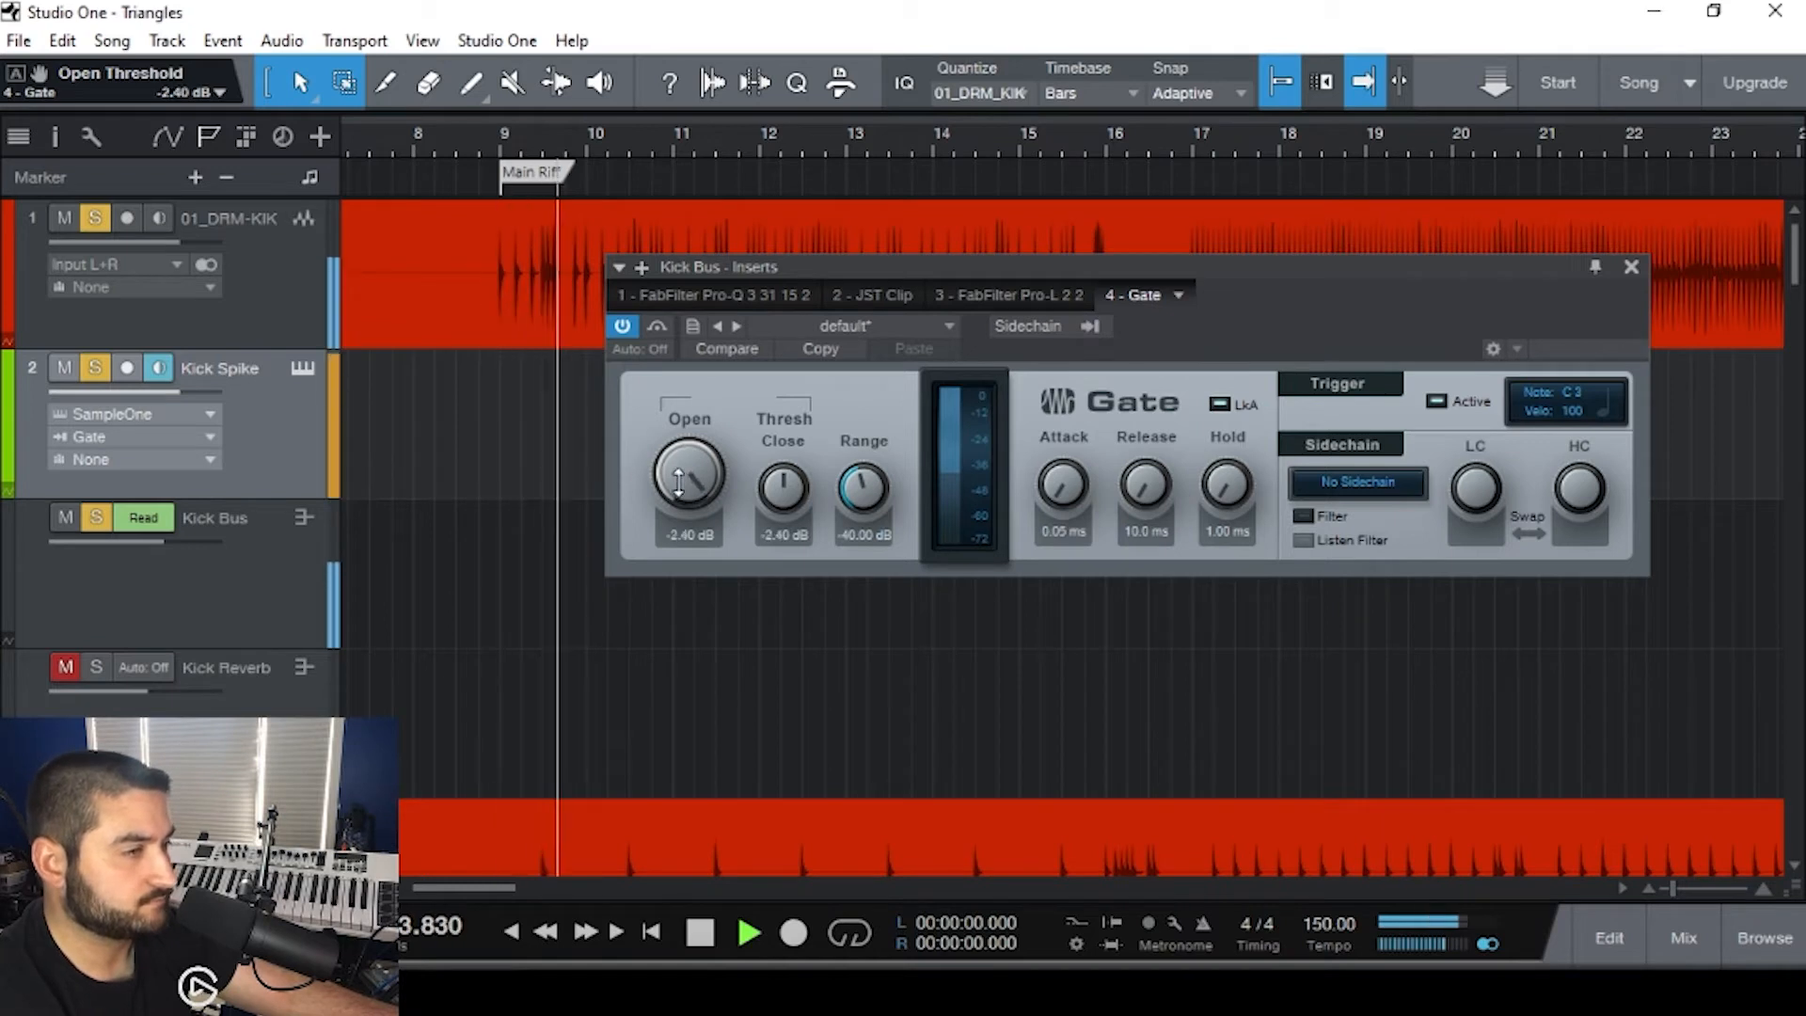
pyautogui.moveTo(681, 484); pyautogui.dragTo(679, 777)
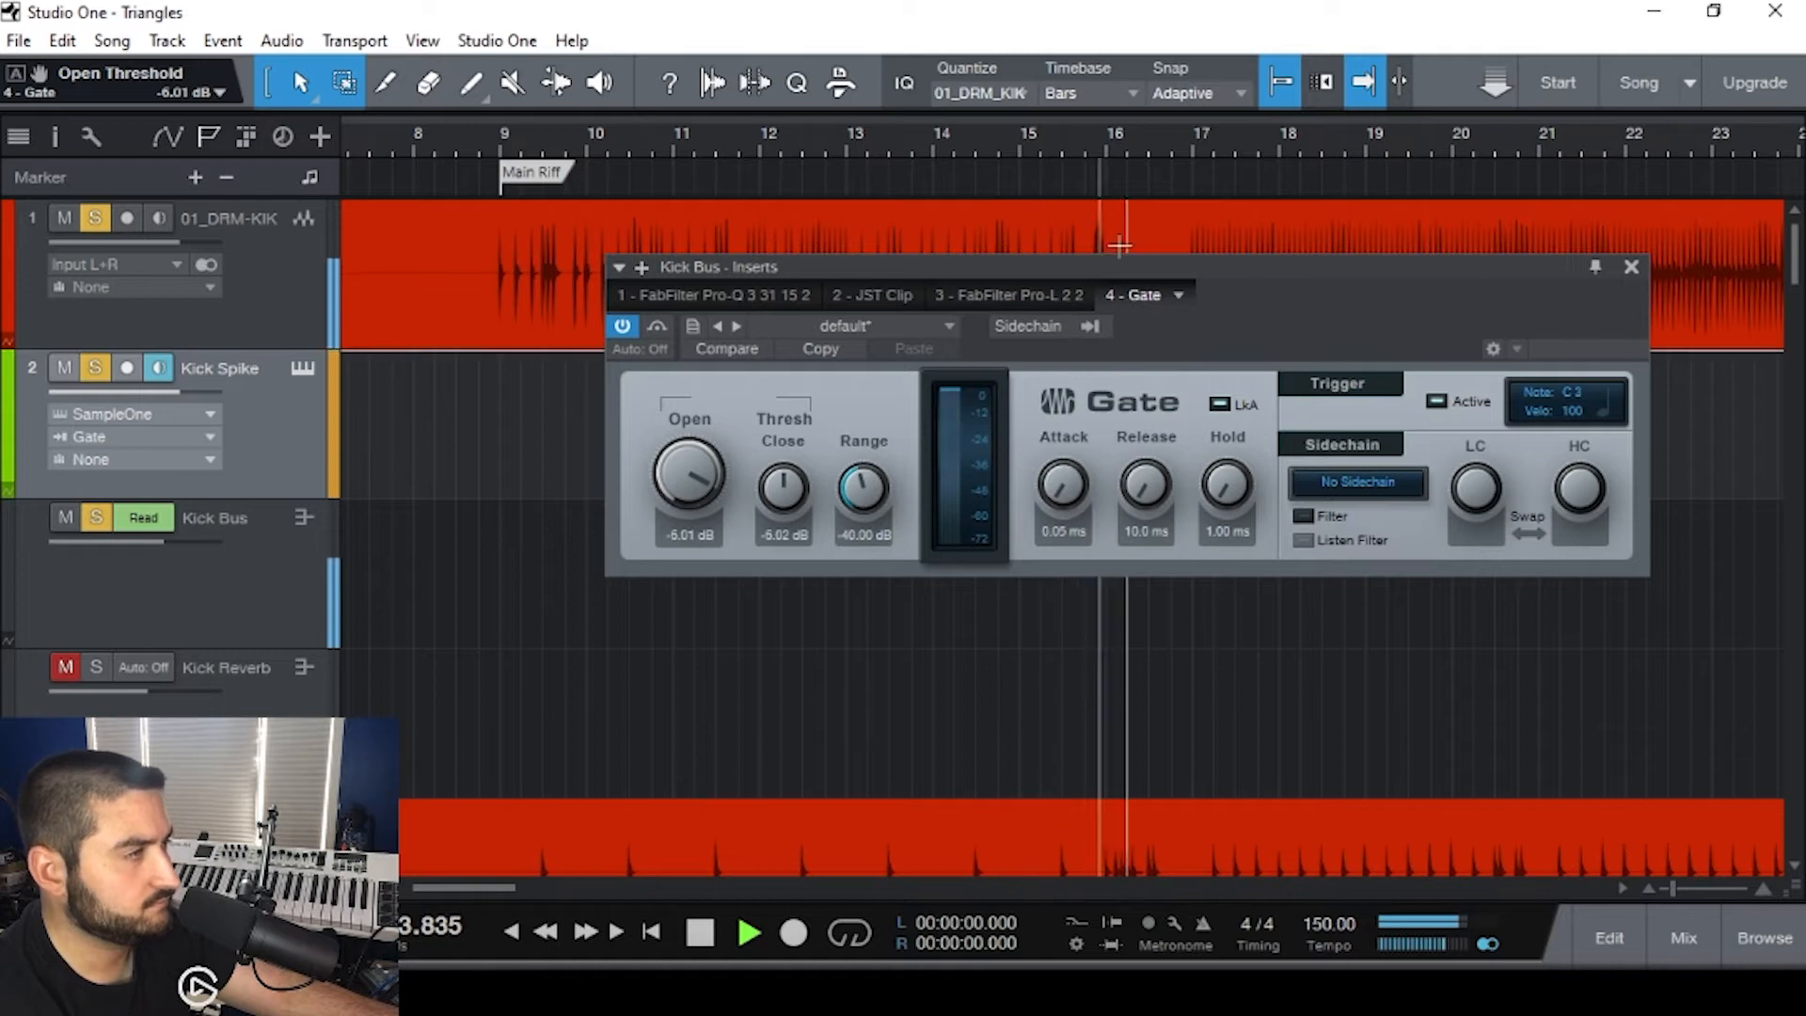
pyautogui.moveTo(1114, 263); pyautogui.dragTo(1059, 362)
pyautogui.scroll(-3, 1062, 281)
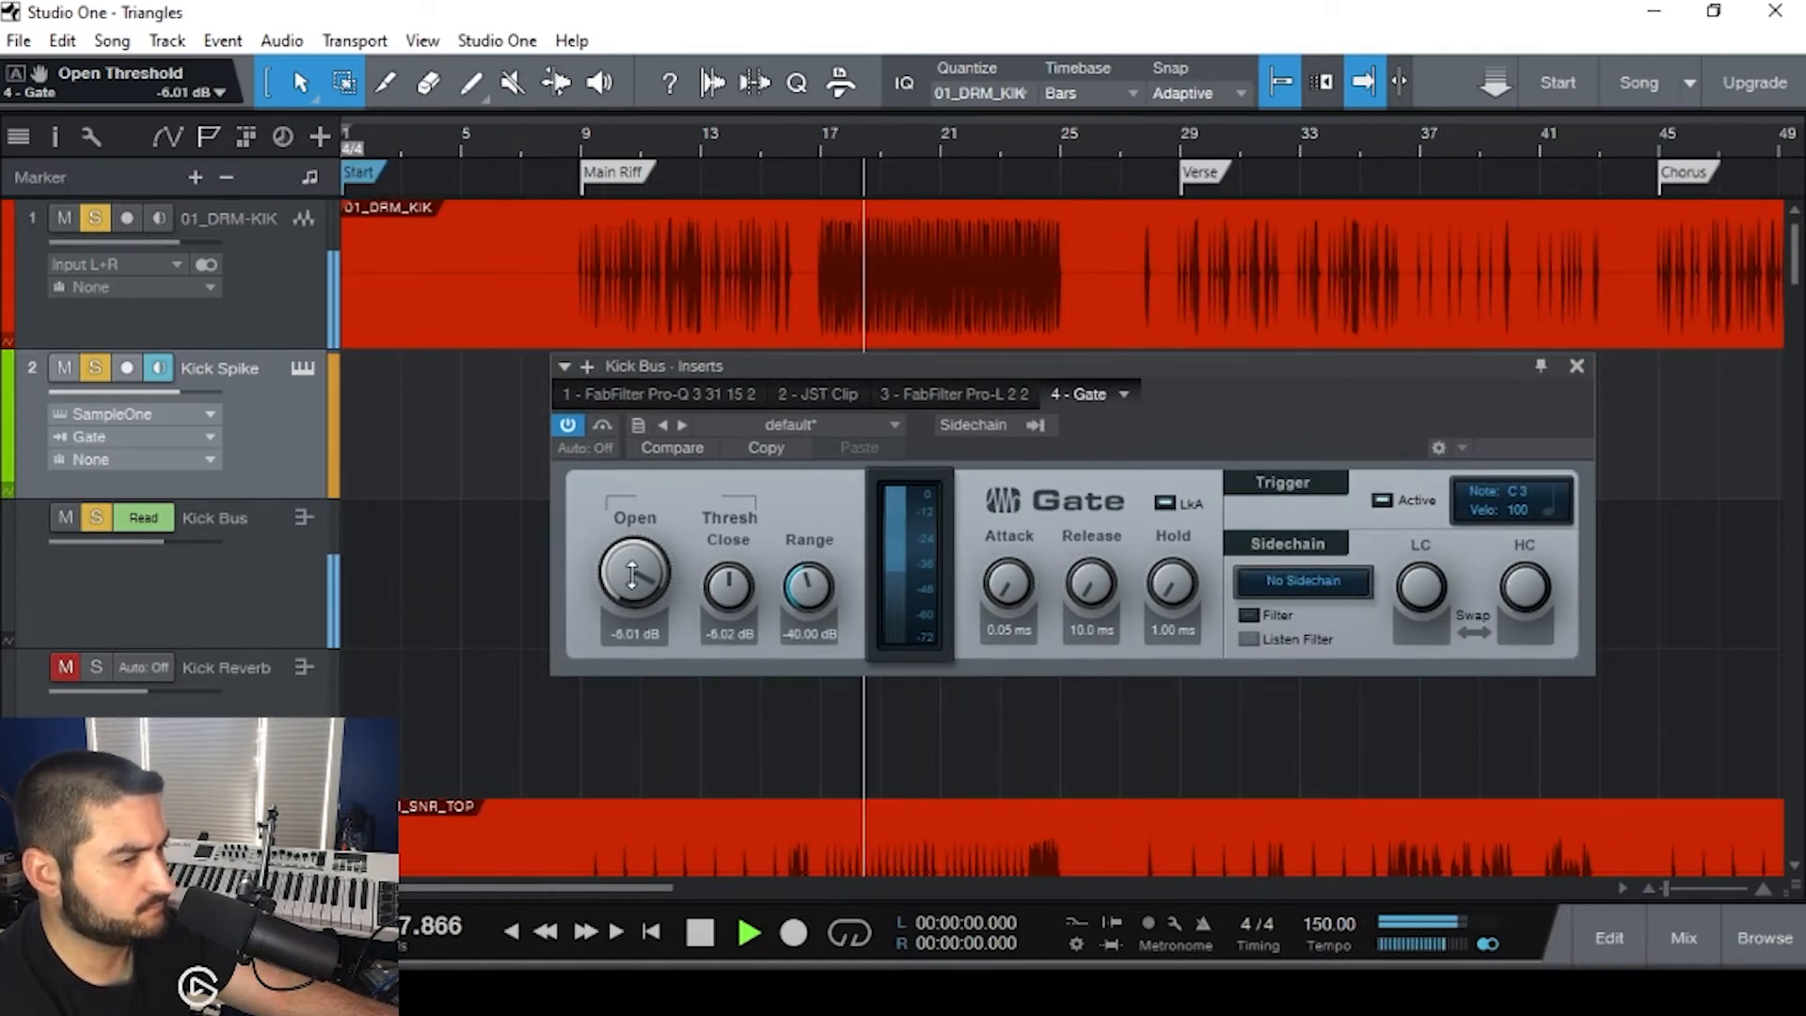
pyautogui.moveTo(633, 570); pyautogui.dragTo(646, 700)
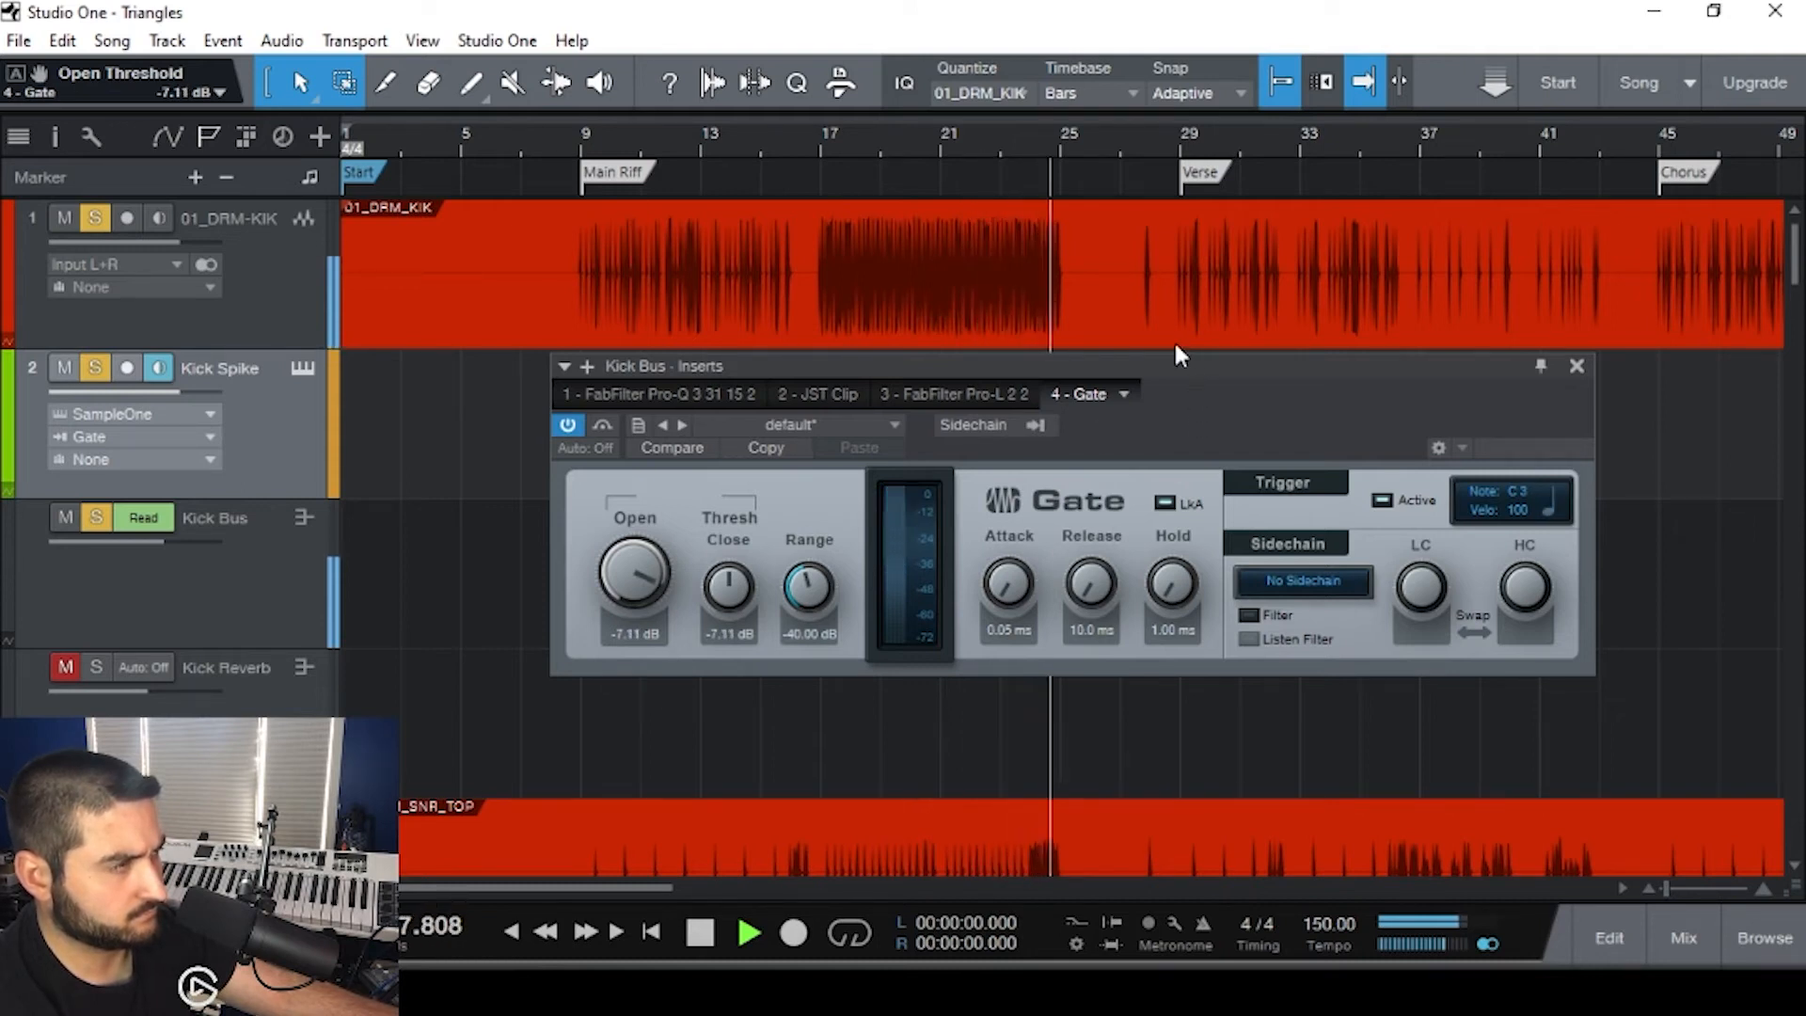
pyautogui.scroll(5, 1157, 304)
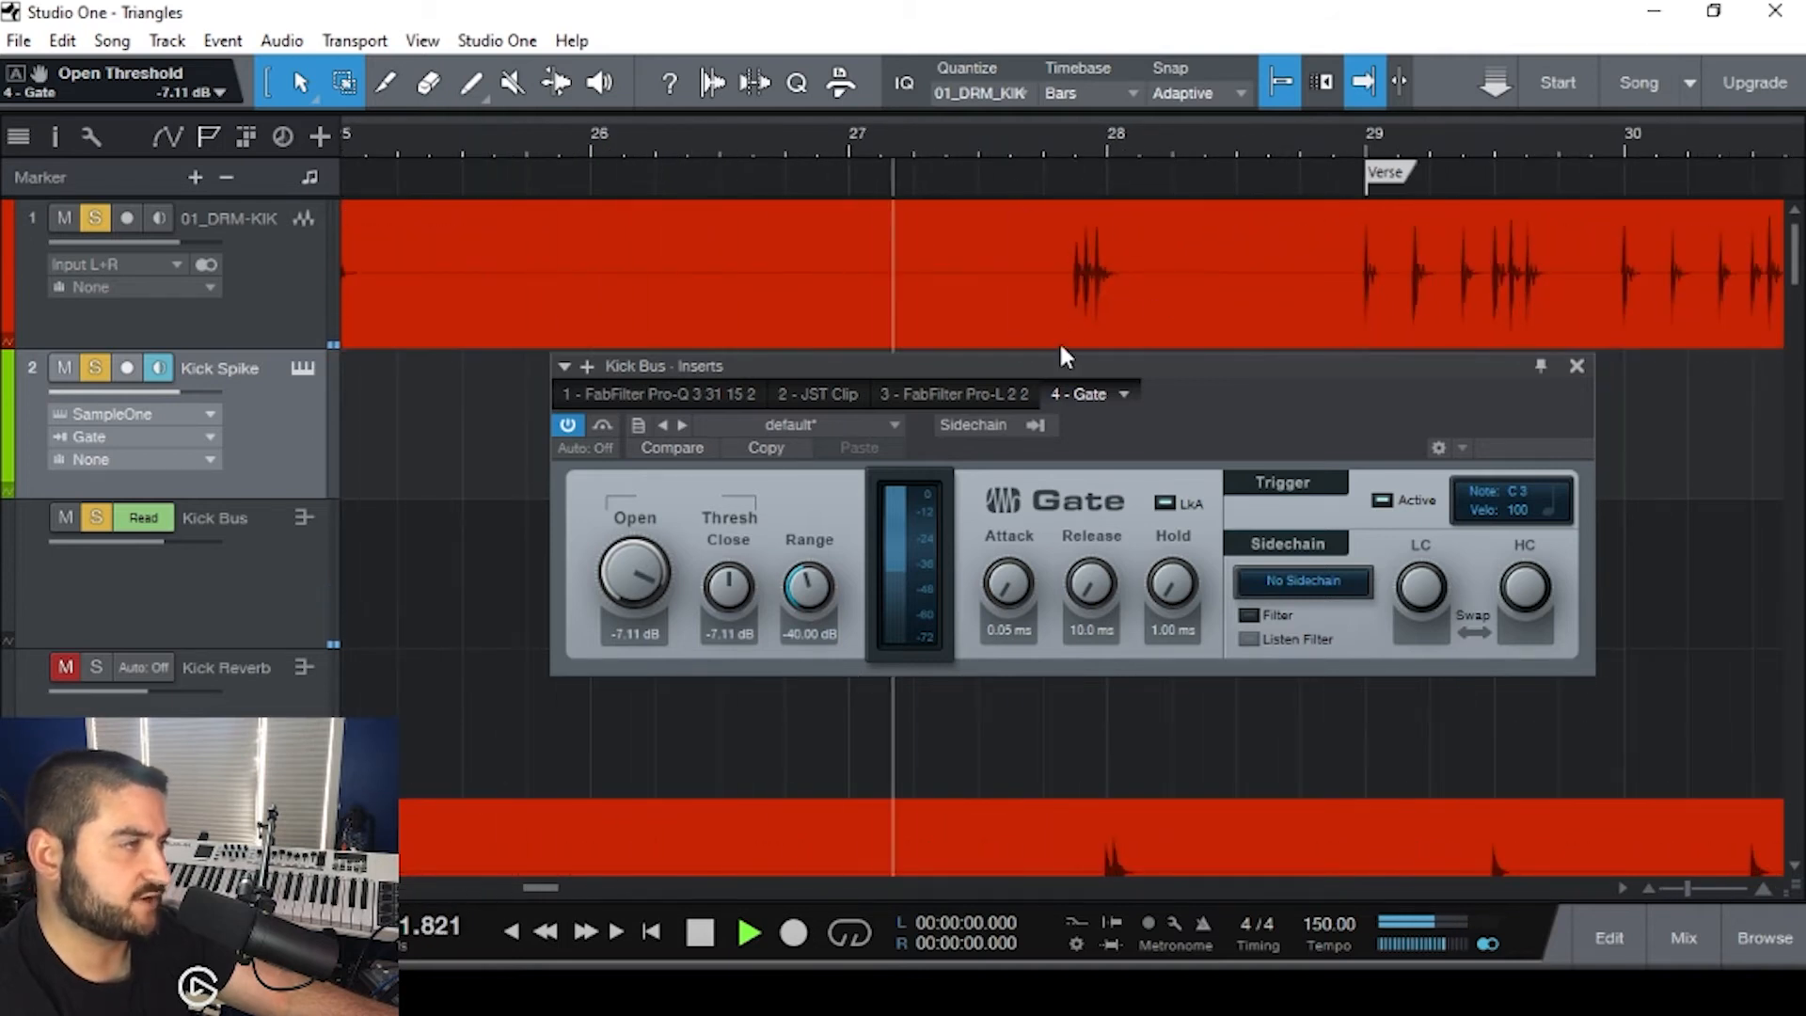
# - Stop playback at the kick hits before bar 28 and move the Gate window clear of the Kick Spike lane
pyautogui.press('space')
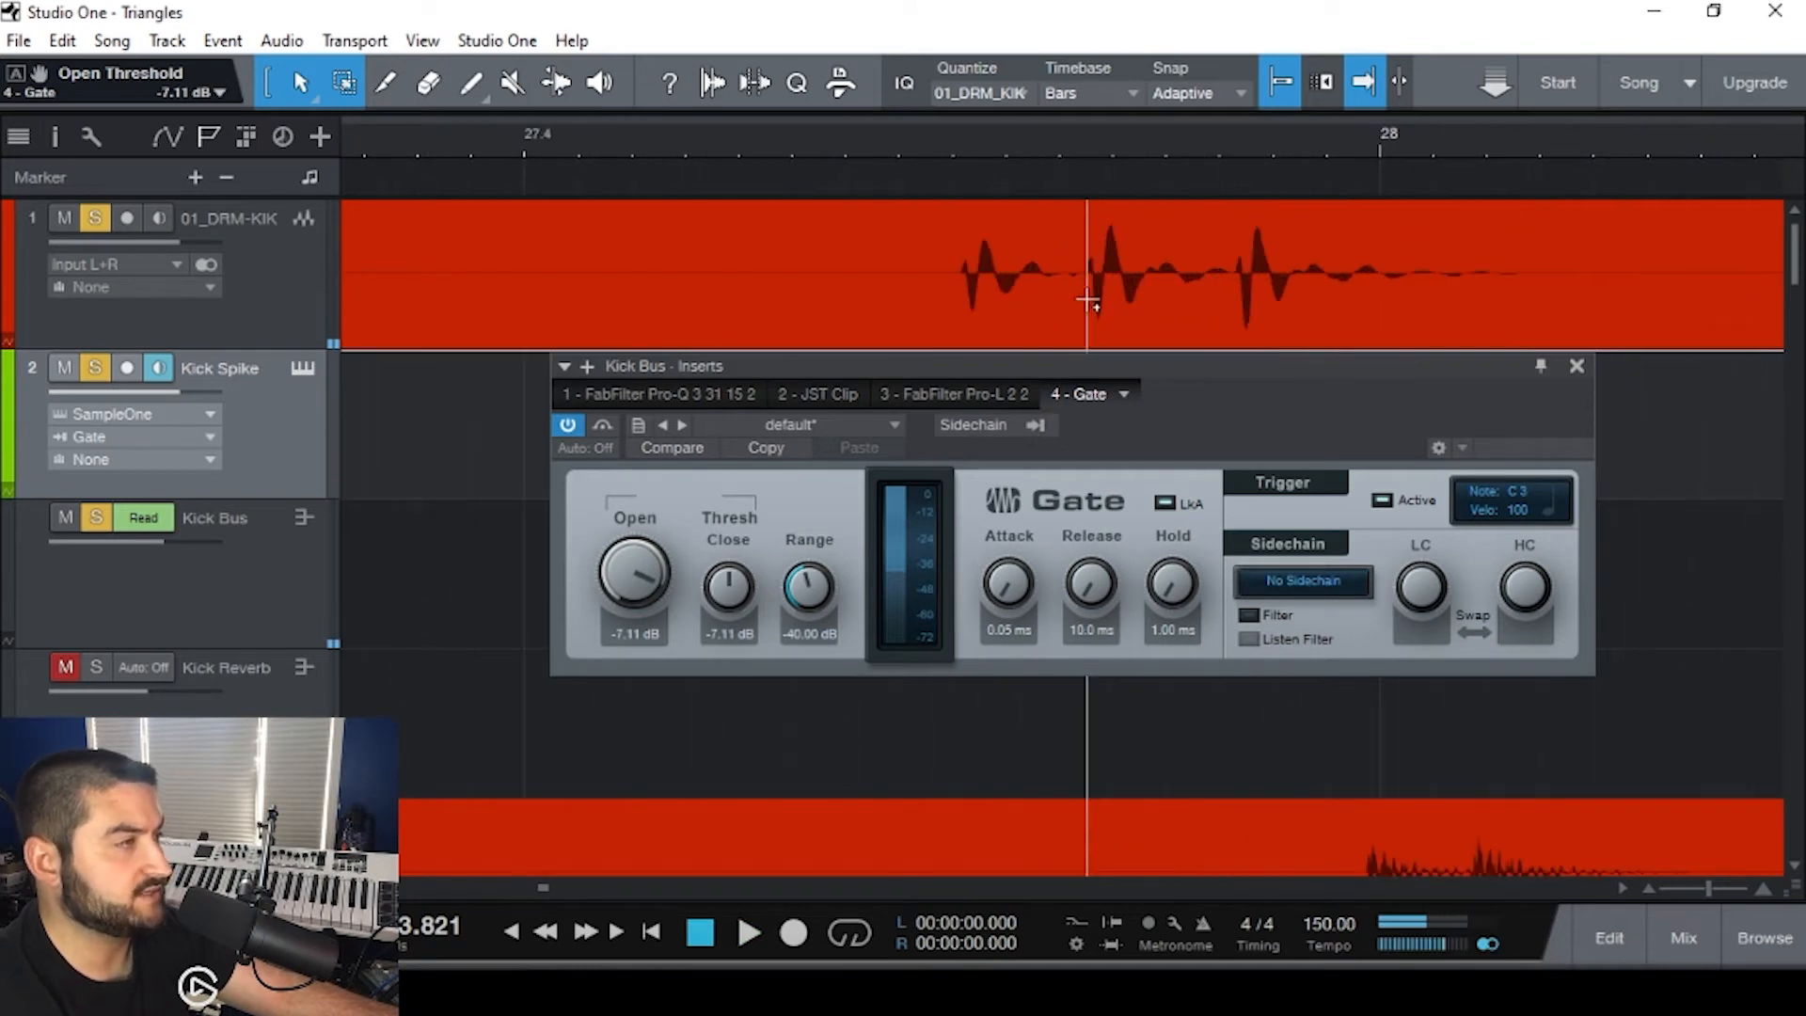
pyautogui.scroll(-1, 1086, 287)
pyautogui.moveTo(988, 391); pyautogui.dragTo(1087, 508)
pyautogui.scroll(-3, 995, 396)
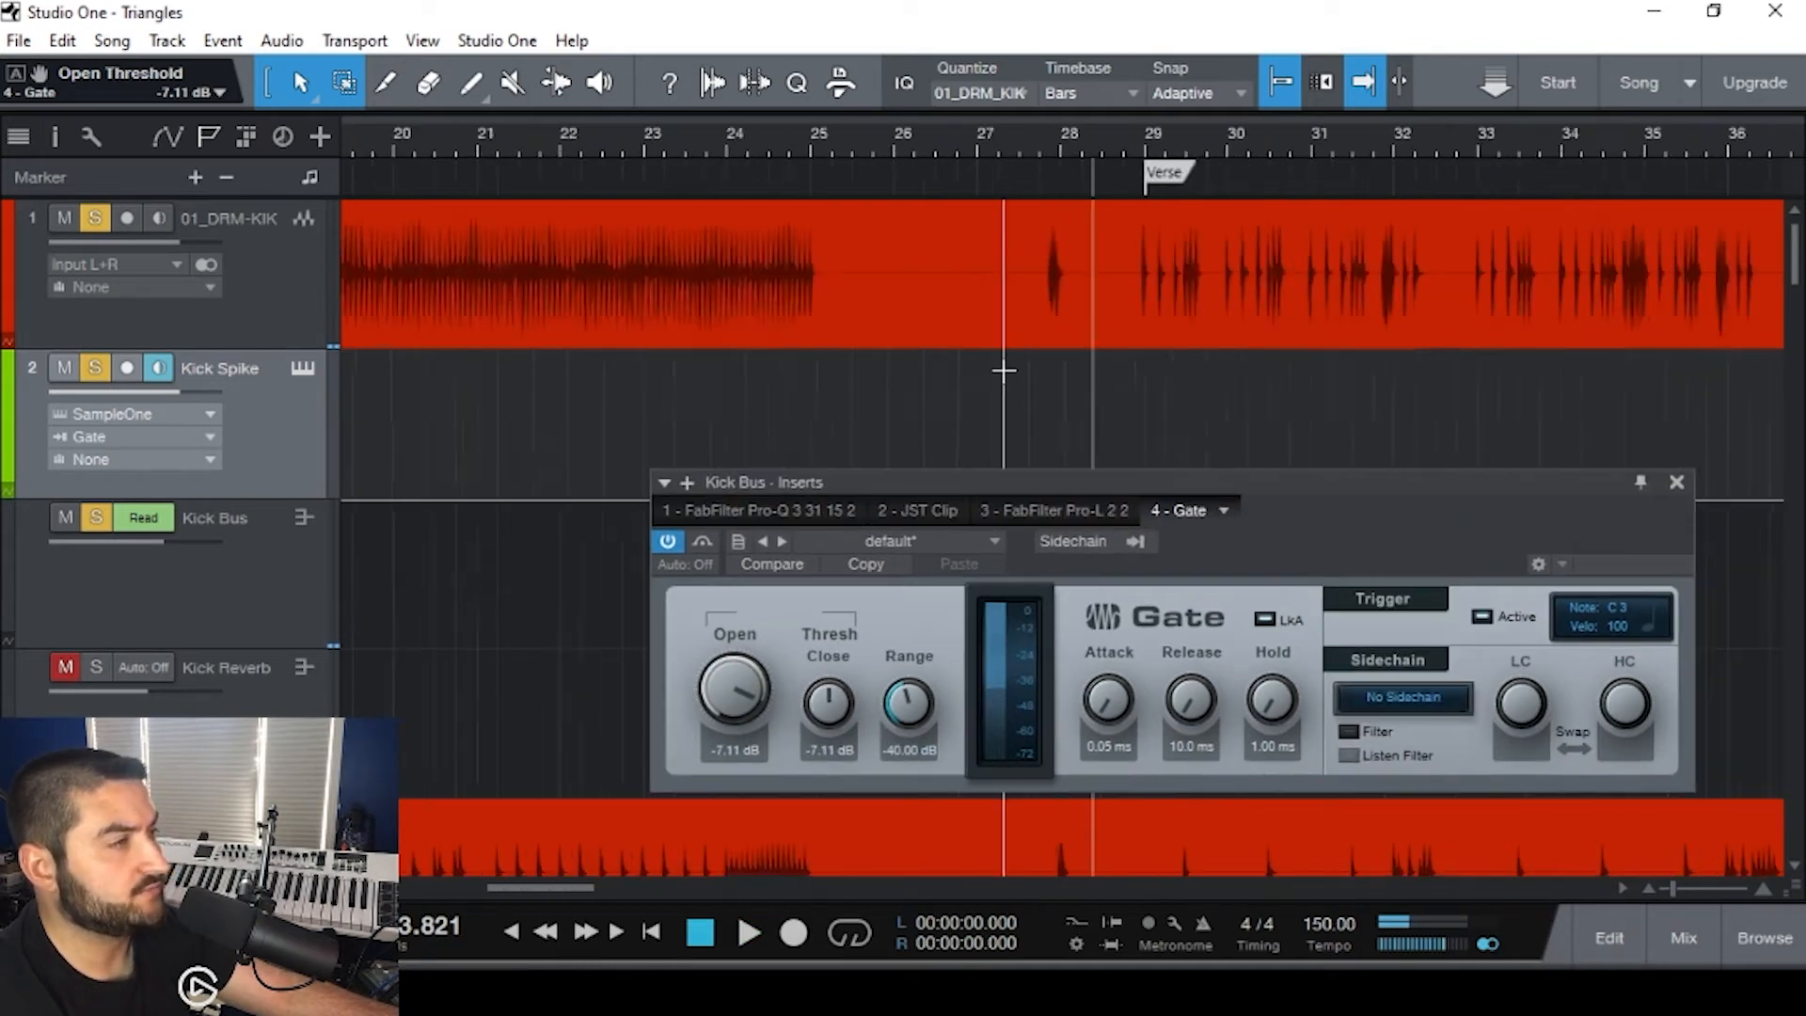
# - Arm the Kick Spike track and record its triggered notes from just before the Main Riff to about bar 13
pyautogui.click(637, 365)
pyautogui.click(128, 369)
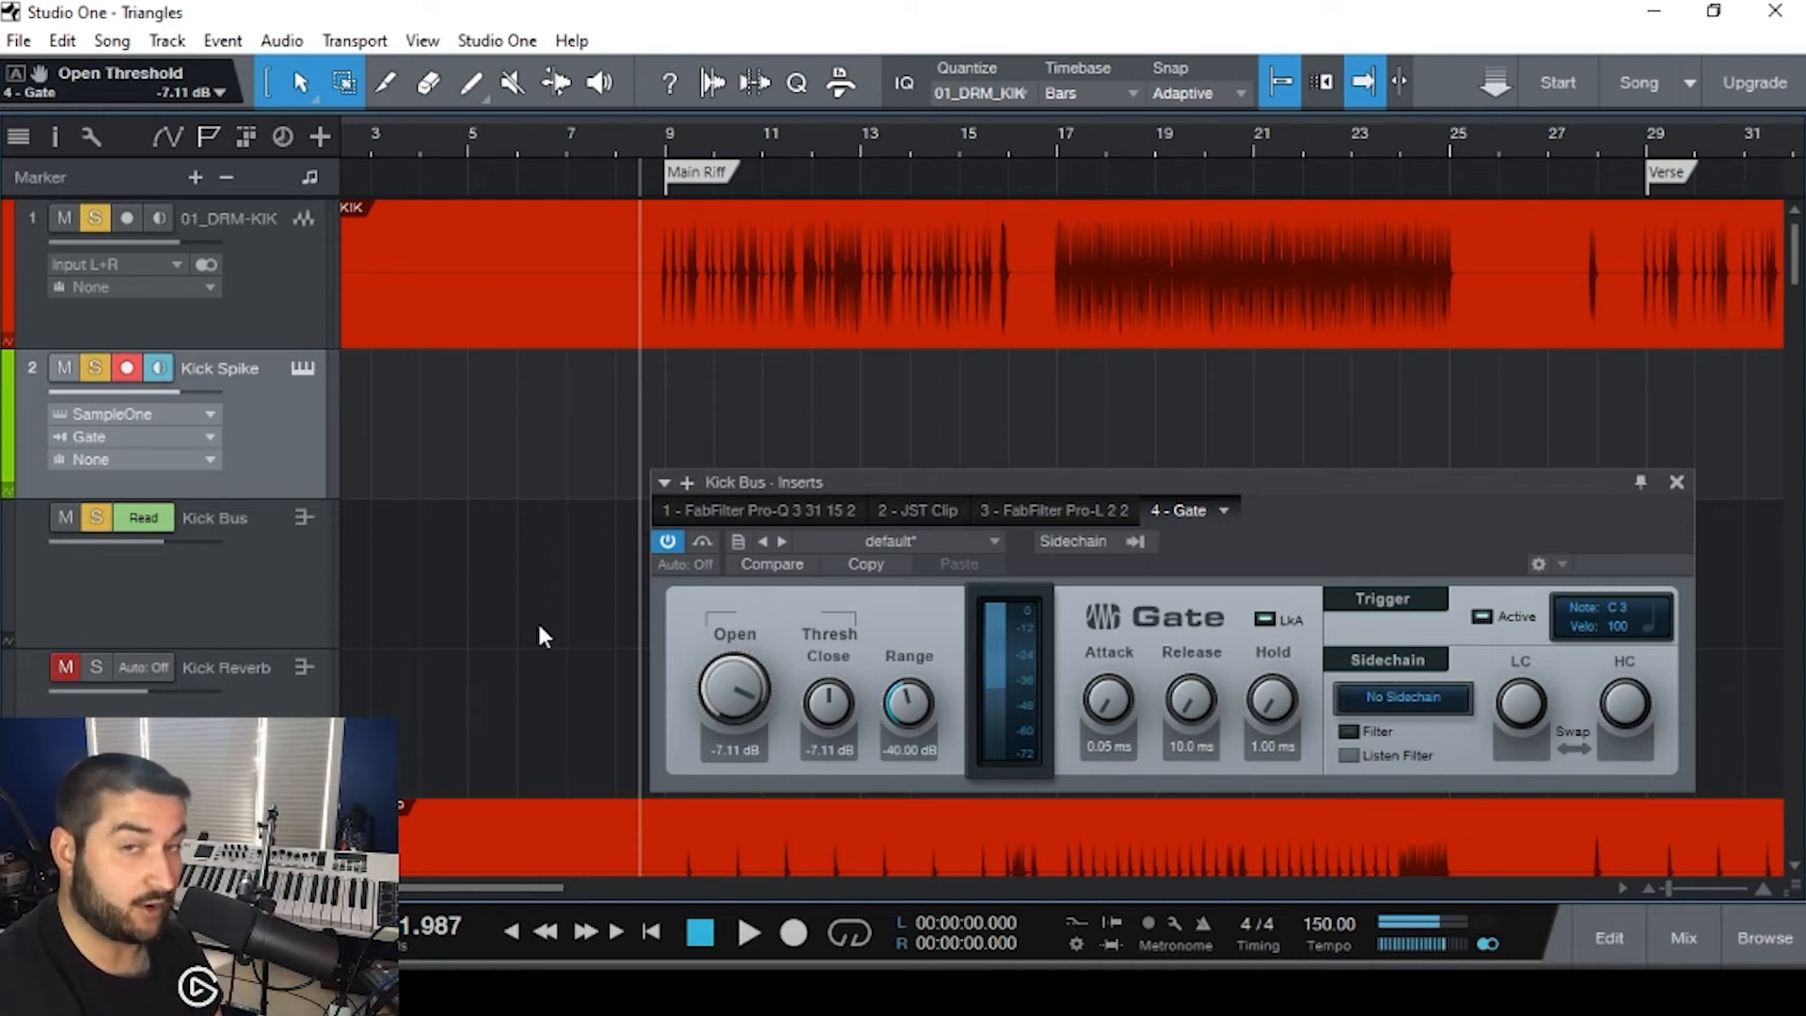
pyautogui.press('KP_Multiply')
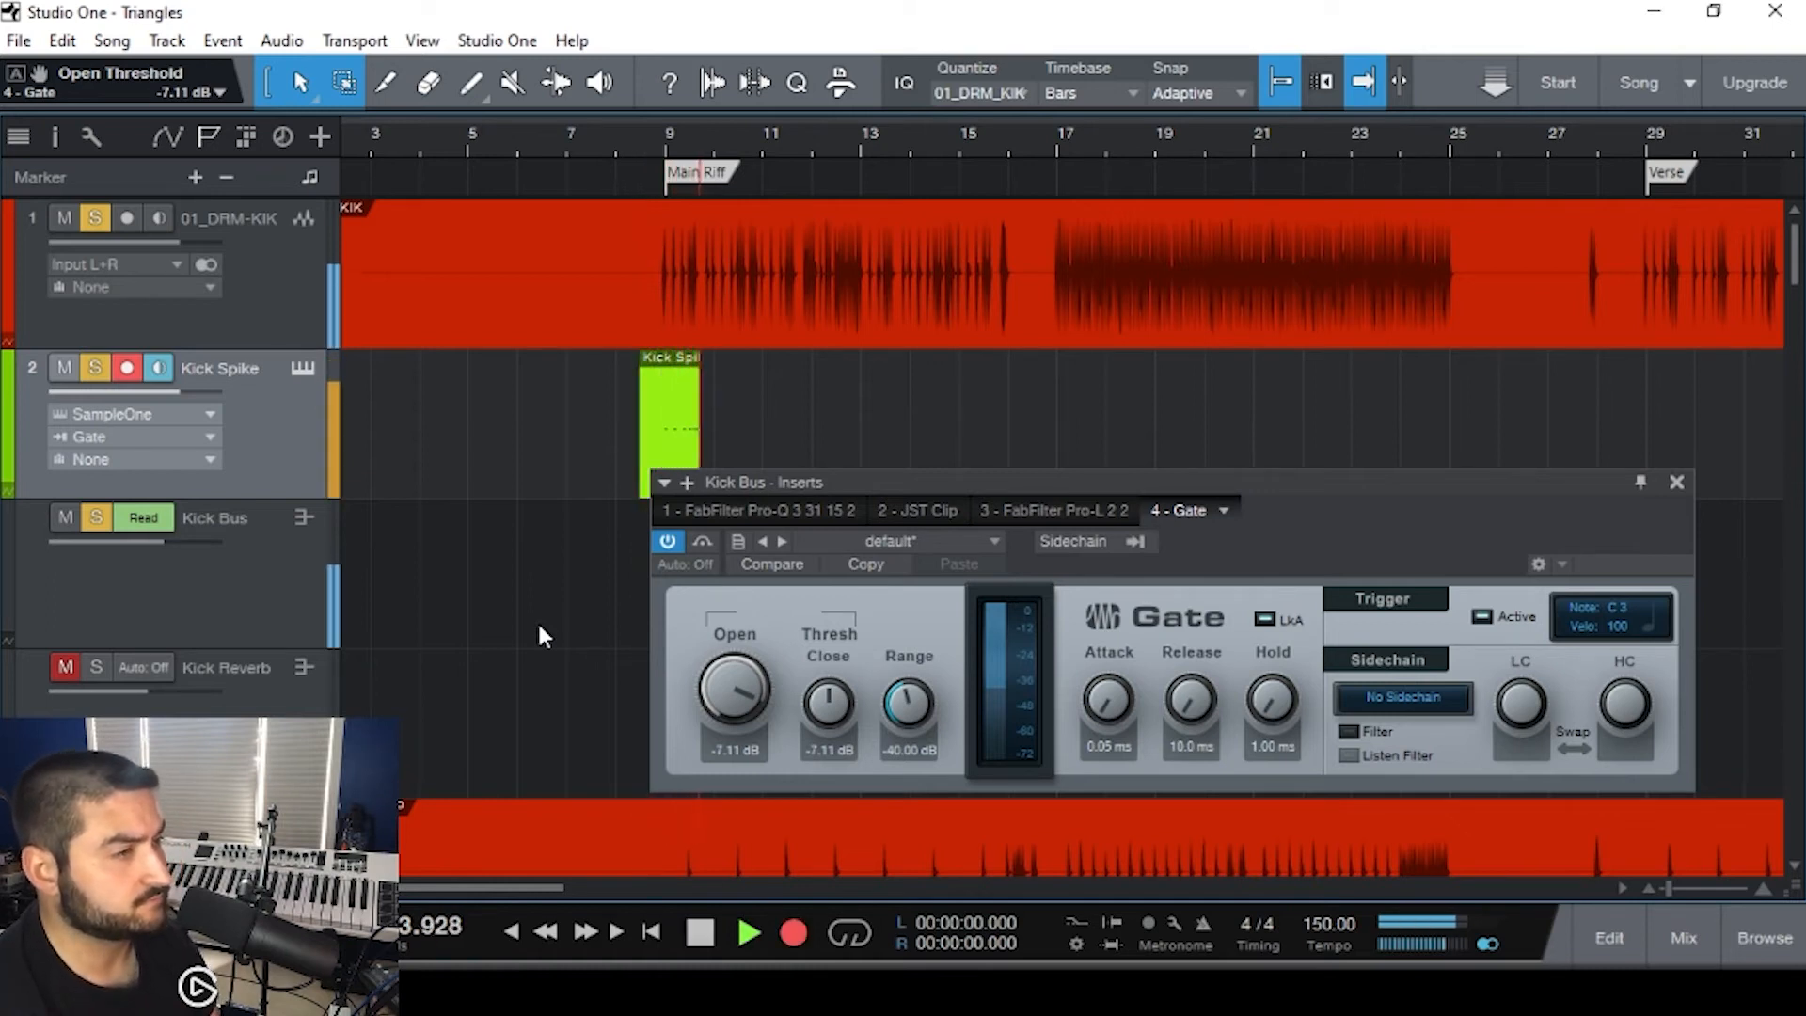
pyautogui.scroll(3, 902, 414)
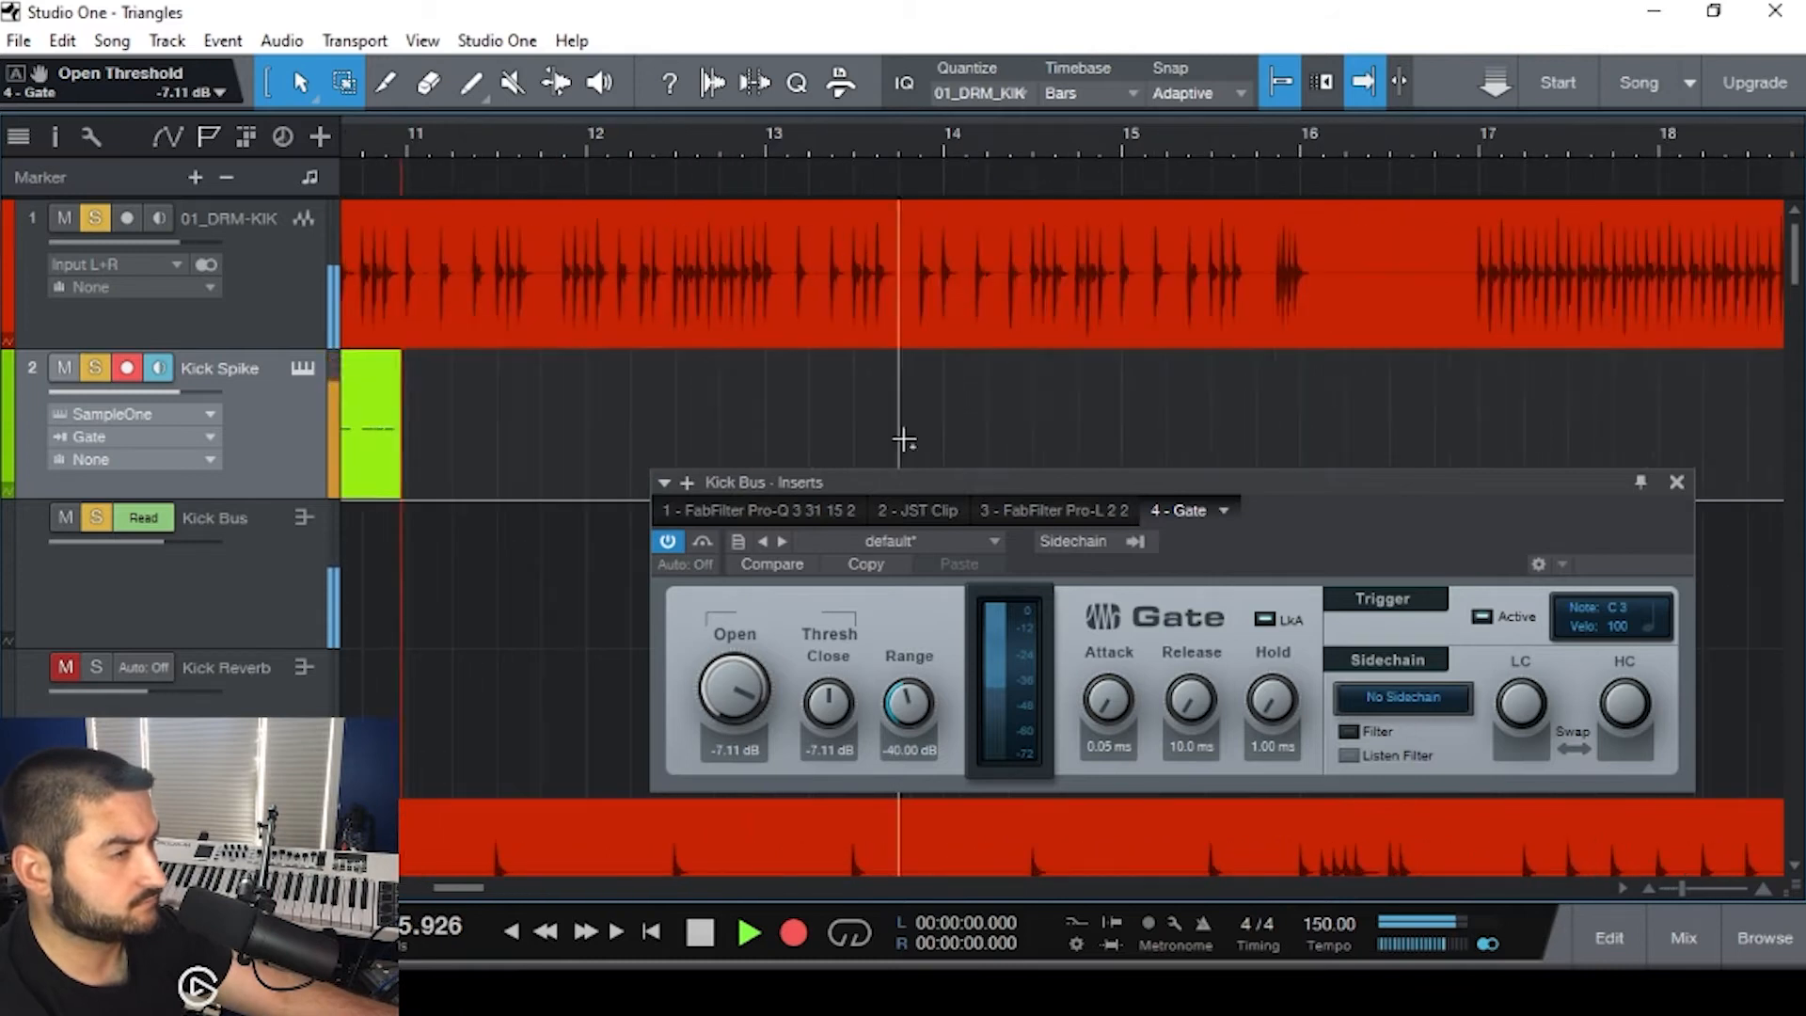
pyautogui.moveTo(913, 480); pyautogui.dragTo(816, 570)
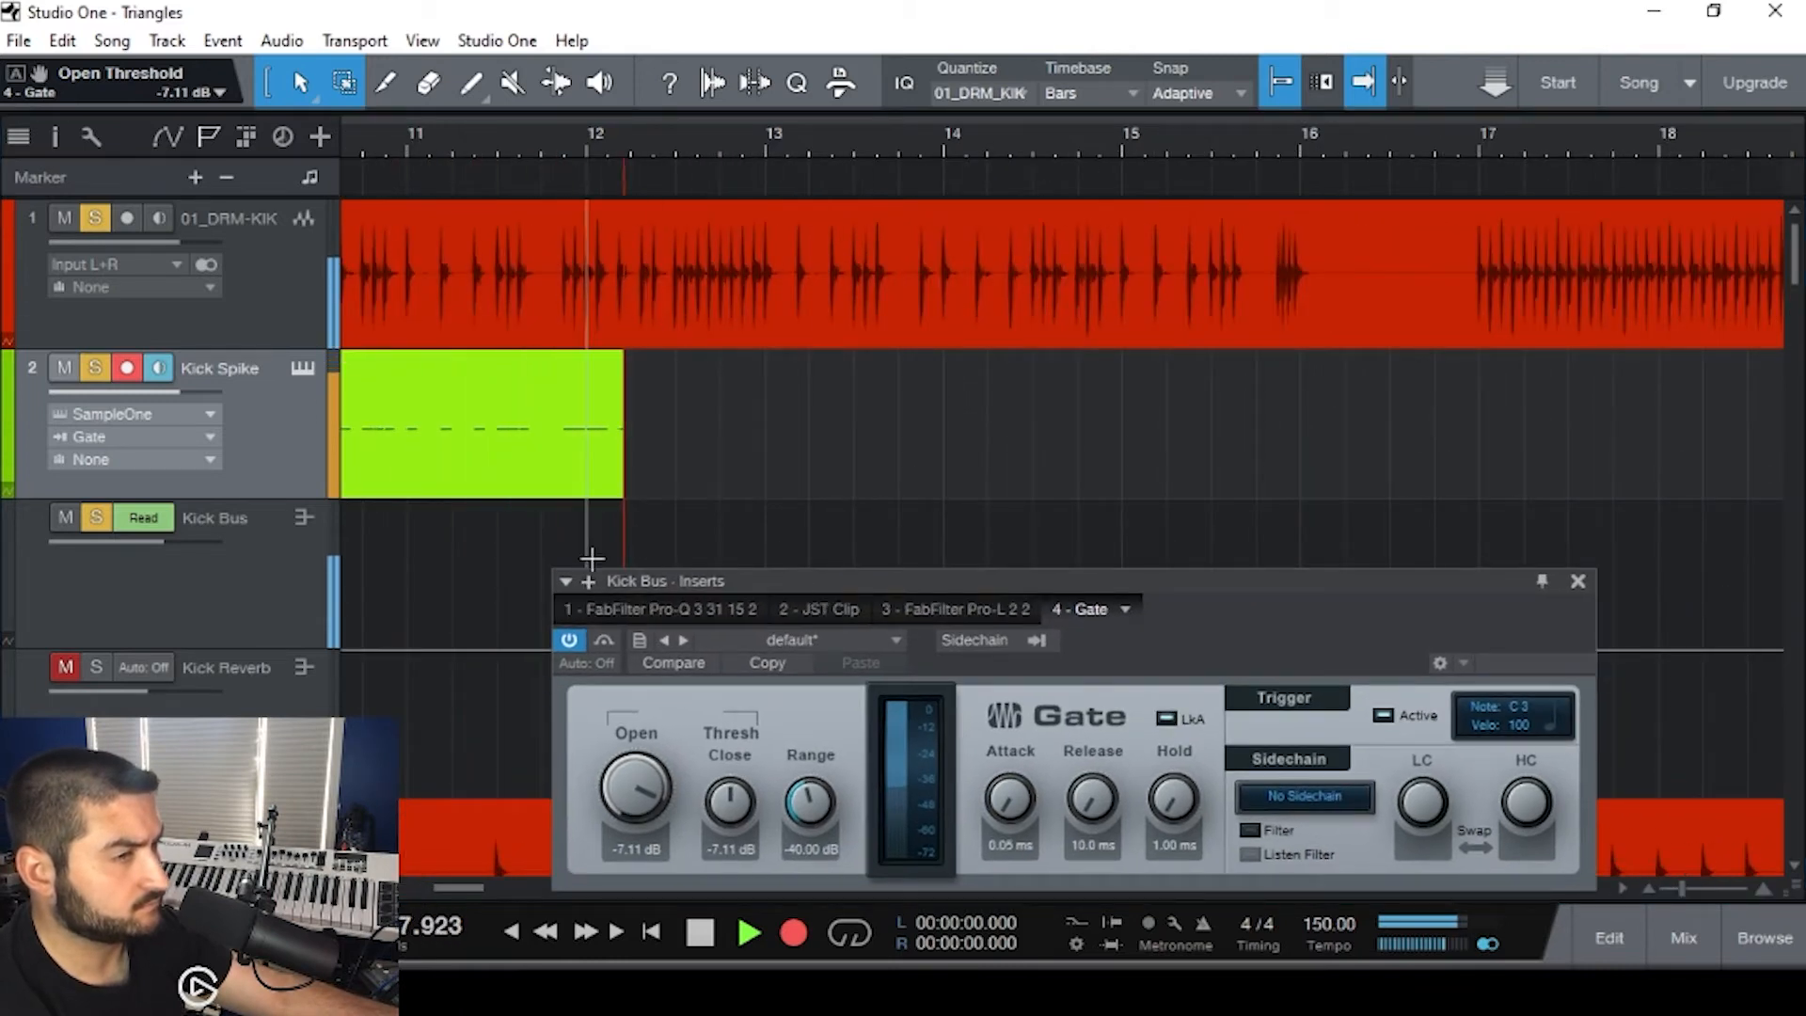
pyautogui.press('space')
# - Compare the recorded Kick Spike notes with the 01_DRM-KIK hits, and delete the recorded part
pyautogui.scroll(10, 523, 486)
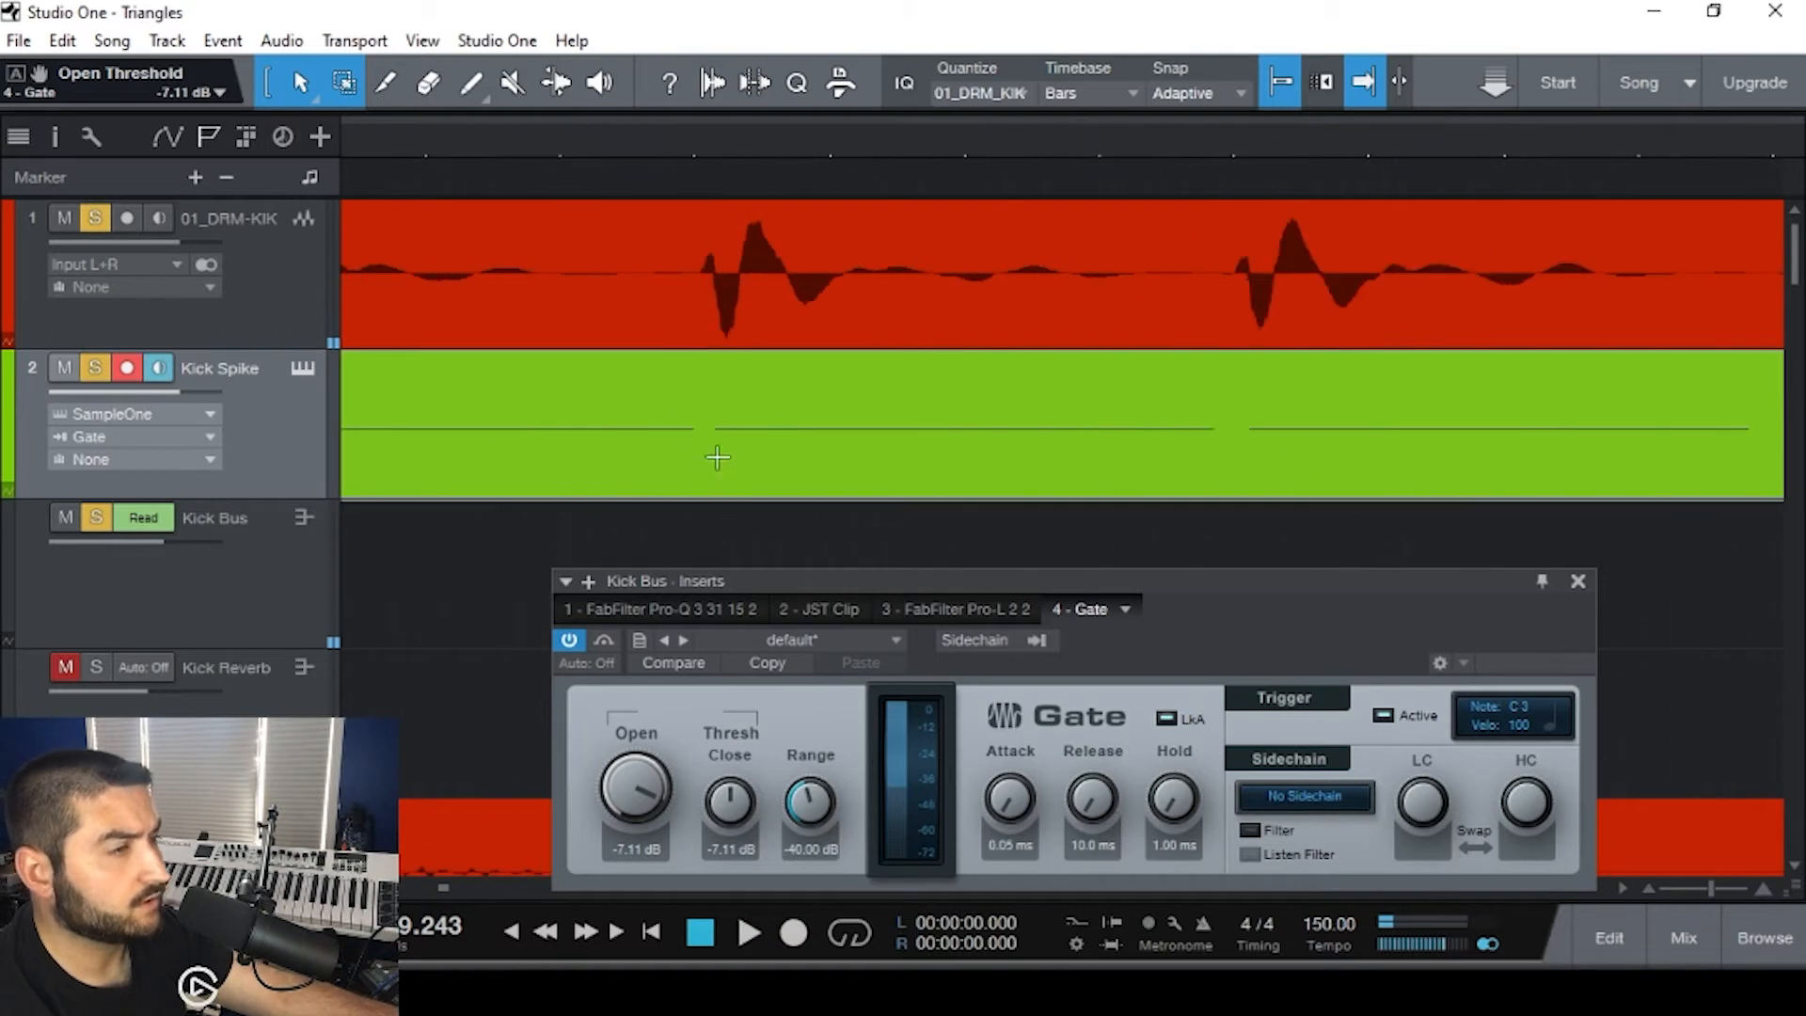
pyautogui.scroll(-10, 710, 472)
pyautogui.scroll(3, 809, 480)
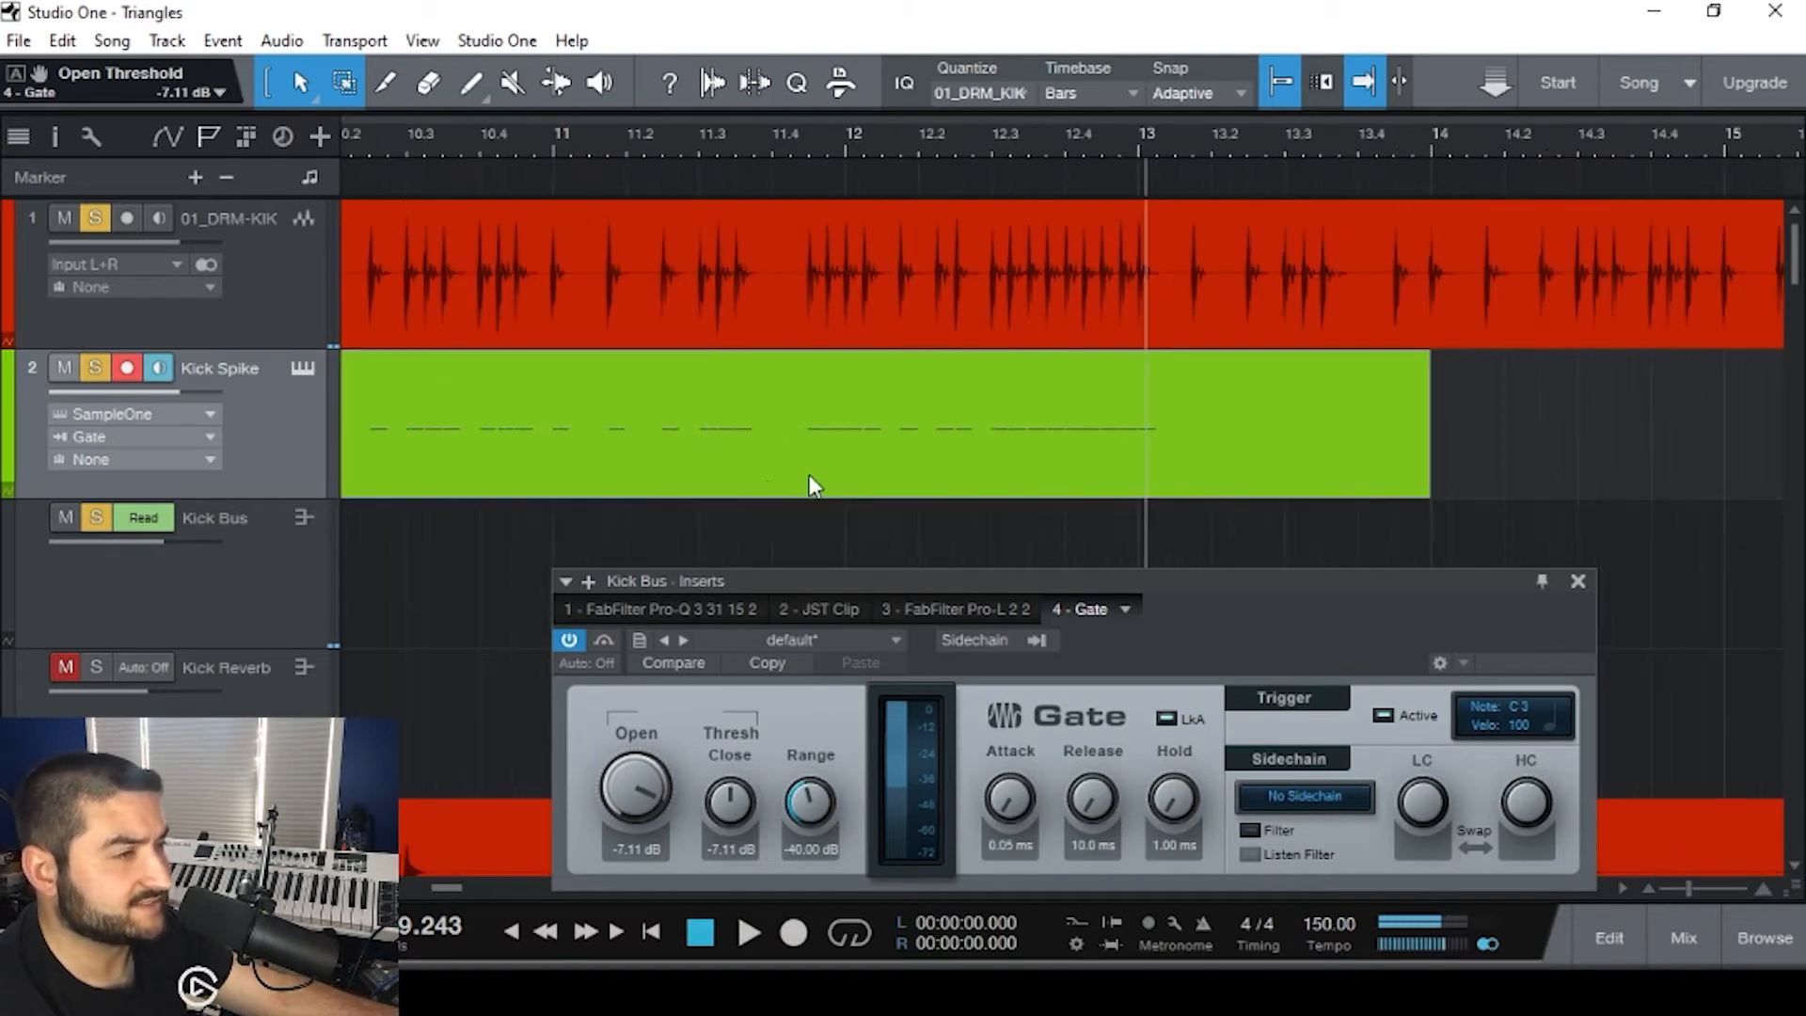
pyautogui.scroll(-4, 791, 466)
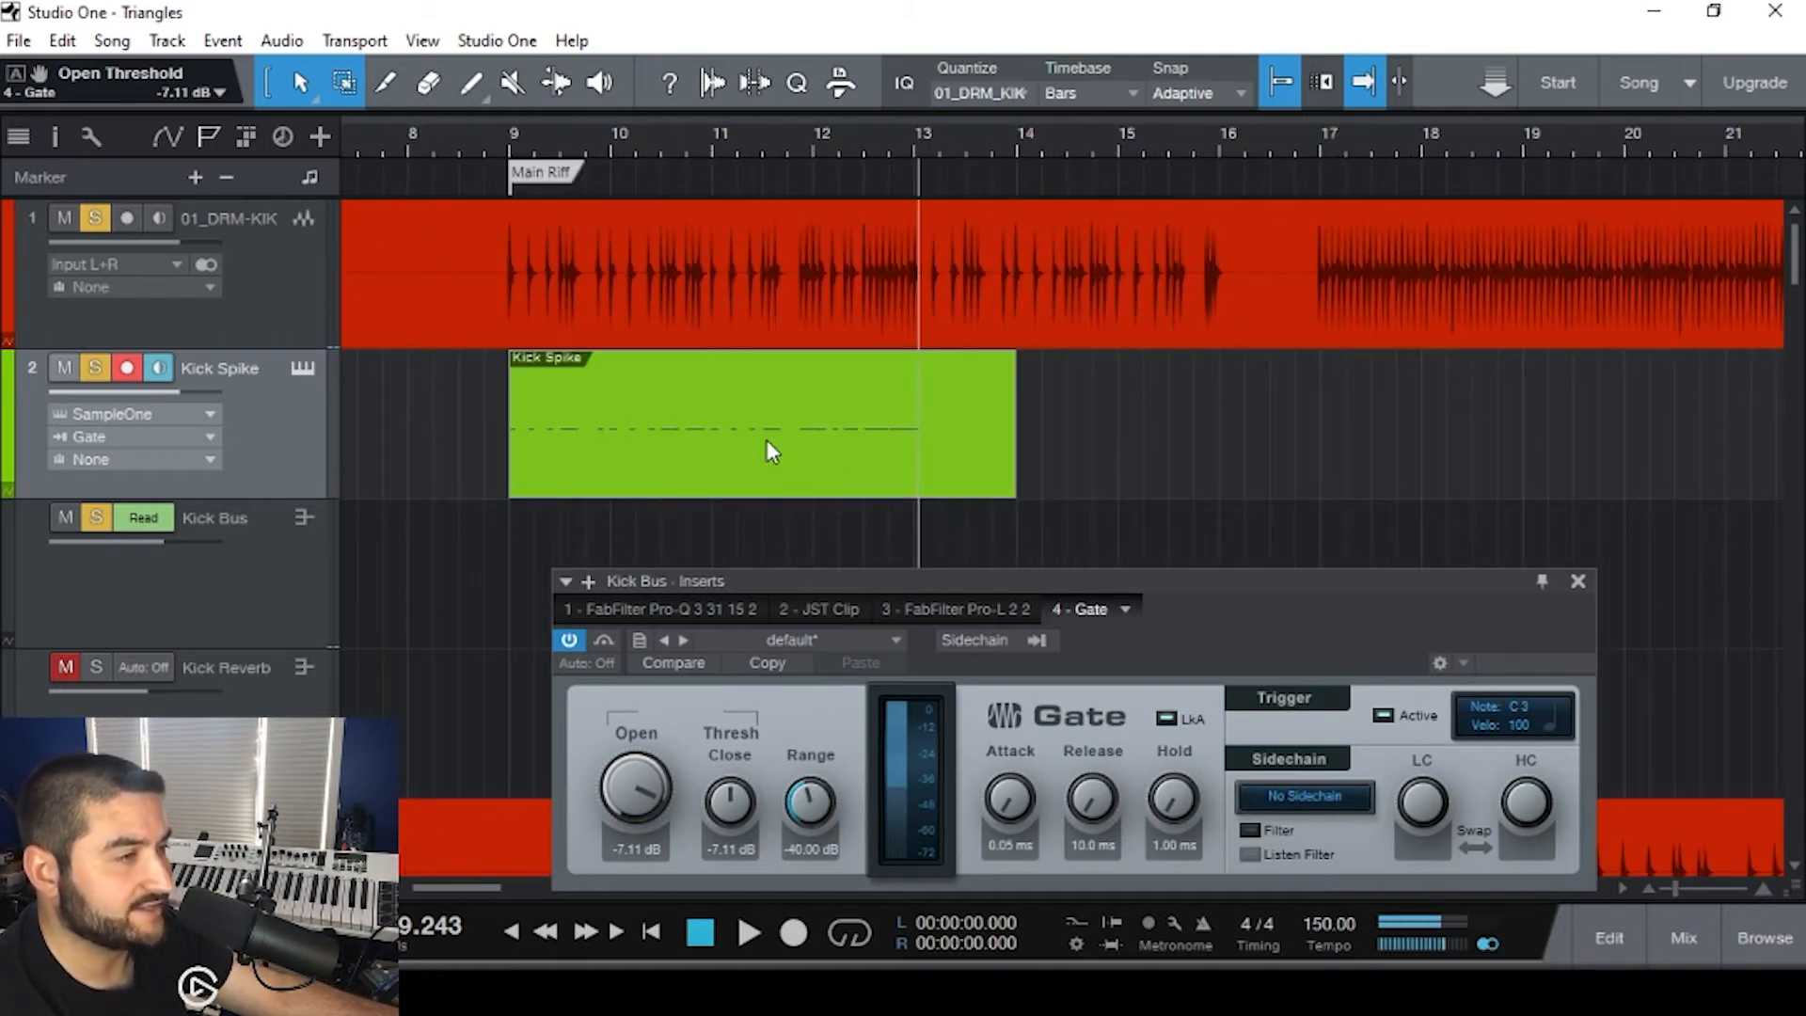
pyautogui.scroll(8, 772, 439)
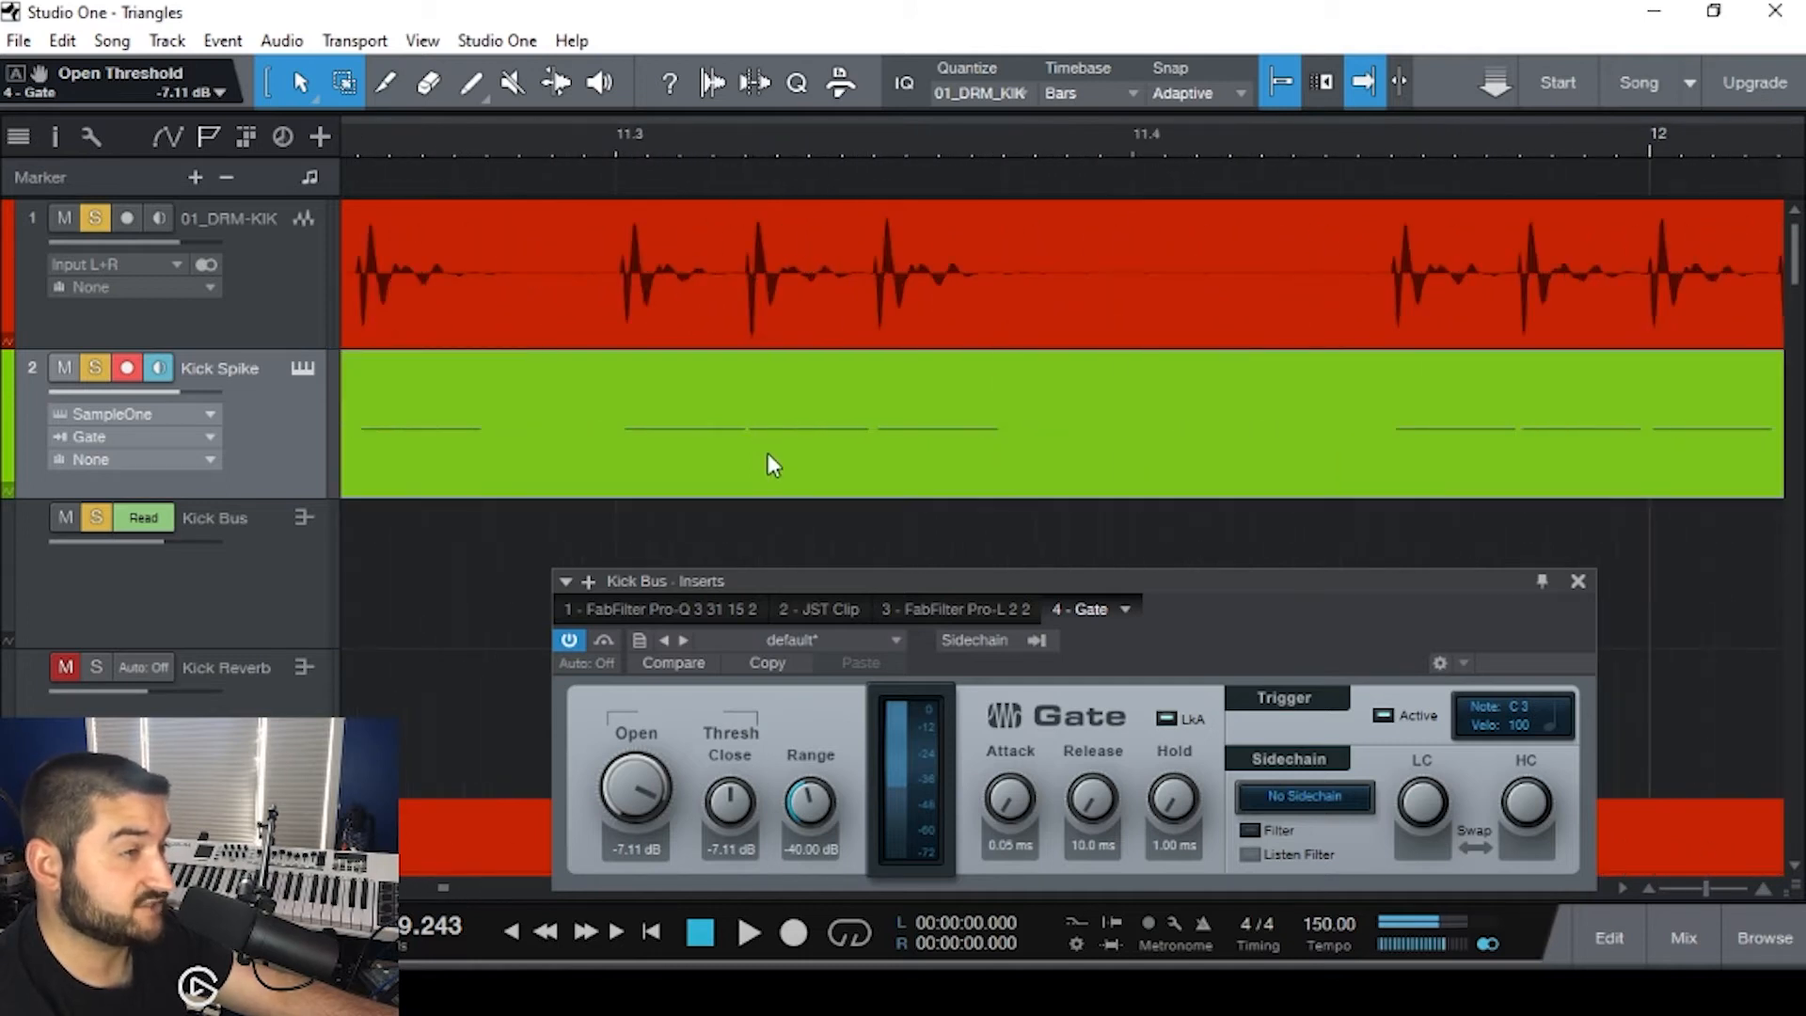
pyautogui.scroll(-10, 755, 459)
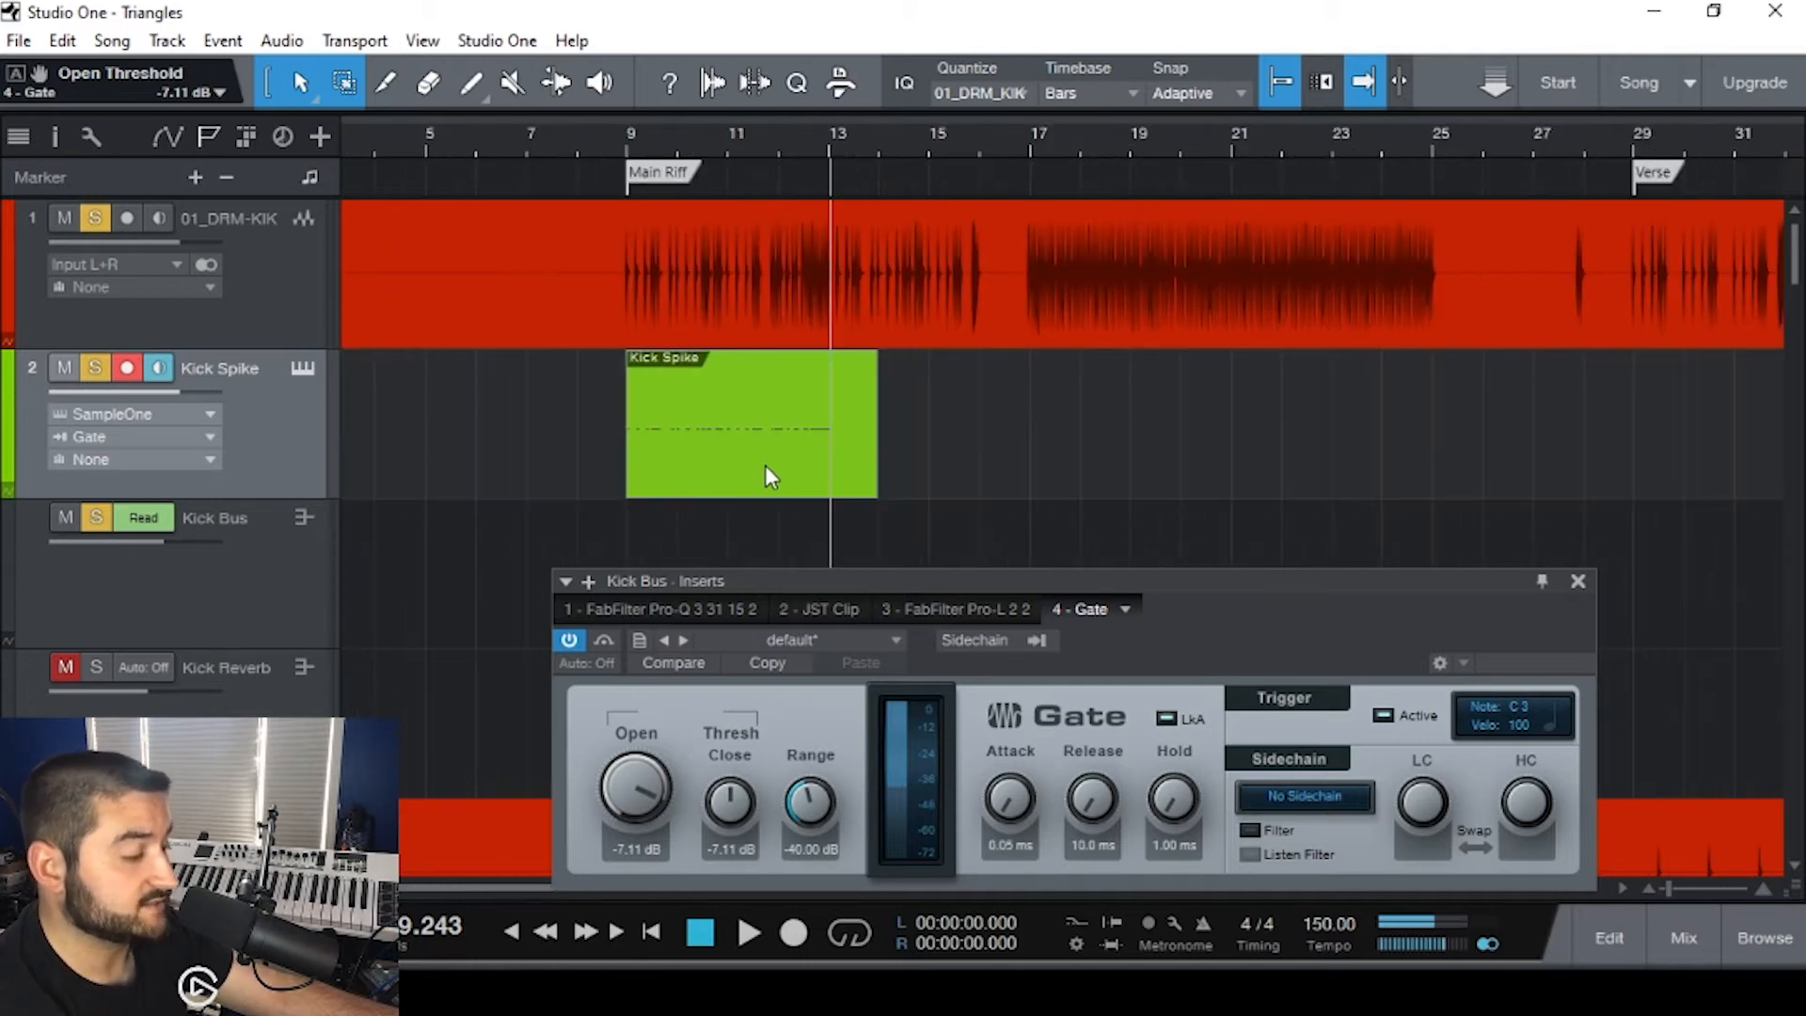
pyautogui.press('Delete')
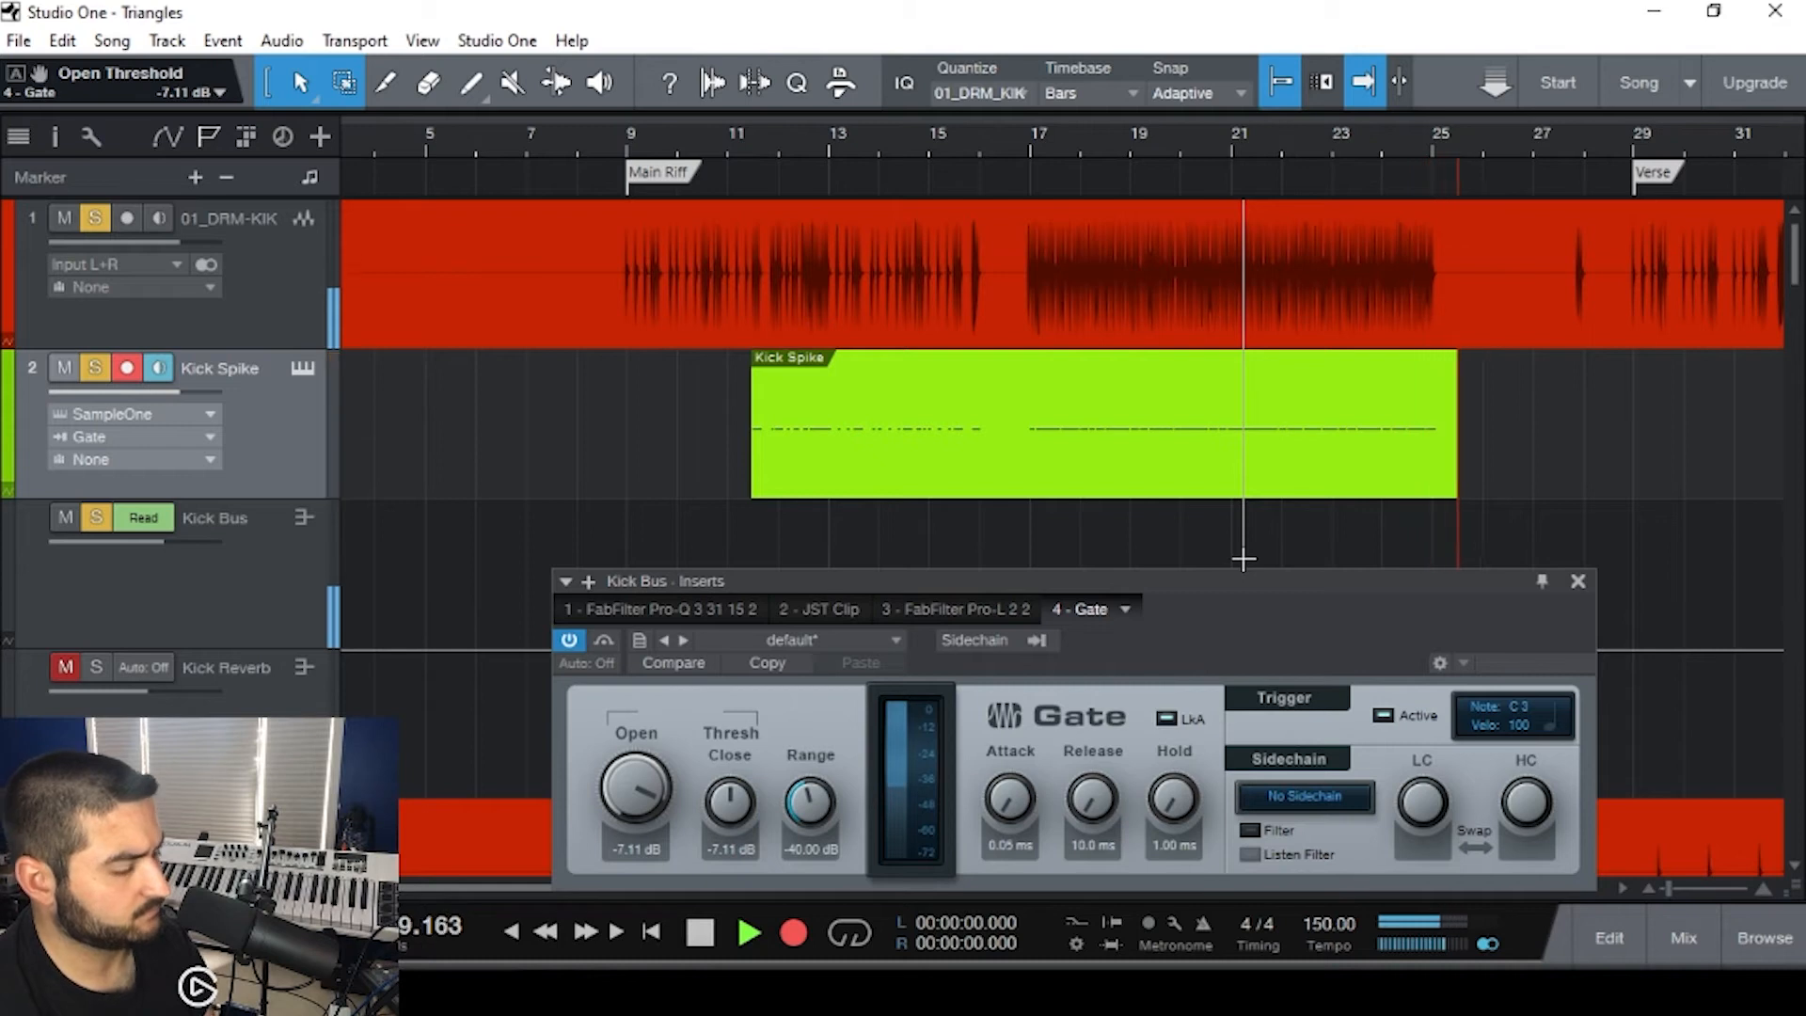
# - Record a new Kick Spike take from about bar 11 to past the three kick hits just before bar 28
pyautogui.hscroll(3, 1350, 472)
pyautogui.hscroll(2, 1353, 472)
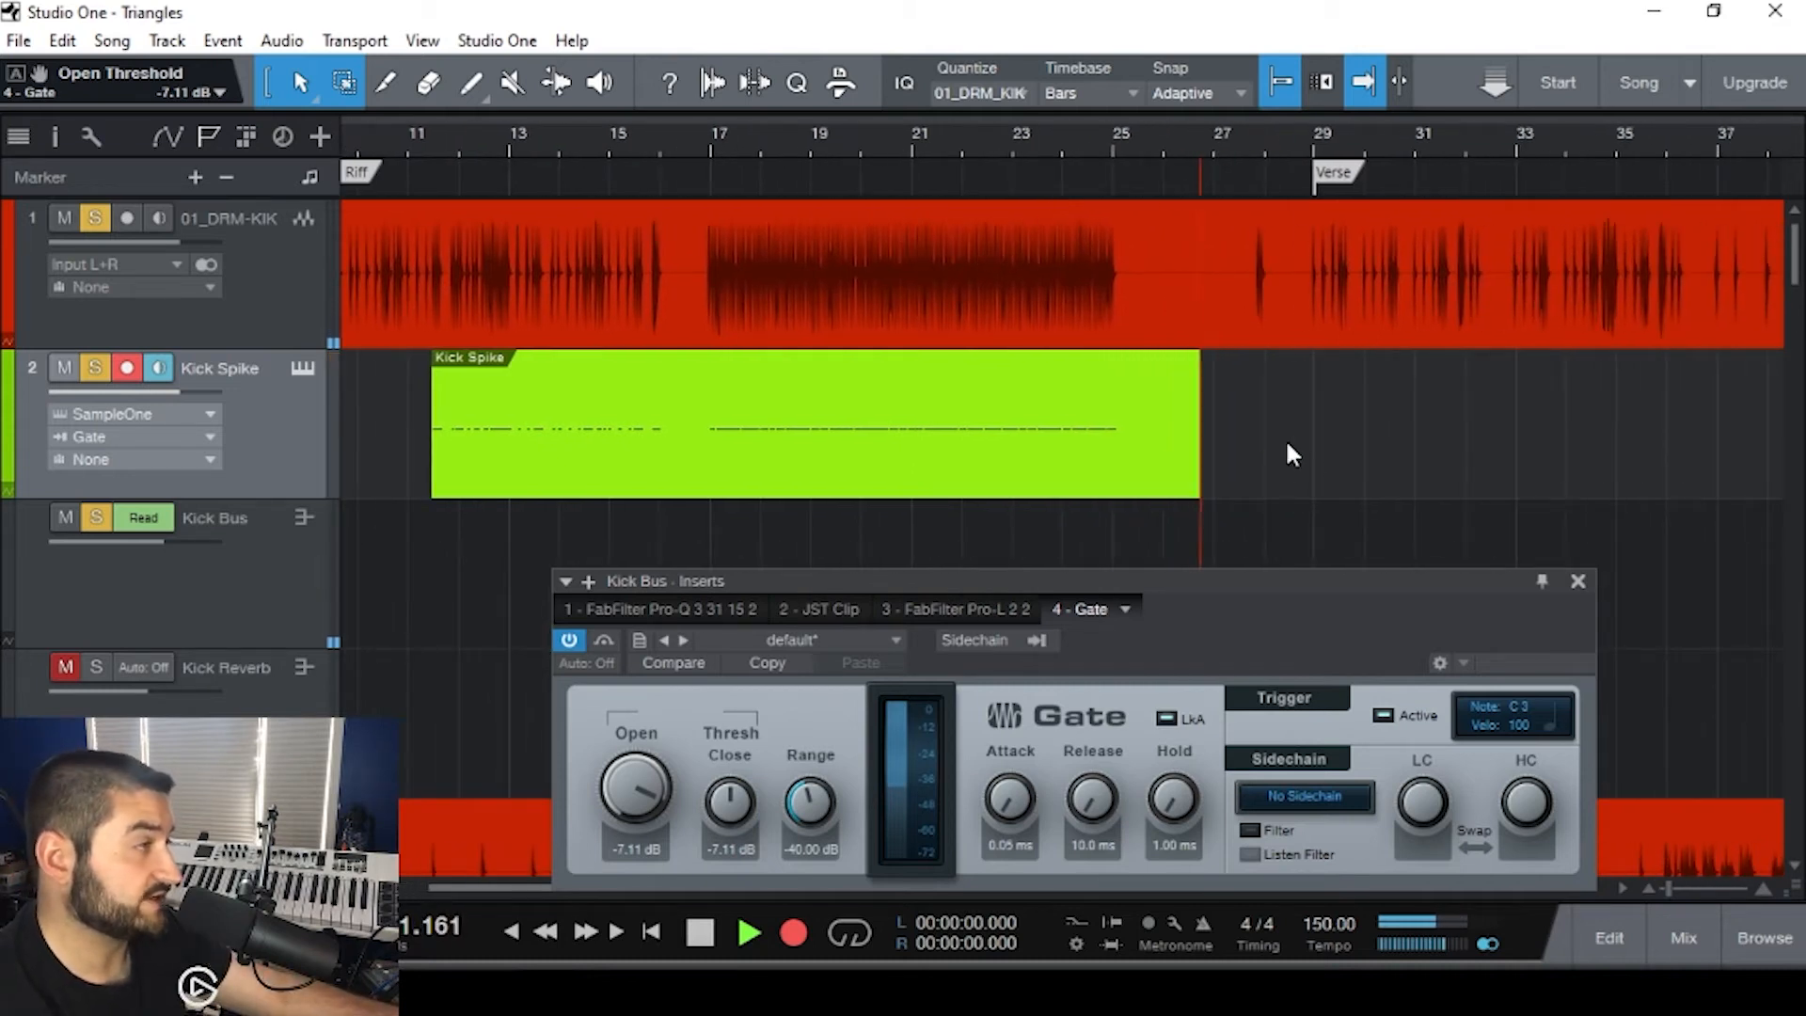
pyautogui.scroll(5, 1287, 450)
pyautogui.hscroll(3, 1287, 449)
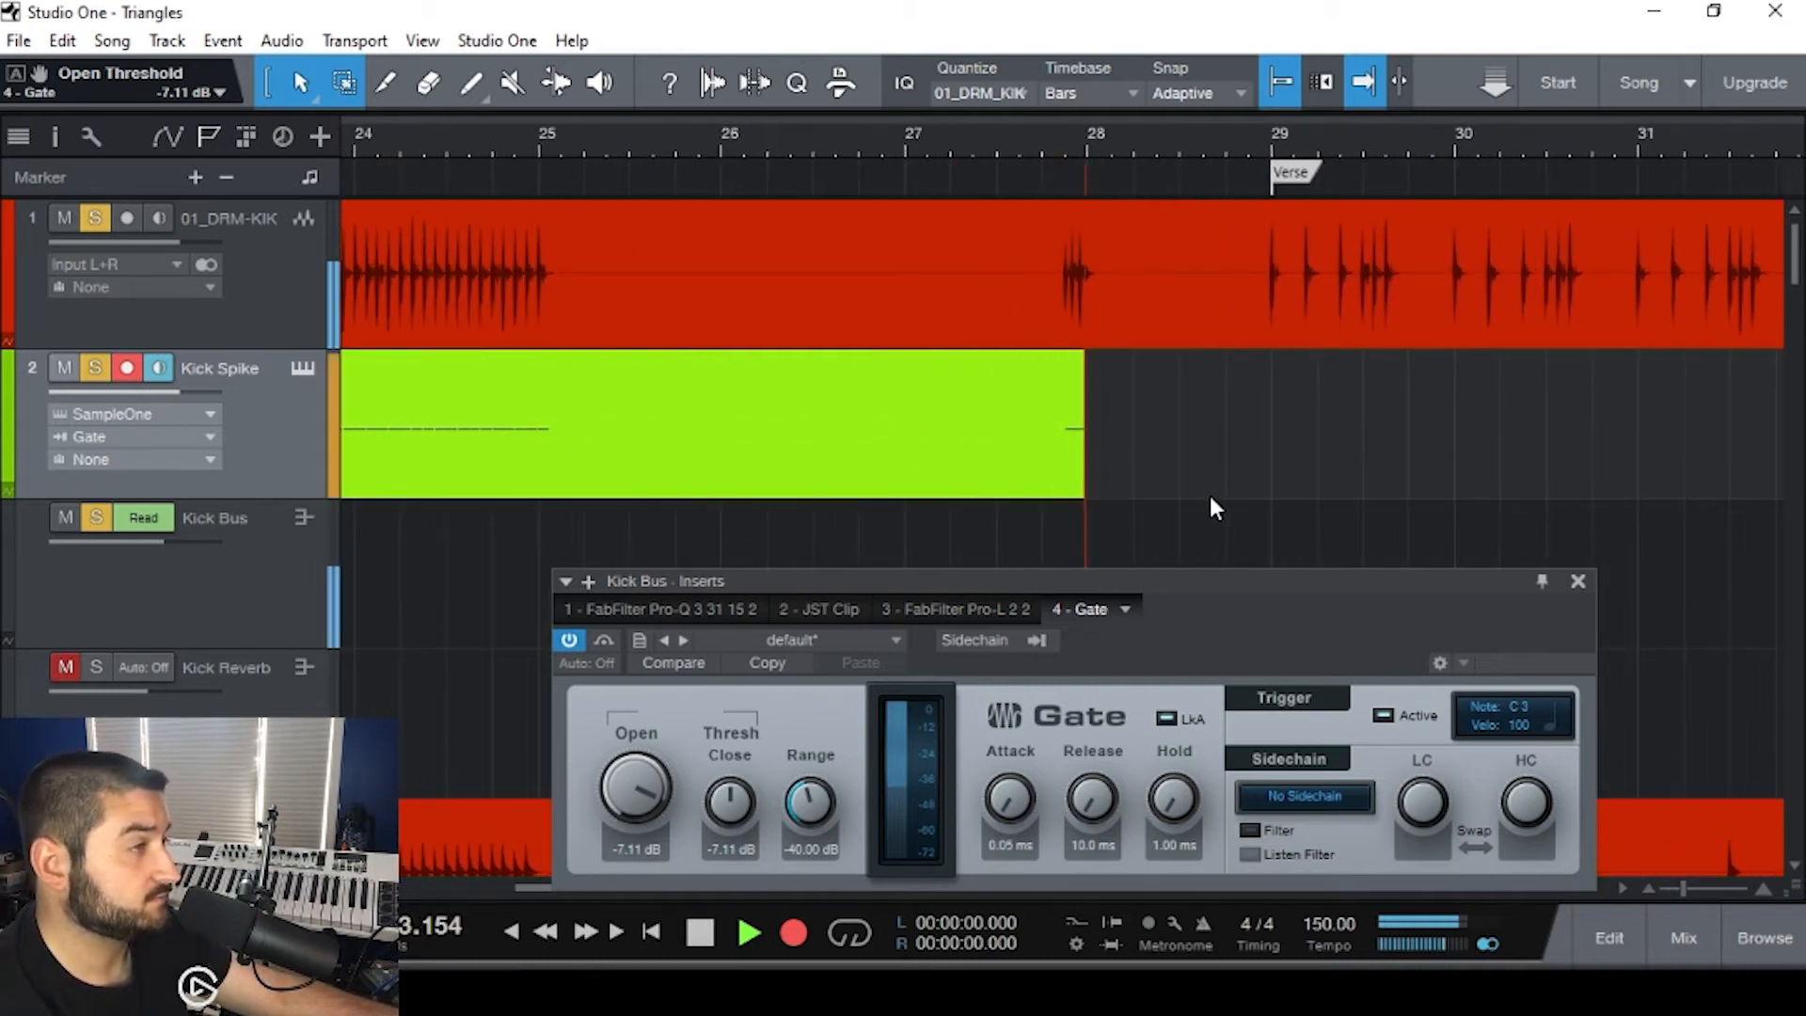
pyautogui.press('space')
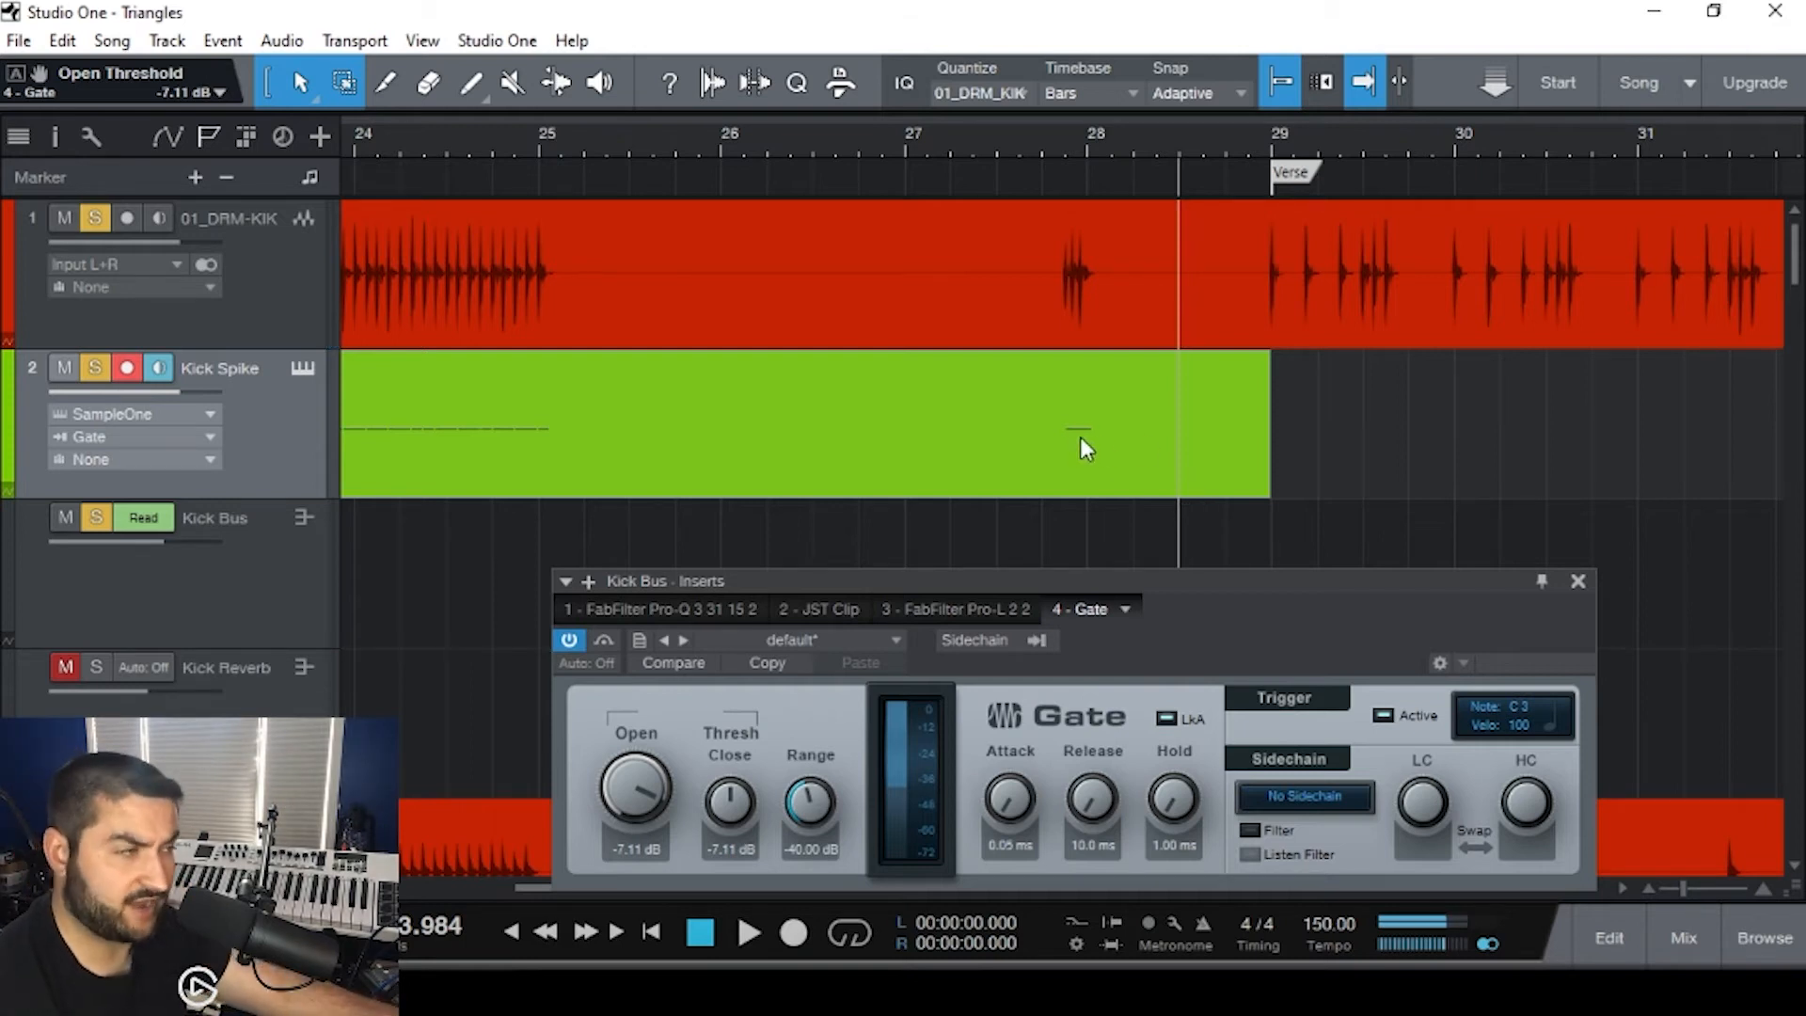
# - Close the Gate window and open the Kick Spike notes just before bar 28 in the note editor
pyautogui.scroll(8, 1082, 452)
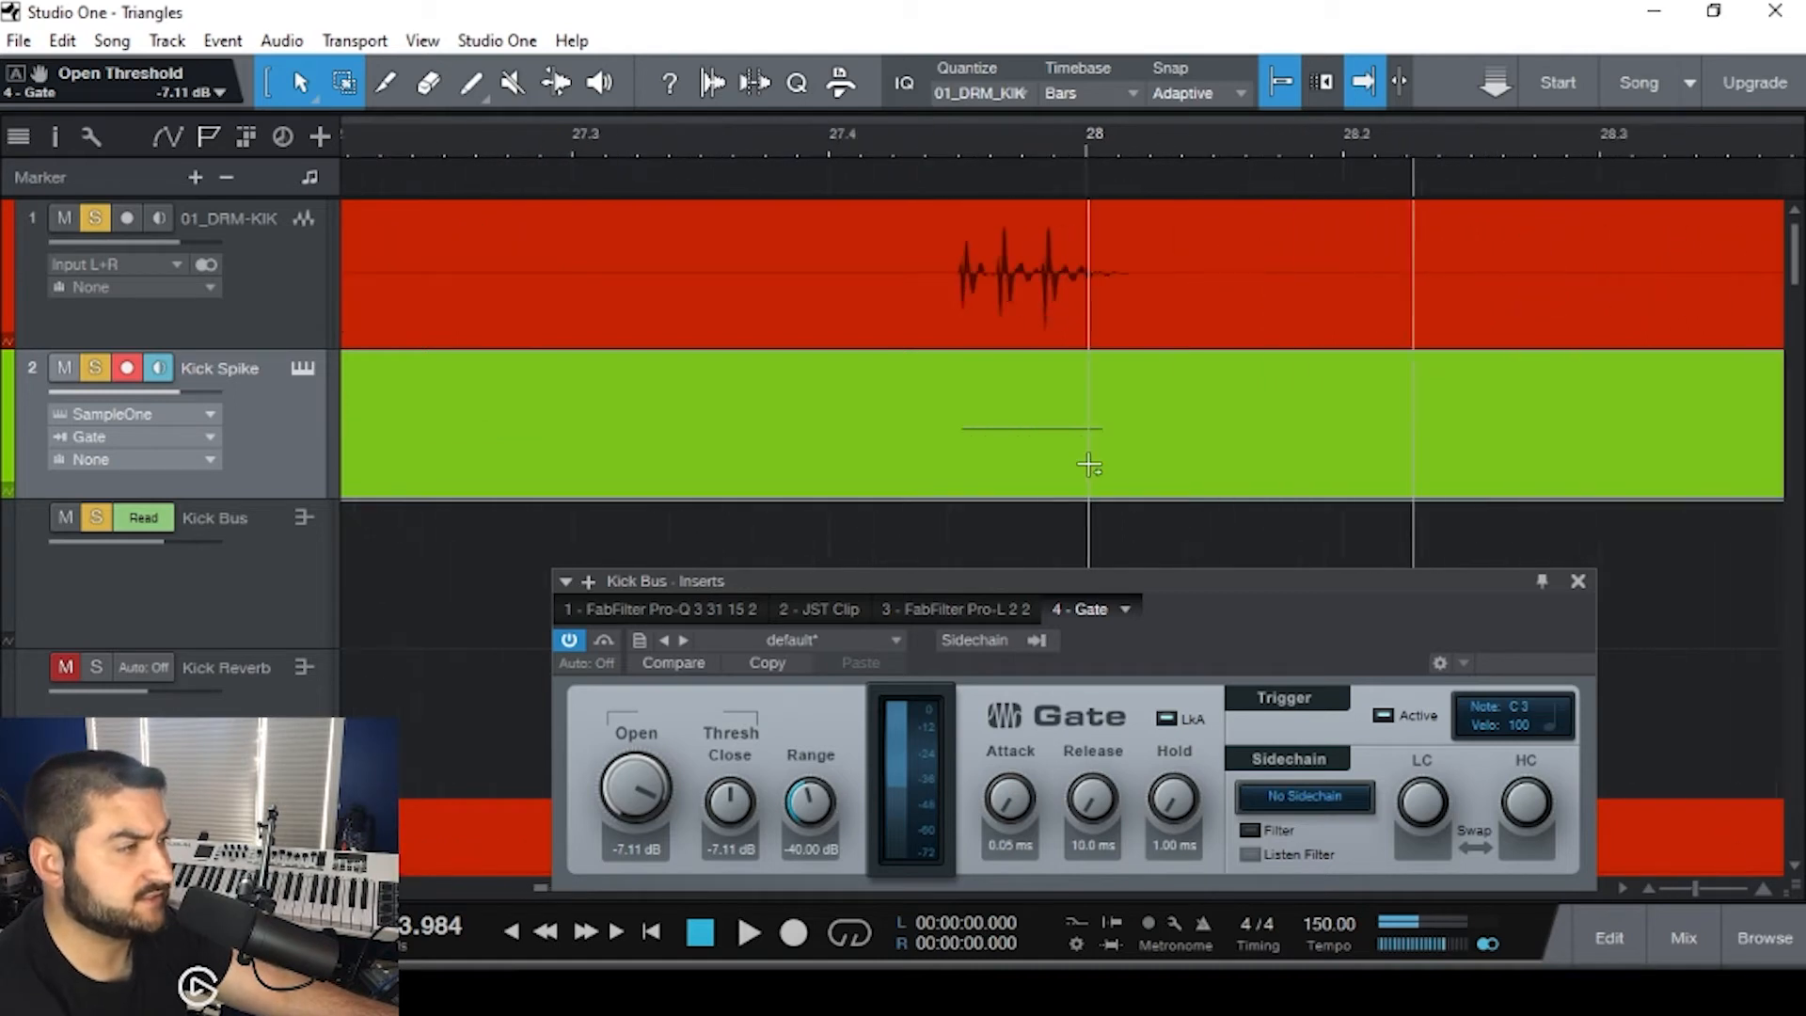
pyautogui.scroll(-4, 973, 472)
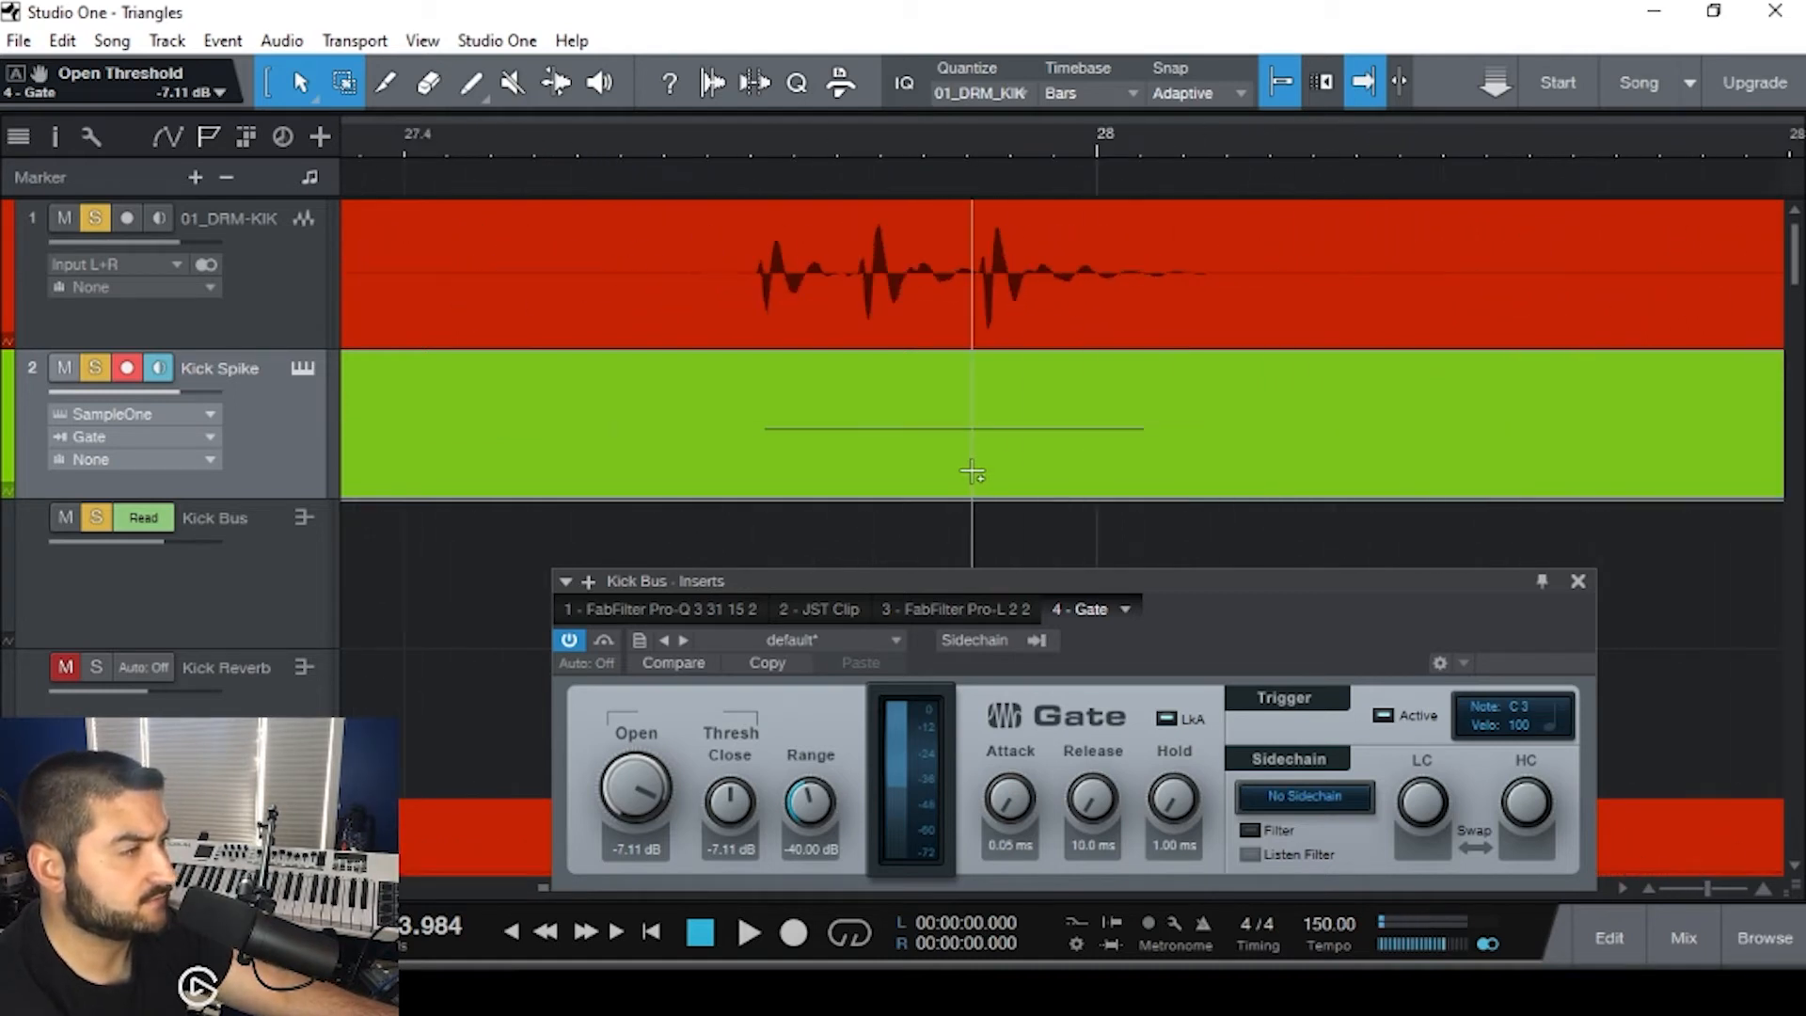
pyautogui.click(1578, 581)
pyautogui.doubleClick(974, 473)
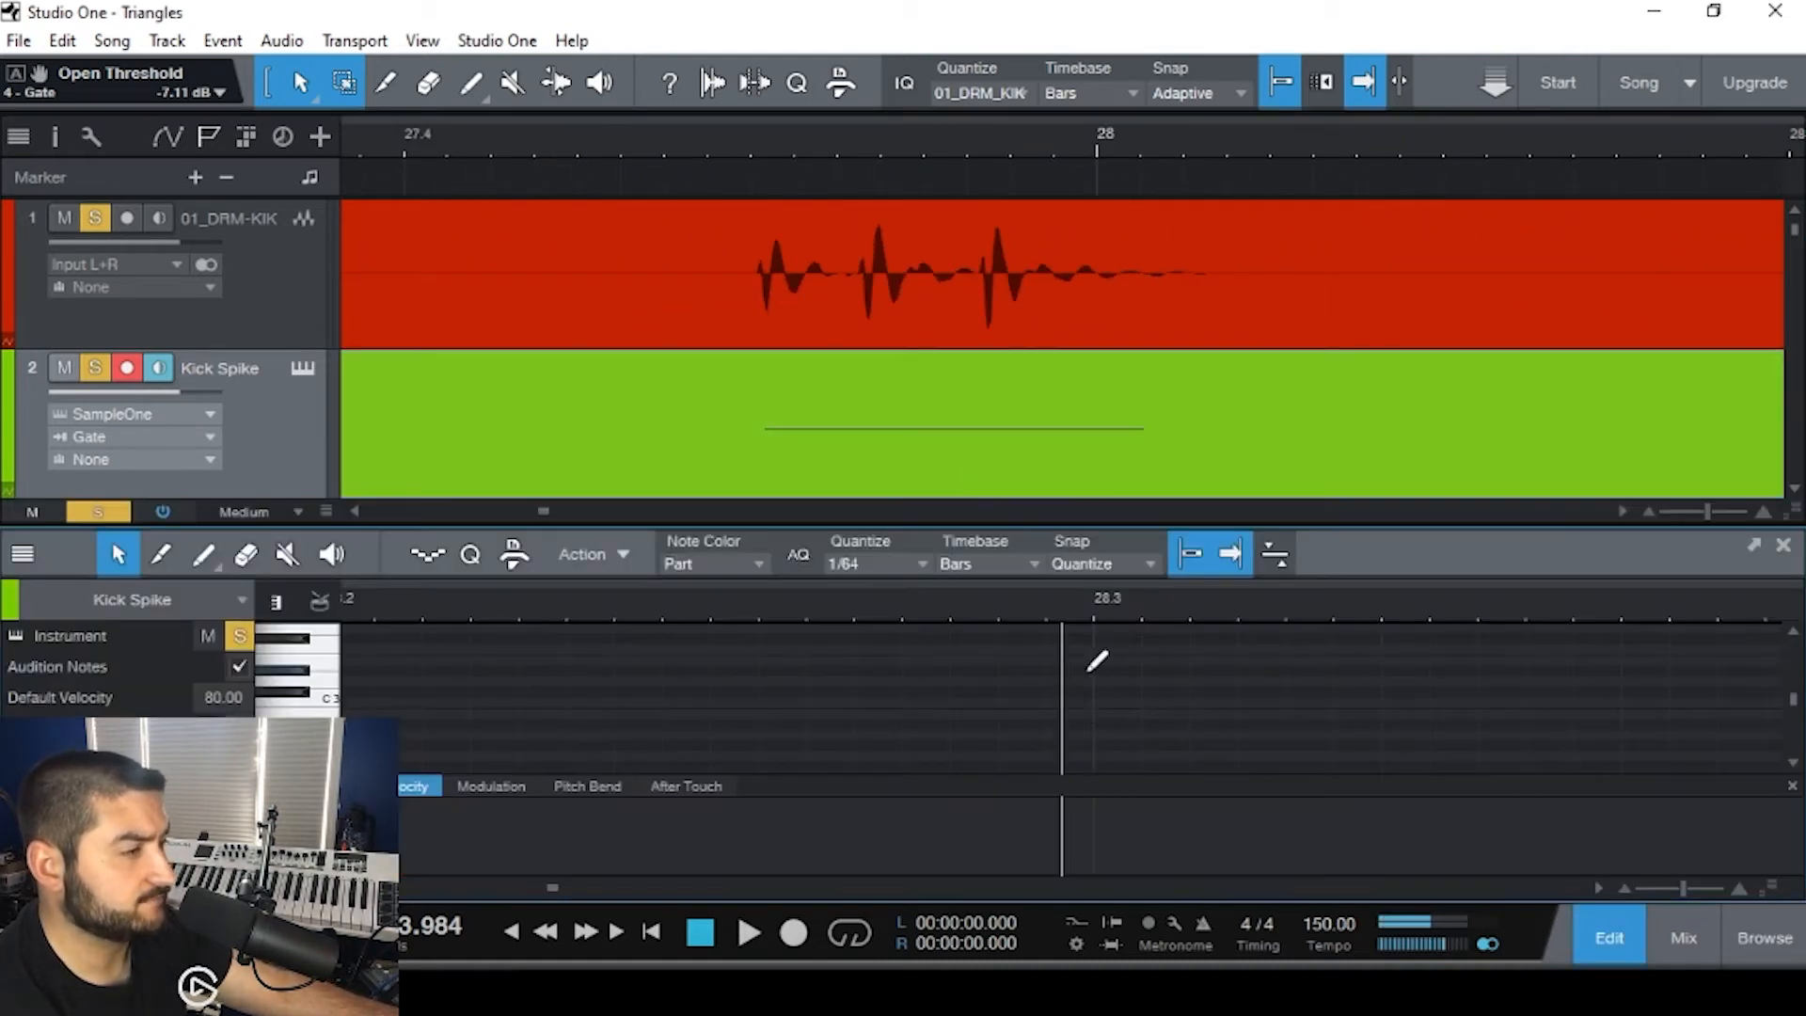
pyautogui.scroll(10, 1041, 737)
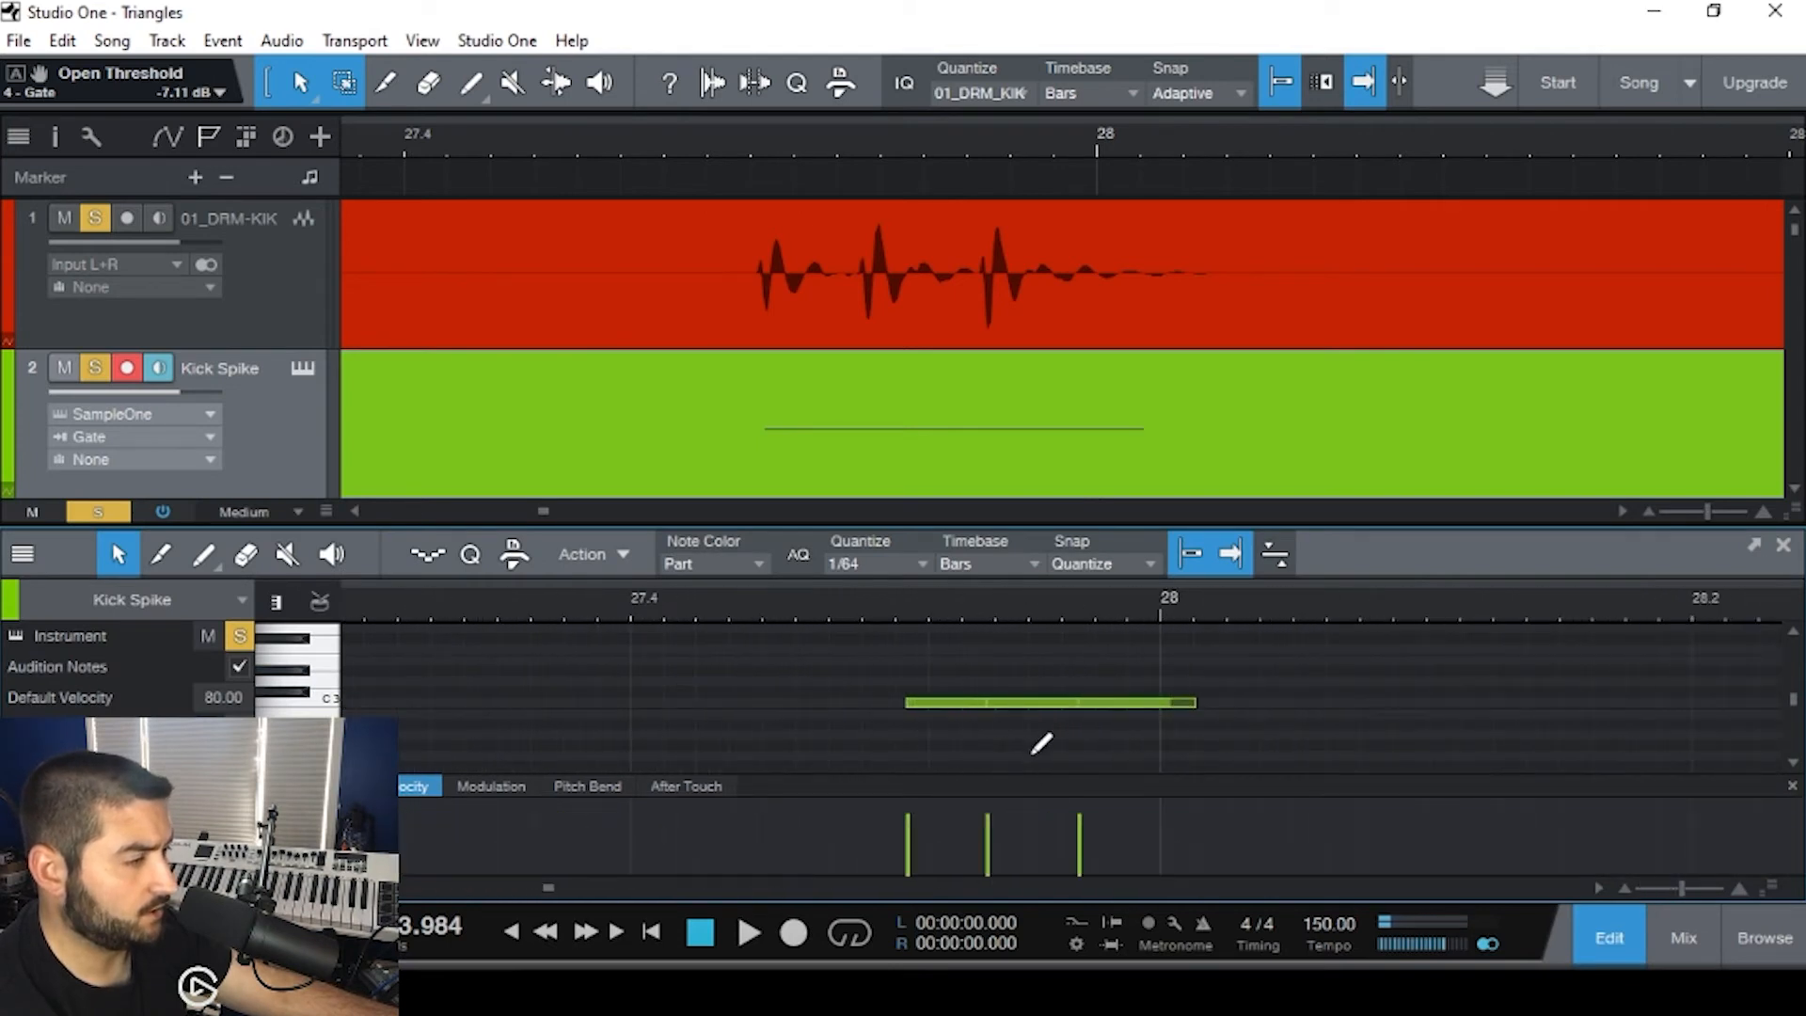
pyautogui.hscroll(-2, 1024, 761)
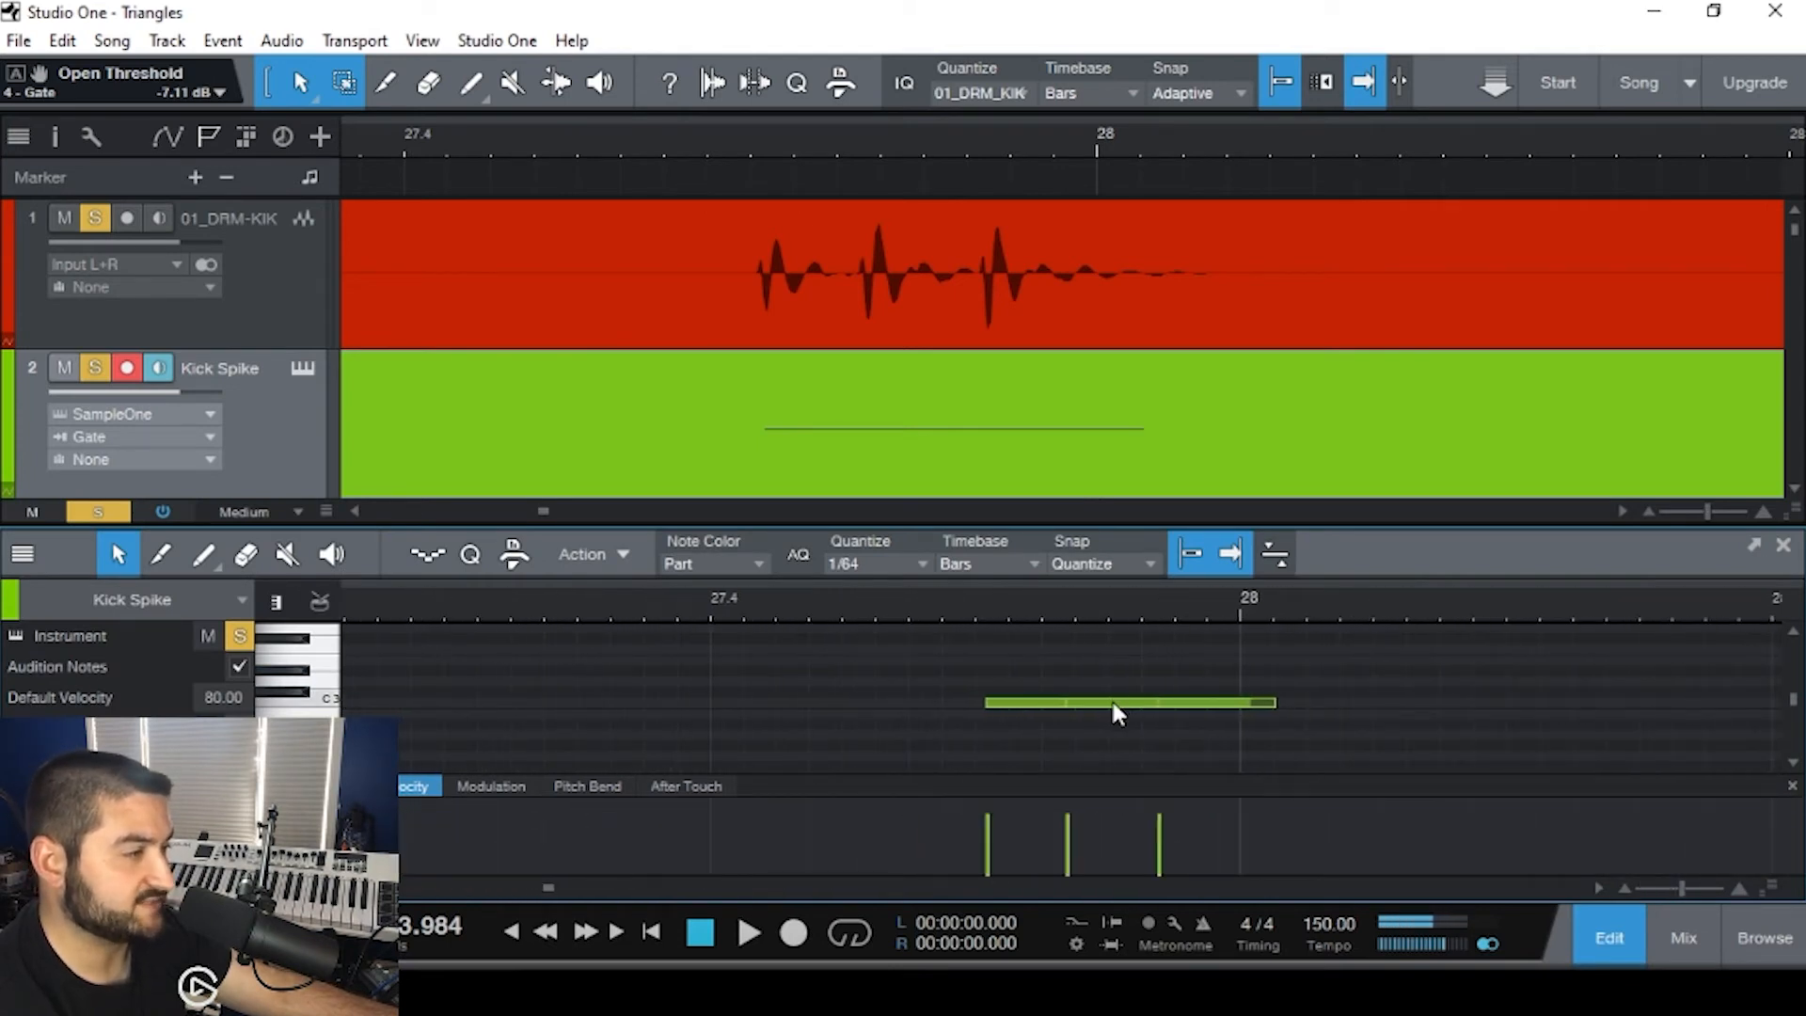
# - Spread the three overlapping notes before bar 28 onto separate pitches and shorten them together to 0.0.0.31
pyautogui.moveTo(1117, 713); pyautogui.dragTo(1198, 738)
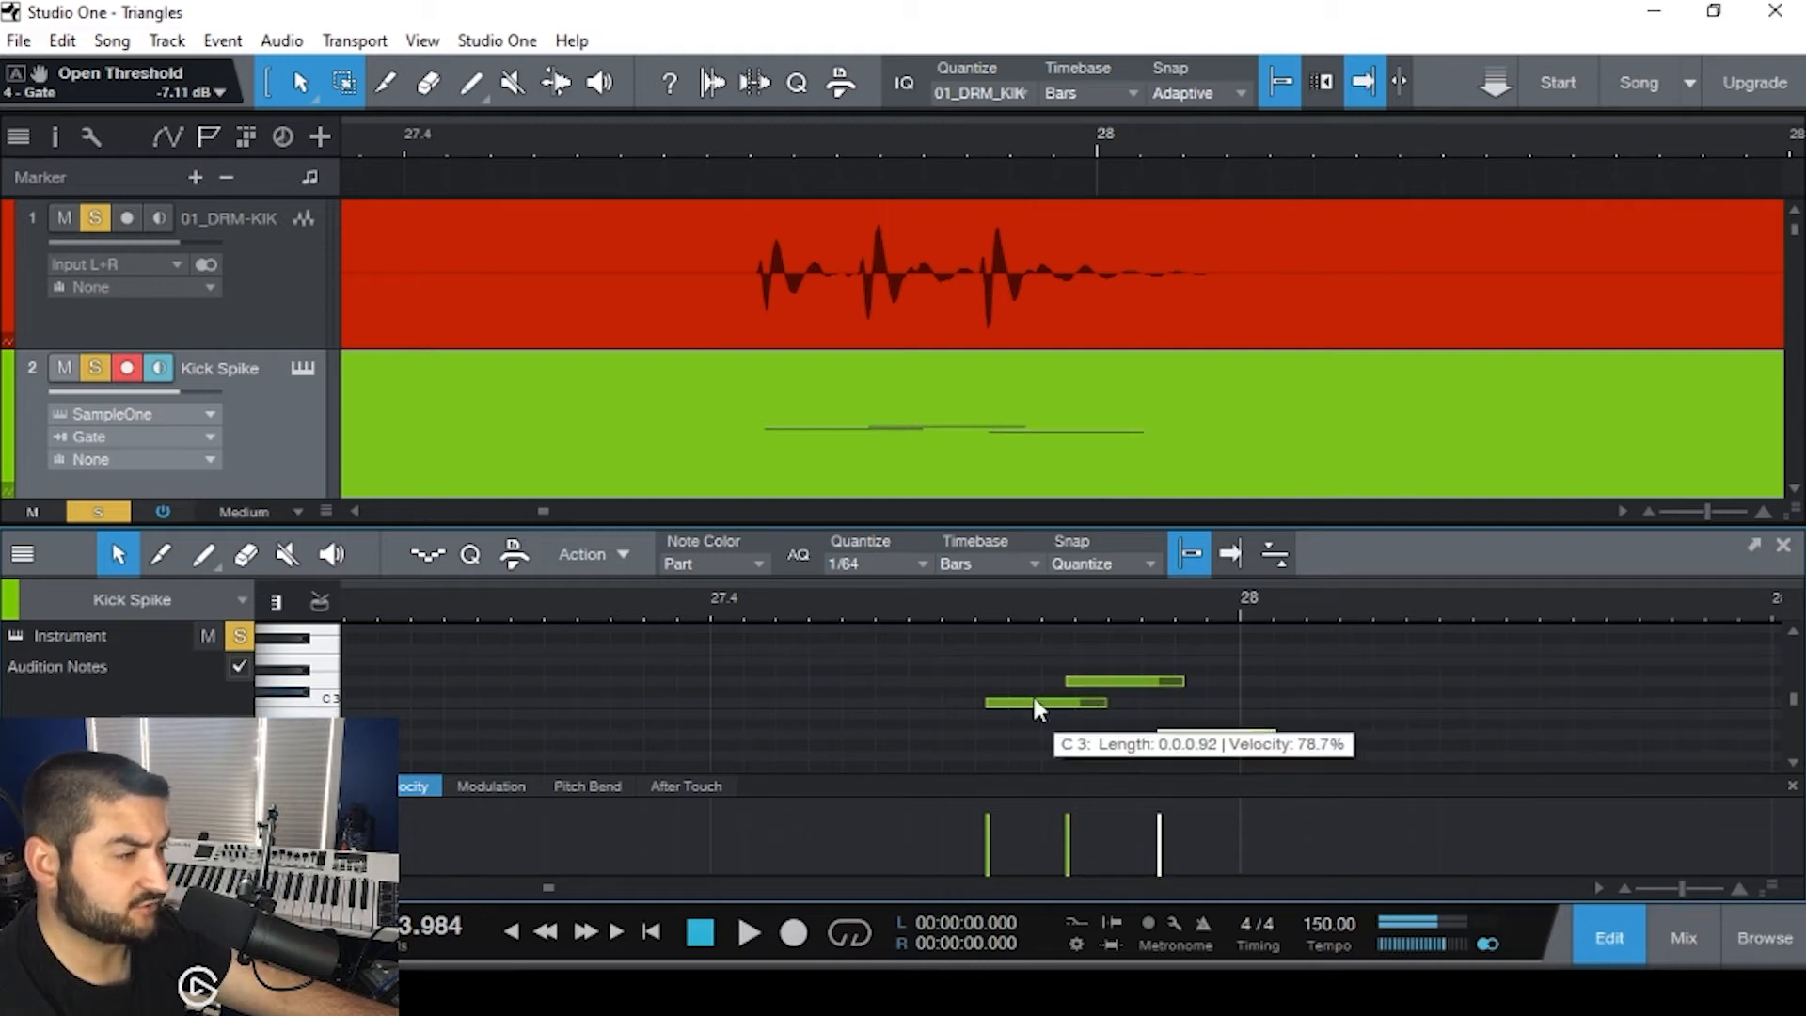
pyautogui.moveTo(1216, 767); pyautogui.dragTo(1071, 668)
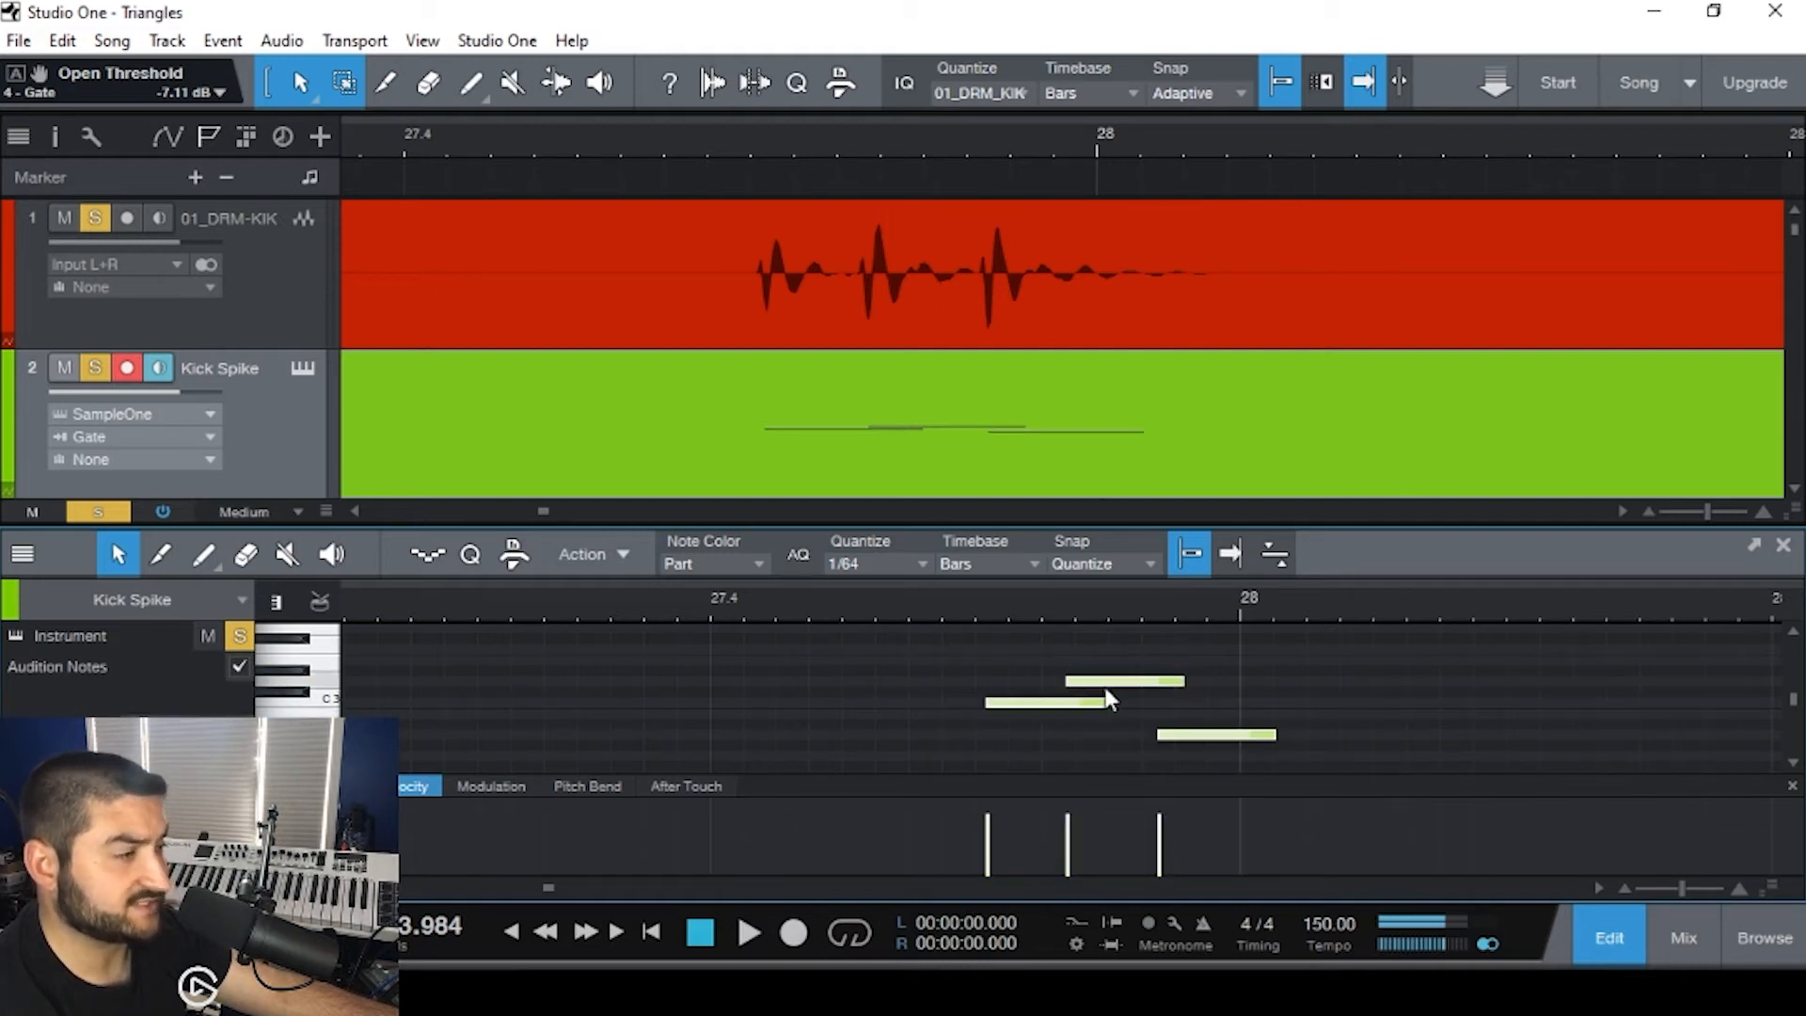
pyautogui.click(1180, 683)
pyautogui.moveTo(1236, 761); pyautogui.dragTo(1074, 674)
pyautogui.moveTo(1182, 681); pyautogui.dragTo(1122, 677)
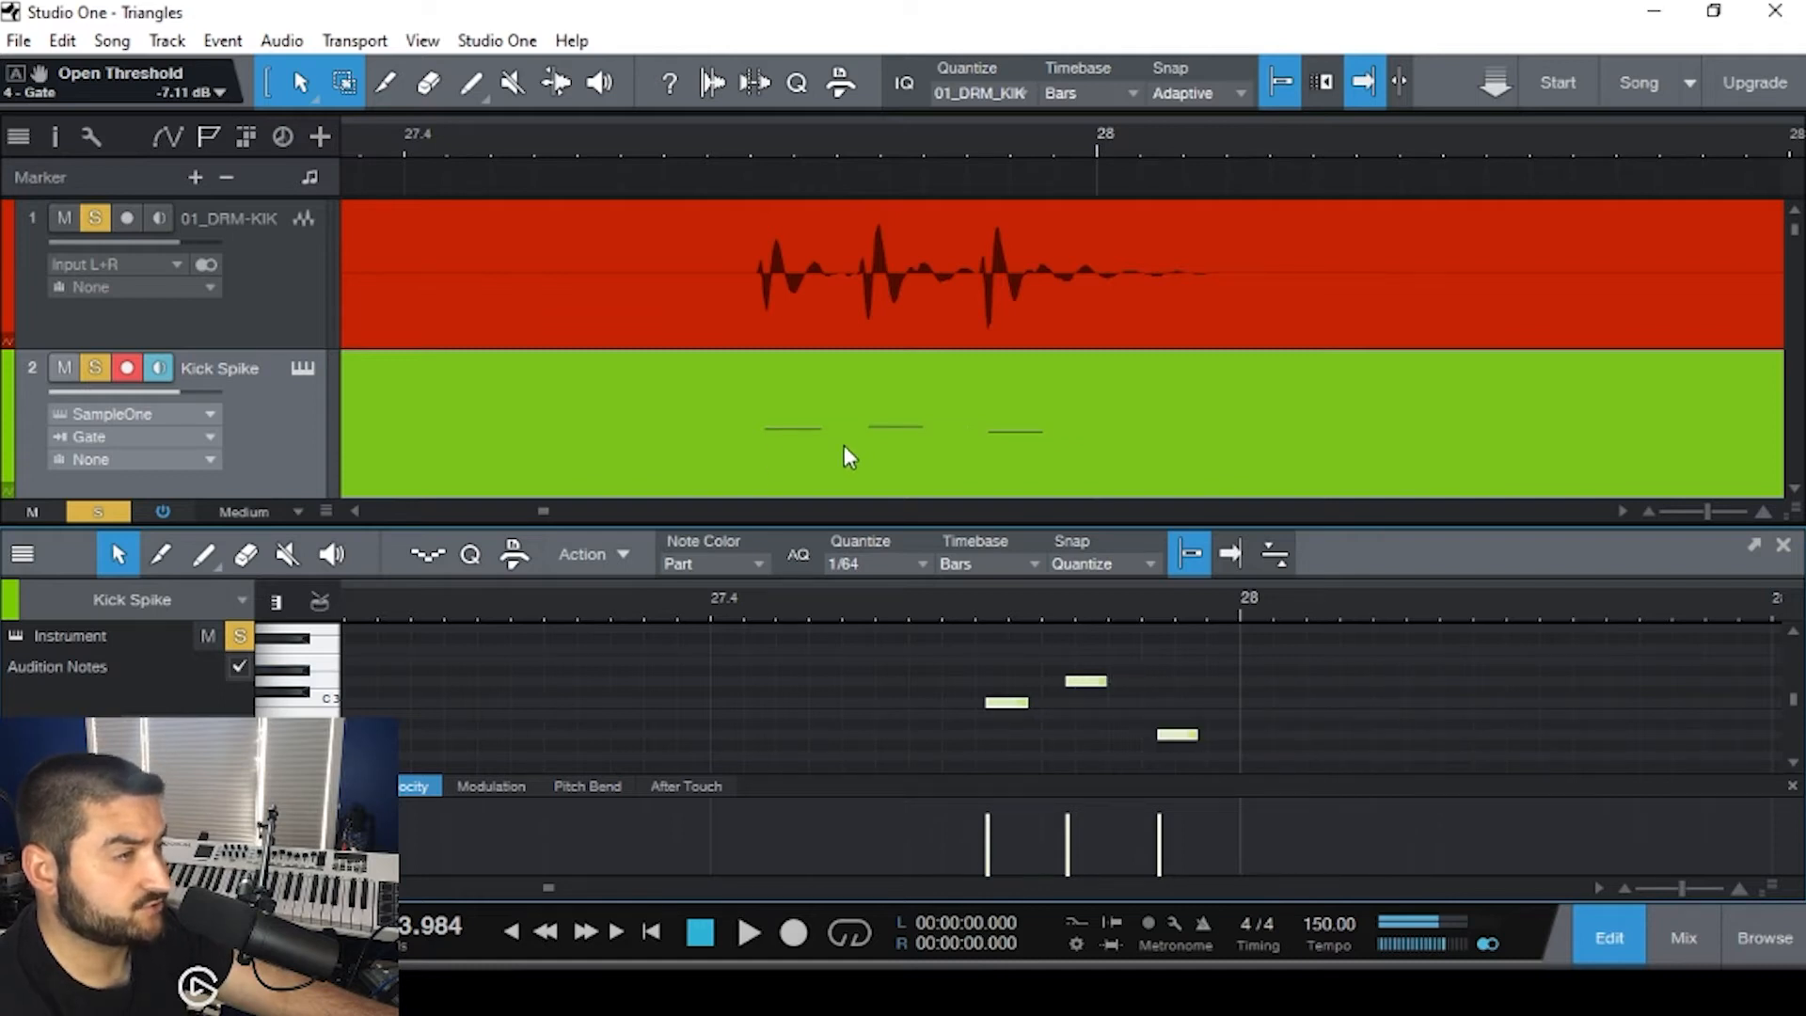
# - Move the second and third shortened notes back to the C 3 pitch
pyautogui.hscroll(-1, 850, 457)
pyautogui.scroll(7, 939, 462)
pyautogui.scroll(-4, 940, 462)
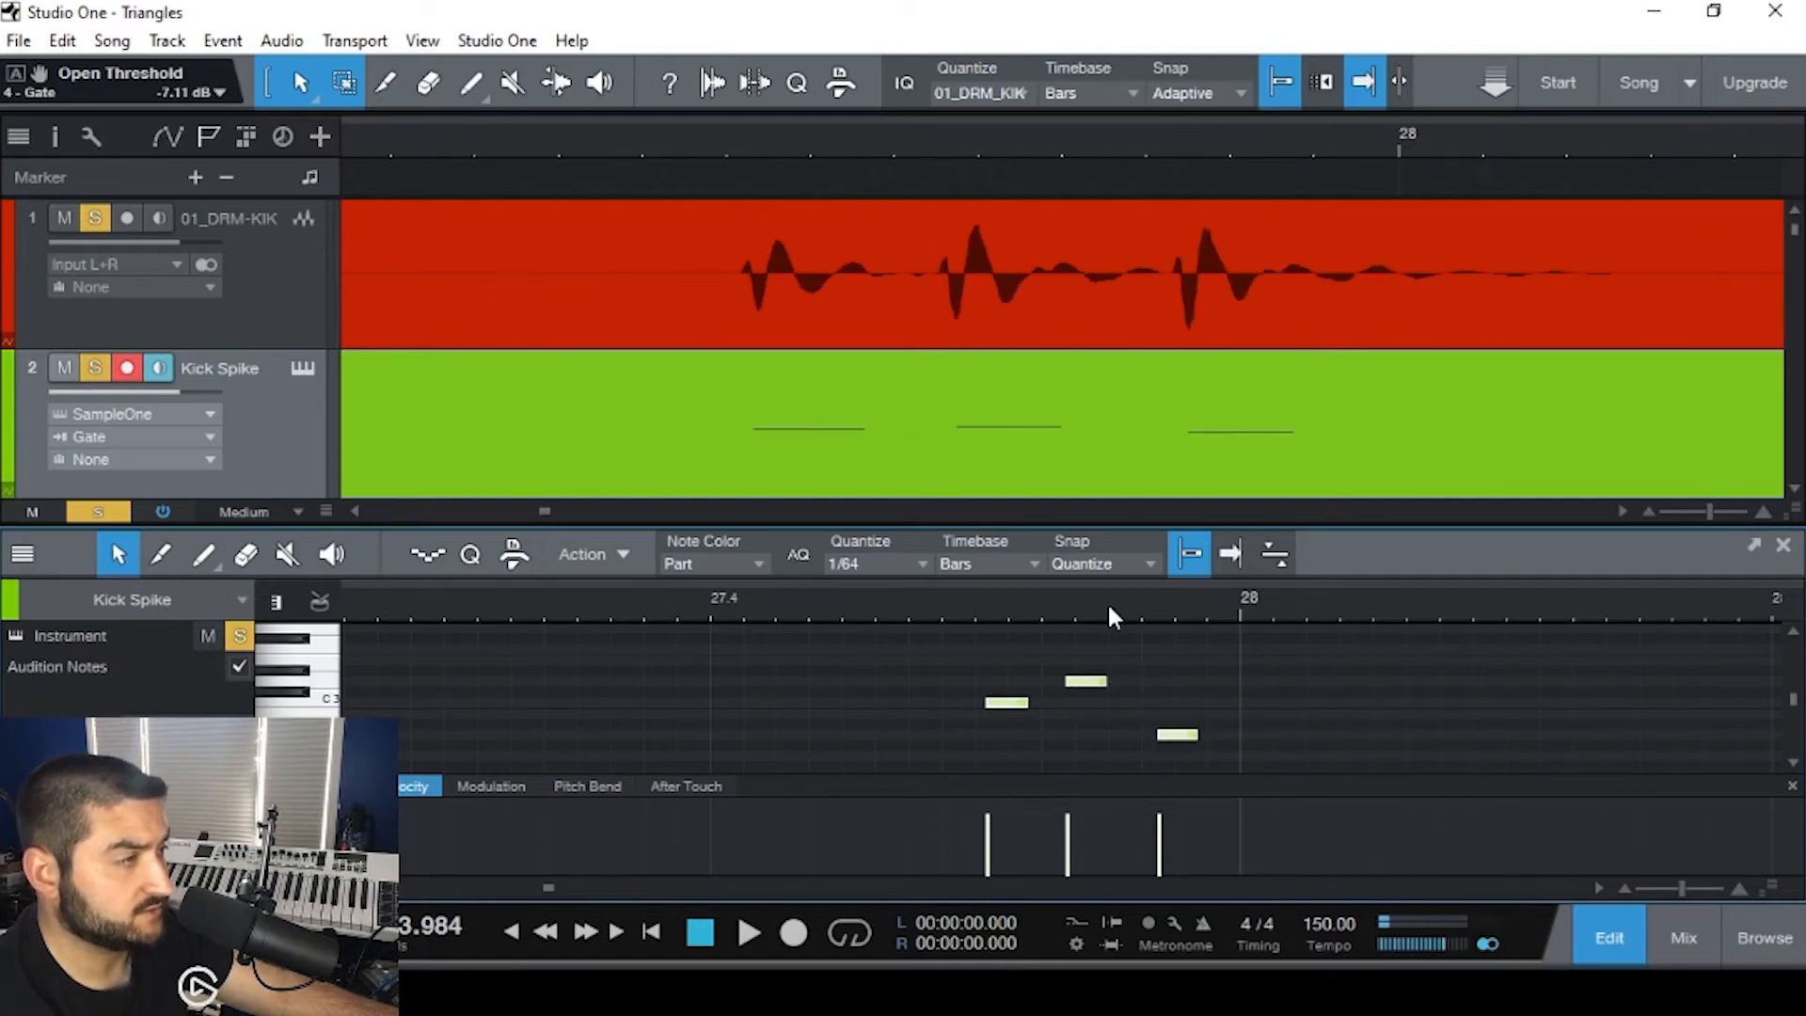
pyautogui.moveTo(1090, 682); pyautogui.dragTo(1122, 721)
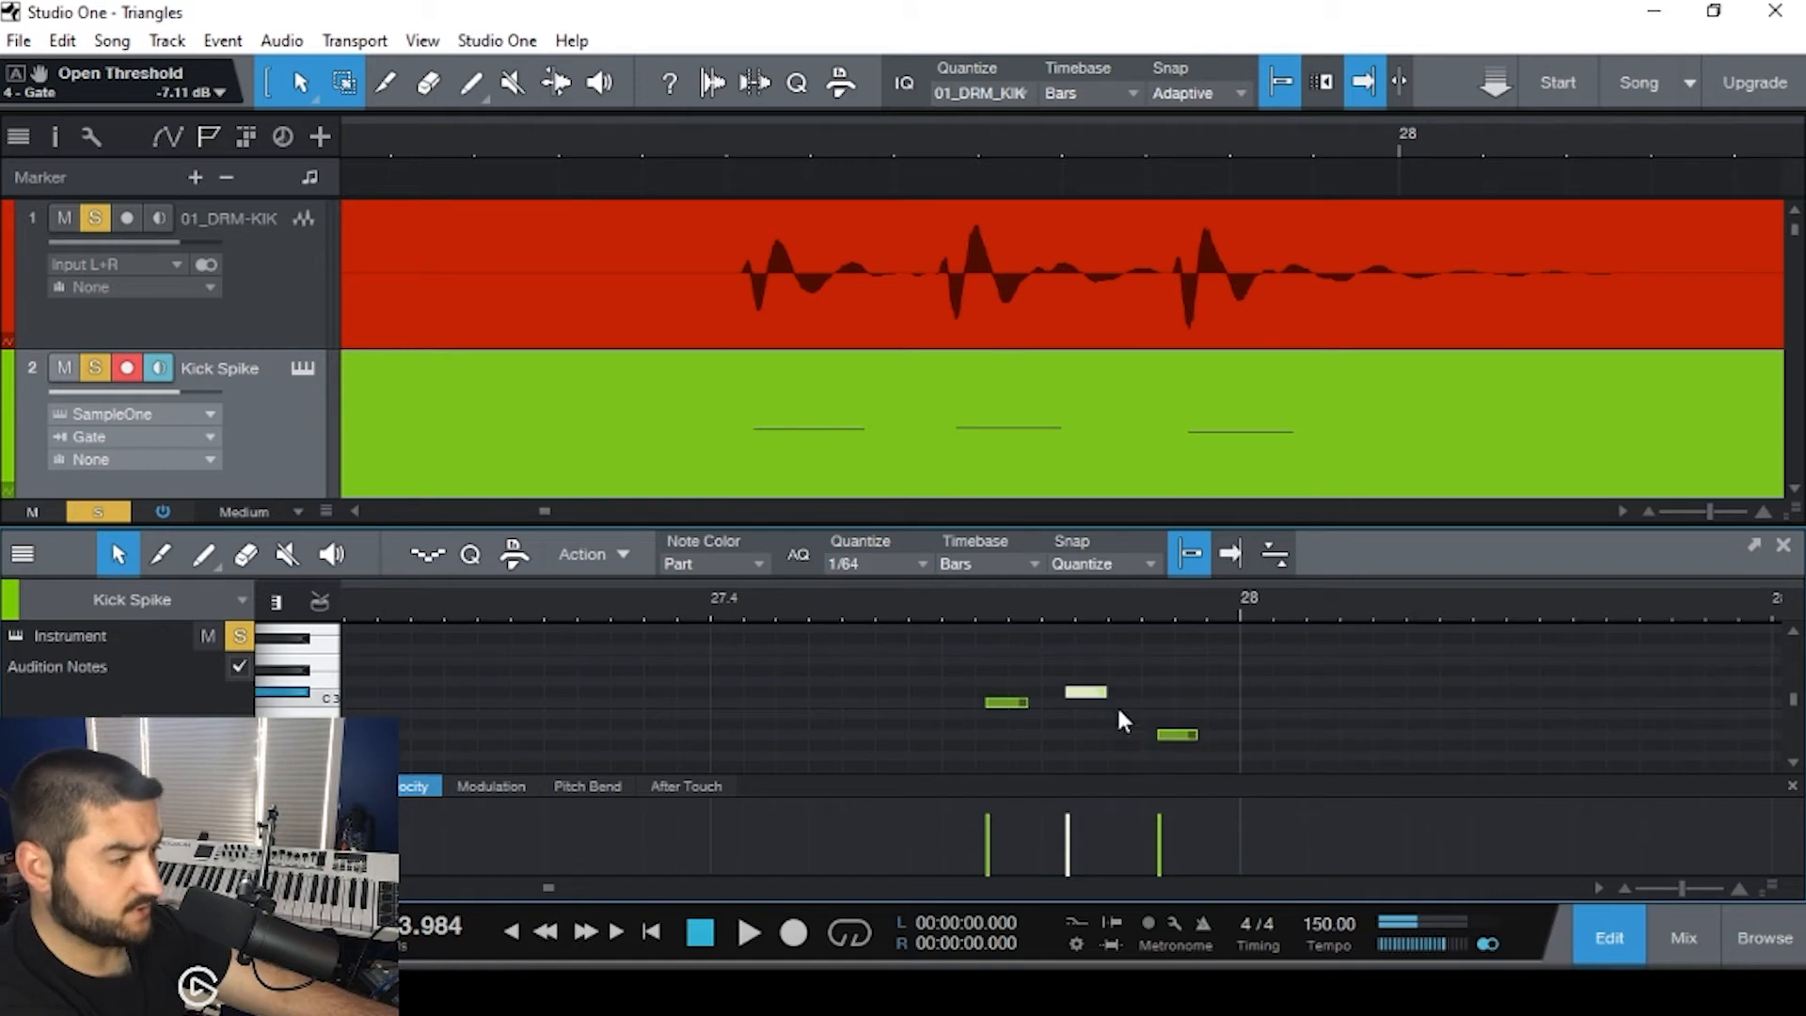
pyautogui.press('Down')
pyautogui.press('Down')
pyautogui.press('Up')
pyautogui.click(1174, 734)
pyautogui.press('Up')
pyautogui.press('Up')
pyautogui.press('Up')
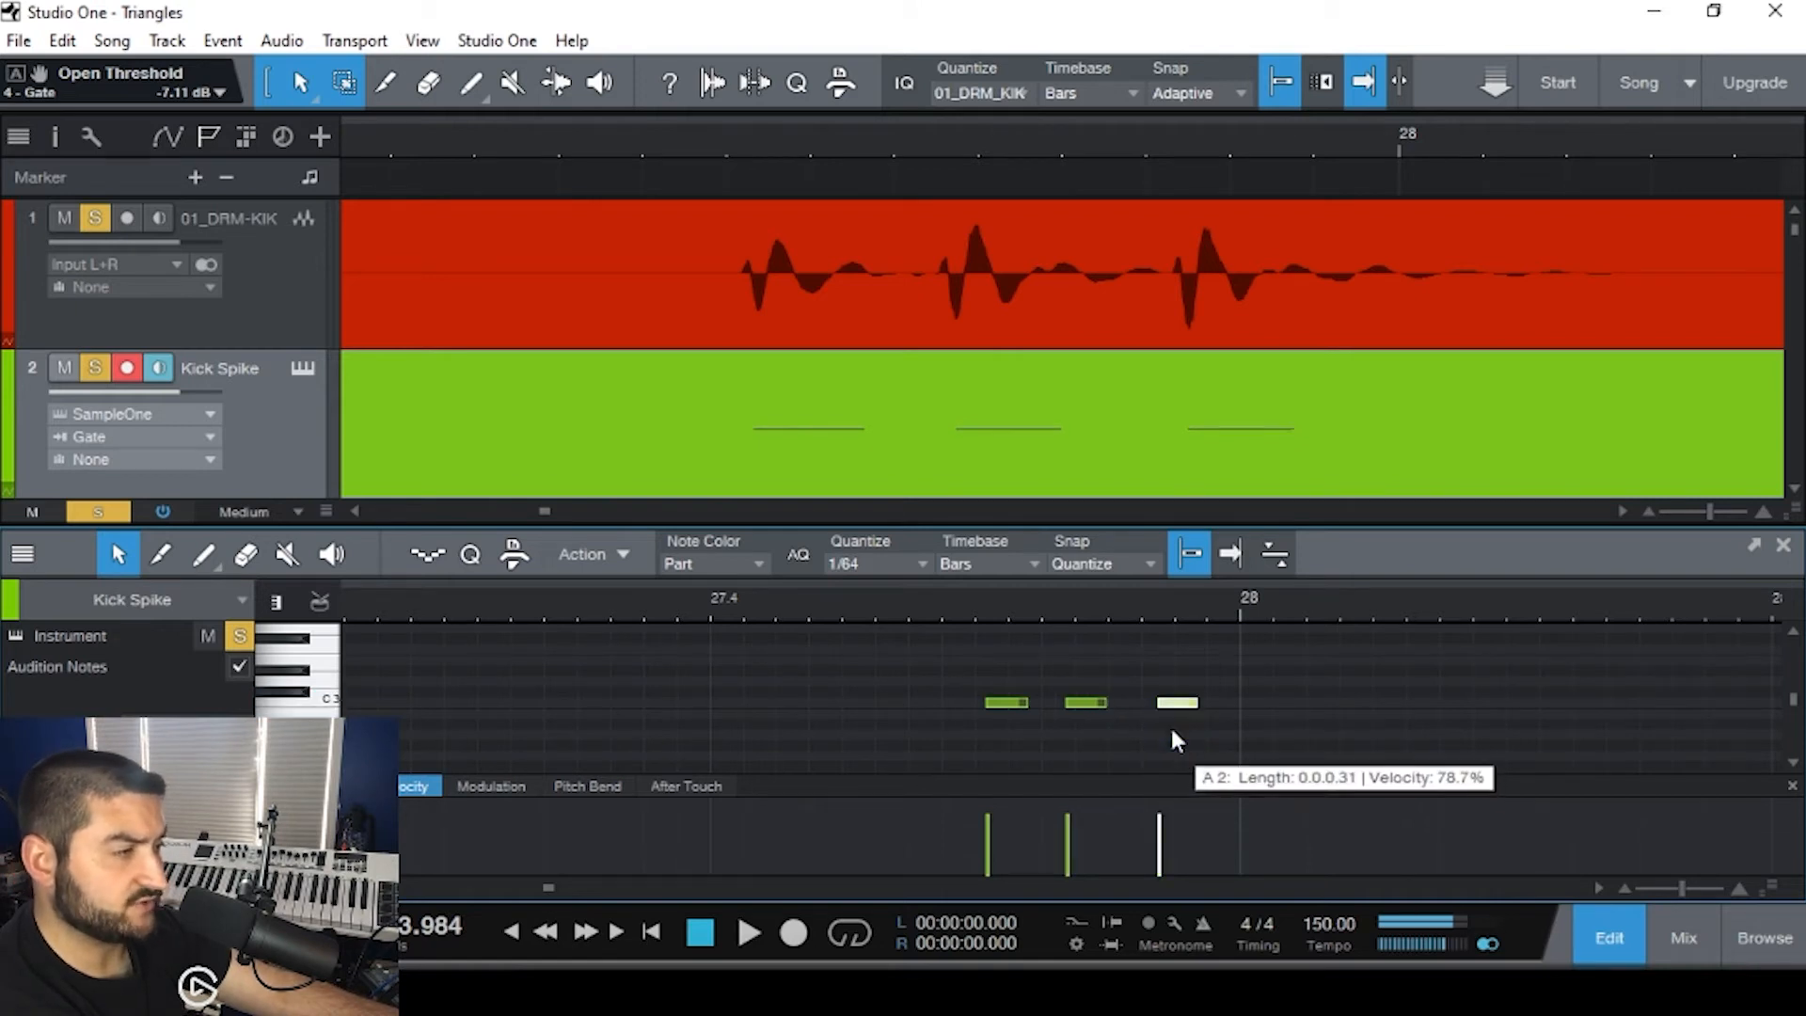
# - Play the edited notes before bar 28 and check their alignment with the kick waveform
pyautogui.scroll(-7, 997, 452)
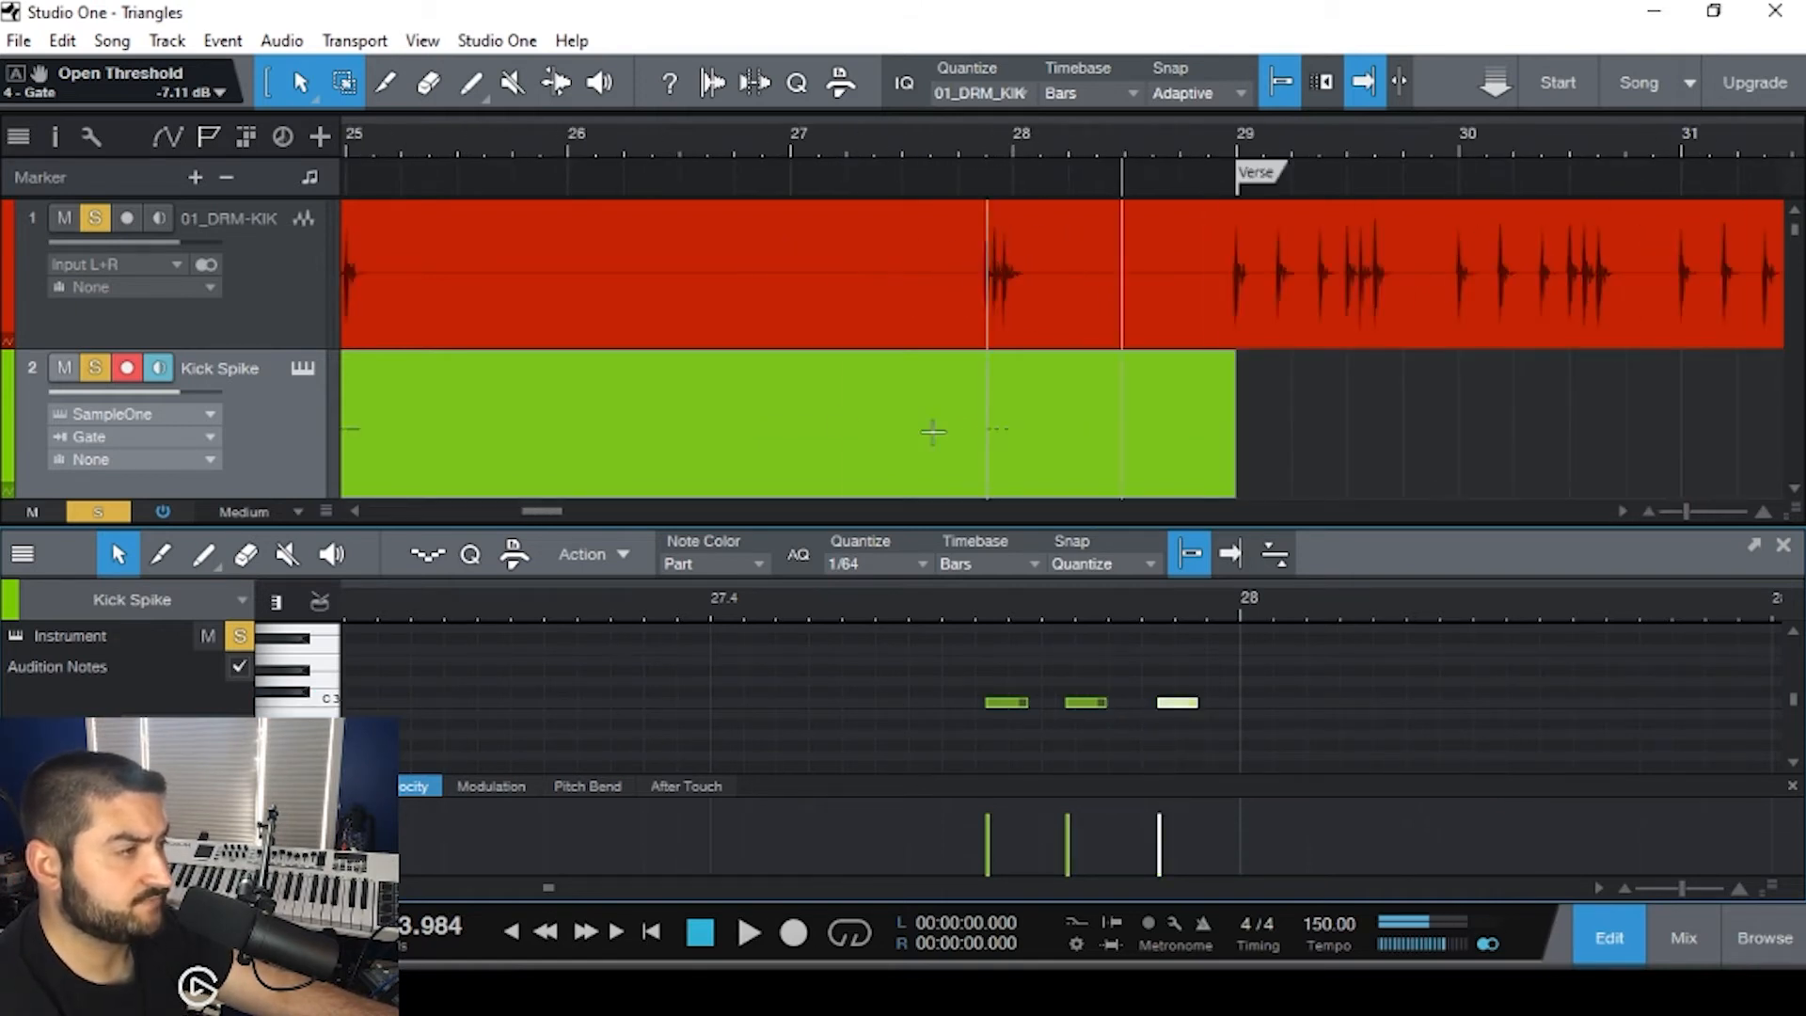
pyautogui.press('space')
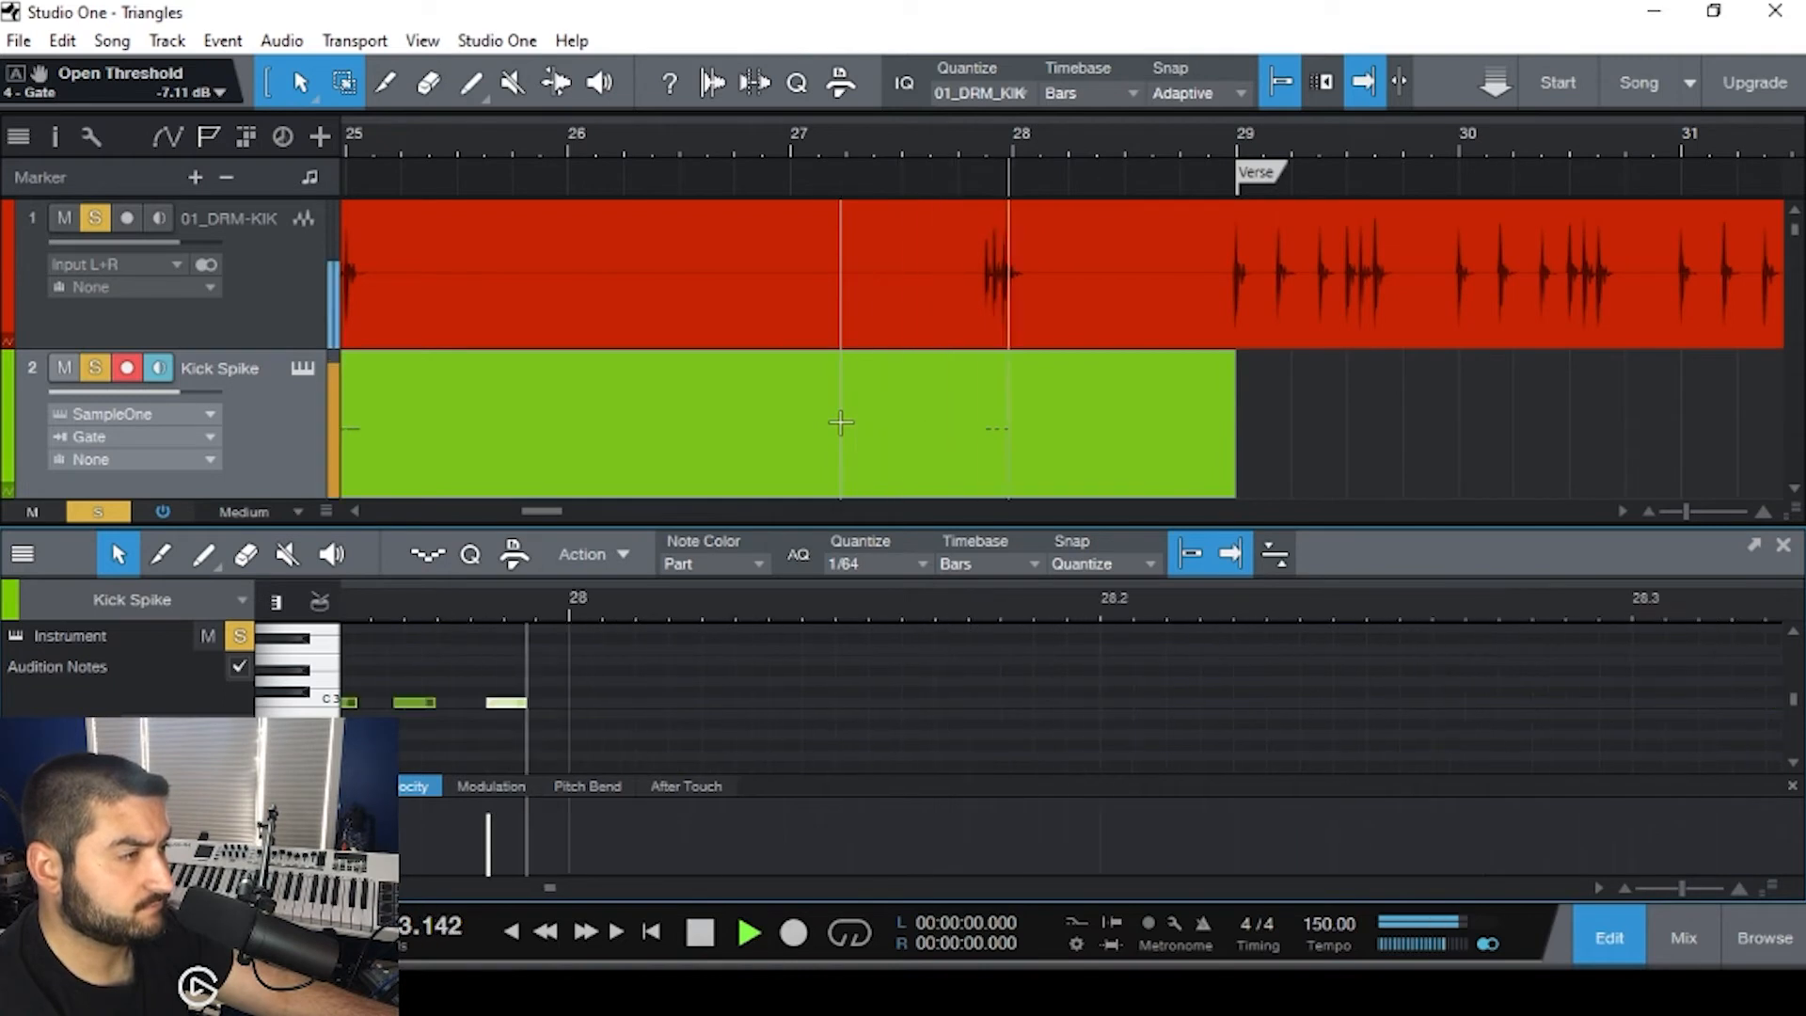
pyautogui.press('space')
pyautogui.scroll(10, 987, 432)
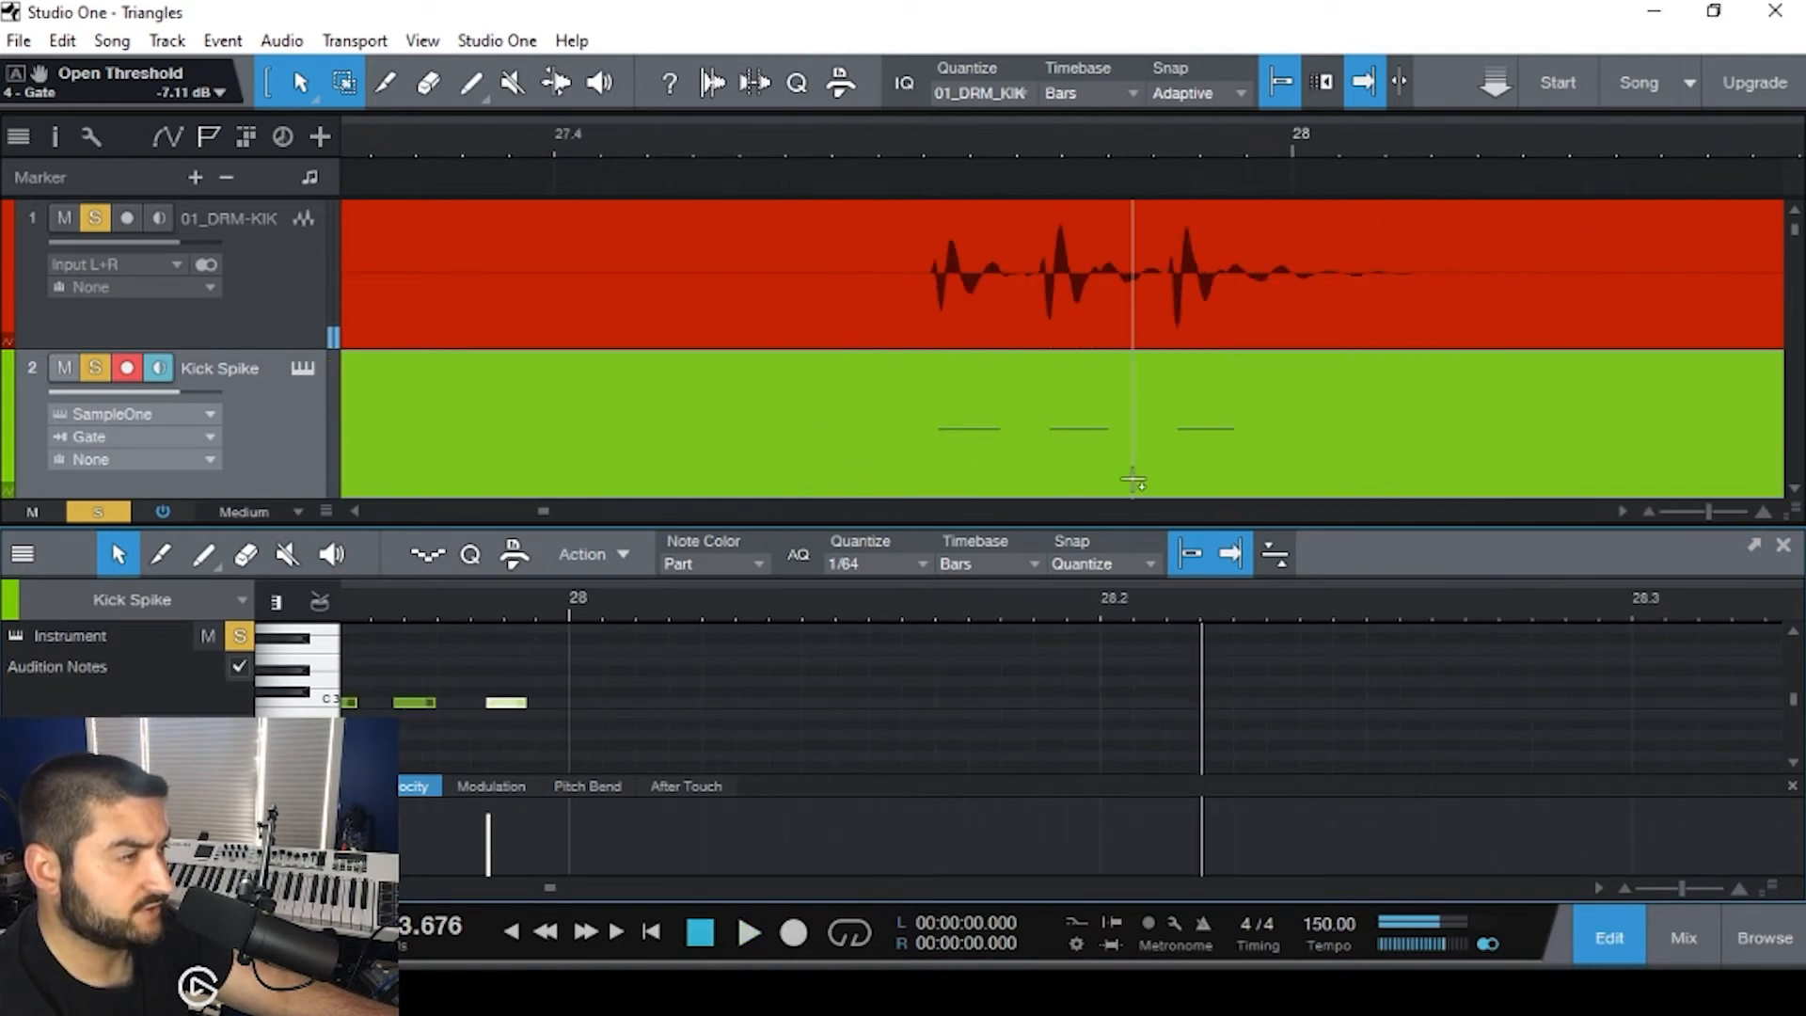
pyautogui.scroll(-10, 1126, 471)
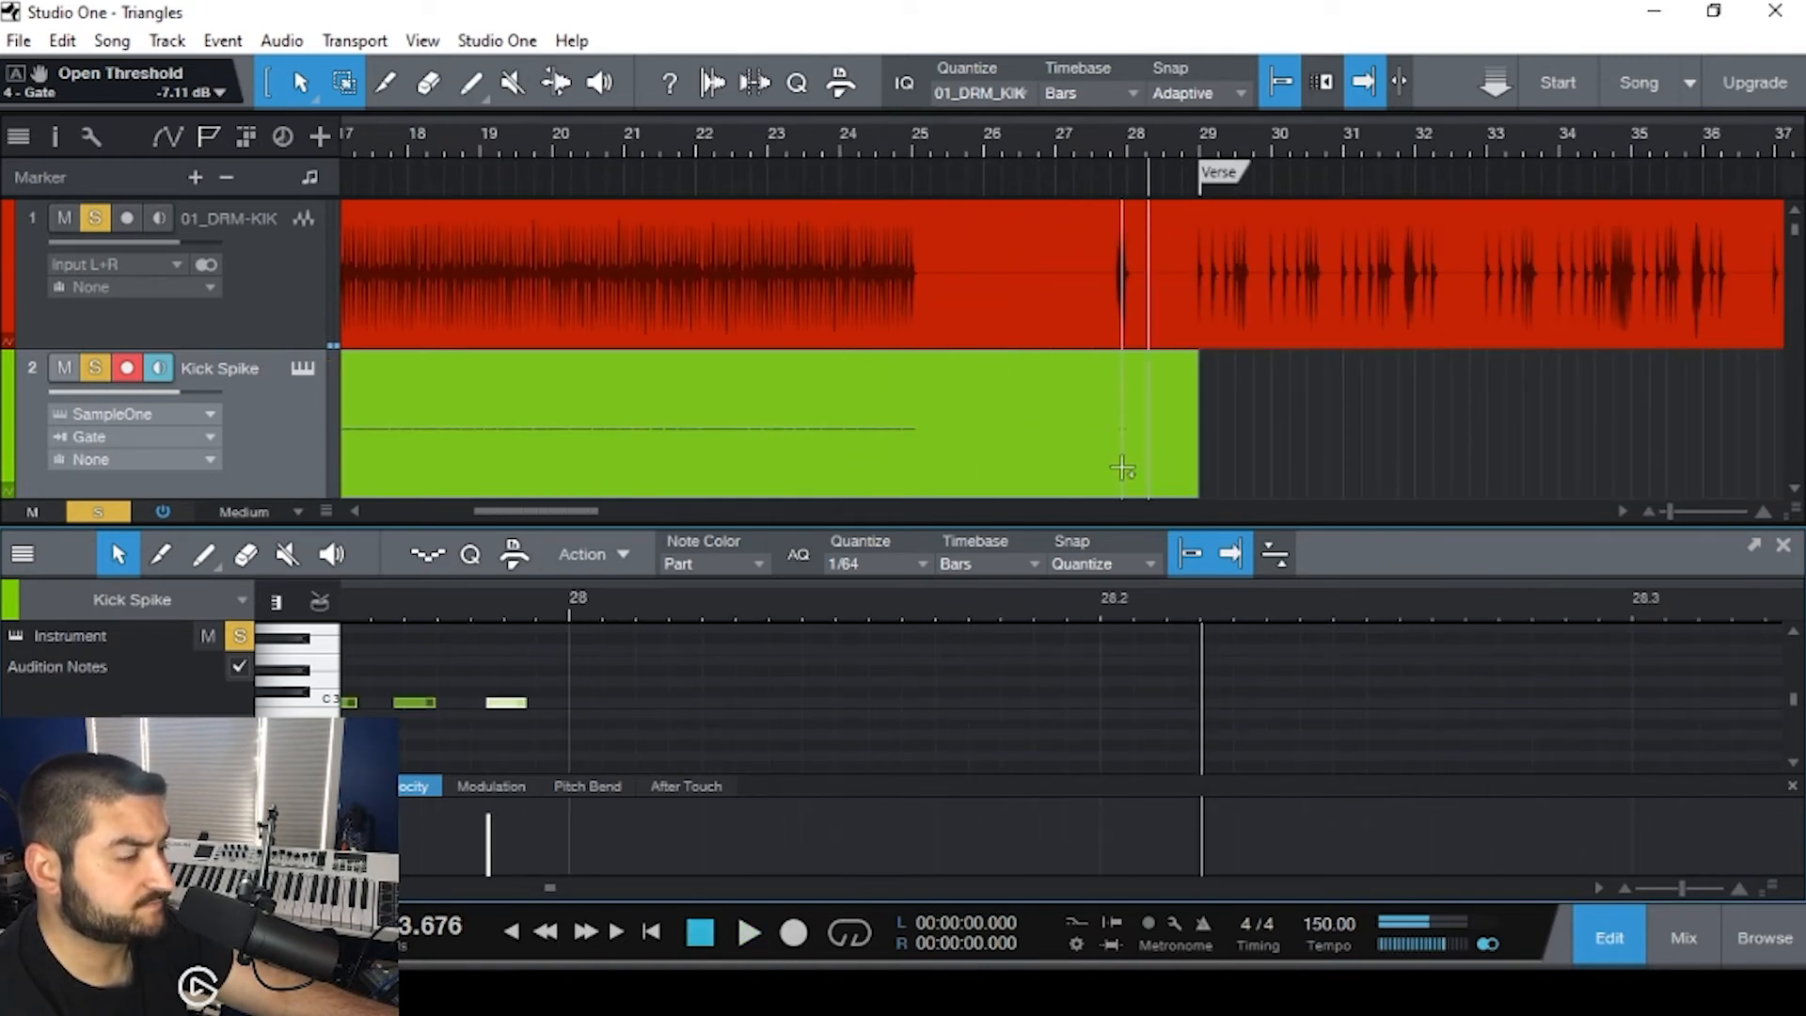
# - Reopen the Kick Bus Gate from the mixer and reset its open threshold to -60.00 dB, attack to 5.00 ms and release to 80.0 ms
pyautogui.press('F2')
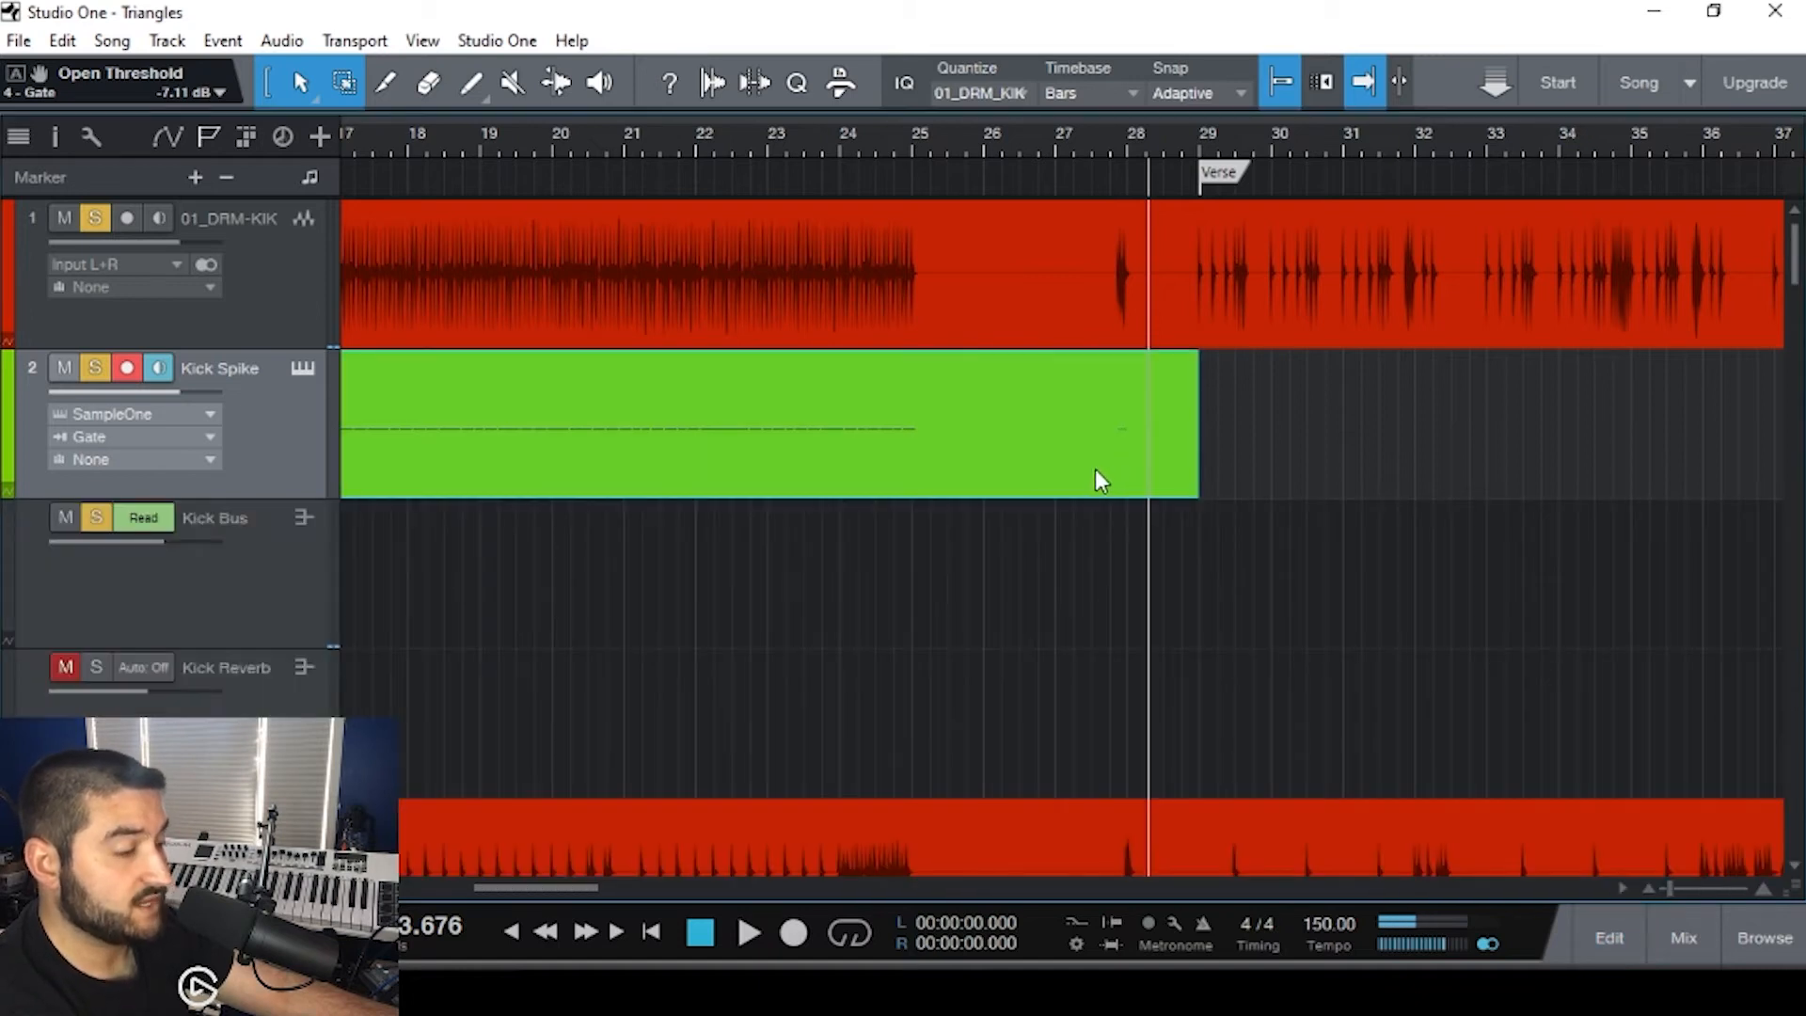
pyautogui.press('F3')
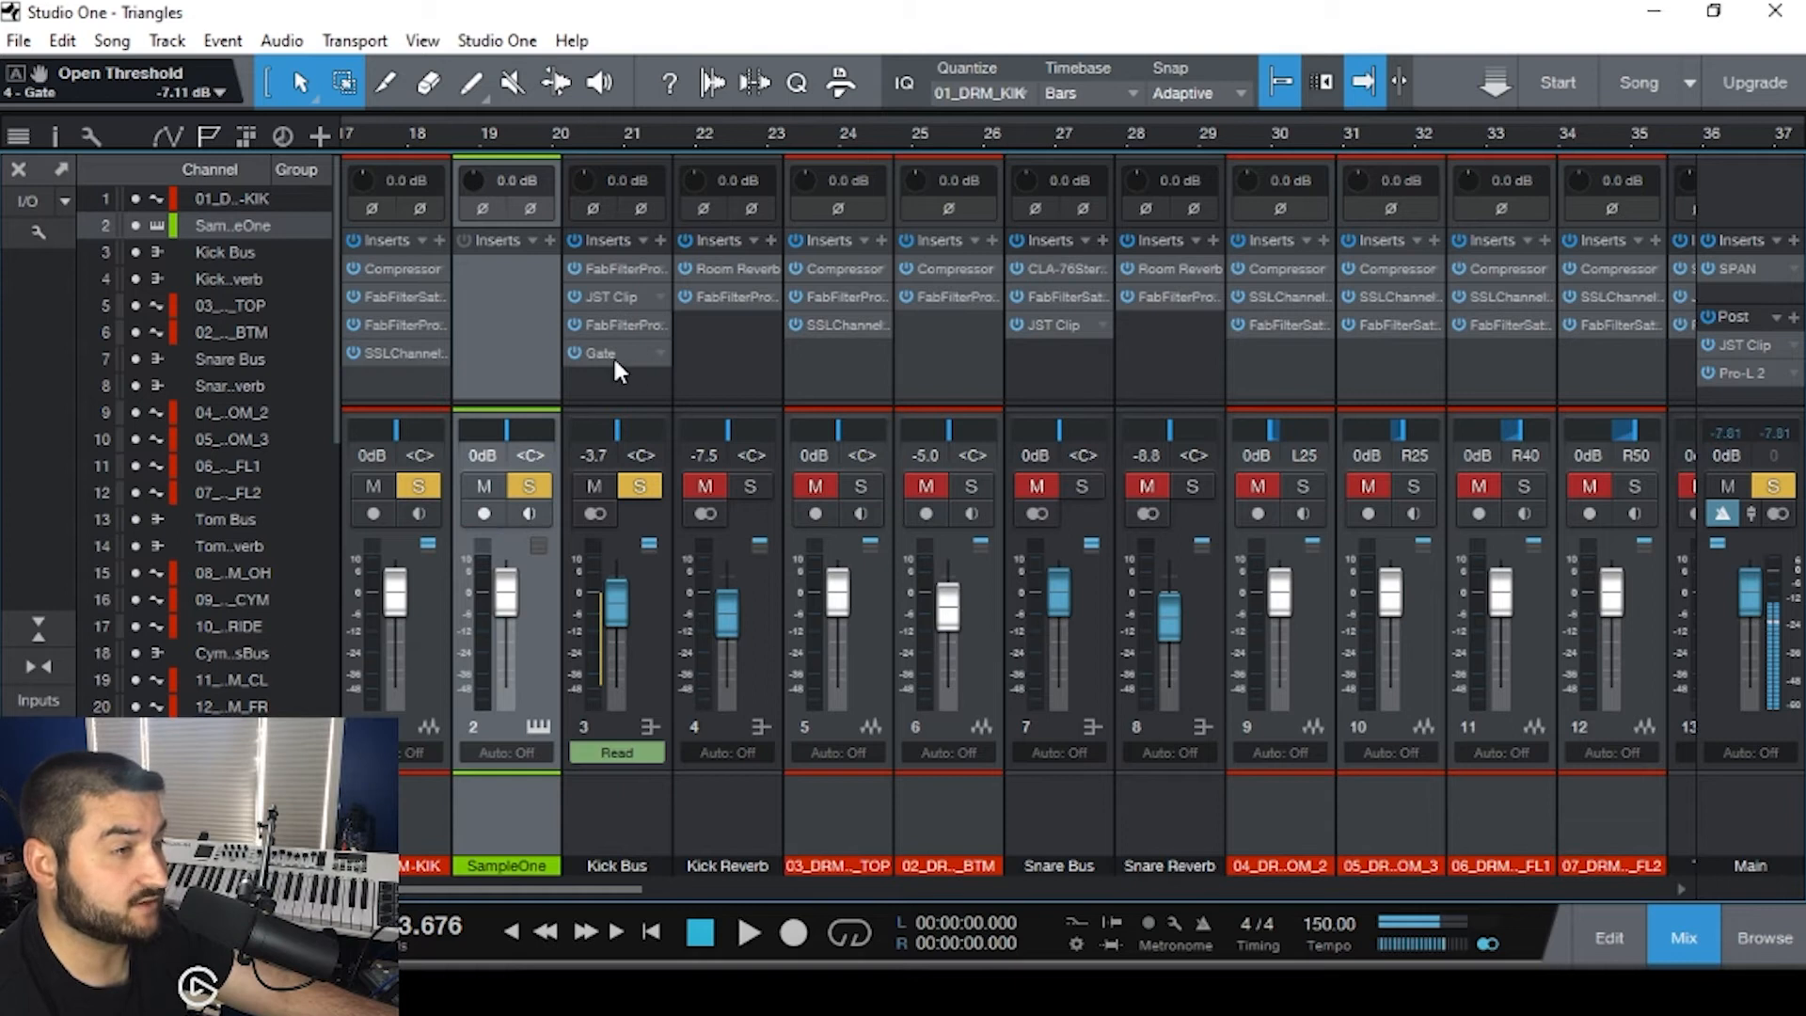
pyautogui.click(613, 355)
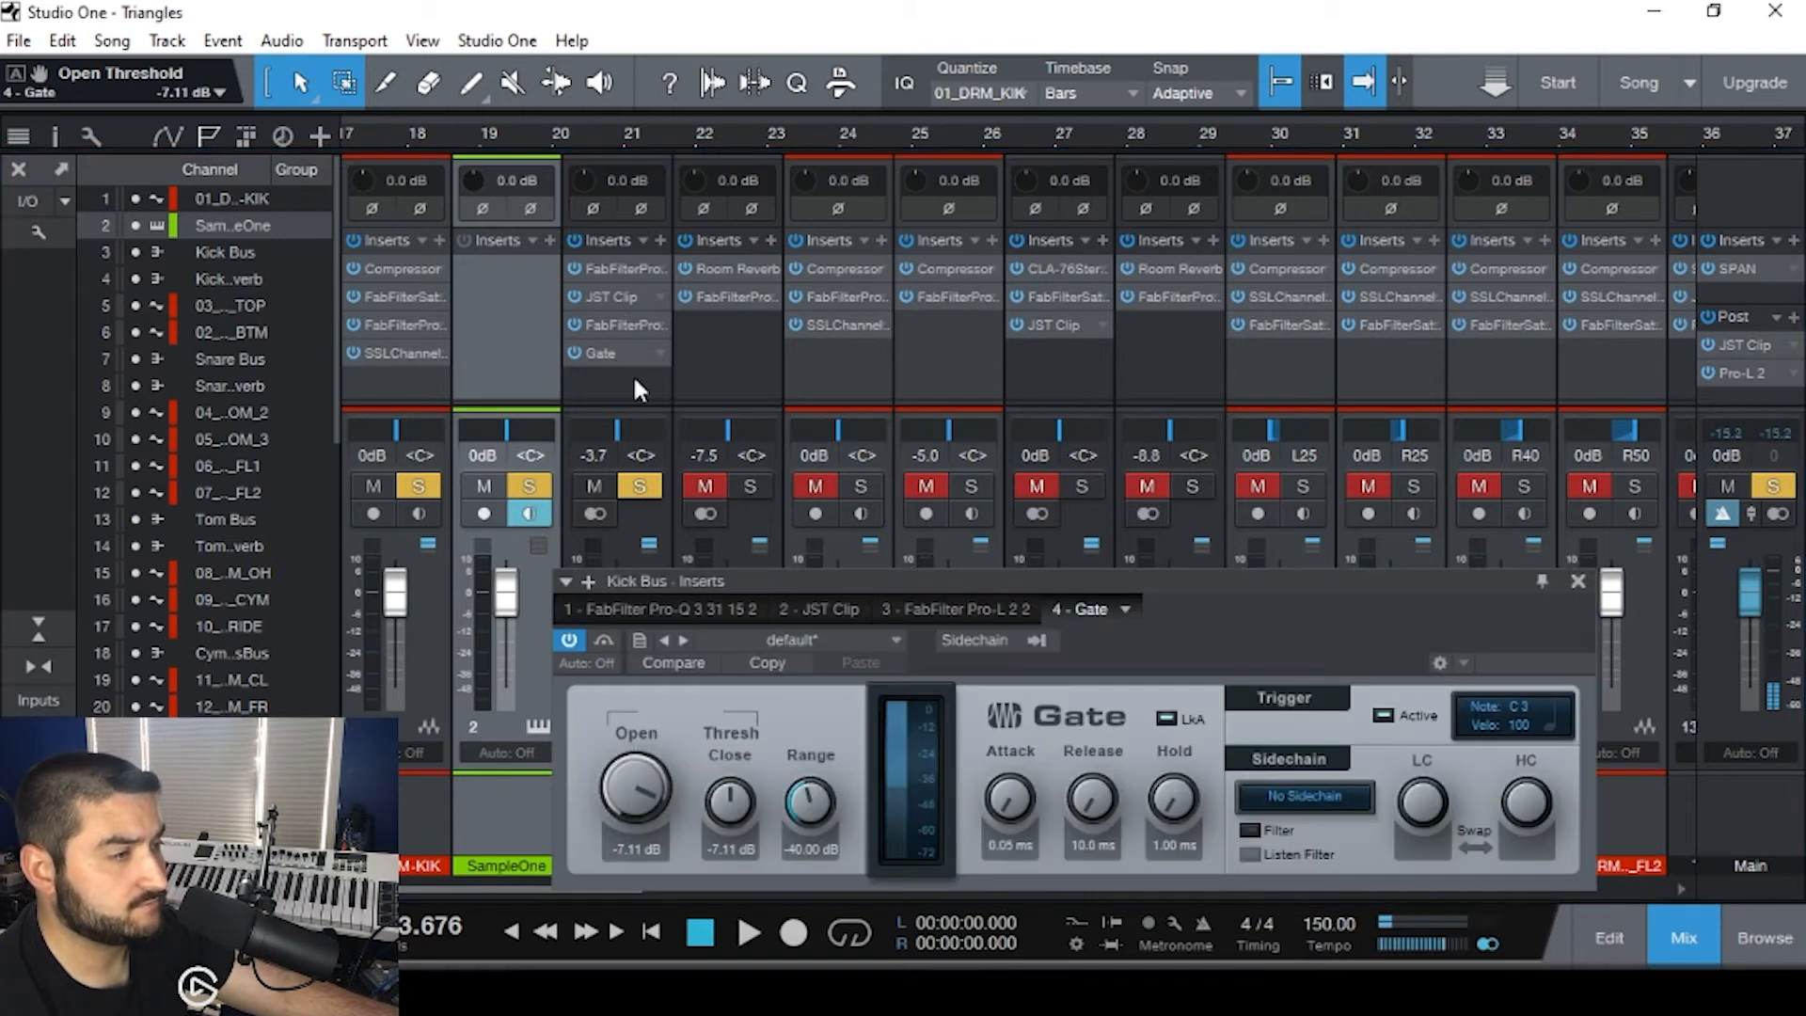
pyautogui.moveTo(1183, 582); pyautogui.dragTo(1127, 277)
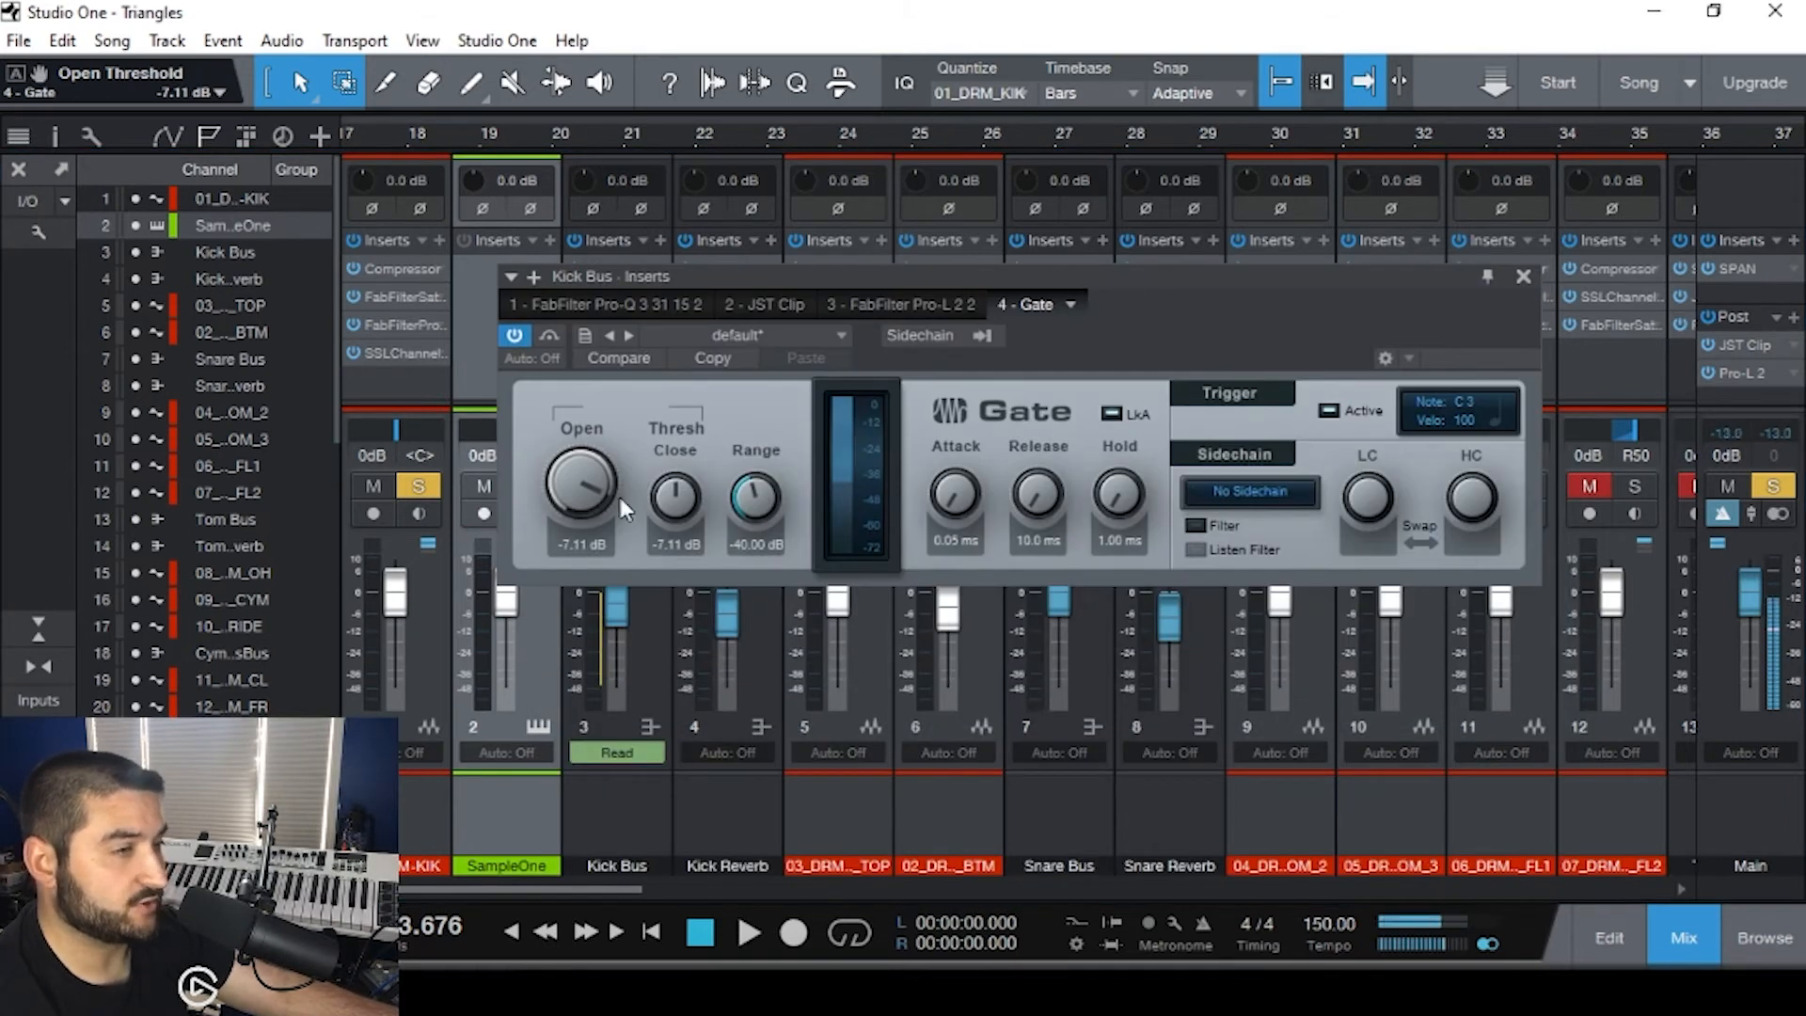
pyautogui.keyDown('ctrl'); pyautogui.click(960, 501); pyautogui.keyUp('ctrl')
pyautogui.keyDown('ctrl'); pyautogui.click(1027, 496); pyautogui.keyUp('ctrl')
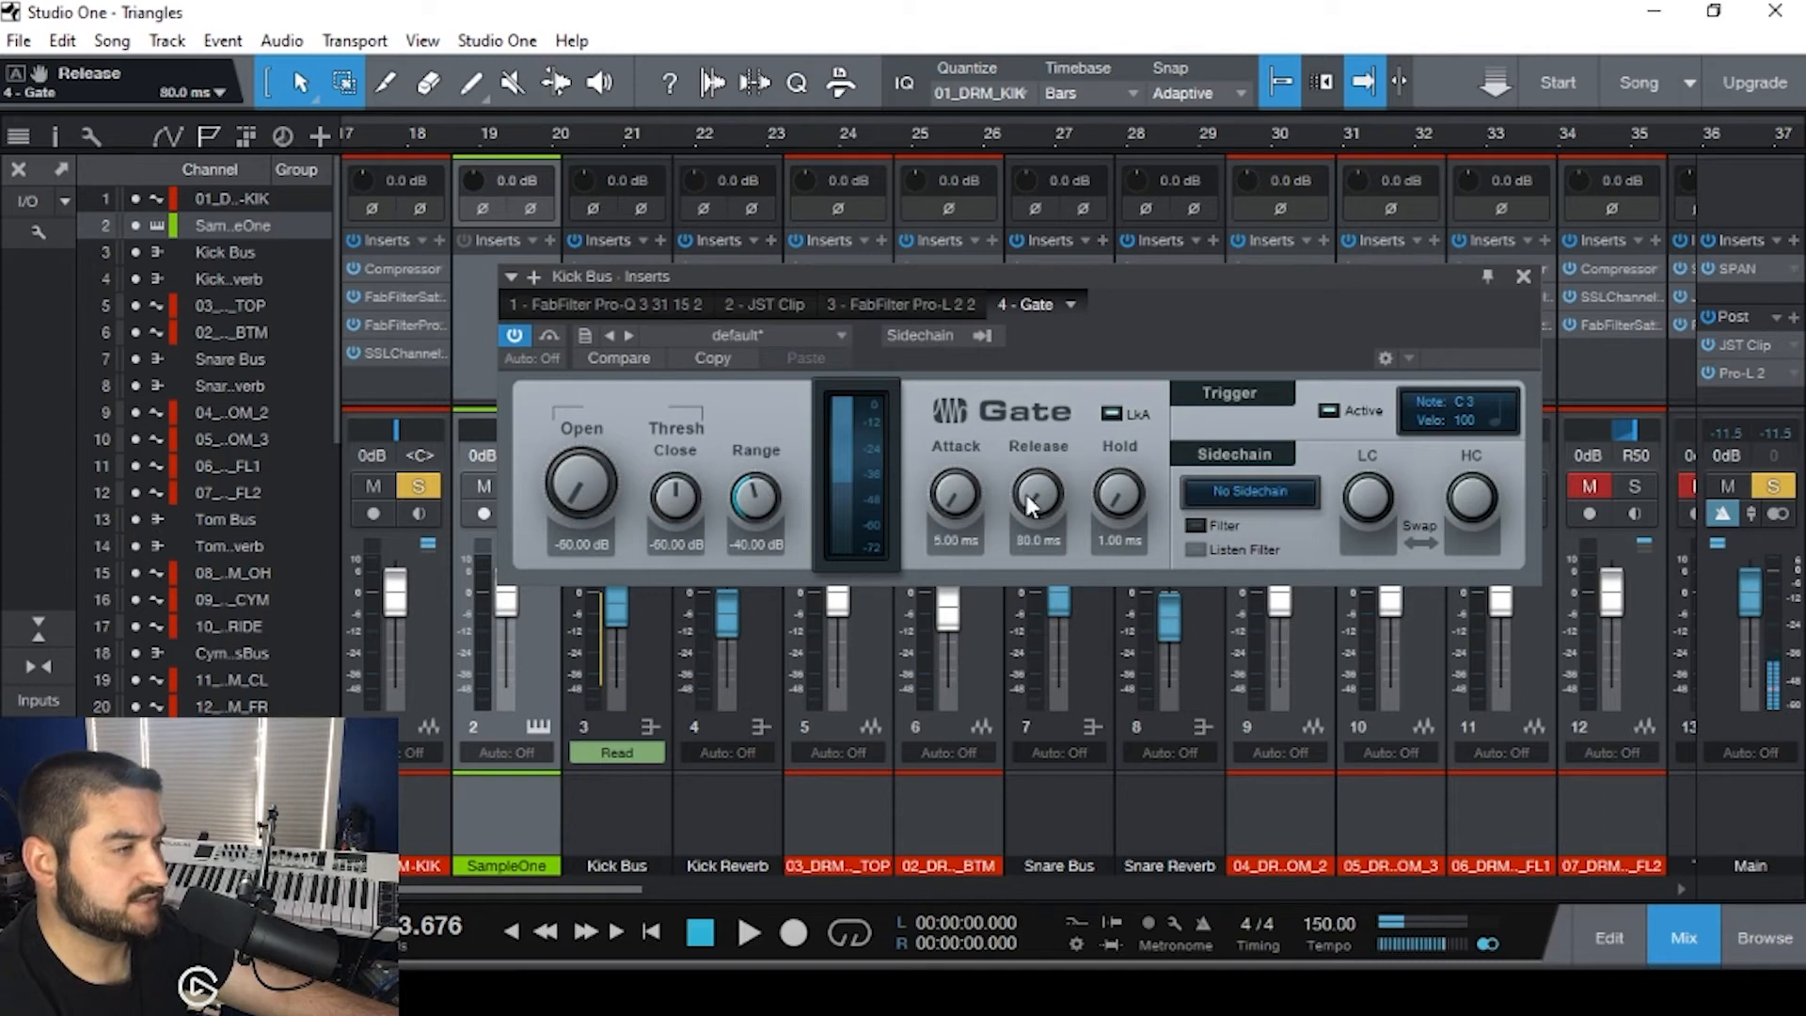
# - Deactivate the Gate's trigger notes and load the default preset
pyautogui.click(1330, 412)
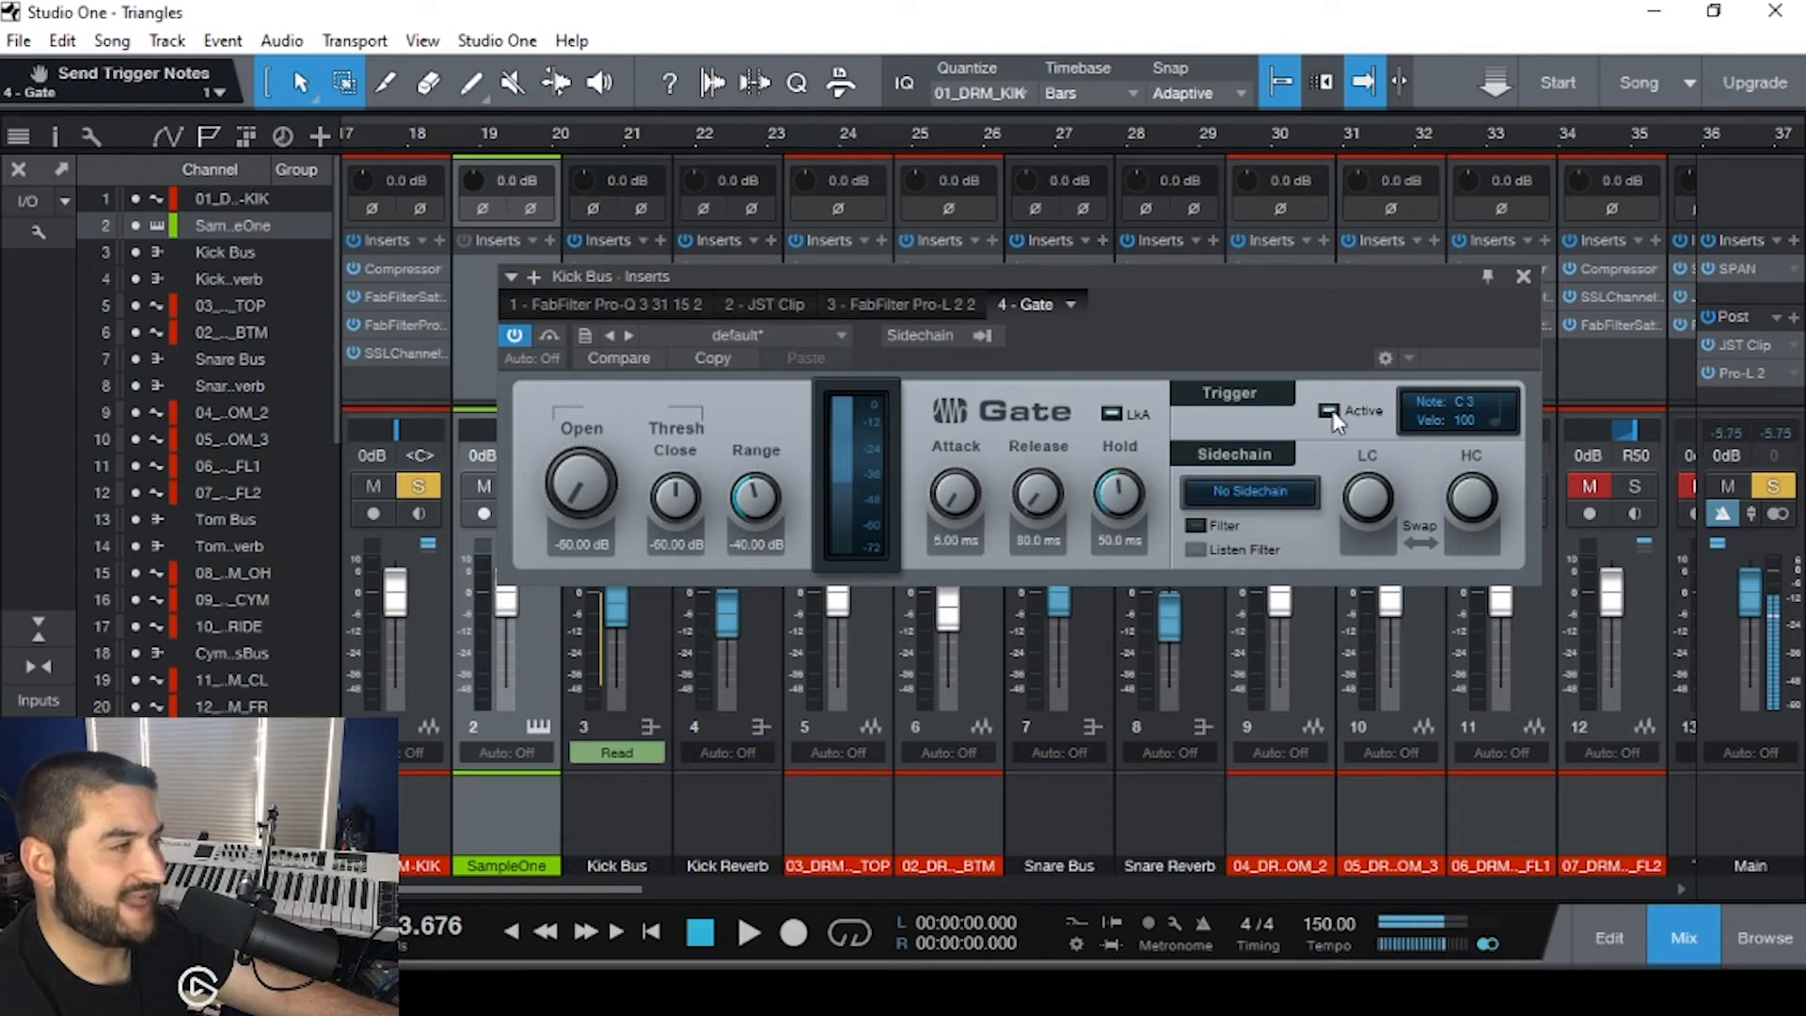
pyautogui.click(770, 341)
pyautogui.click(757, 361)
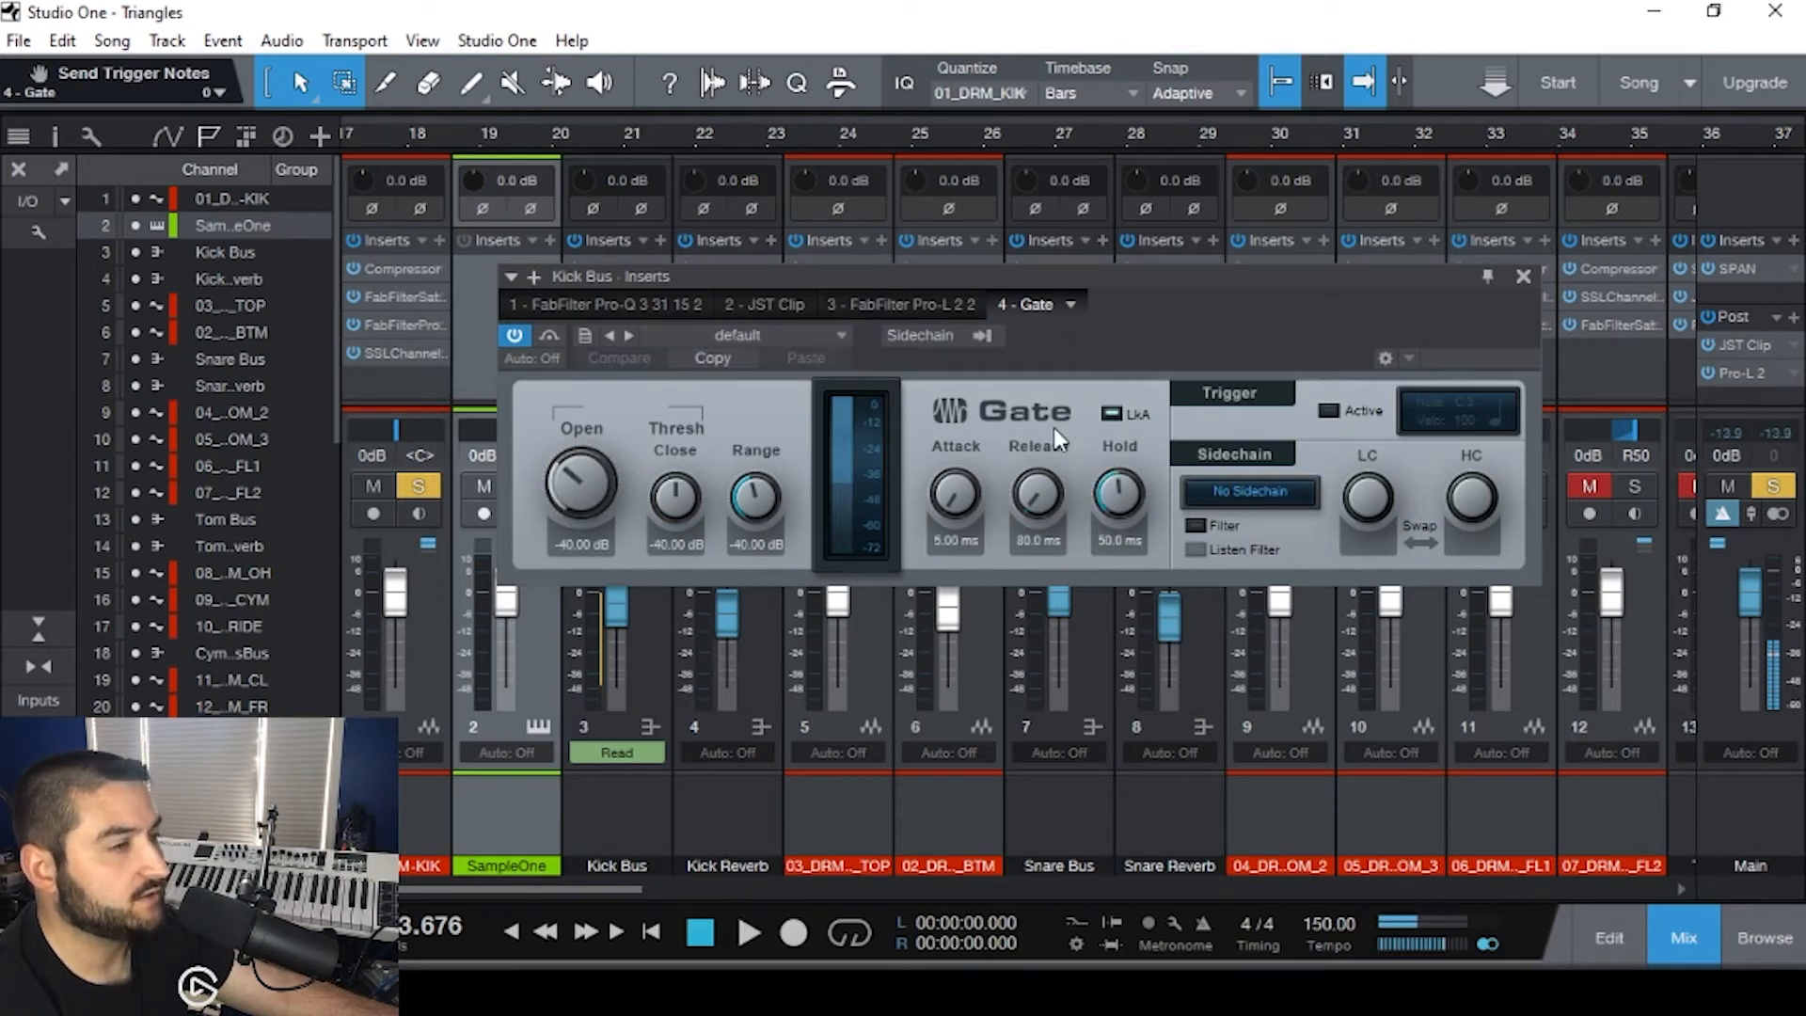
# - Feed the Gate's external sidechain from the 01_DRM-KIK channel and turn on Duck
pyautogui.click(946, 336)
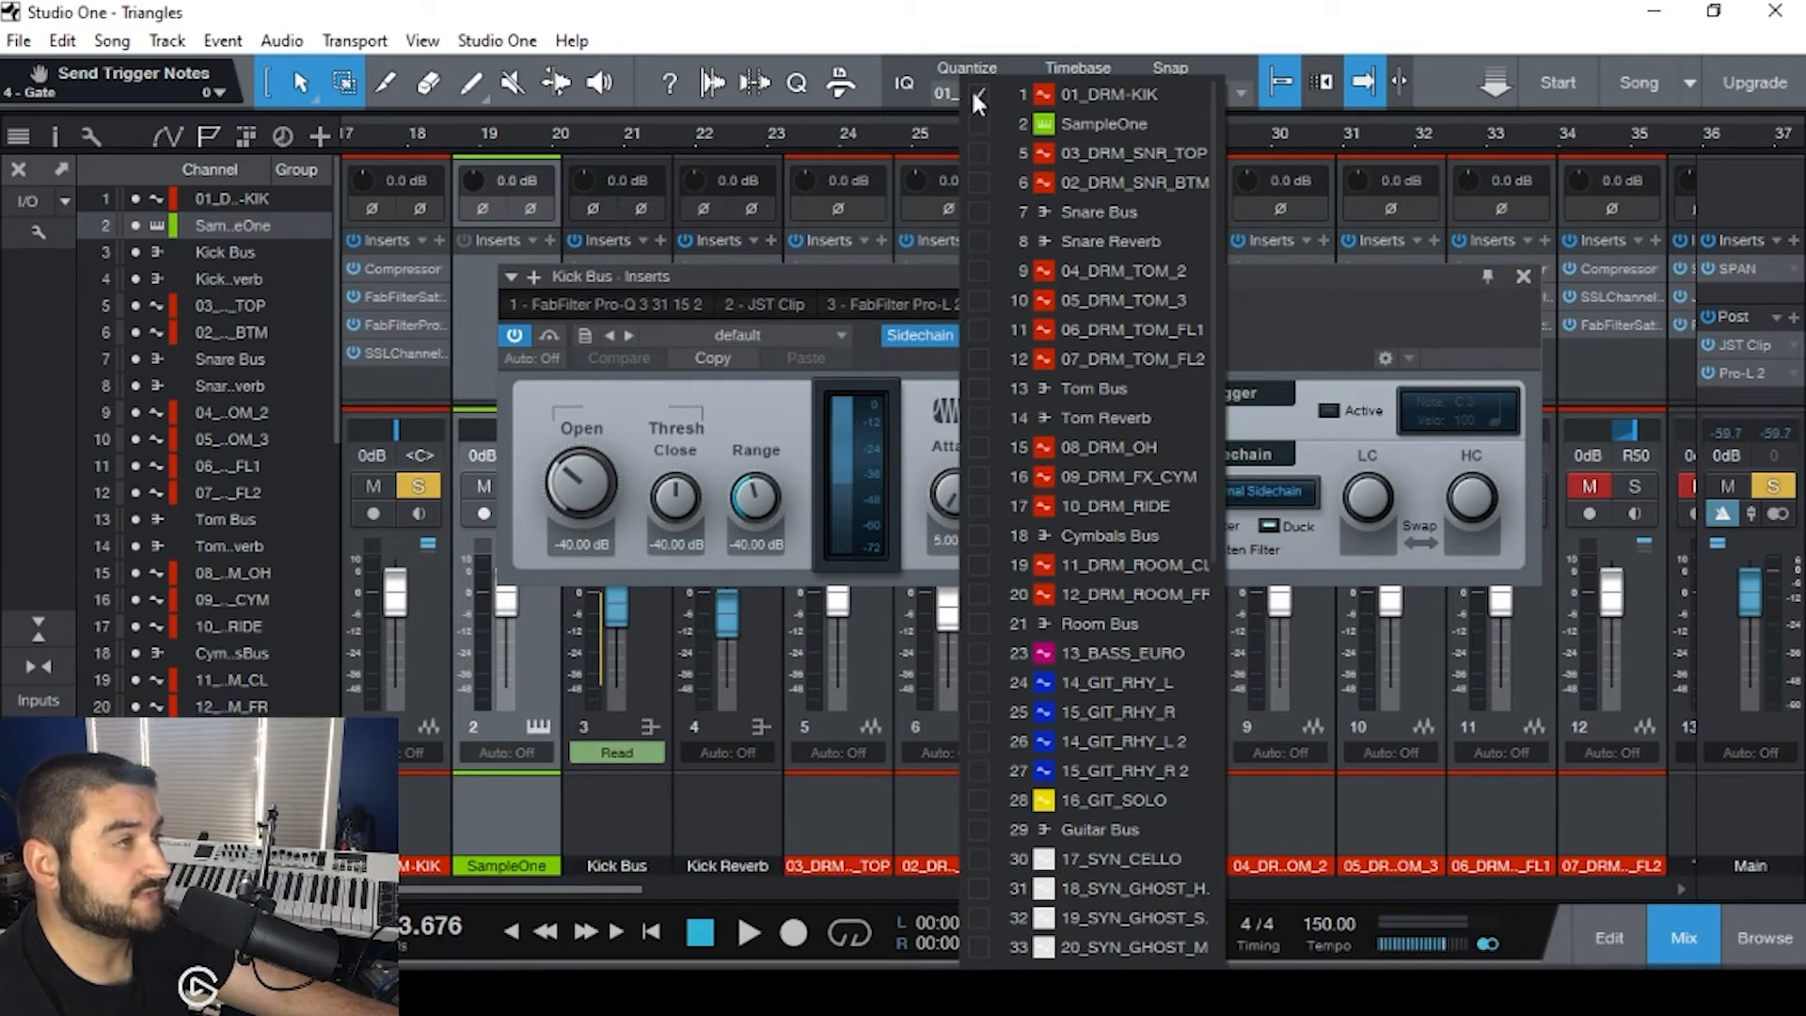
pyautogui.click(1287, 335)
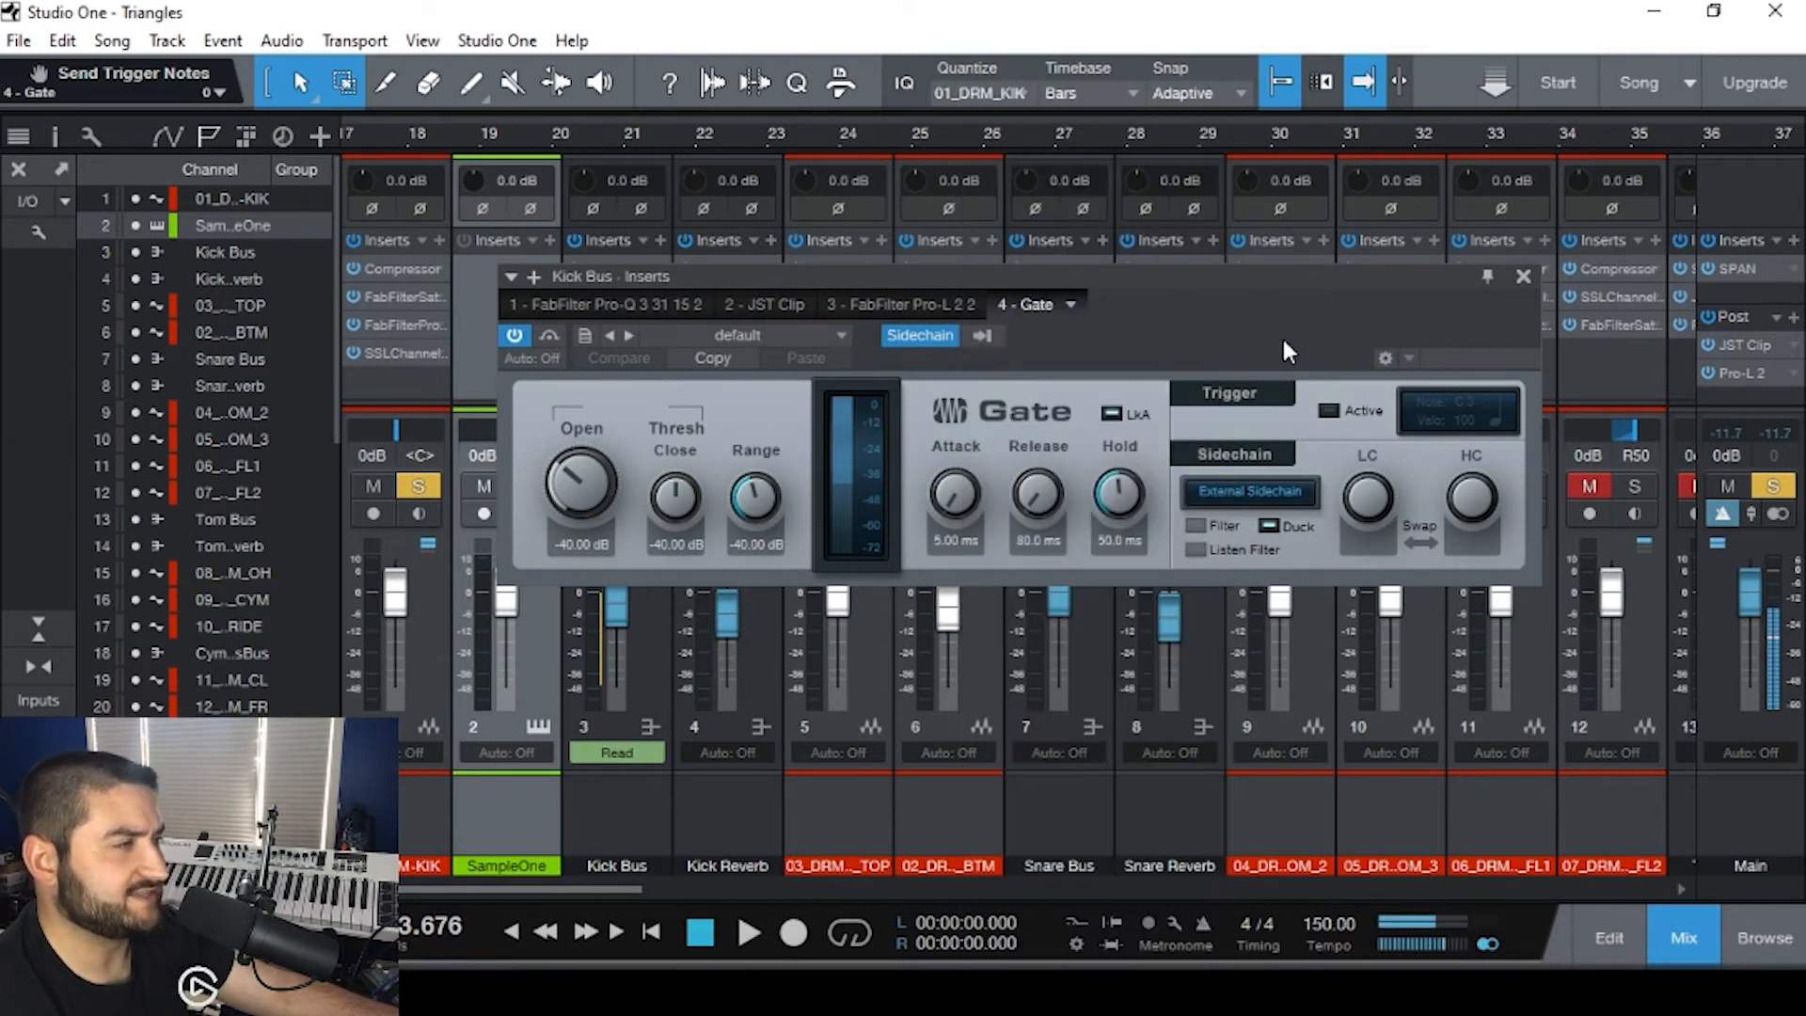
pyautogui.click(1268, 527)
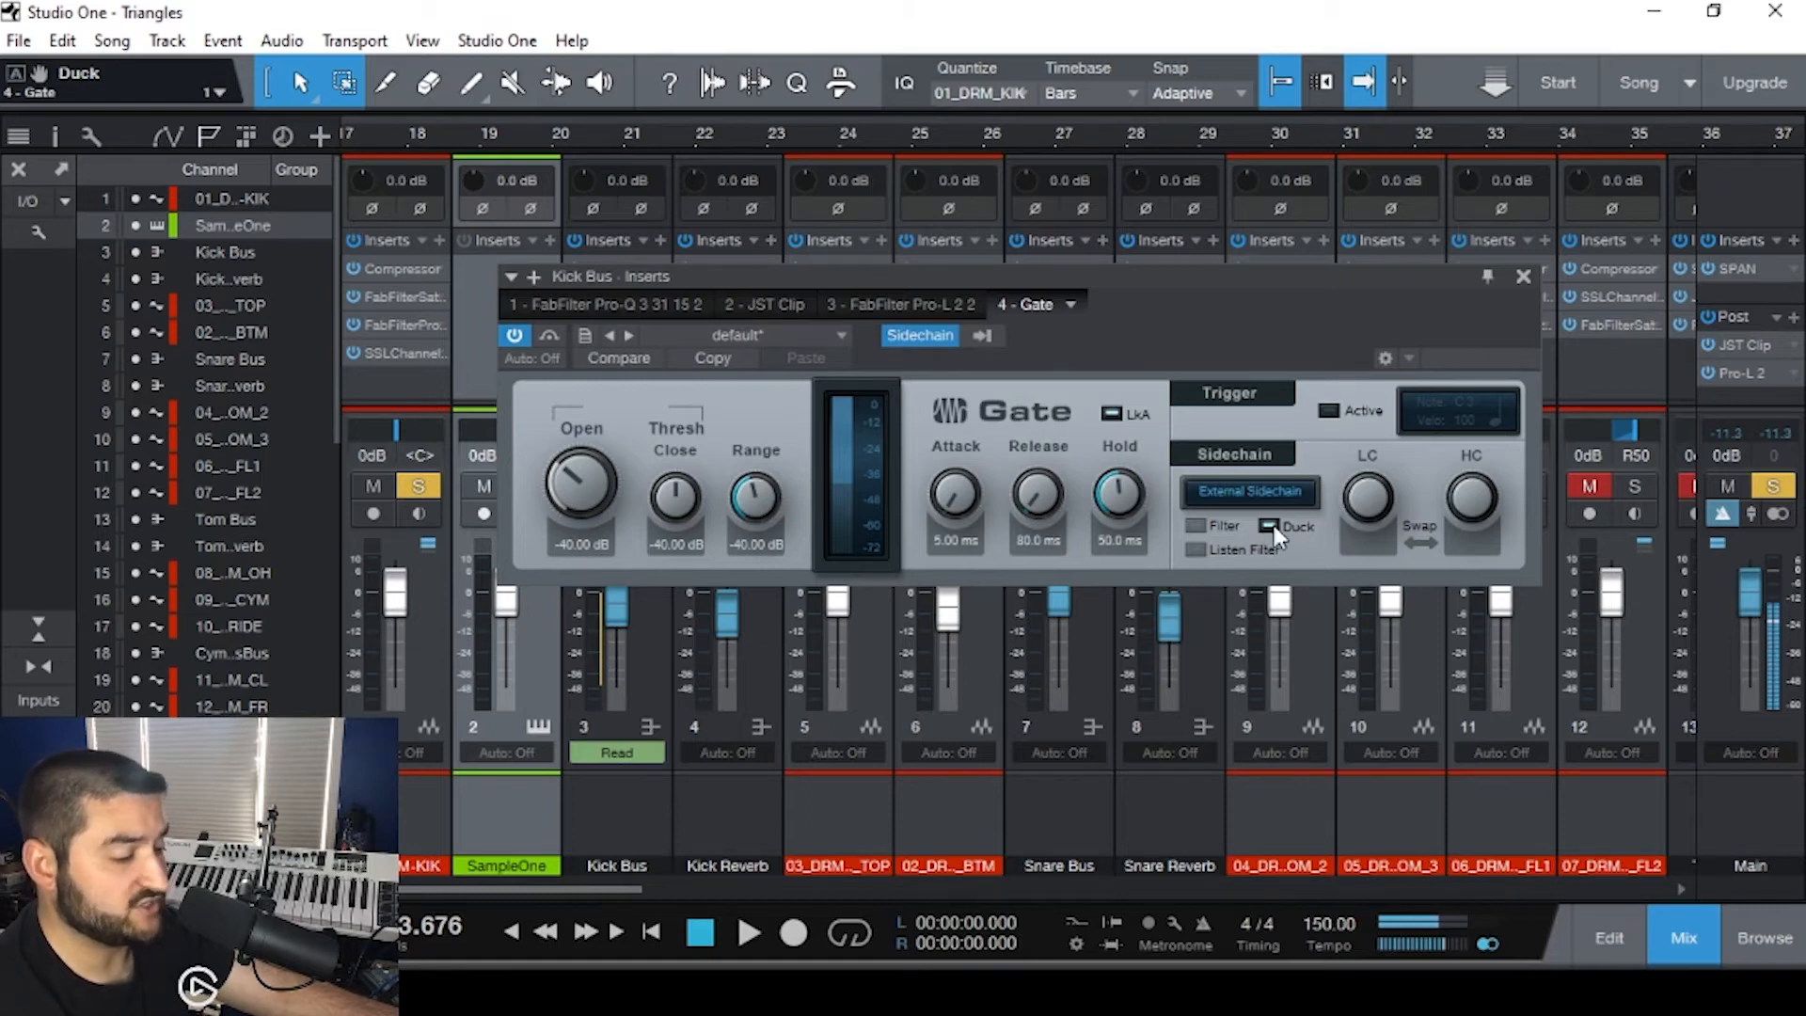
# - Move the Gate window below the Kick Spike track and compare the notes before bar 28 with the kick waveform
pyautogui.press('F3')
pyautogui.moveTo(1160, 282); pyautogui.dragTo(1220, 564)
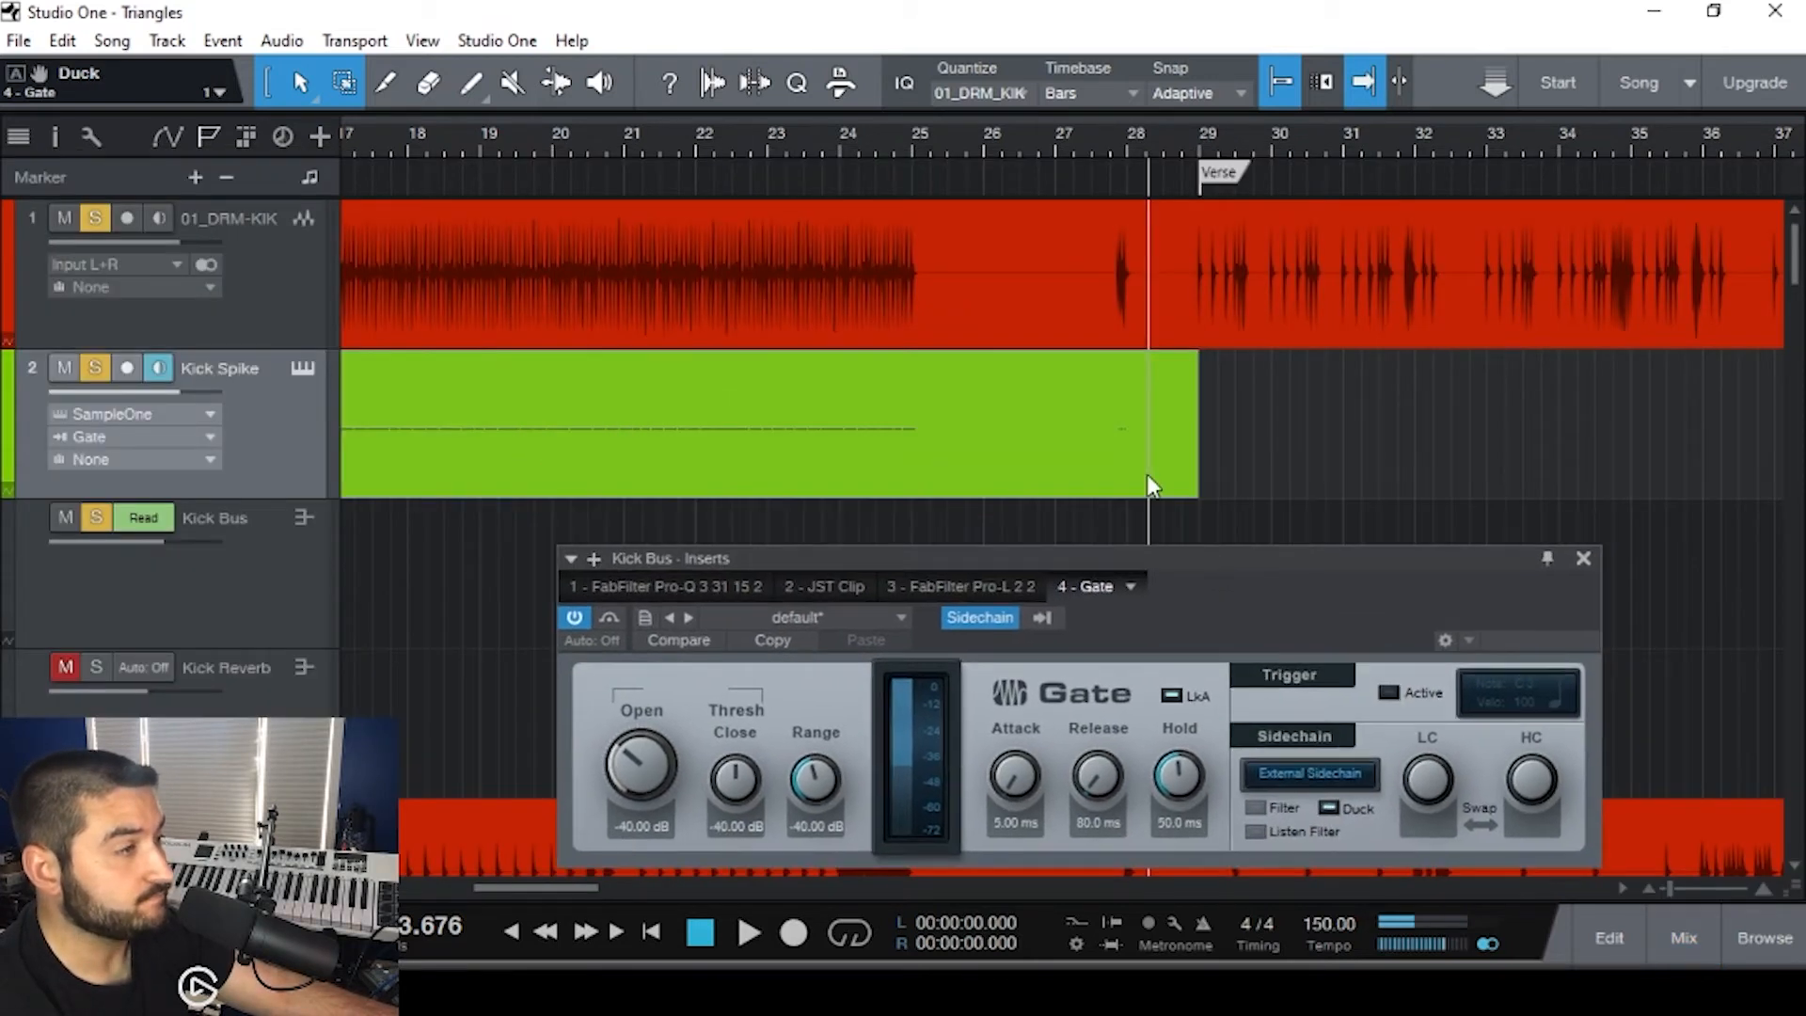
pyautogui.hscroll(-3, 1151, 475)
pyautogui.hscroll(3, 1245, 469)
pyautogui.scroll(8, 1120, 442)
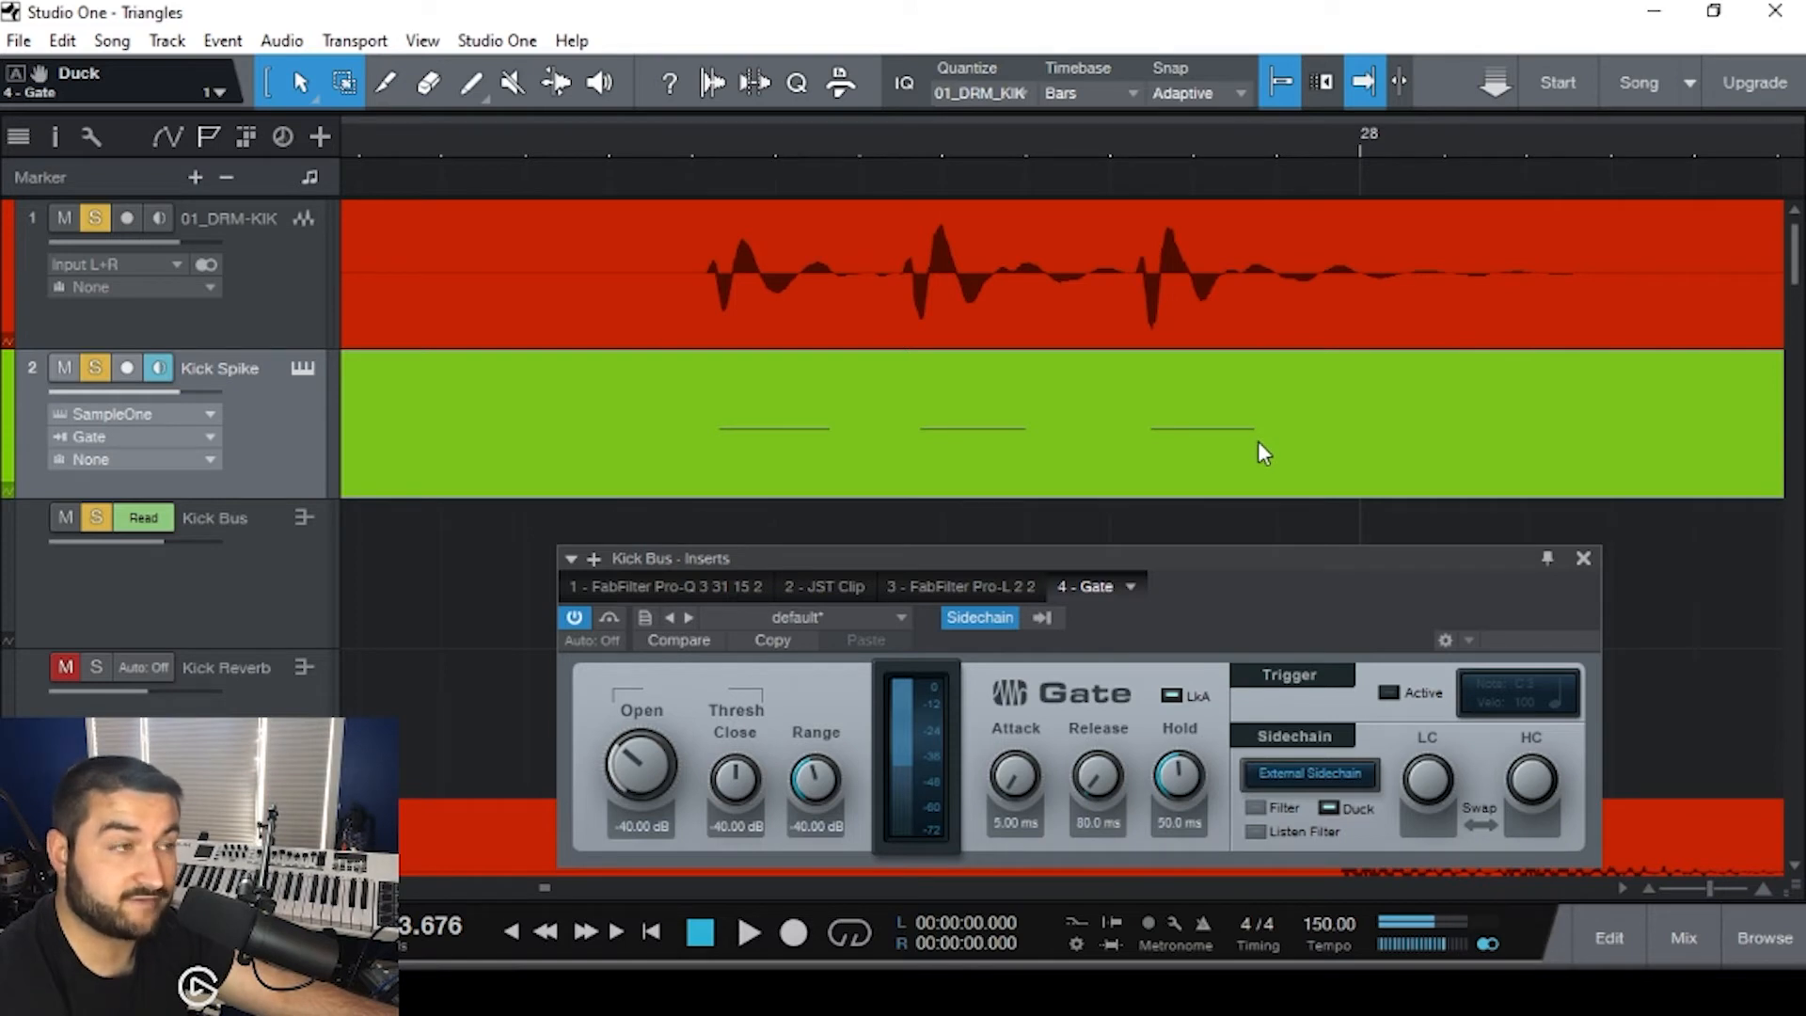
pyautogui.scroll(-5, 1082, 448)
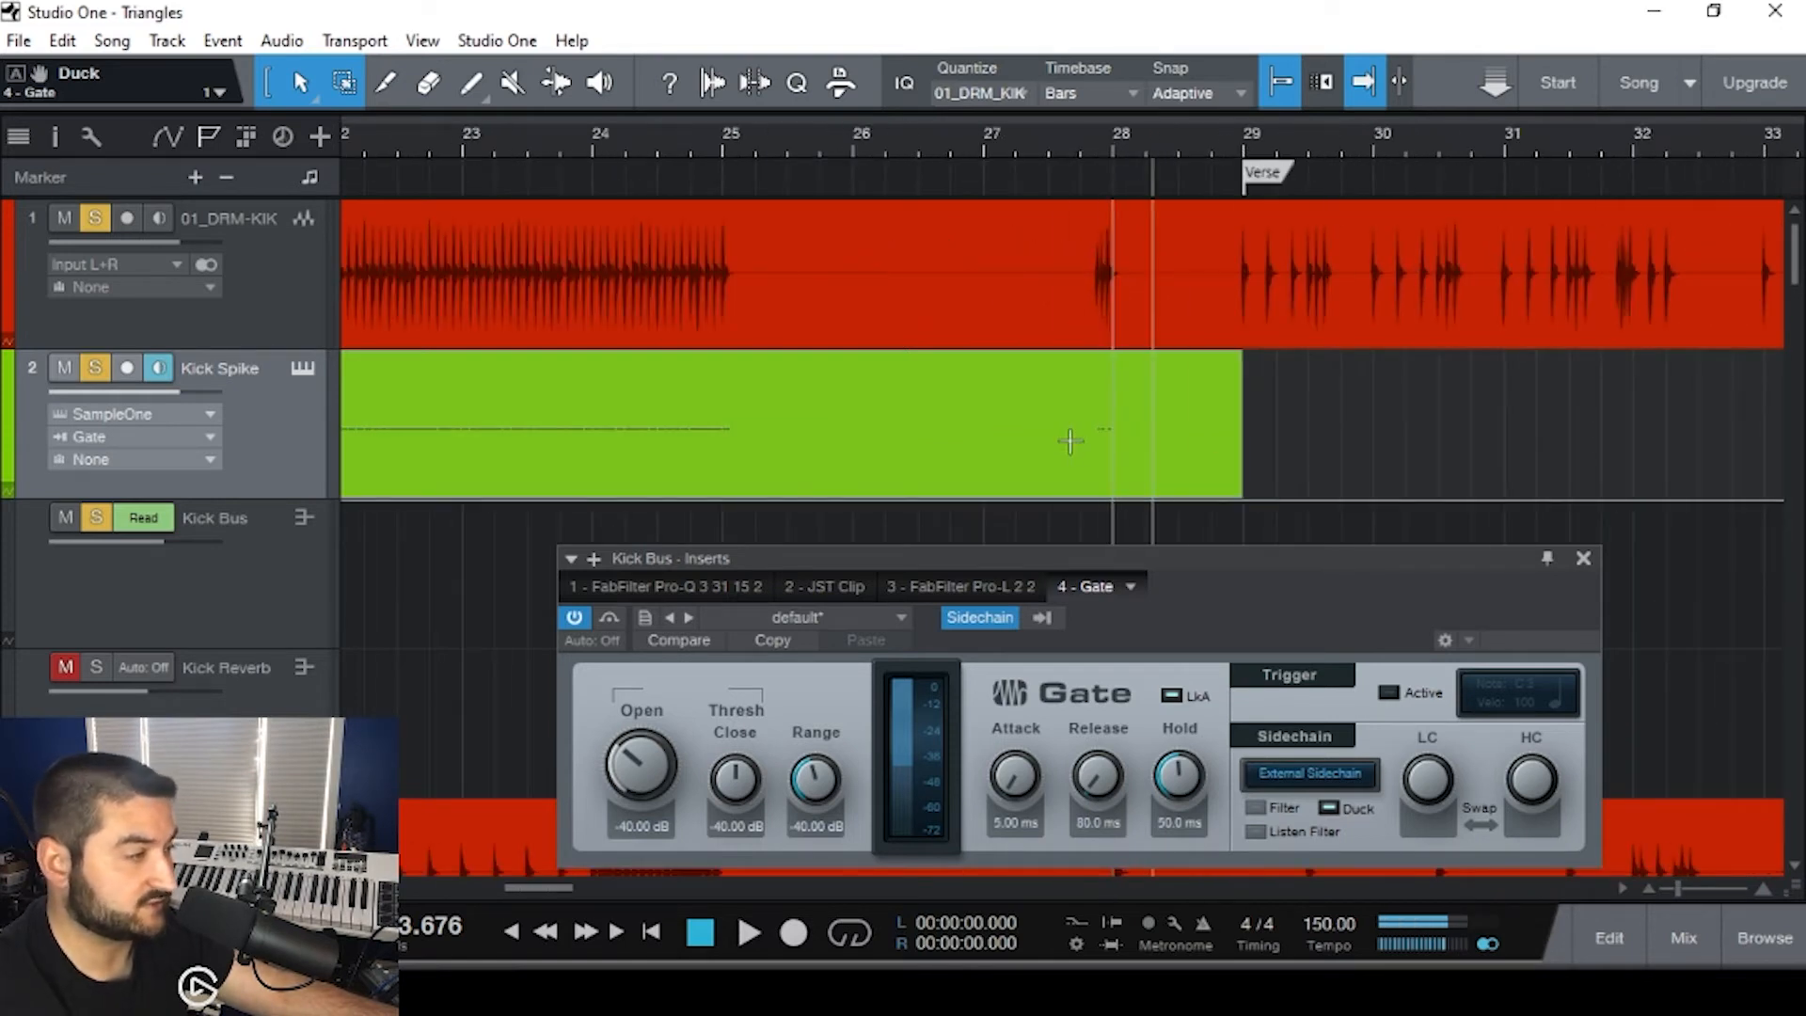
# - Set the Gate's open threshold to -13.00 dB and play the kick hits before bar 28
pyautogui.click(1069, 440)
pyautogui.moveTo(641, 767); pyautogui.dragTo(661, 652)
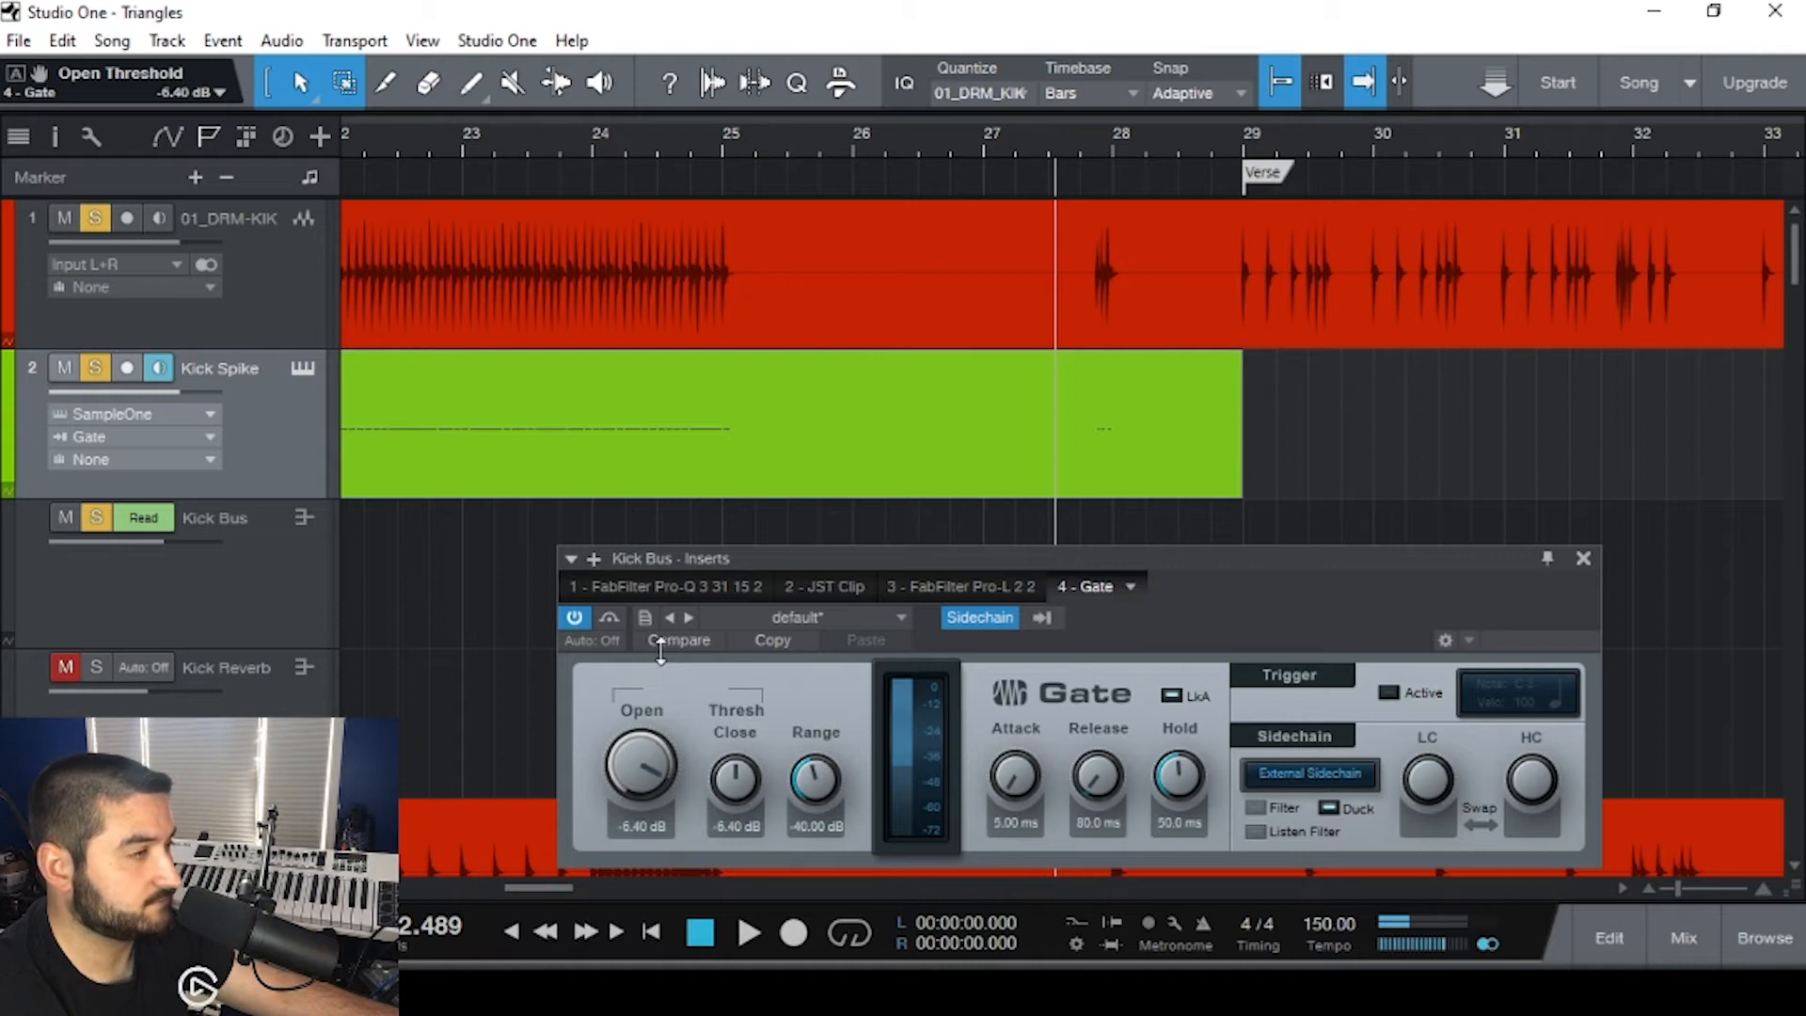
pyautogui.scroll(5, 1112, 484)
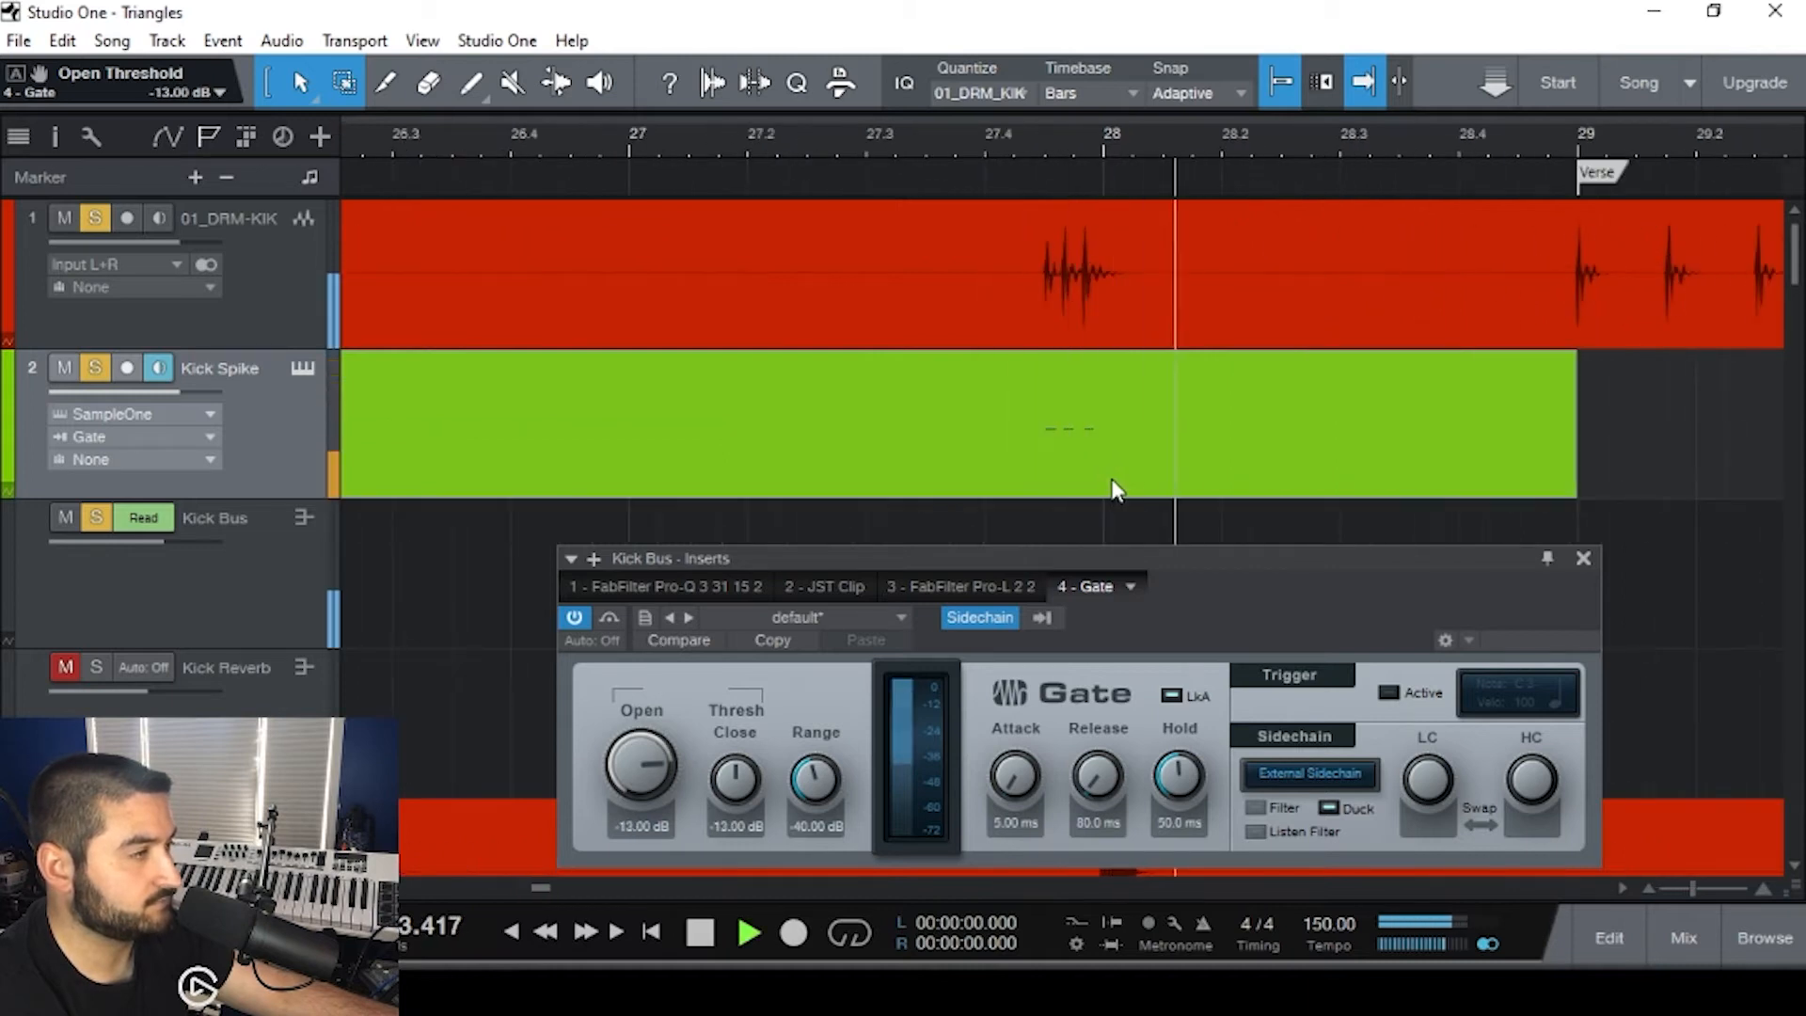
pyautogui.hotkey('ctrl', 'space')
pyautogui.click(919, 459)
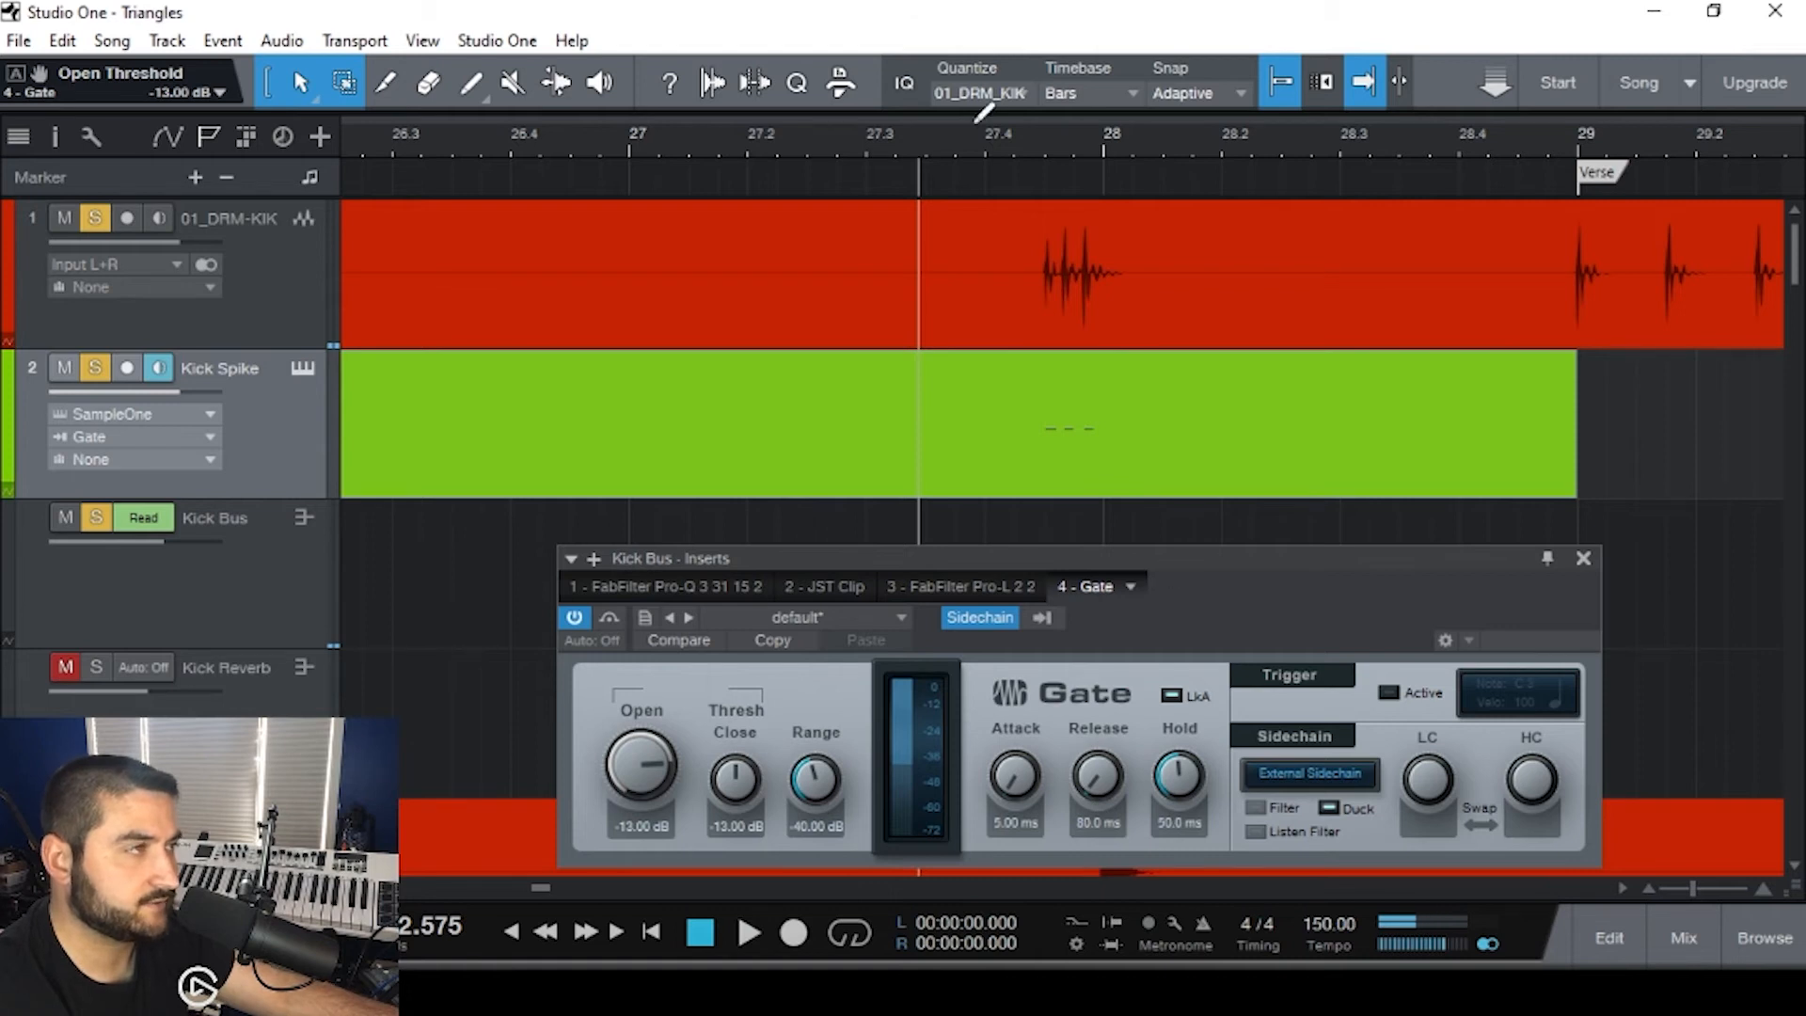
# - Loop playback from 00:00:42.661 to 00:00:43.564 and compare the kick sound with the Gate bypassed and active
pyautogui.moveTo(945, 127); pyautogui.dragTo(1210, 127)
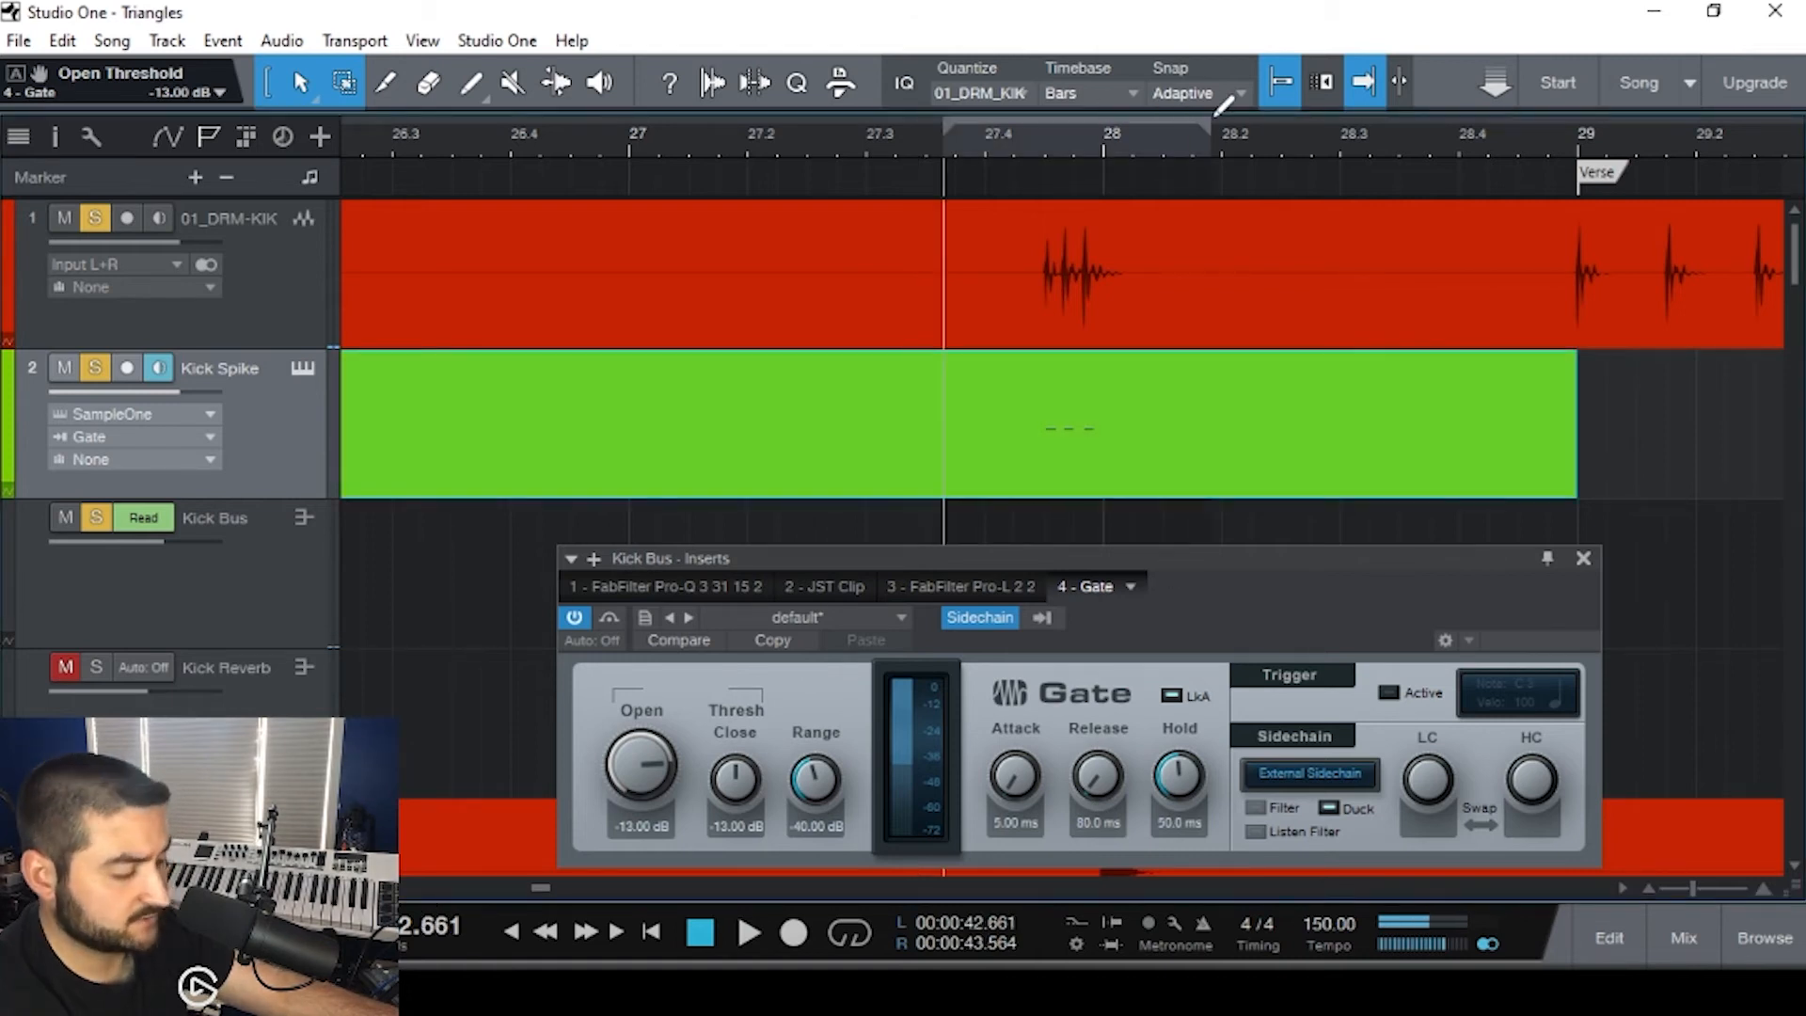
pyautogui.press('space')
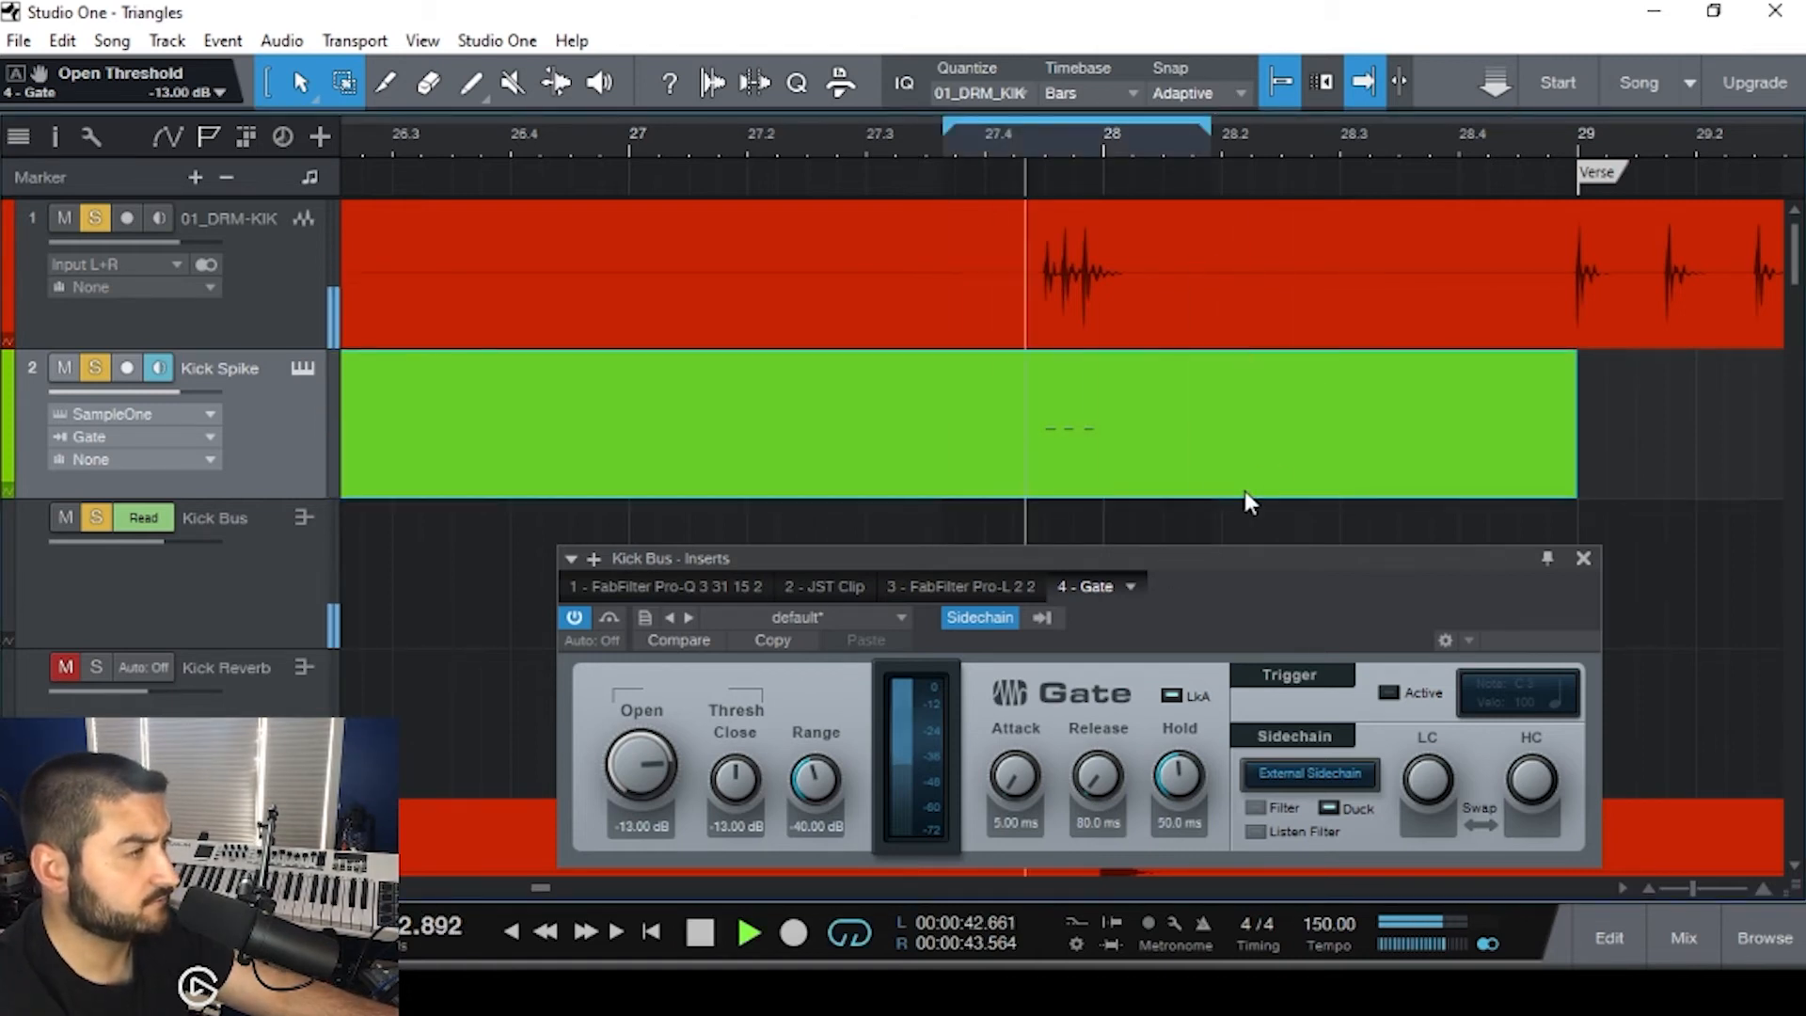
pyautogui.click(611, 618)
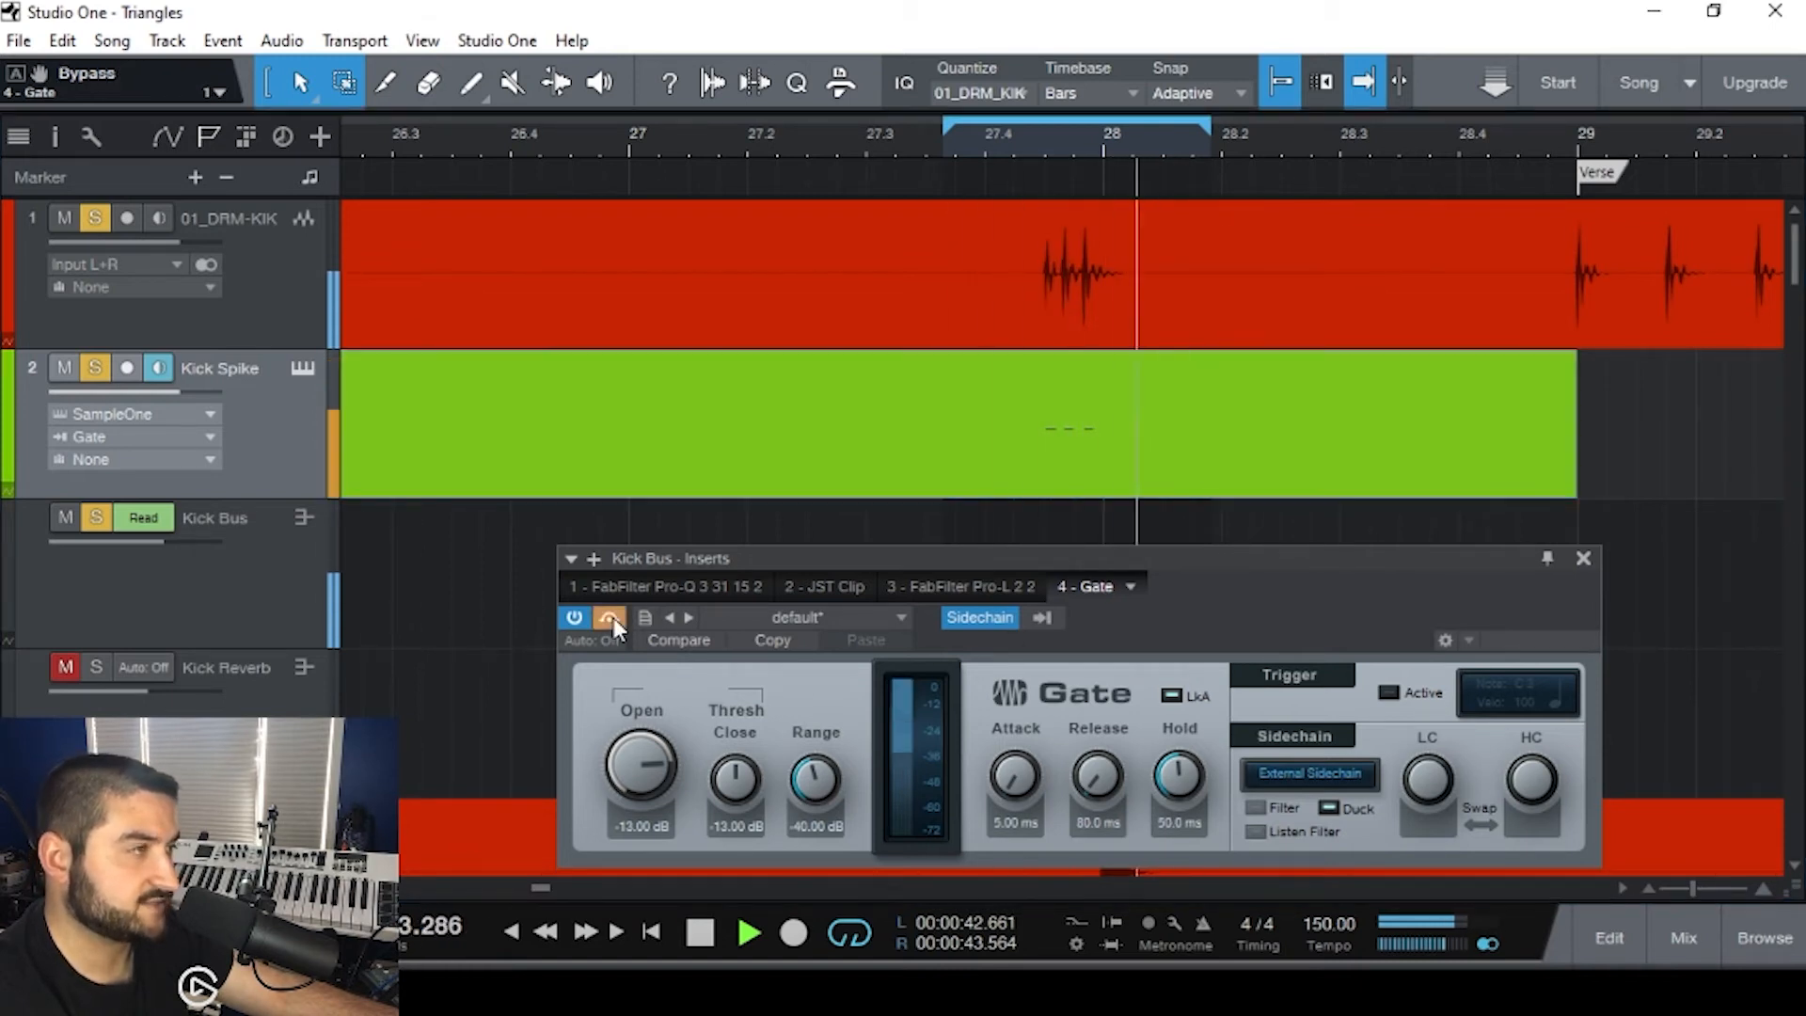
pyautogui.click(610, 618)
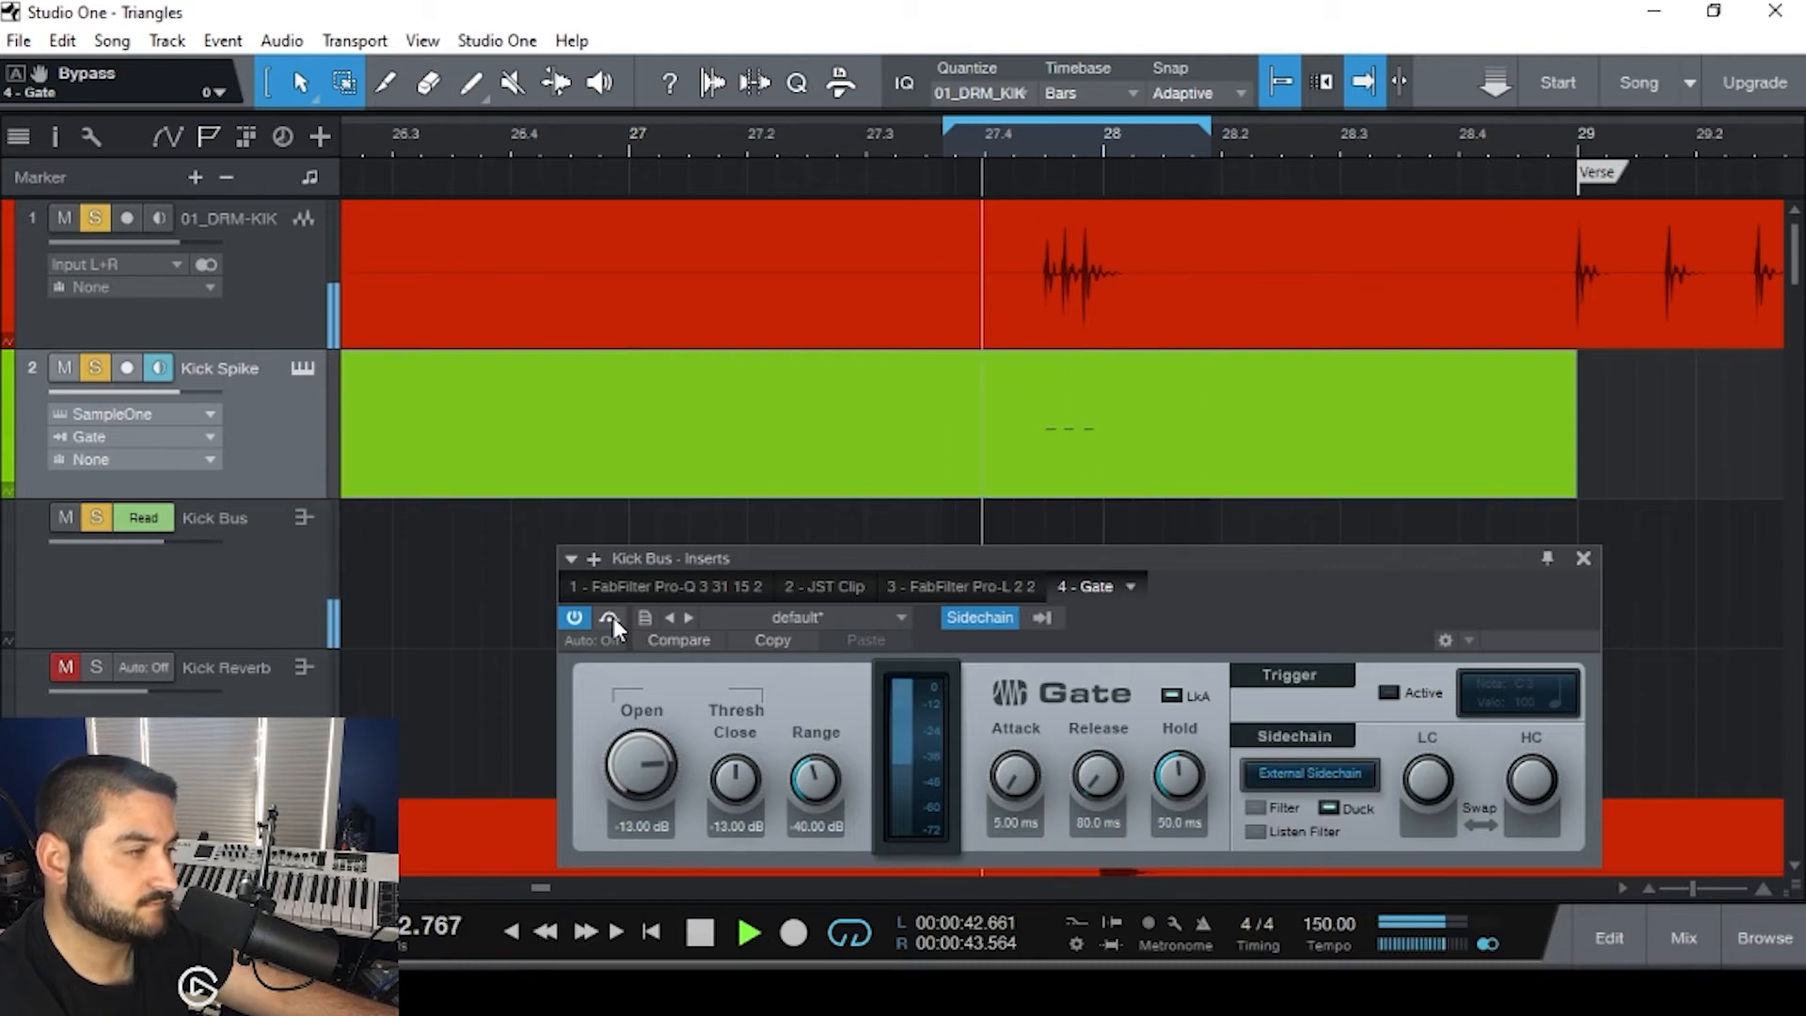
pyautogui.press('space')
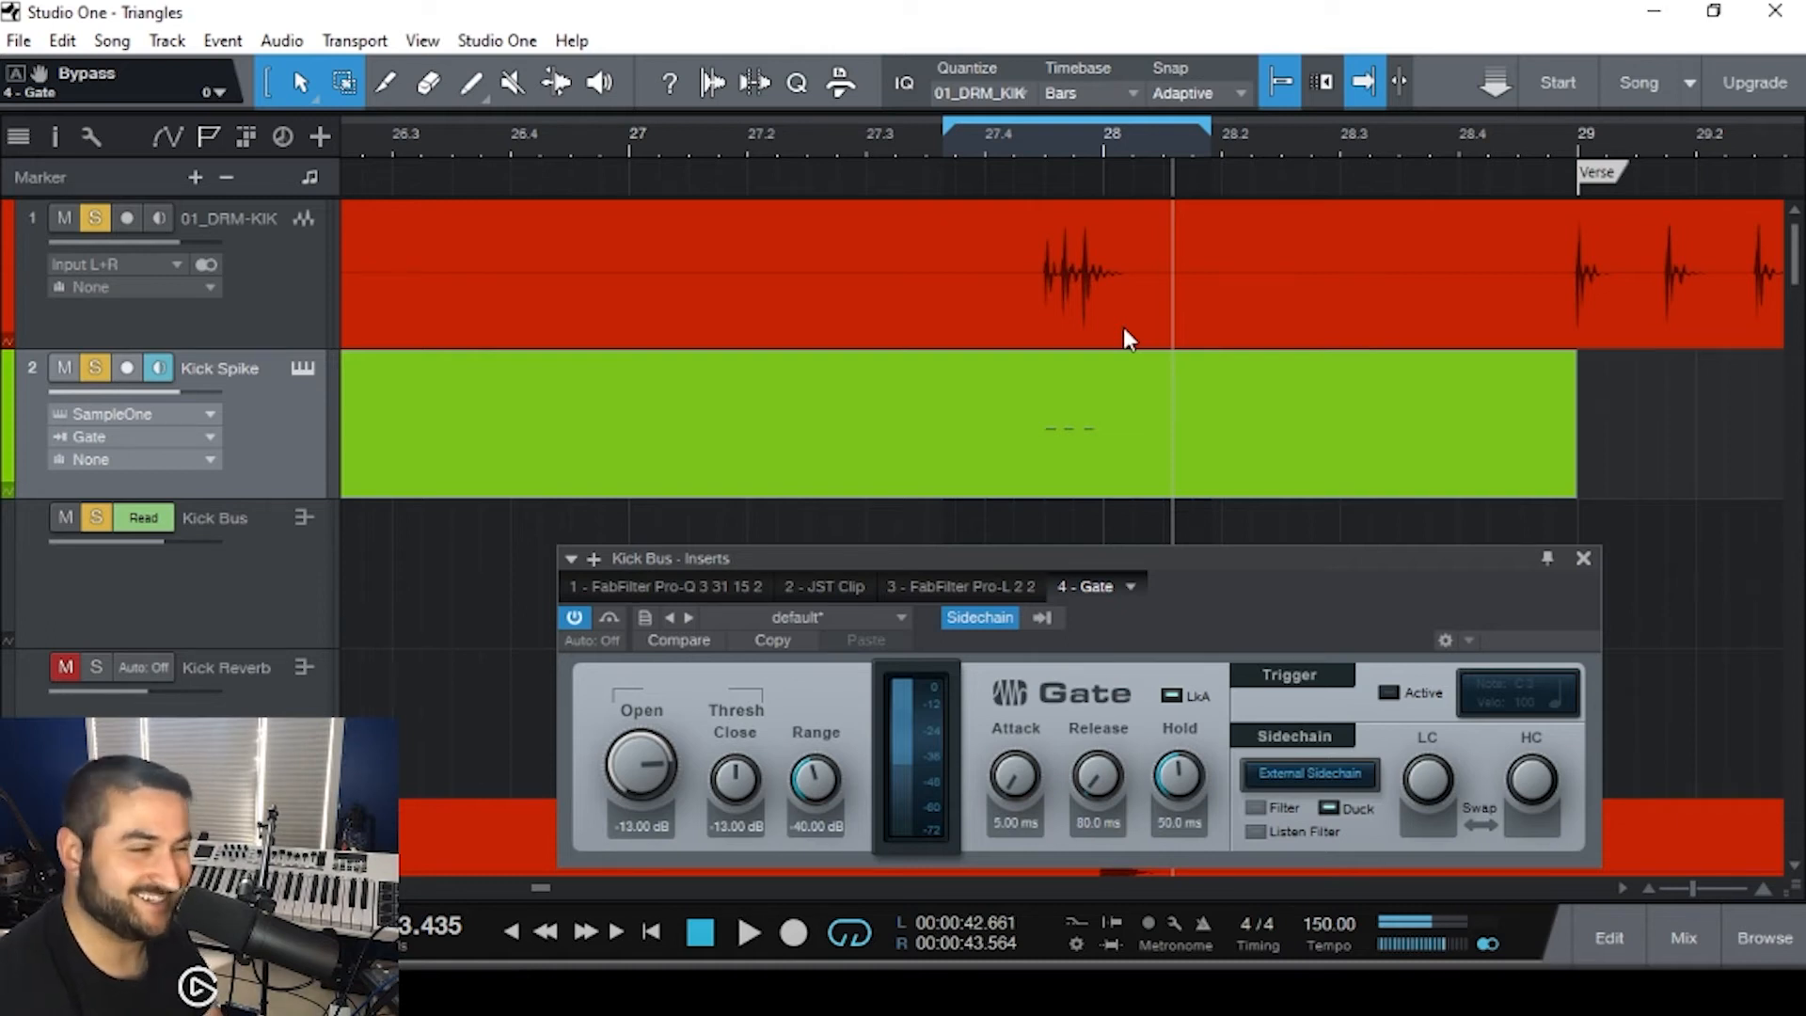
# - Undo the playback loop around bar 28
pyautogui.scroll(-5, 943, 459)
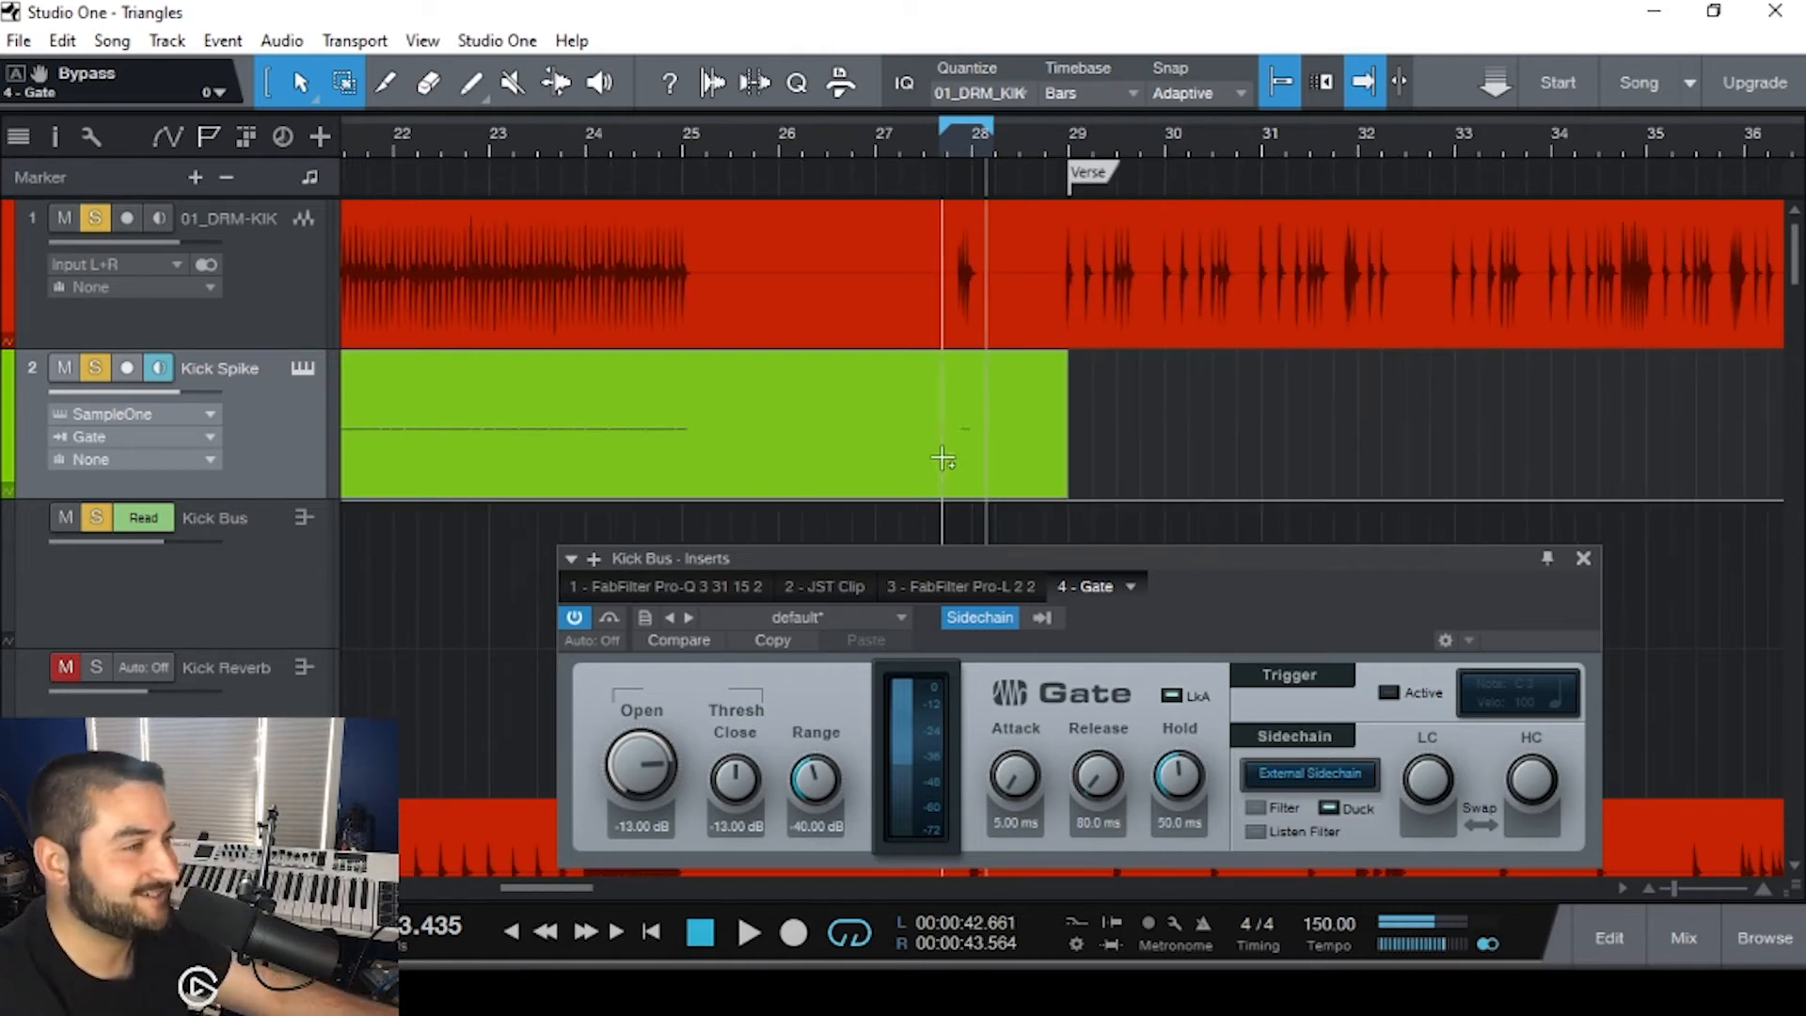
pyautogui.hscroll(-6, 943, 459)
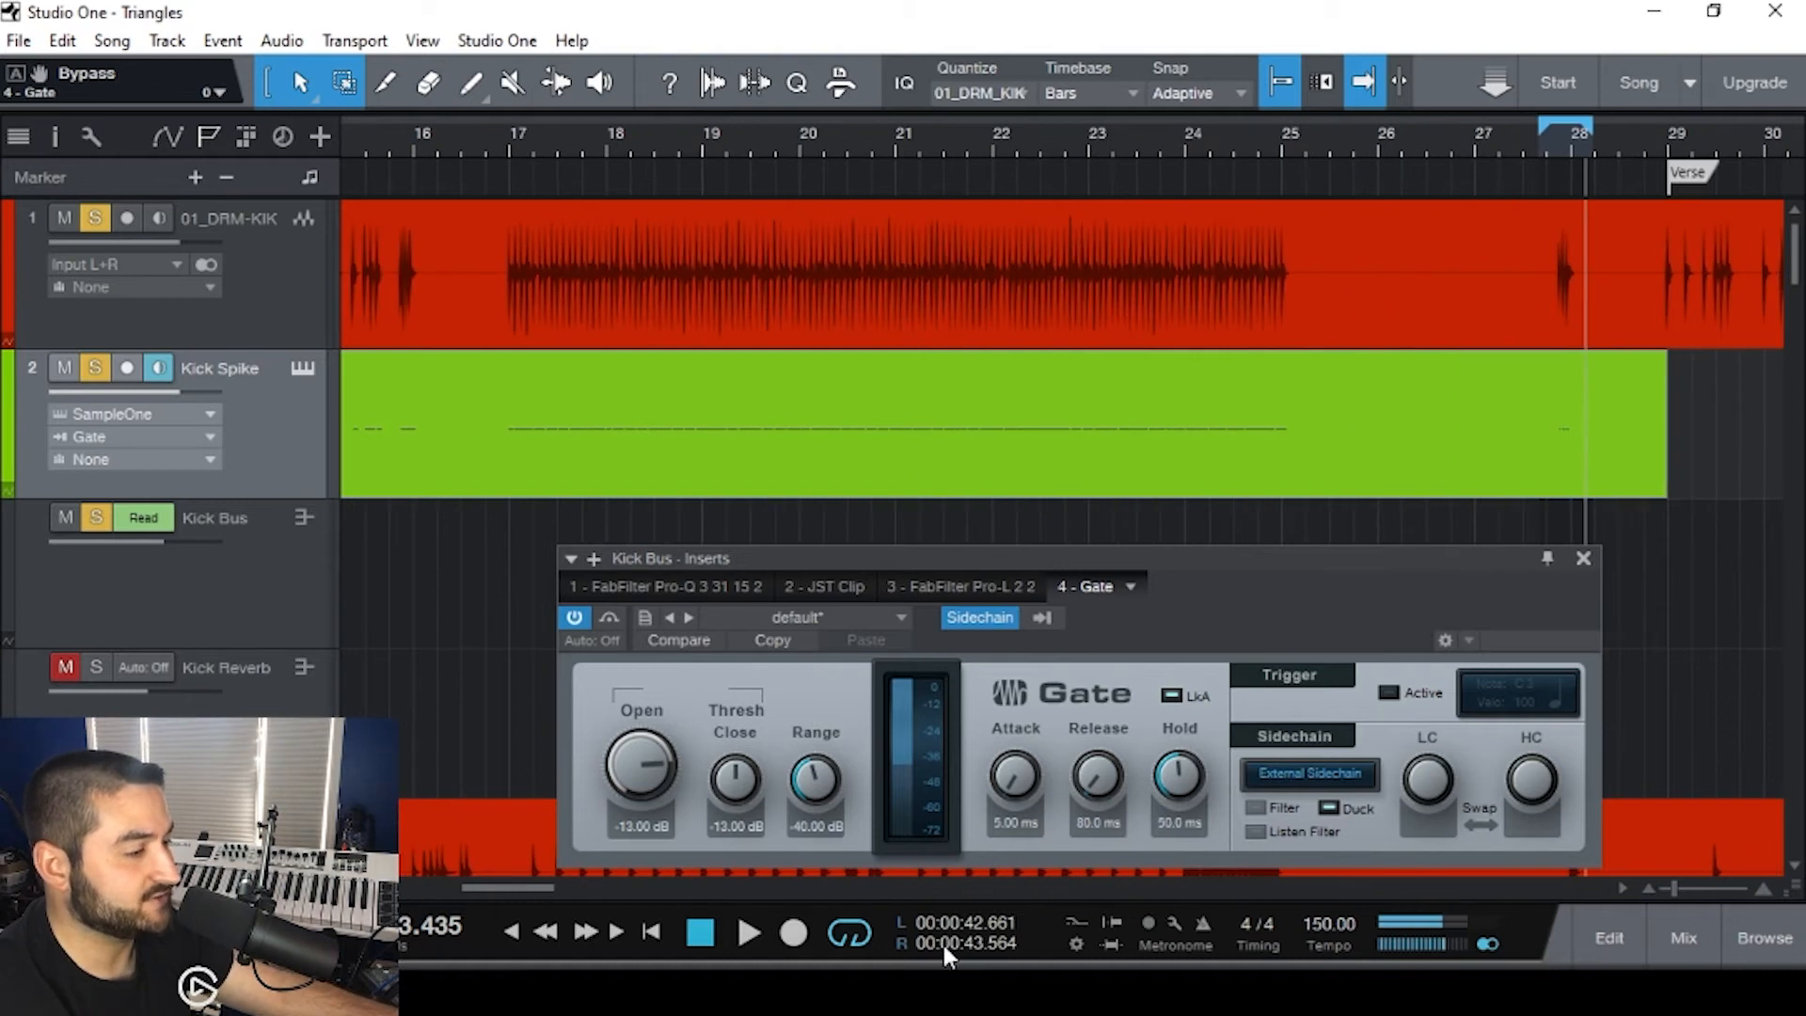
pyautogui.hotkey('ctrl', 'z')
# - Play the kick and Kick Spike tracks from bar 11 through the fast section ending at bar 25
pyautogui.hscroll(-6, 822, 423)
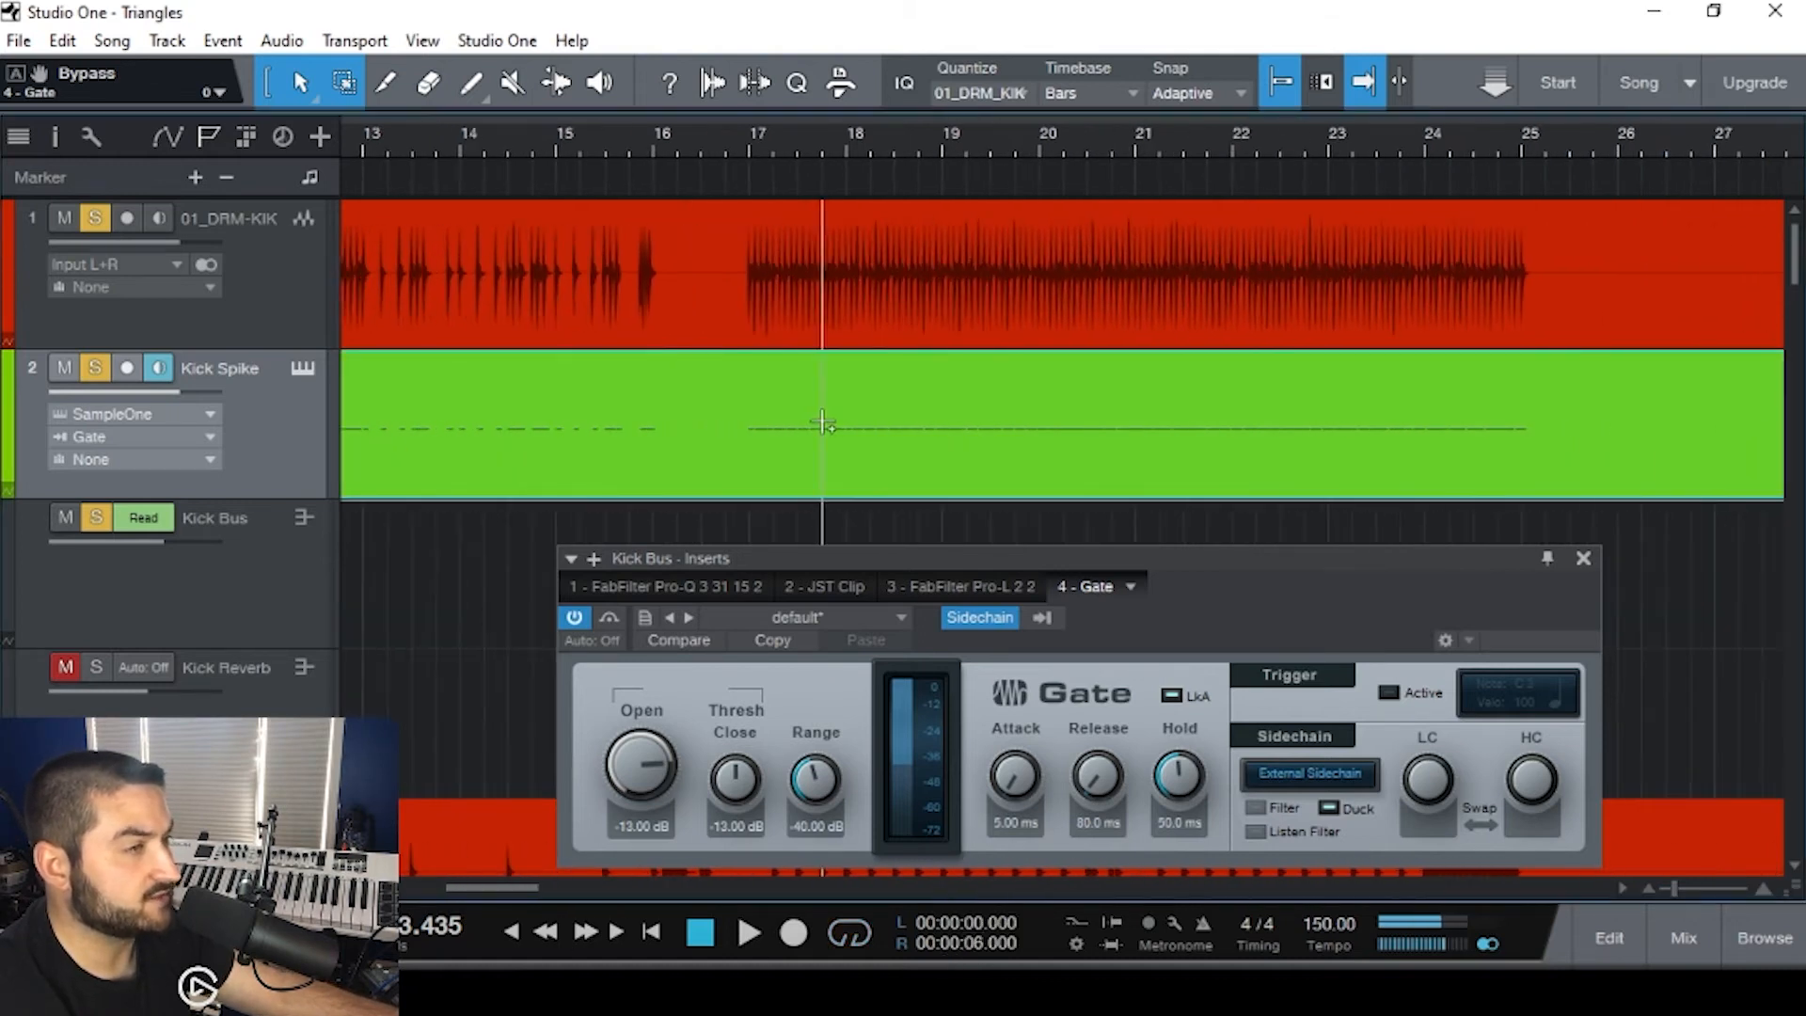
pyautogui.click(508, 139)
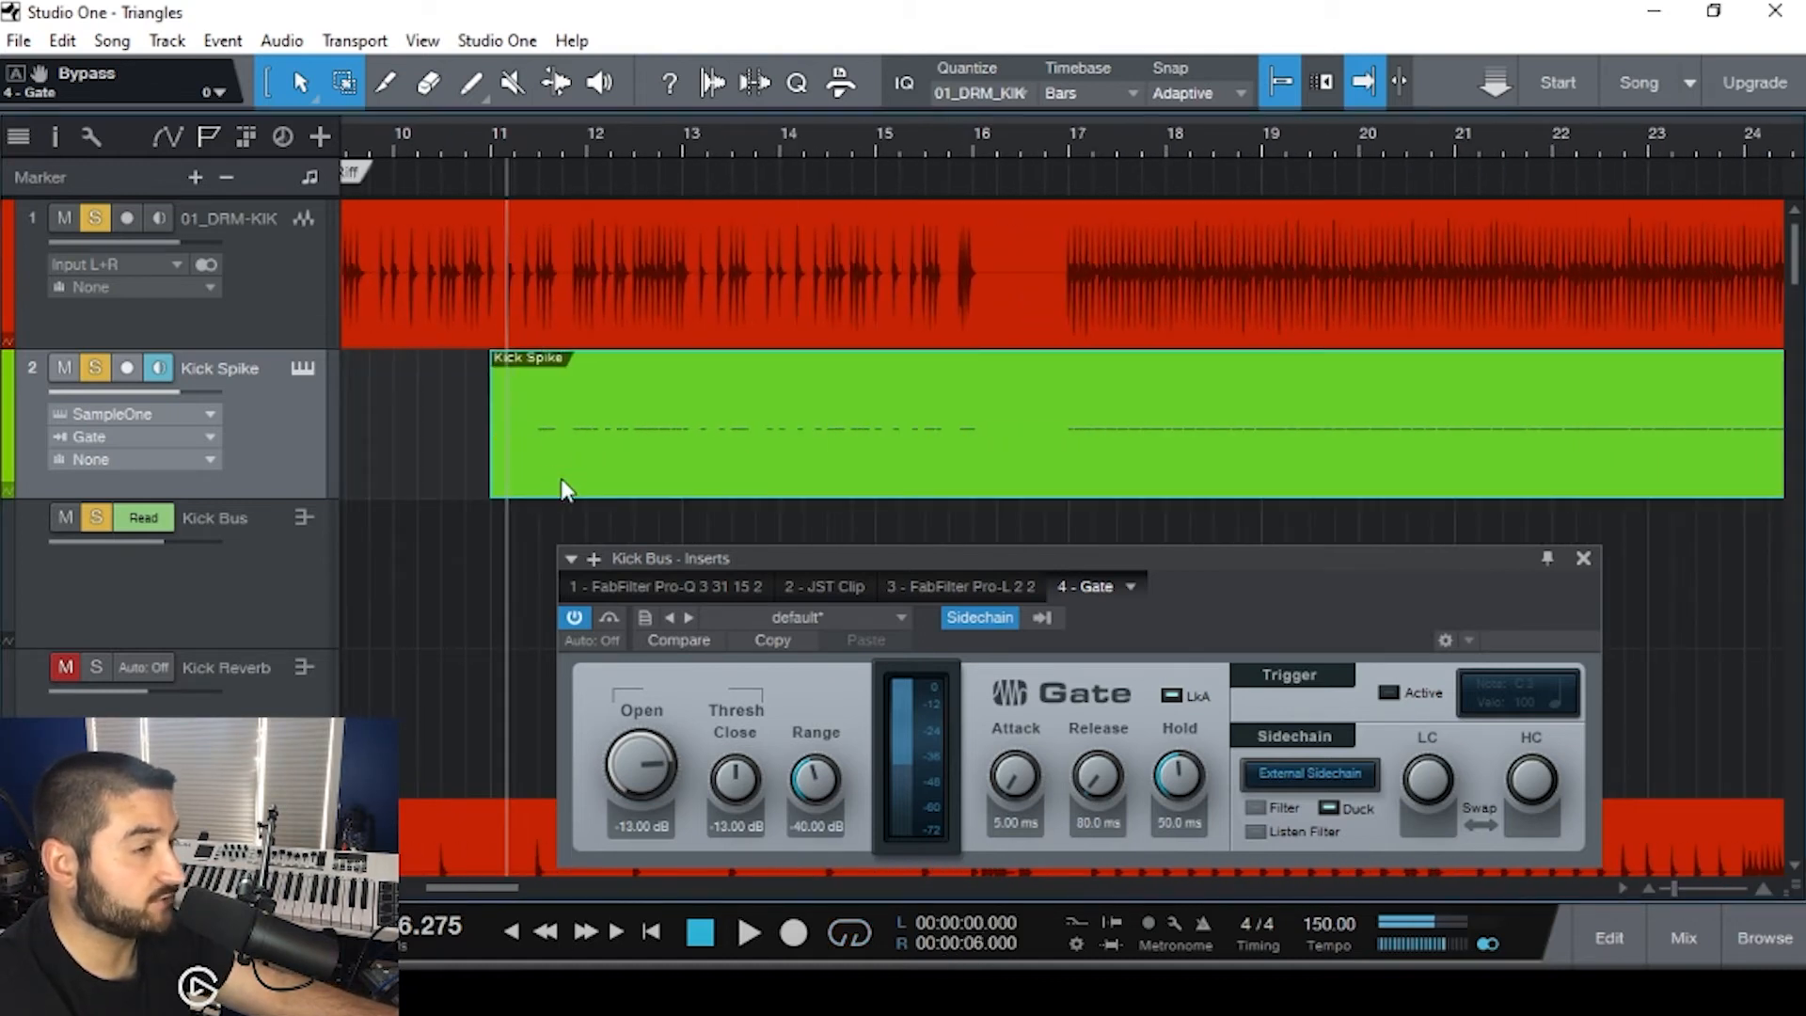
pyautogui.press('space')
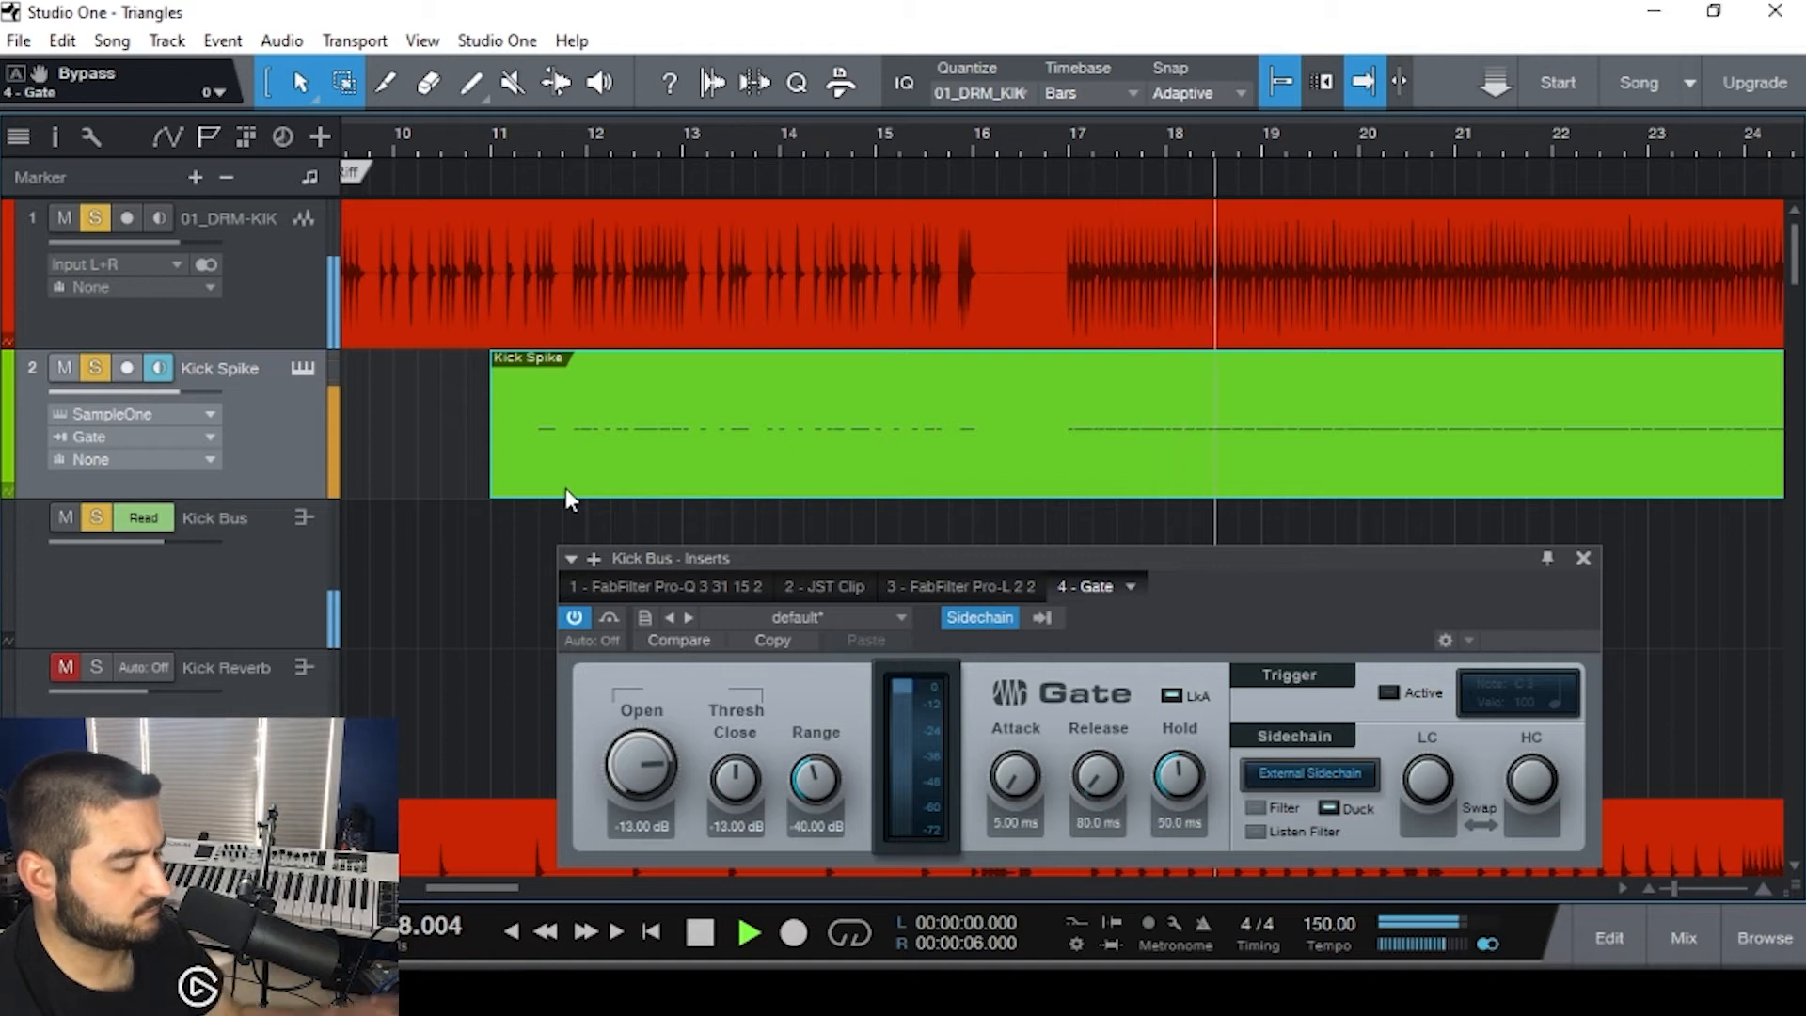
pyautogui.hscroll(5, 1187, 482)
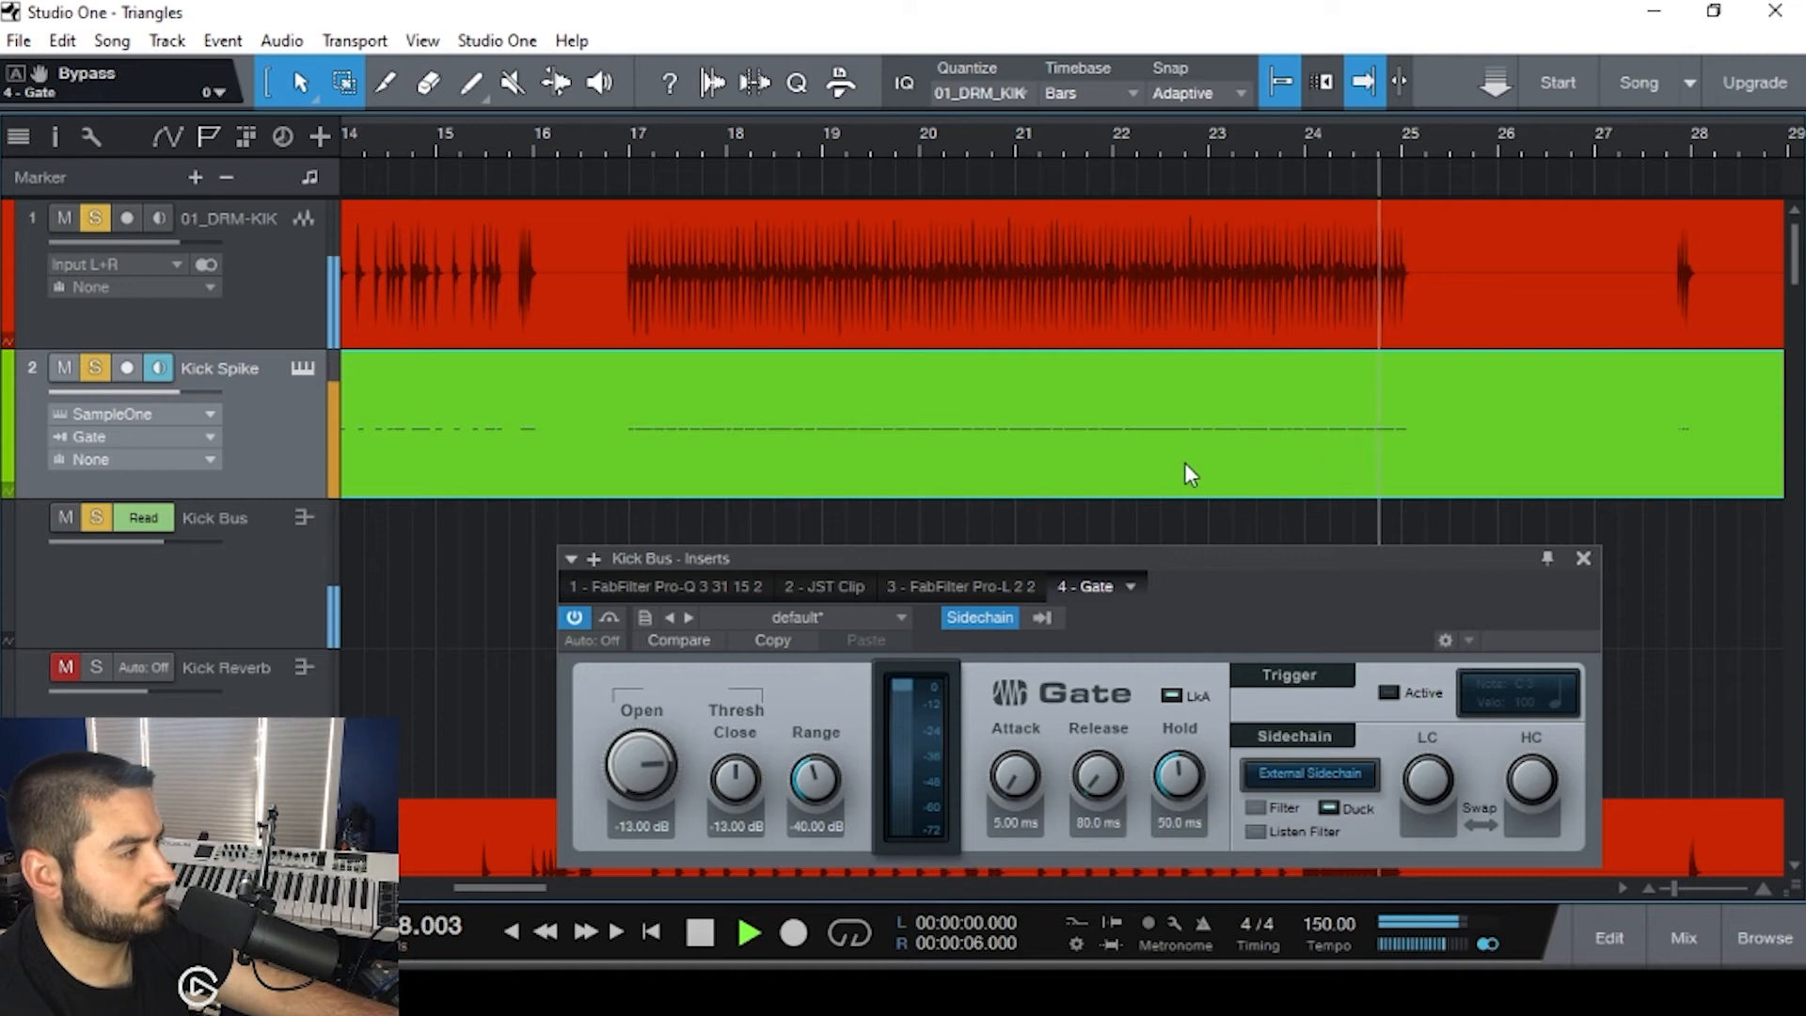
pyautogui.press('space')
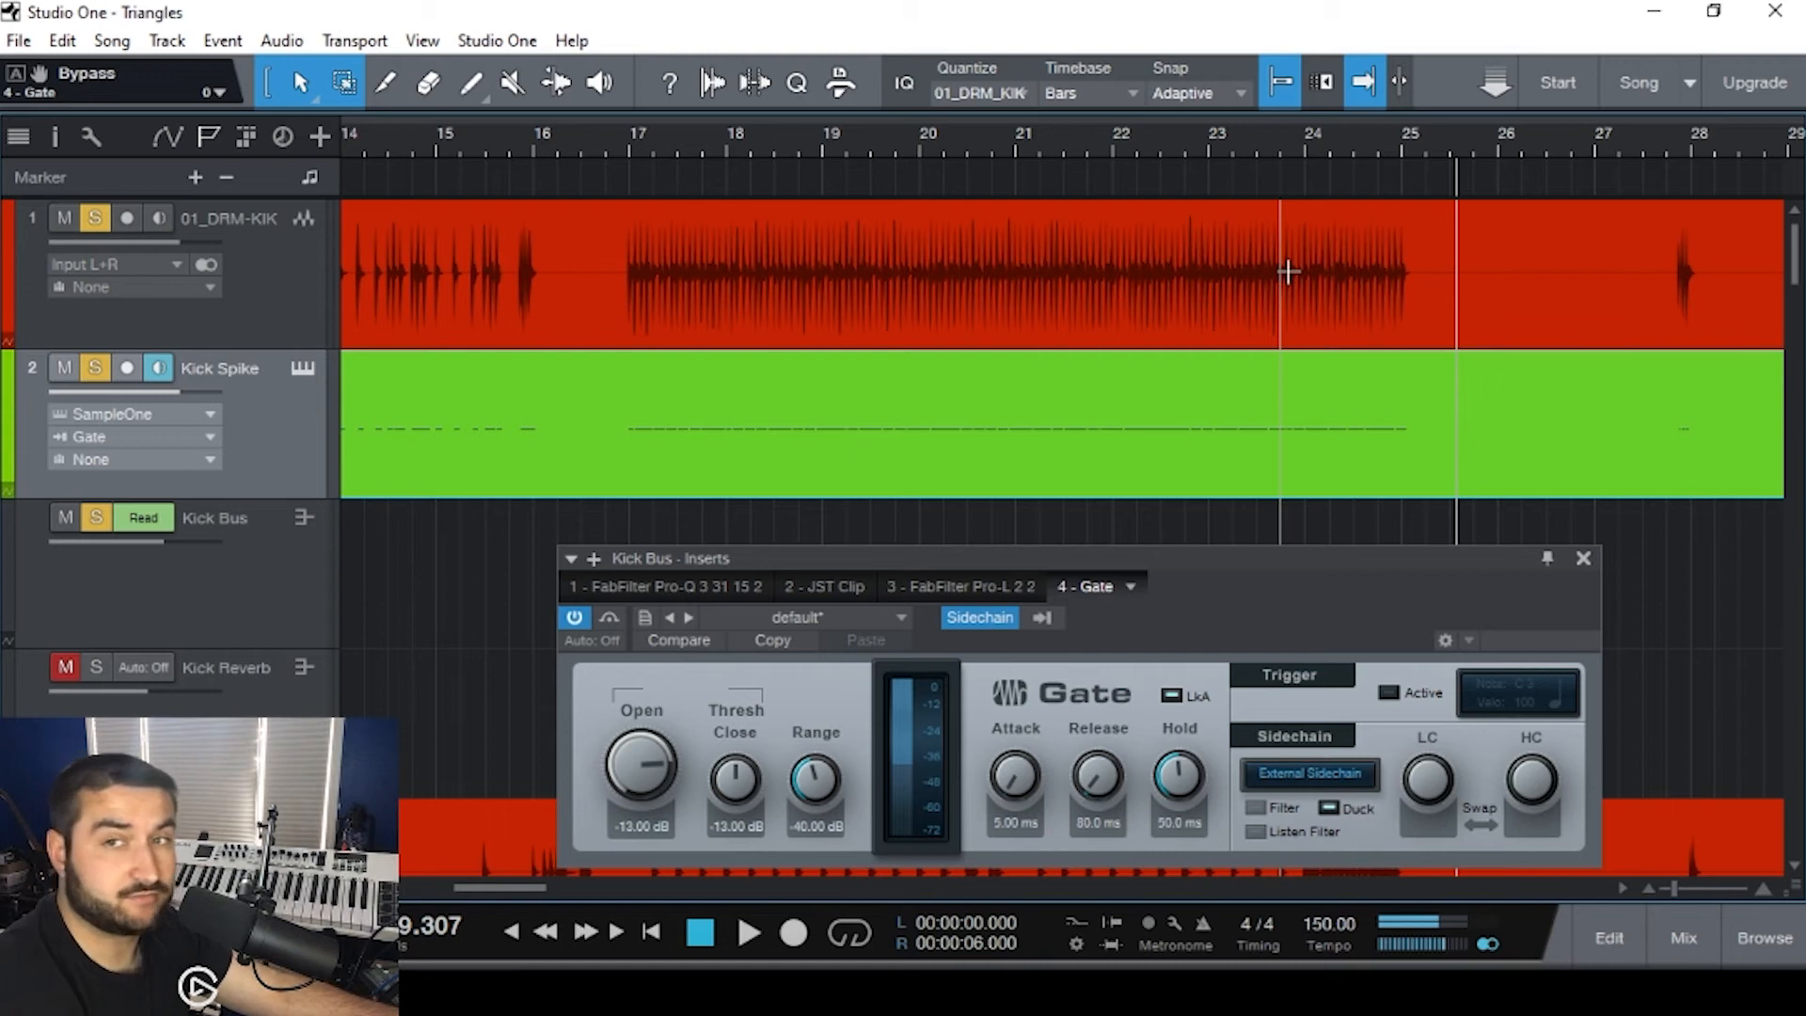
# - Open the Kick Spike part for note editing, close the Gate window and examine the C 3 notes around bar 18
pyautogui.doubleClick(1063, 461)
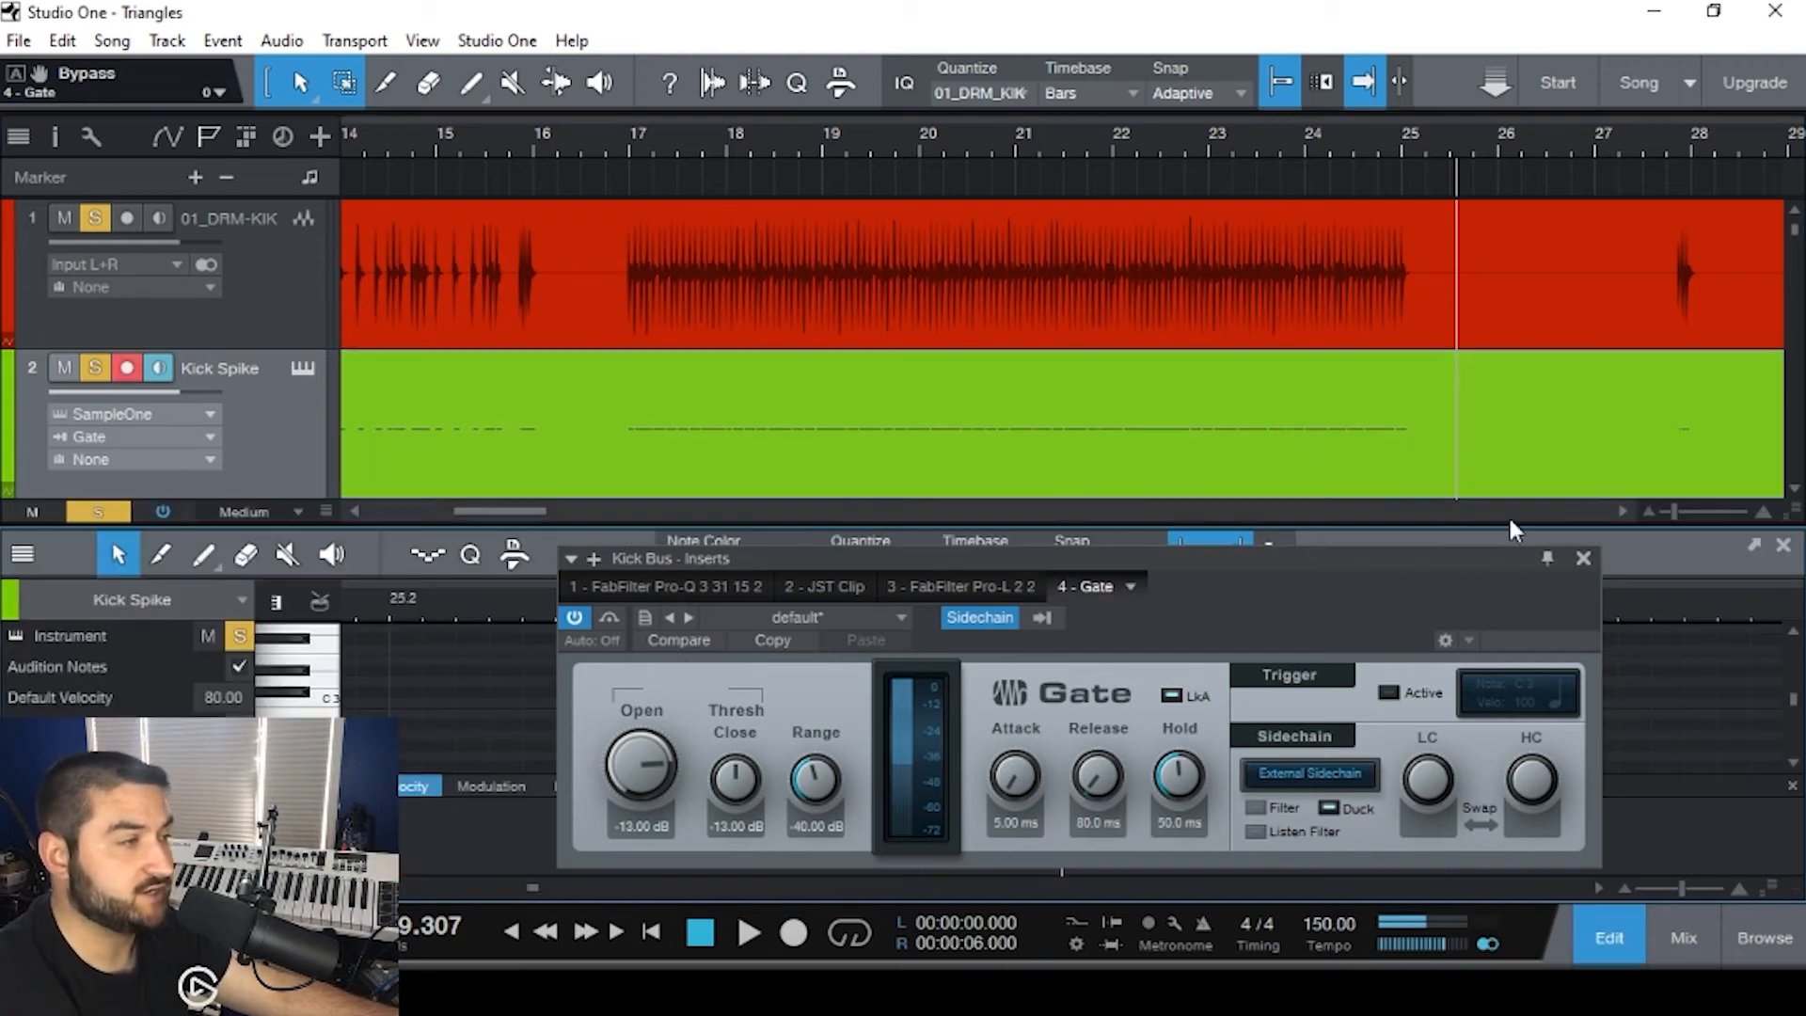
pyautogui.click(1583, 557)
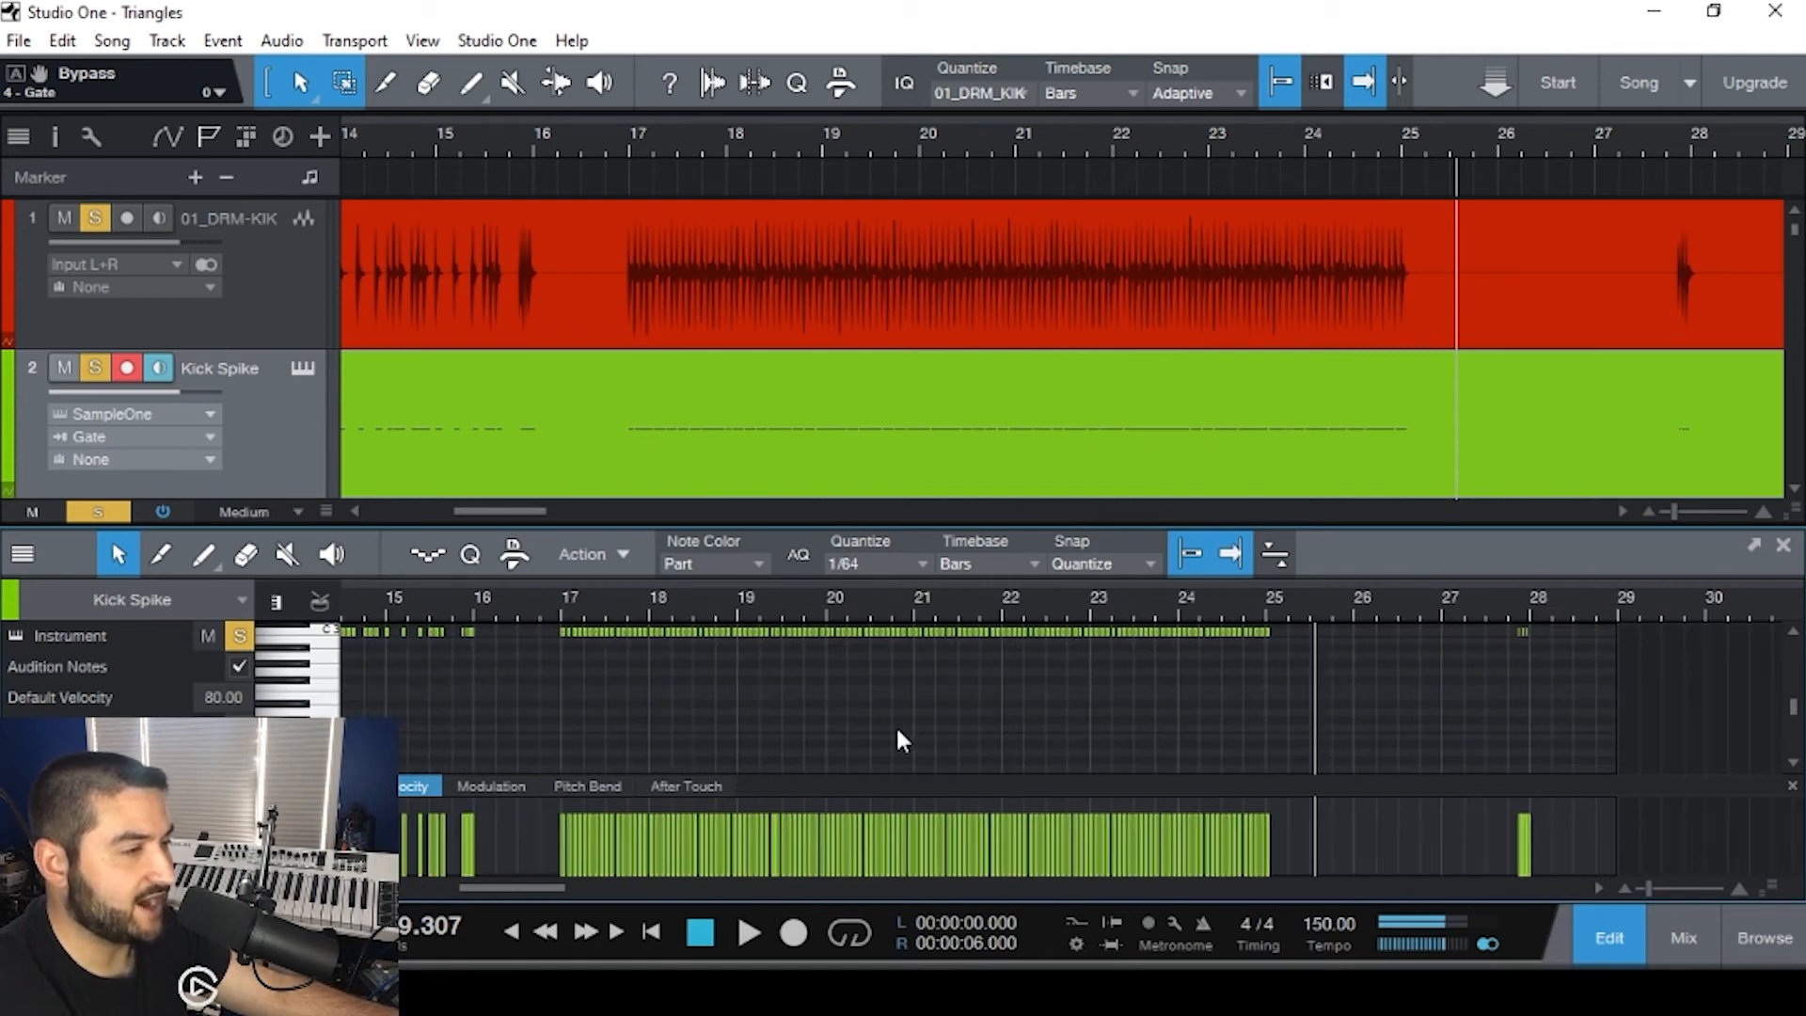
pyautogui.scroll(1, 887, 733)
pyautogui.scroll(8, 691, 690)
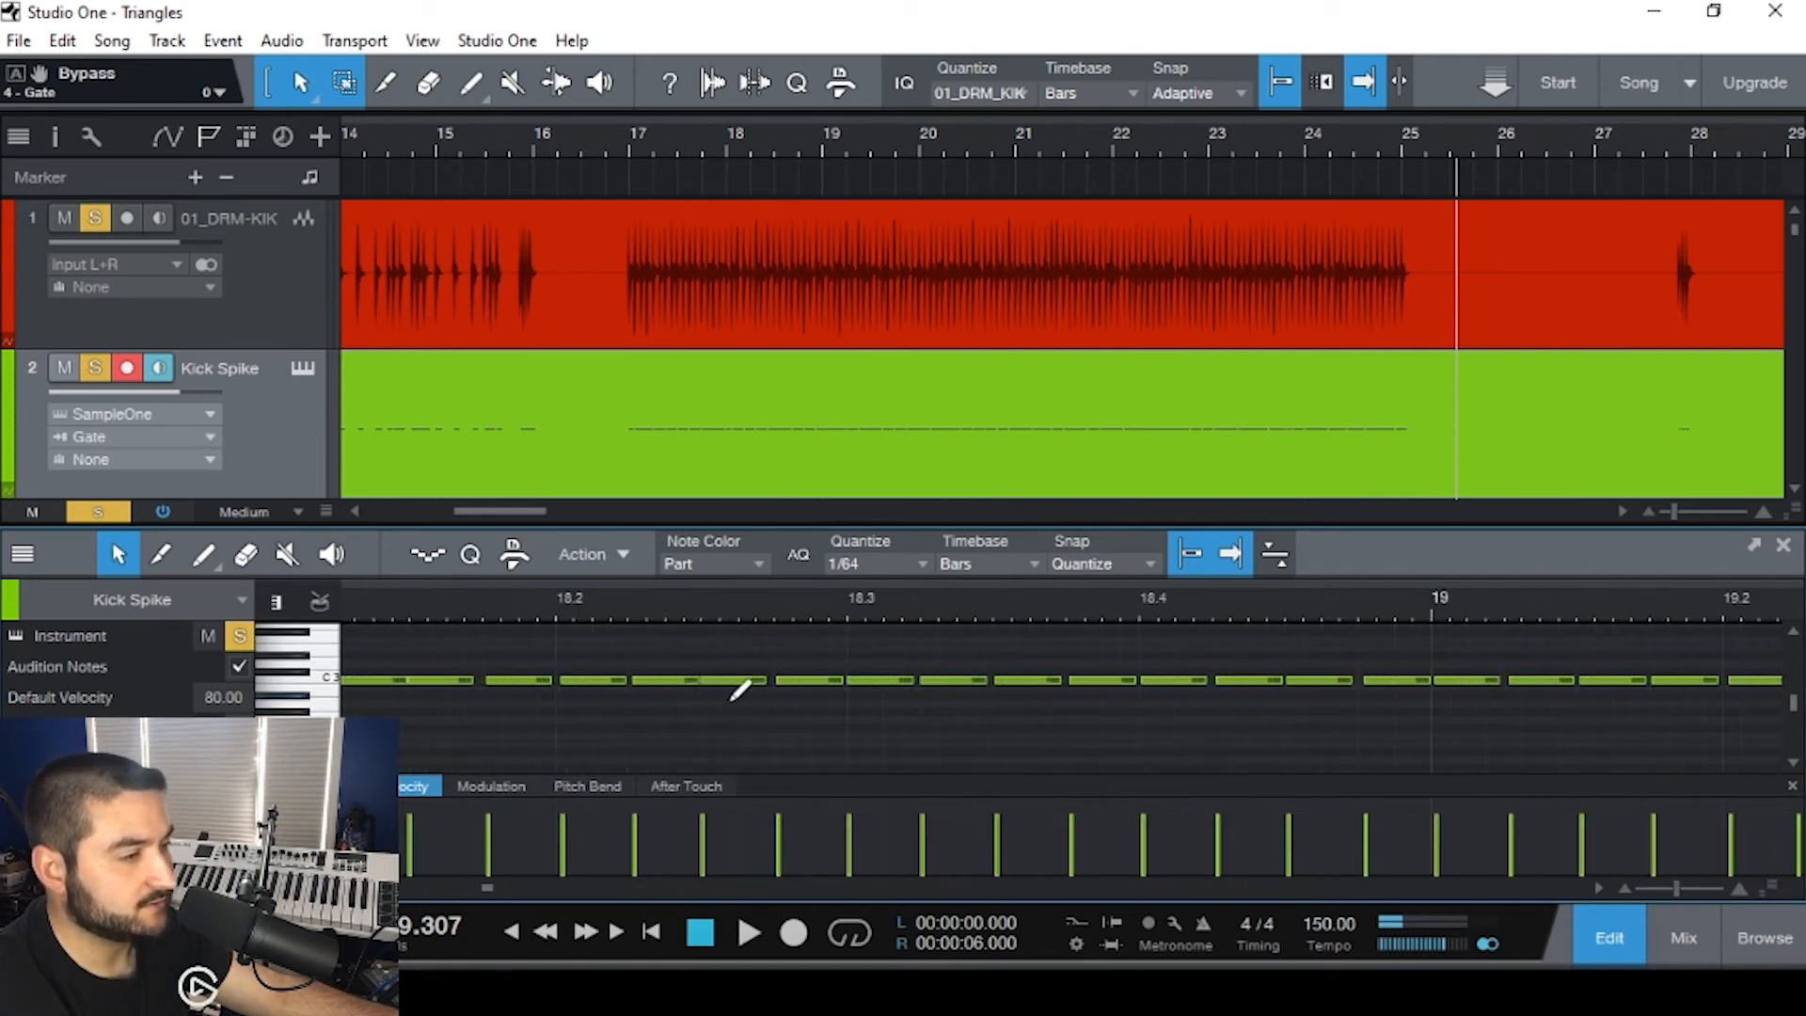
pyautogui.hscroll(-8, 754, 720)
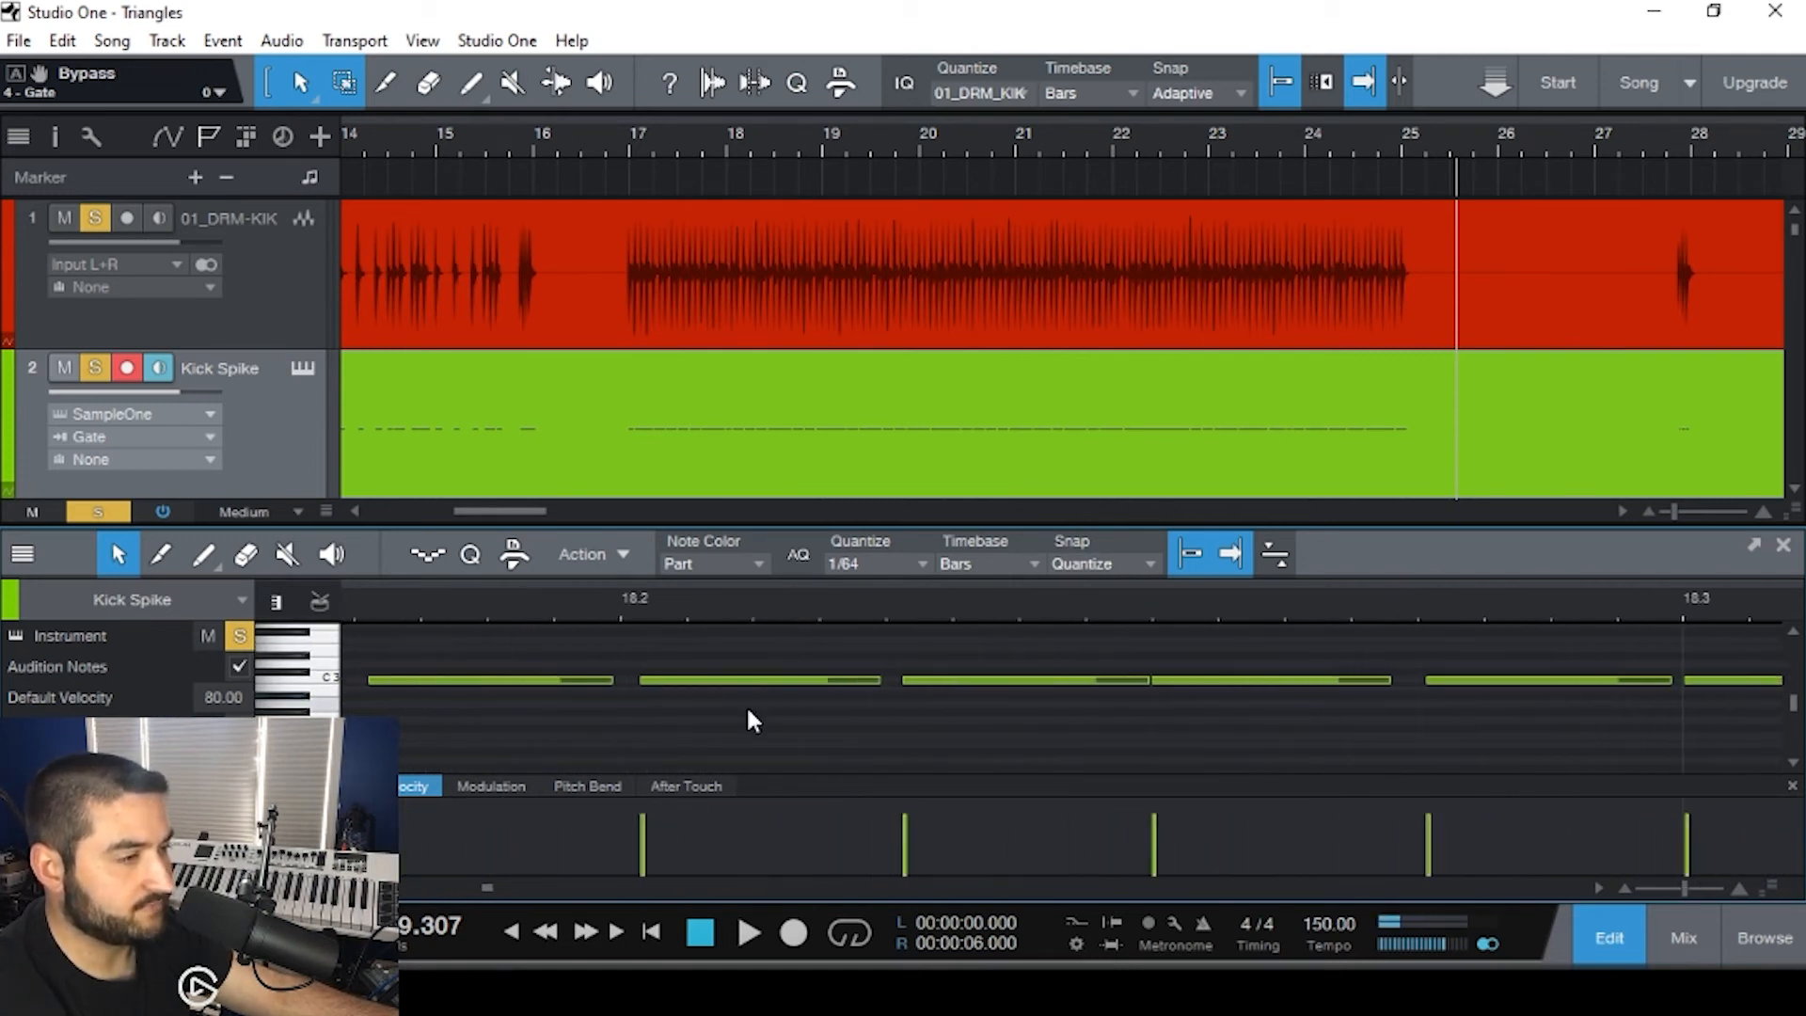
pyautogui.scroll(-8, 768, 696)
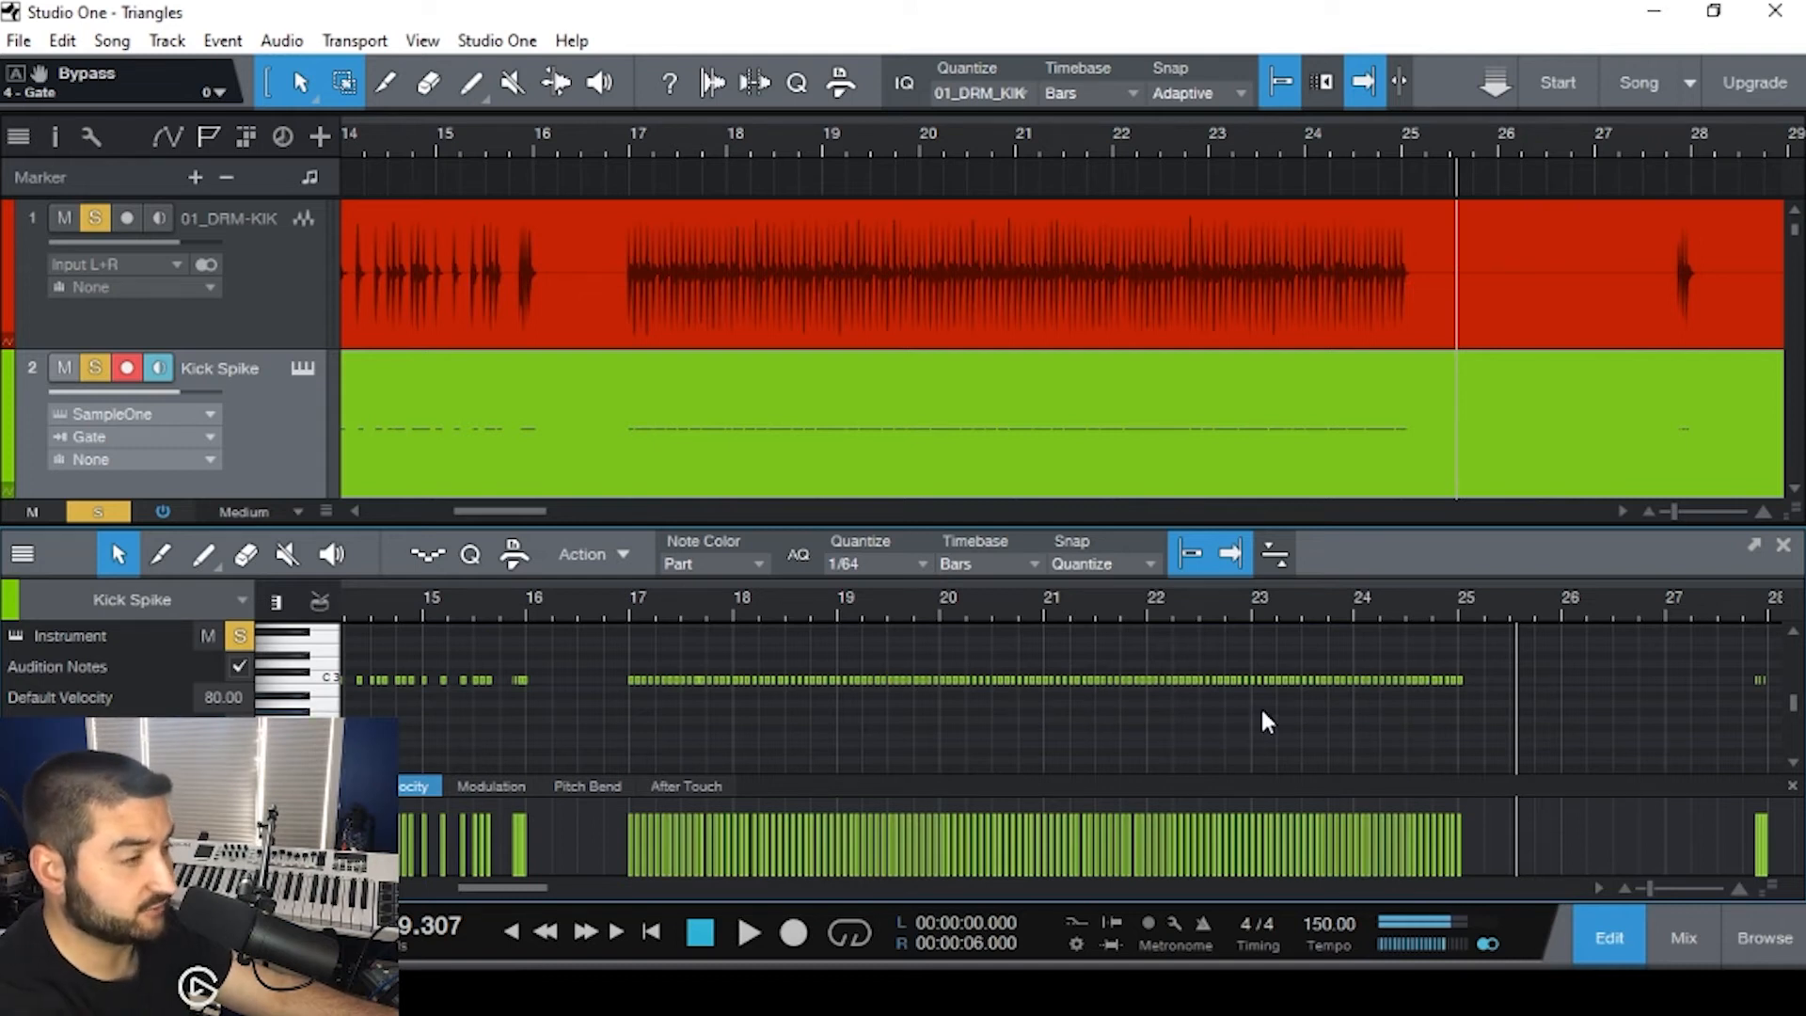
# - Reopen the Kick Bus Gate from the mixer, turn off its sidechain and return to the arrangement
pyautogui.press('F3')
pyautogui.click(598, 355)
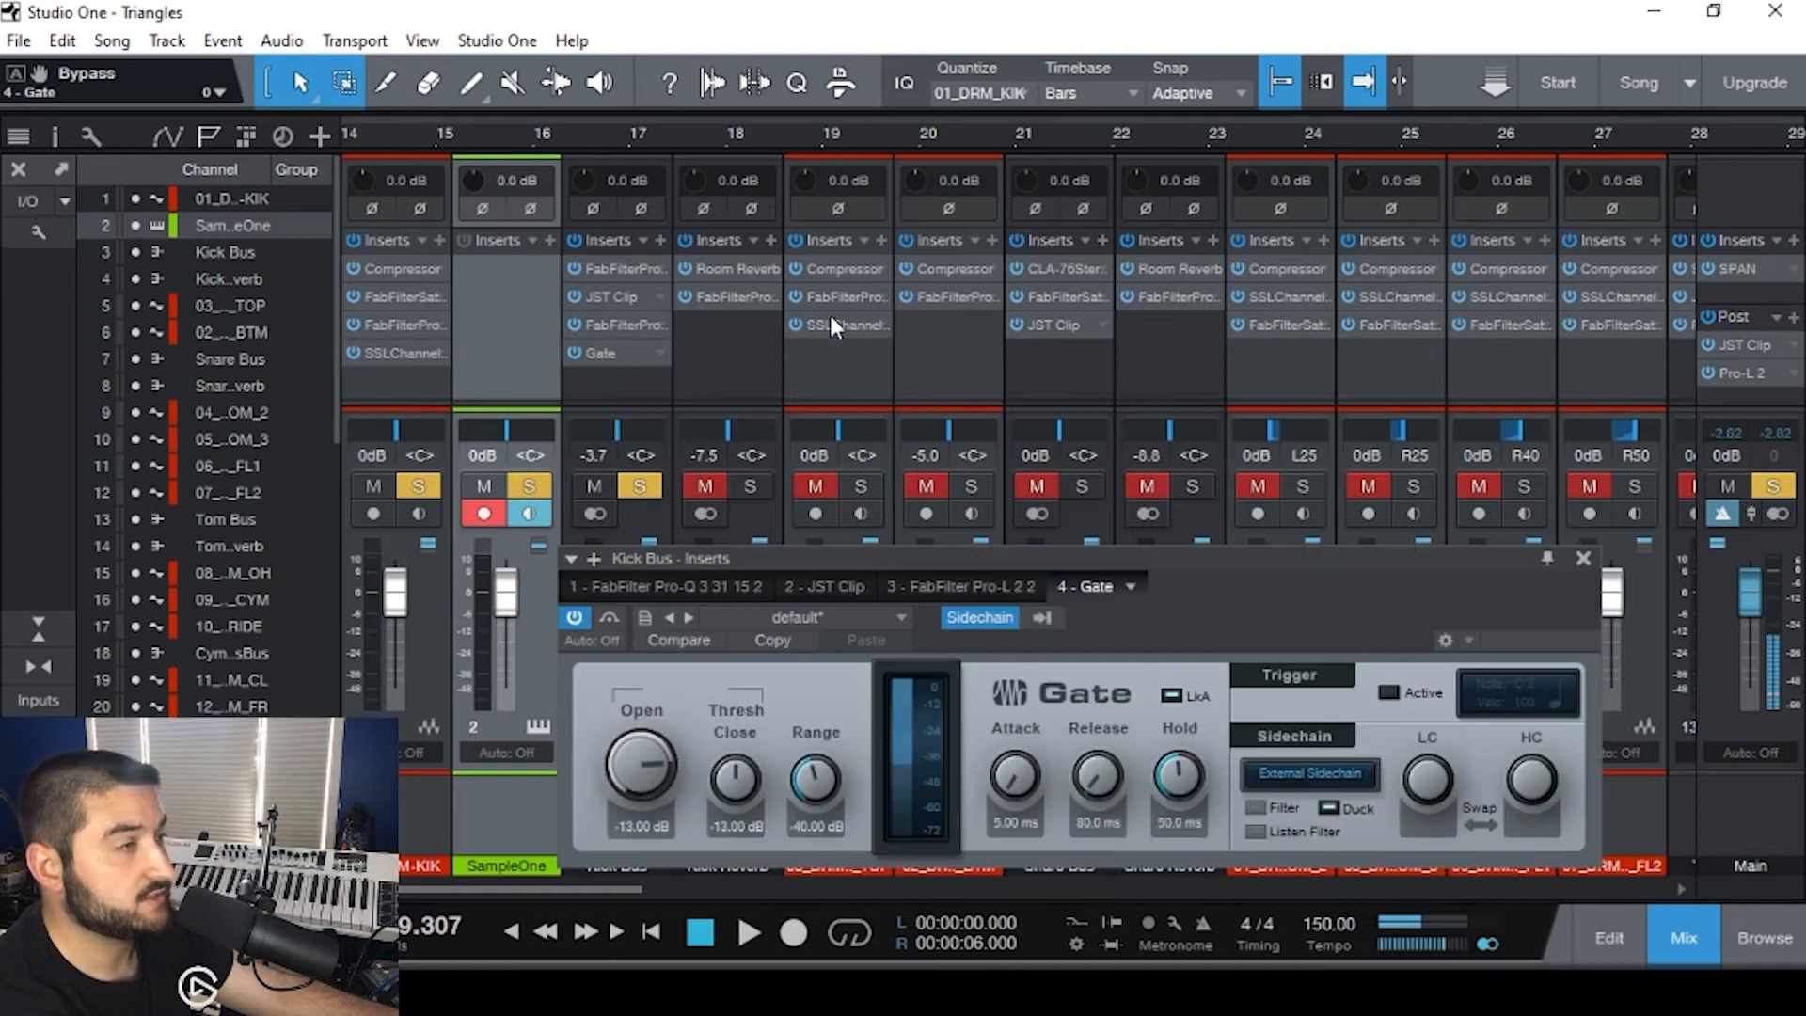
pyautogui.click(1003, 617)
pyautogui.press('F3')
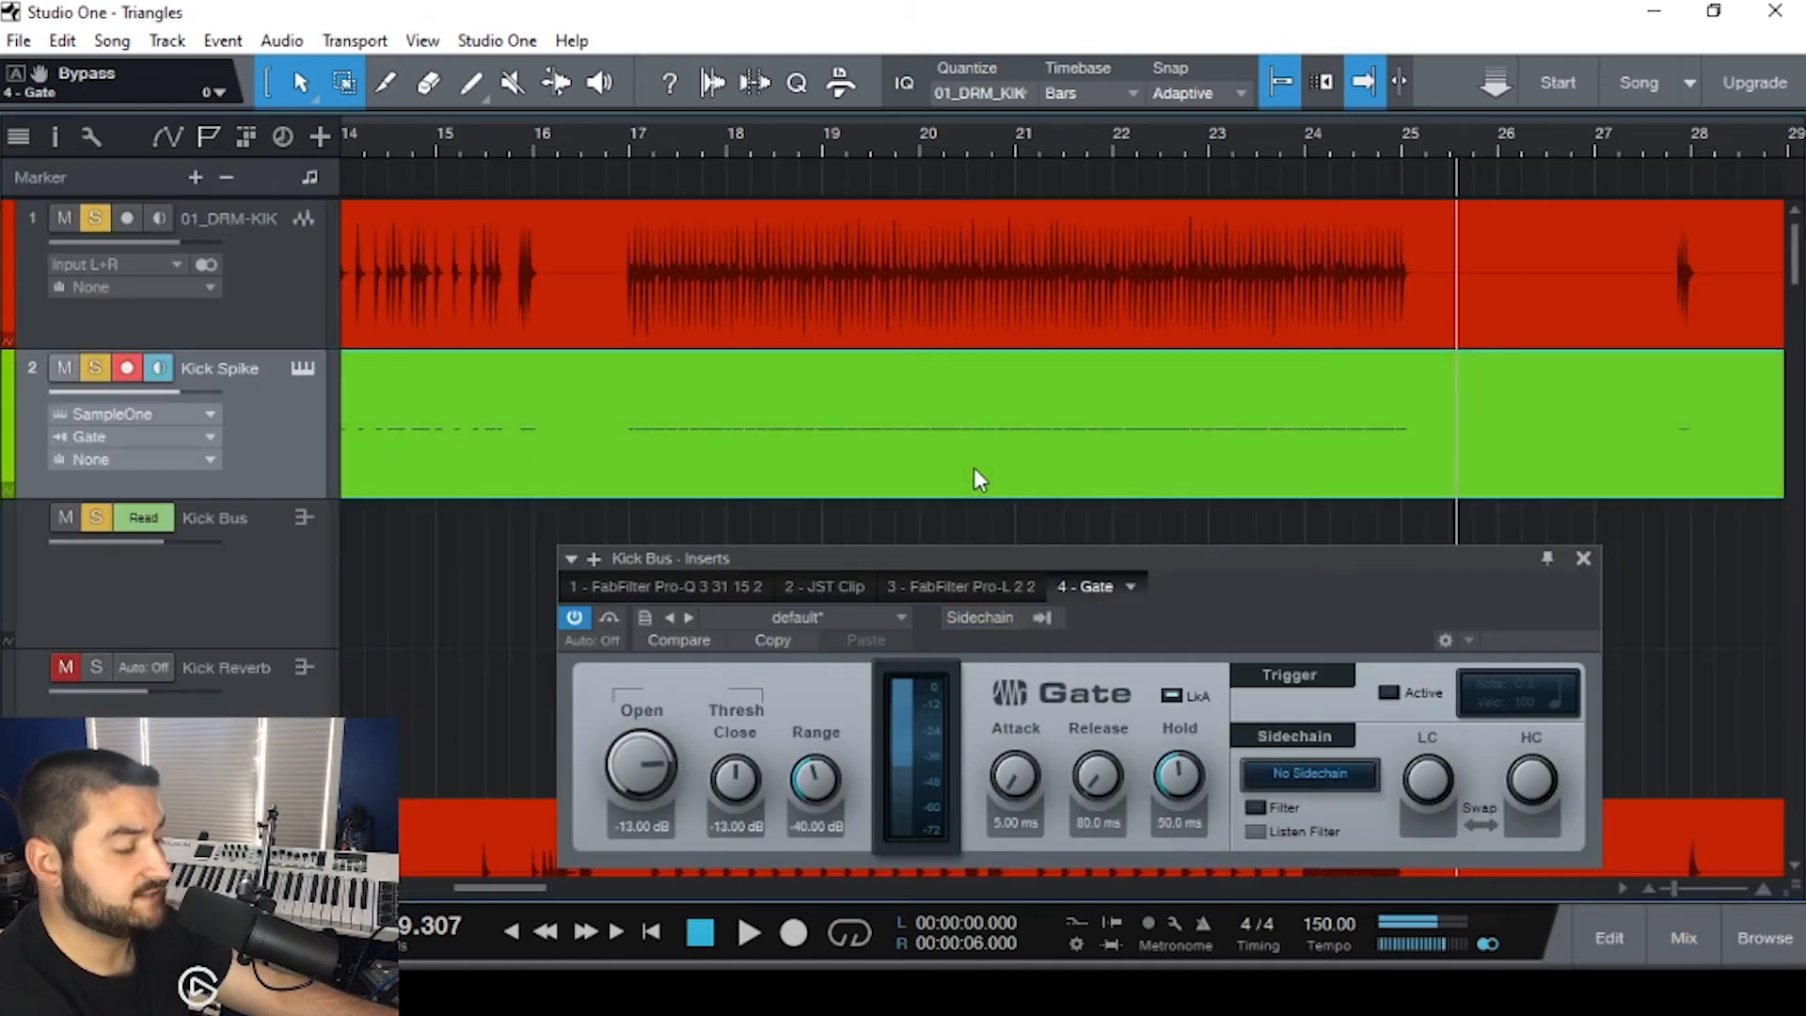
# - Set the Gate's open threshold to -12.40 dB, attack to 0.05 ms, release to 10.0 ms and hold to 1.00 ms
pyautogui.moveTo(965, 555); pyautogui.dragTo(918, 383)
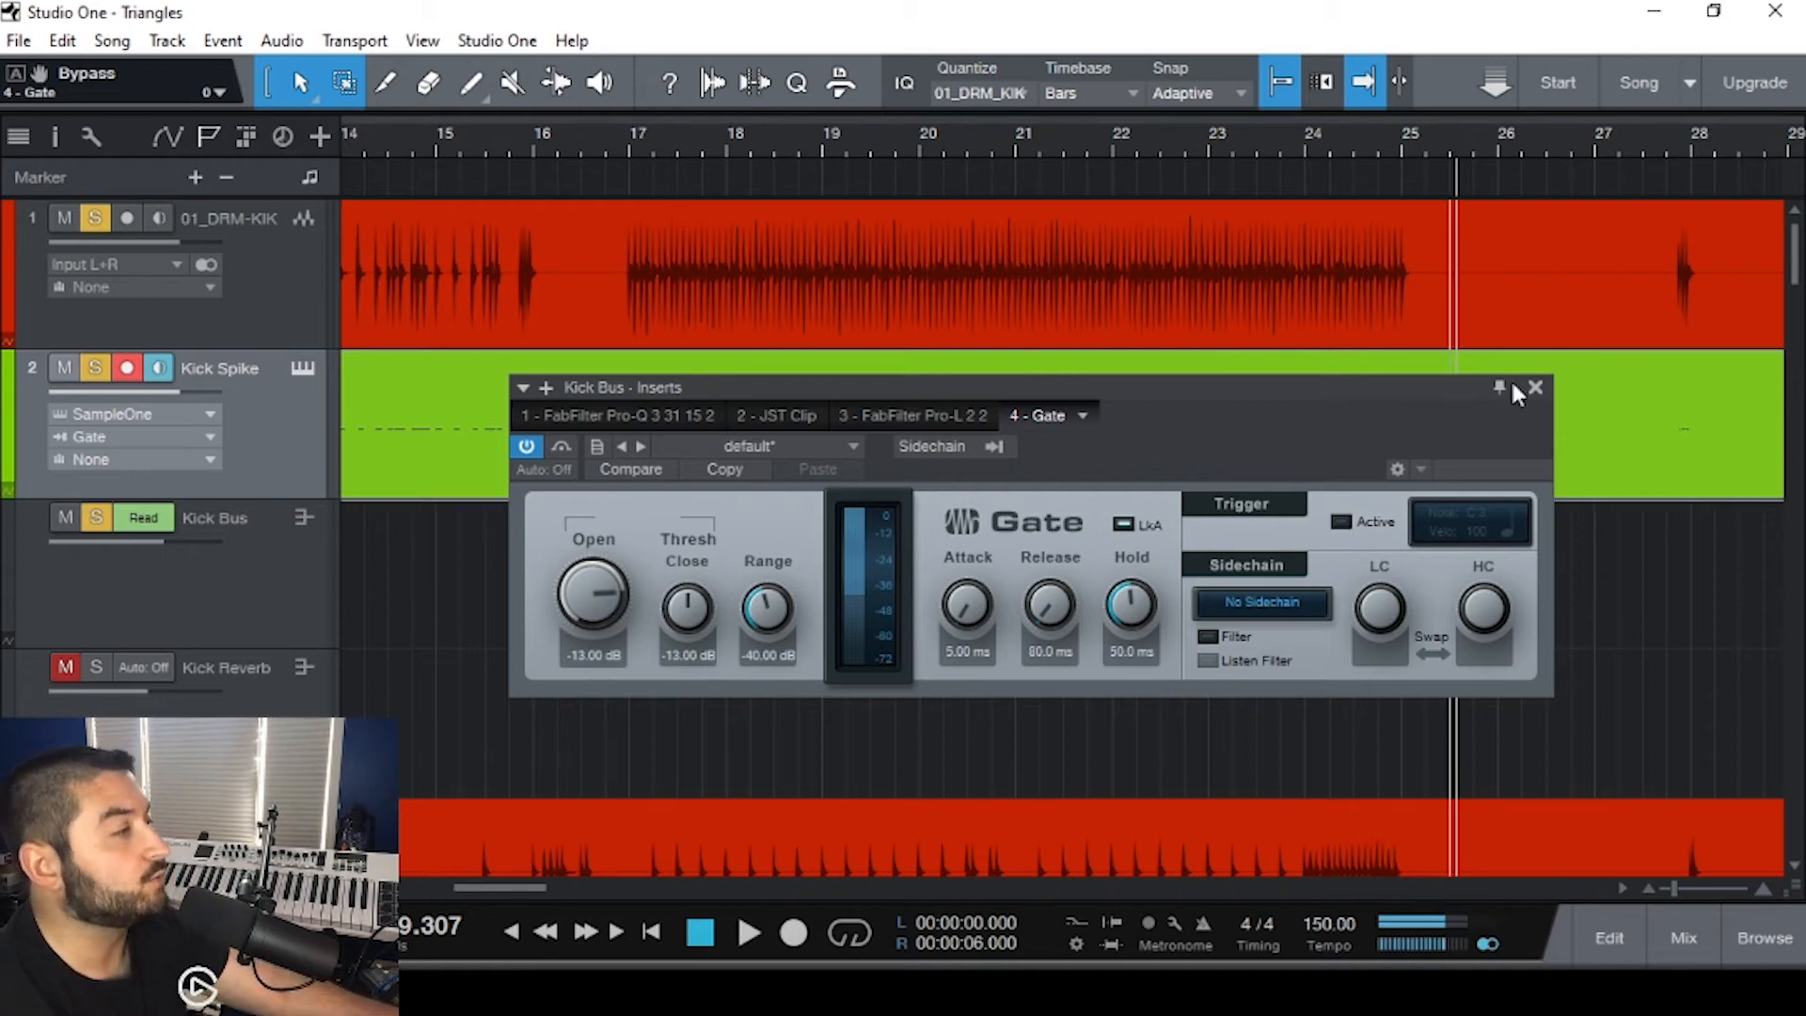
pyautogui.moveTo(591, 590); pyautogui.dragTo(621, 619)
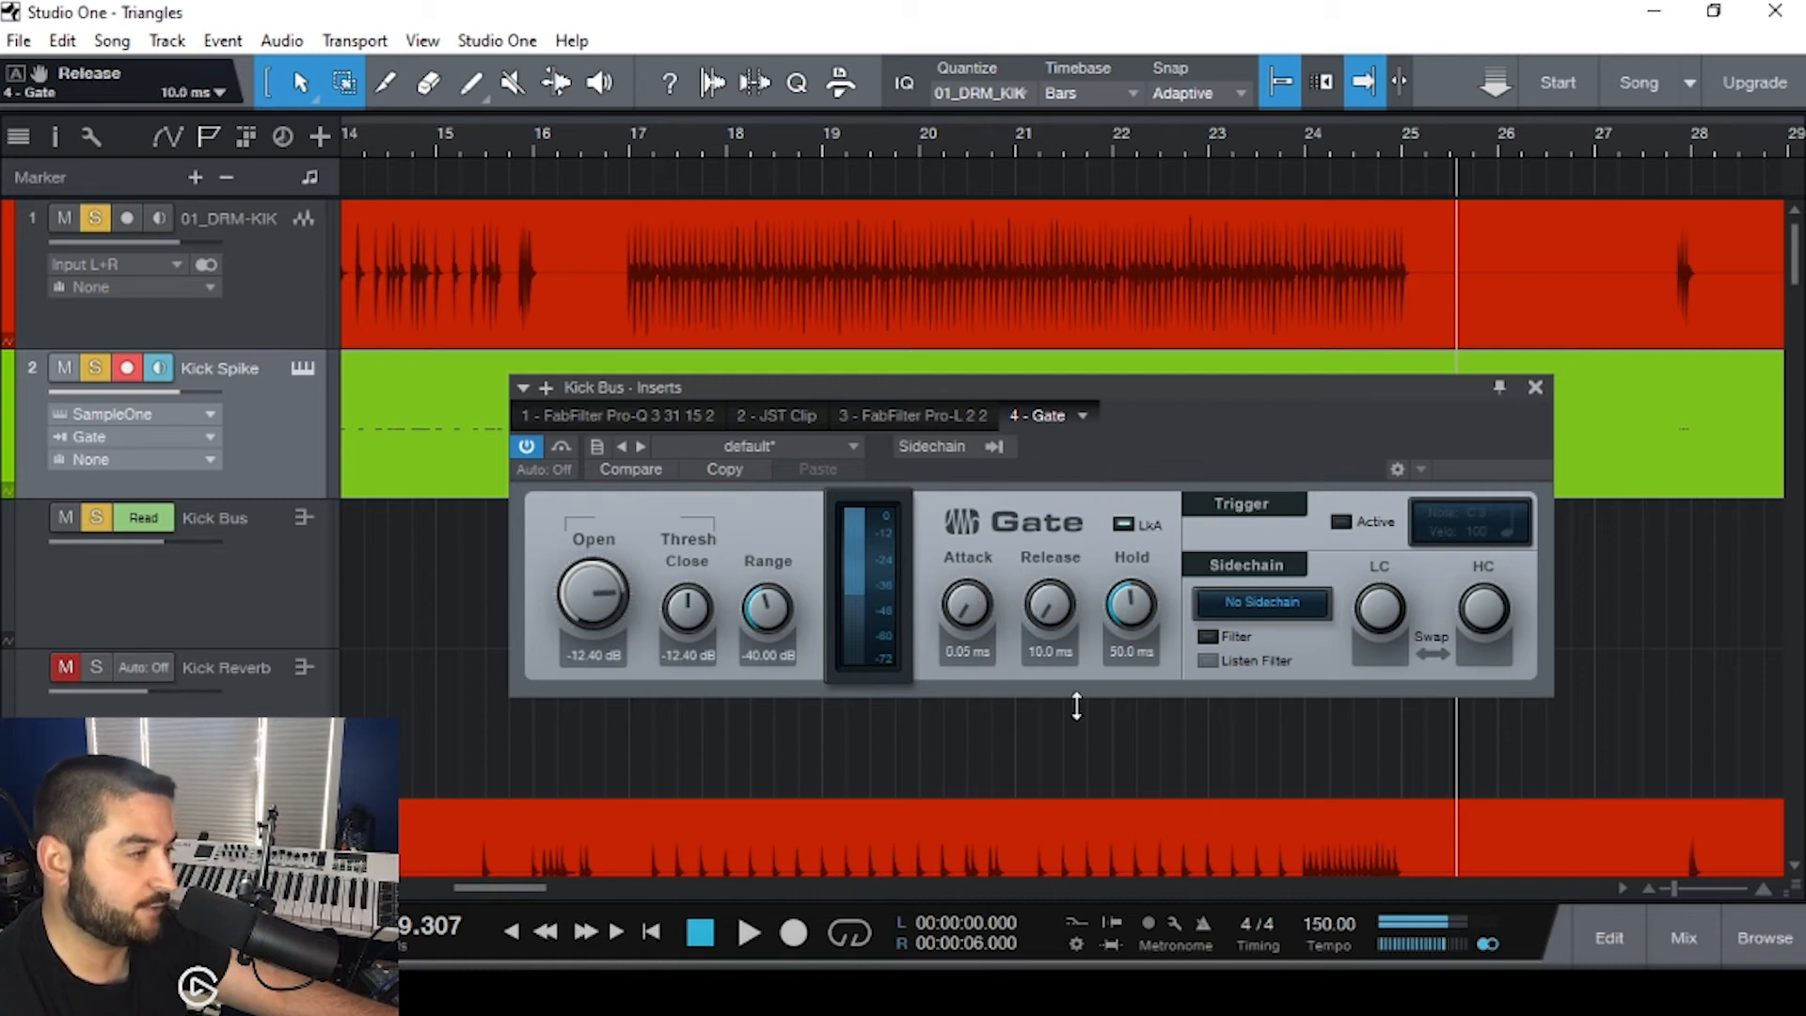
pyautogui.moveTo(1132, 604); pyautogui.dragTo(1197, 860)
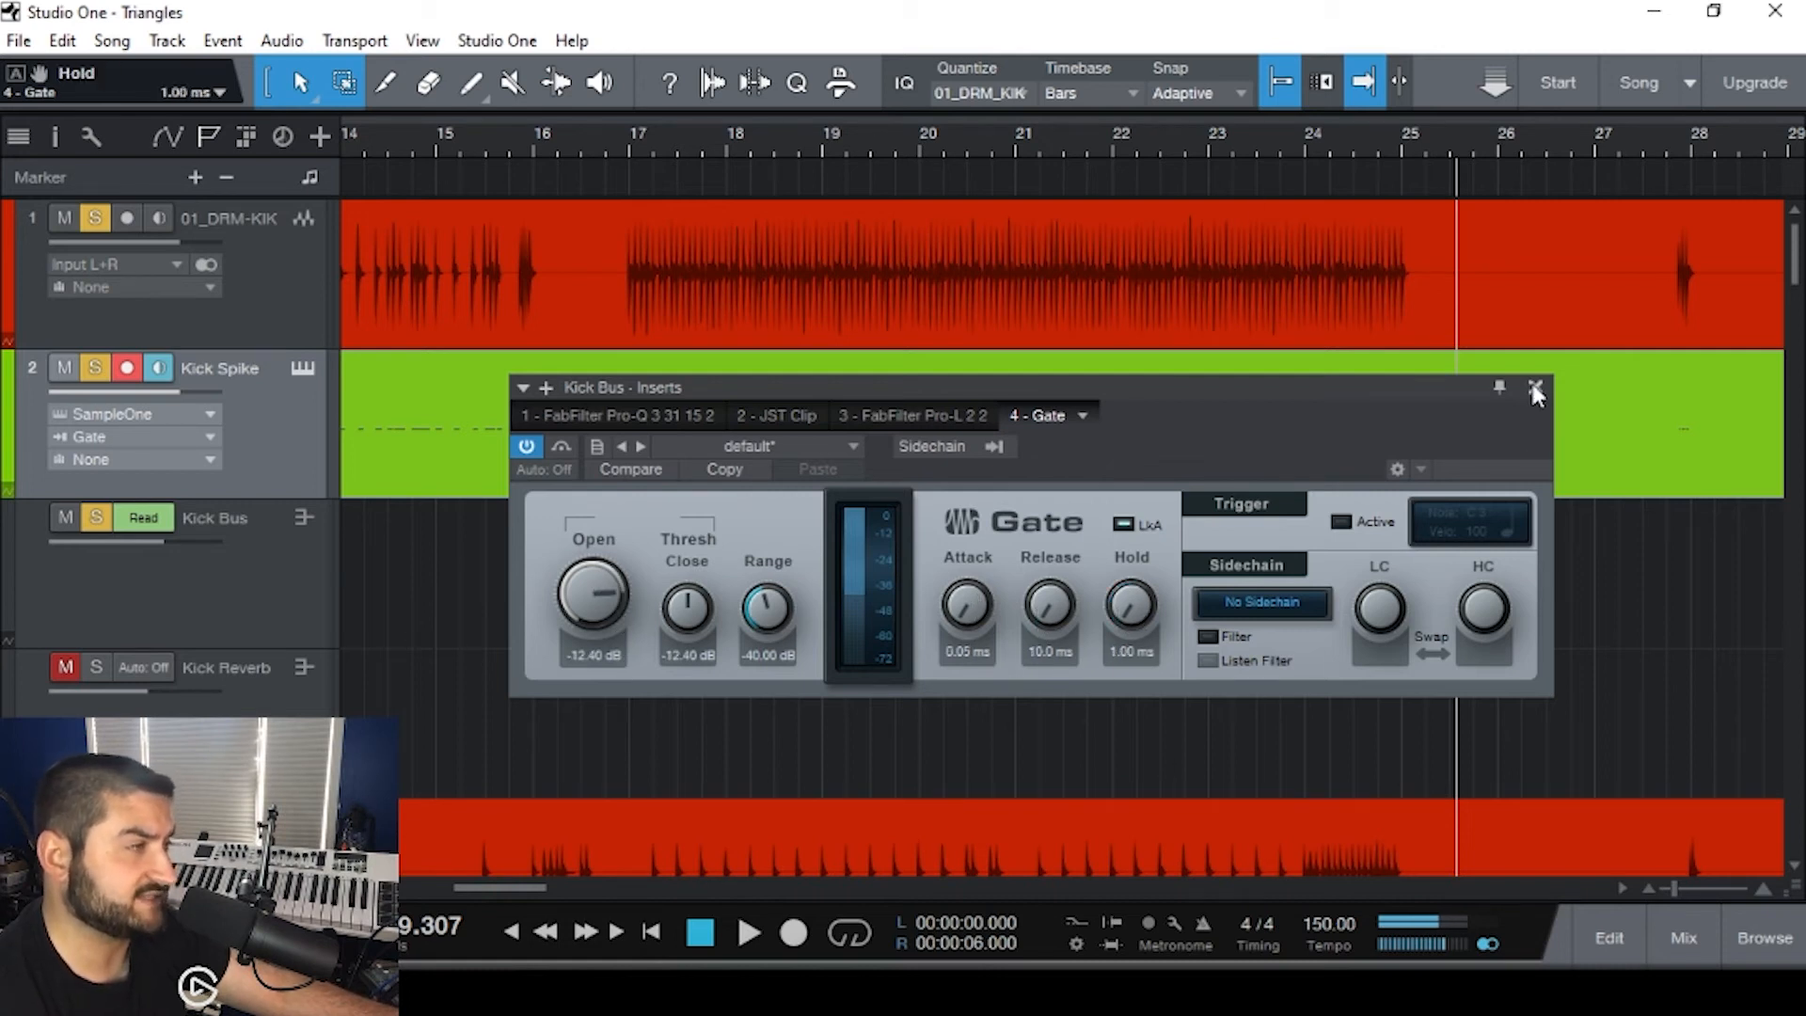
pyautogui.moveTo(1024, 387); pyautogui.dragTo(1032, 497)
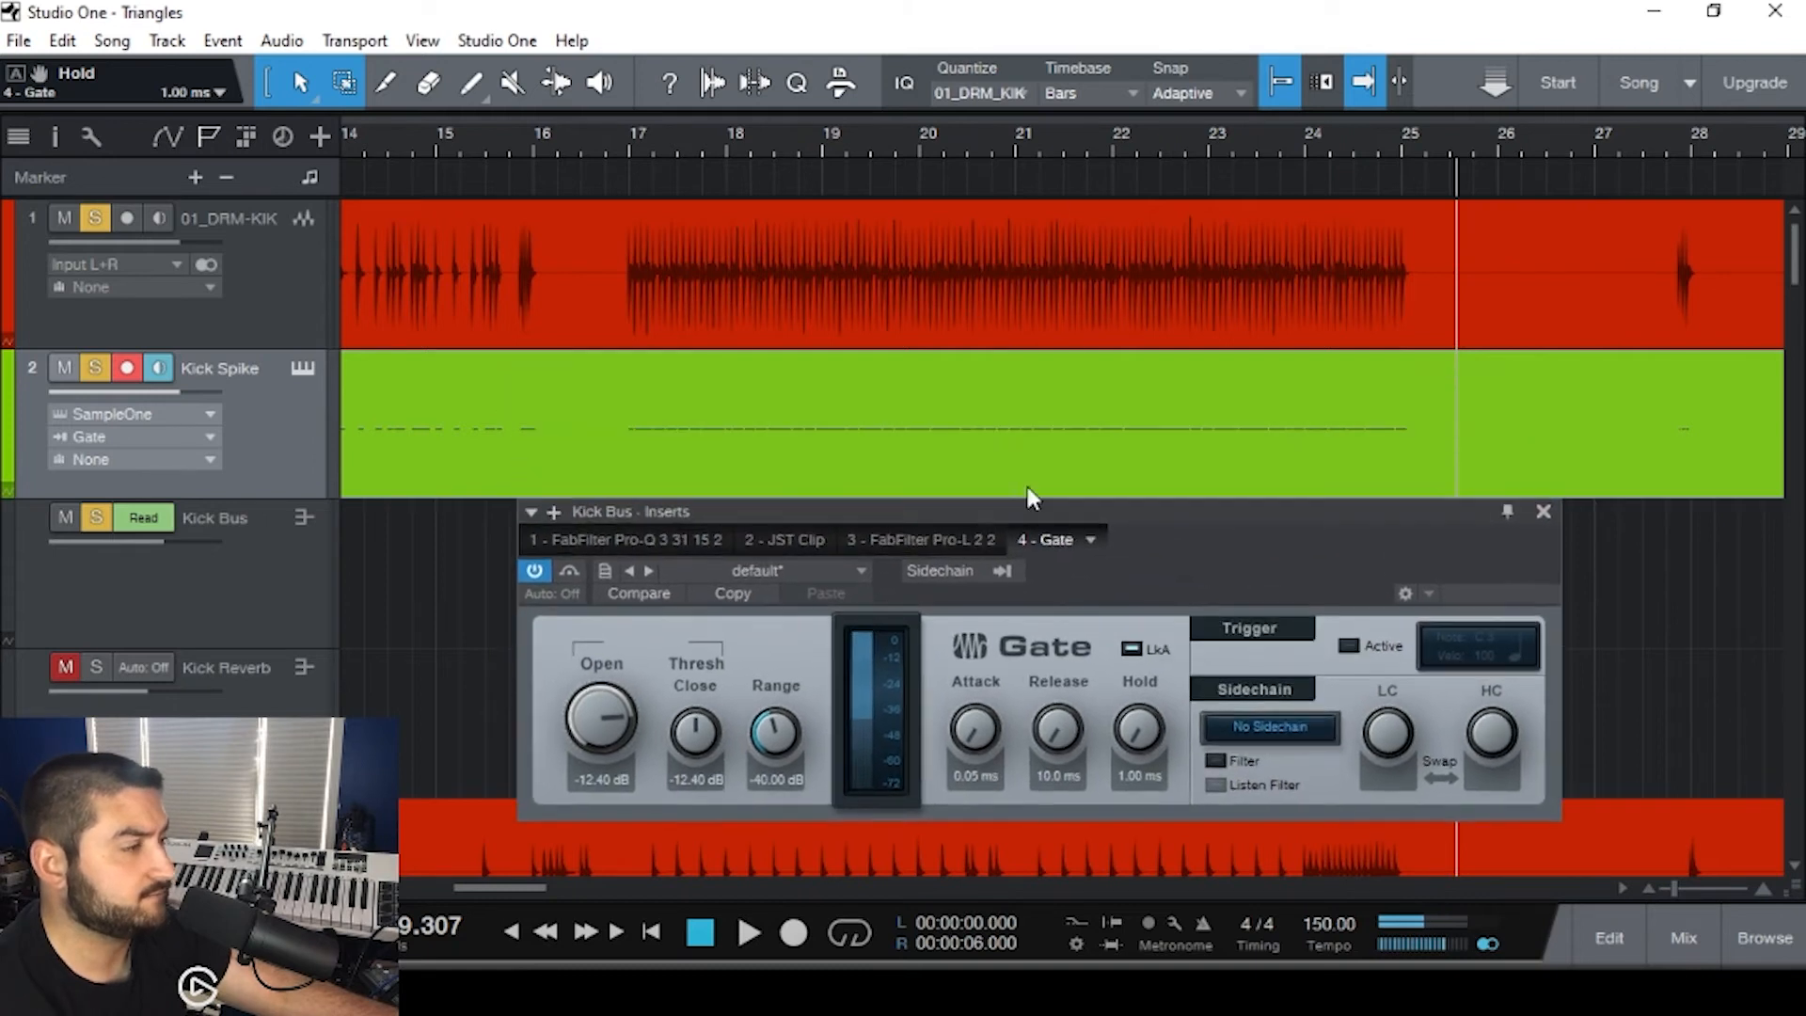
pyautogui.click(1028, 434)
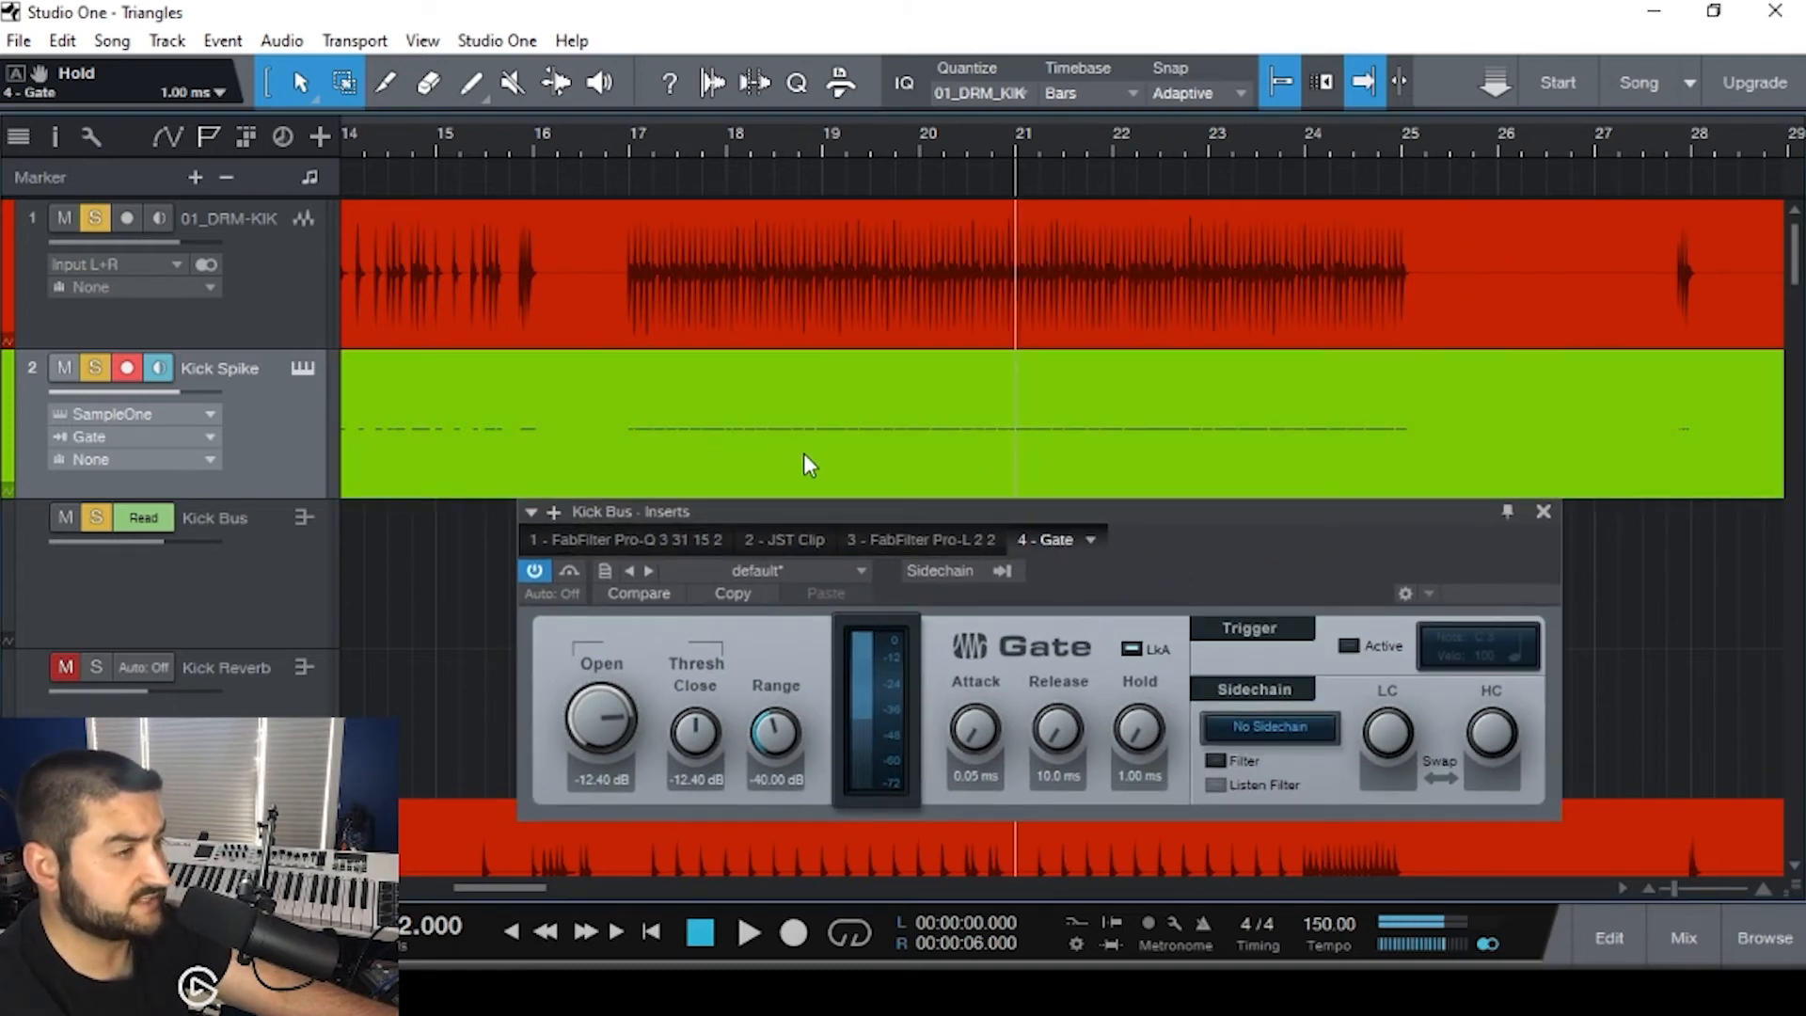
# - Delete the existing Kick Spike part, play from just before bar 17 and set the Gate's open threshold to -11.80 dB
pyautogui.press('Delete')
pyautogui.click(595, 399)
pyautogui.press('space')
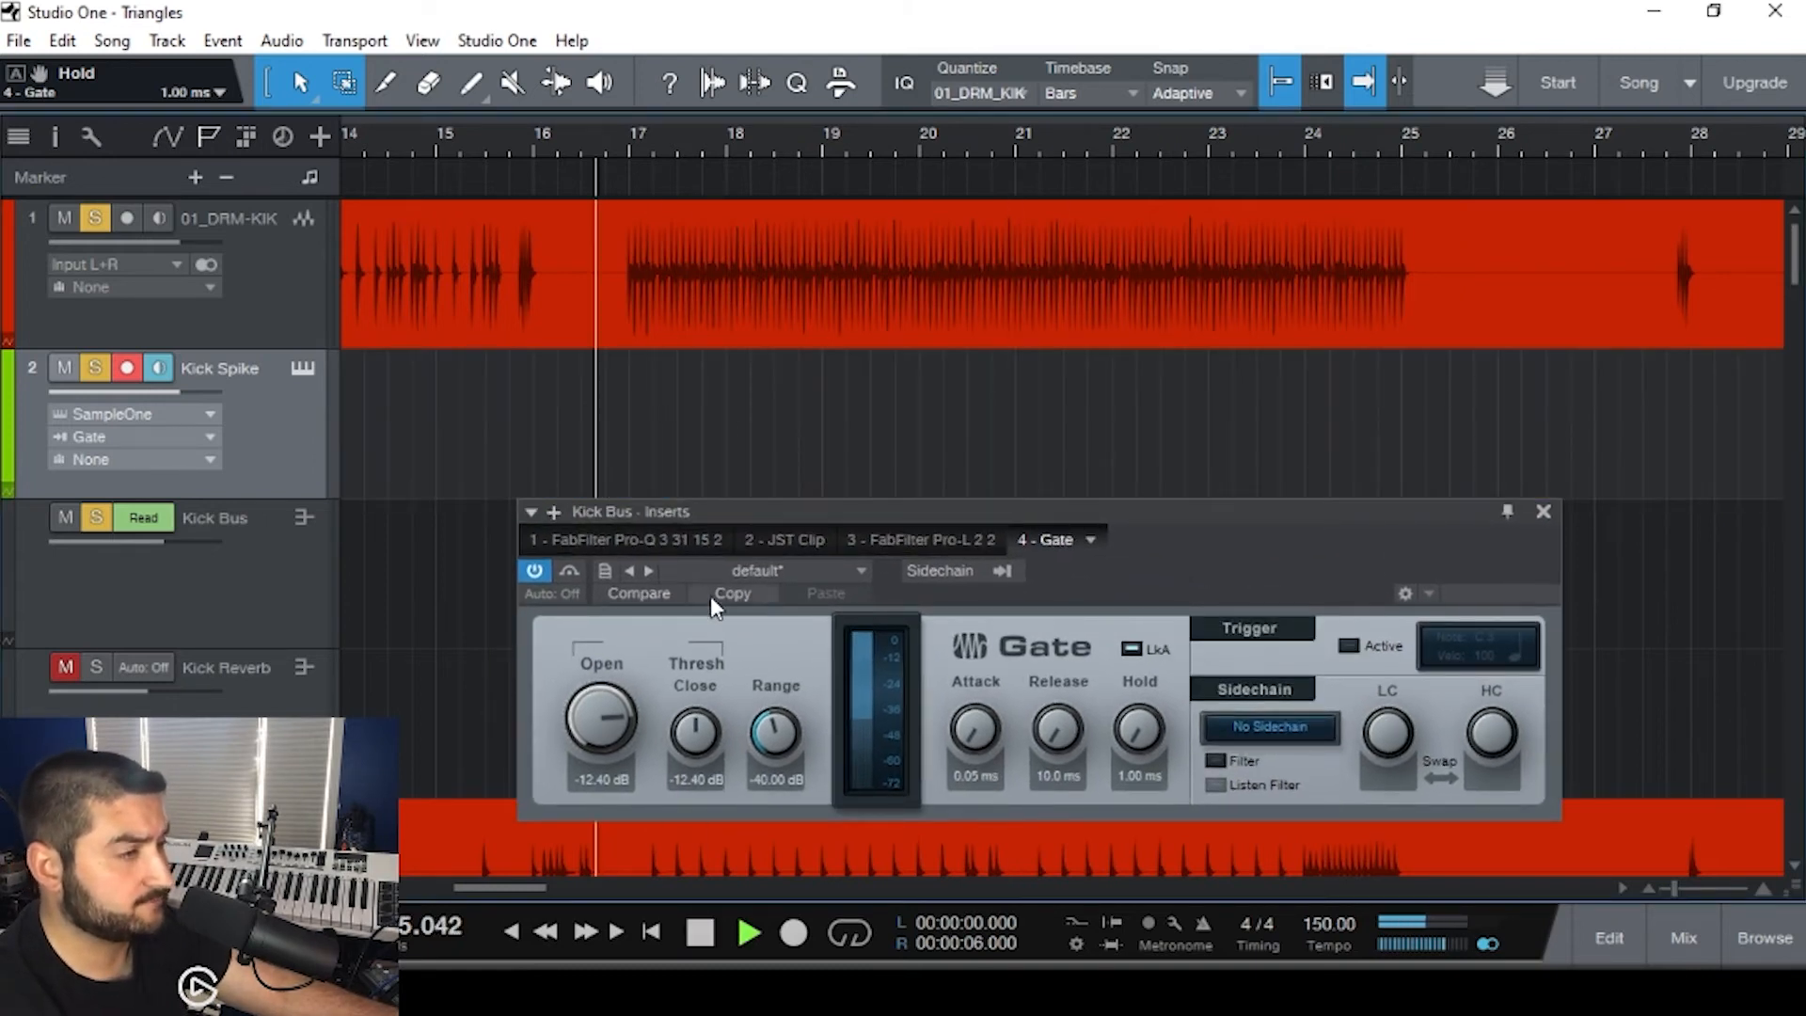
pyautogui.moveTo(827, 513); pyautogui.dragTo(816, 428)
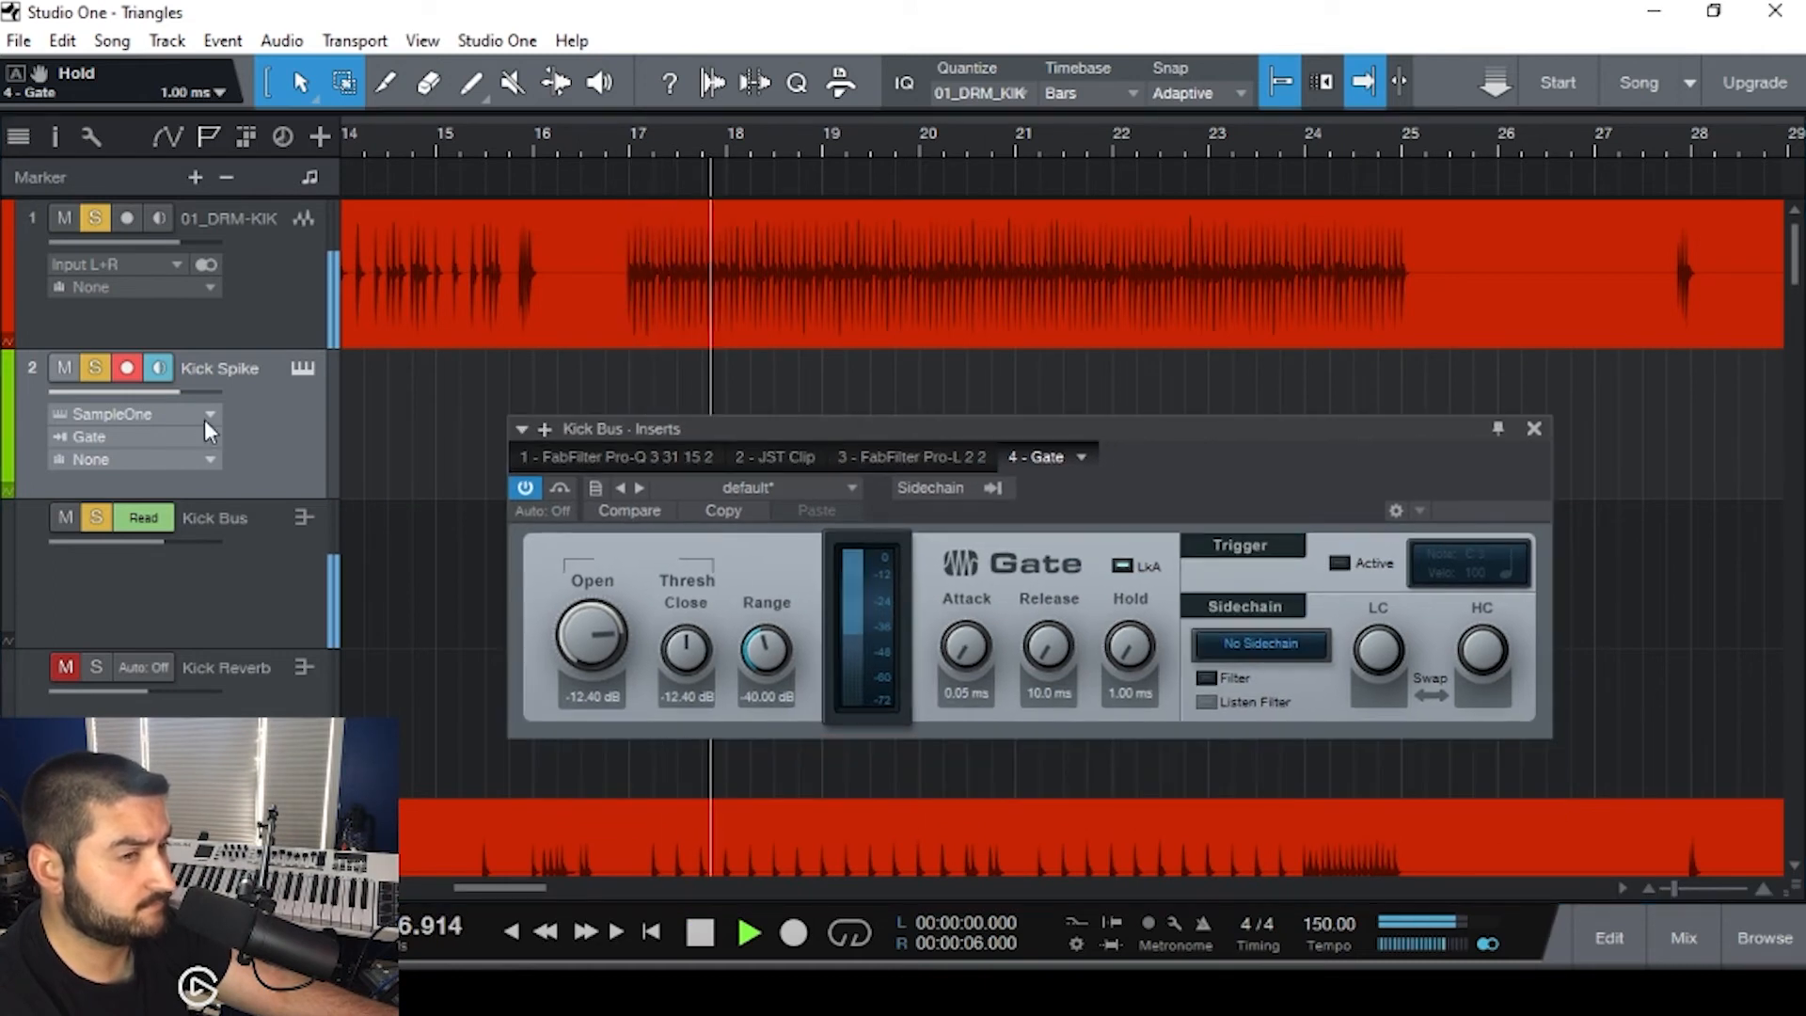
pyautogui.moveTo(572, 639)
pyautogui.mouseDown()
pyautogui.moveTo(572, 619)
pyautogui.moveTo(614, 822)
pyautogui.moveTo(595, 429)
pyautogui.moveTo(632, 635)
pyautogui.moveTo(572, 641)
pyautogui.mouseUp()
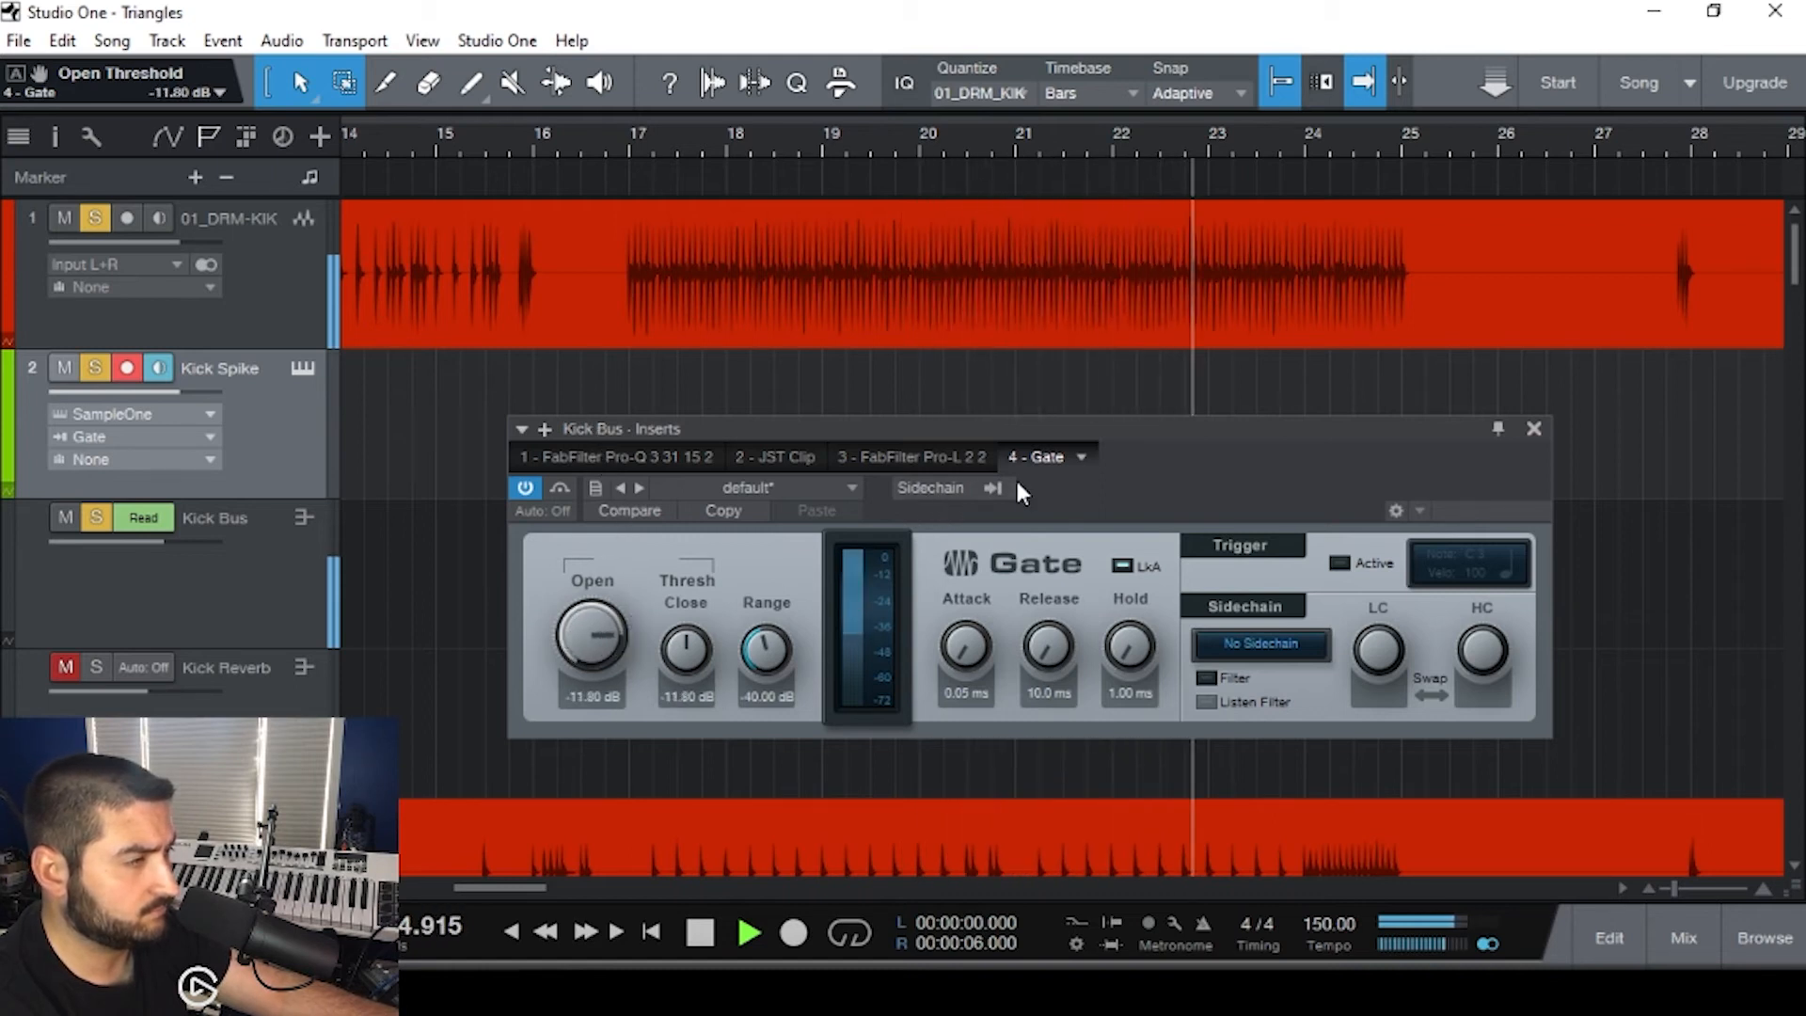
# - Try the Gate's external sidechain, switch it off again, stop playback, bring up the mixer and close the Gate window
pyautogui.click(936, 487)
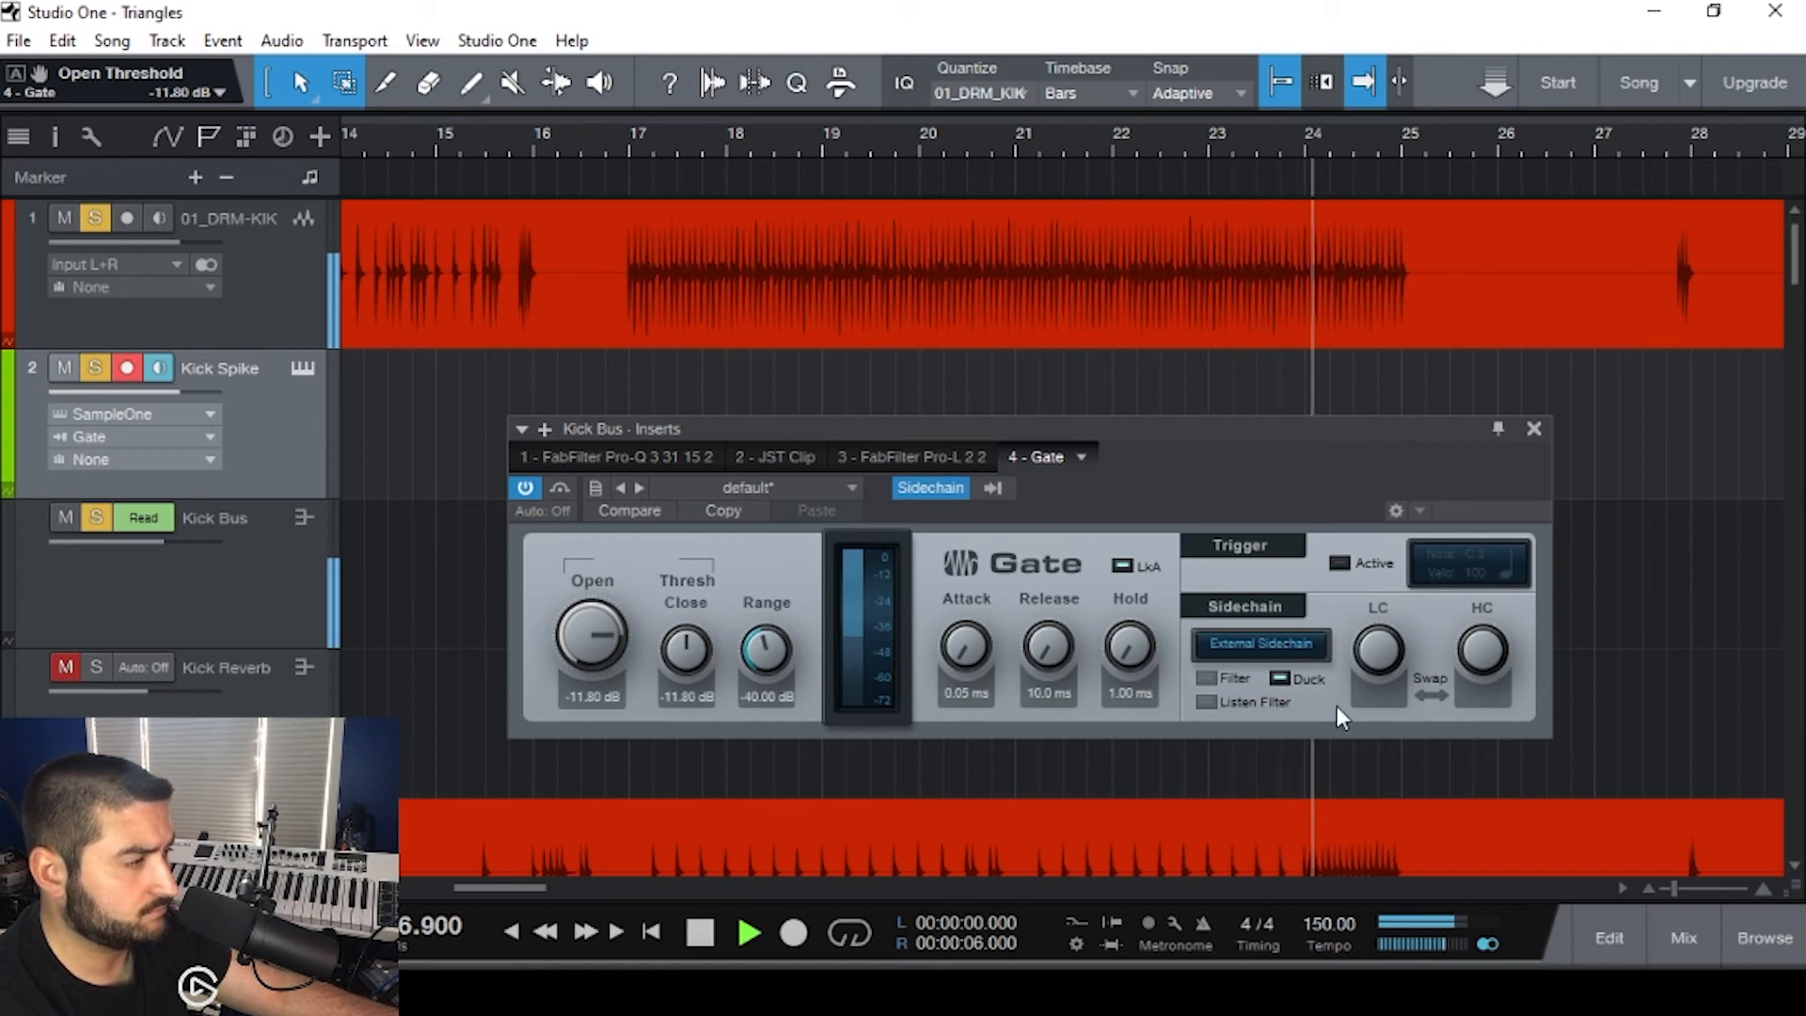
pyautogui.click(936, 487)
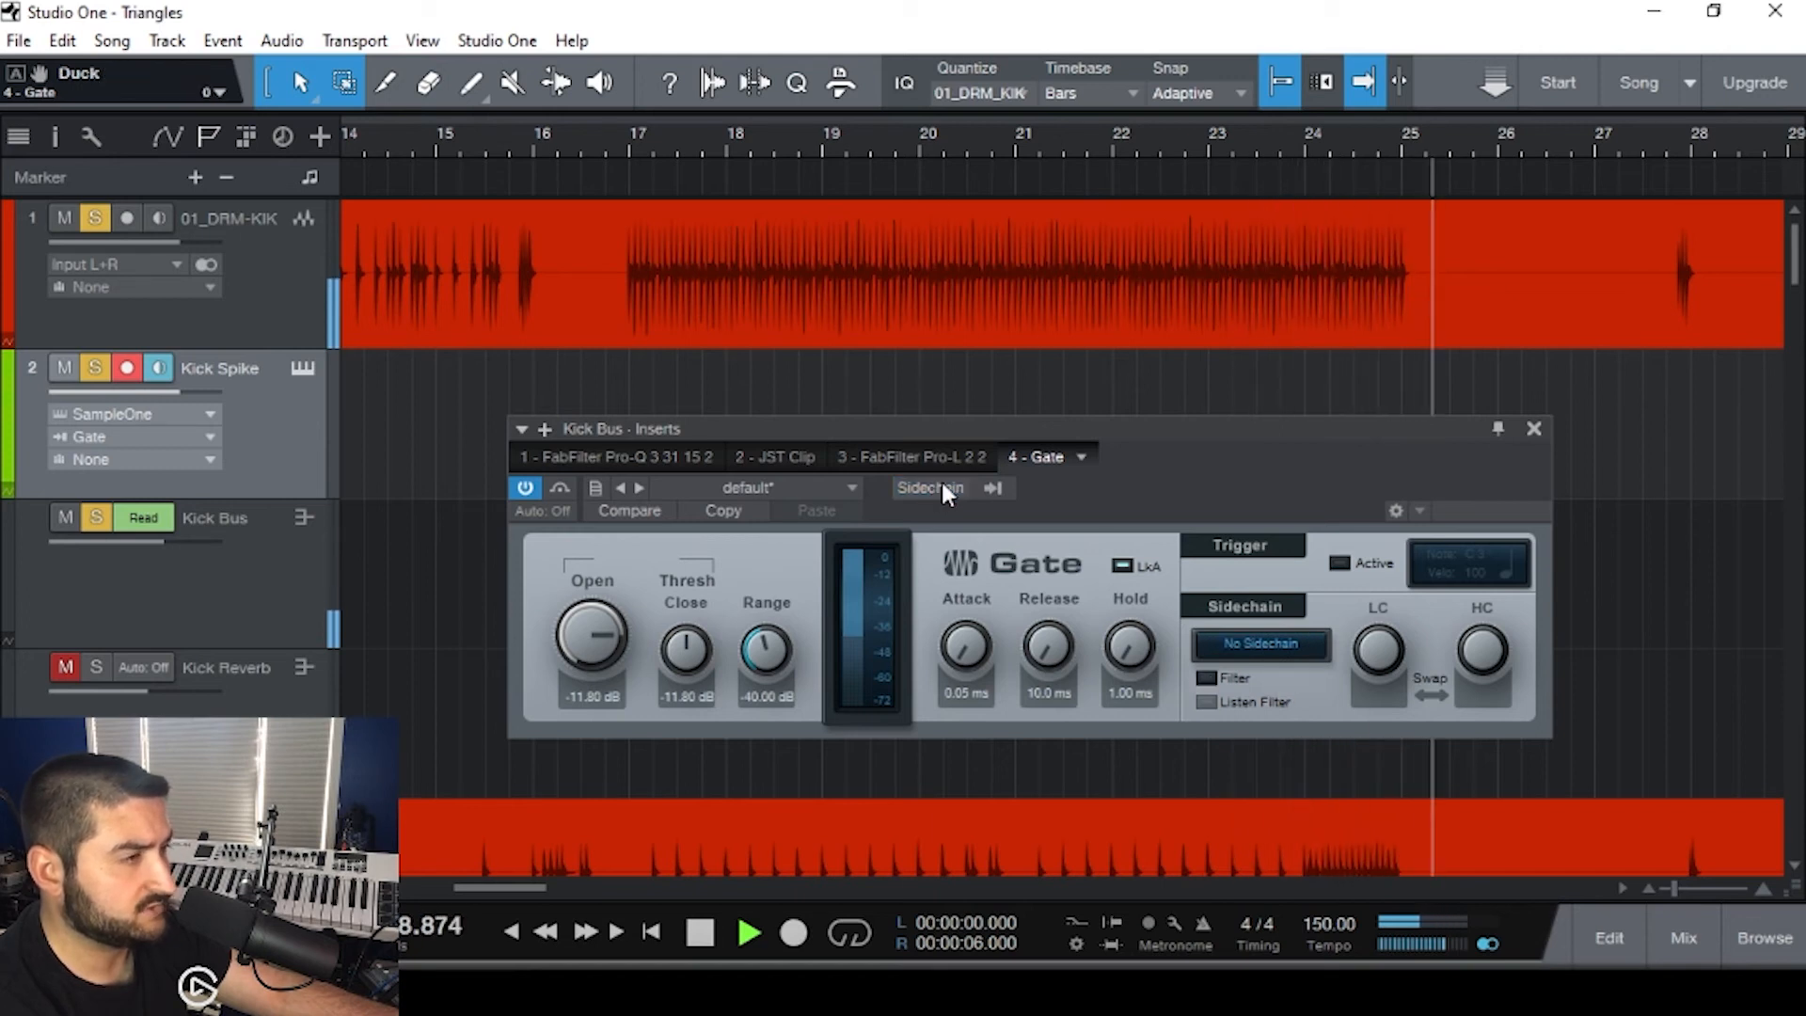
pyautogui.press('space')
pyautogui.press('F3')
pyautogui.click(1534, 429)
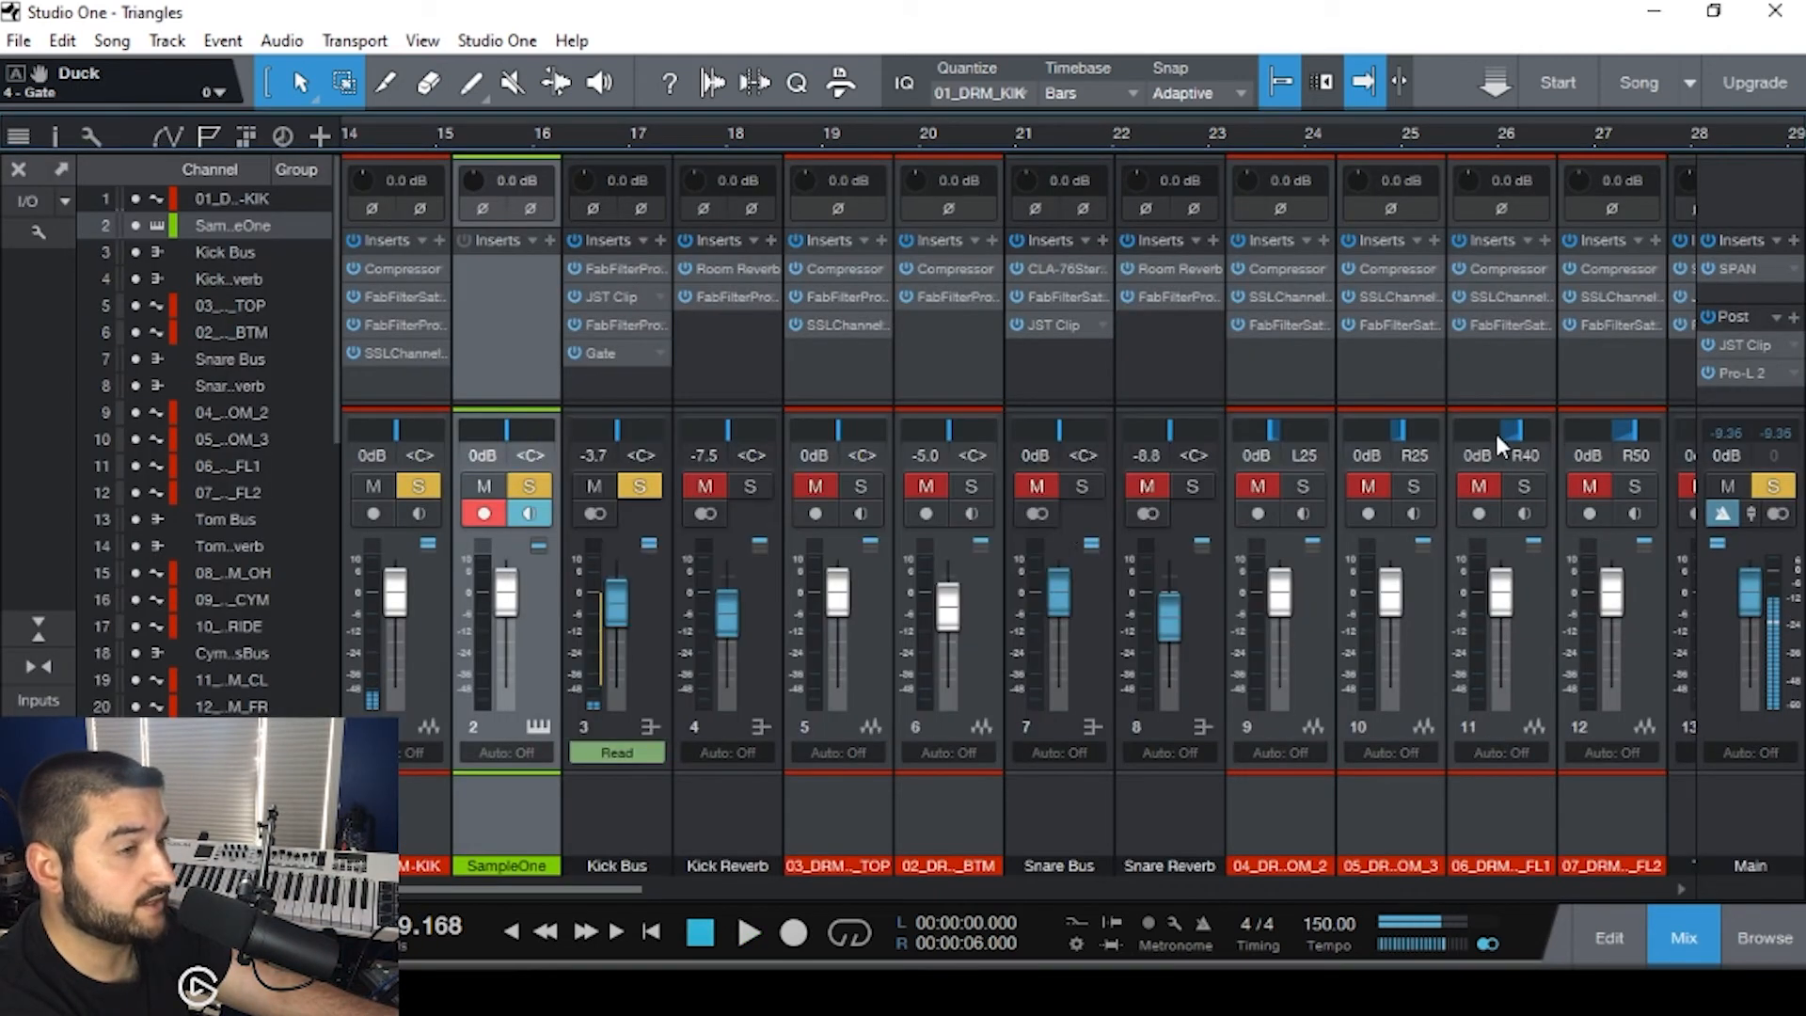
# - Try to record the Gate's notes onto the Kick Spike track from about bar 17, and turn off its arming and monitoring
pyautogui.click(530, 513)
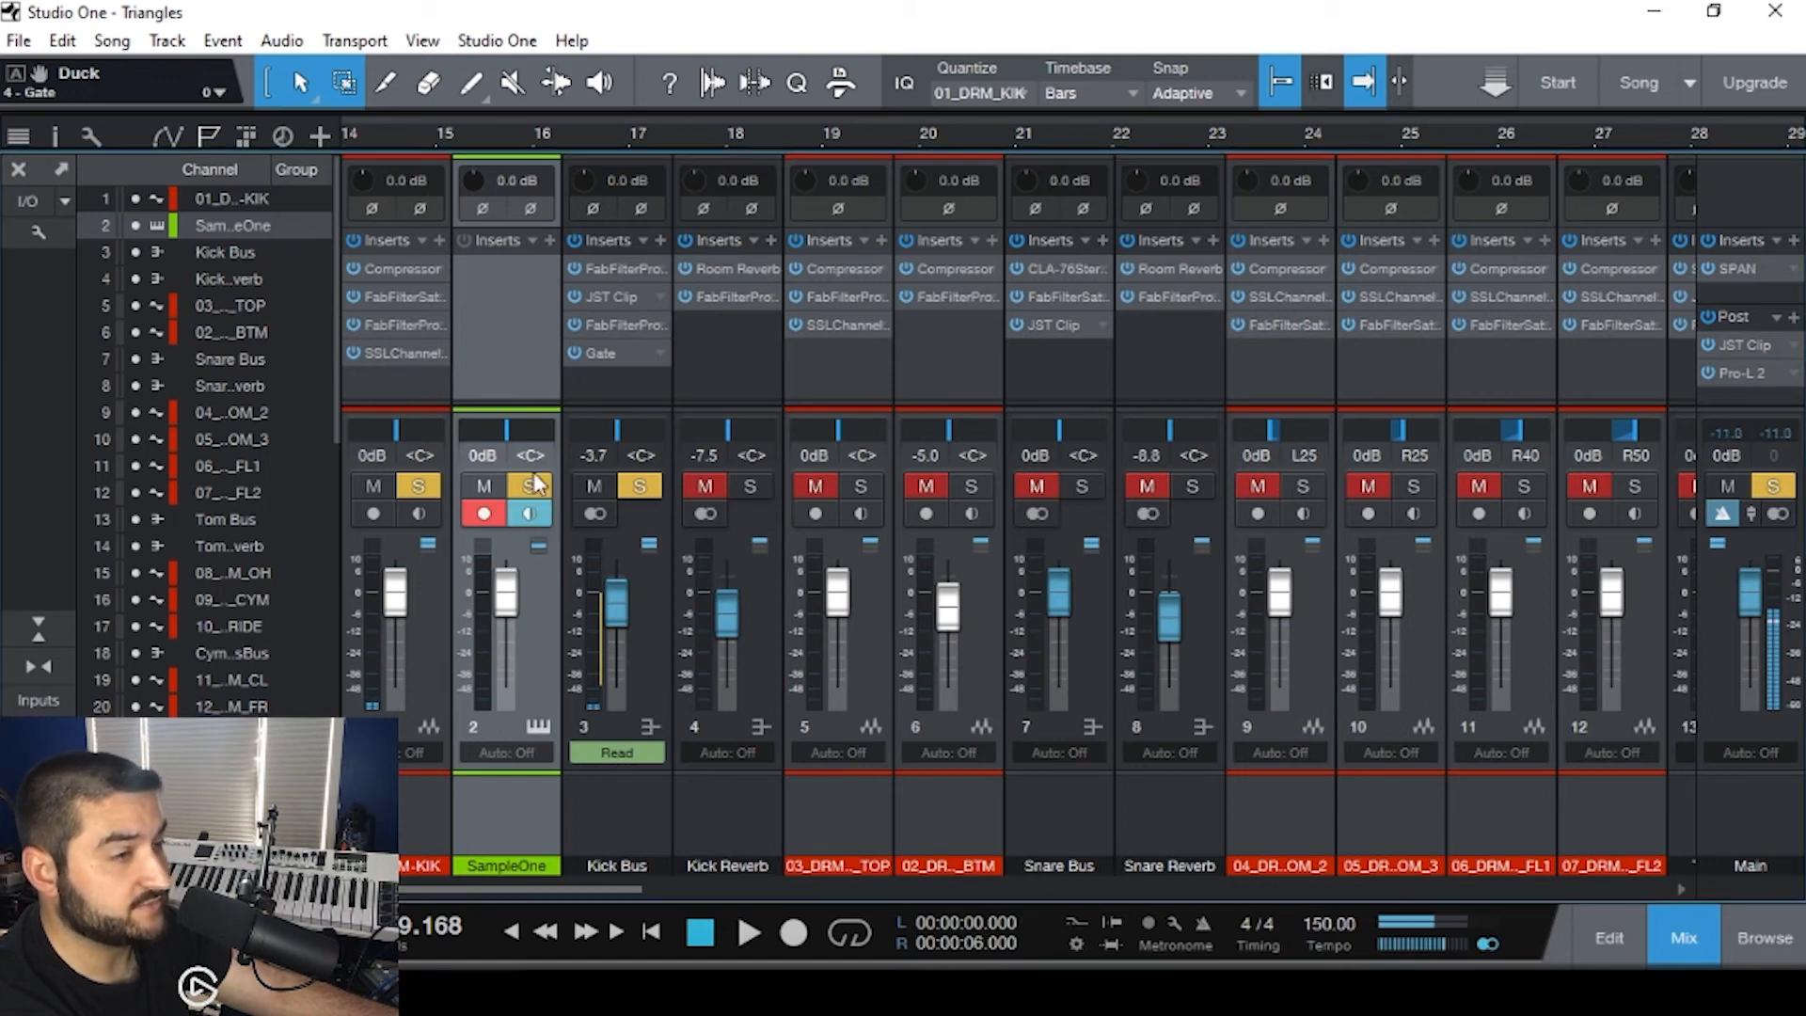
pyautogui.press('F3')
pyautogui.hotkey('ctrl', 'space')
pyautogui.press('space')
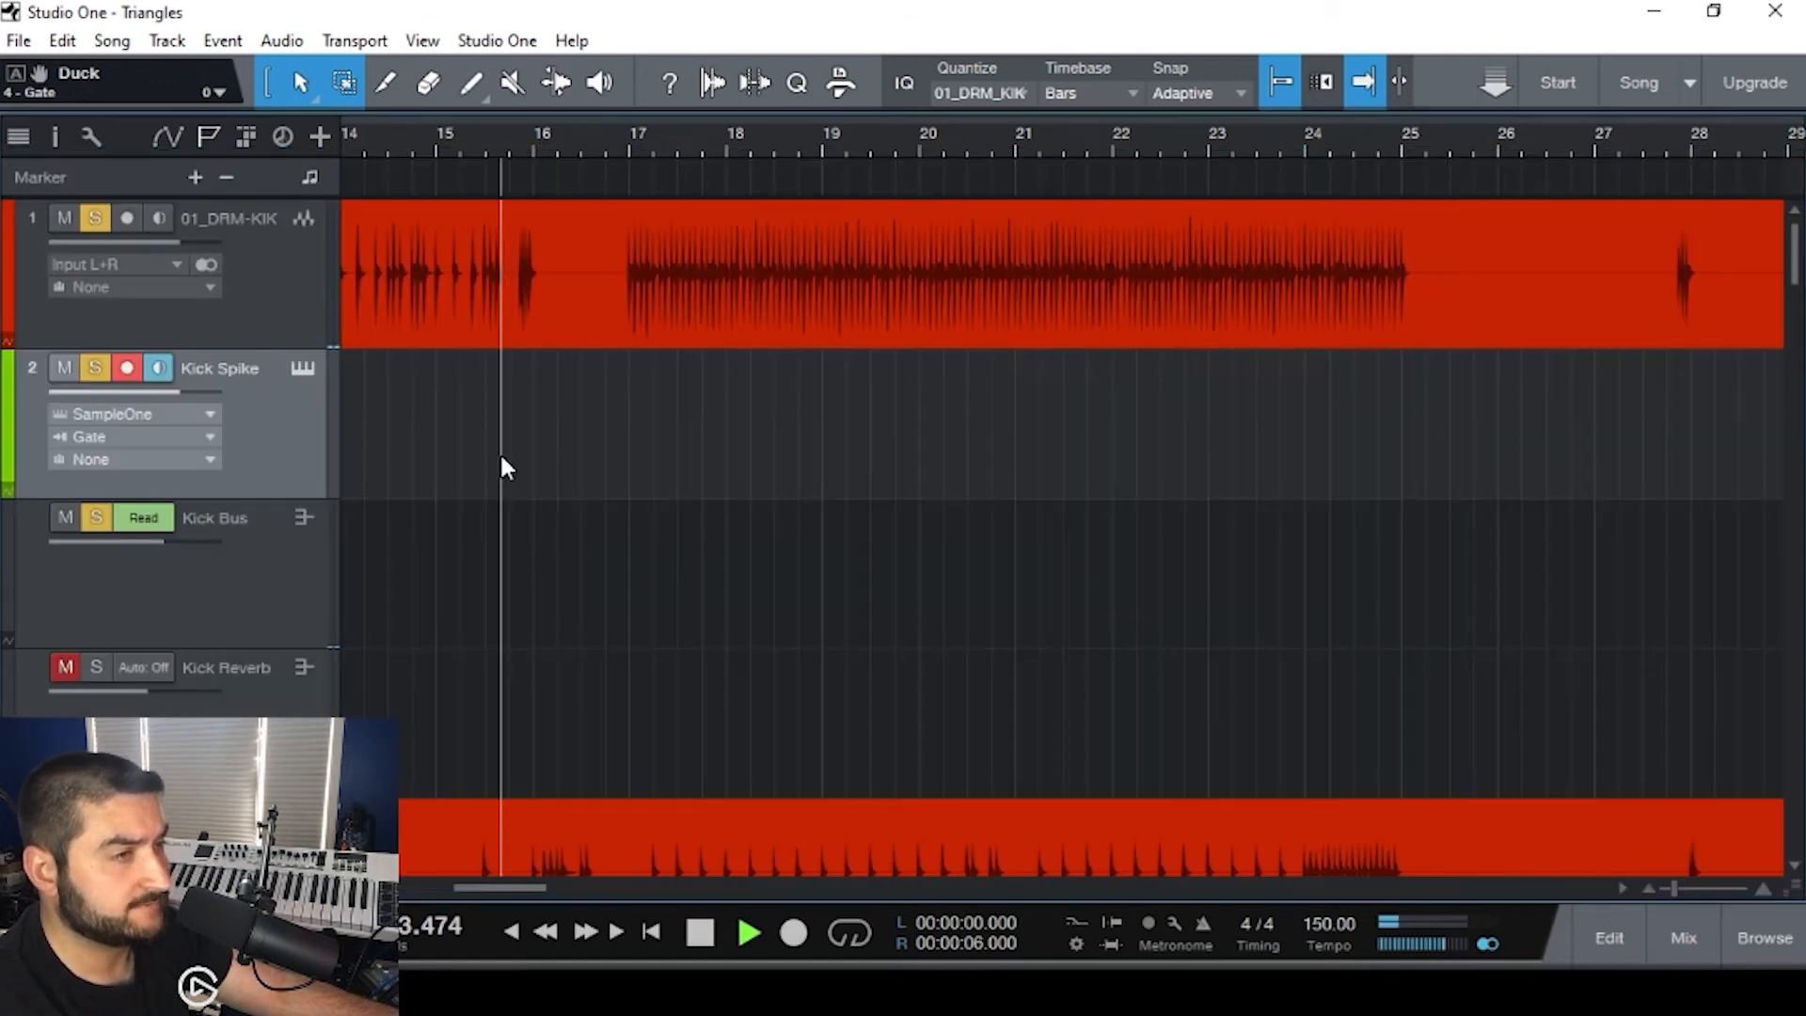
pyautogui.press('F4')
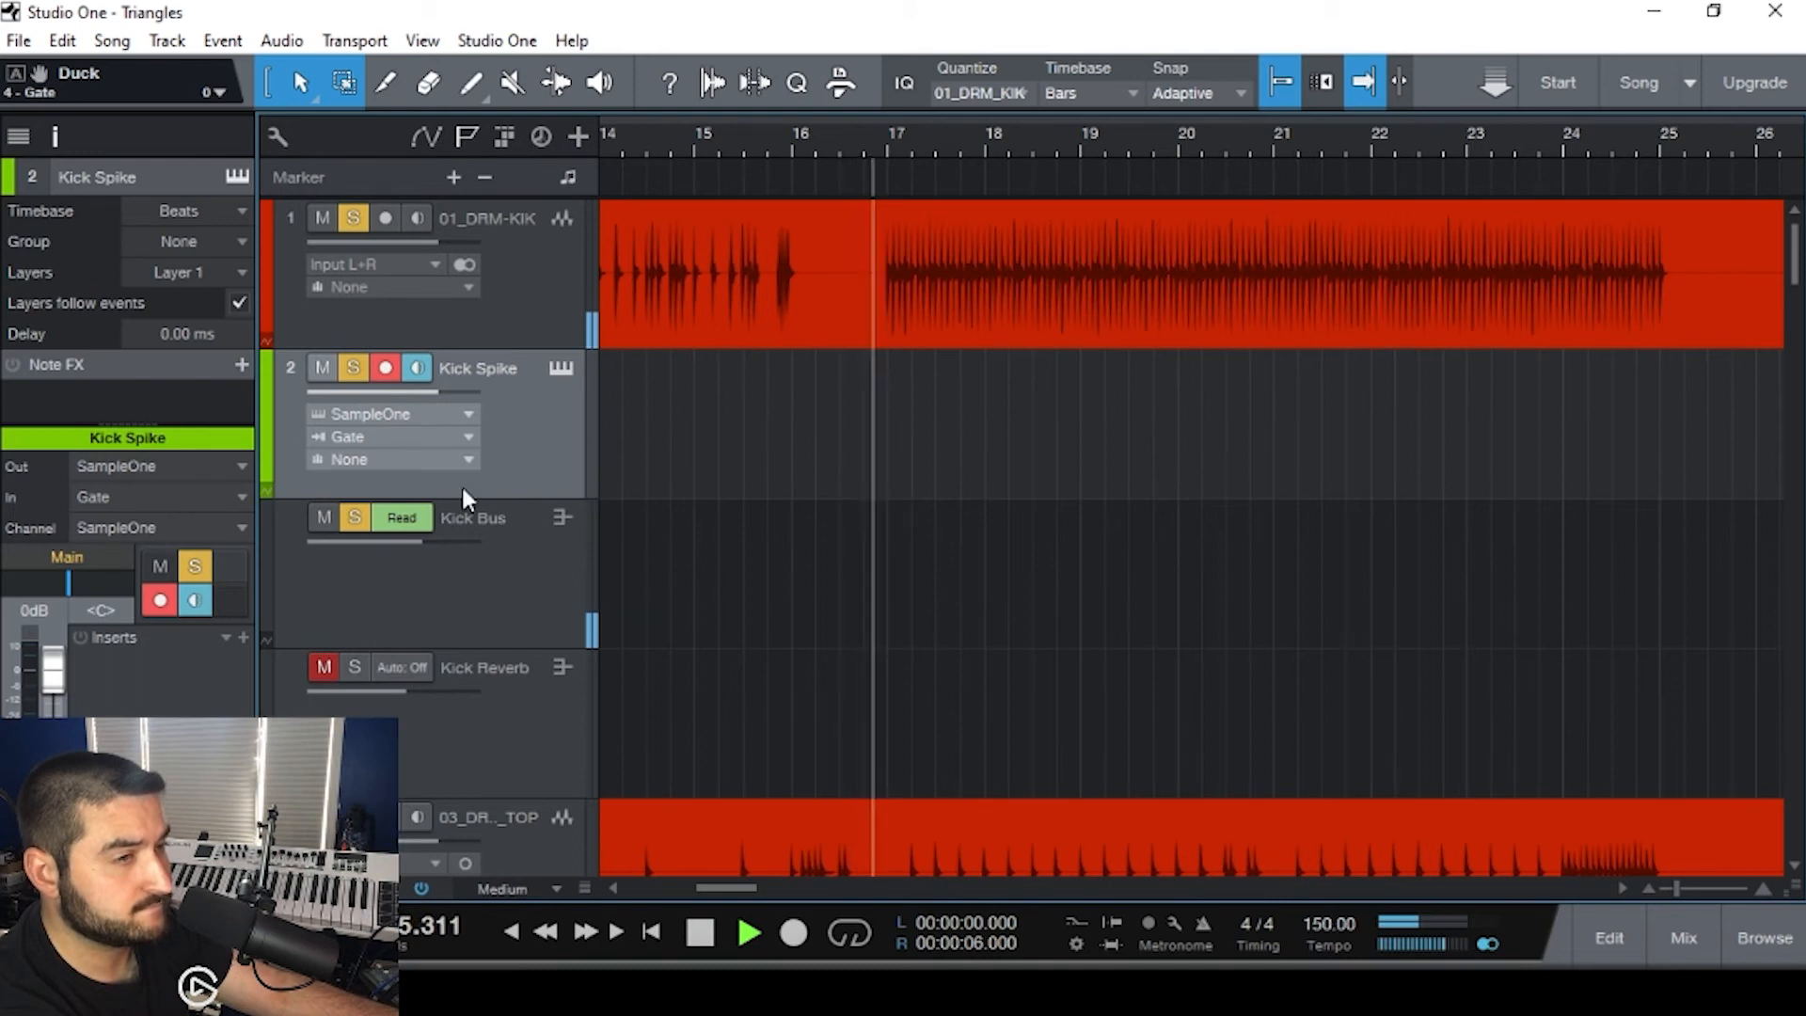
pyautogui.press('F4')
pyautogui.press('KP_Multiply')
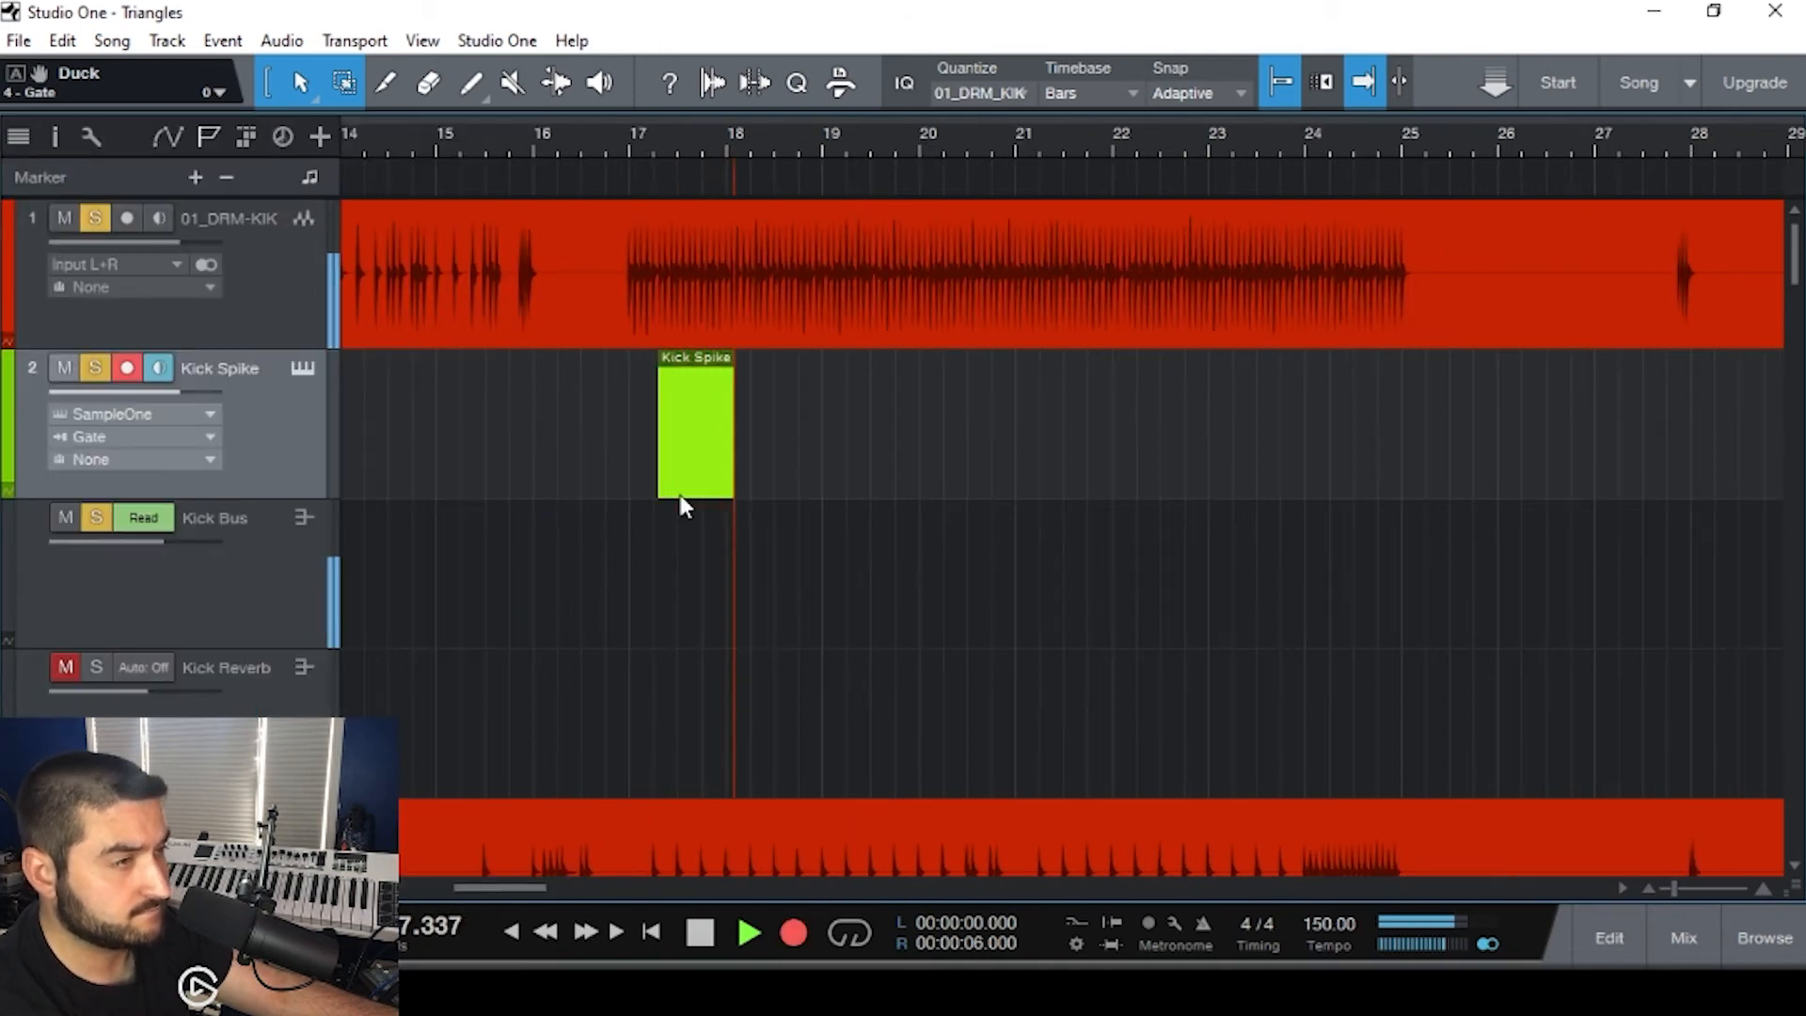
pyautogui.press('F4')
pyautogui.press('F4')
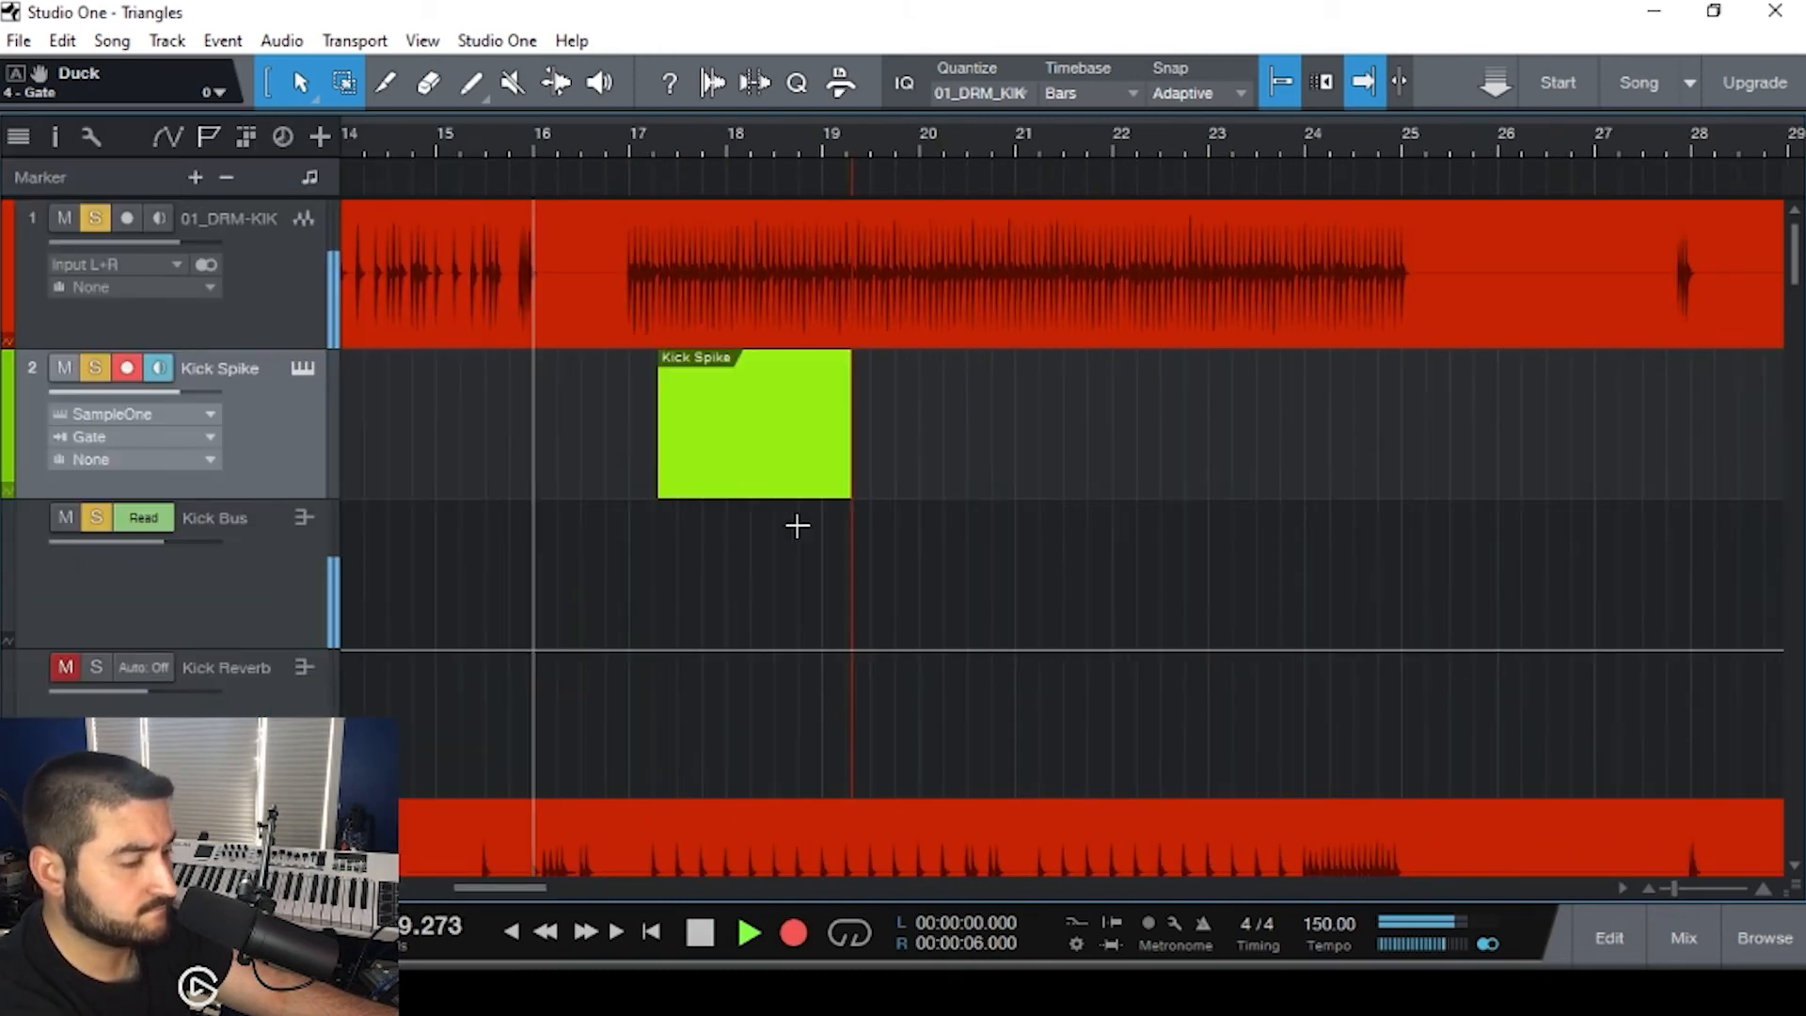
pyautogui.press('F3')
pyautogui.click(529, 514)
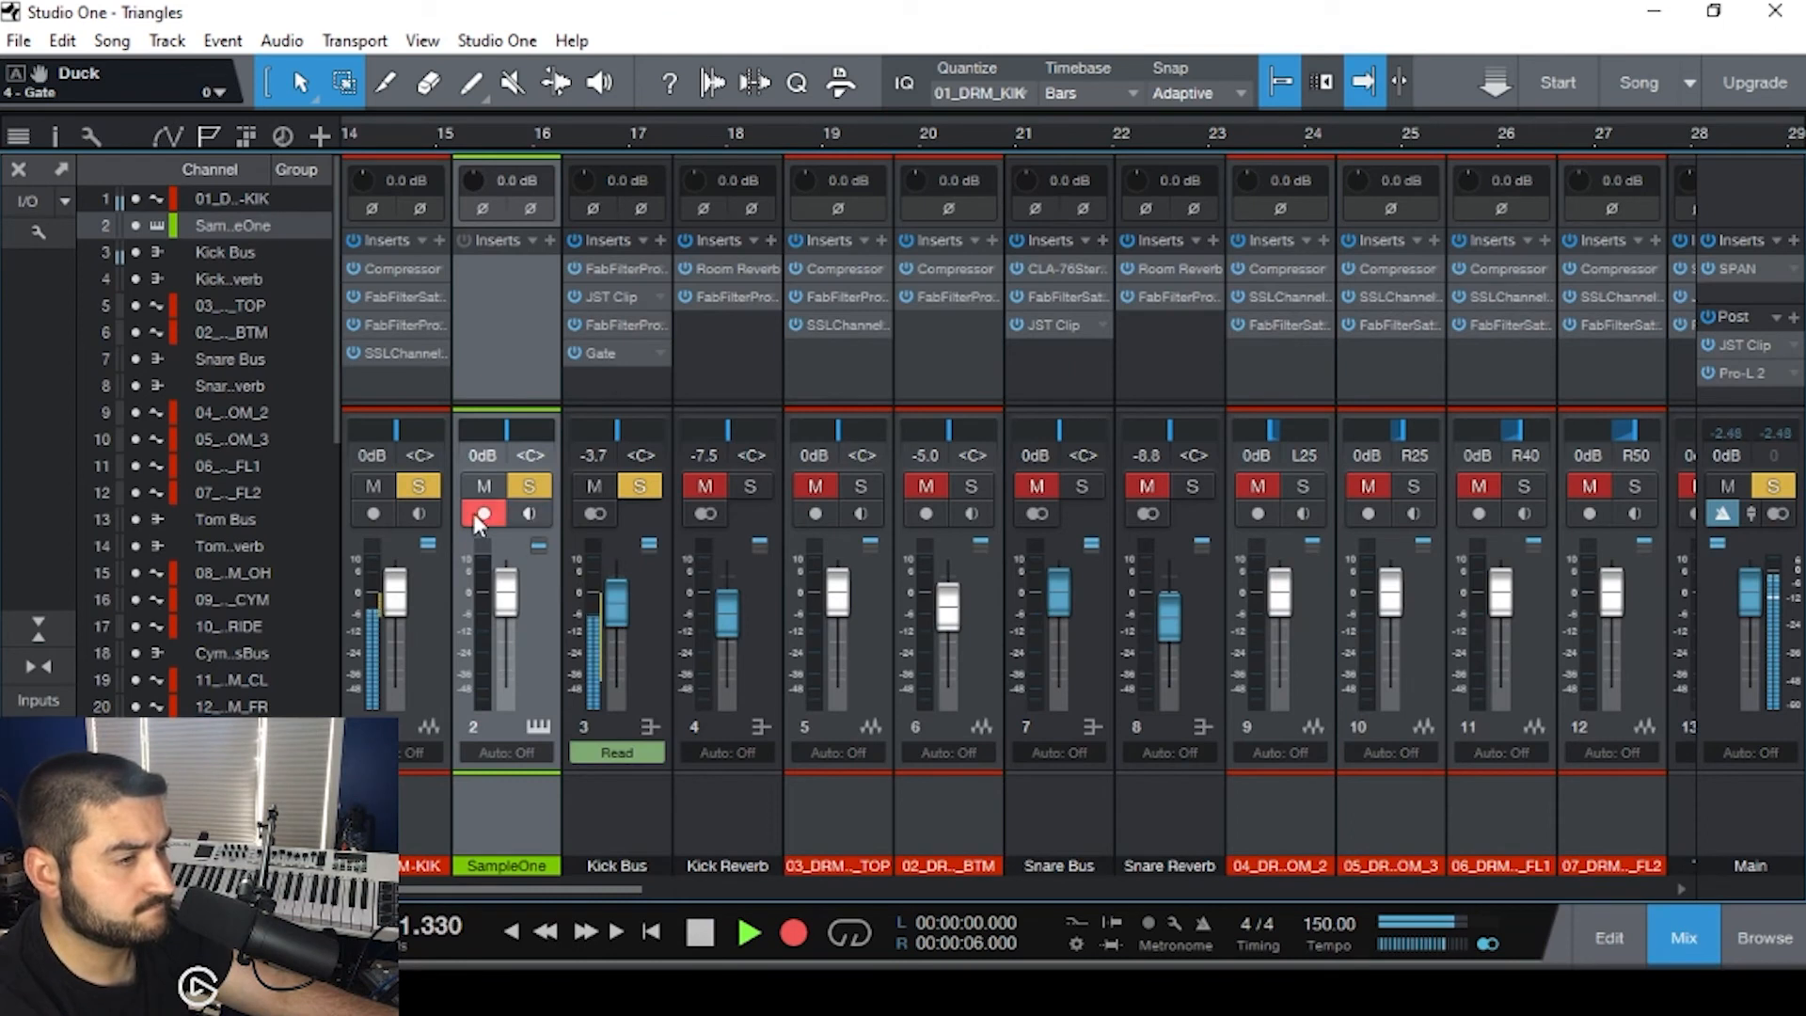
pyautogui.press('space')
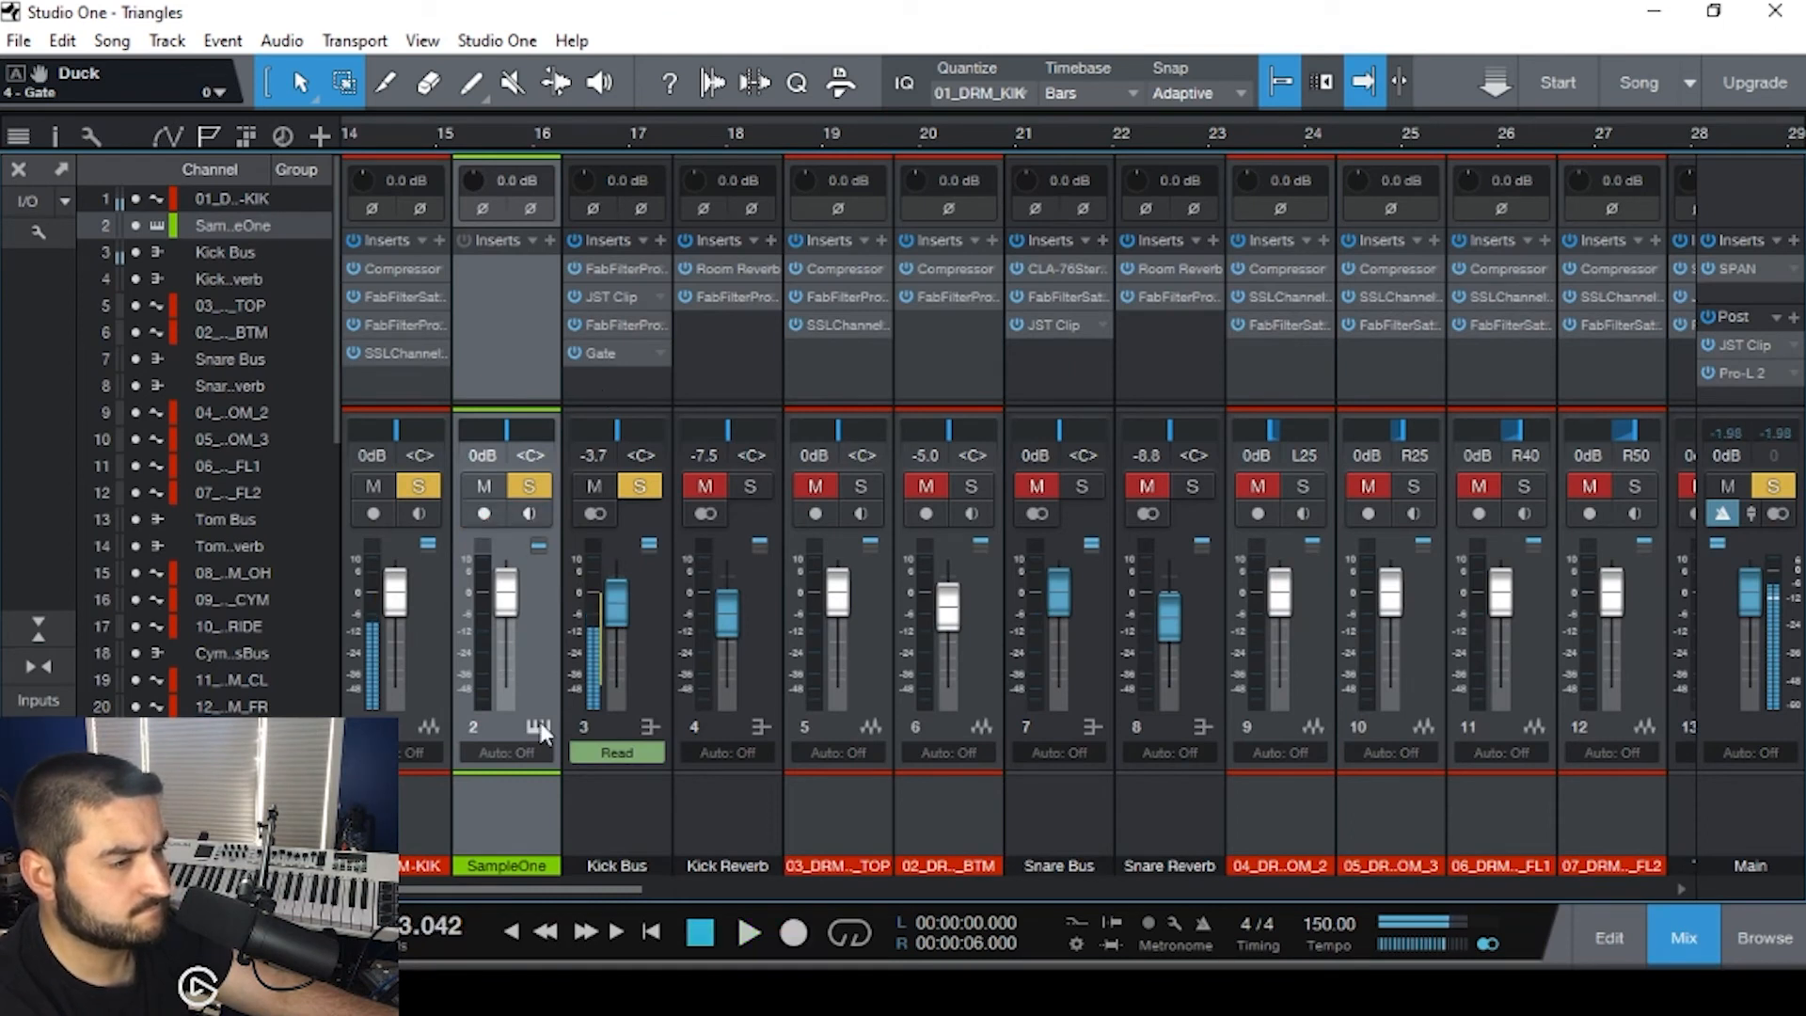
# - Check the keyspike mapping in SampleOne, reopen the Kick Bus Gate, activate its note trigger and start playback
pyautogui.click(537, 726)
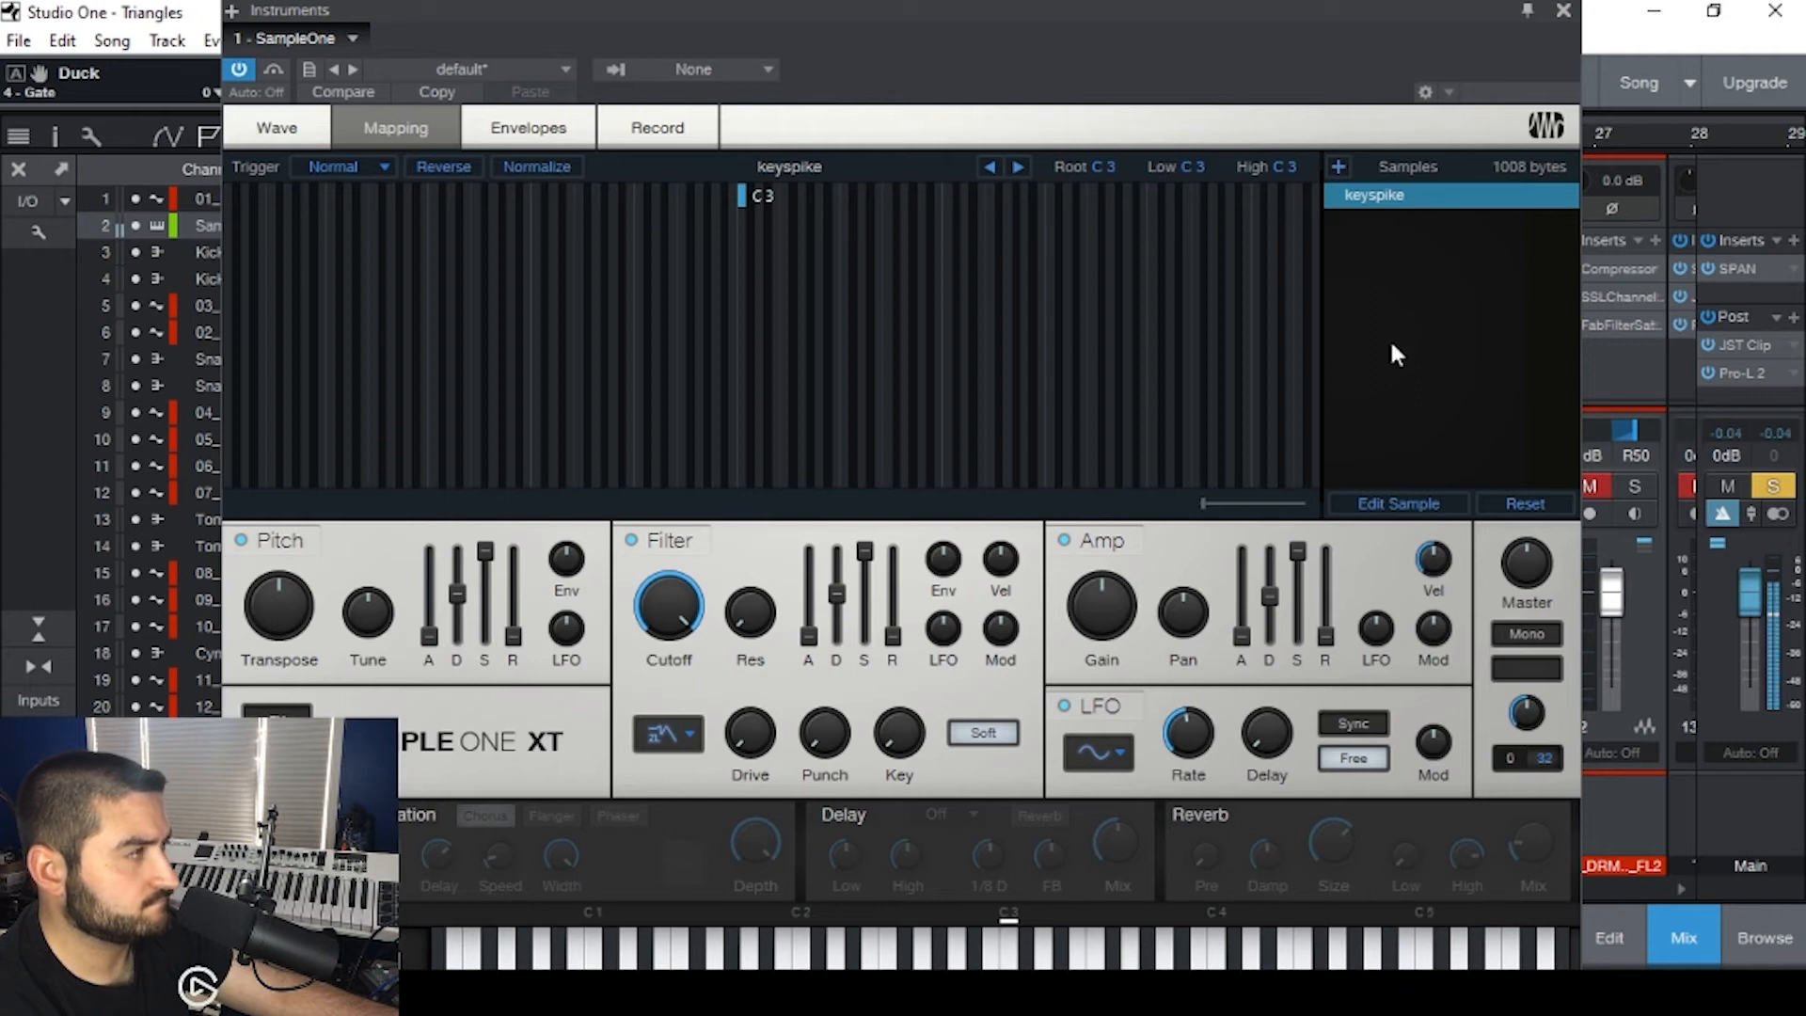
pyautogui.click(1563, 10)
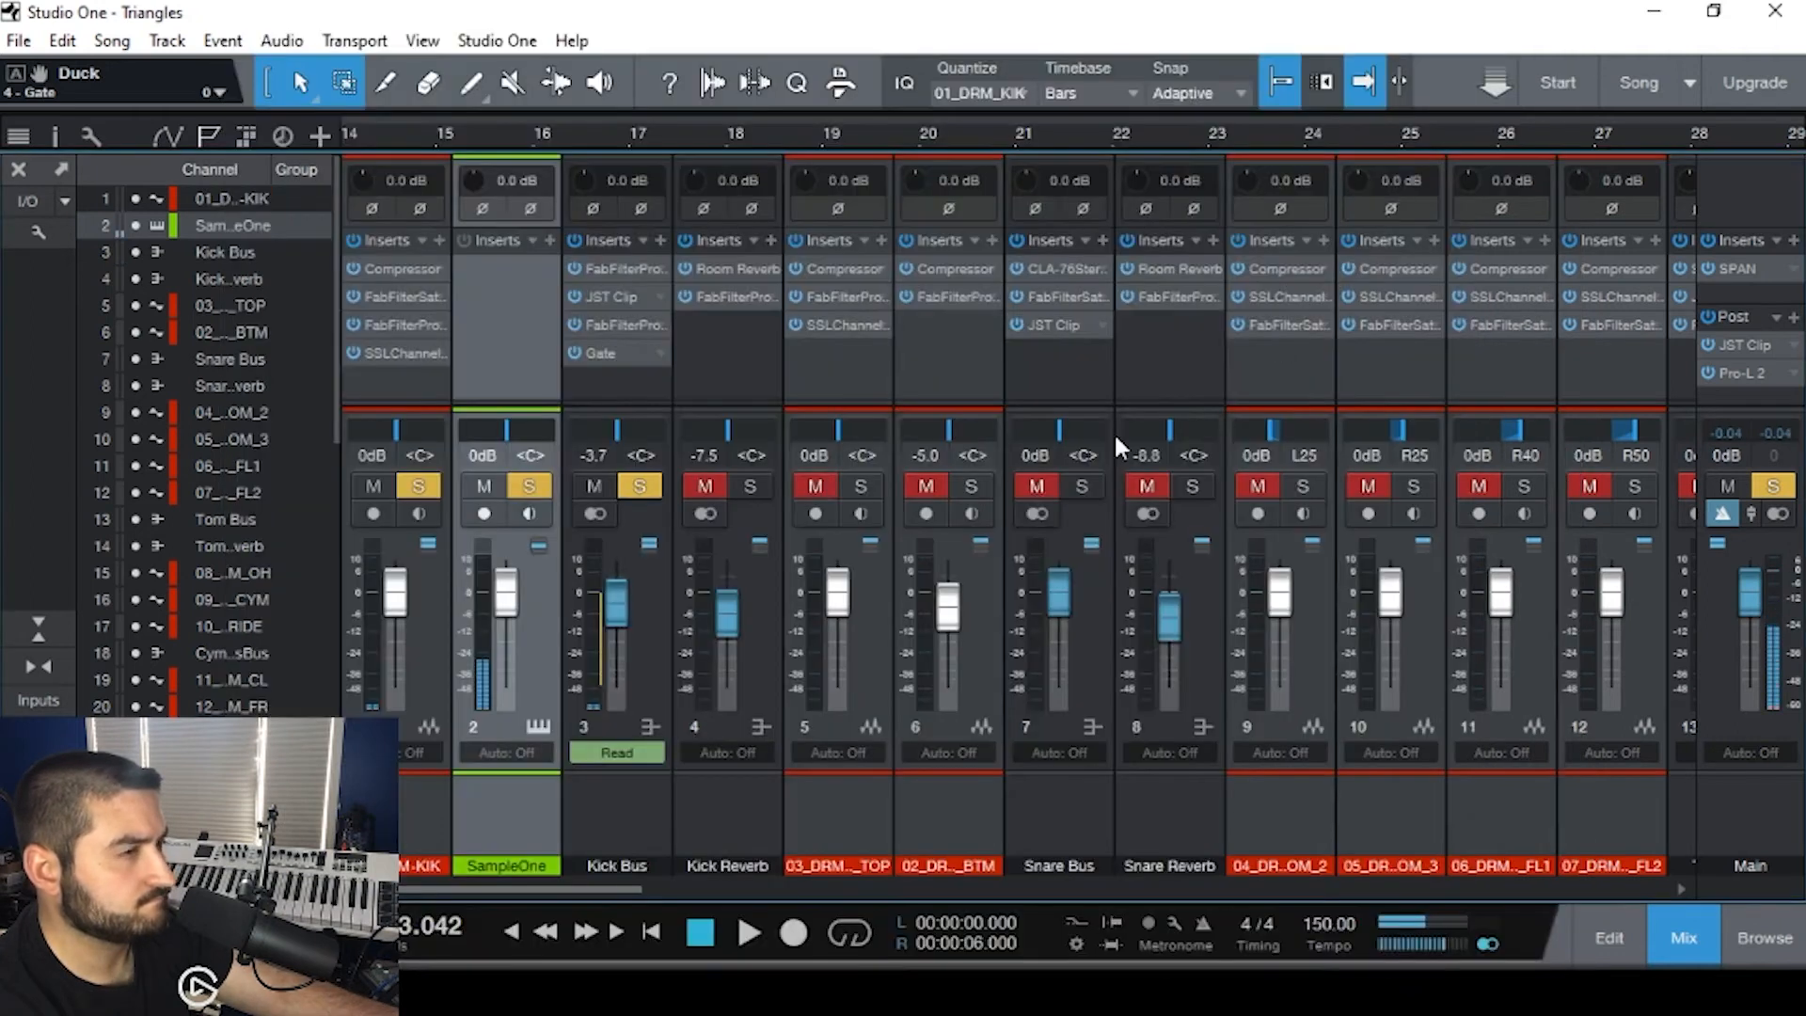
pyautogui.doubleClick(624, 351)
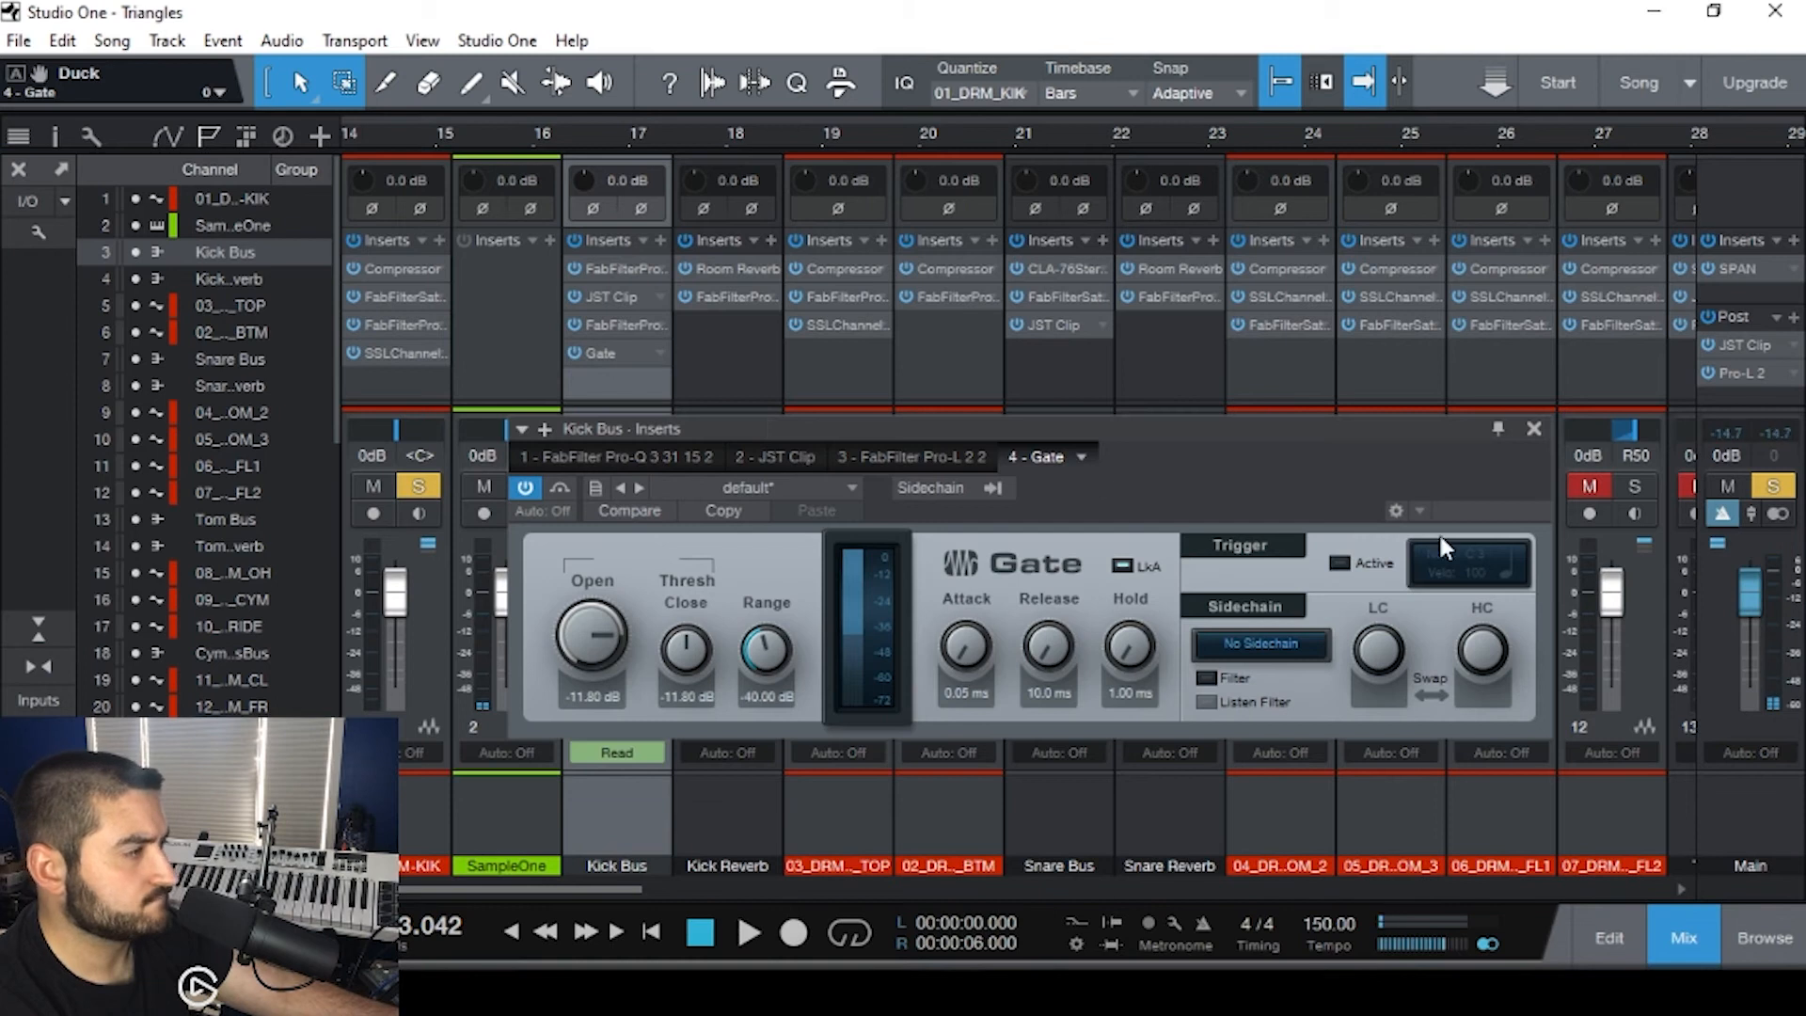
pyautogui.click(1338, 563)
pyautogui.press('space')
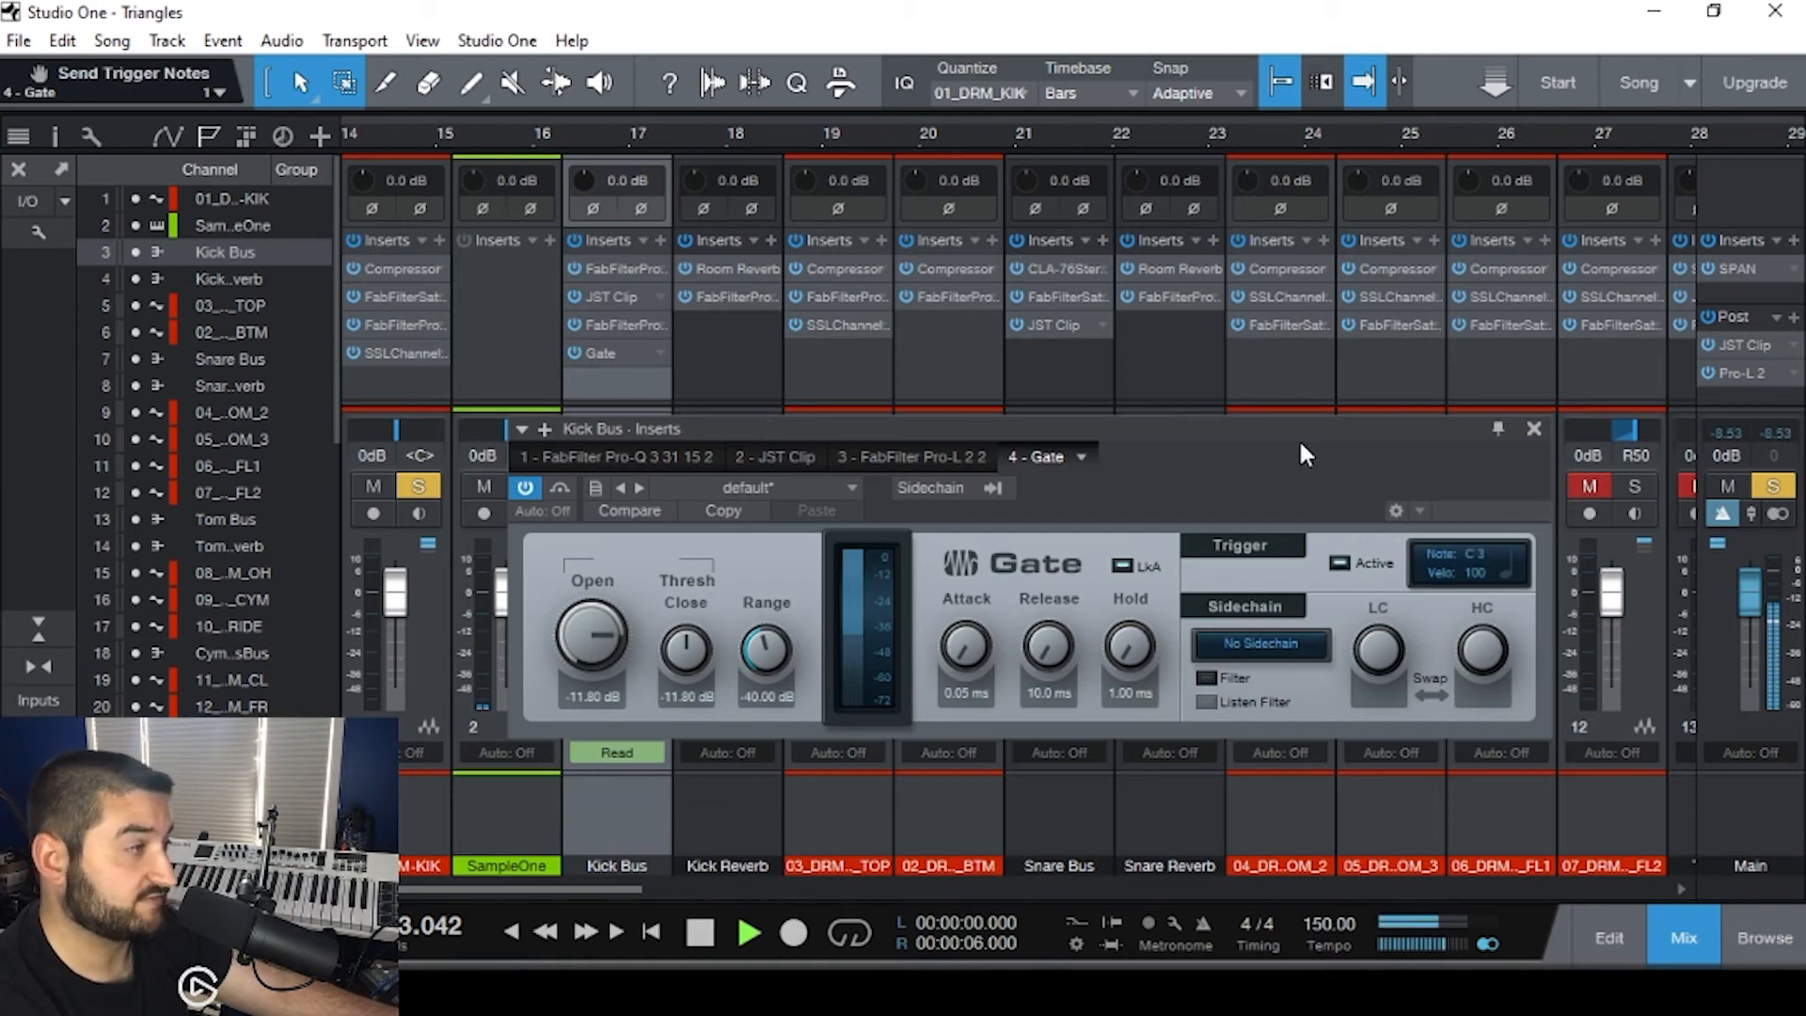
# - Move the Gate window up and try its open threshold at 0.00 dB and -5.50 dB during playback
pyautogui.press('F4')
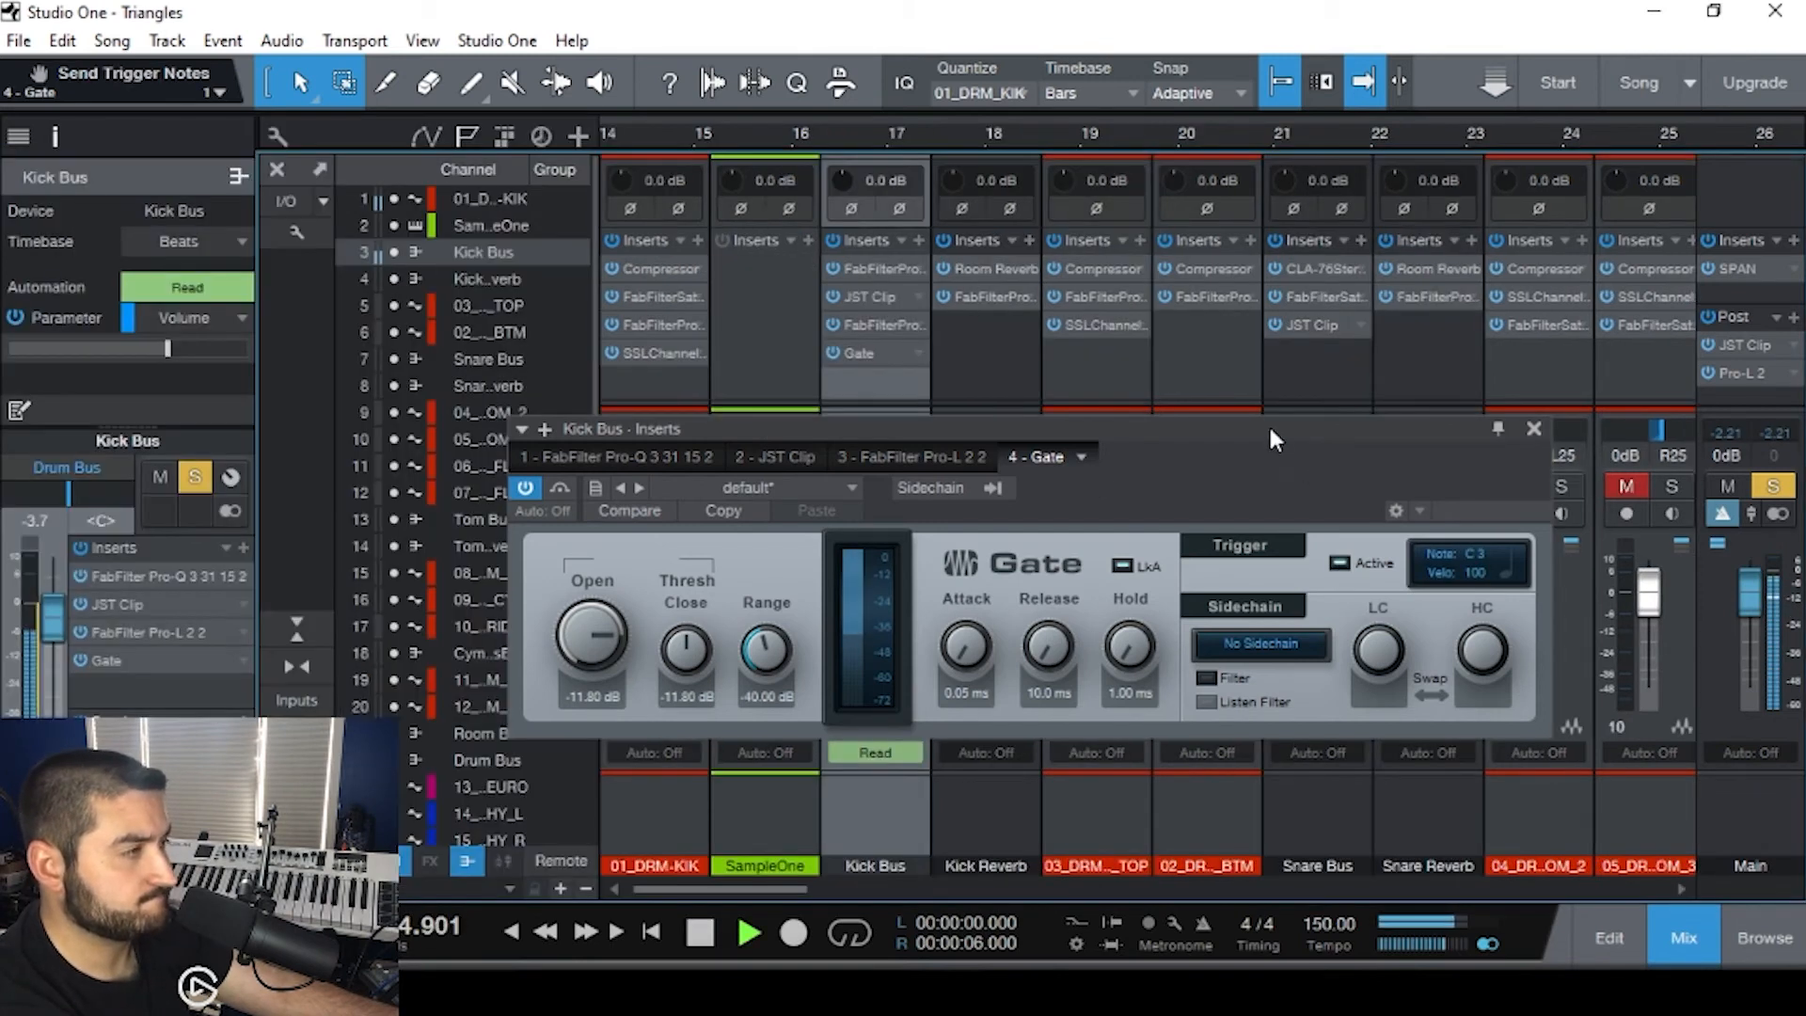
pyautogui.press('F4')
pyautogui.moveTo(1271, 433); pyautogui.dragTo(1263, 360)
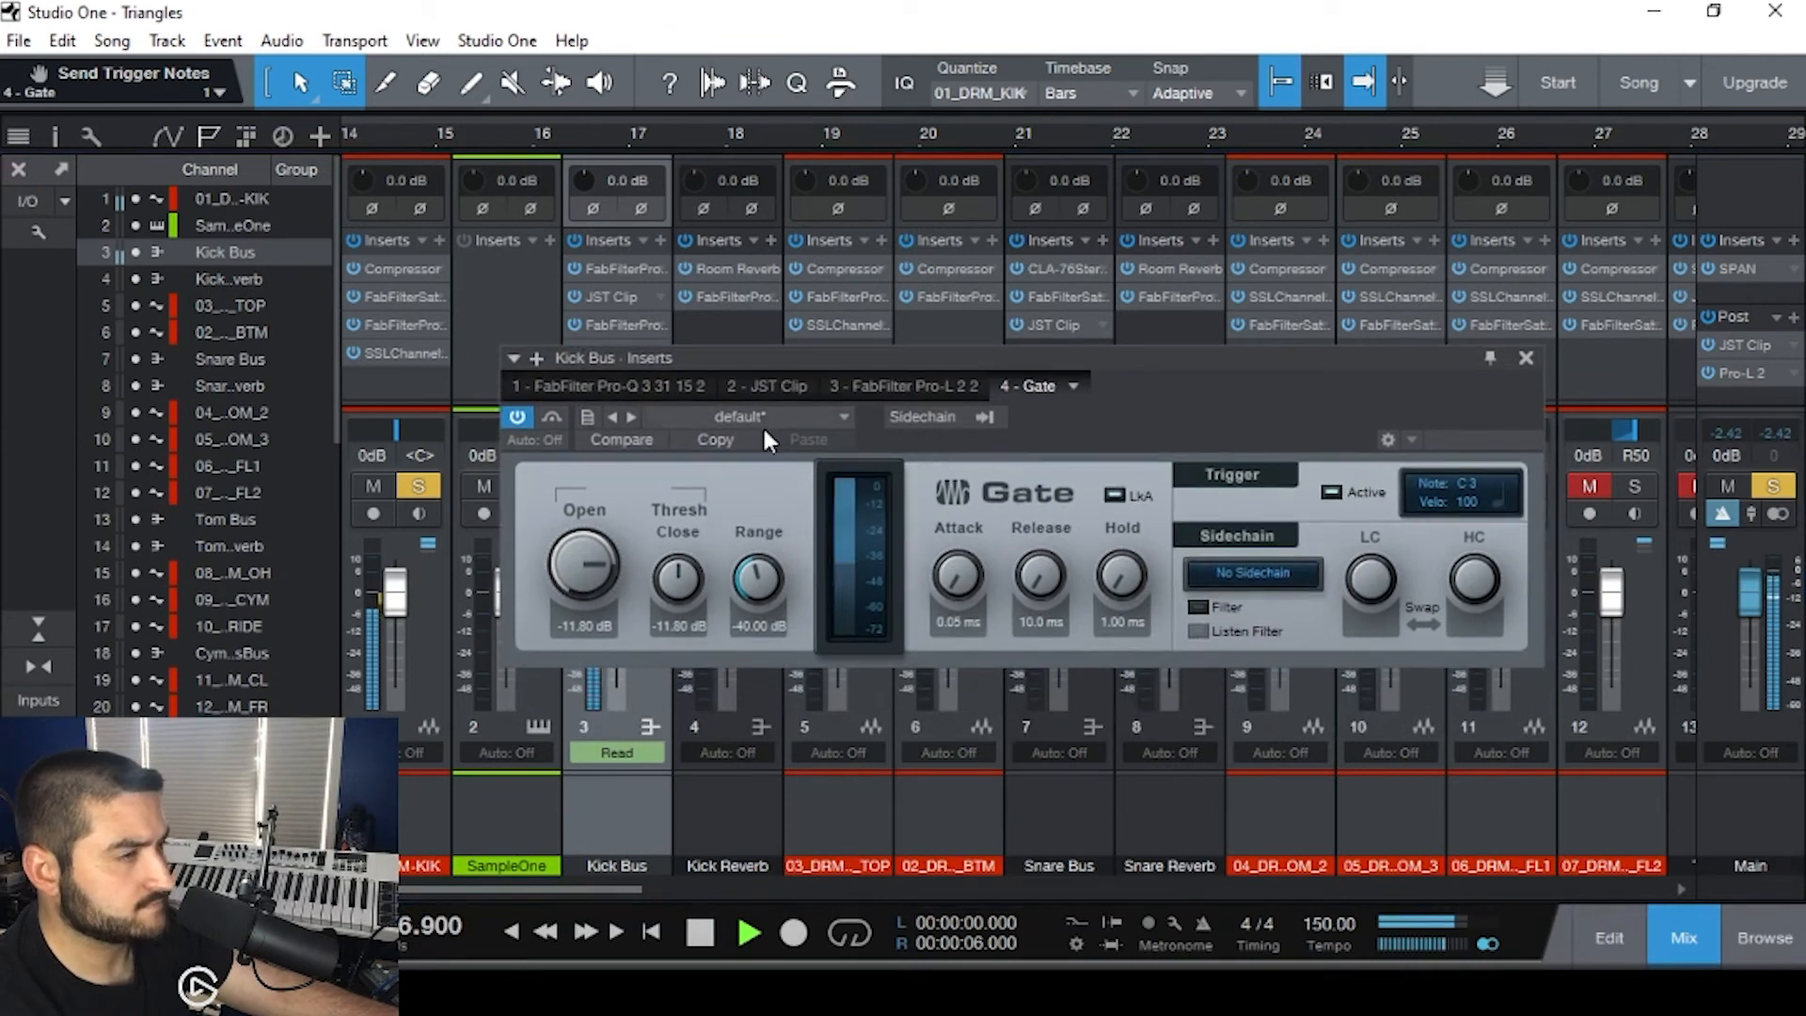
pyautogui.moveTo(623, 577); pyautogui.dragTo(594, 426)
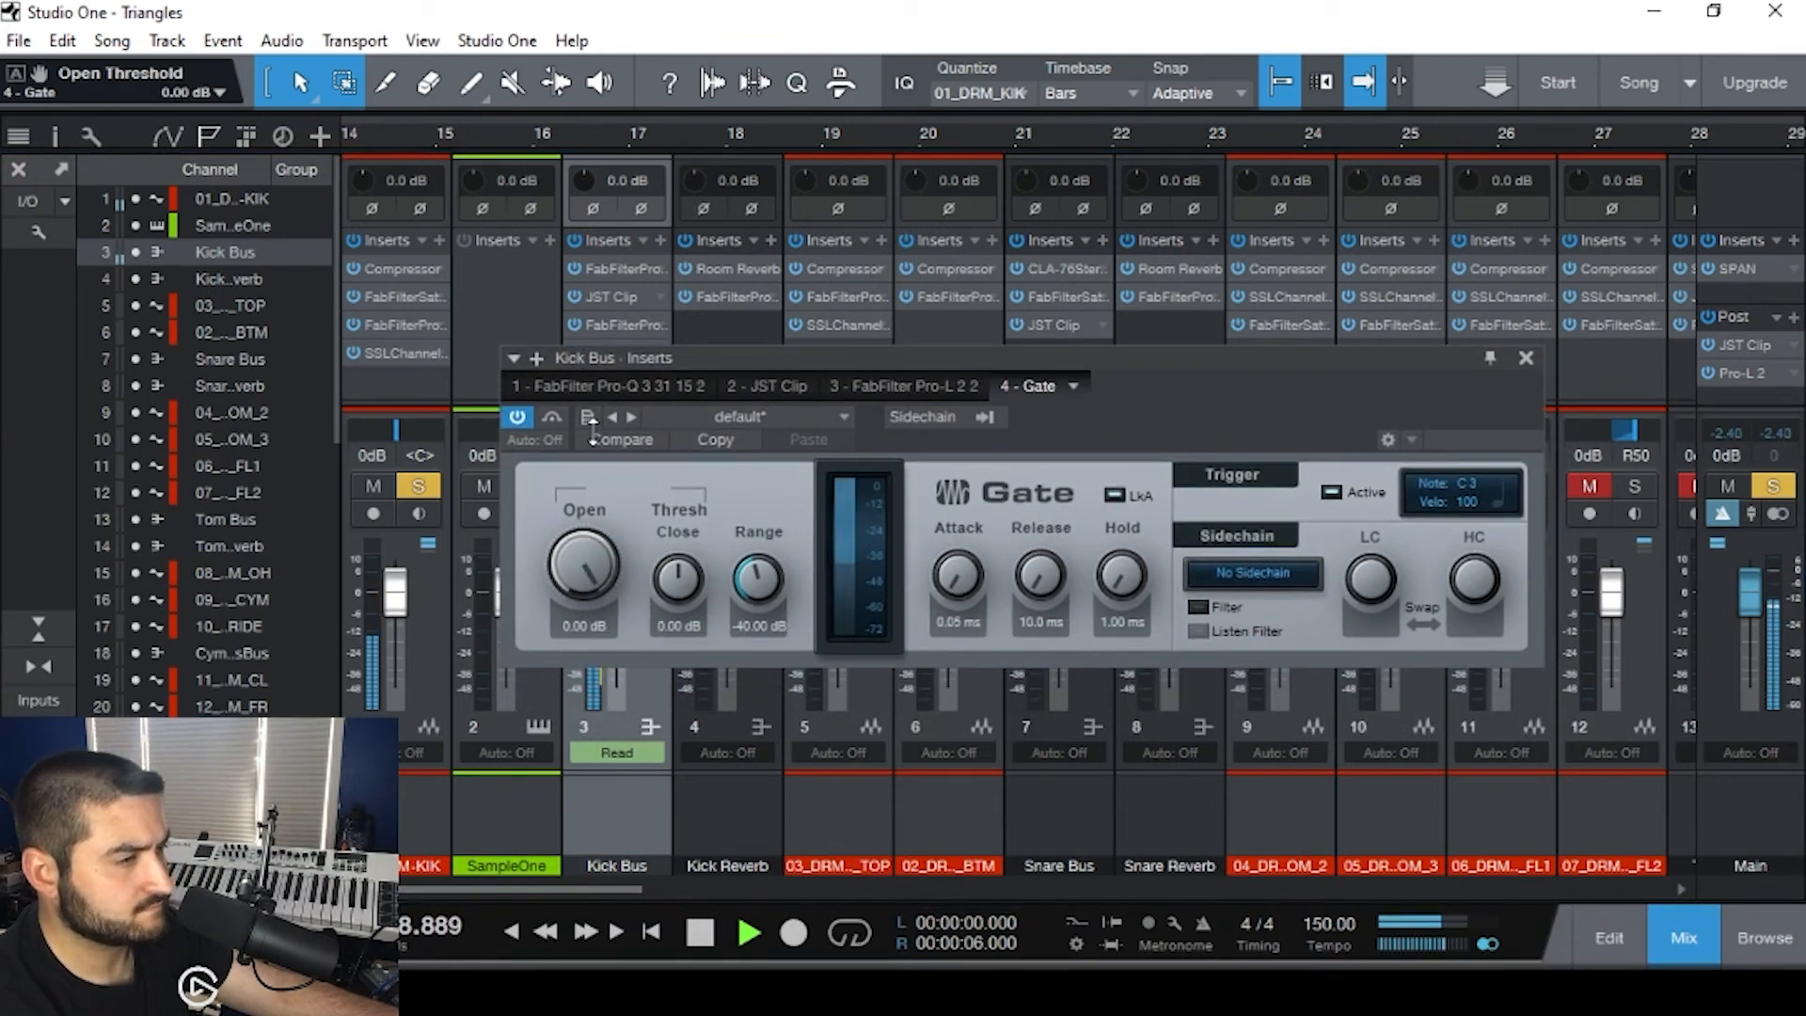
pyautogui.moveTo(602, 513); pyautogui.dragTo(605, 555)
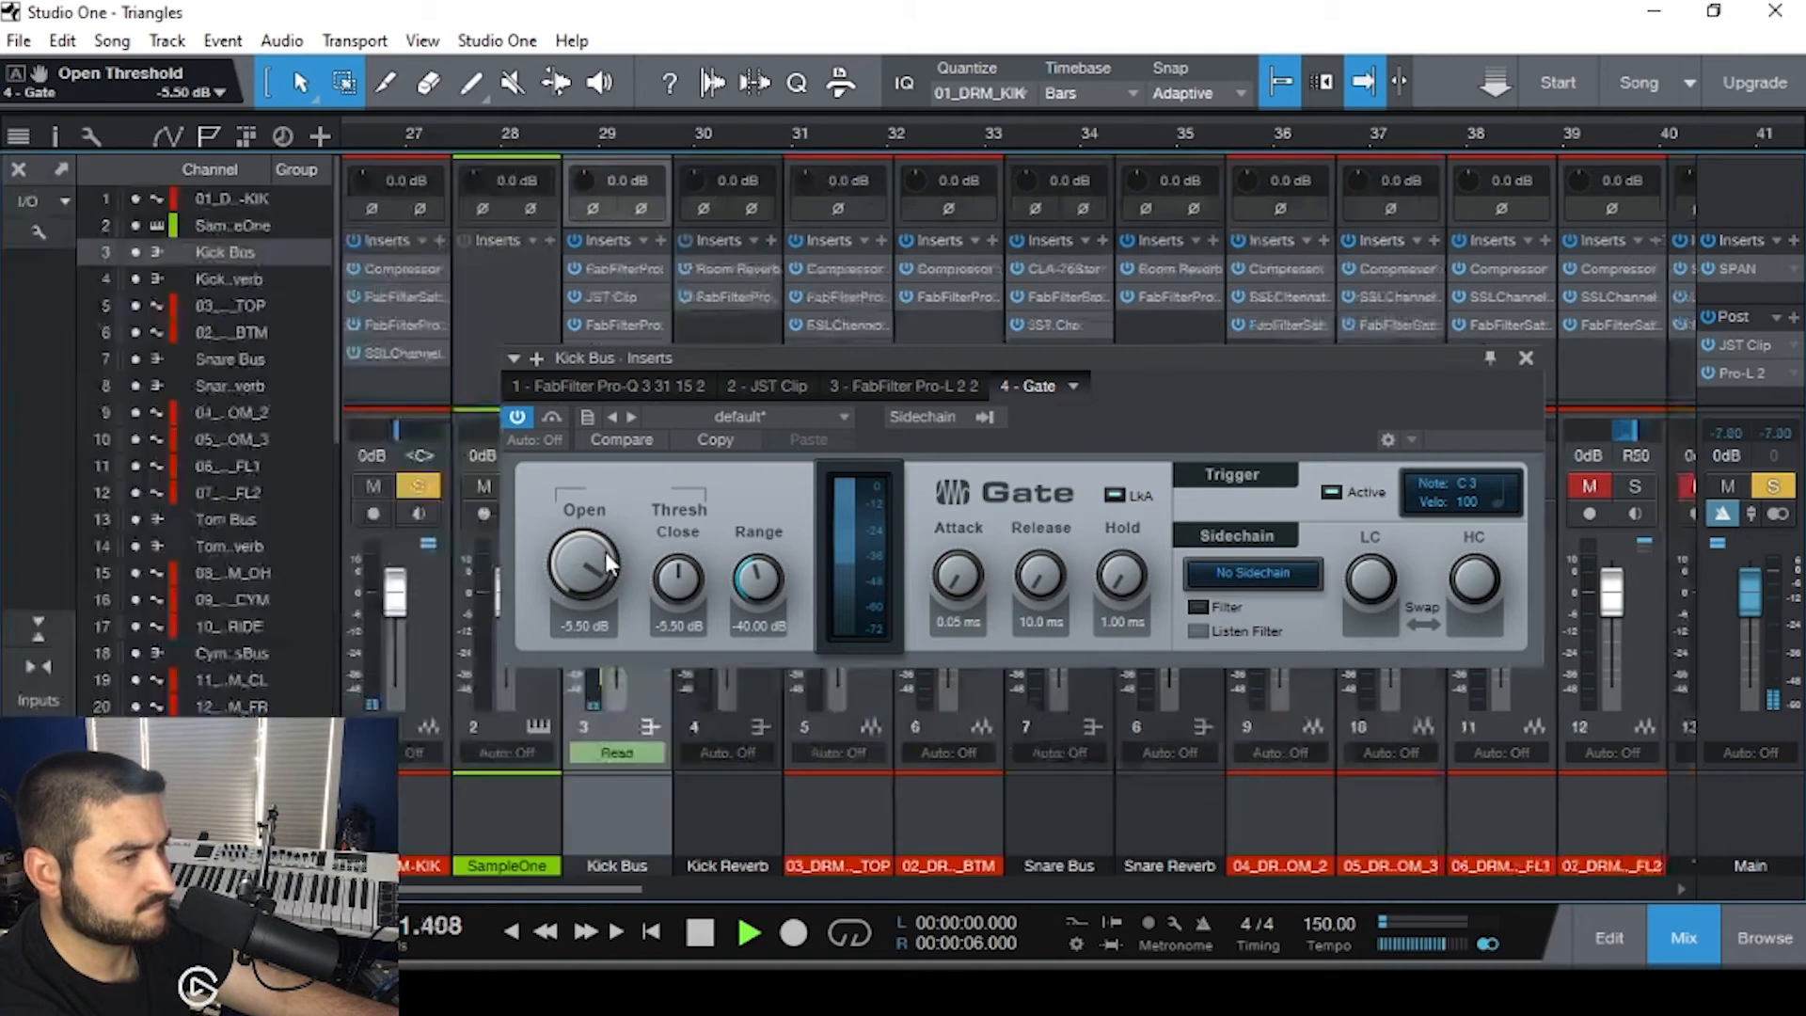
# - Return to the arrangement, replay from about bar 16 and turn on monitoring for the Kick Spike track
pyautogui.press('F3')
pyautogui.moveTo(643, 357); pyautogui.dragTo(745, 450)
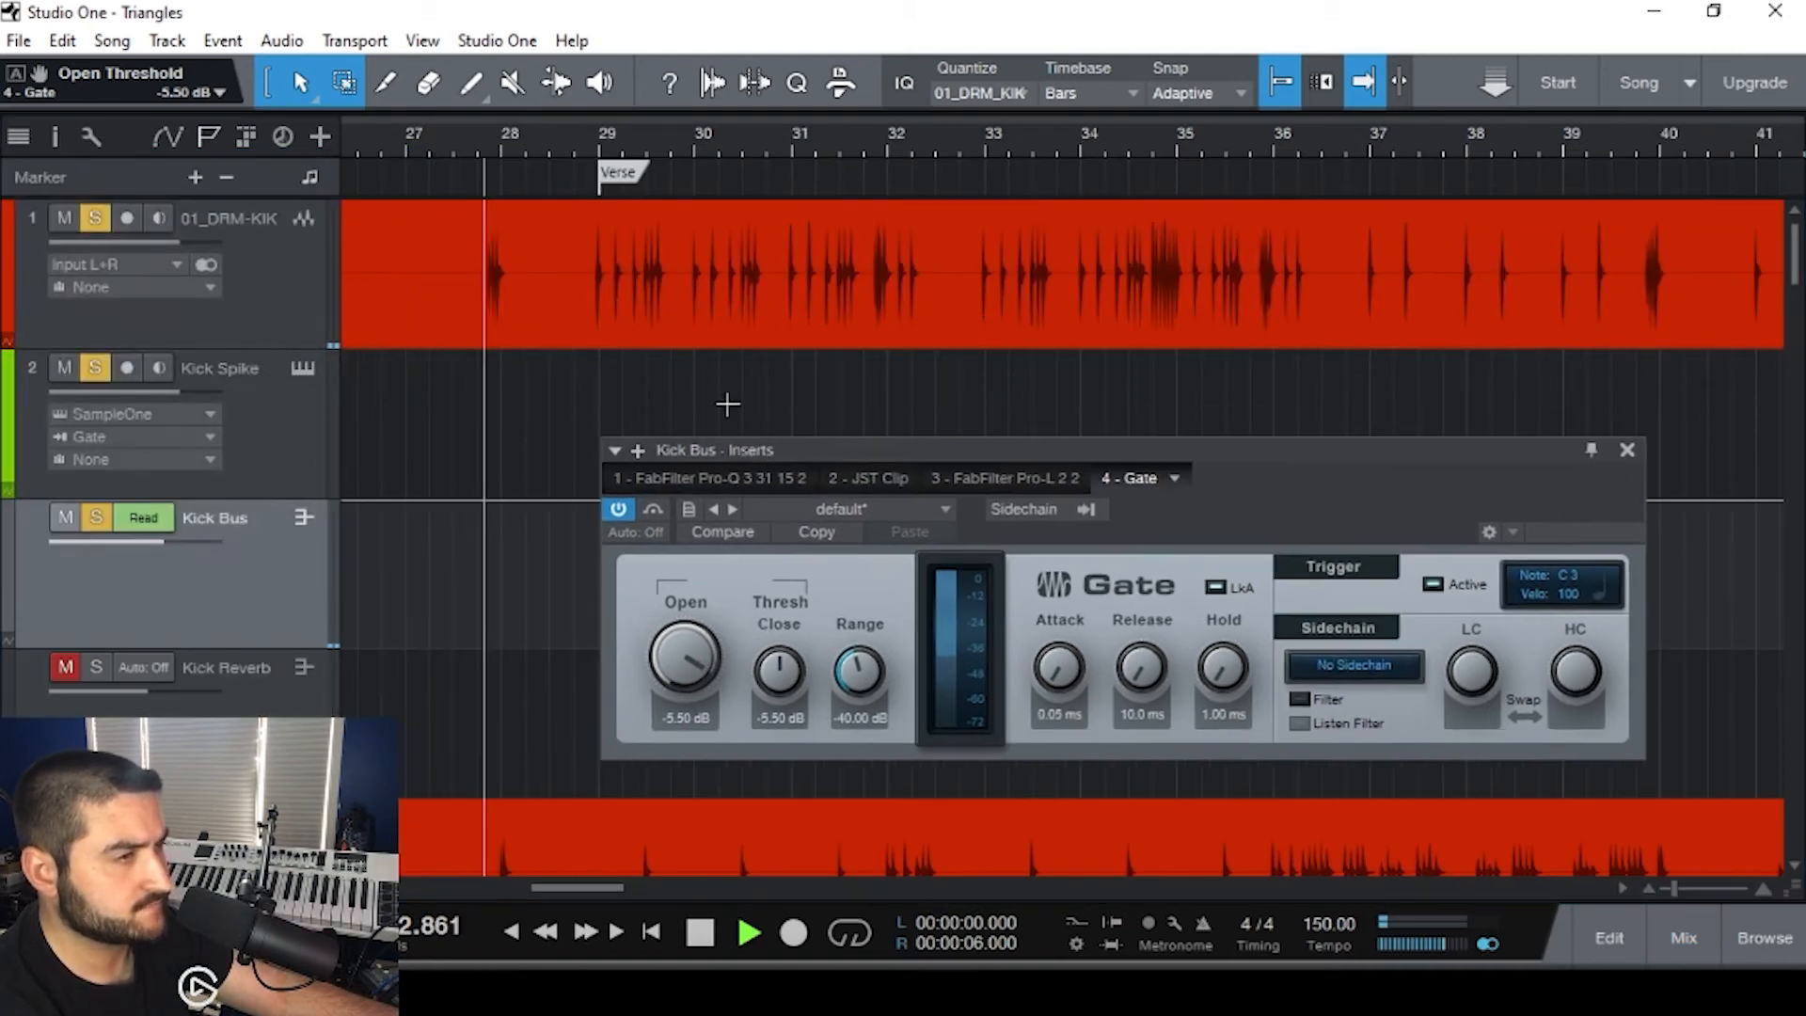
pyautogui.scroll(-4, 721, 391)
pyautogui.hscroll(-5, 717, 395)
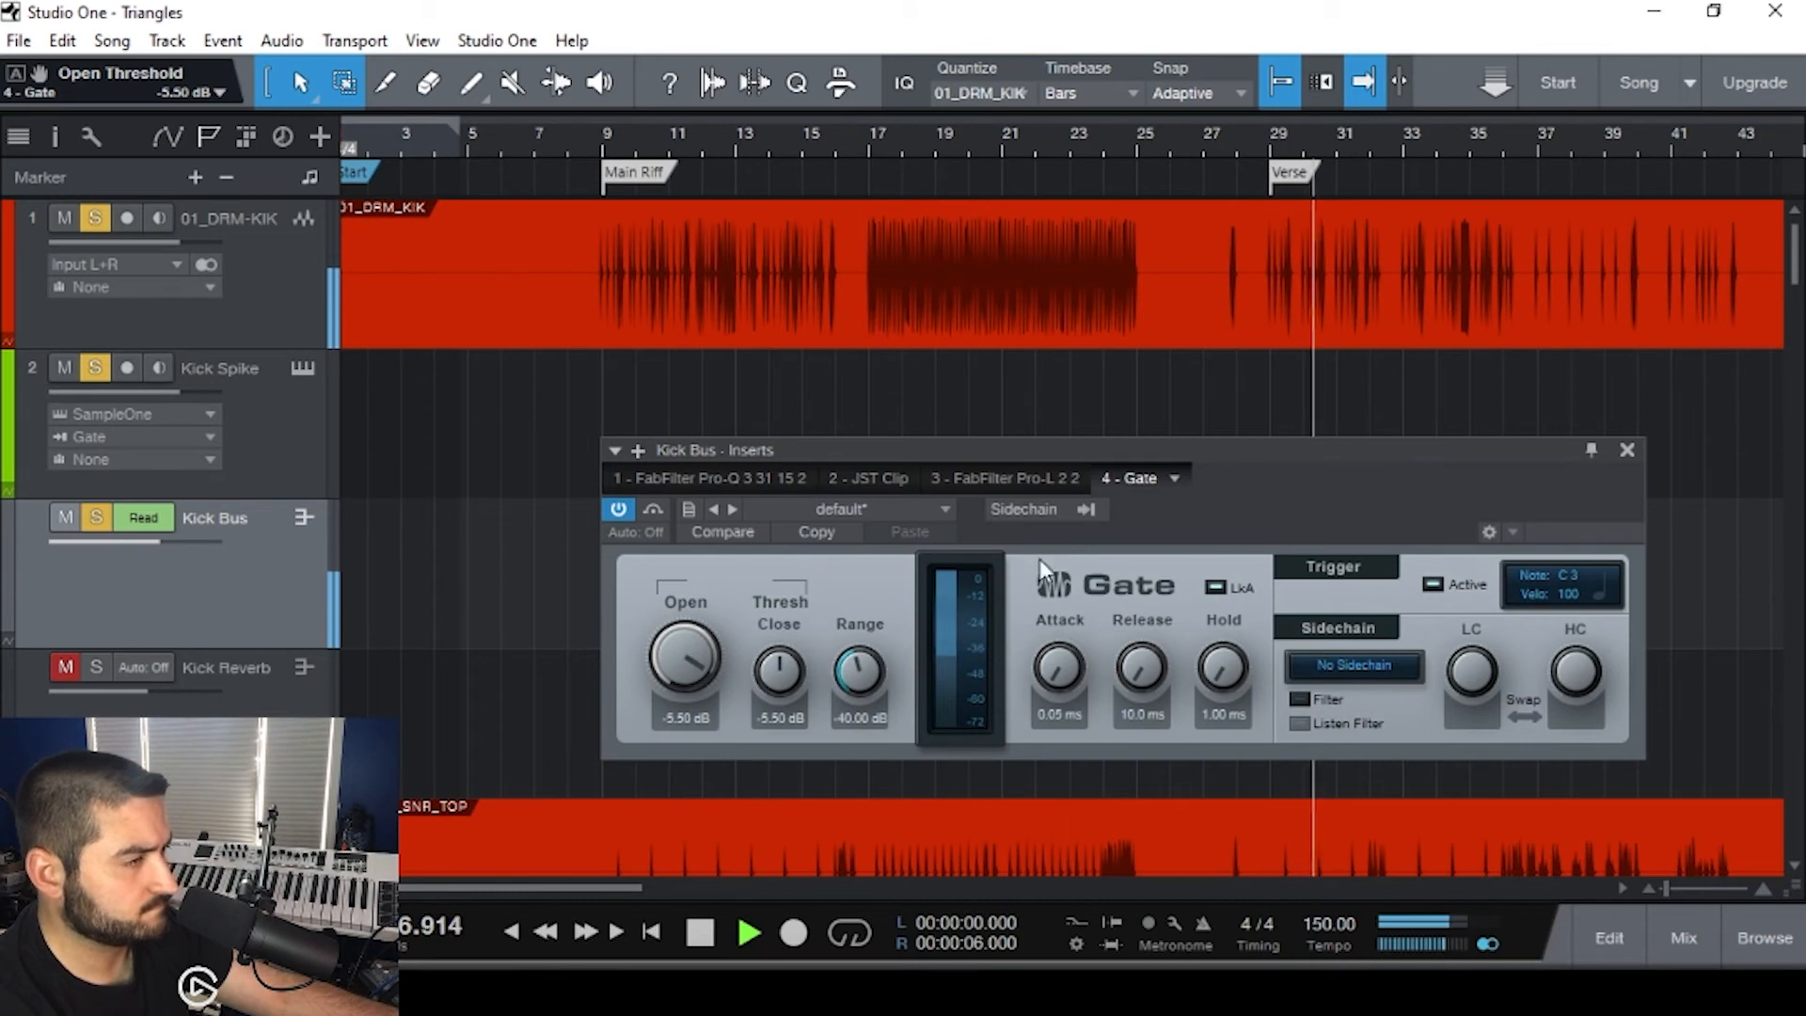
pyautogui.click(873, 395)
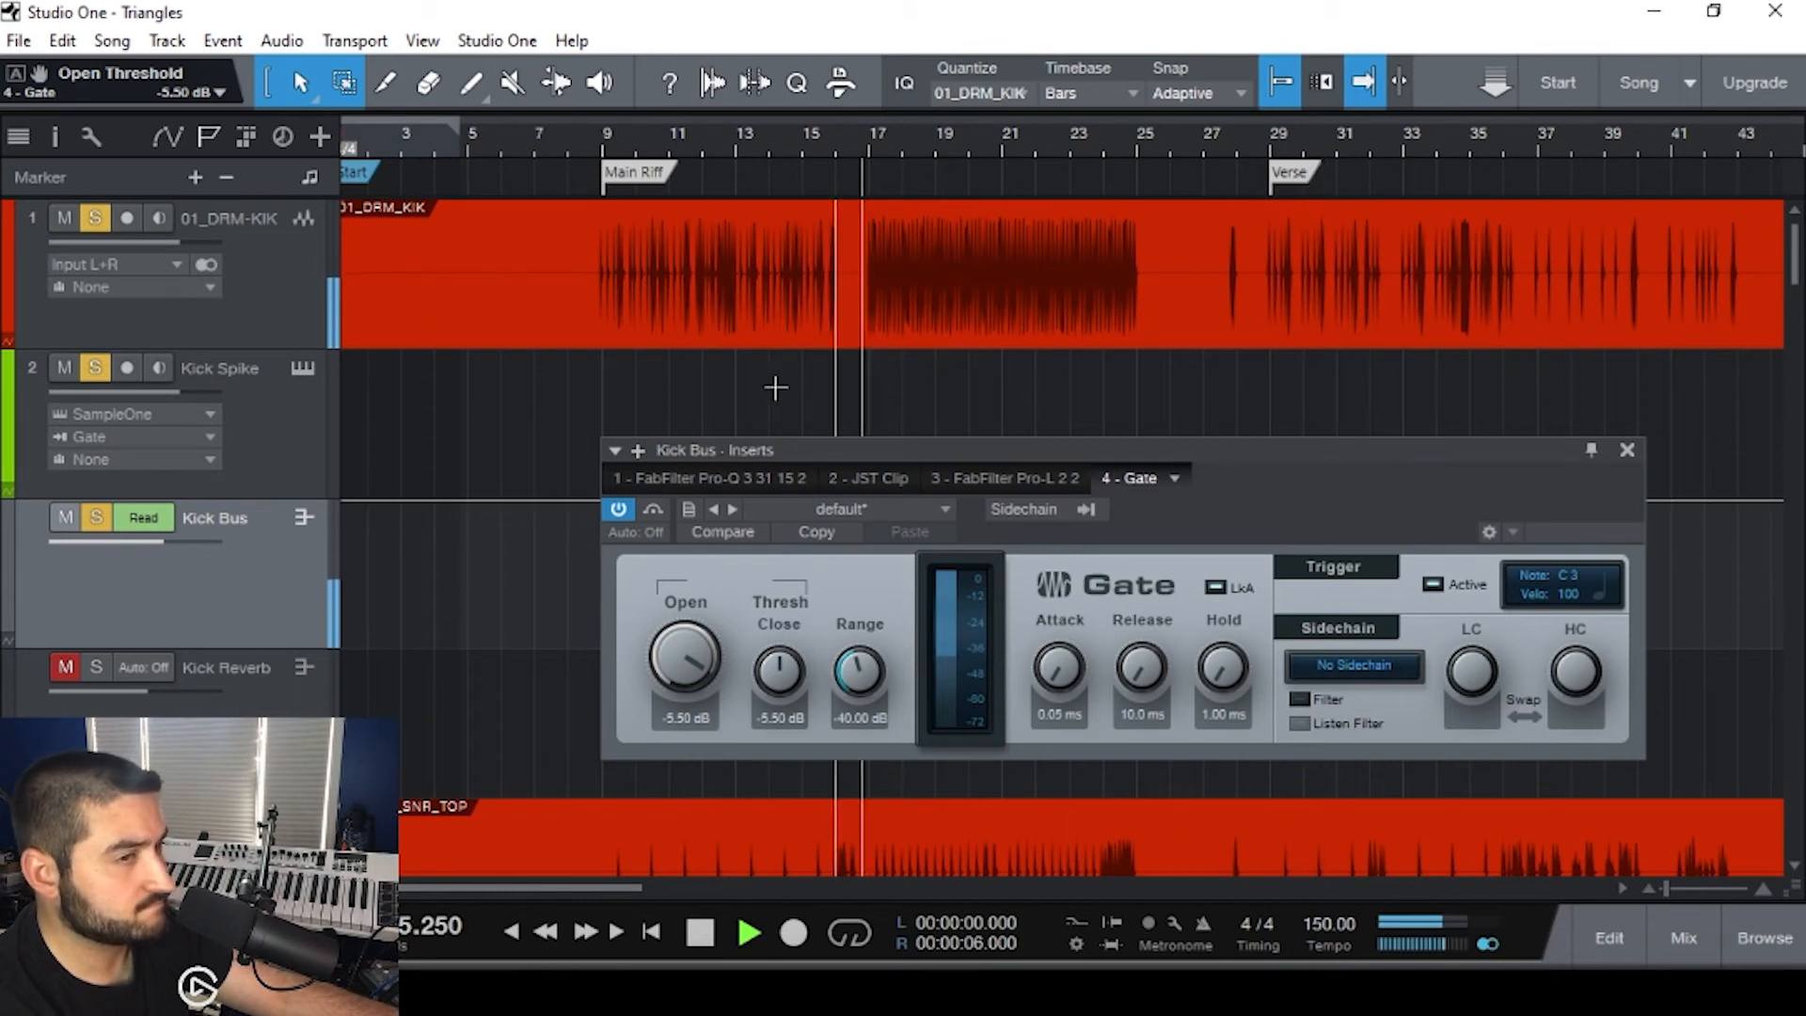
pyautogui.click(166, 370)
# - Try the Gate's open threshold at -11.16 dB and -9.66 dB, stop playback and set it to -20.46 dB
pyautogui.moveTo(711, 649); pyautogui.dragTo(679, 899)
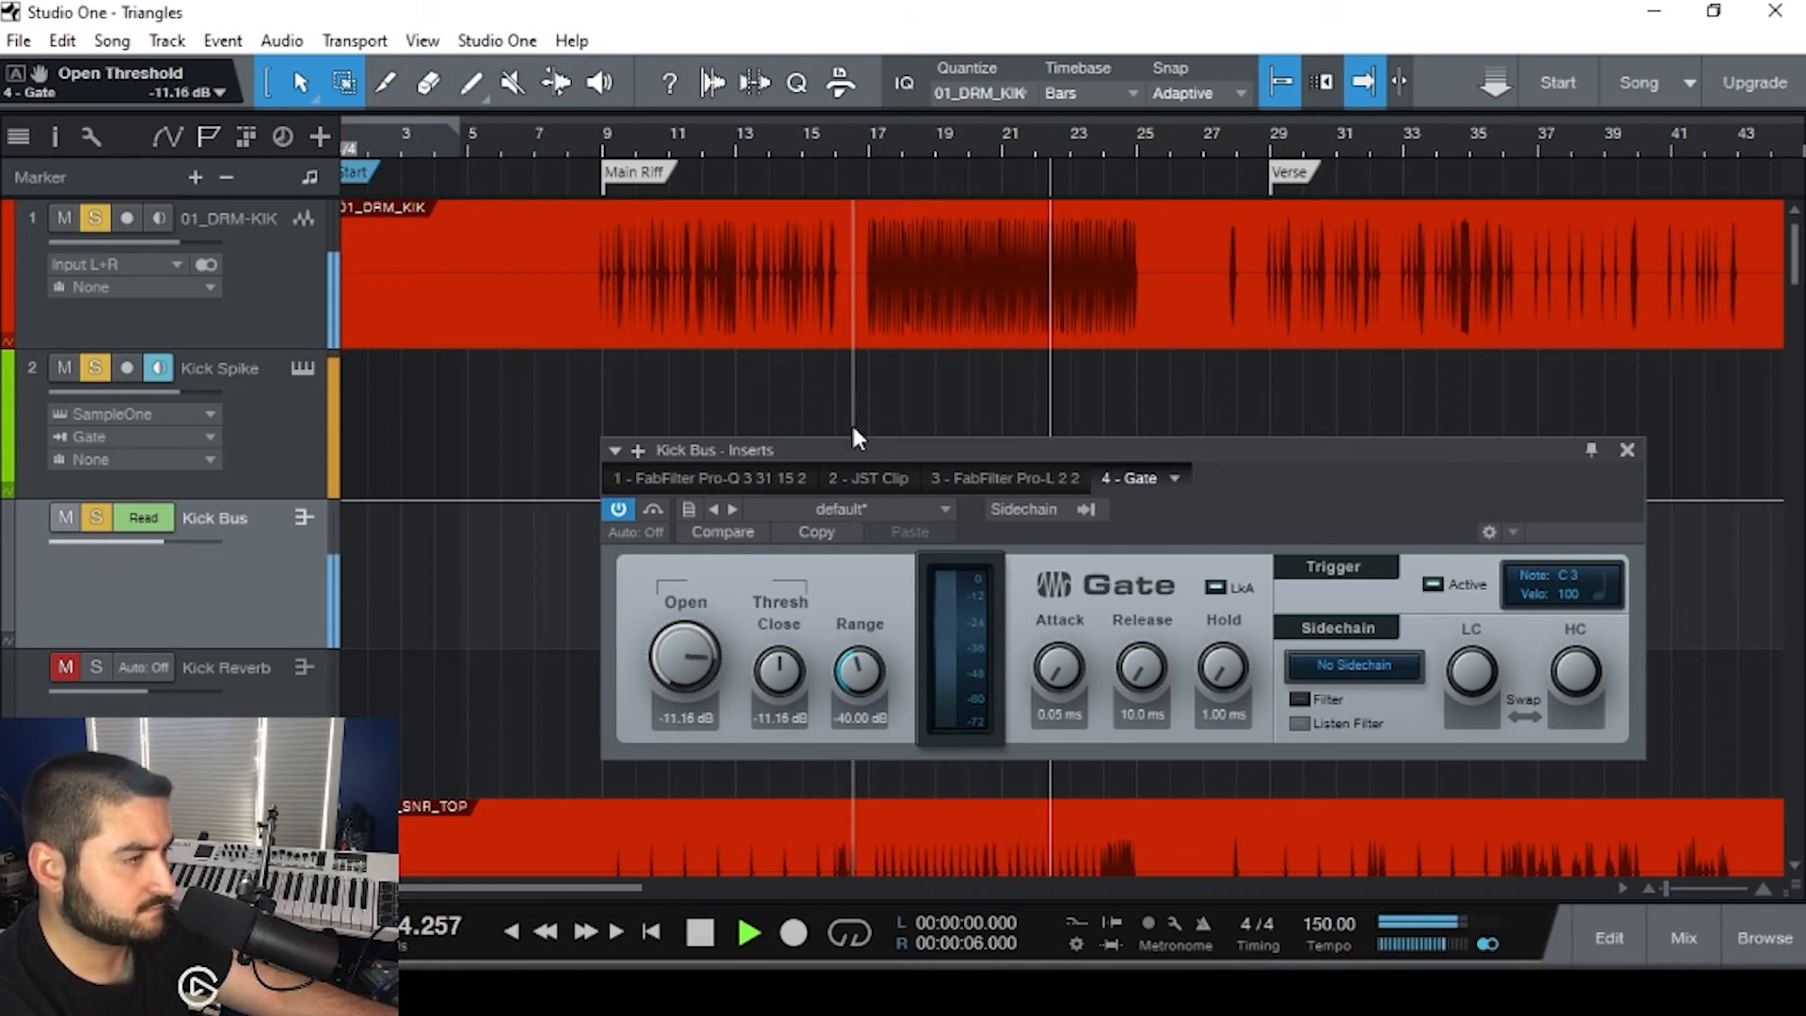
pyautogui.moveTo(697, 661); pyautogui.dragTo(693, 645)
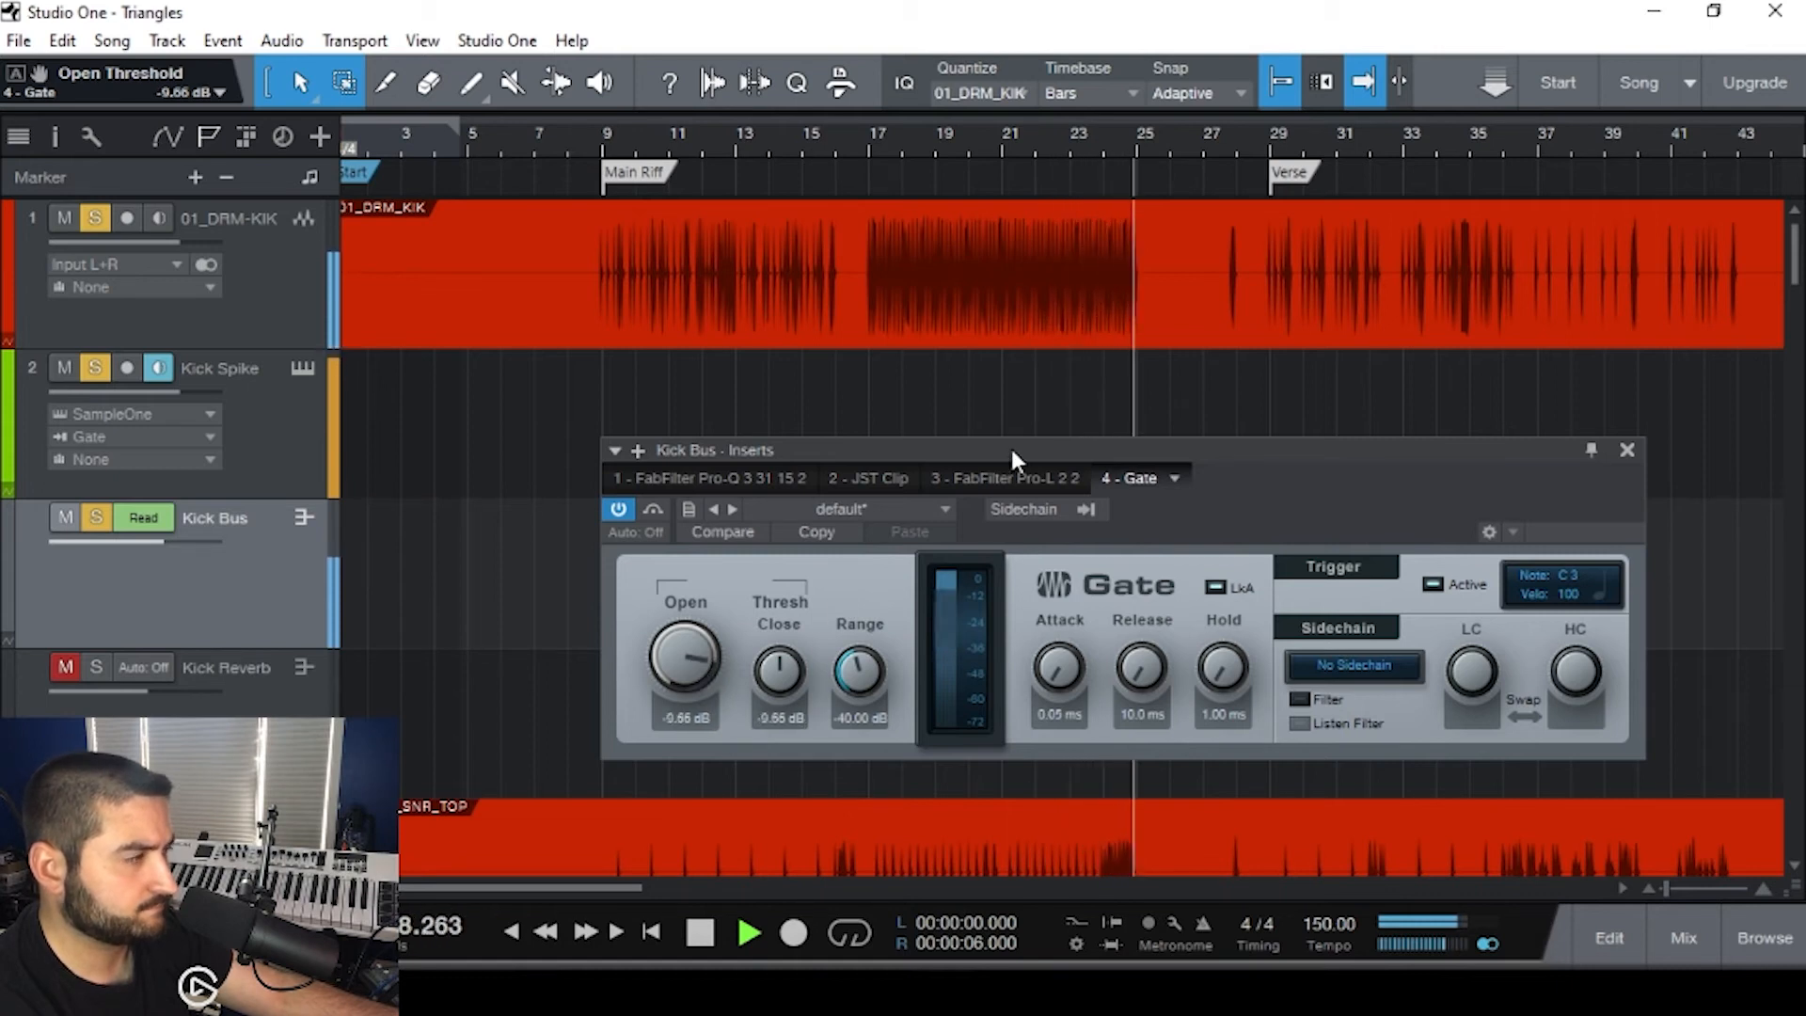
pyautogui.press('space')
pyautogui.scroll(4, 990, 395)
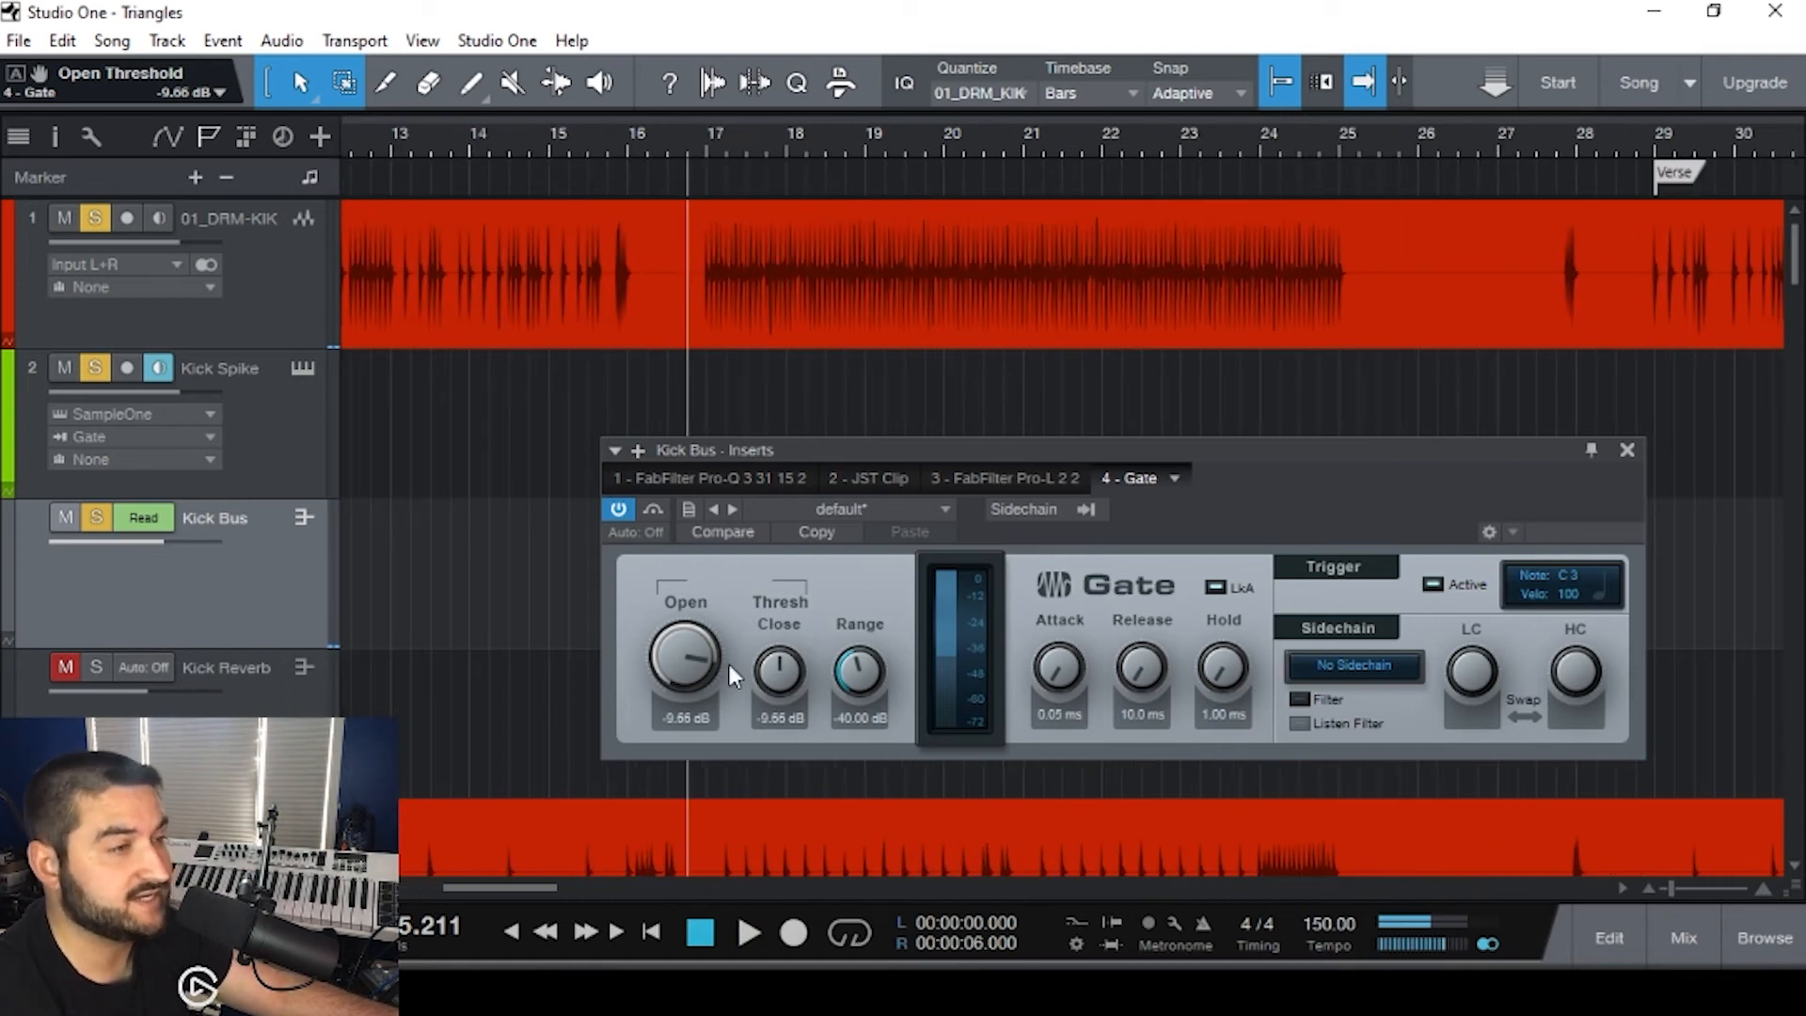
pyautogui.moveTo(665, 659); pyautogui.dragTo(676, 694)
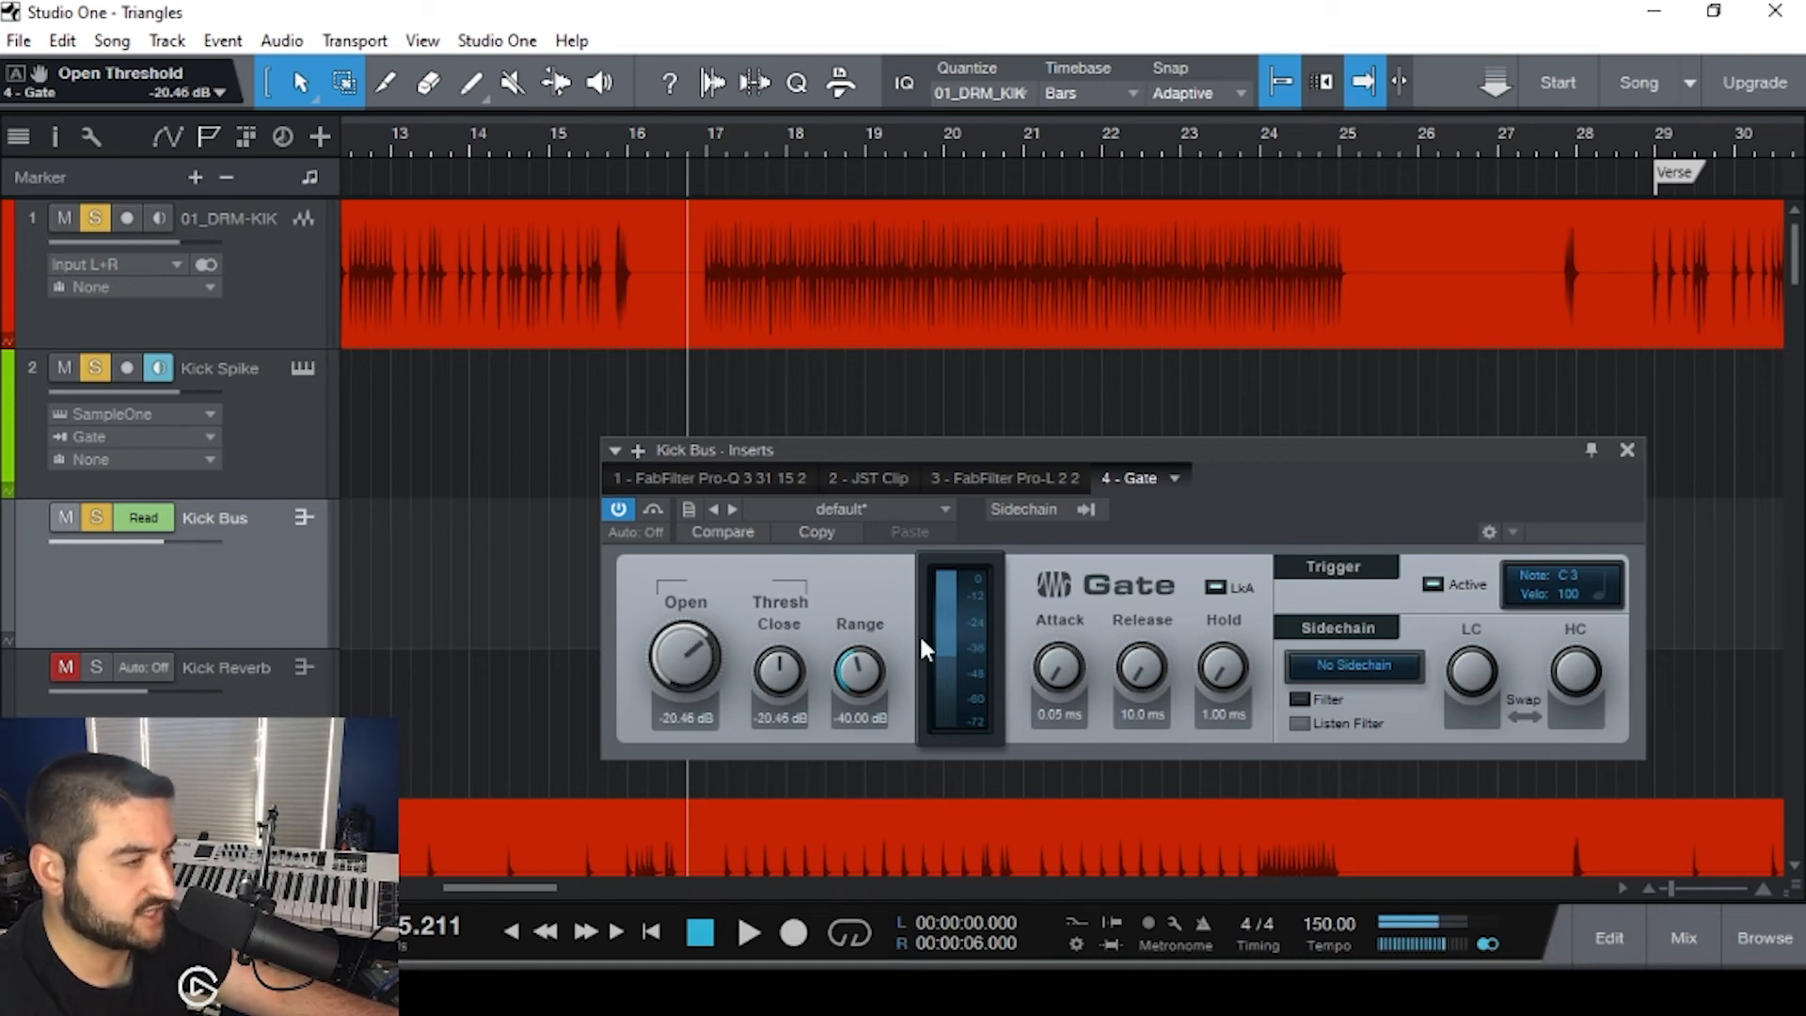
# - Arm the Kick Spike track during recording and capture the Gate's notes from about bar 18 to bar 22
pyautogui.press('space')
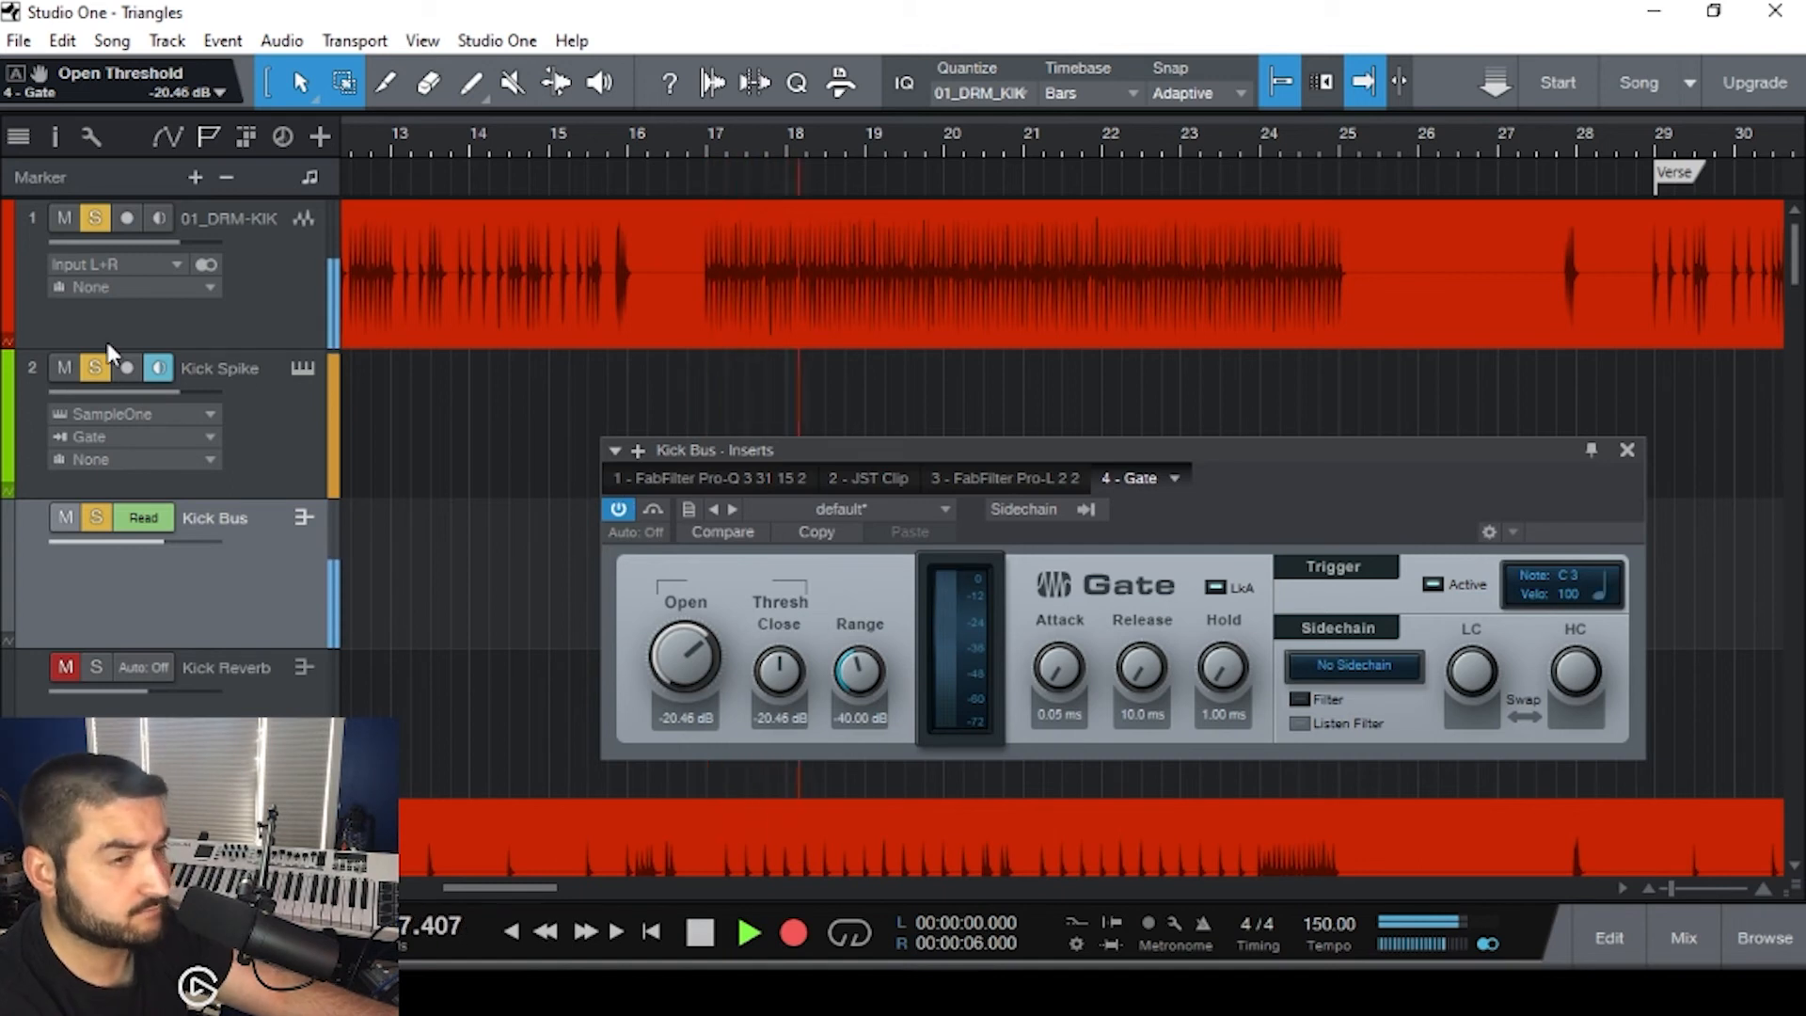
pyautogui.click(126, 368)
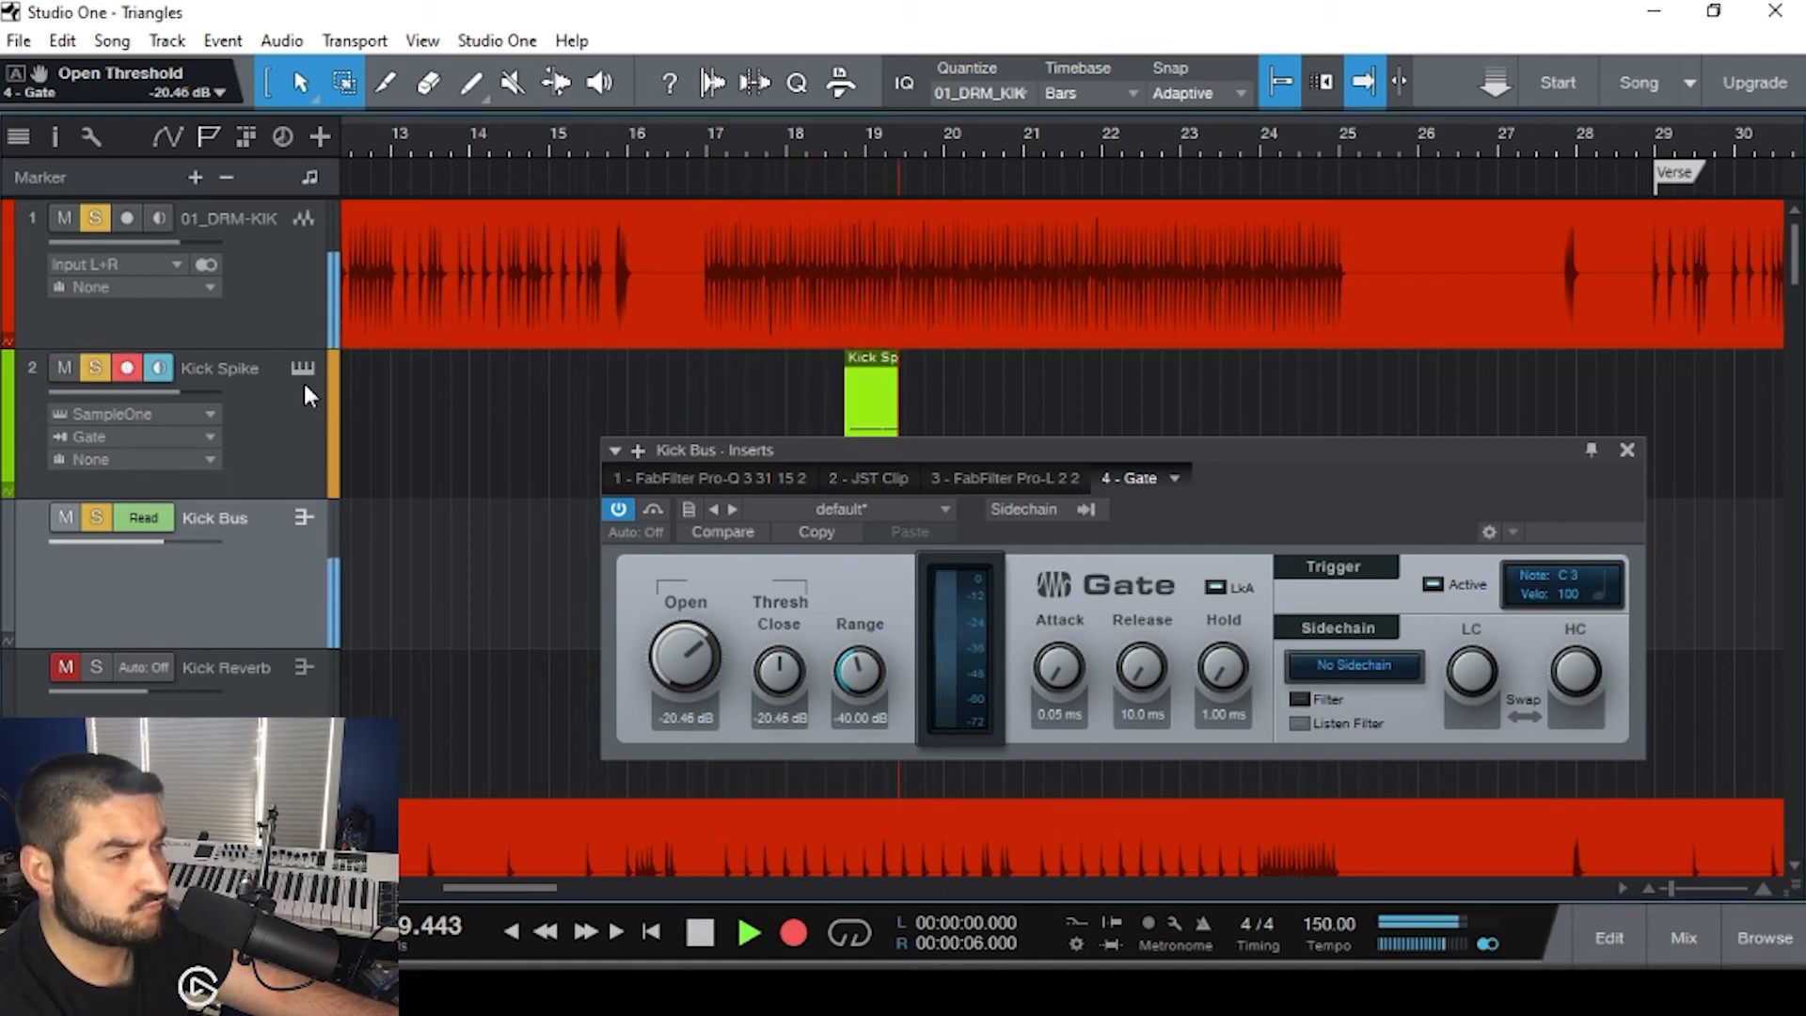
pyautogui.moveTo(909, 454); pyautogui.dragTo(908, 488)
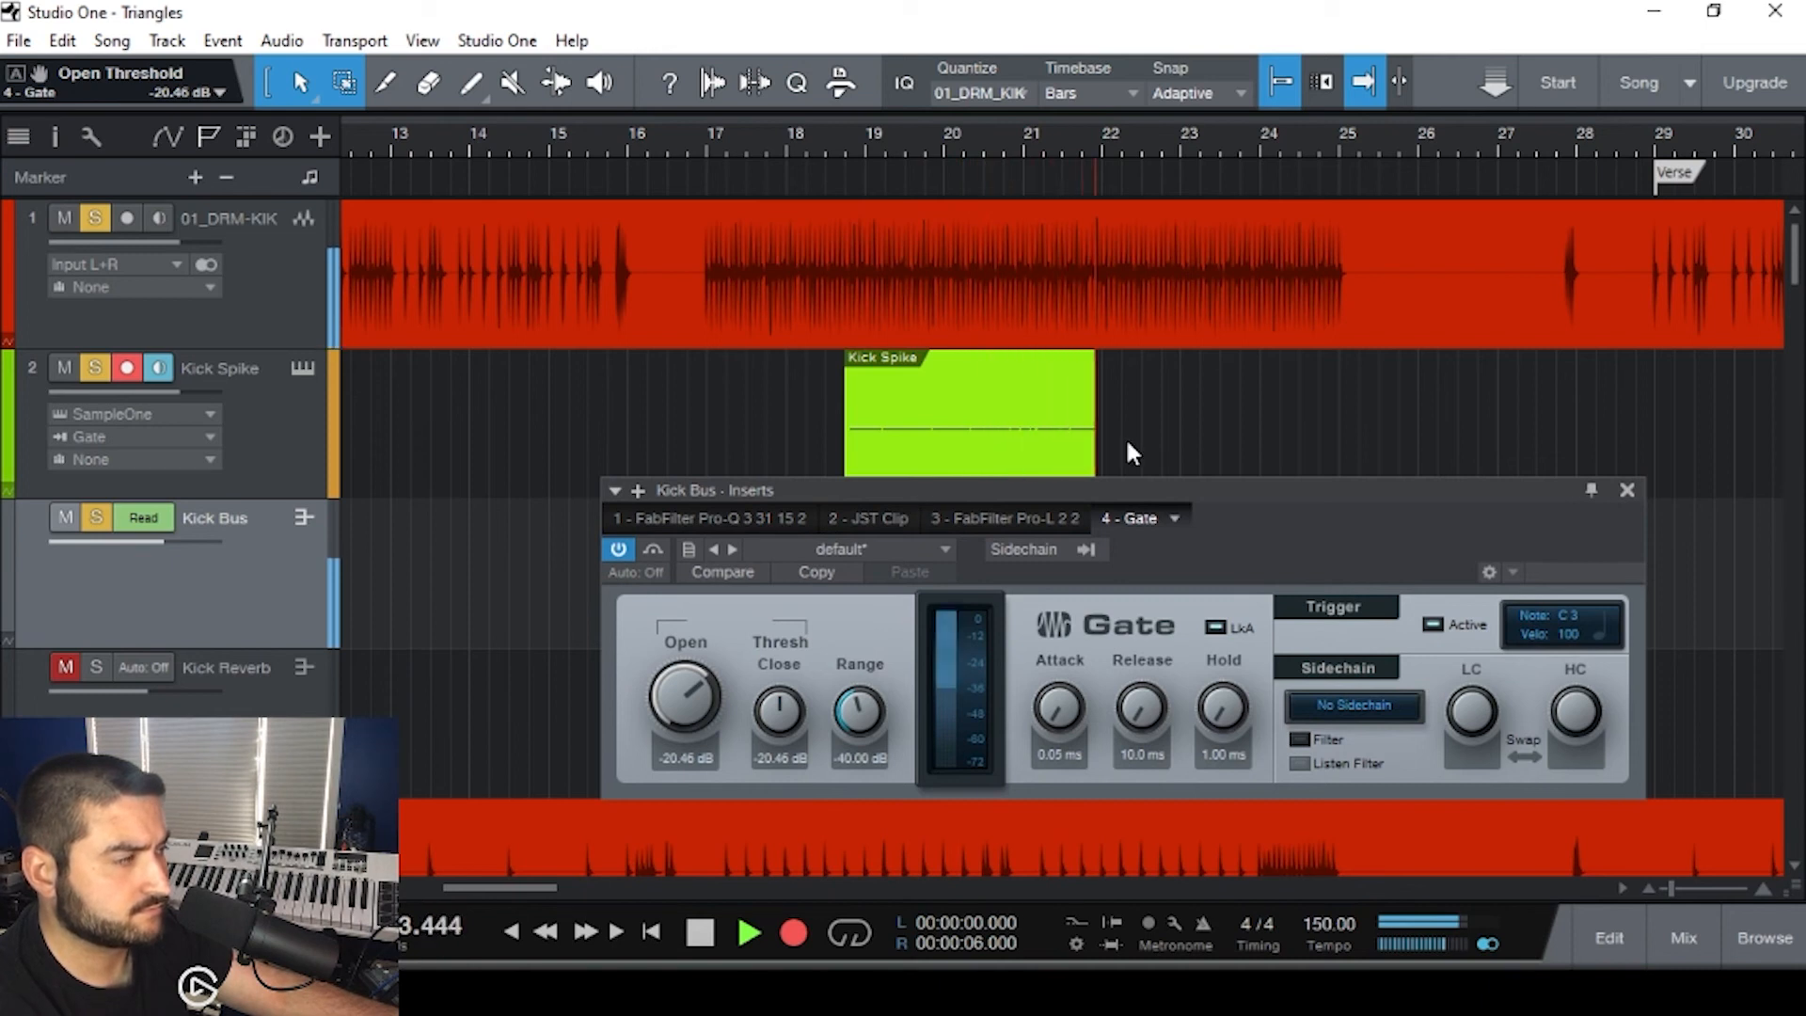
pyautogui.press('space')
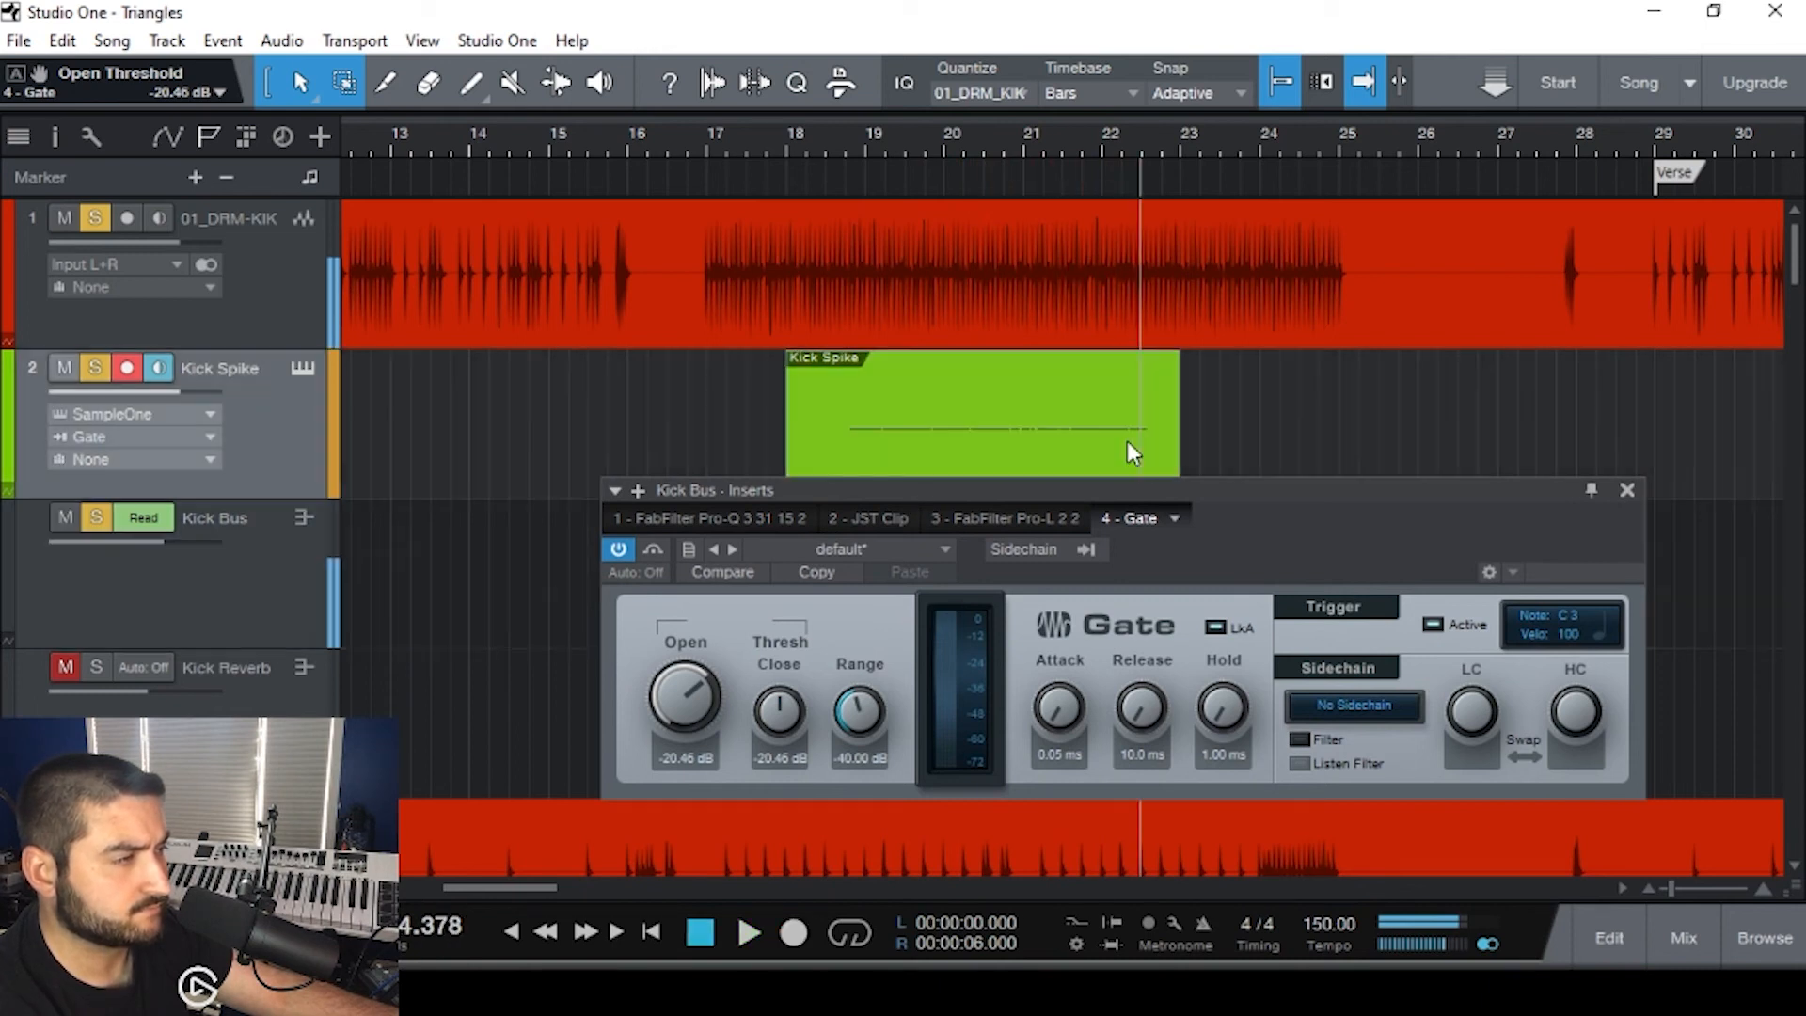
# - Open the new Kick Spike part for note editing, close the Gate window and examine the notes around 20.4
pyautogui.doubleClick(1026, 450)
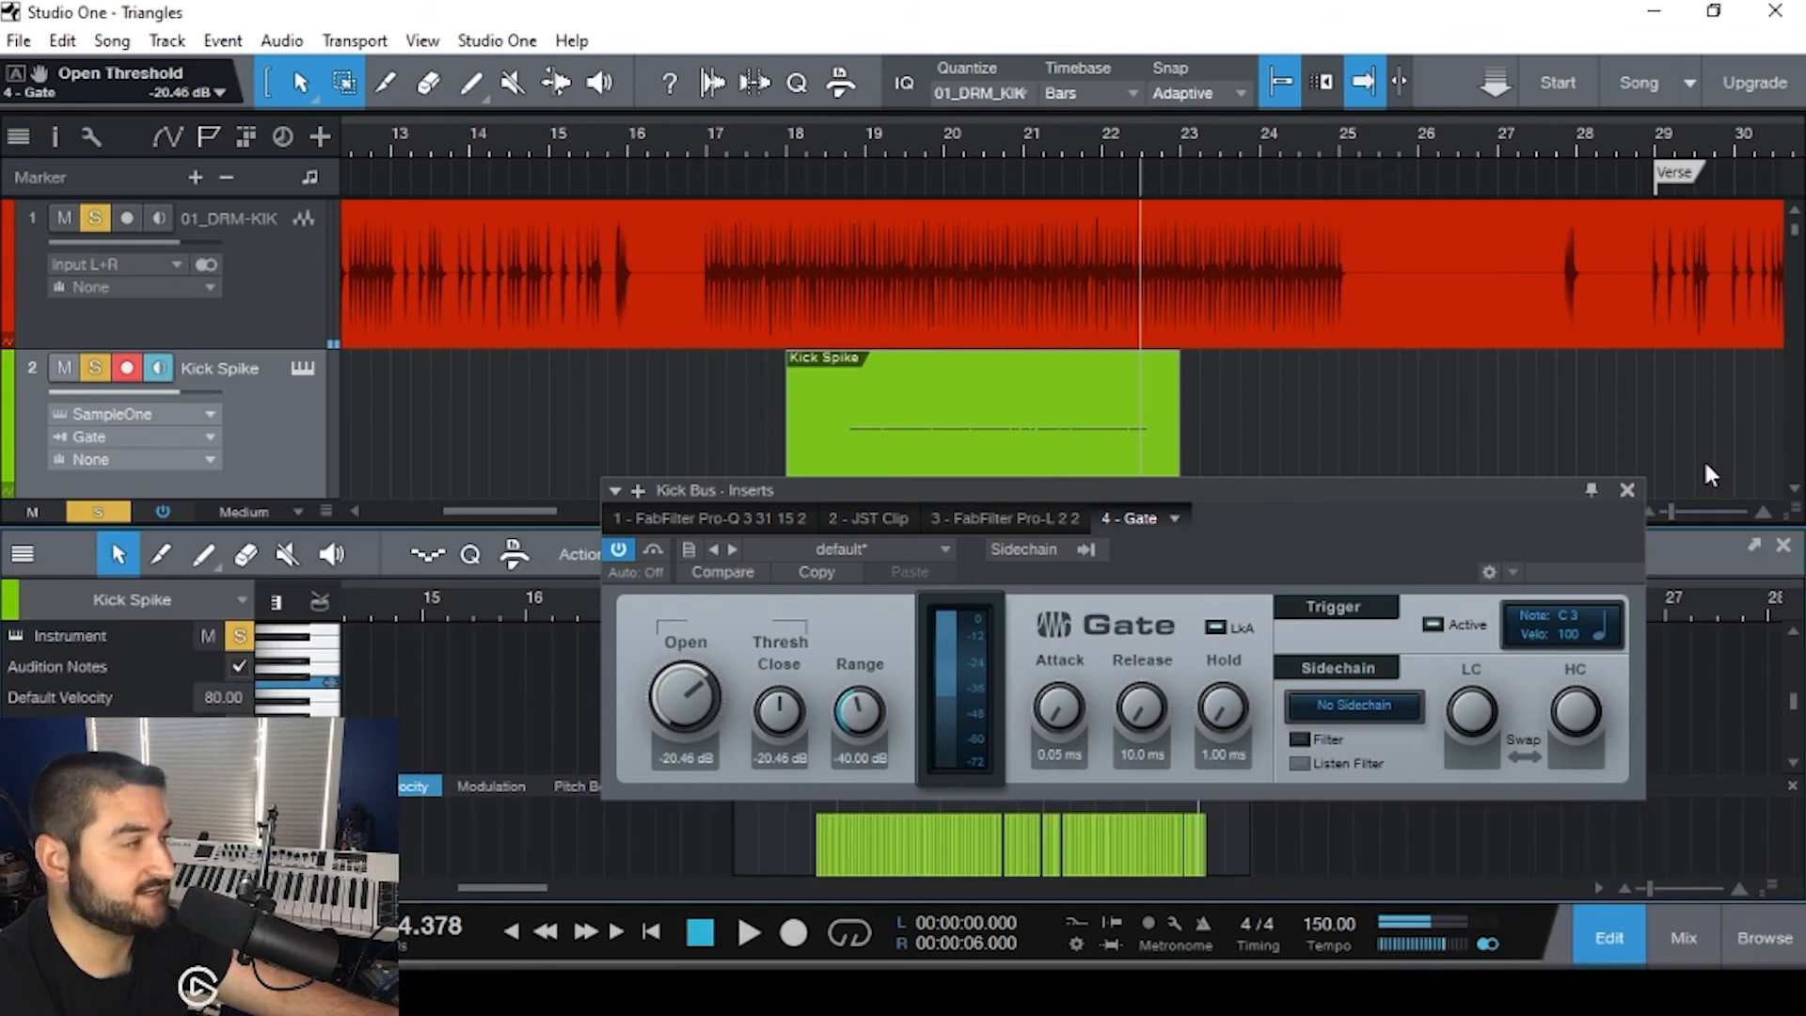
pyautogui.click(1627, 490)
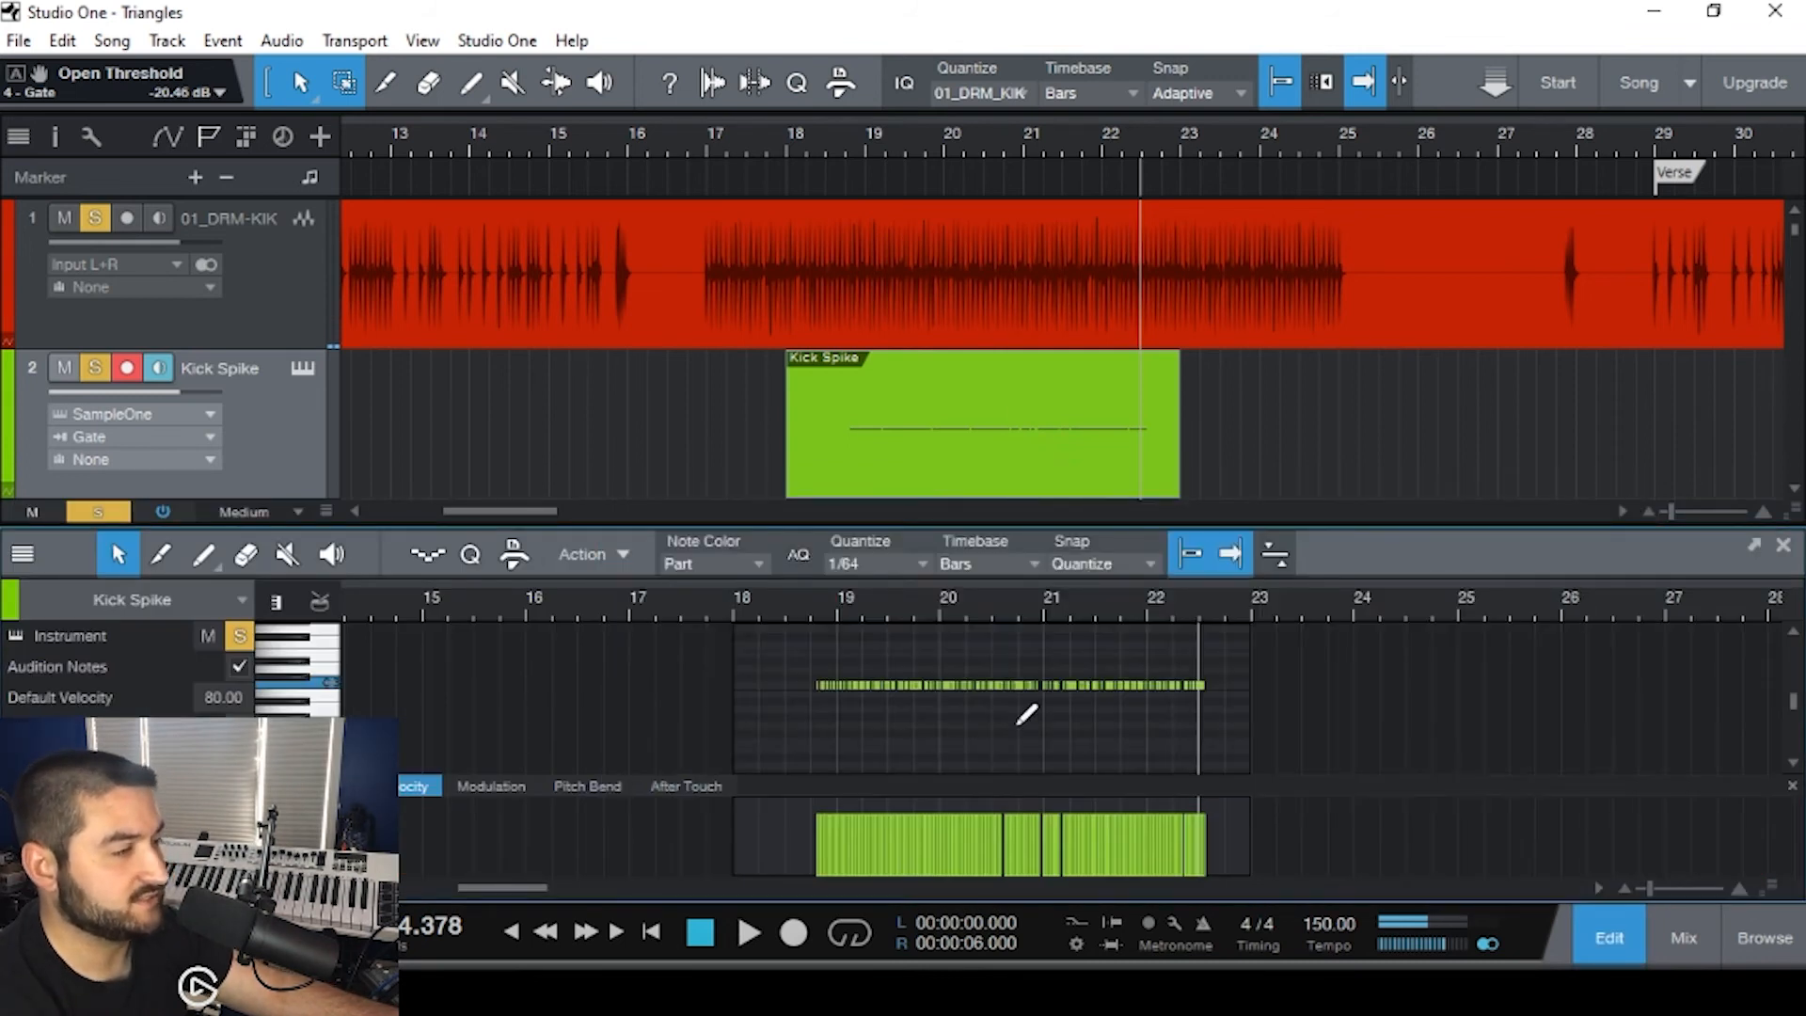
pyautogui.scroll(10, 1026, 715)
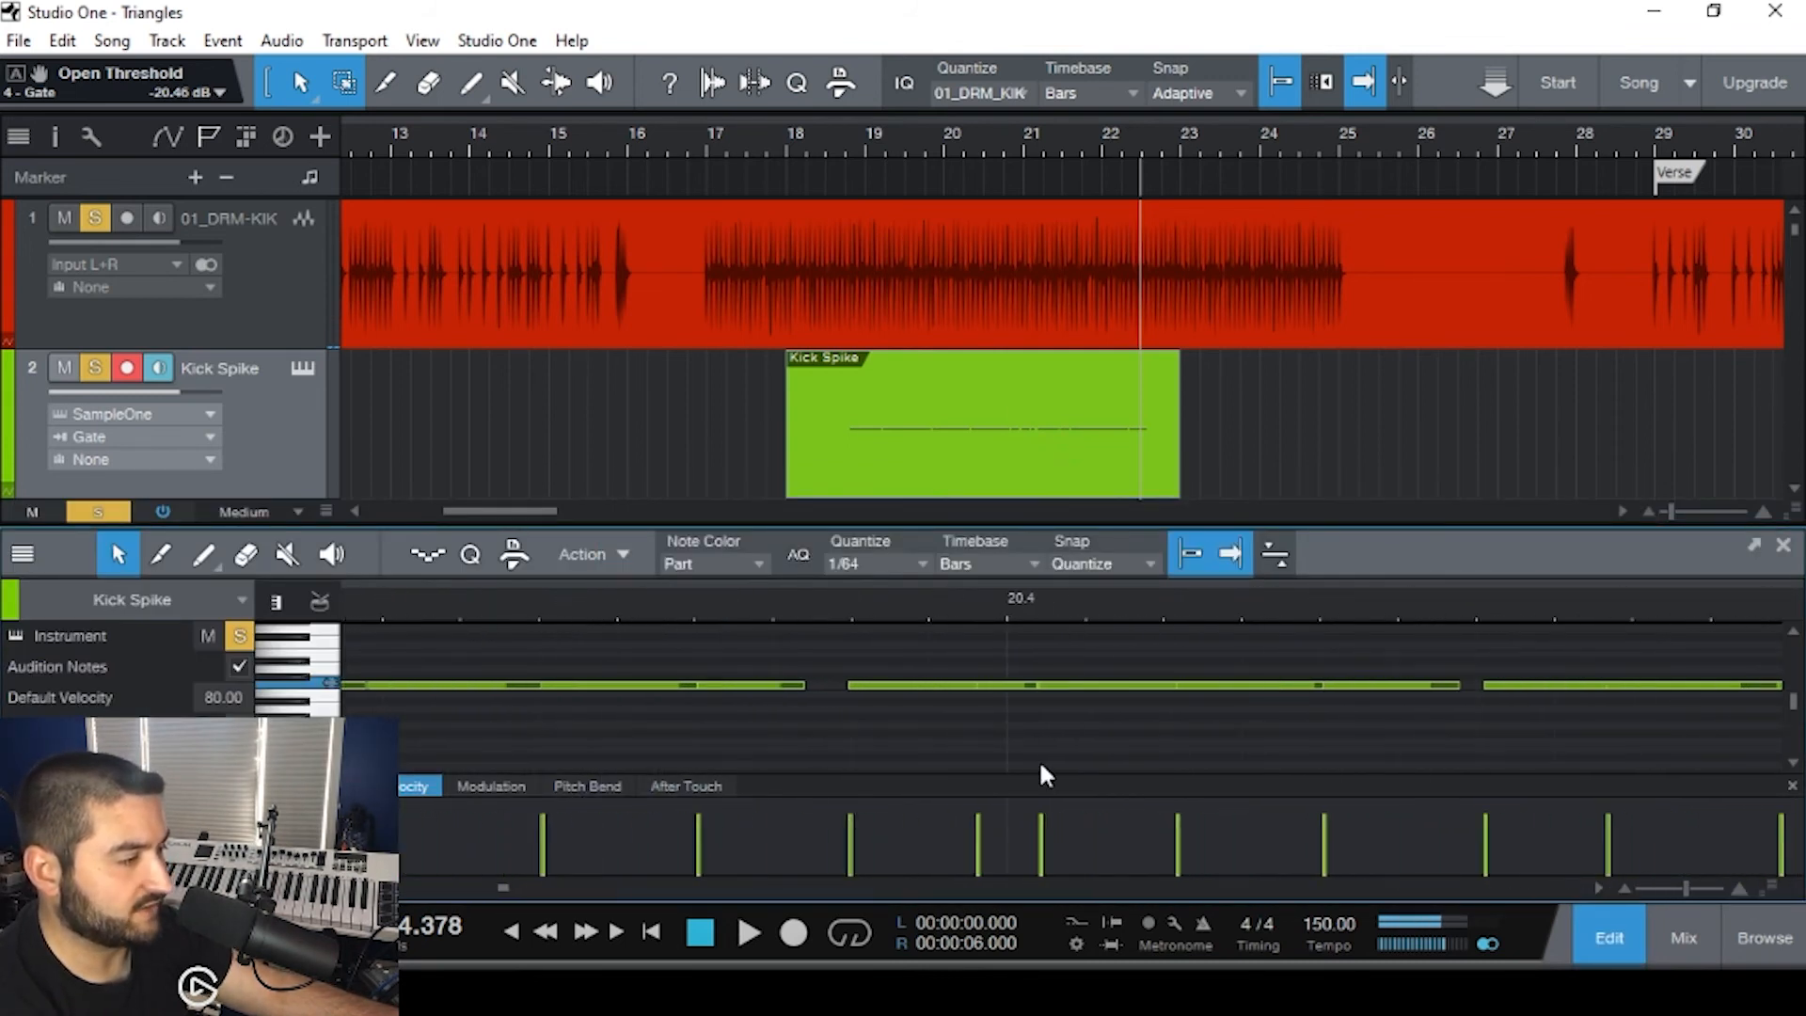
# - Delete the Kick Spike part recorded over bars 18 to 22
pyautogui.scroll(-8, 1056, 737)
pyautogui.scroll(3, 1057, 737)
pyautogui.scroll(-2, 1056, 738)
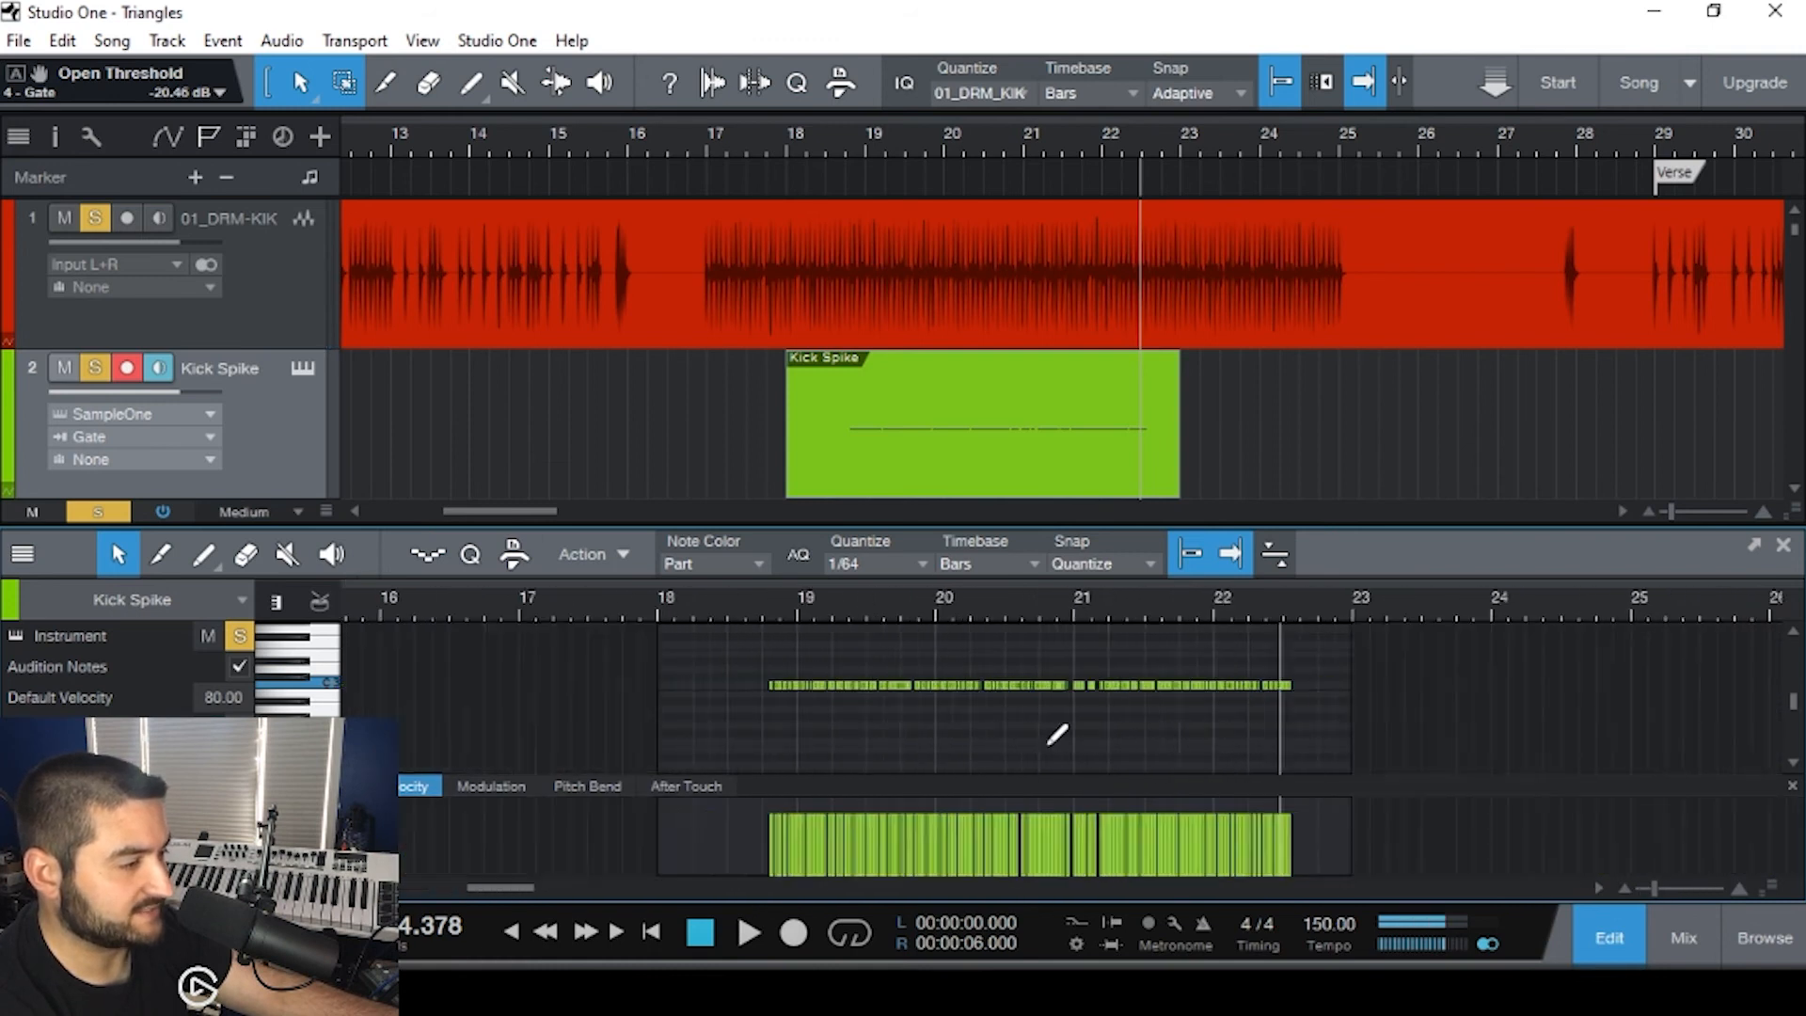
pyautogui.scroll(-1, 1056, 738)
pyautogui.scroll(2, 1014, 753)
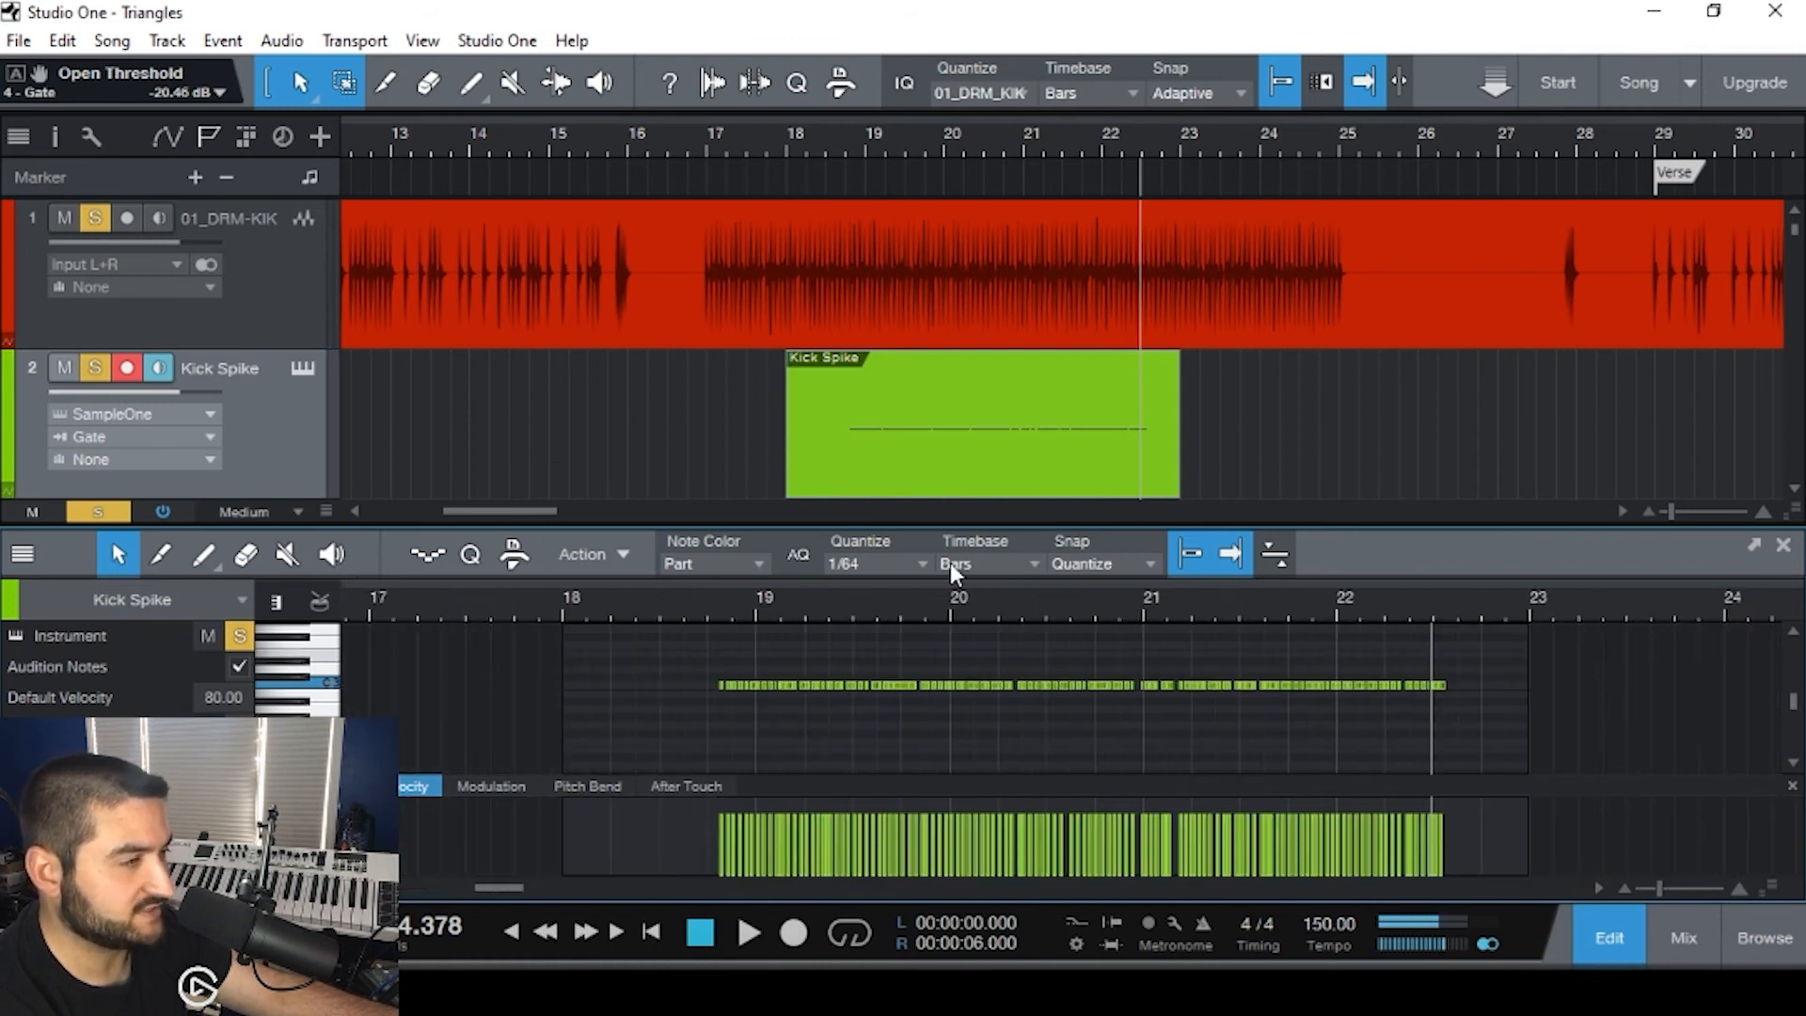
pyautogui.click(1029, 488)
pyautogui.press('Delete')
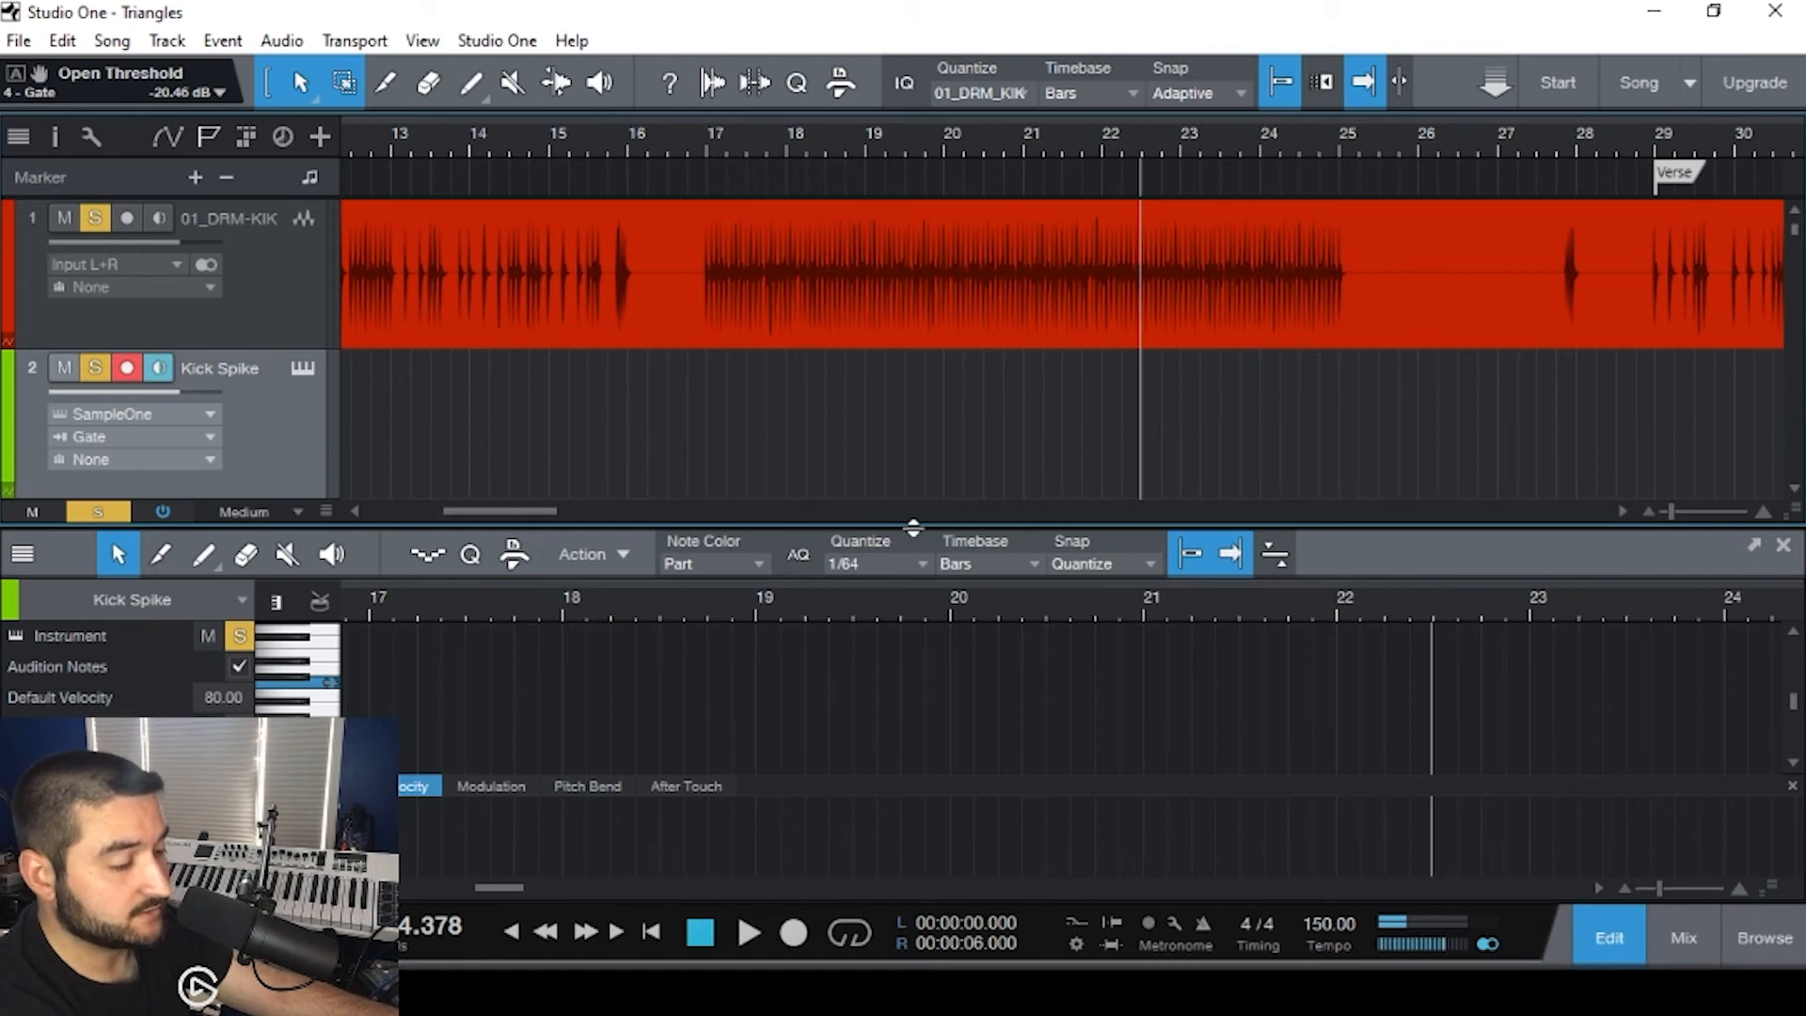
# - Reopen the Kick Bus Gate over the arrangement and set its open threshold to -6.61 dB
pyautogui.press('F3')
pyautogui.click(598, 355)
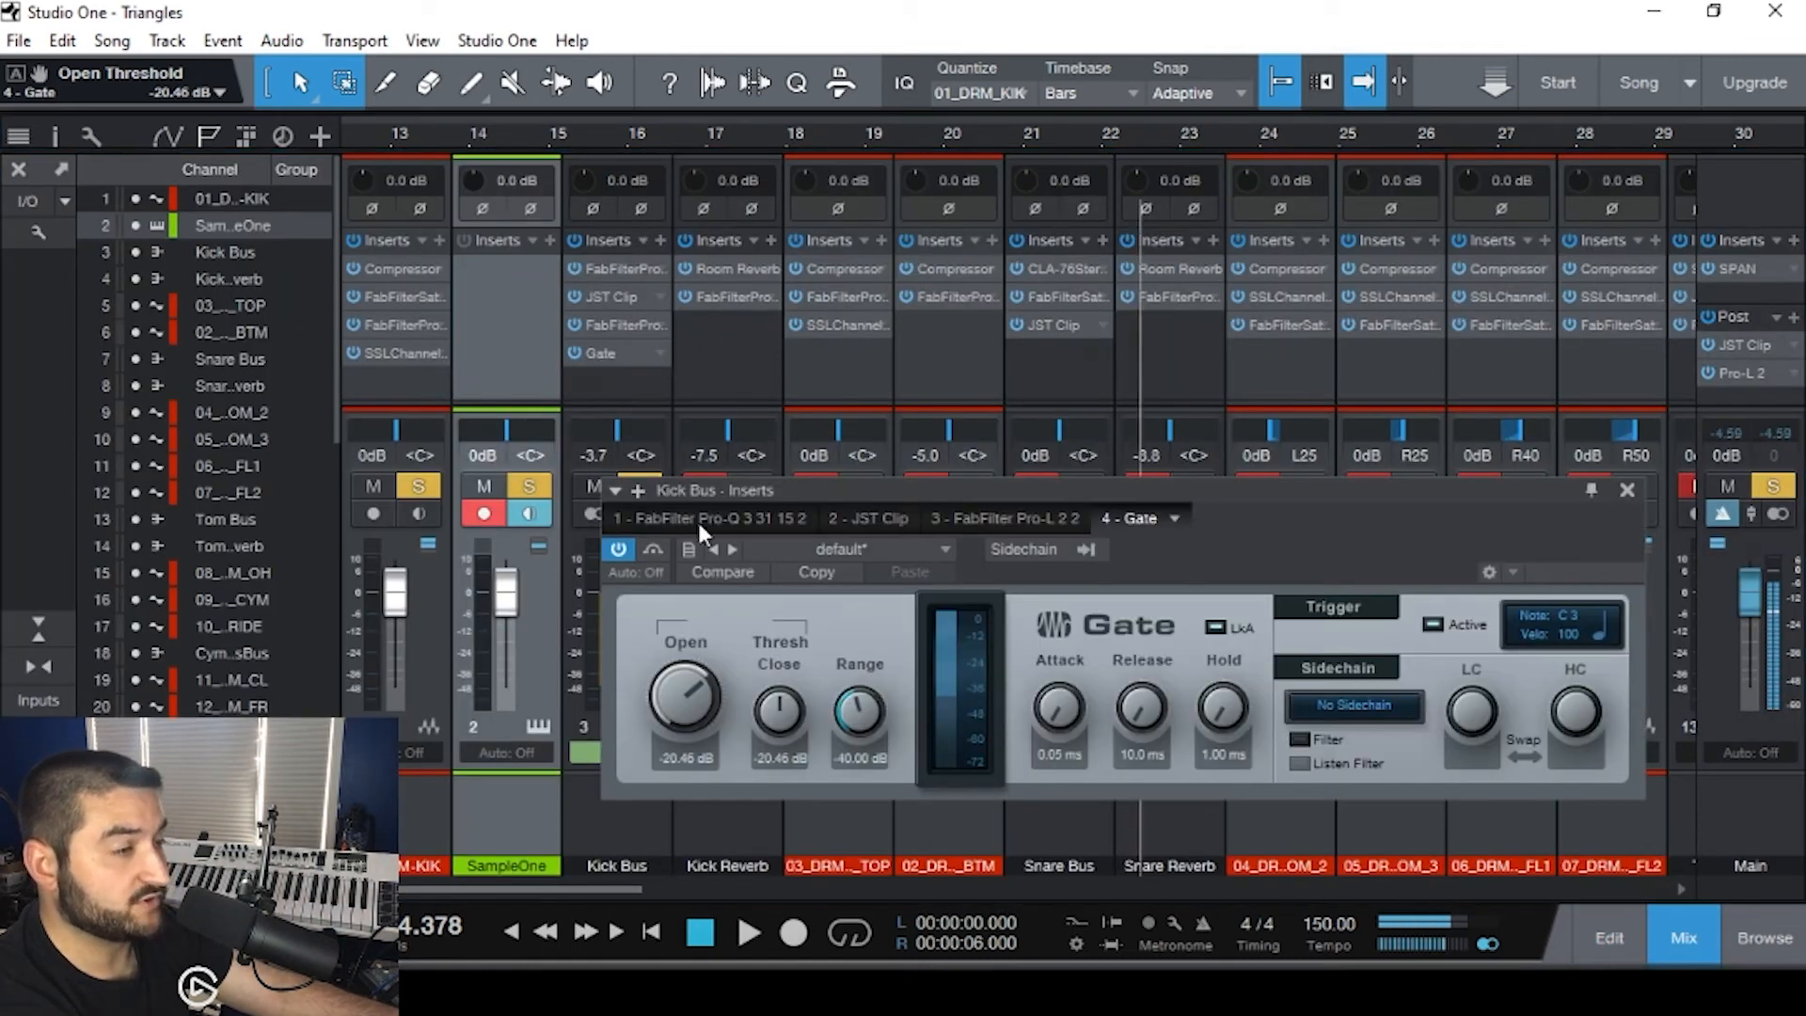
pyautogui.press('F3')
pyautogui.moveTo(686, 704); pyautogui.dragTo(672, 621)
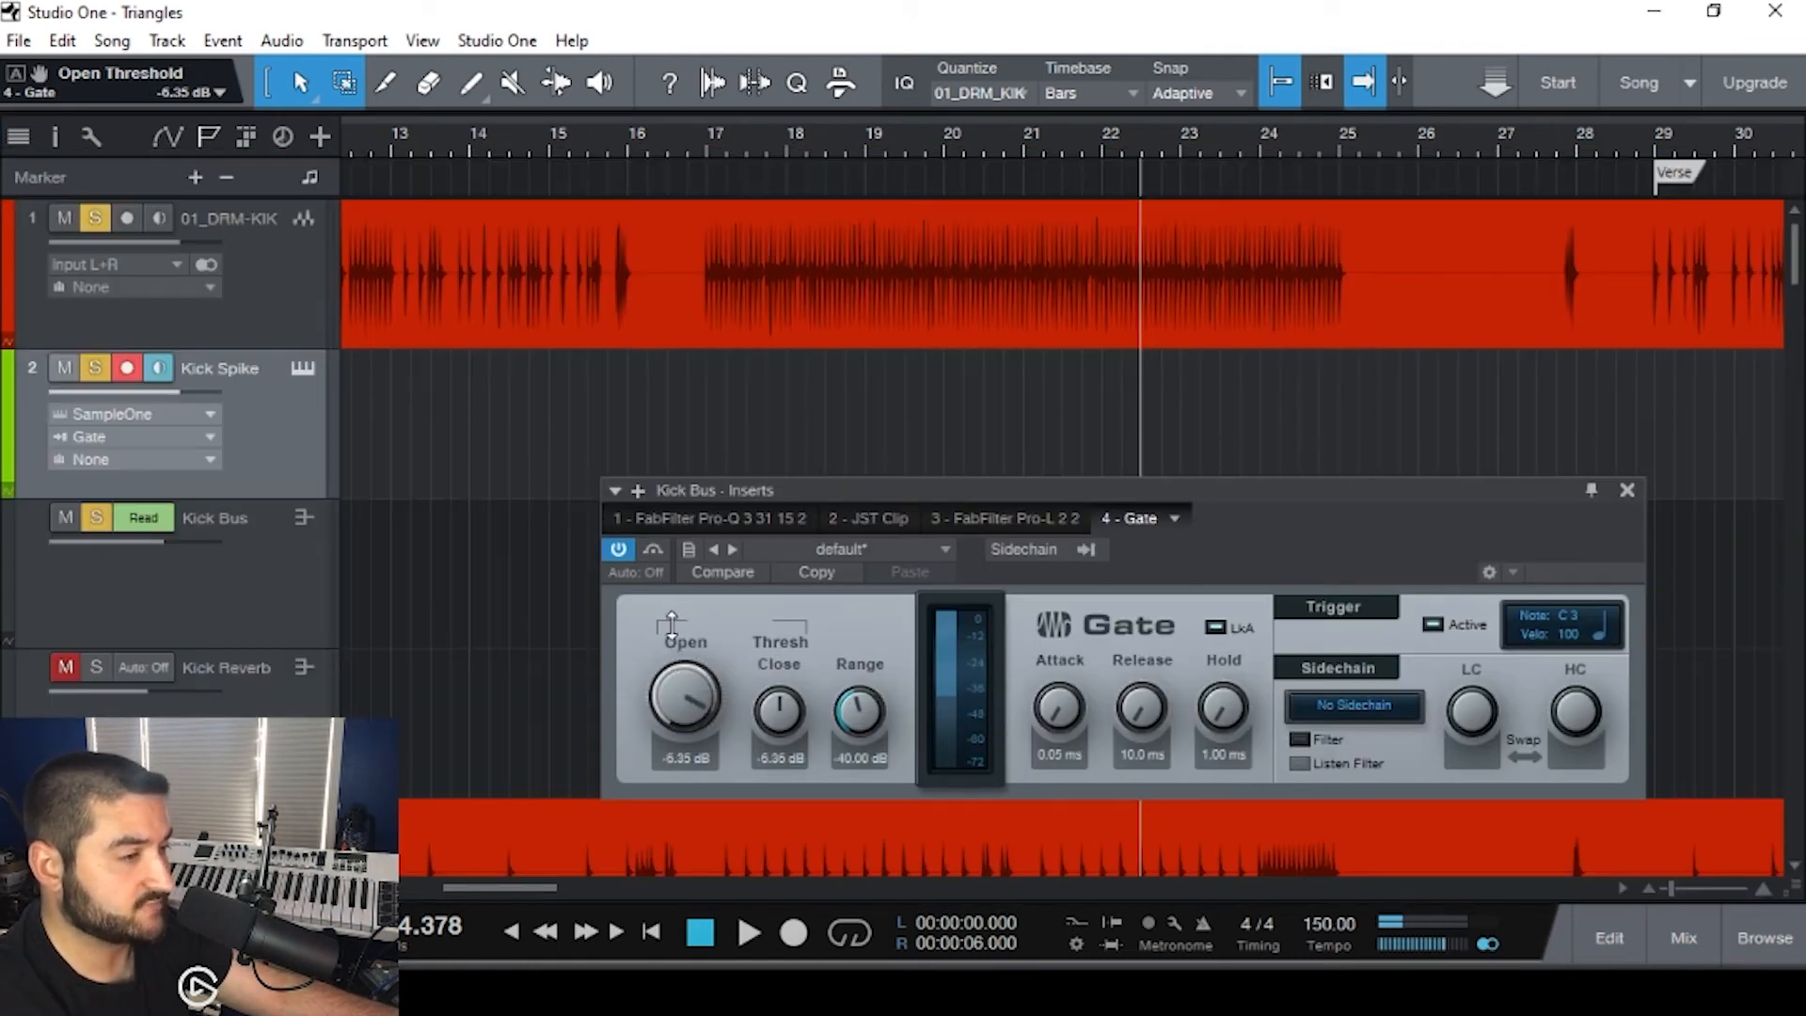
pyautogui.moveTo(679, 552); pyautogui.dragTo(701, 660)
# - Record a short Kick Spike take from about bar 16.5 to bar 18 and delete it
pyautogui.click(672, 413)
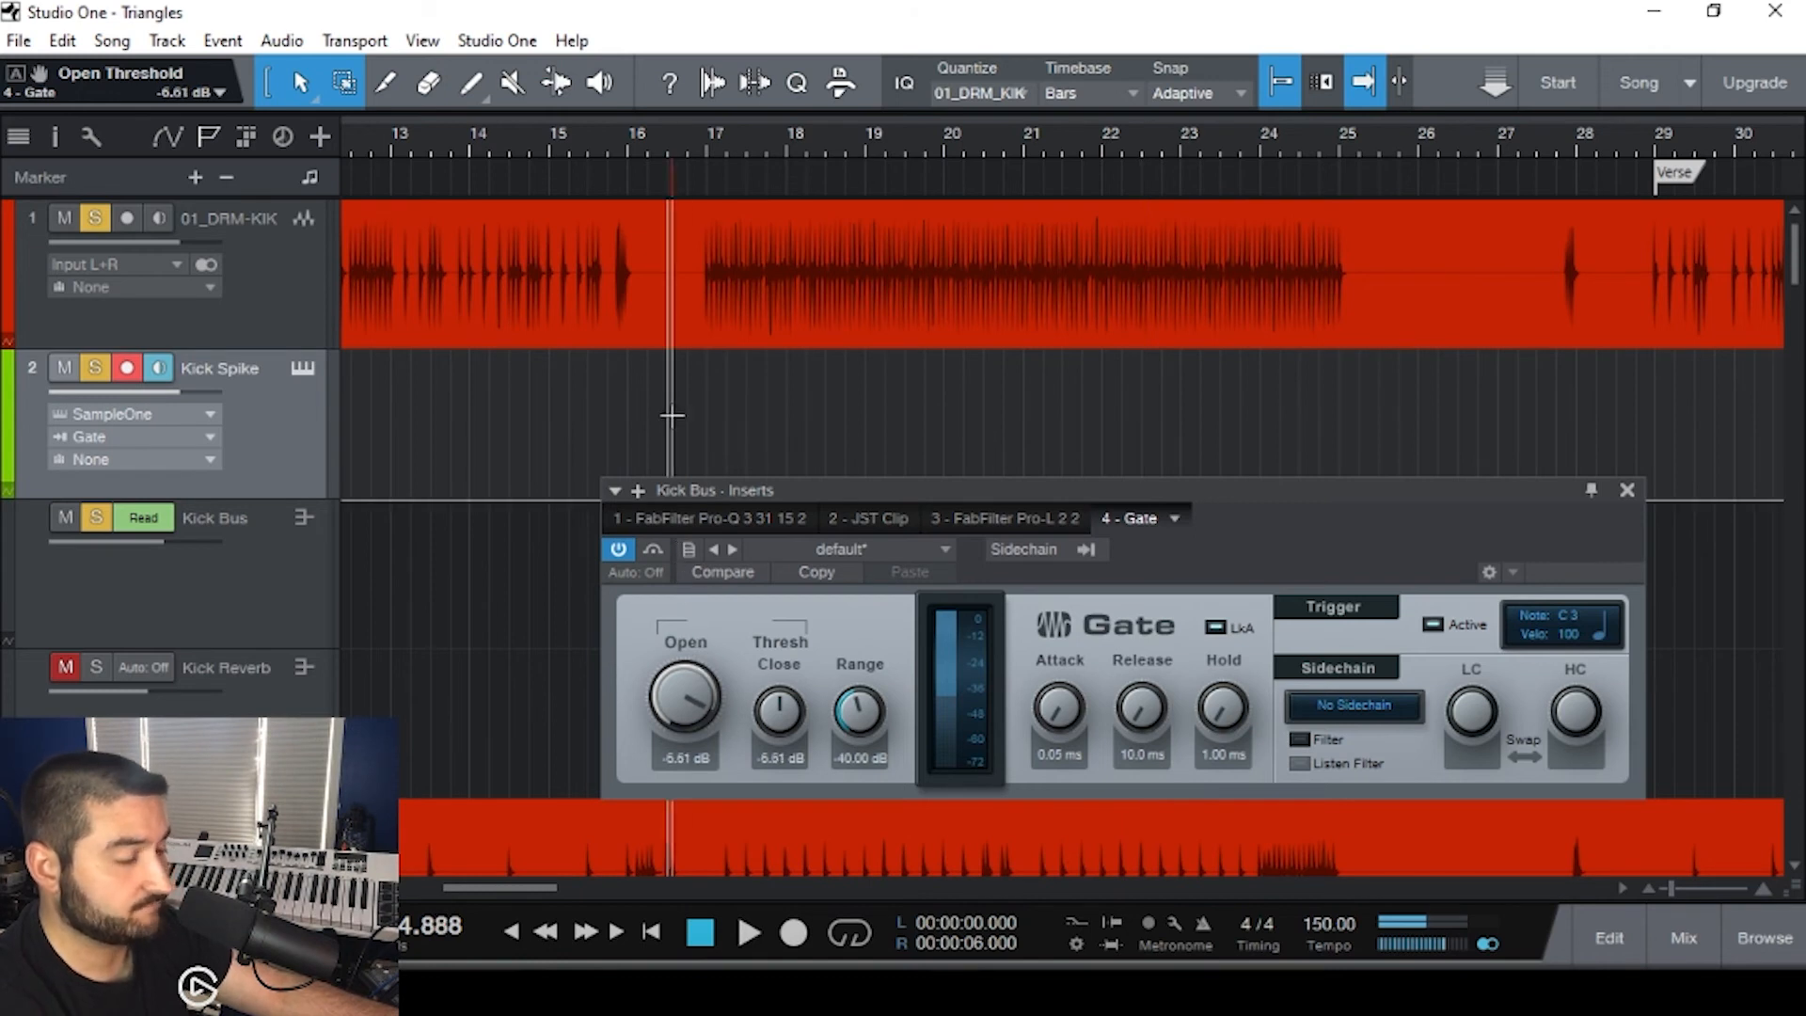
pyautogui.press('KP_Multiply')
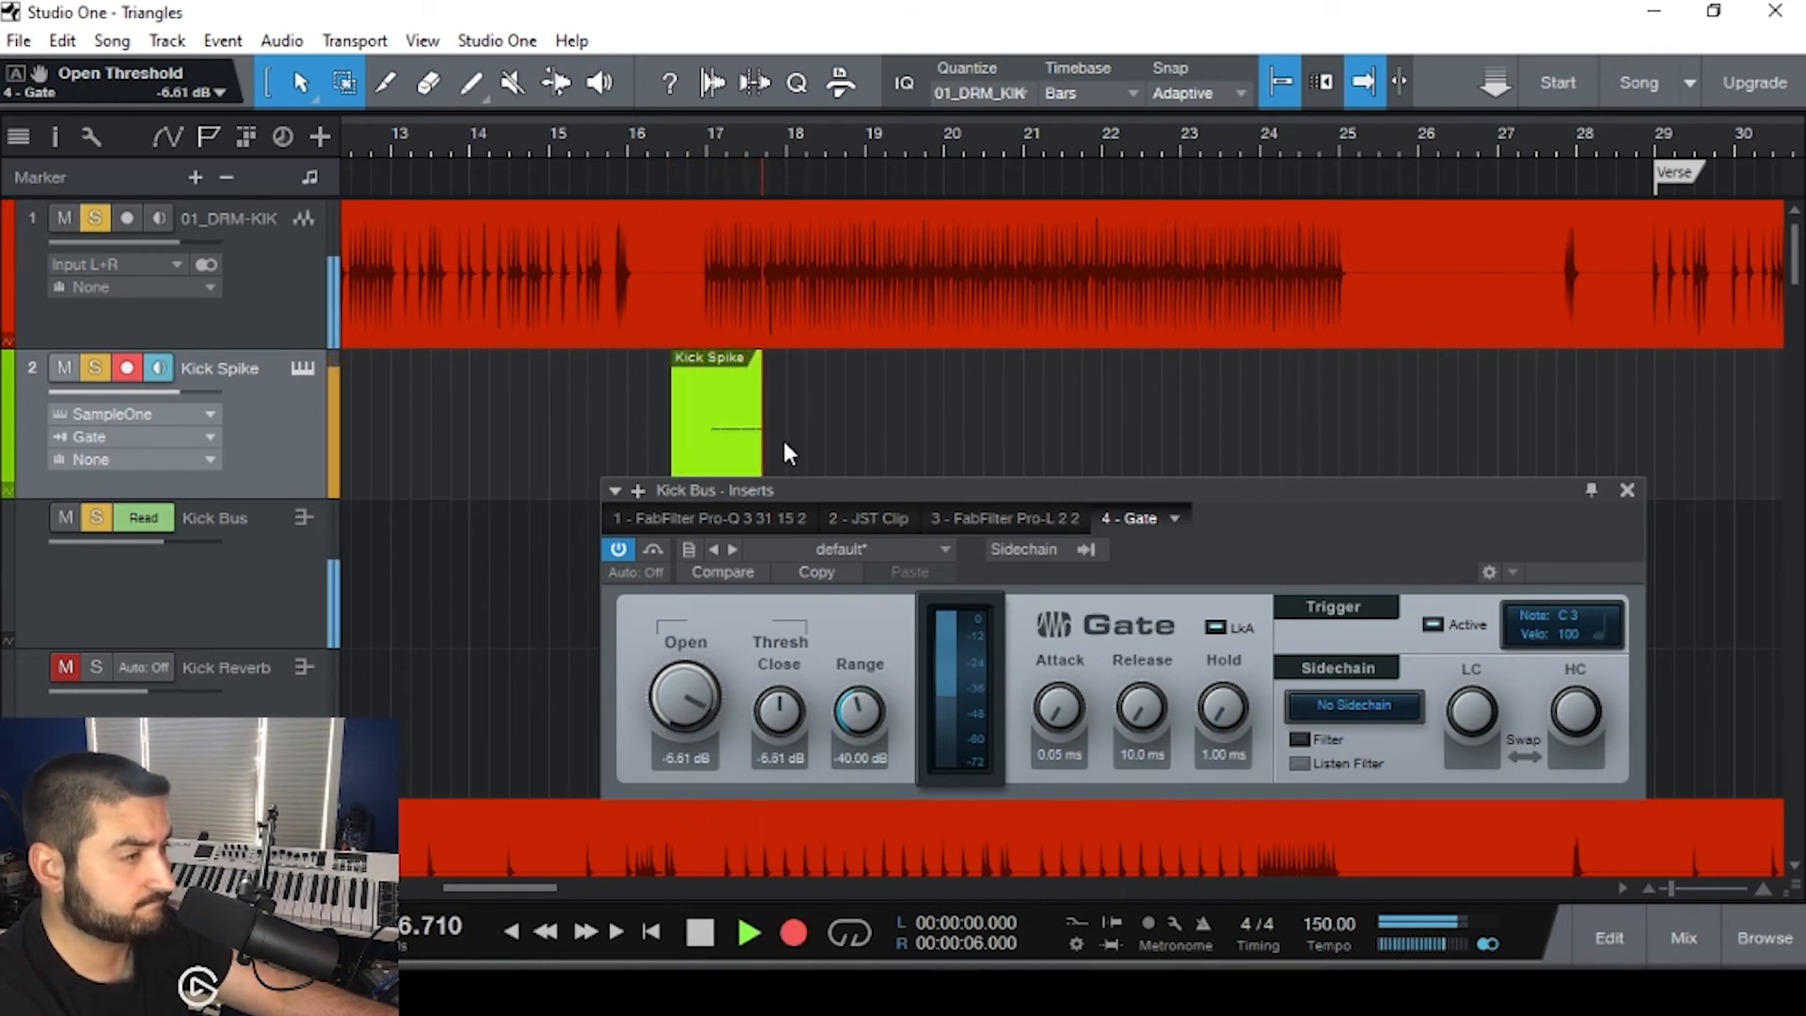
pyautogui.press('space')
pyautogui.press('Delete')
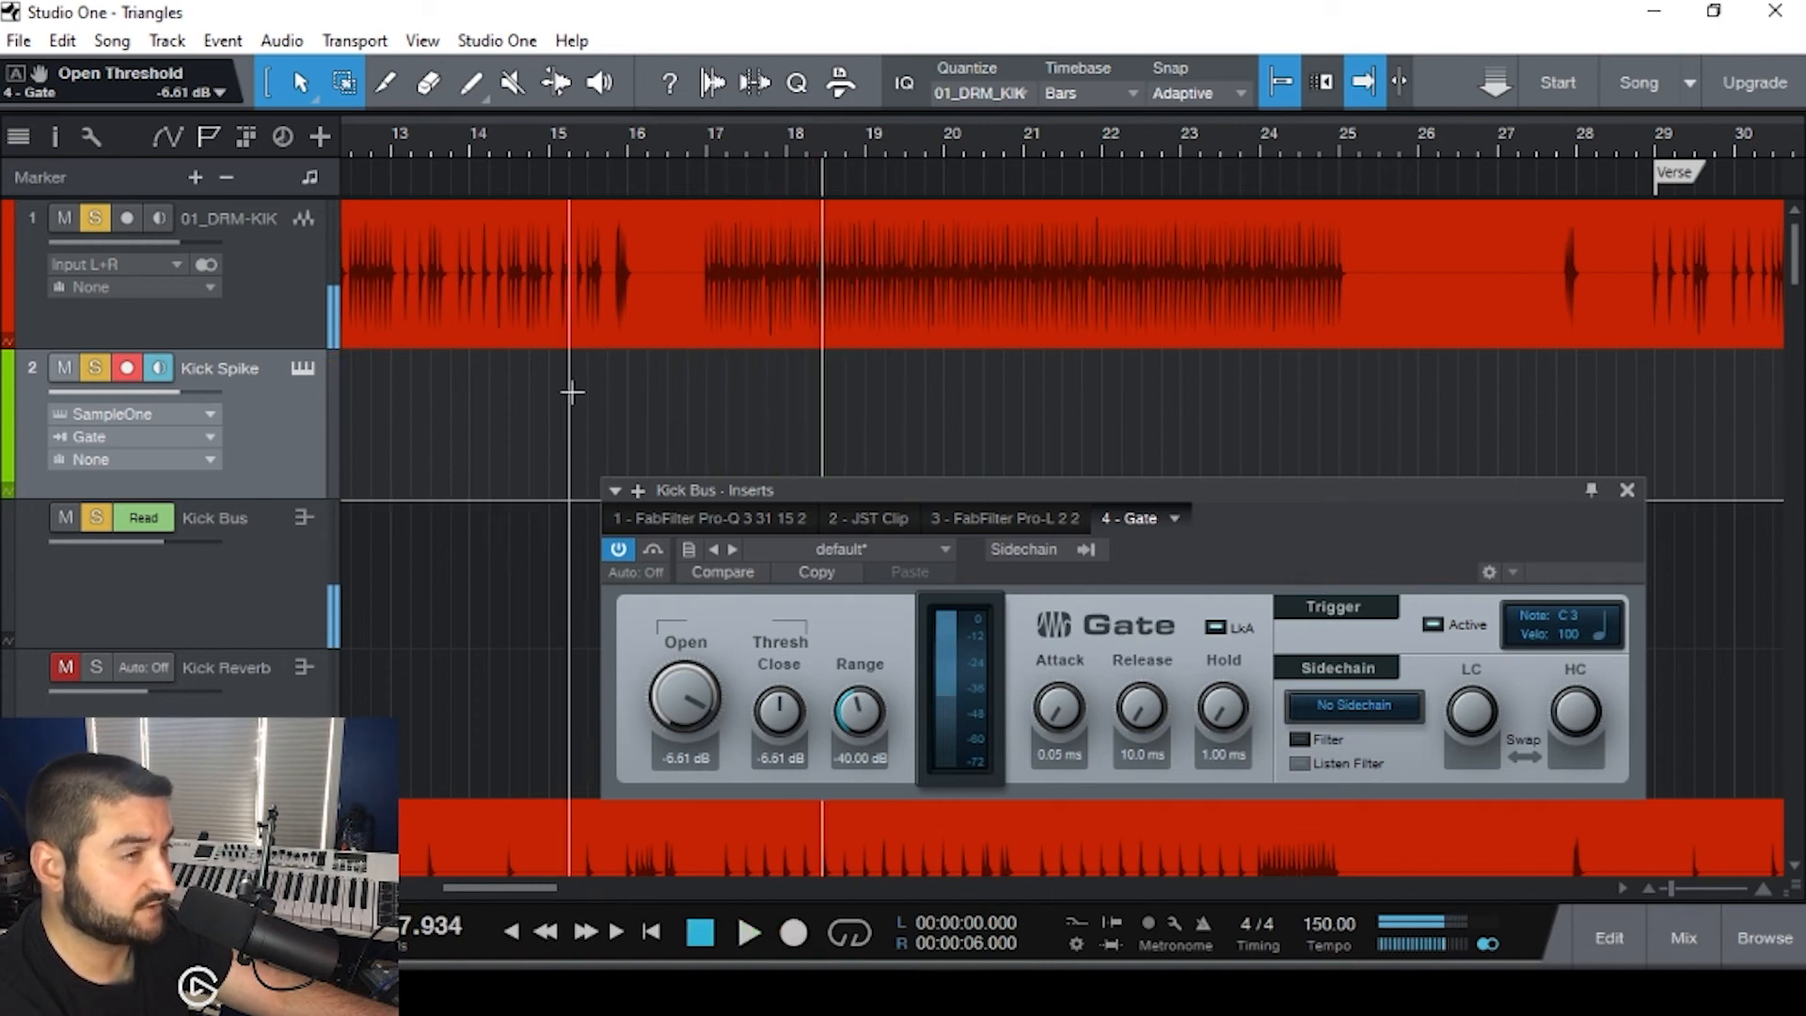
# - Record Kick Spike from about bar 15 past bar 25, trying open thresholds of -5.77 dB and -6.08 dB, and undo the take
pyautogui.click(572, 392)
pyautogui.press('KP_Multiply')
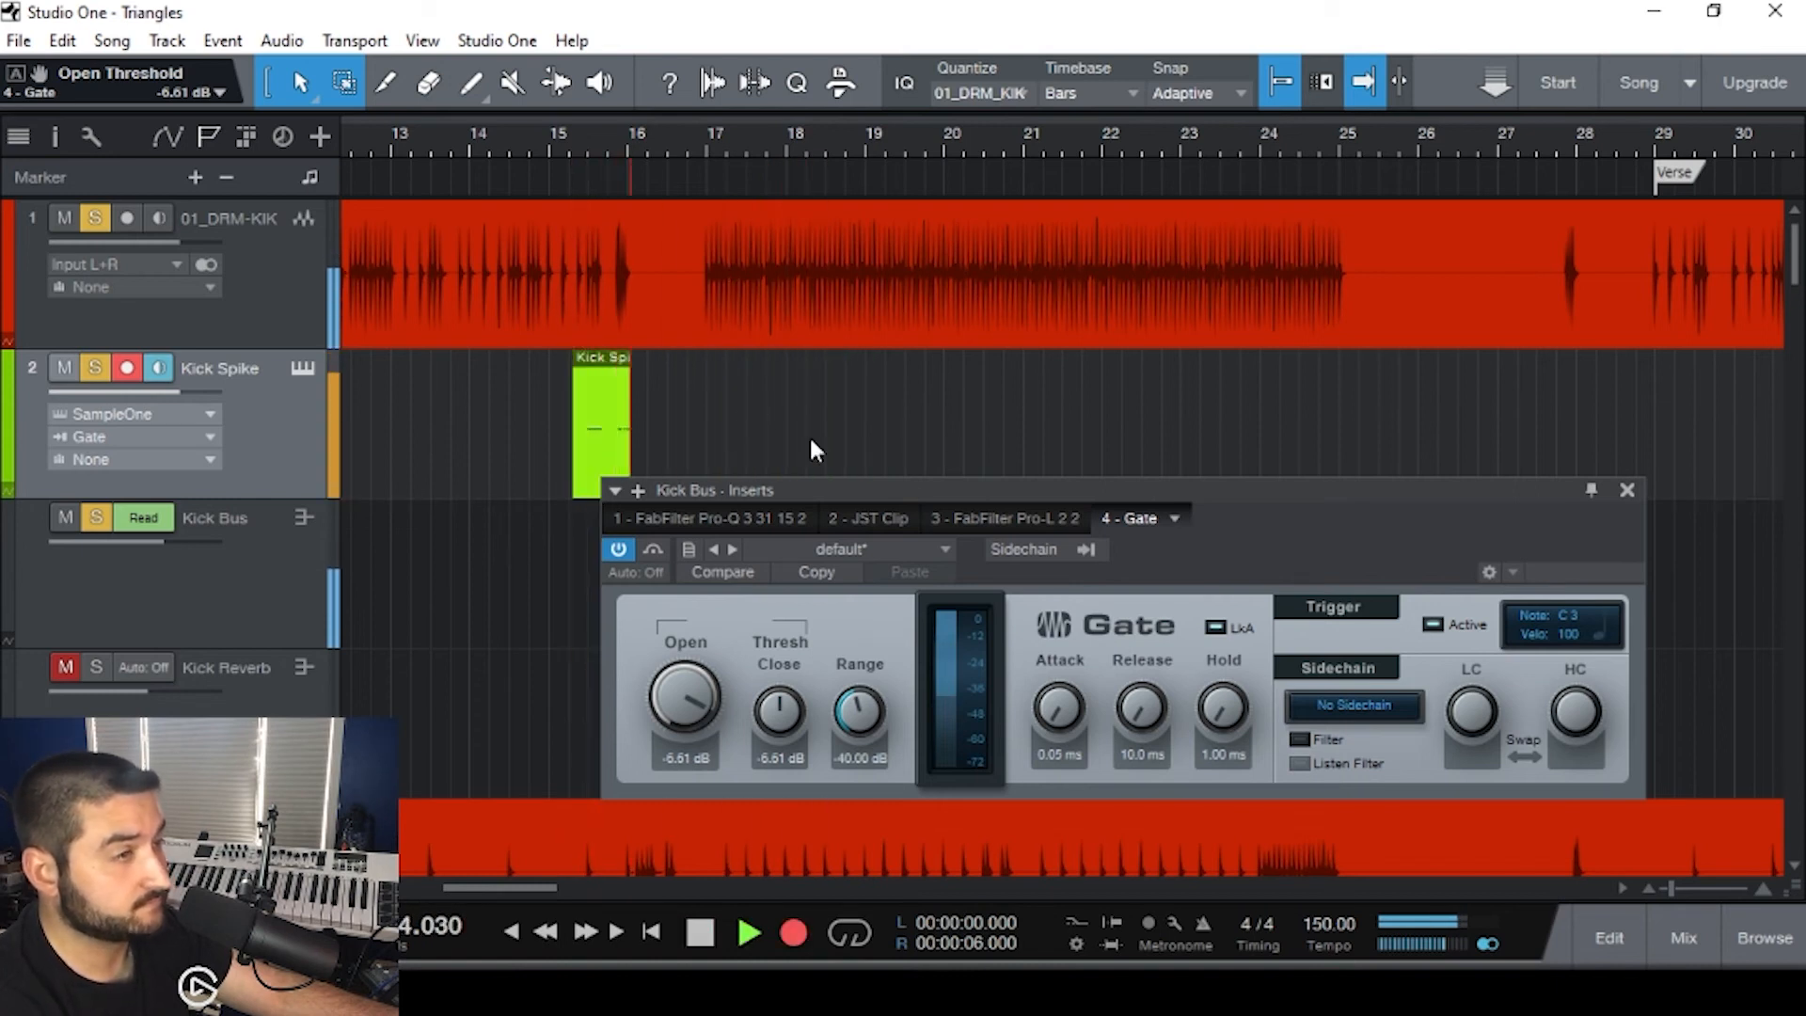
pyautogui.moveTo(684, 634); pyautogui.dragTo(684, 629)
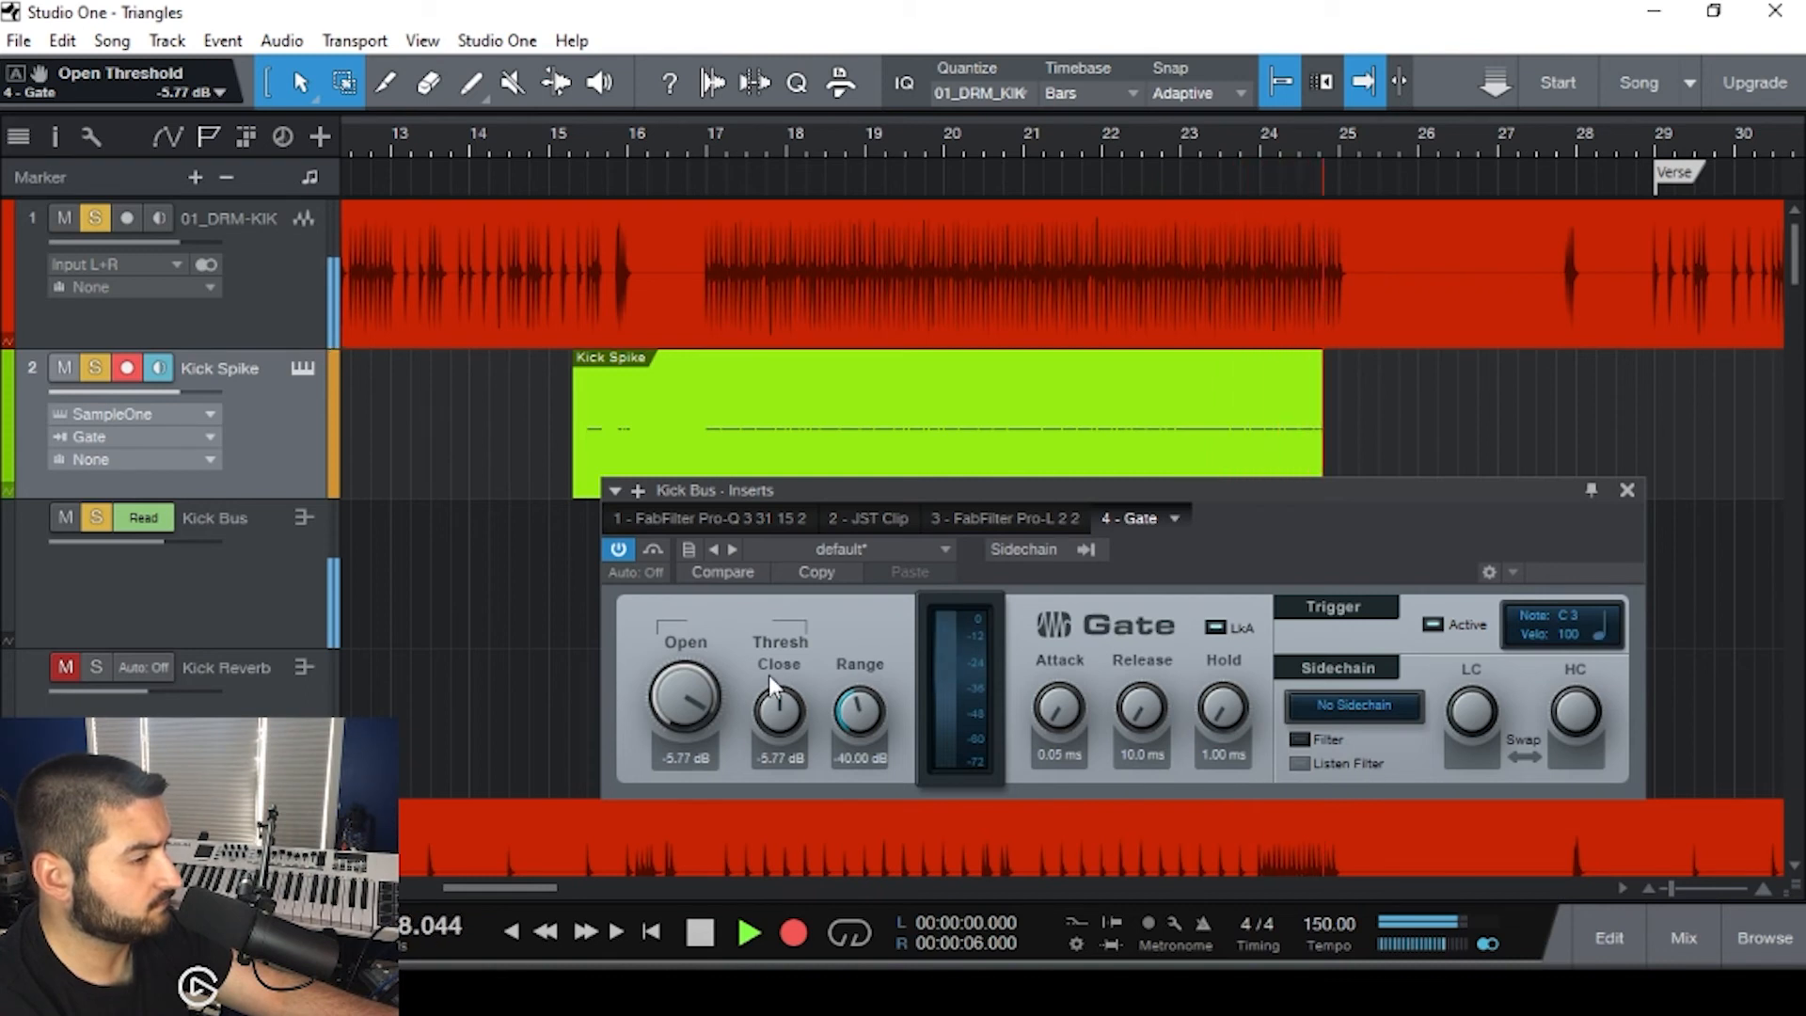
pyautogui.moveTo(688, 698); pyautogui.dragTo(692, 724)
pyautogui.press('space')
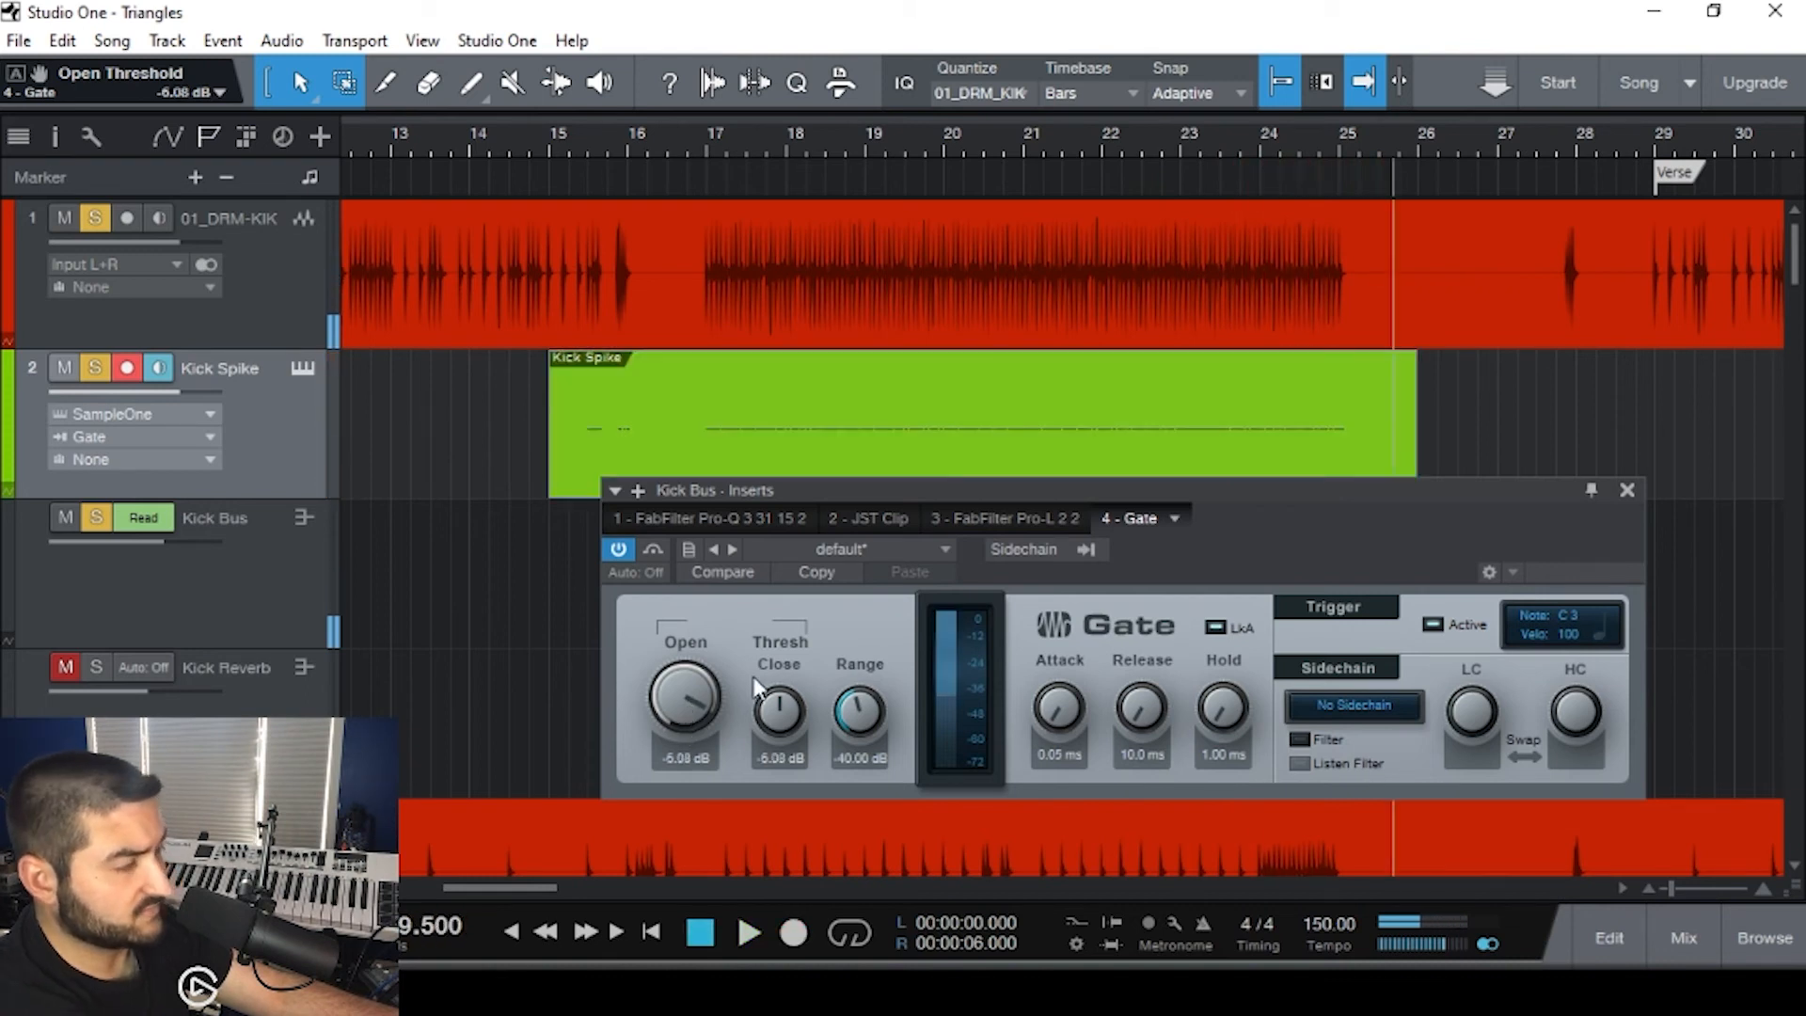
pyautogui.hotkey('ctrl', 'z')
# - Record Kick Spike again from about bar 16.5 to bar 25 while setting the Gate's open threshold to -7.04 dB
pyautogui.click(680, 361)
pyautogui.press('KP_Multiply')
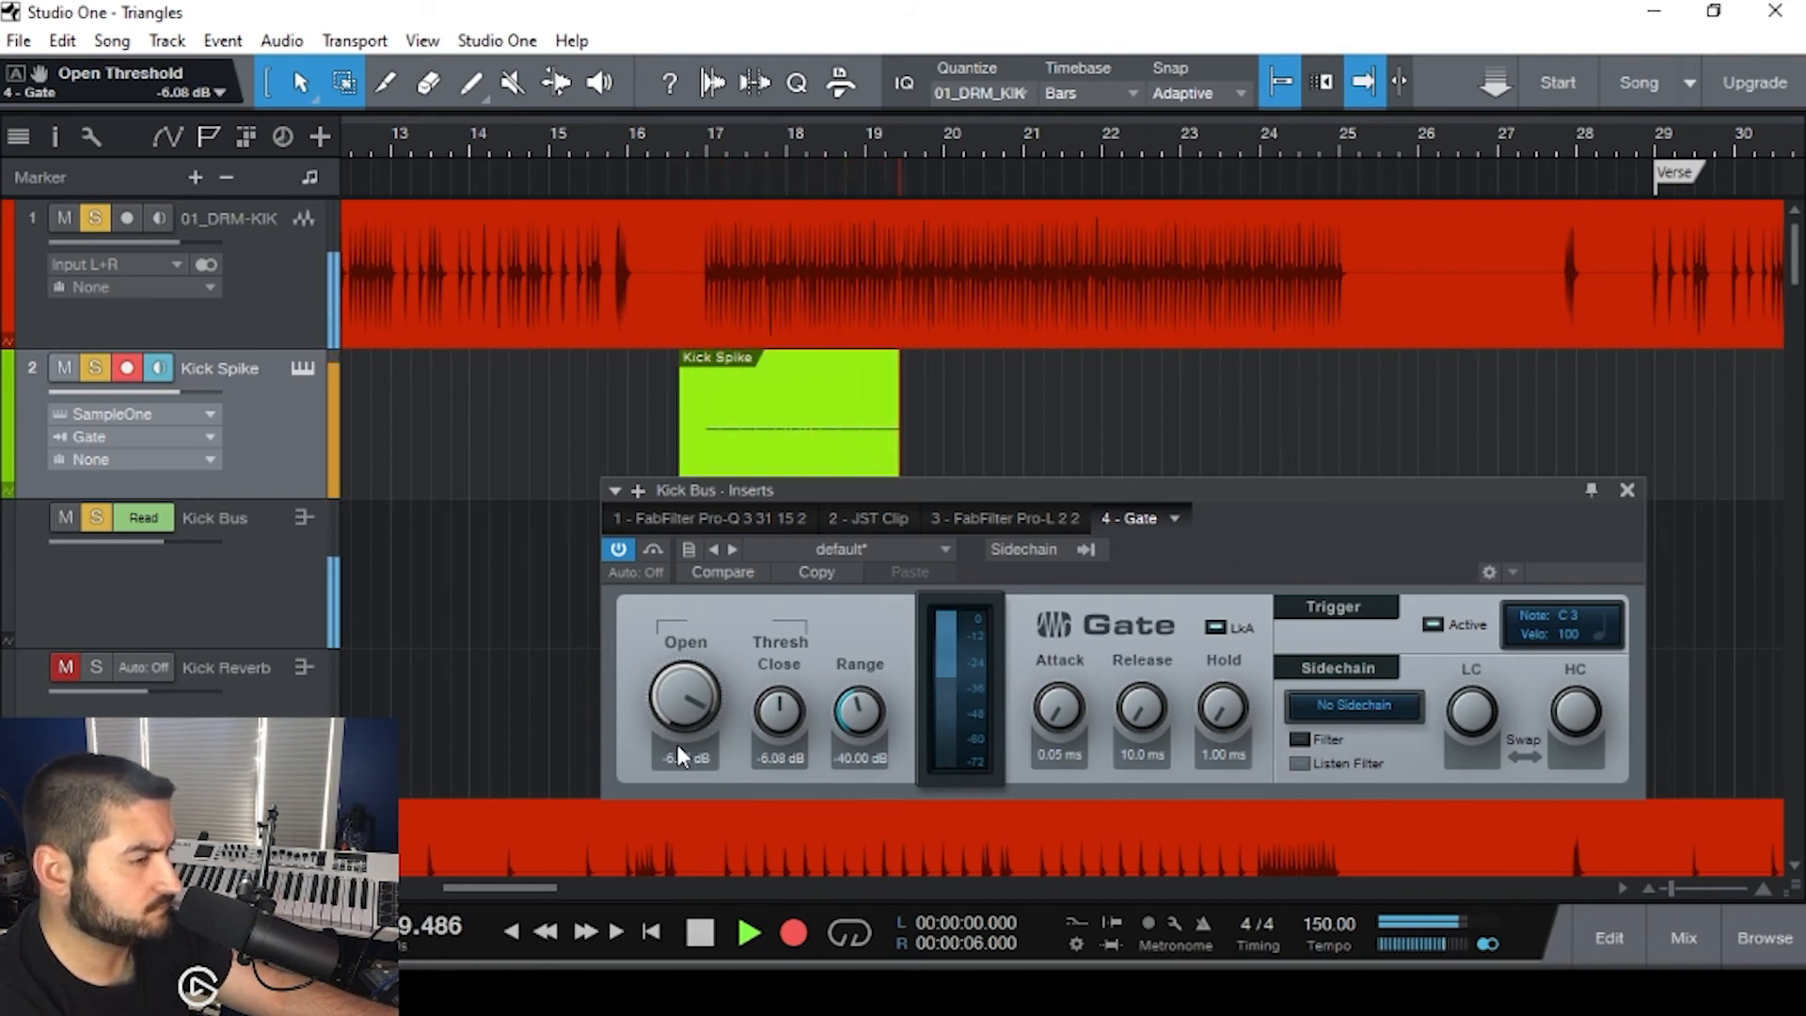
pyautogui.moveTo(677, 743); pyautogui.dragTo(692, 798)
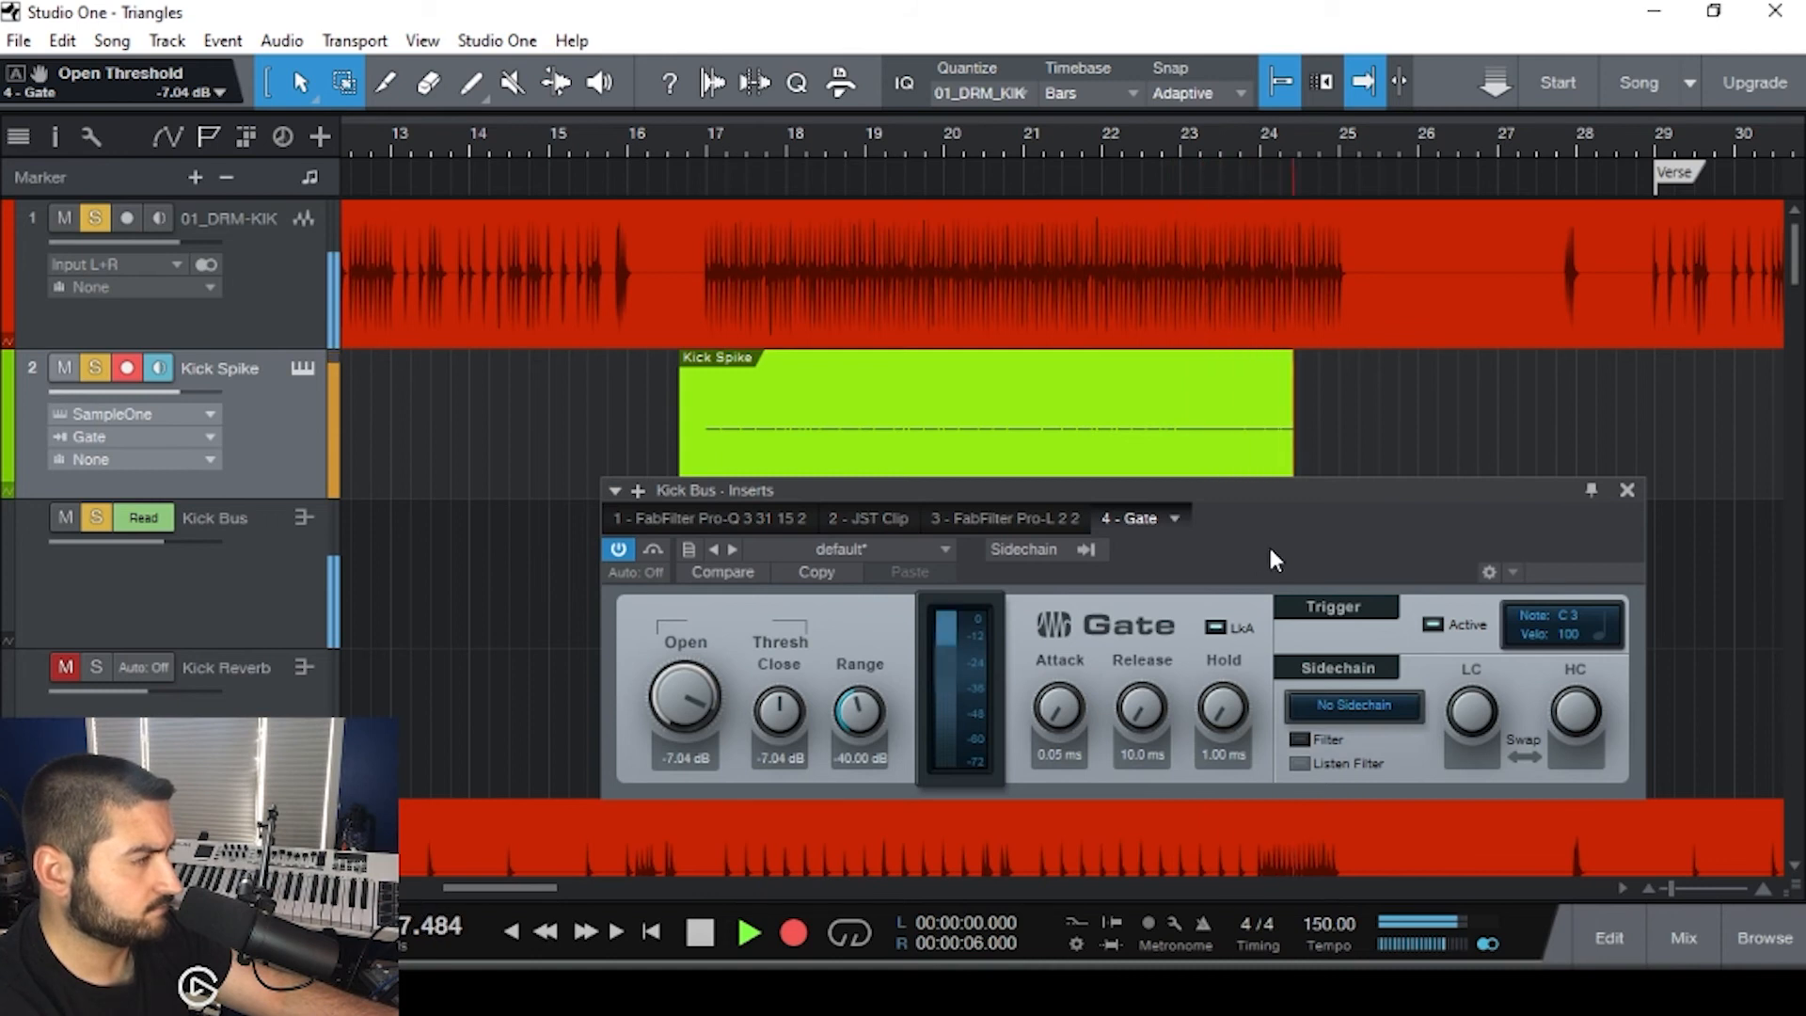
pyautogui.press('space')
# - Open the re-recorded Kick Spike part for note editing, close the Gate window and examine the notes across bars 18 to 25
pyautogui.doubleClick(1226, 445)
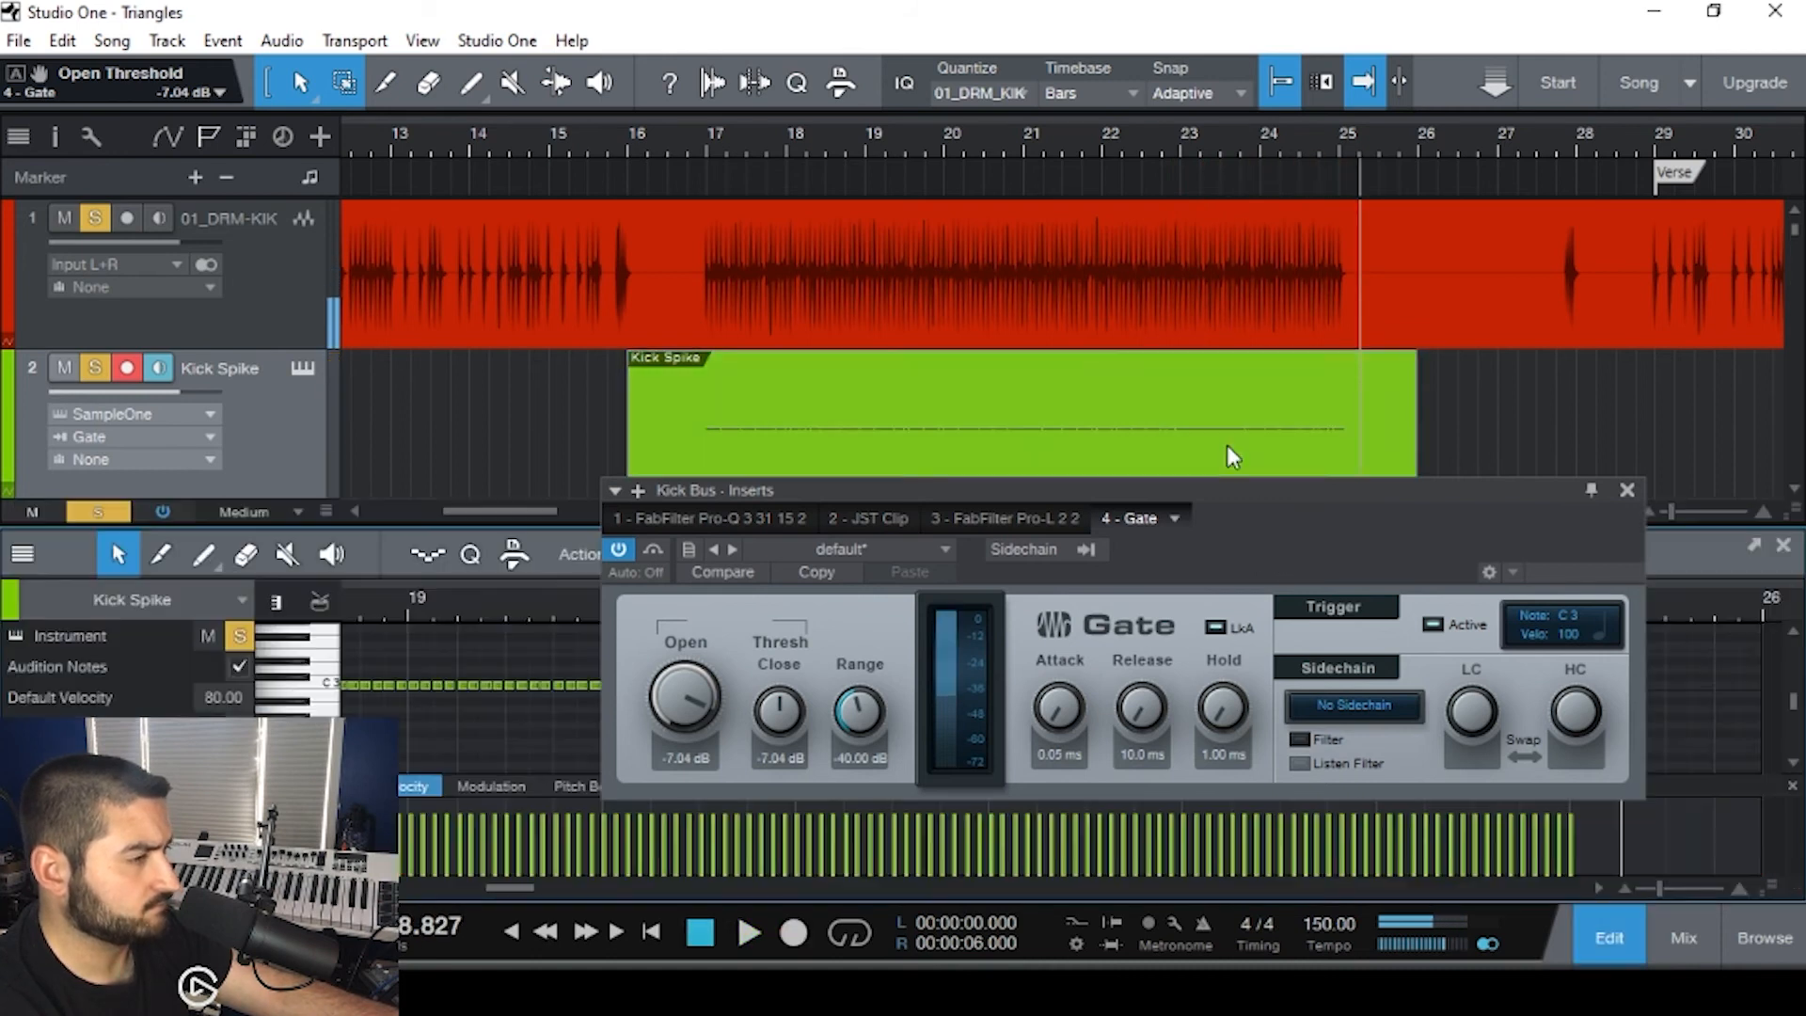
pyautogui.click(1627, 493)
pyautogui.scroll(-5, 1140, 721)
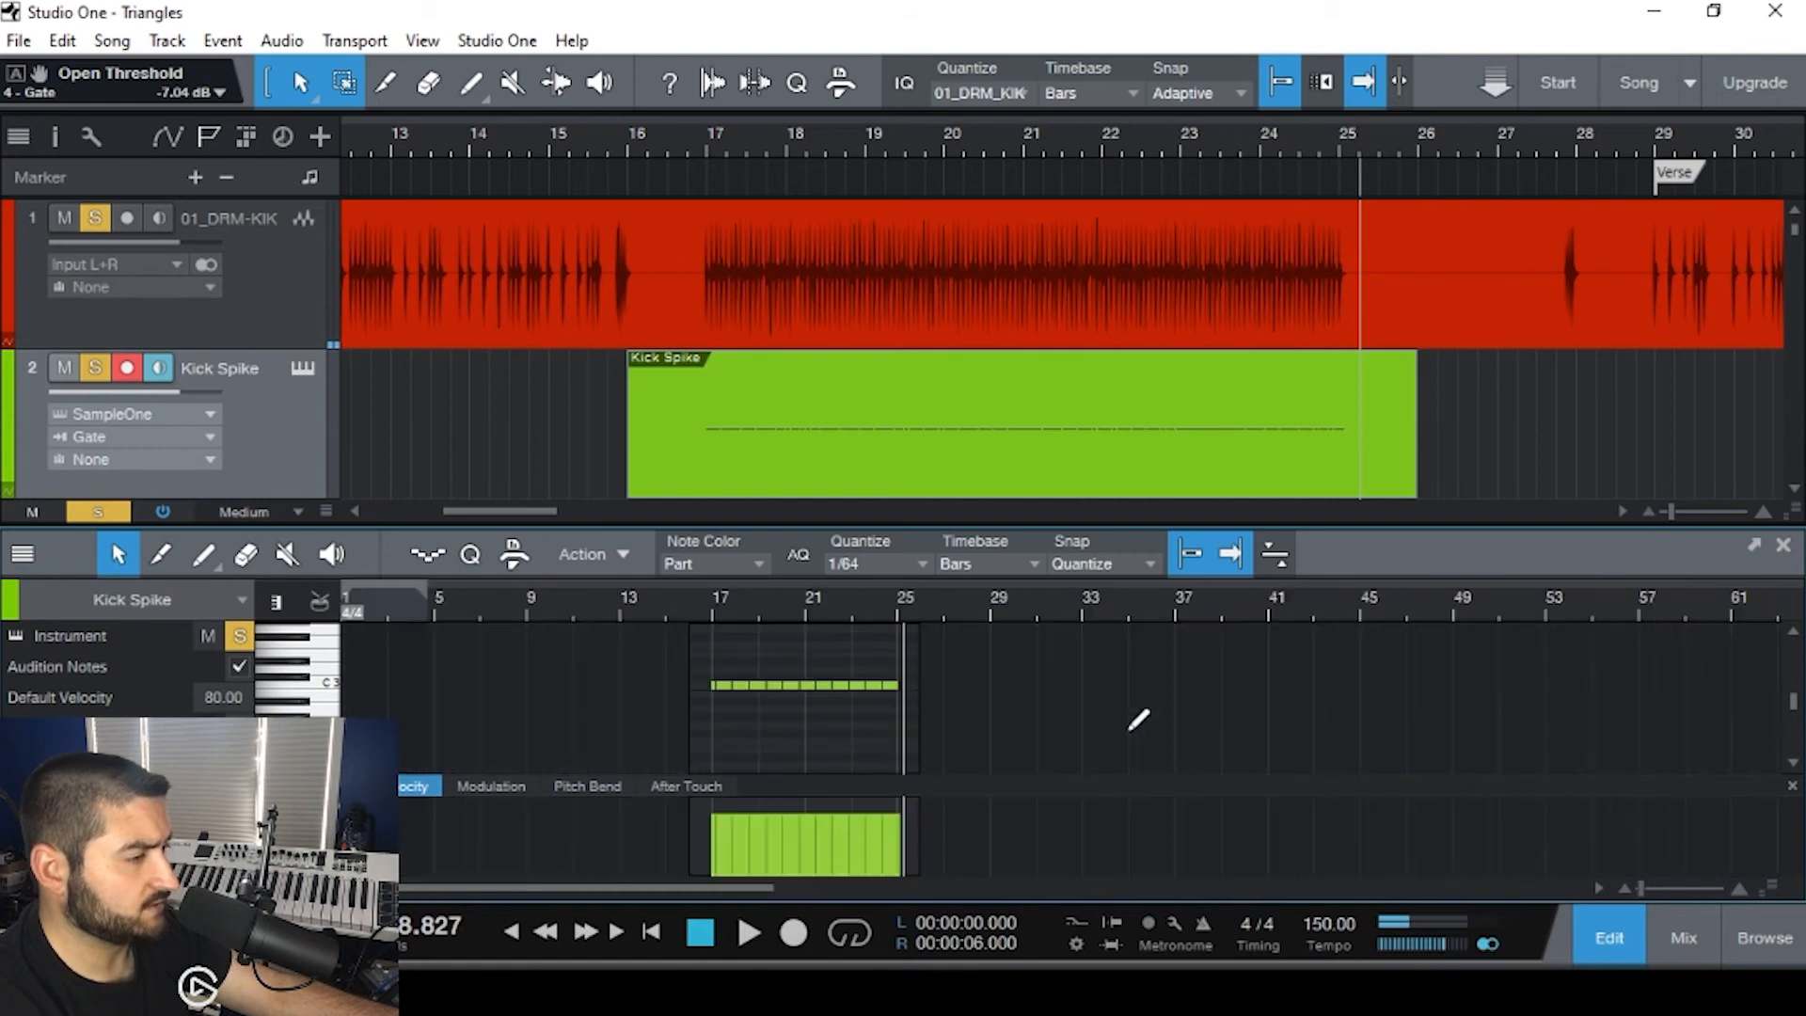
pyautogui.scroll(8, 839, 717)
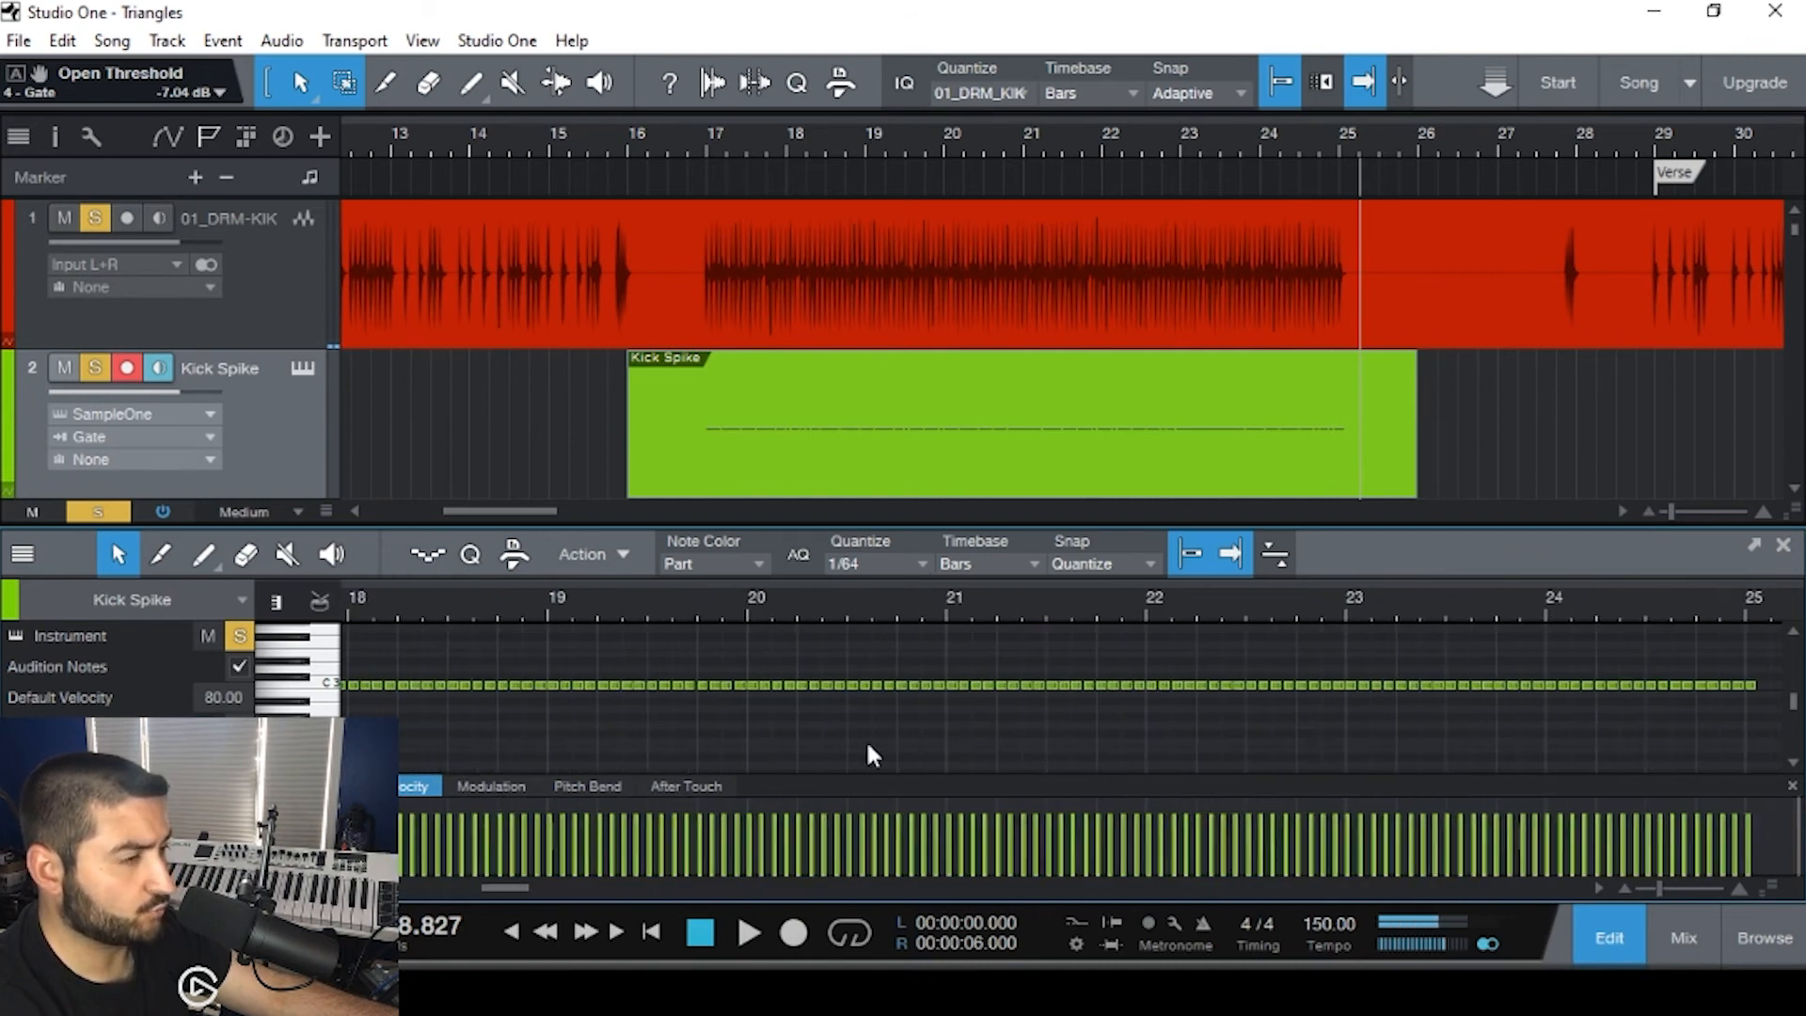
# - Reopen the Kick Bus Gate over the arrangement, turn on its external sidechain and enable Duck
pyautogui.press('F3')
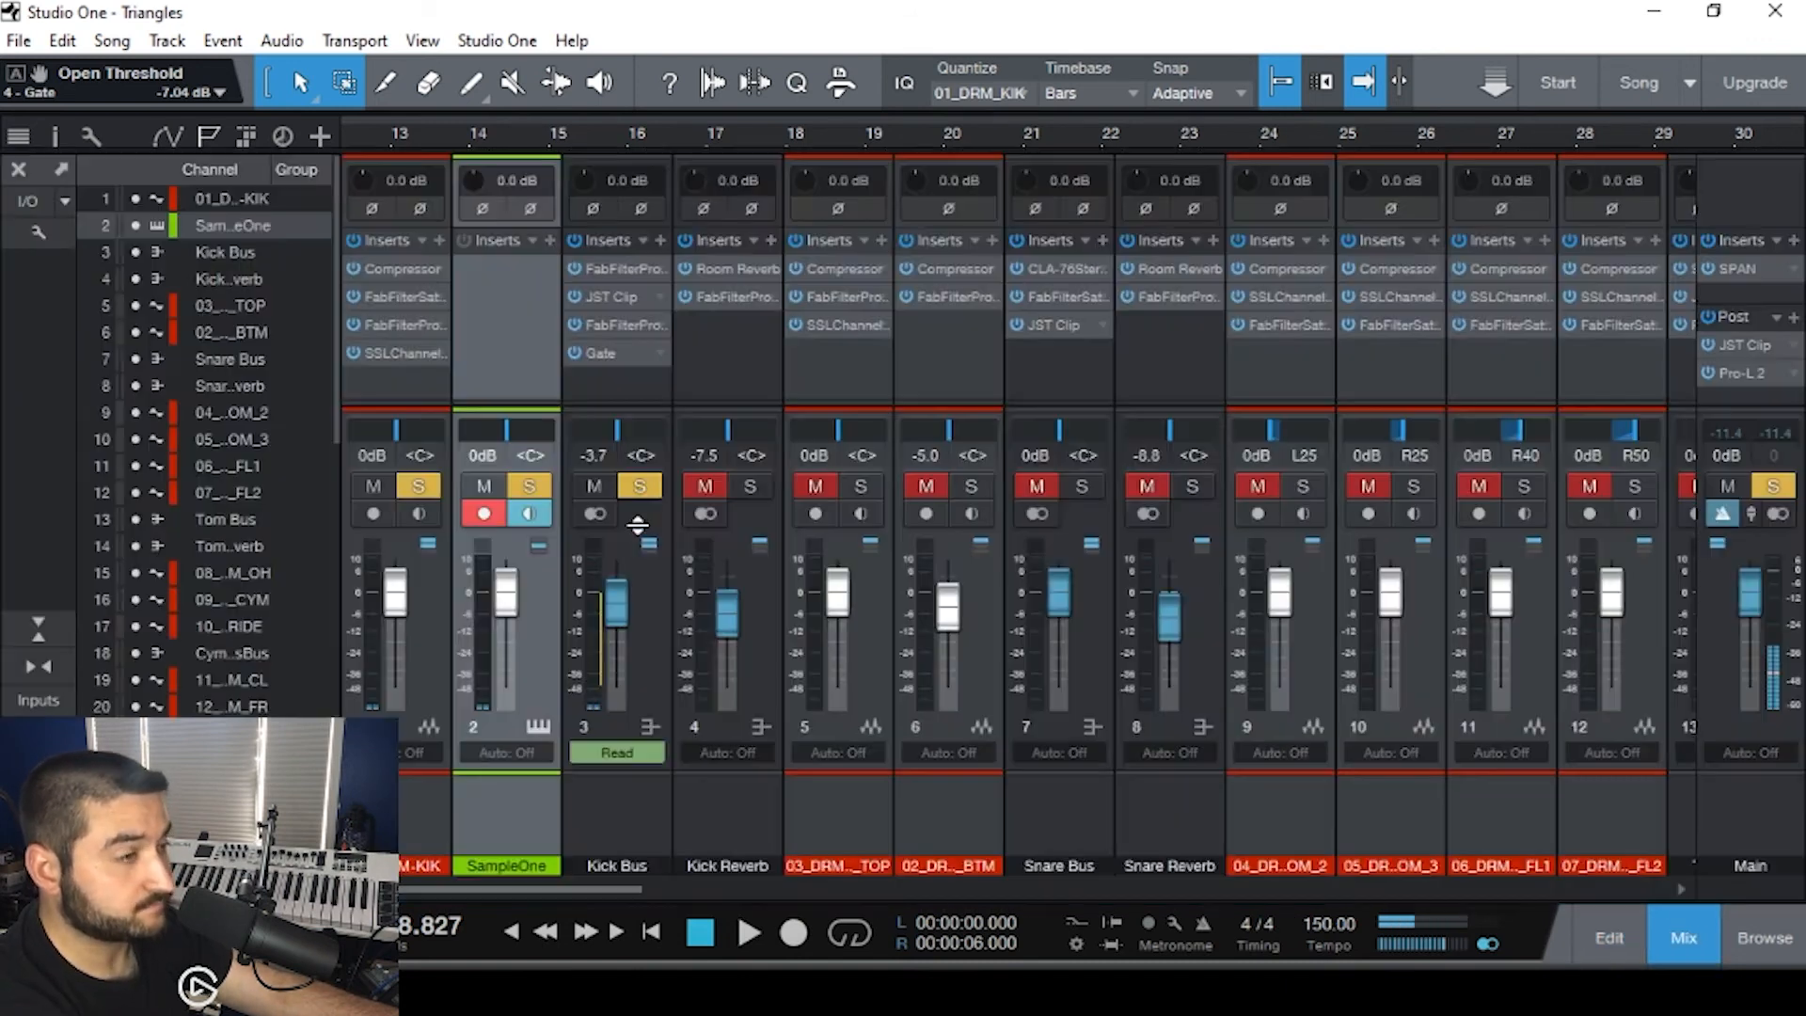
pyautogui.click(617, 353)
pyautogui.press('F3')
pyautogui.click(1038, 555)
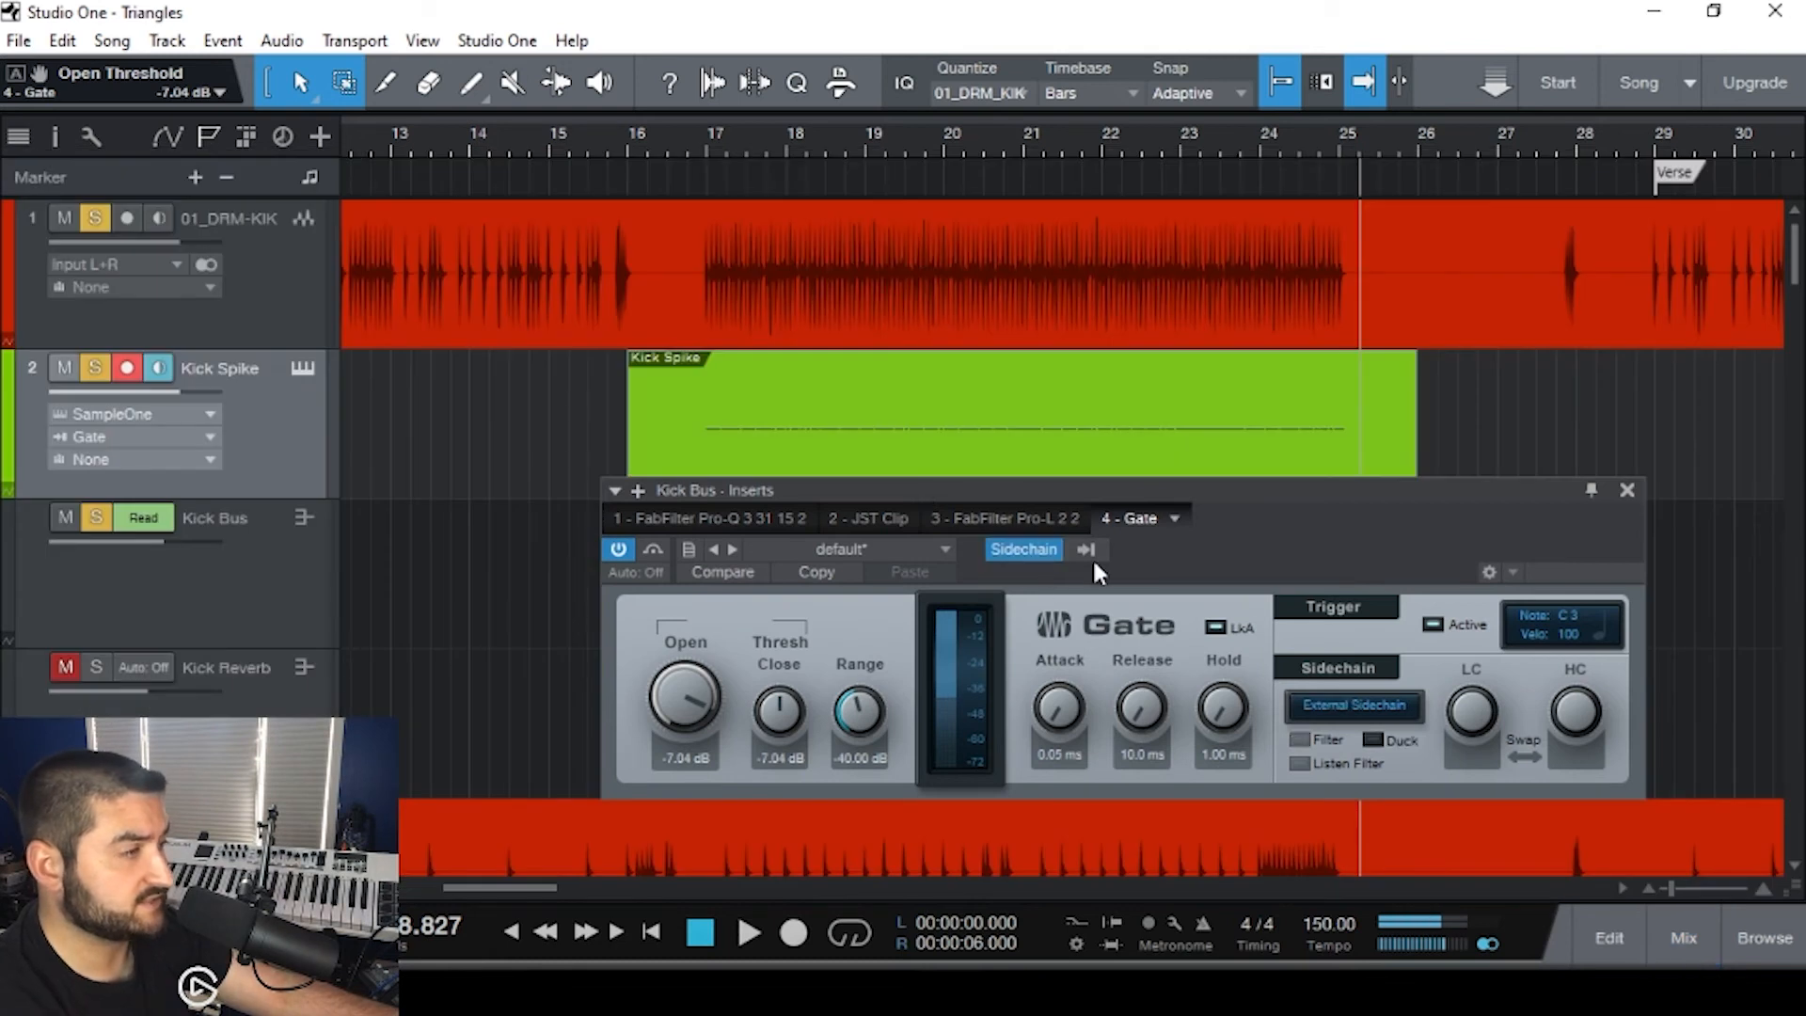
pyautogui.click(1379, 742)
# - During playback from about bar 16.5, set the Gate to Attack 5.00 ms, Release 80.0 ms, Hold 50.0 ms and open threshold -7.94 dB
pyautogui.click(681, 436)
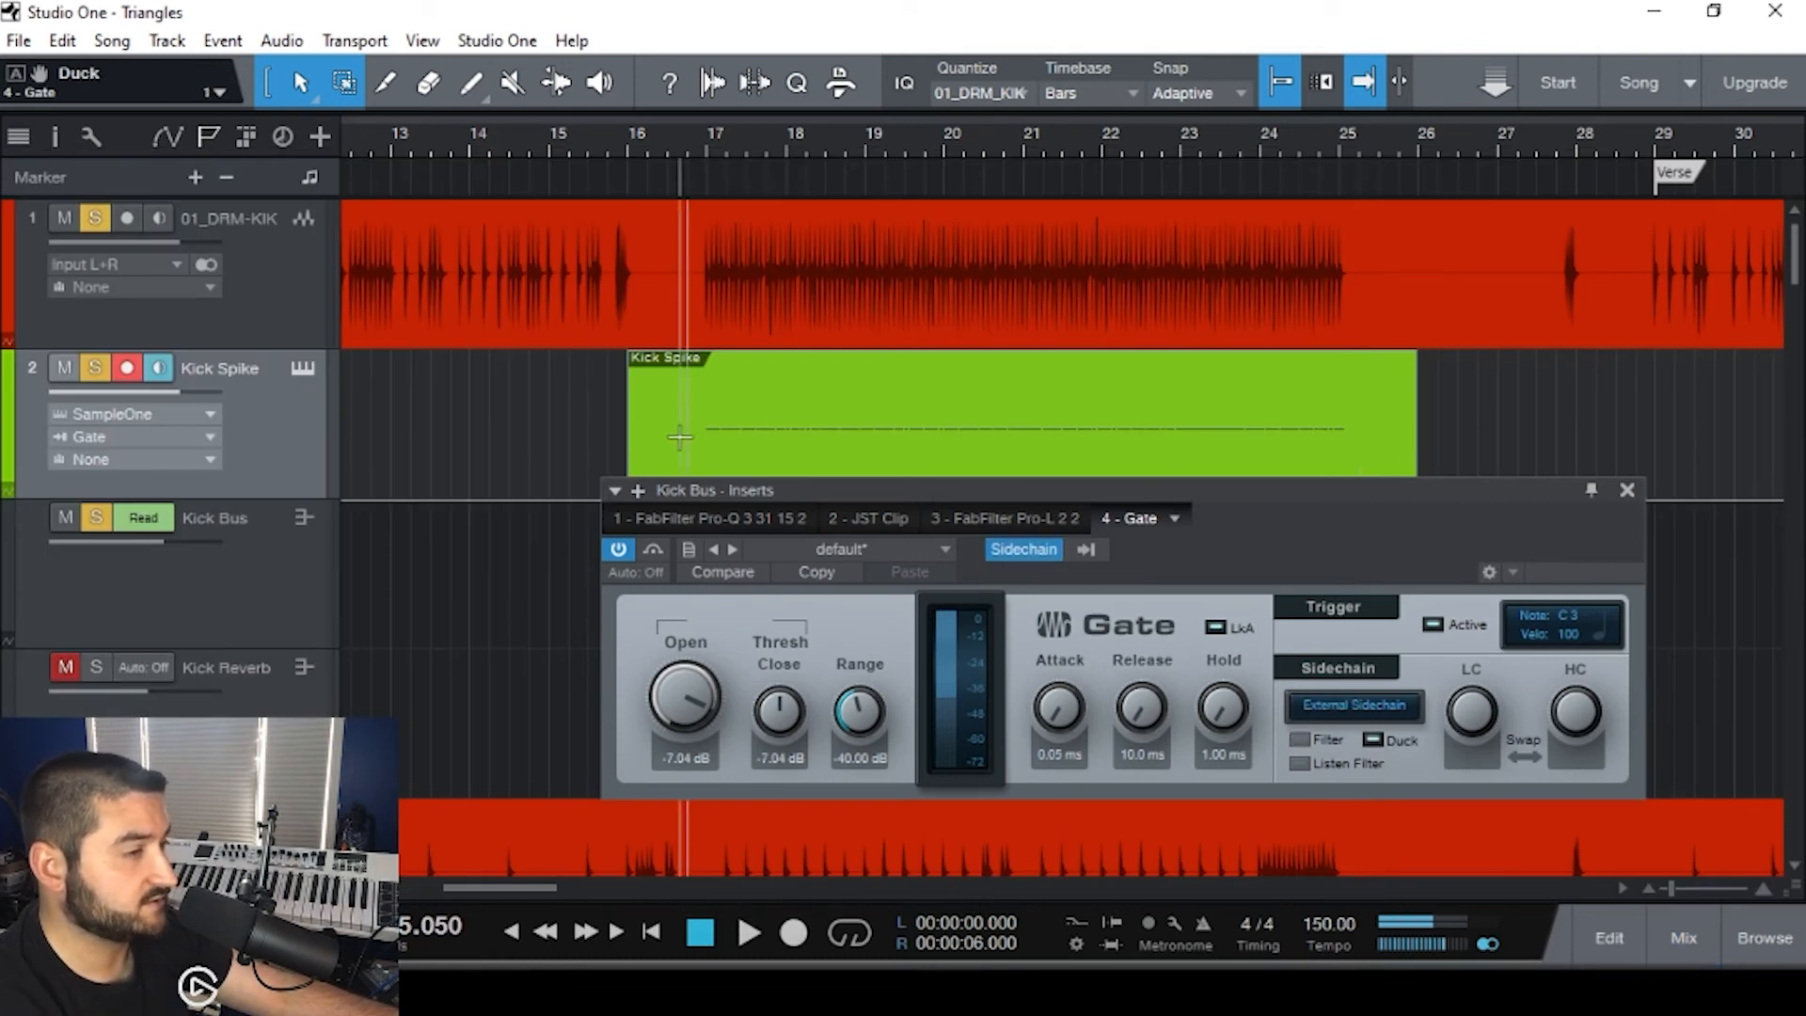
pyautogui.press('space')
pyautogui.keyDown('ctrl'); pyautogui.click(1057, 714); pyautogui.keyUp('ctrl')
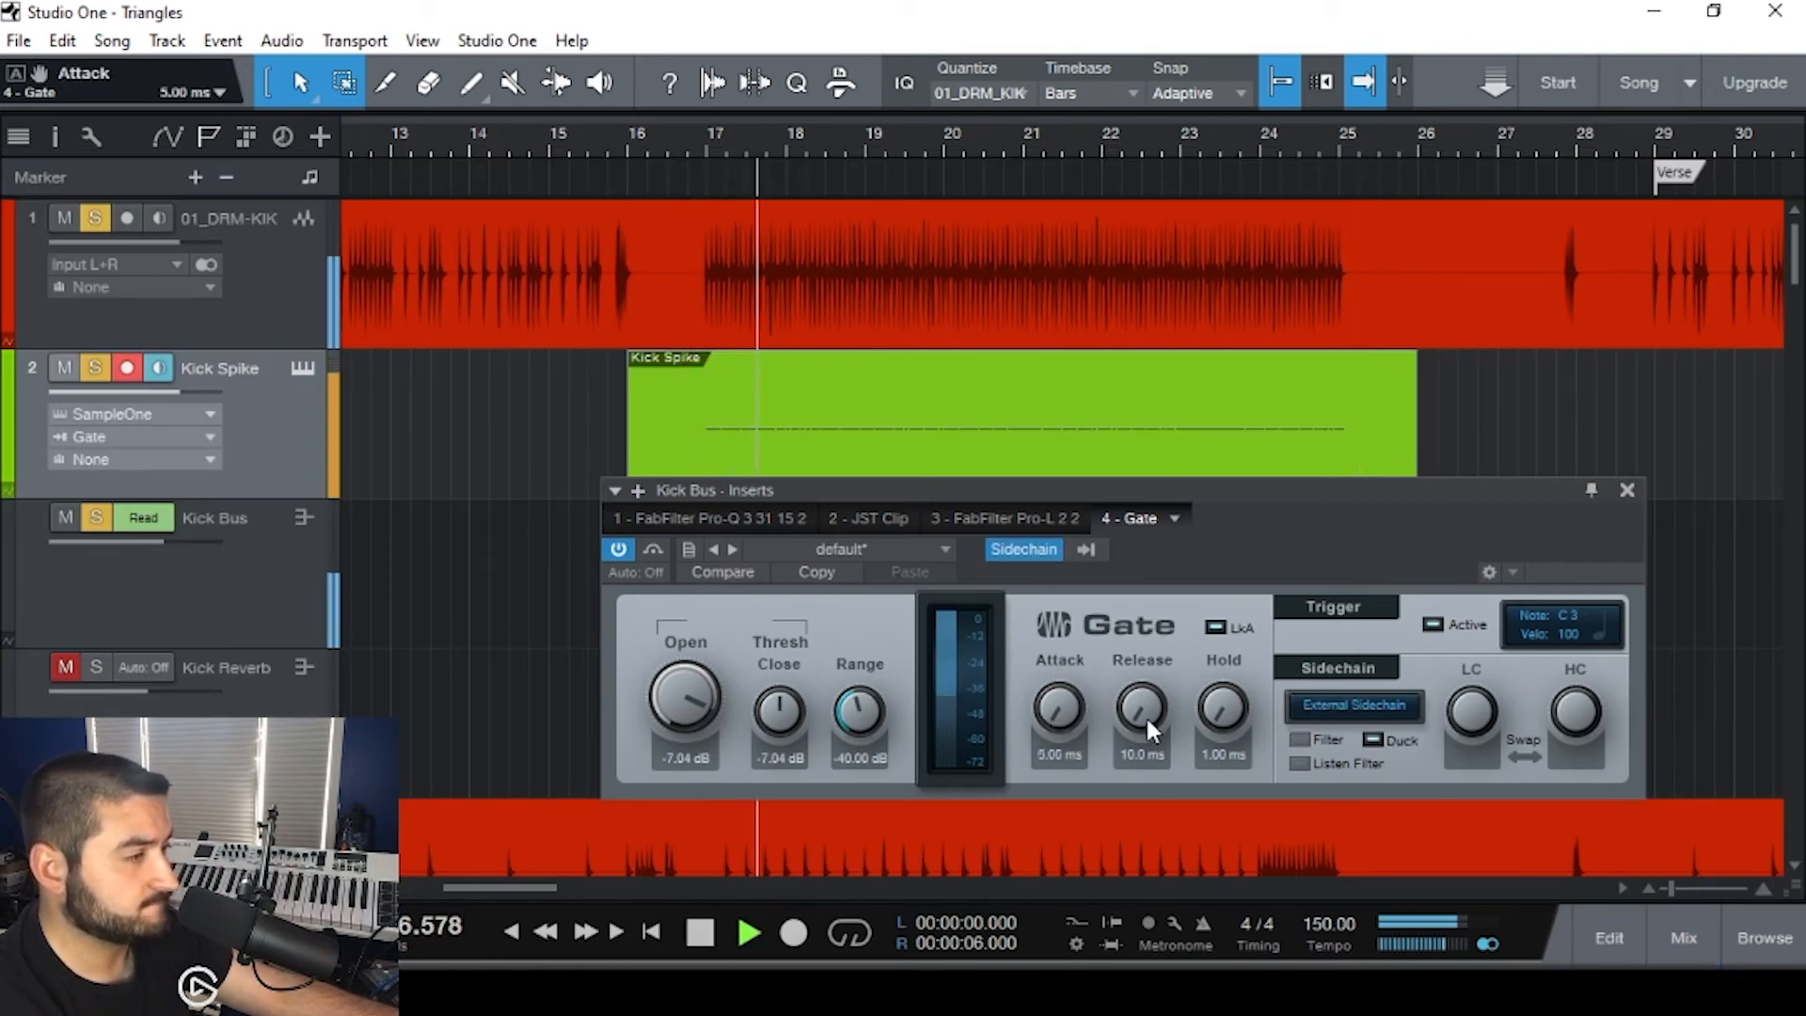
pyautogui.keyDown('ctrl'); pyautogui.click(1146, 714); pyautogui.keyUp('ctrl')
pyautogui.keyDown('ctrl'); pyautogui.click(1230, 709); pyautogui.keyUp('ctrl')
pyautogui.moveTo(681, 696); pyautogui.dragTo(696, 697)
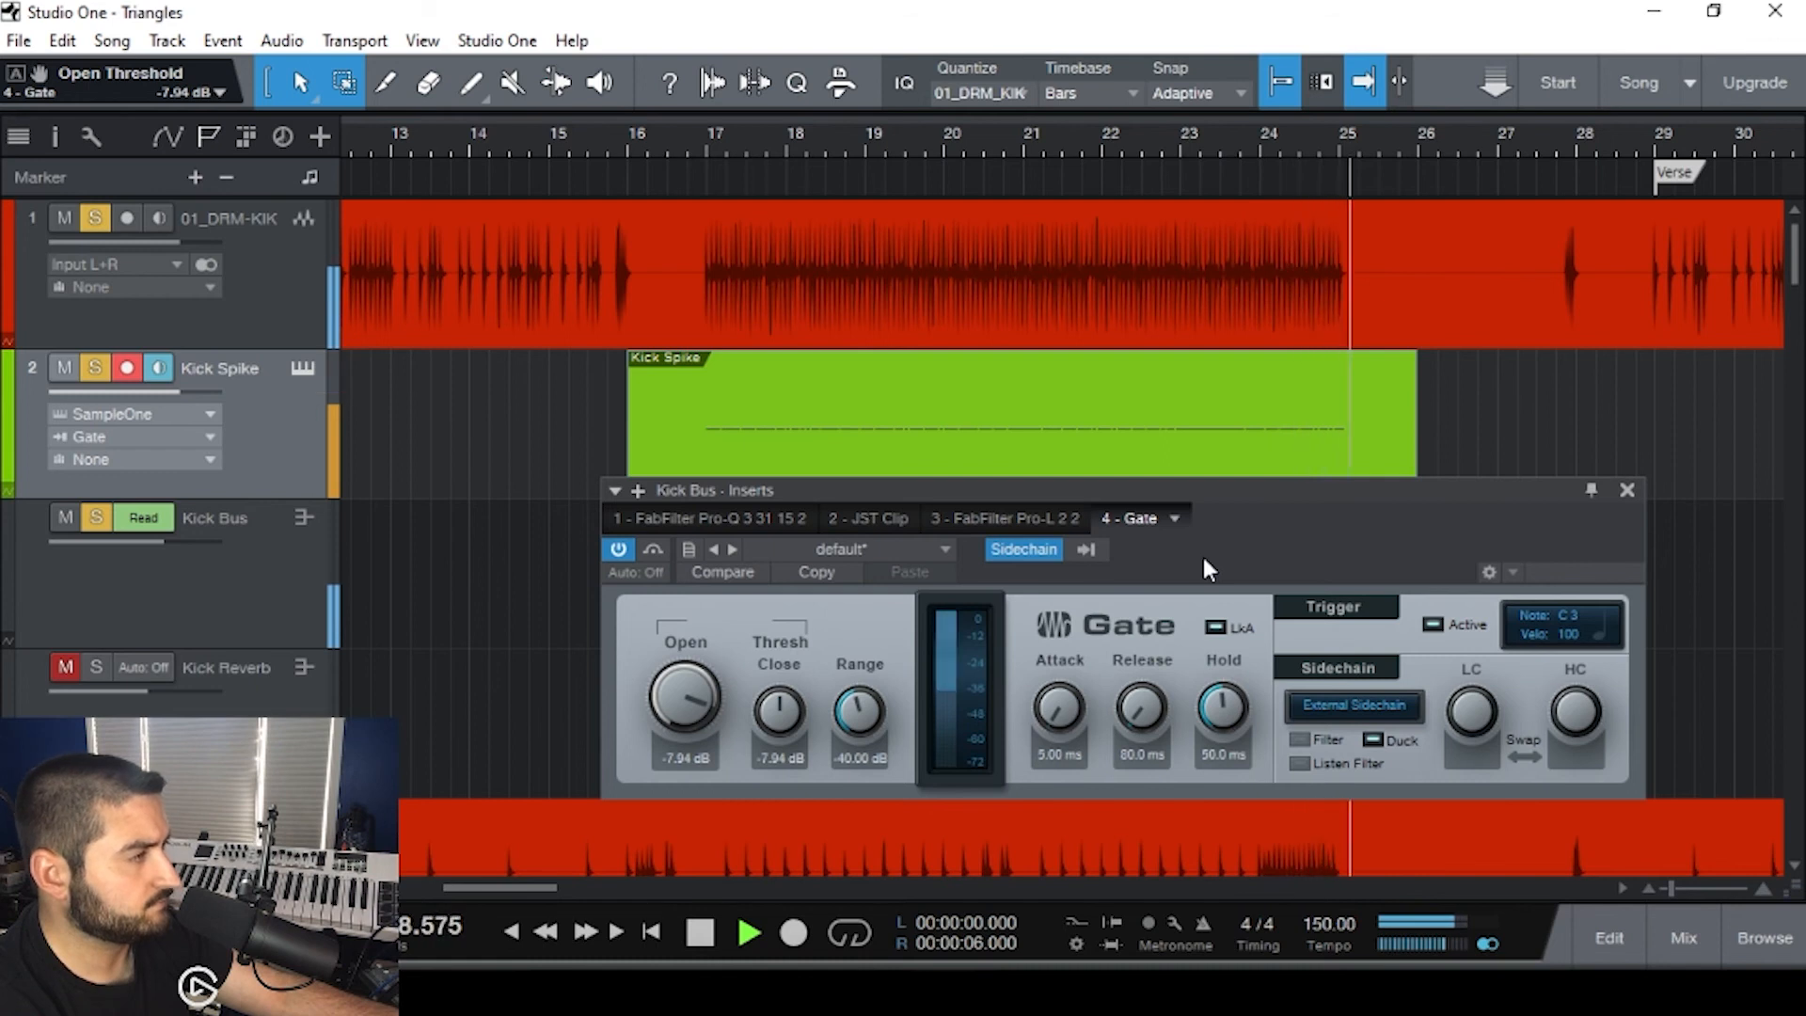
pyautogui.press('space')
# - Replay the end of the fast kick section from about bar 24 to just past bar 25
pyautogui.scroll(5, 1326, 449)
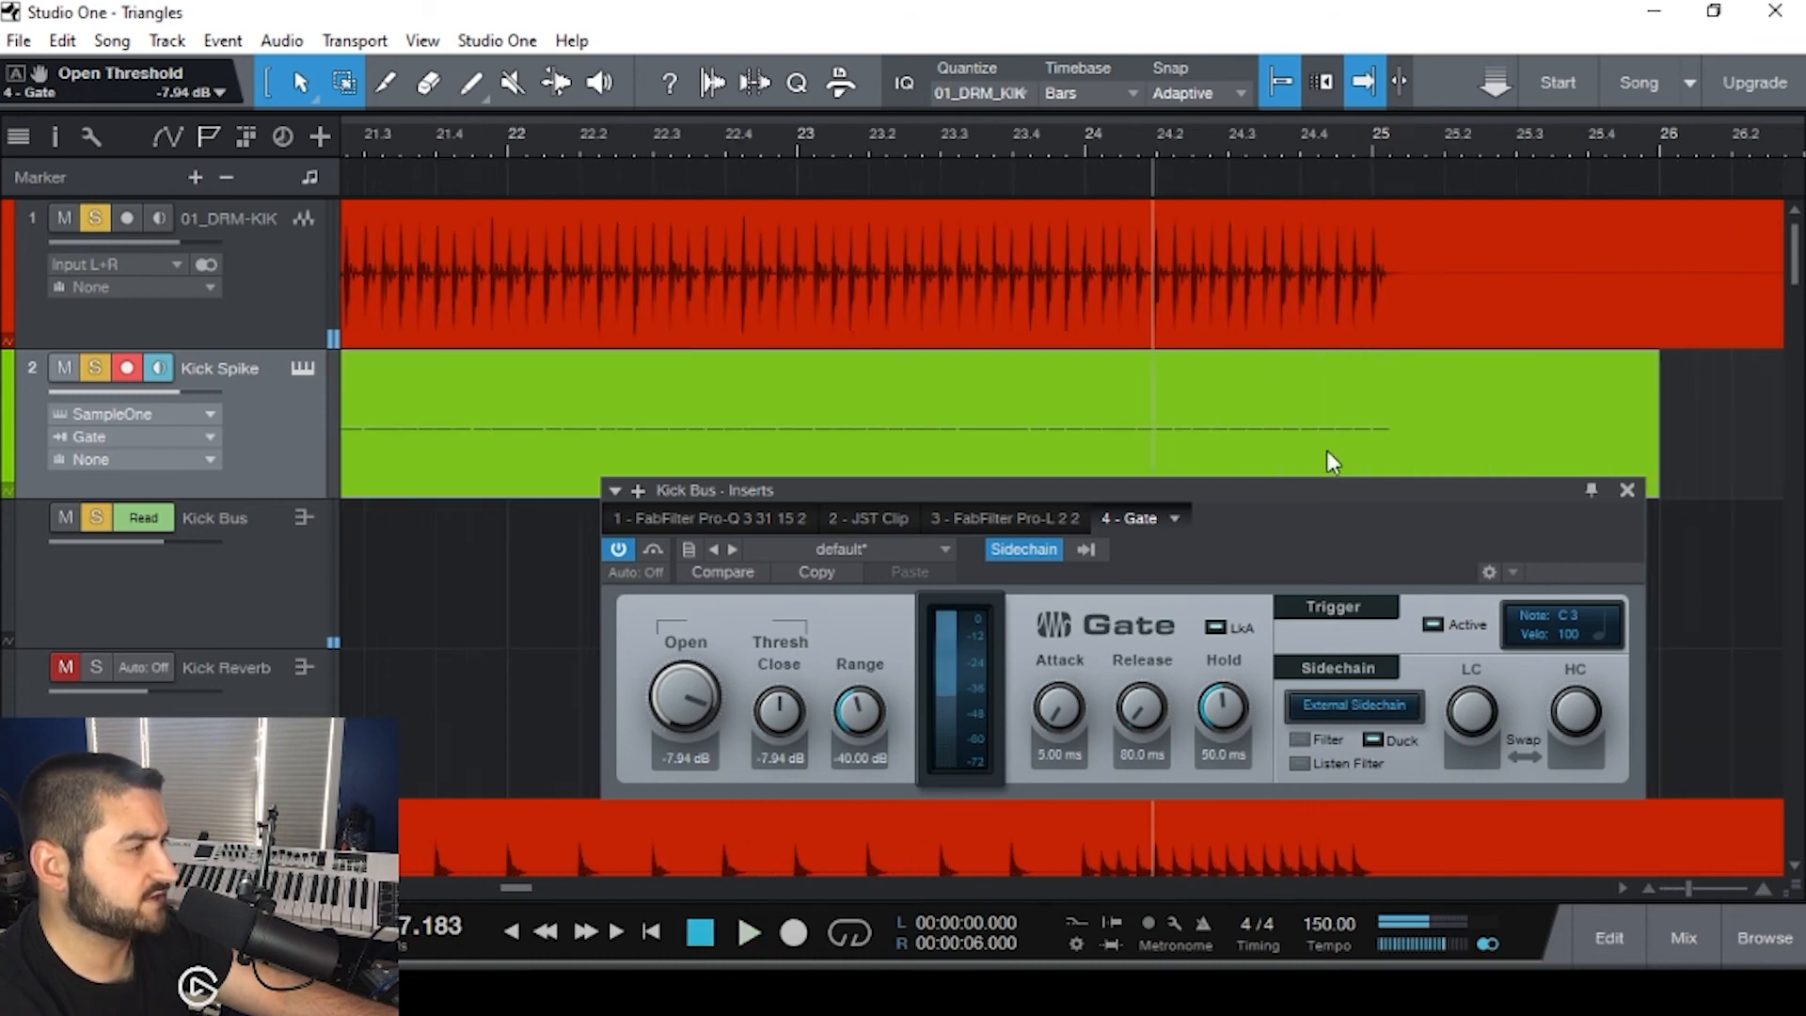
pyautogui.press('space')
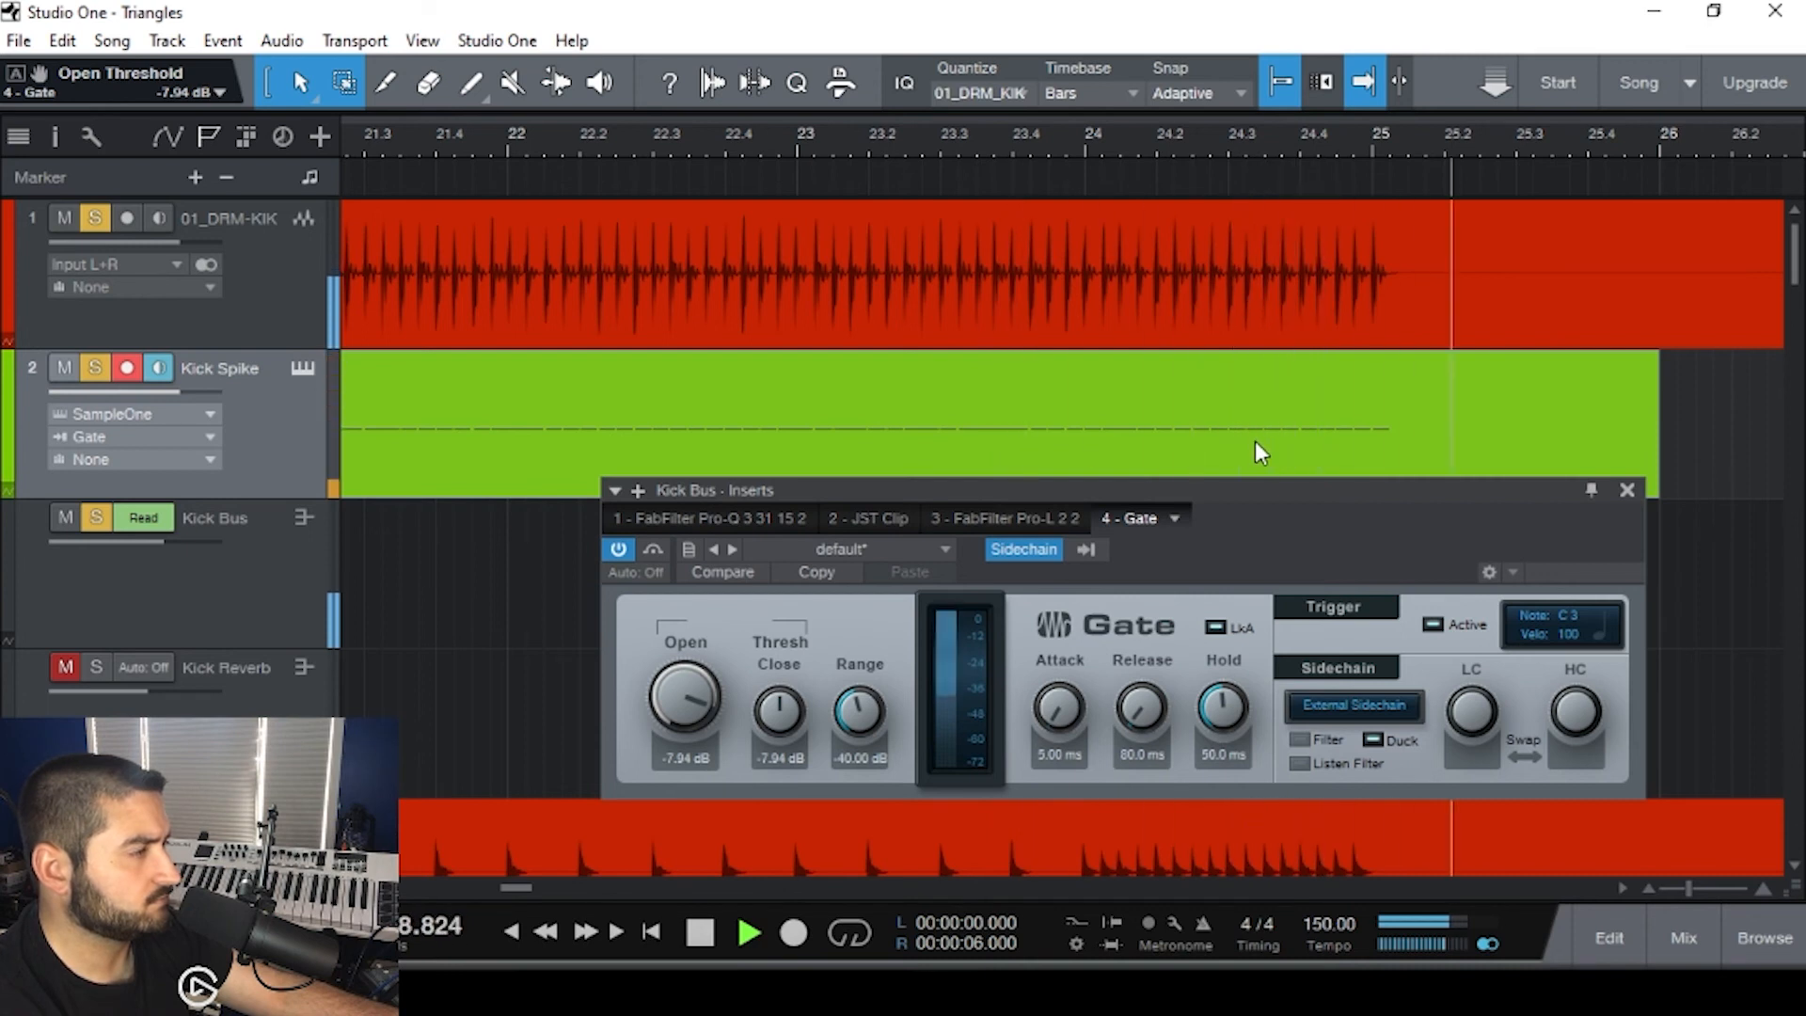
pyautogui.press('space')
# - Delete the Kick Spike part and reset the Gate to sidechain off, Attack 0.05 ms, Release 10.0 ms and Hold 1.00 ms
pyautogui.scroll(-6, 1164, 450)
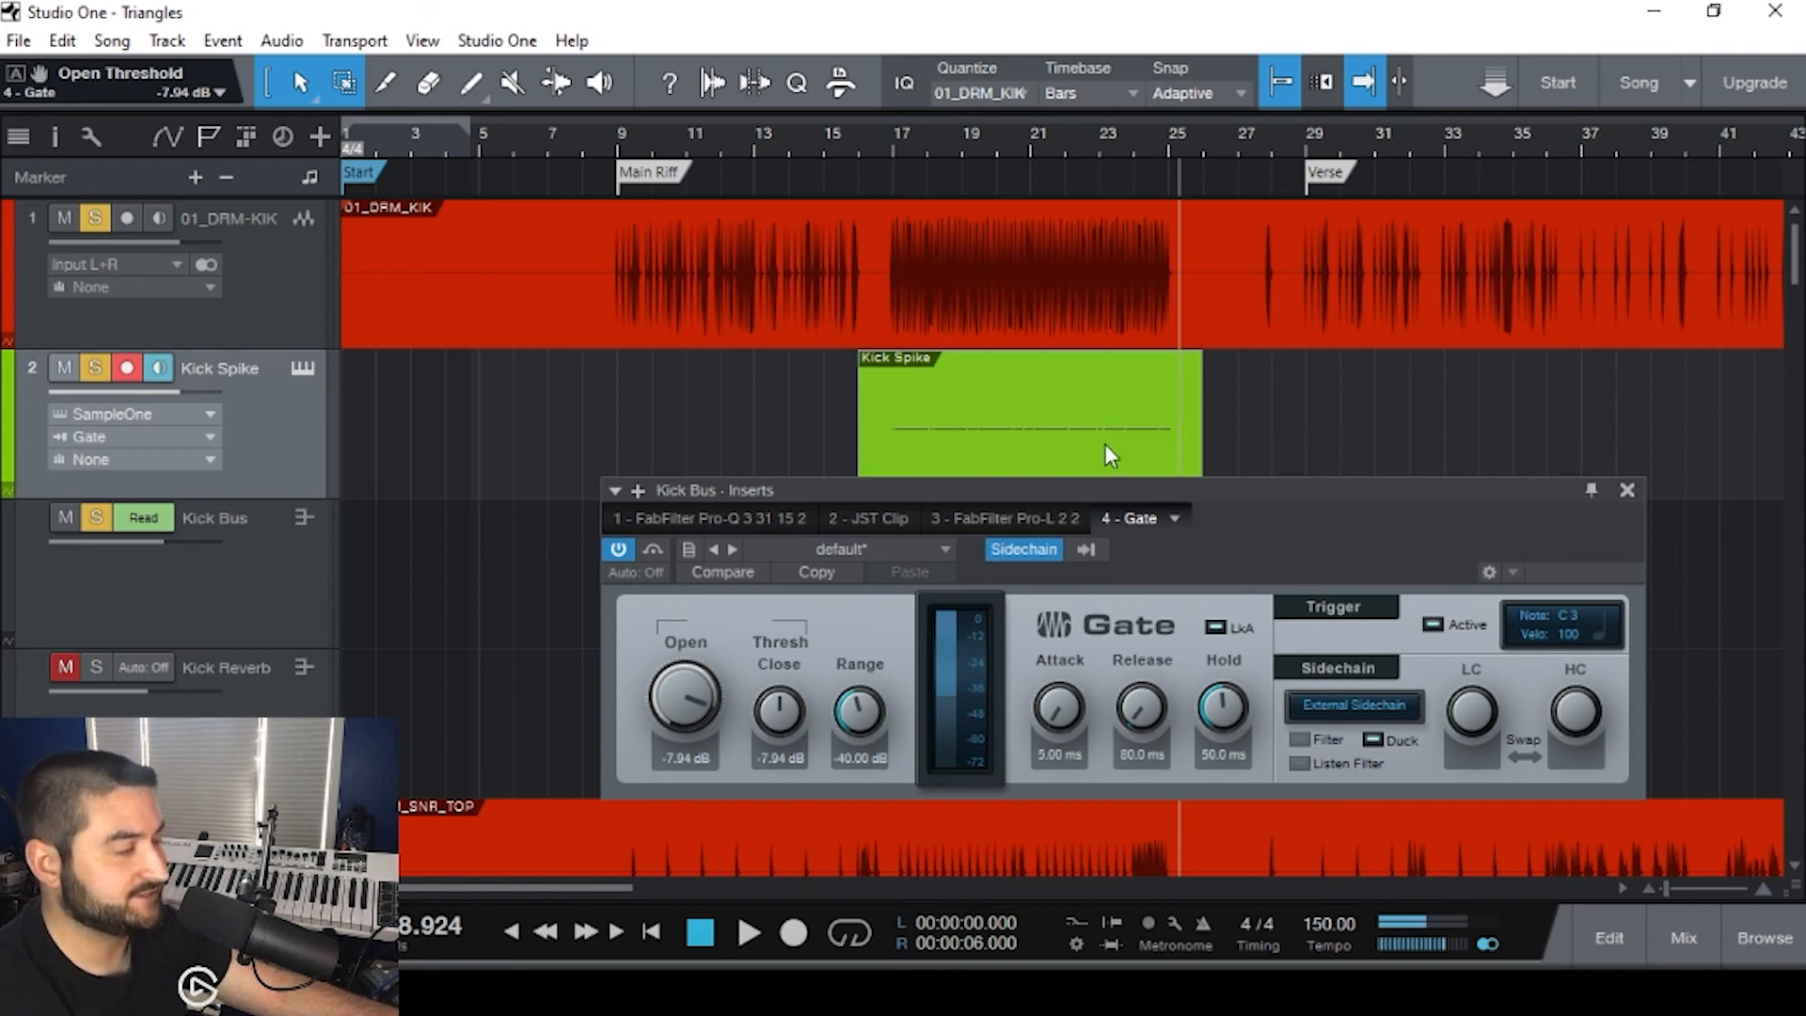
pyautogui.press('Delete')
pyautogui.click(1023, 549)
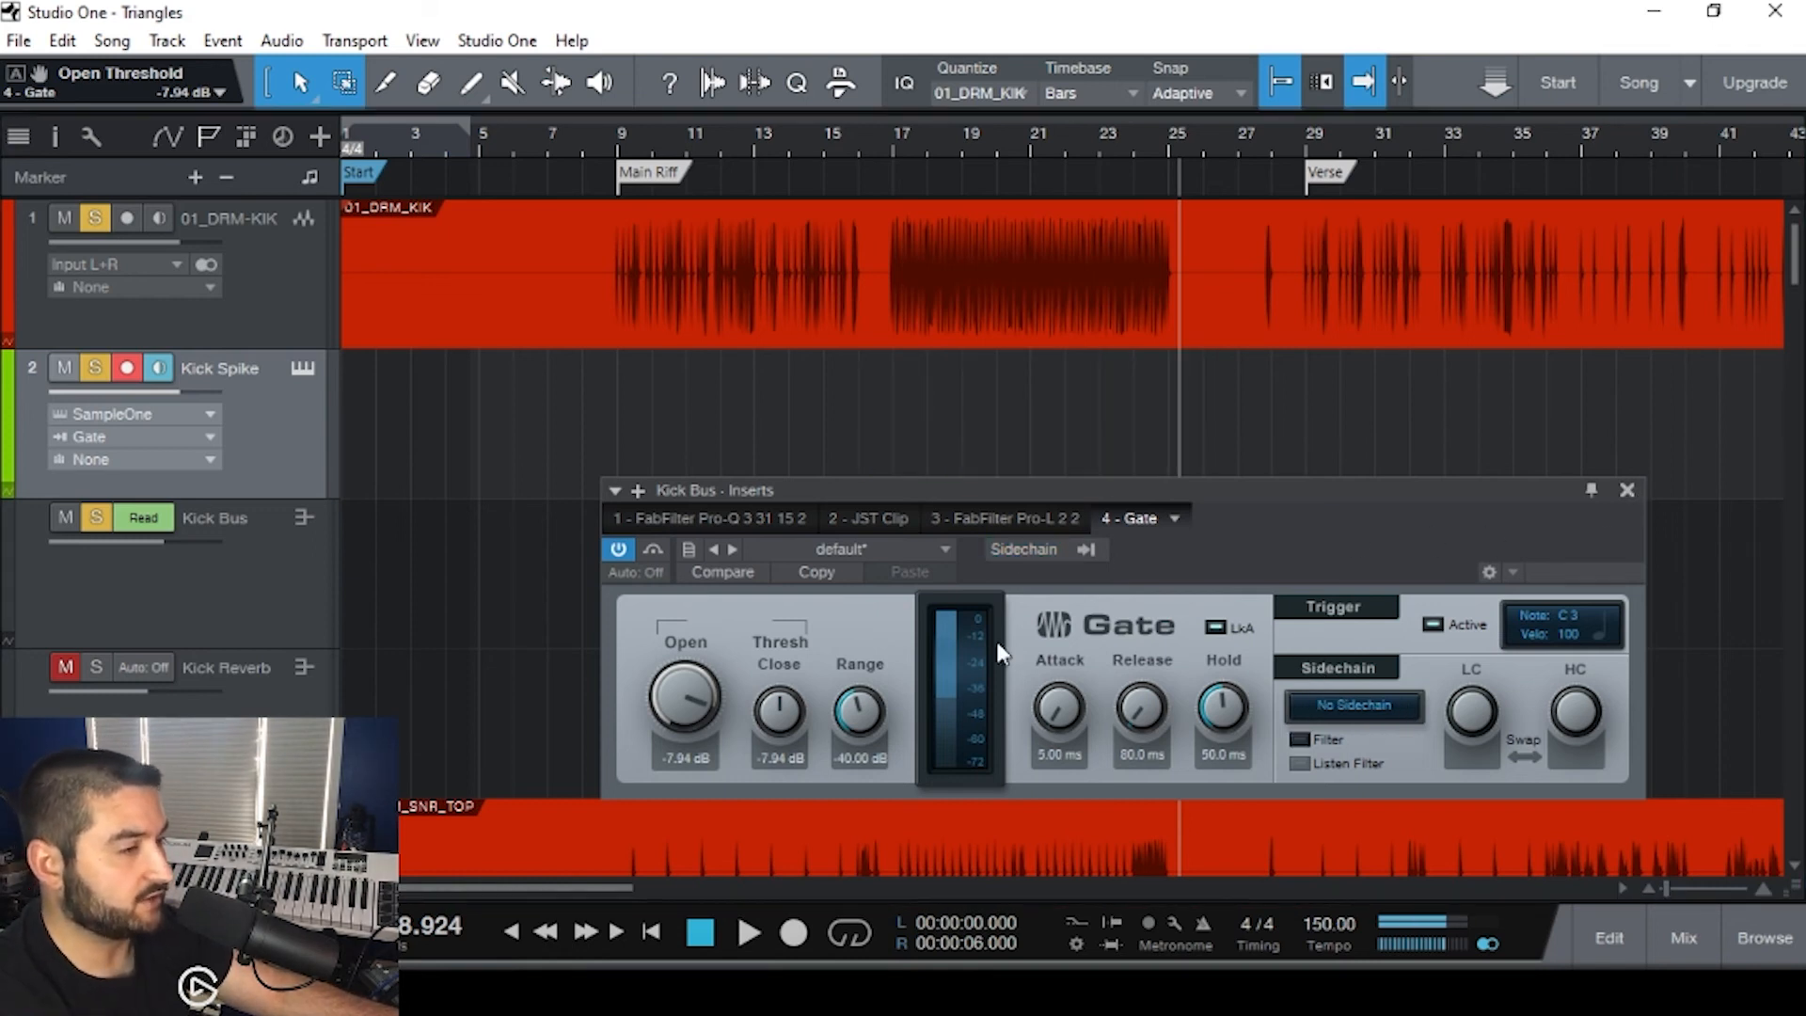
pyautogui.press('z')
pyautogui.moveTo(1060, 711); pyautogui.dragTo(1067, 744)
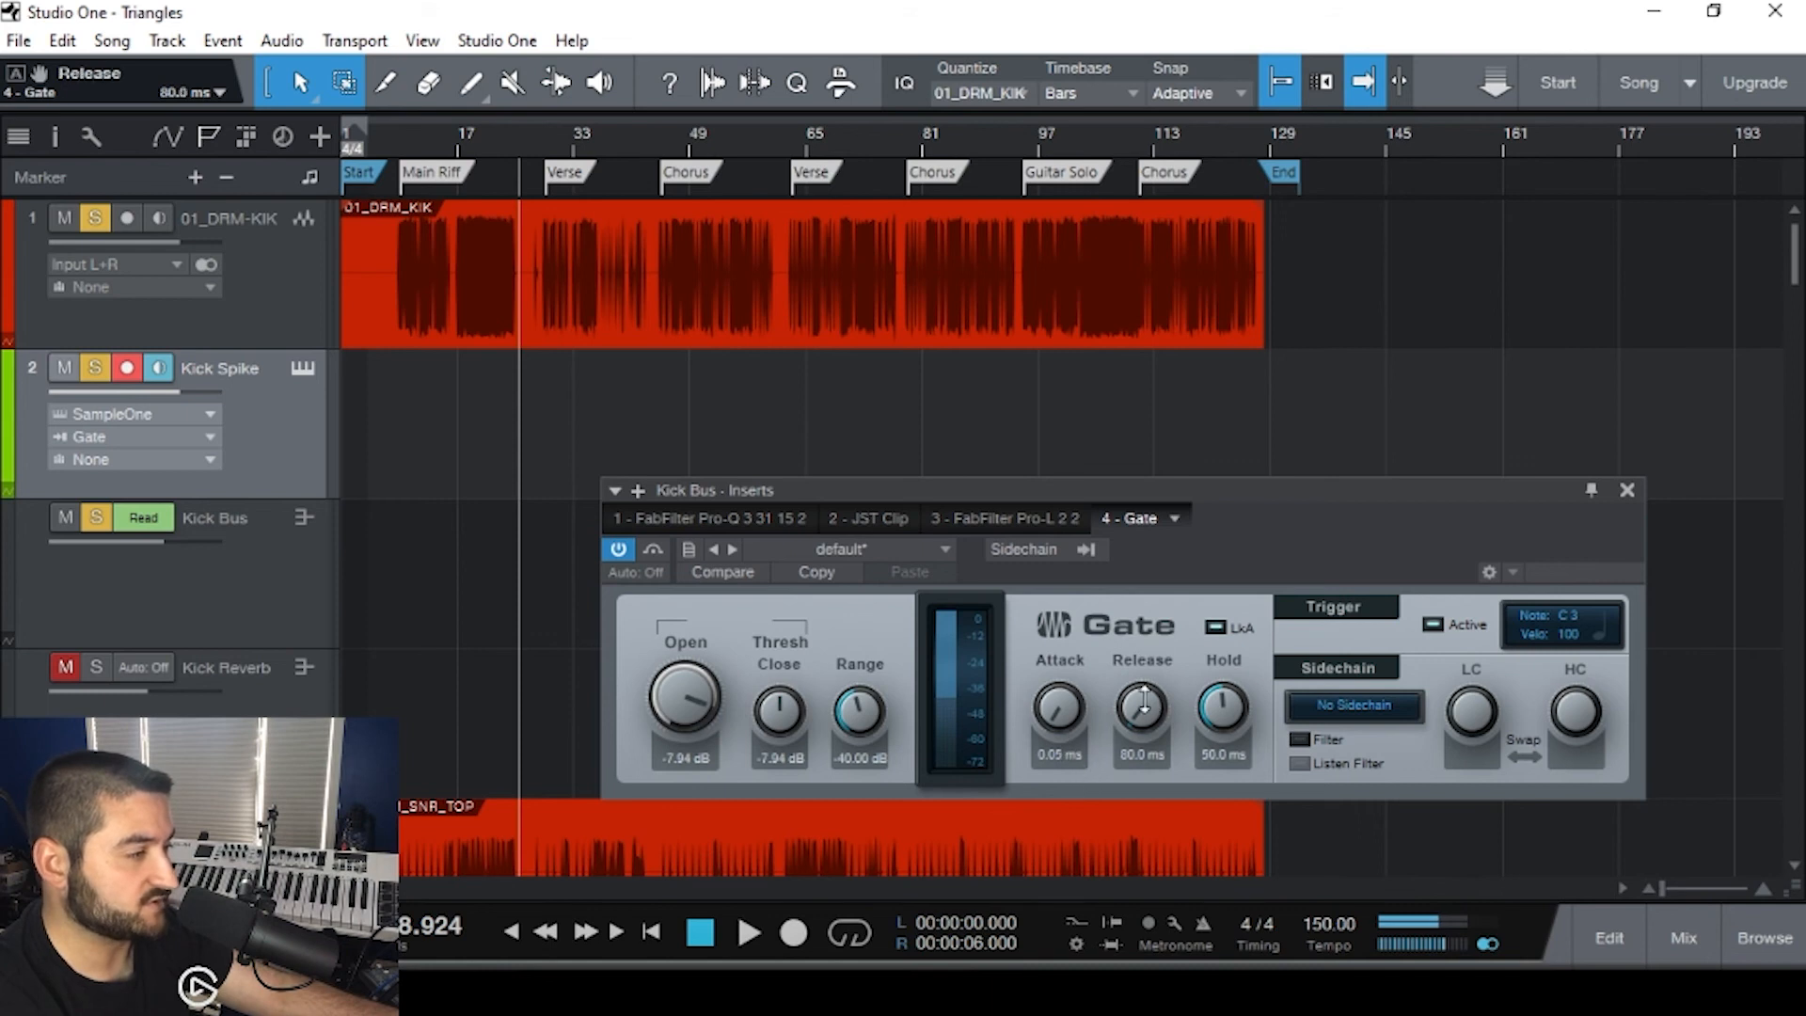
# - Record the Gate's notes on the Kick Spike track through the second Chorus, from about bar 78 to bar 94
pyautogui.scroll(10, 1091, 447)
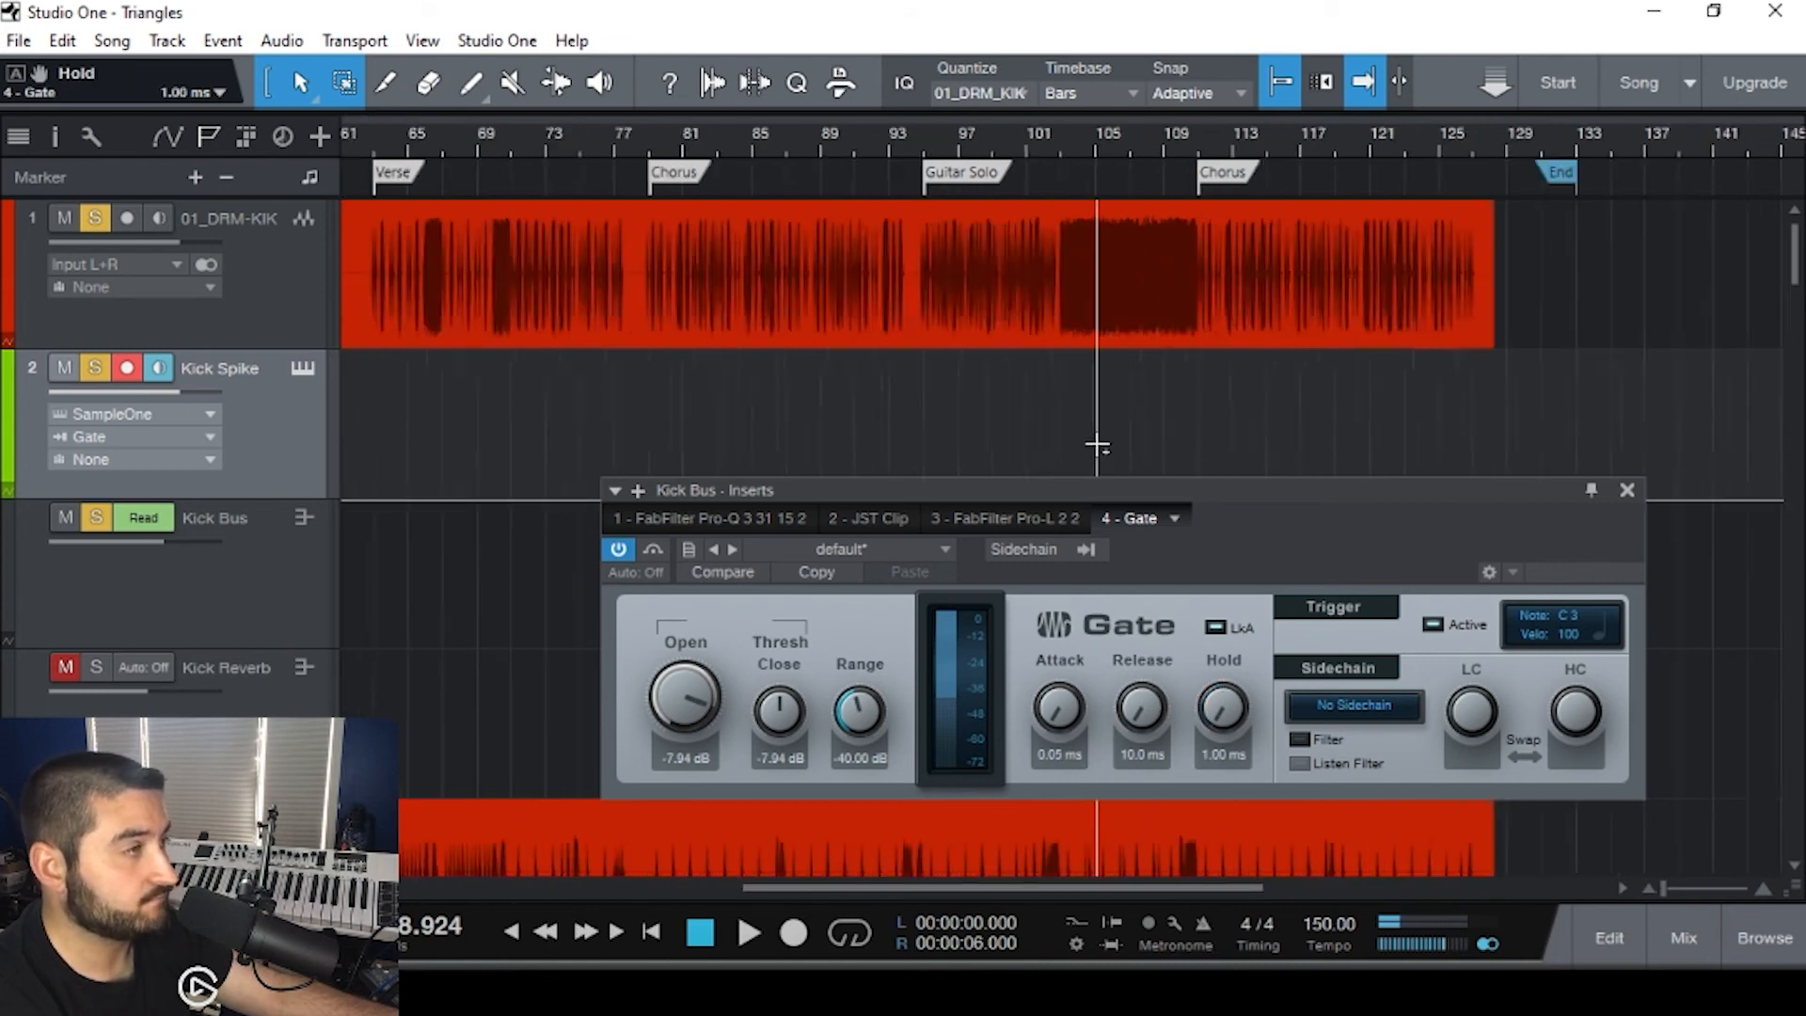
pyautogui.scroll(-3, 875, 371)
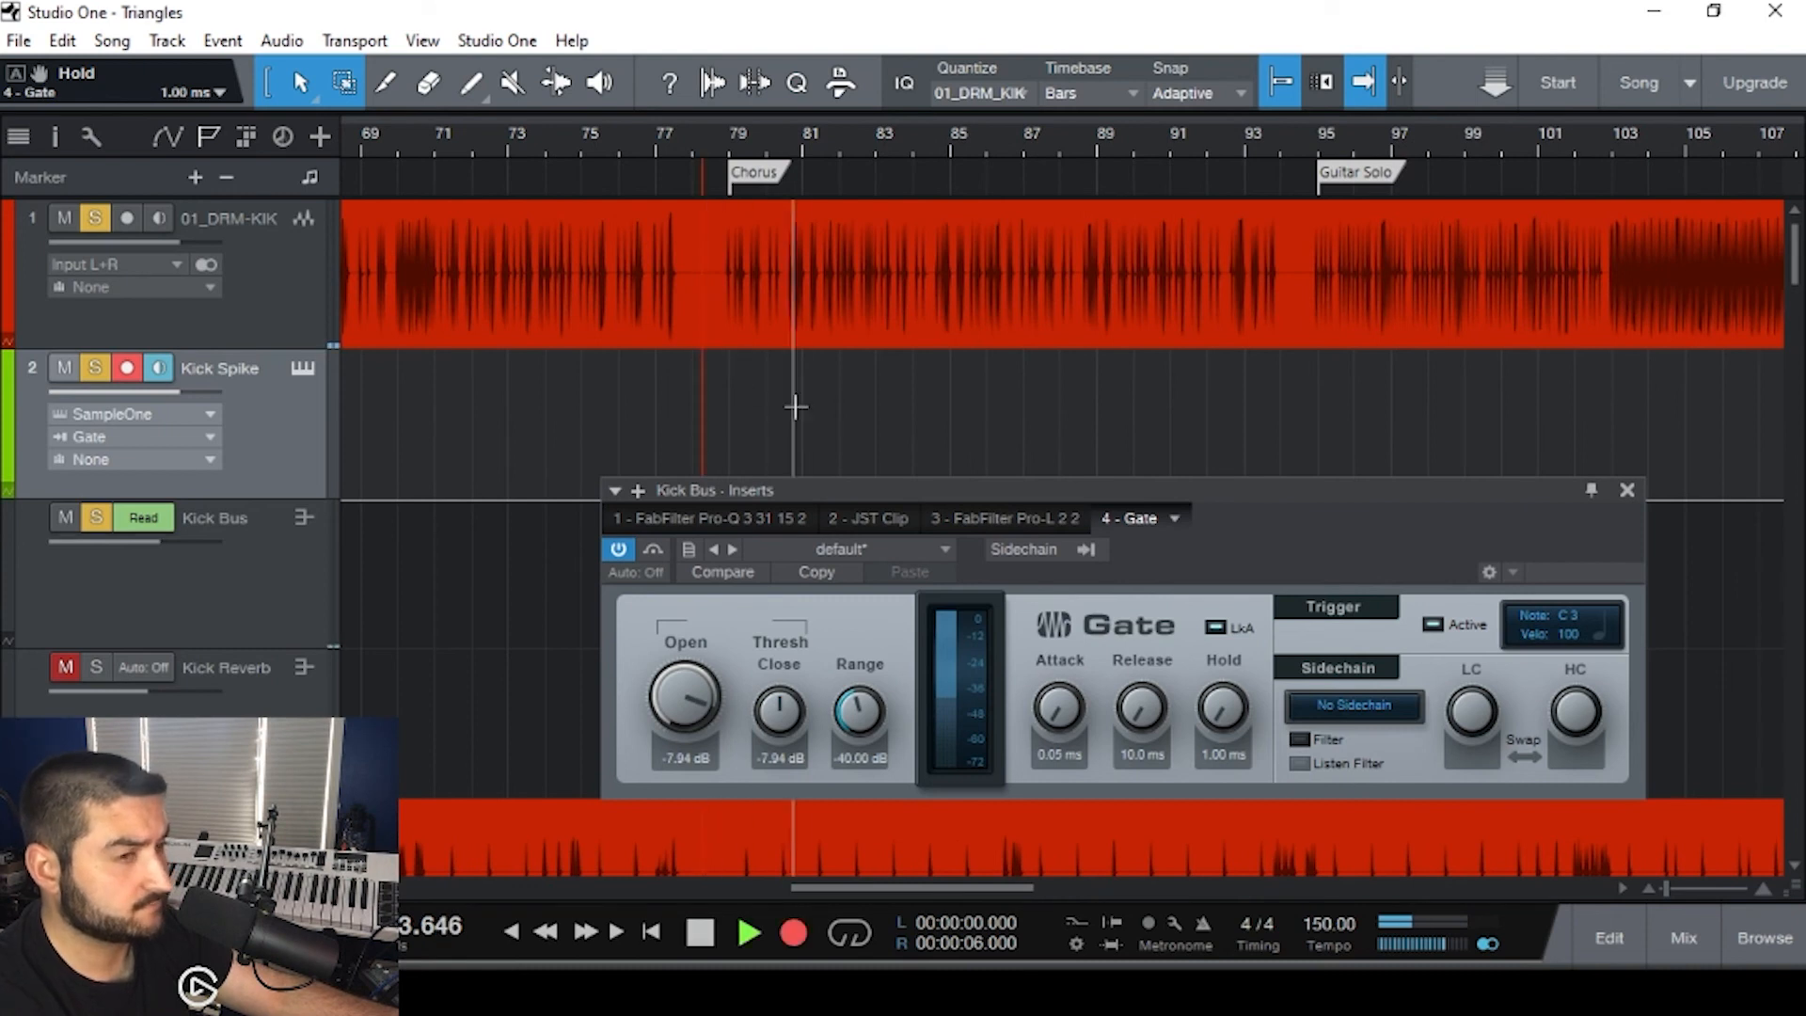
pyautogui.press('KP_Multiply')
pyautogui.scroll(4, 797, 420)
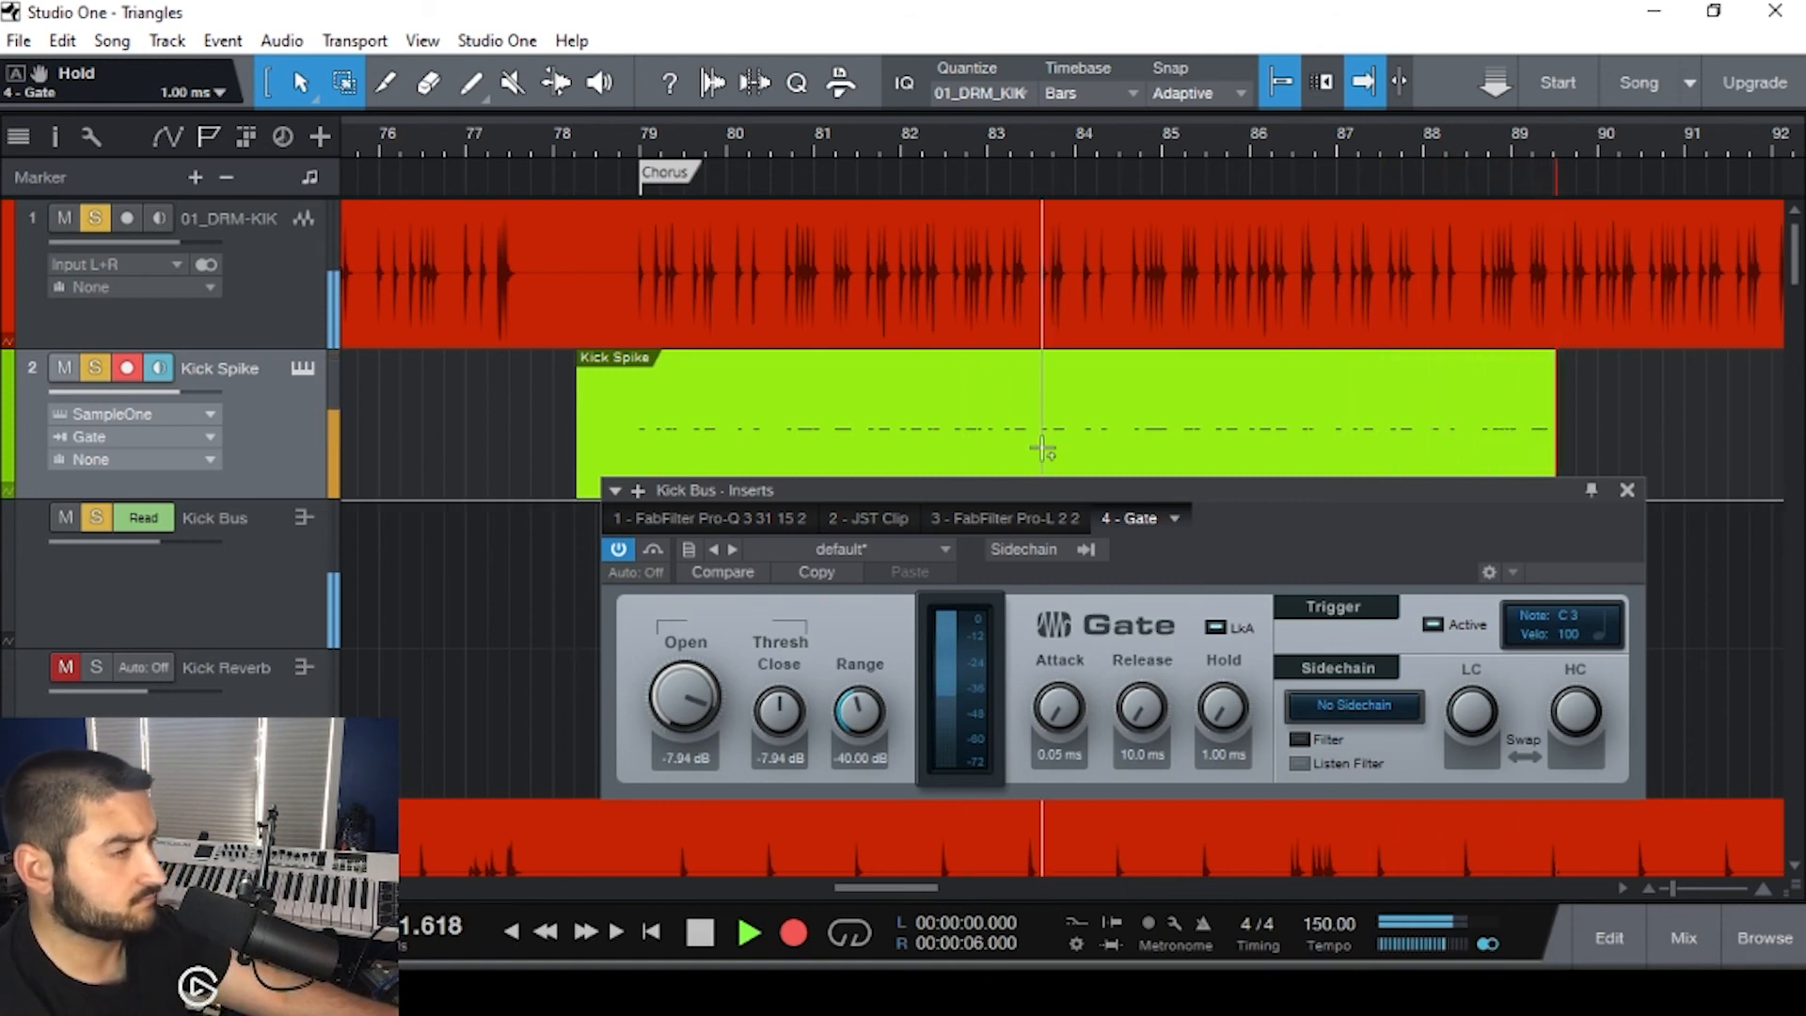
pyautogui.scroll(-2, 1042, 450)
pyautogui.hscroll(3, 1042, 450)
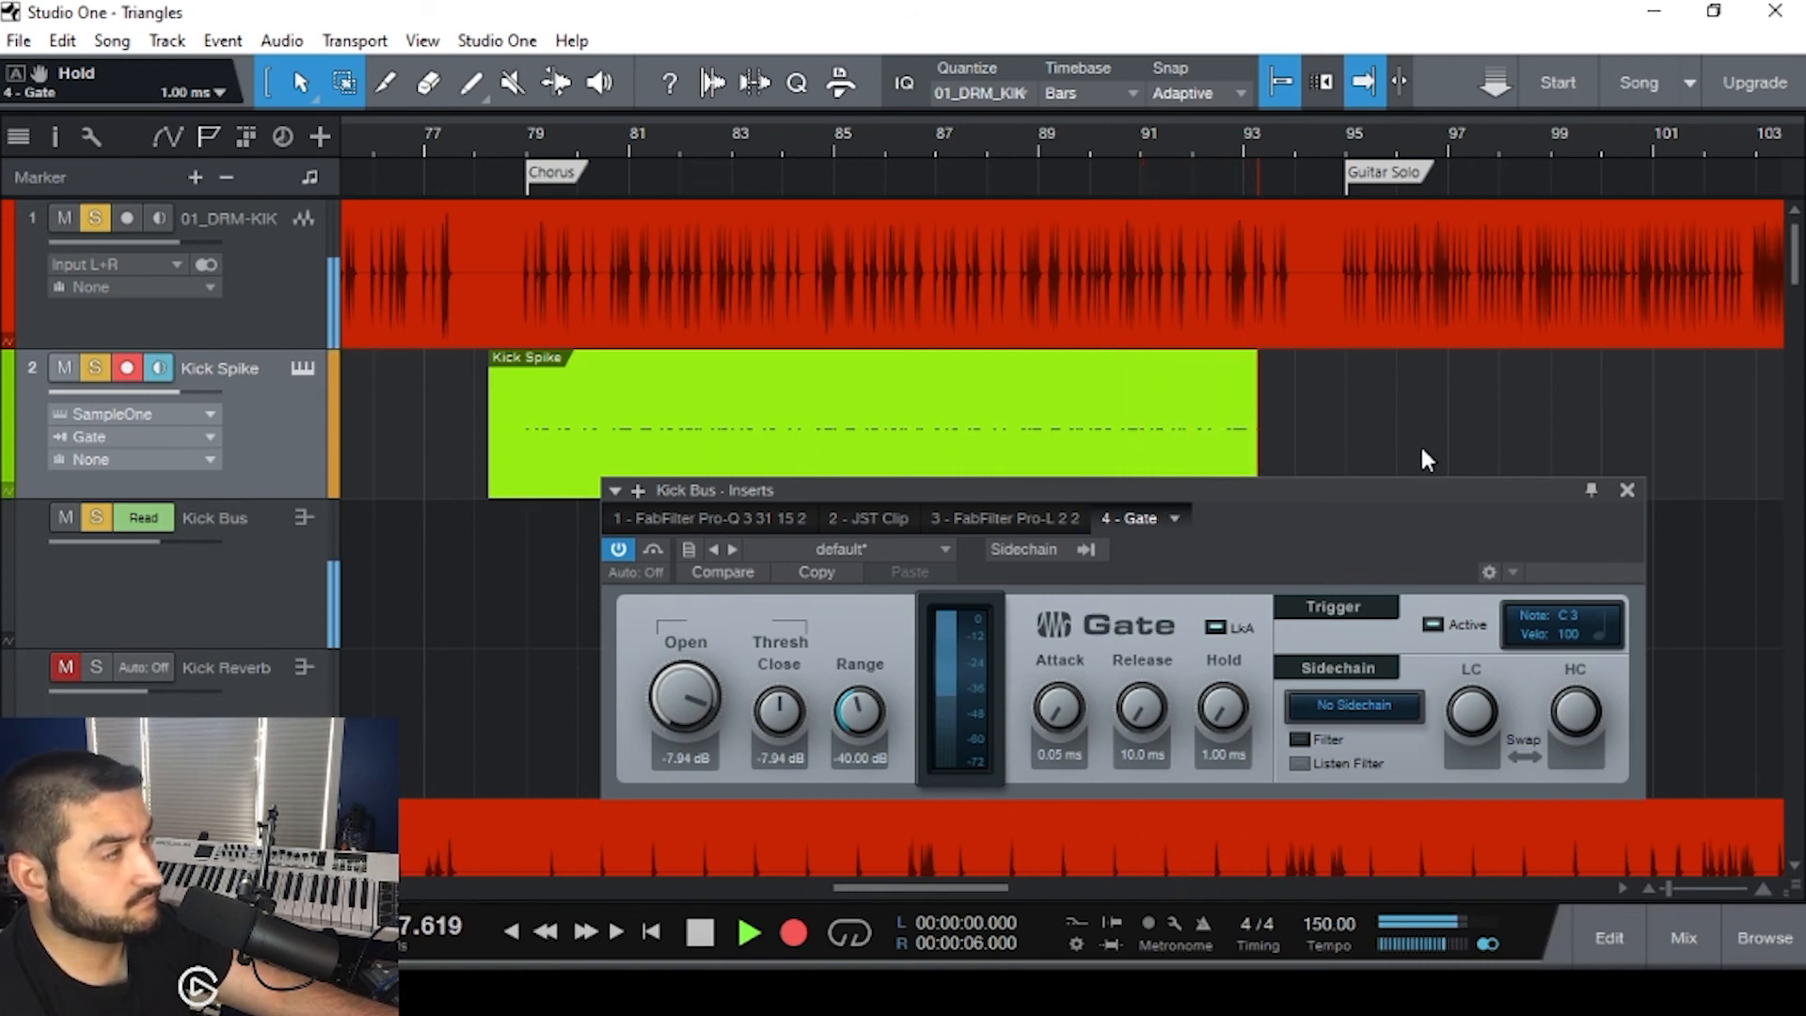
pyautogui.press('space')
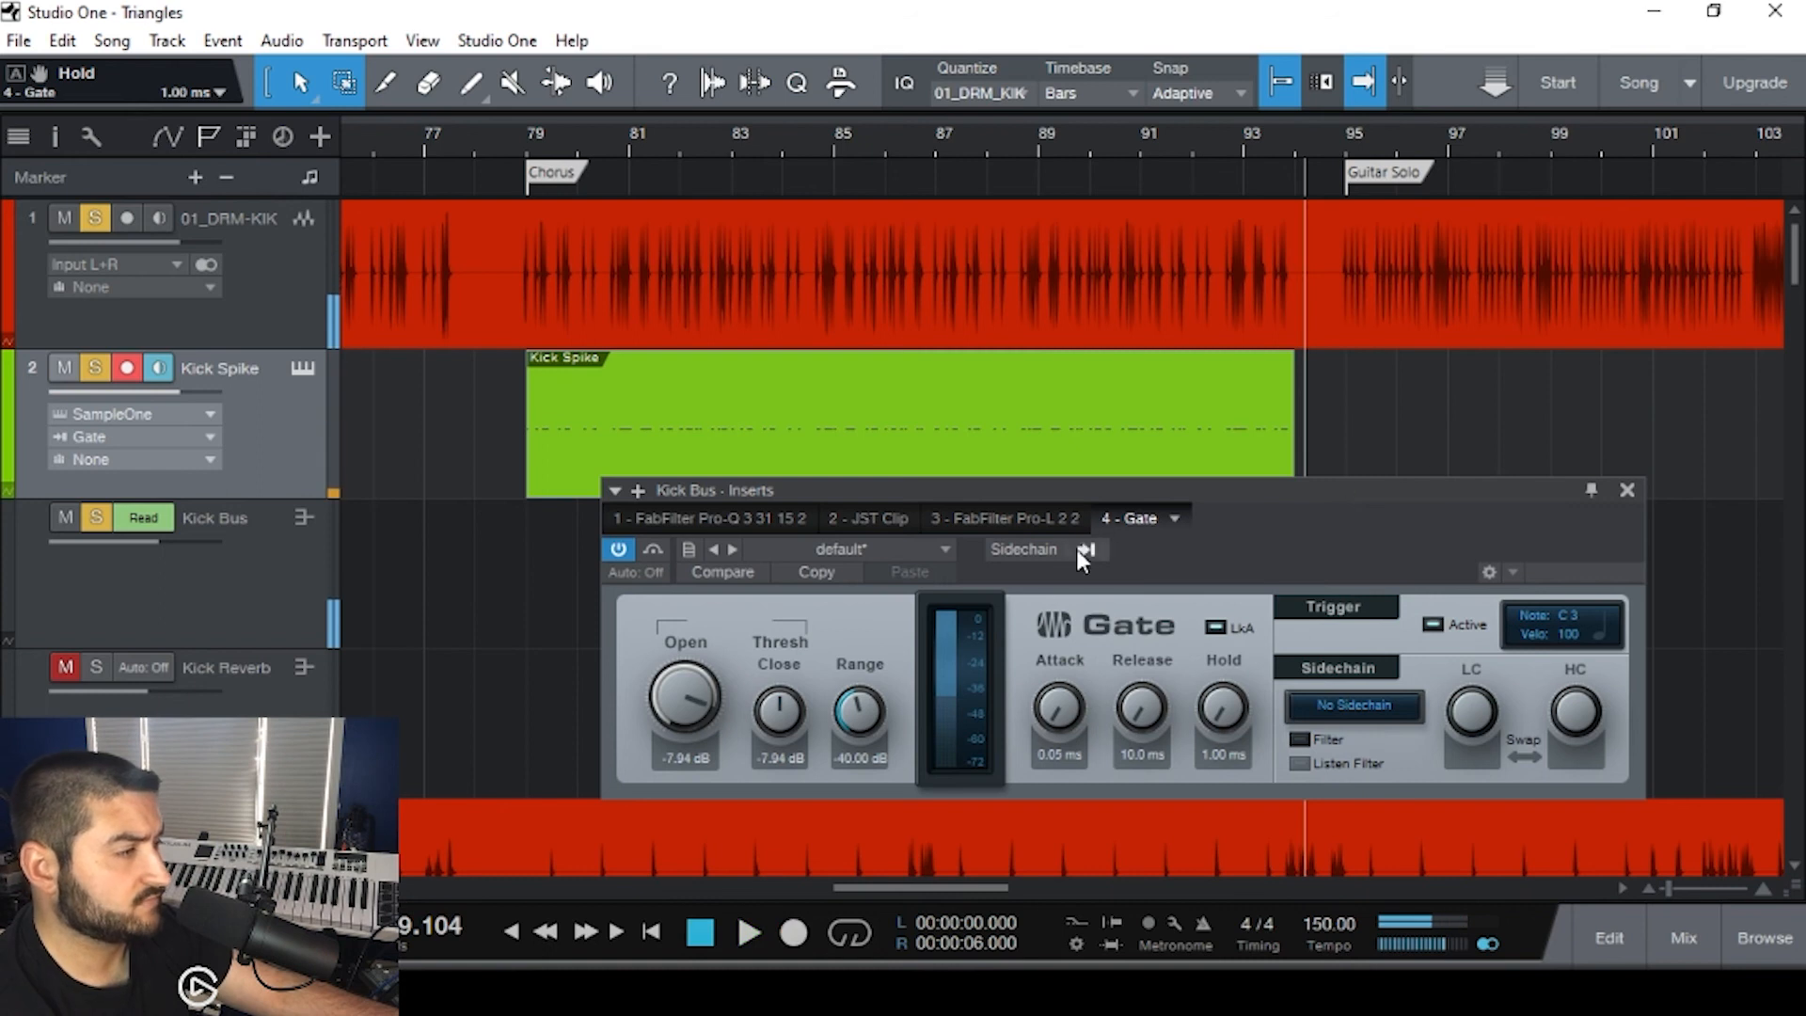
# - Turn on the Gate's external sidechain with Duck, play the Chorus from just before bar 79 and return to its start
pyautogui.keyDown('ctrl'); pyautogui.keyDown('alt'); pyautogui.click(514, 440); pyautogui.keyUp('alt'); pyautogui.keyUp('ctrl')
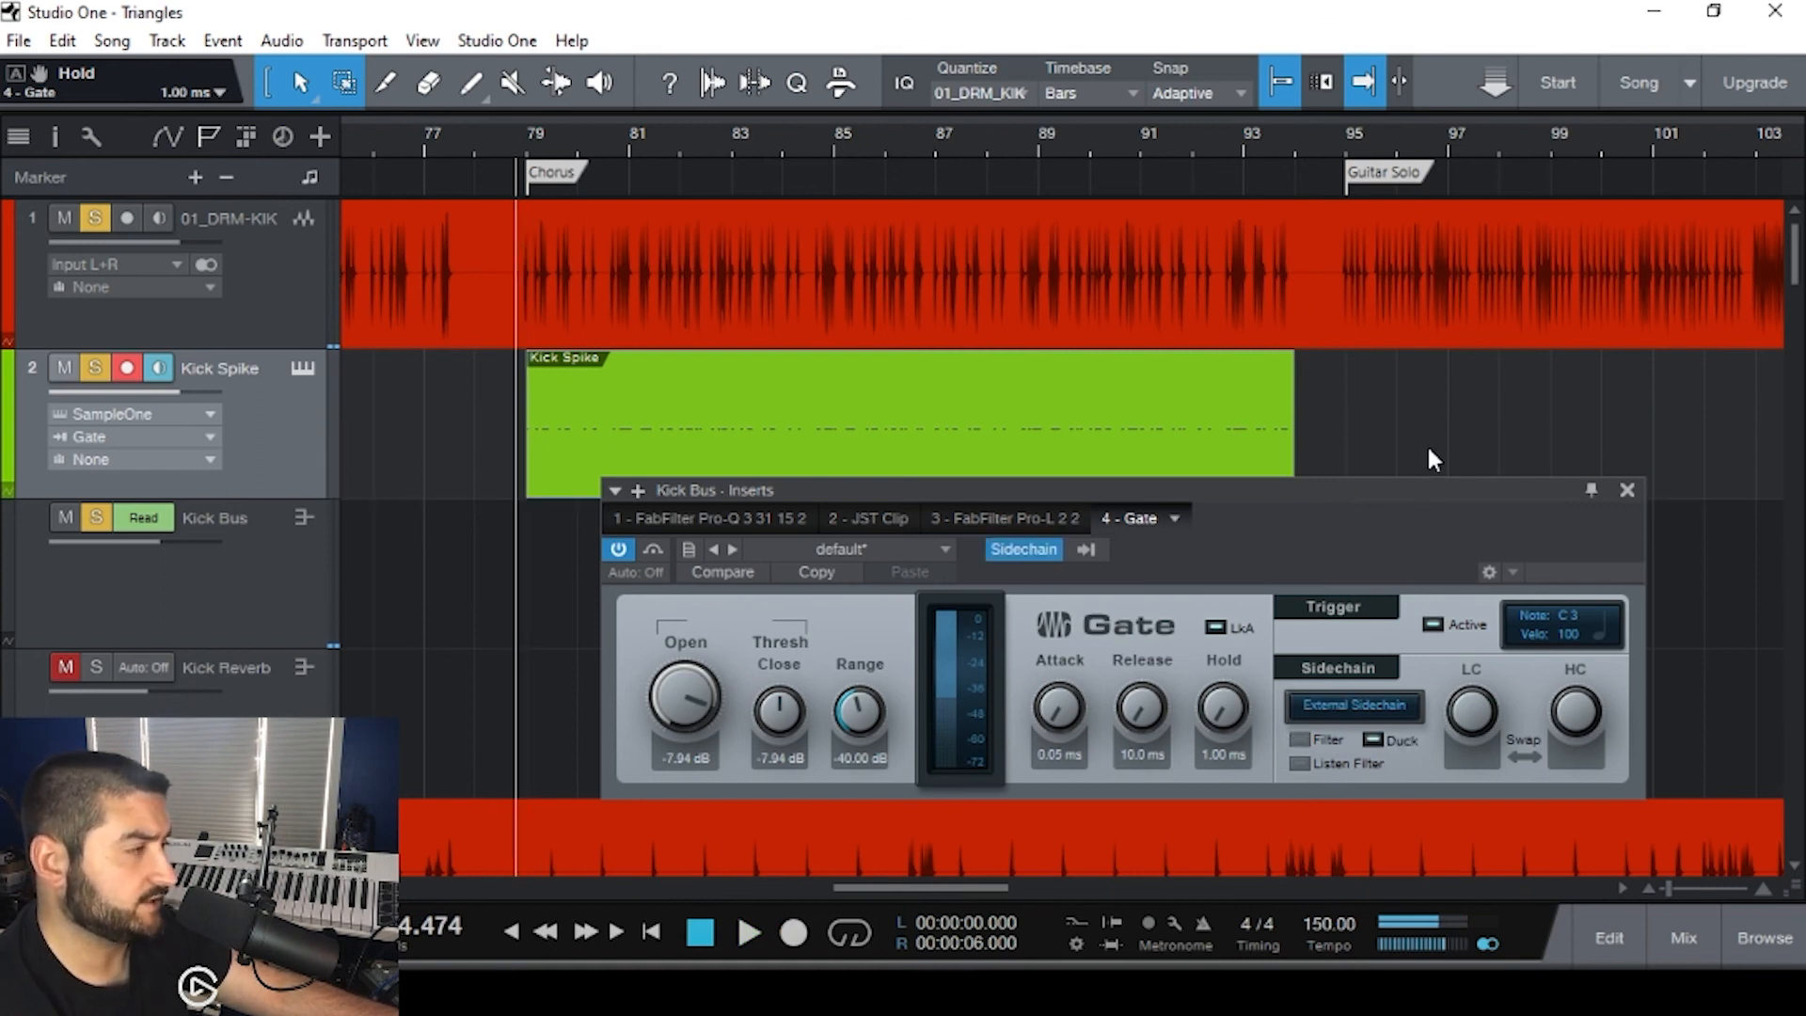
pyautogui.press('space')
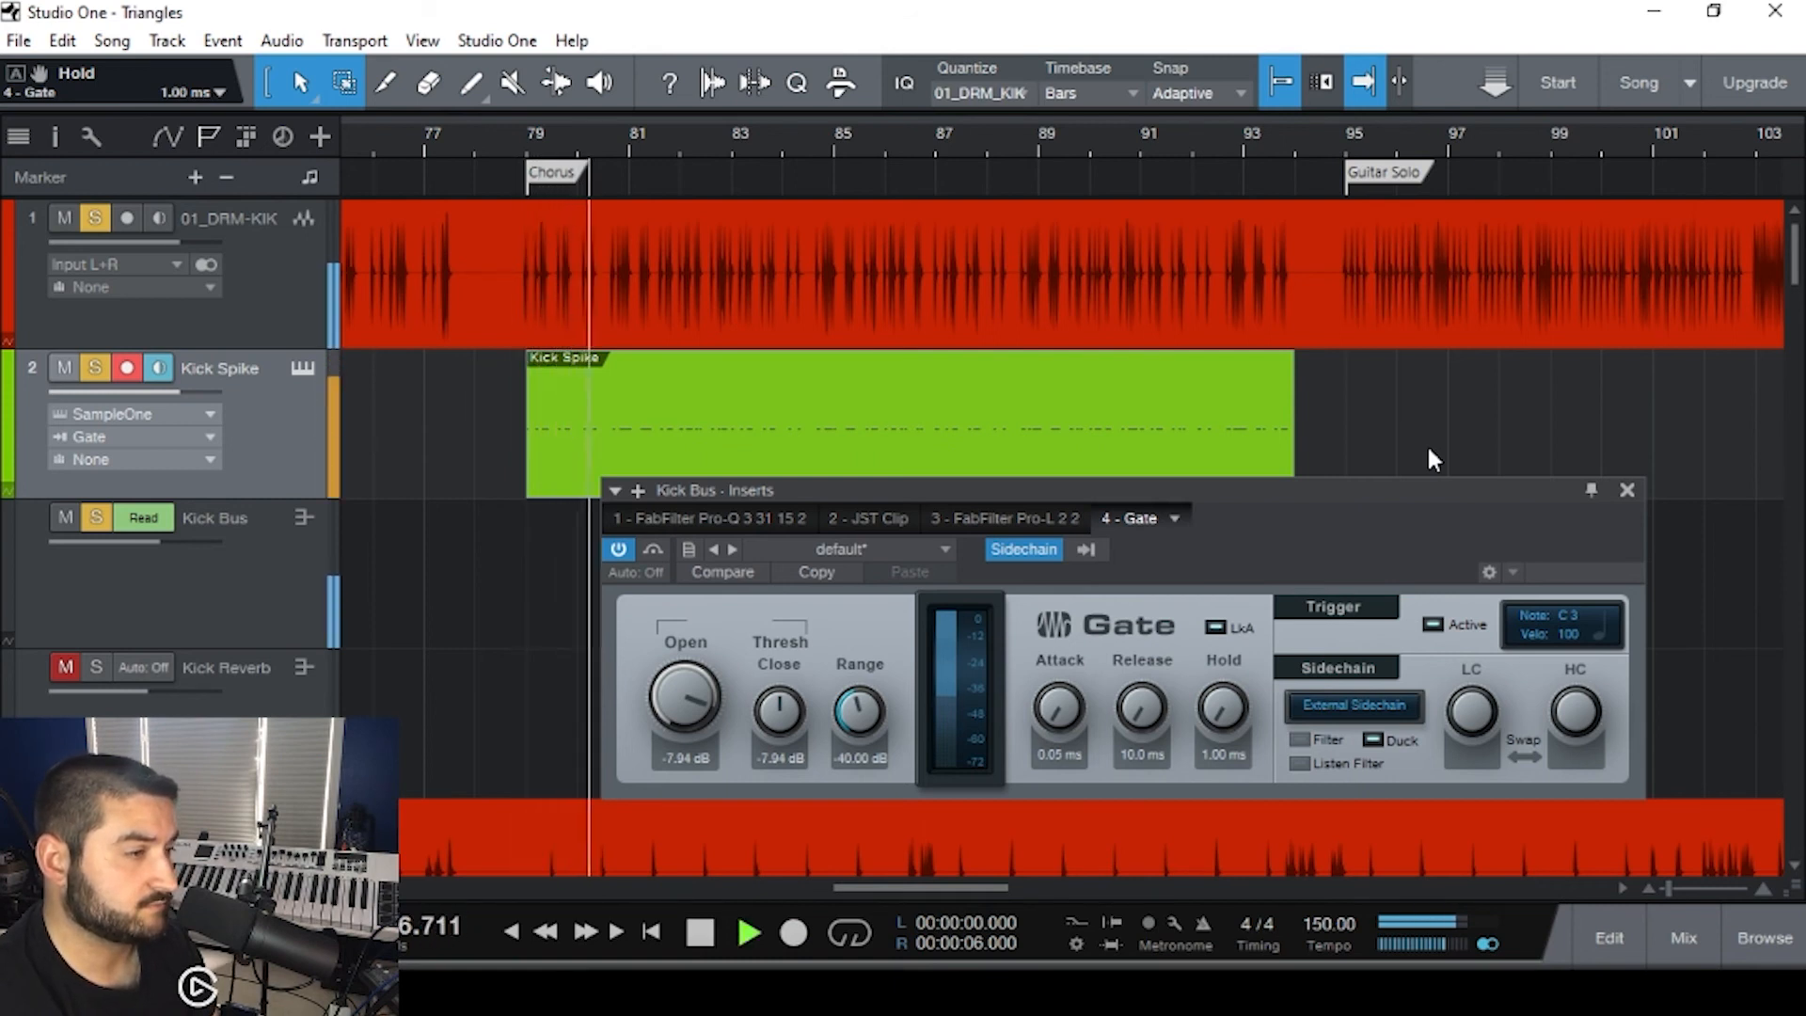
pyautogui.press('space')
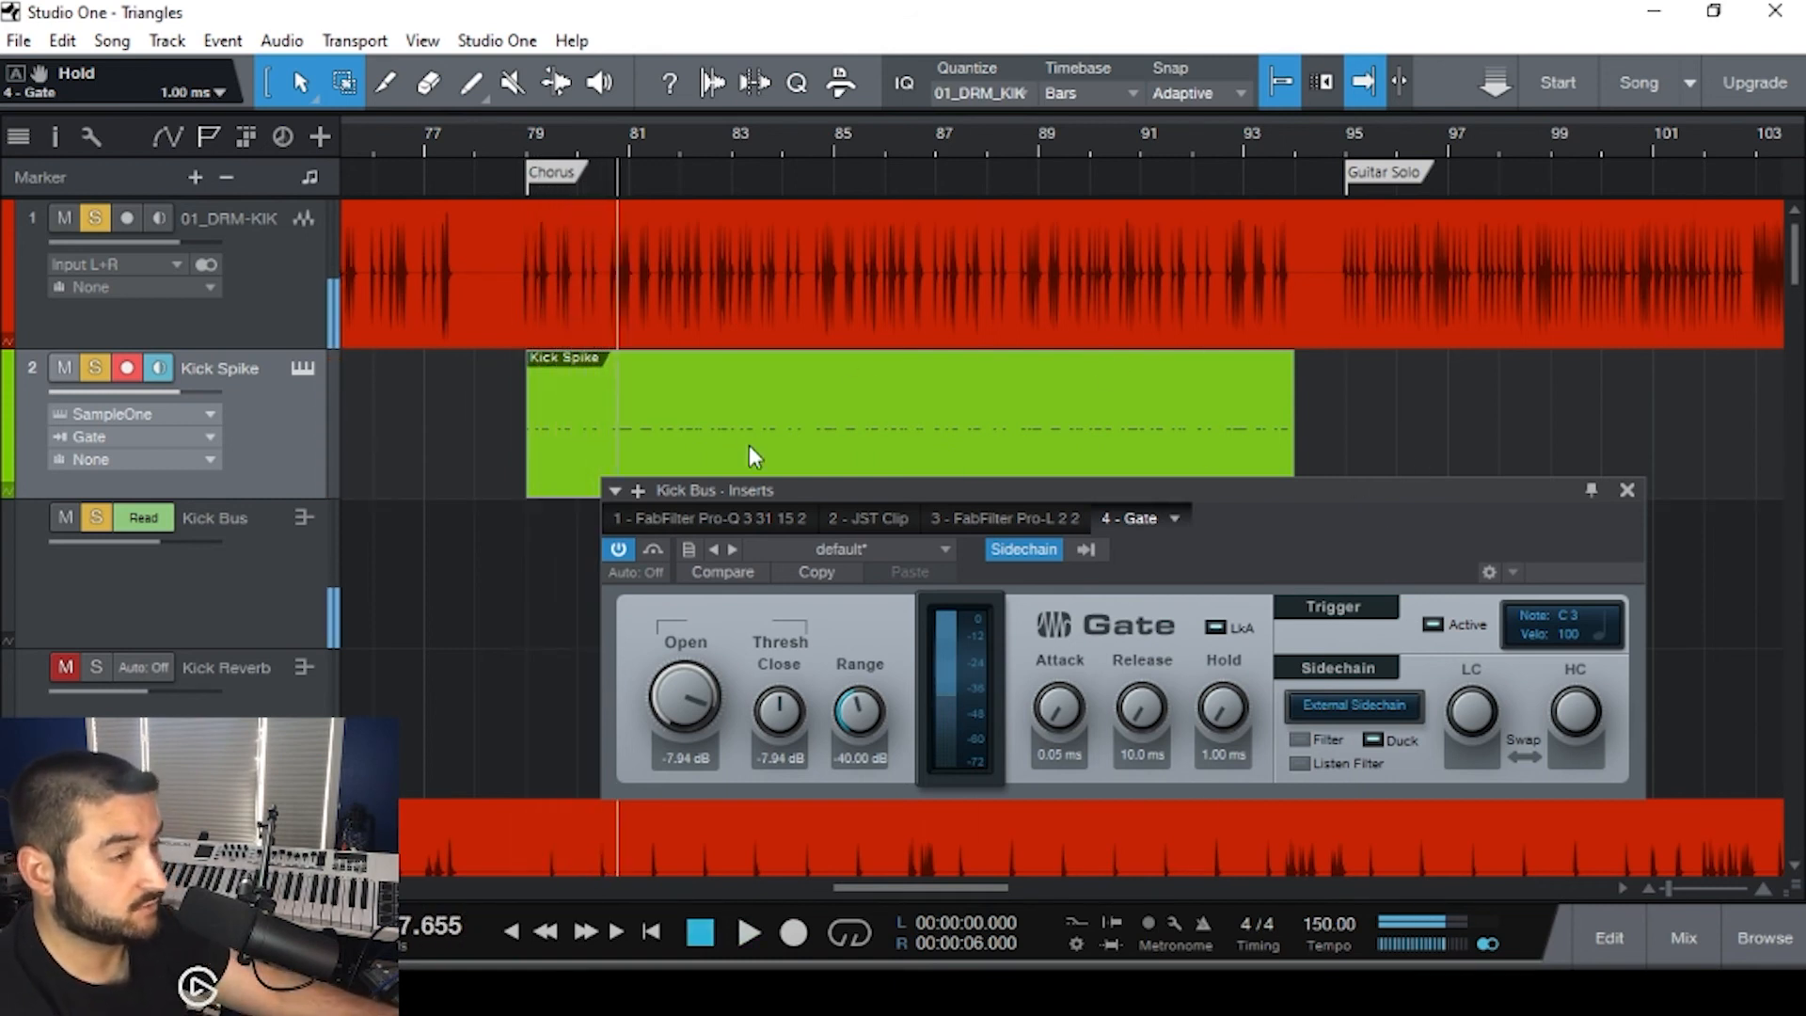
pyautogui.click(522, 434)
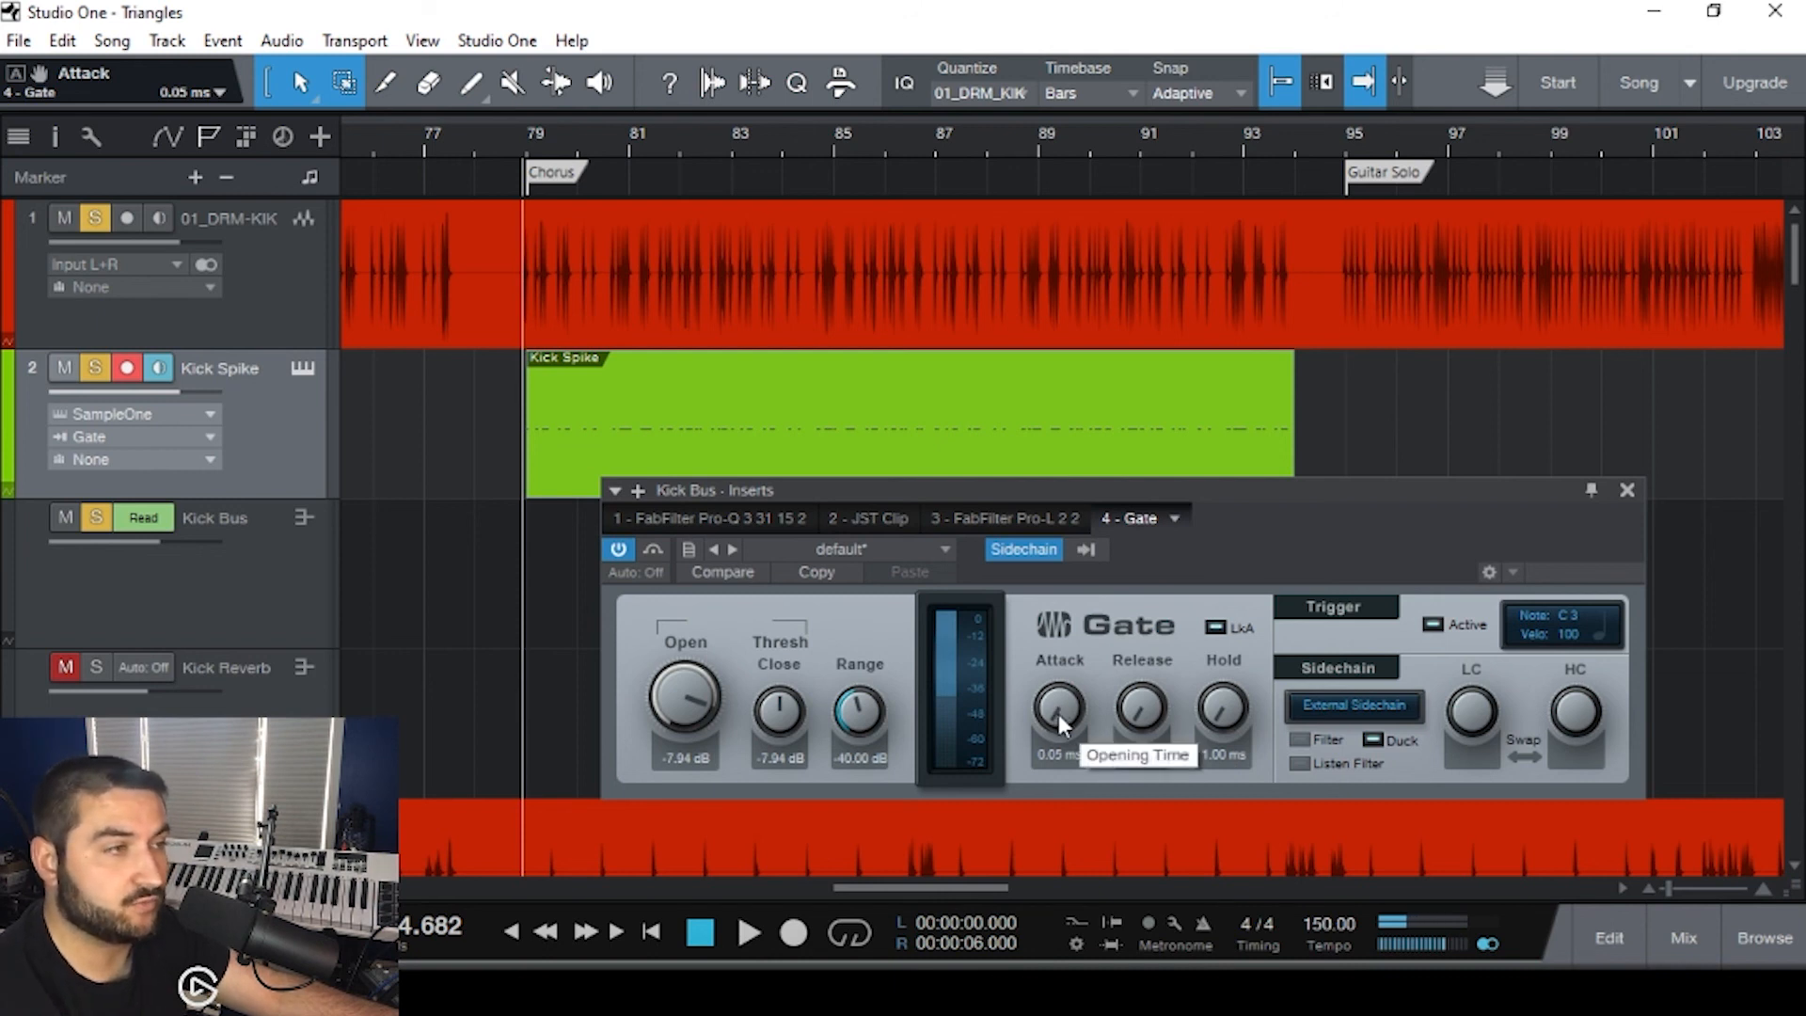
# - Set the Gate to Attack 5.00 ms, Release 80.0 ms and Hold 50.0 ms, and play the Chorus from bar 79 to just past bar 94
pyautogui.scroll(5, 833, 442)
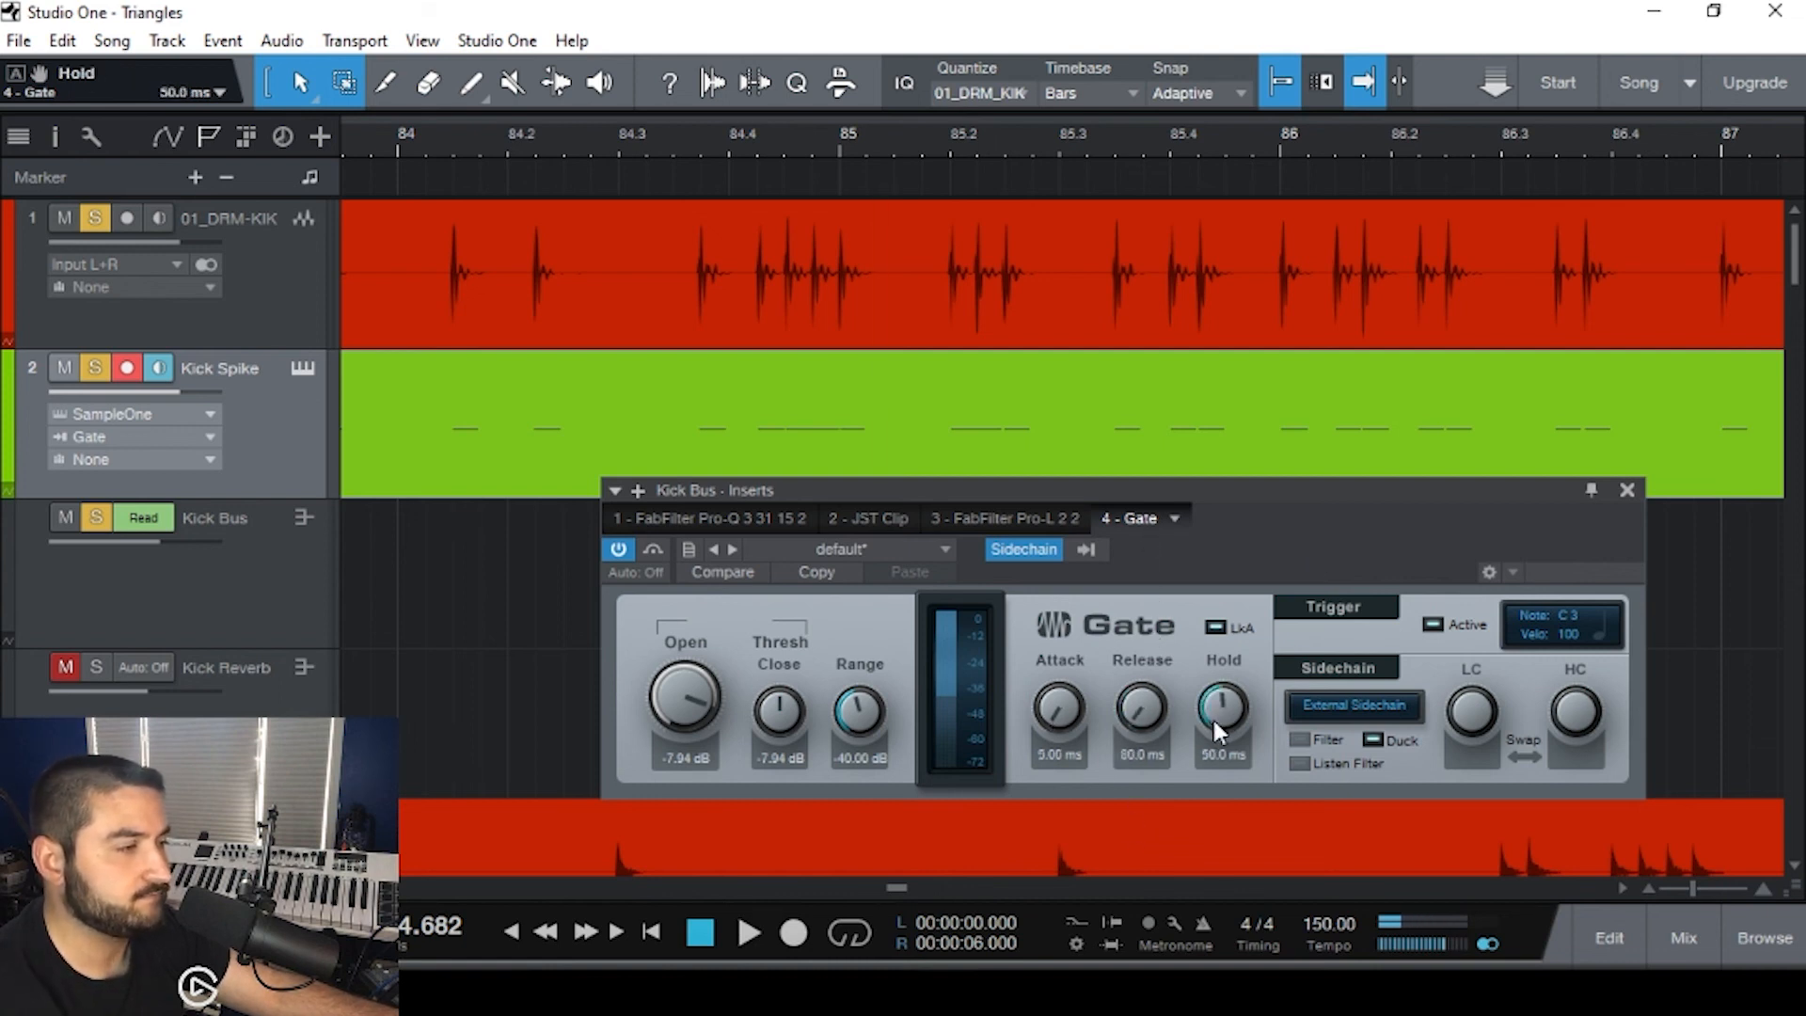
pyautogui.scroll(-8, 1208, 429)
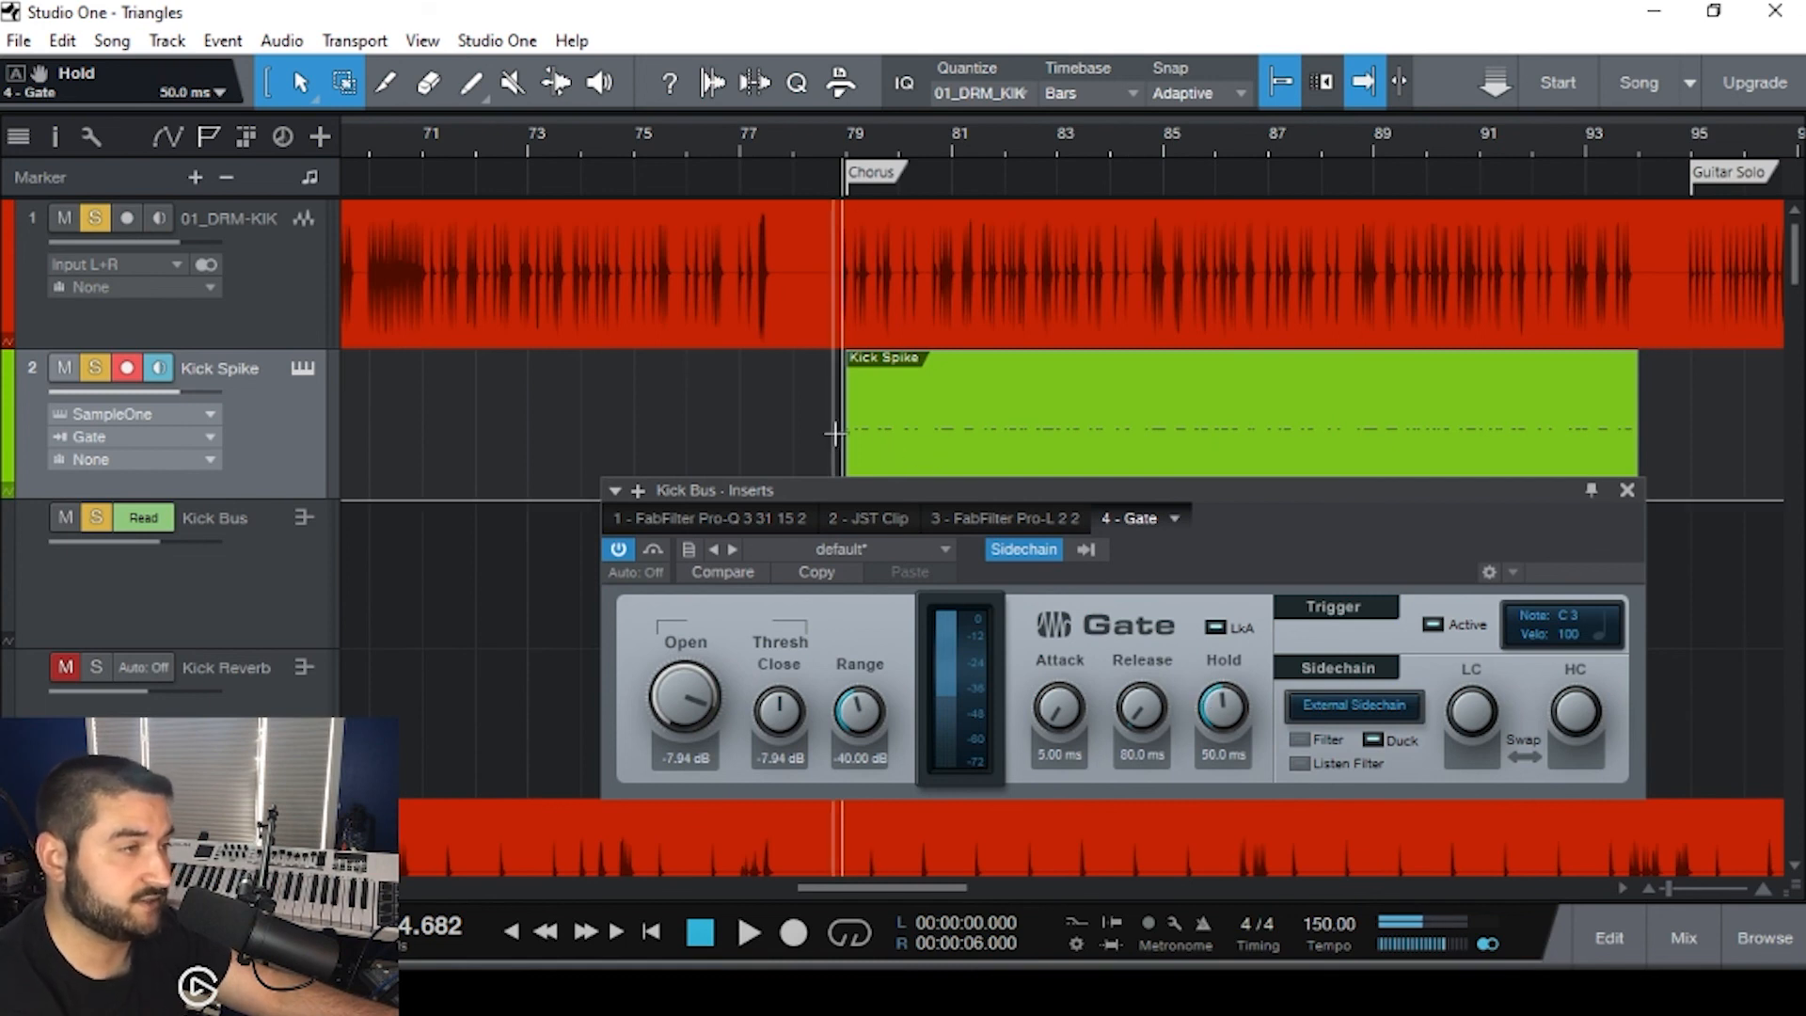
pyautogui.scroll(8, 921, 428)
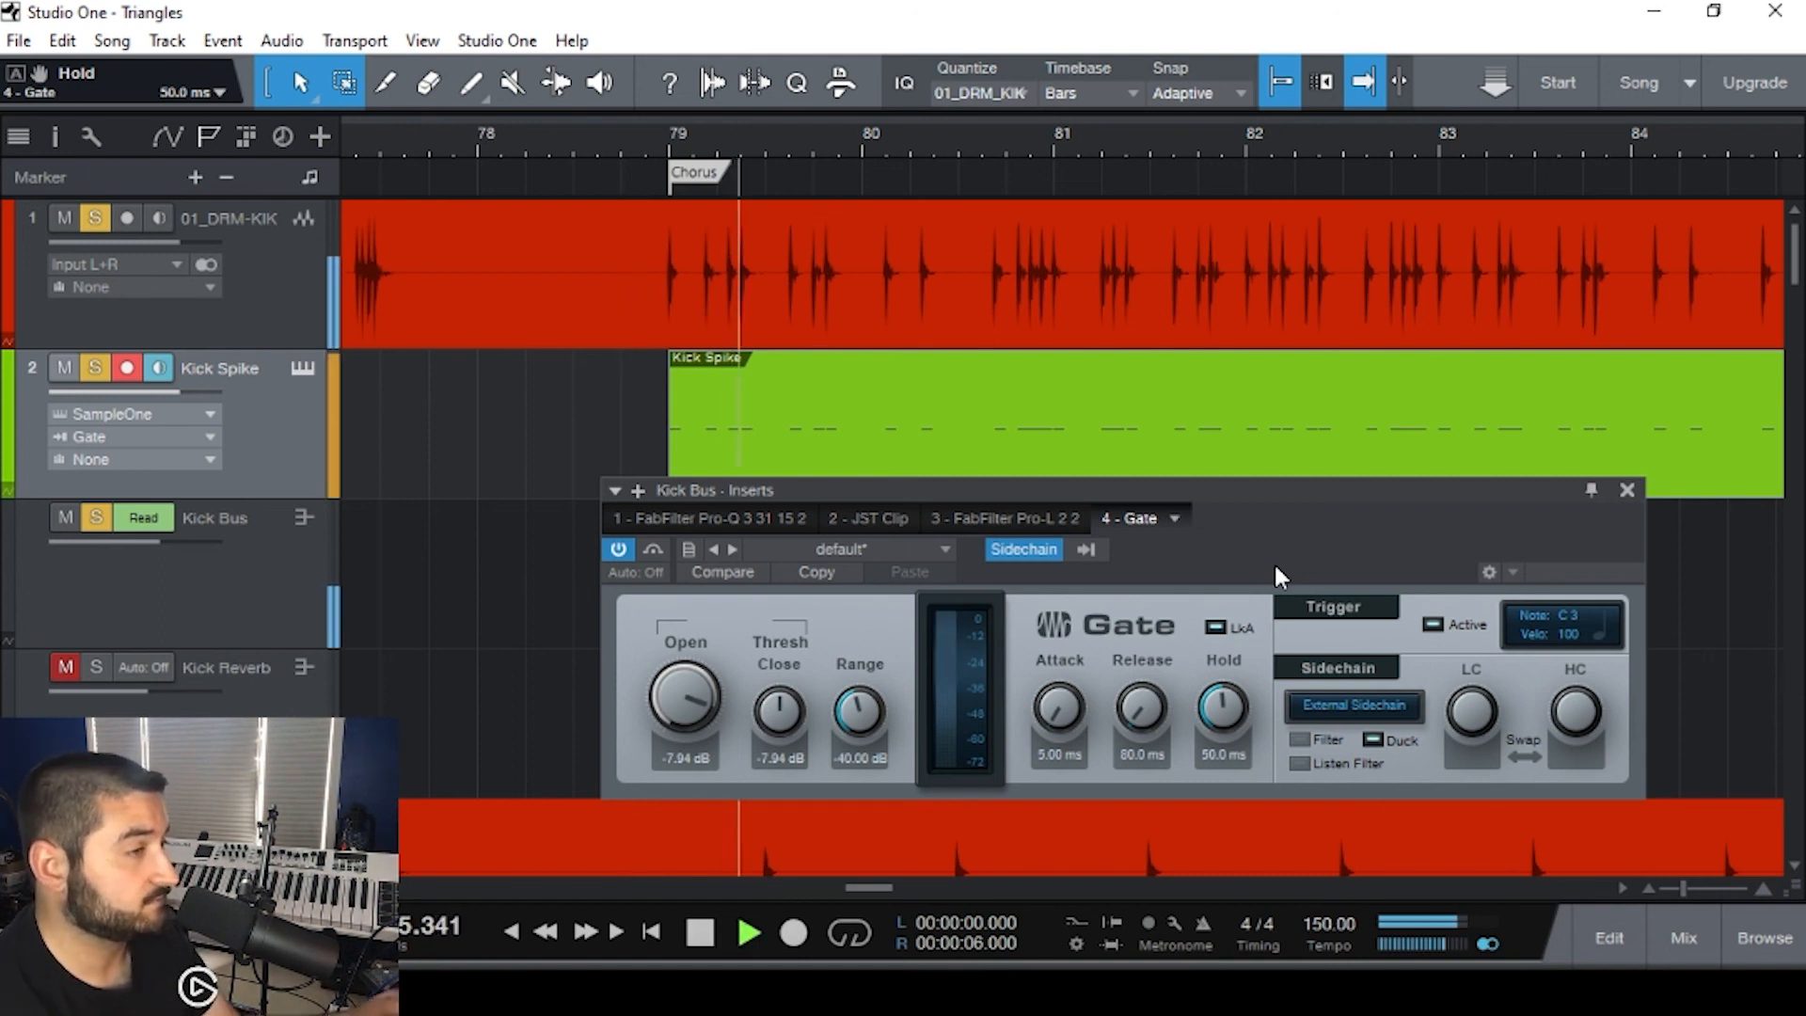
pyautogui.scroll(-3, 1300, 431)
pyautogui.hscroll(3, 1300, 438)
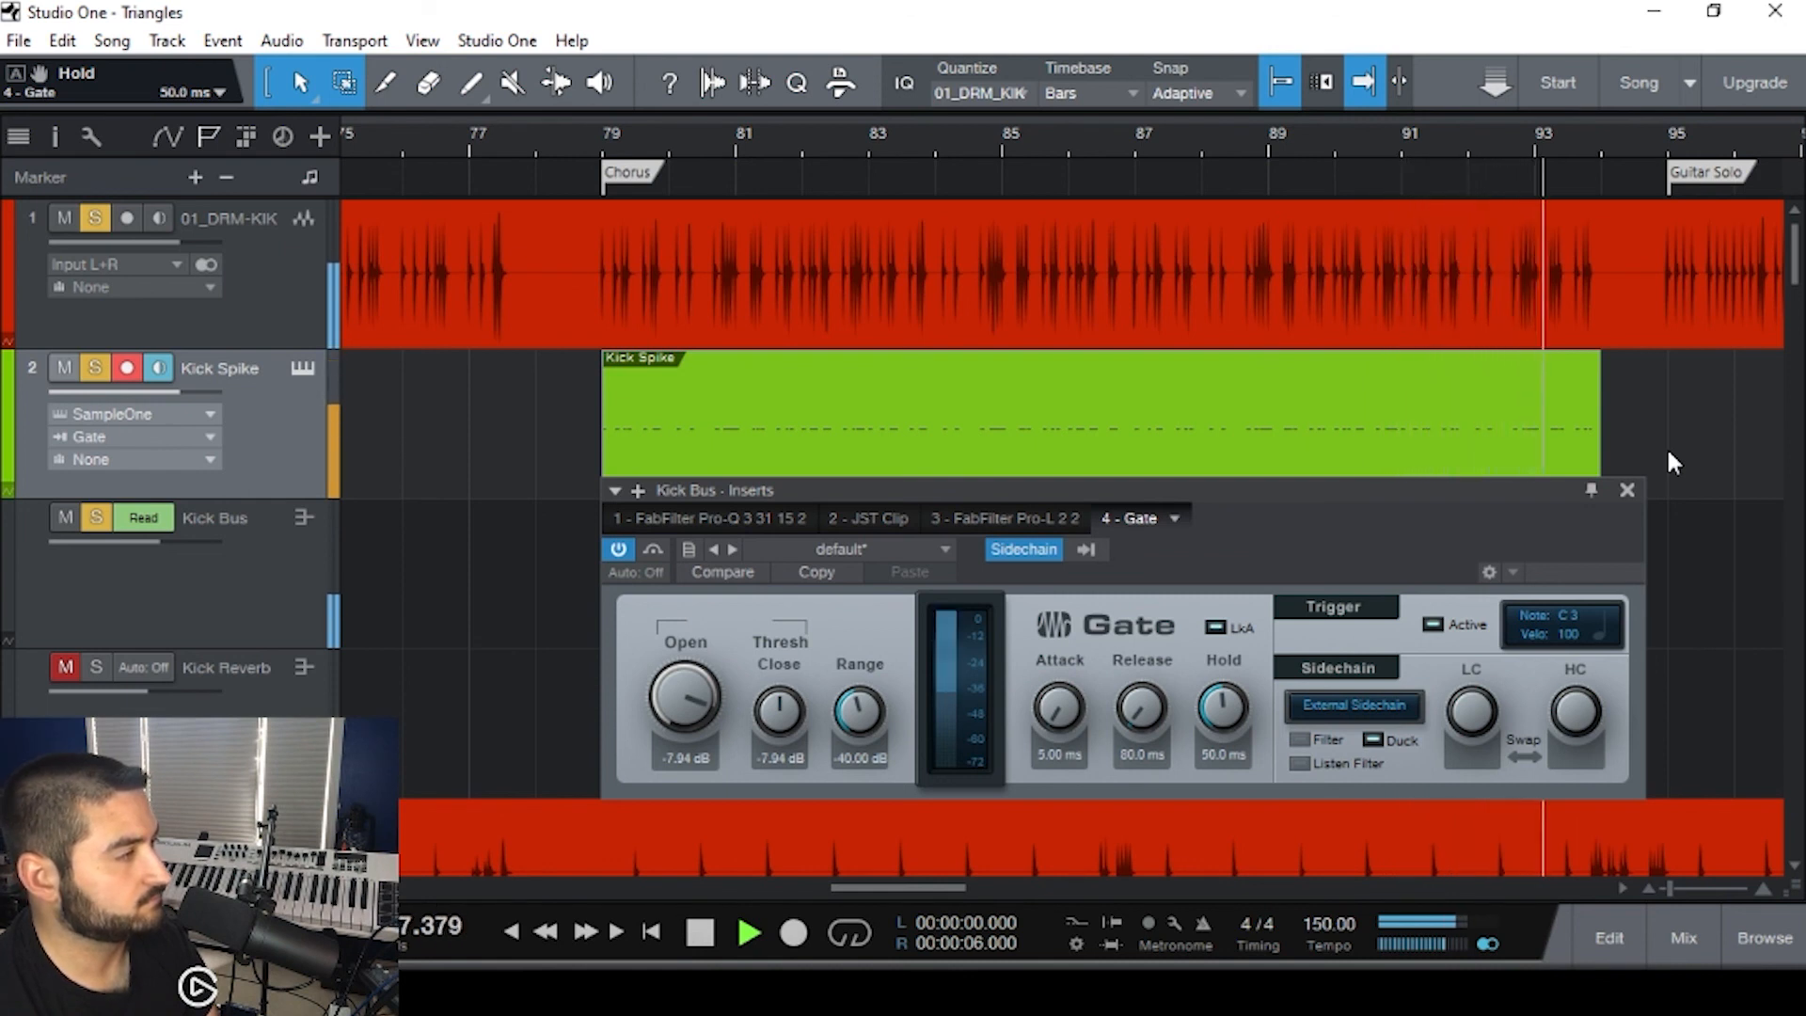
pyautogui.press('space')
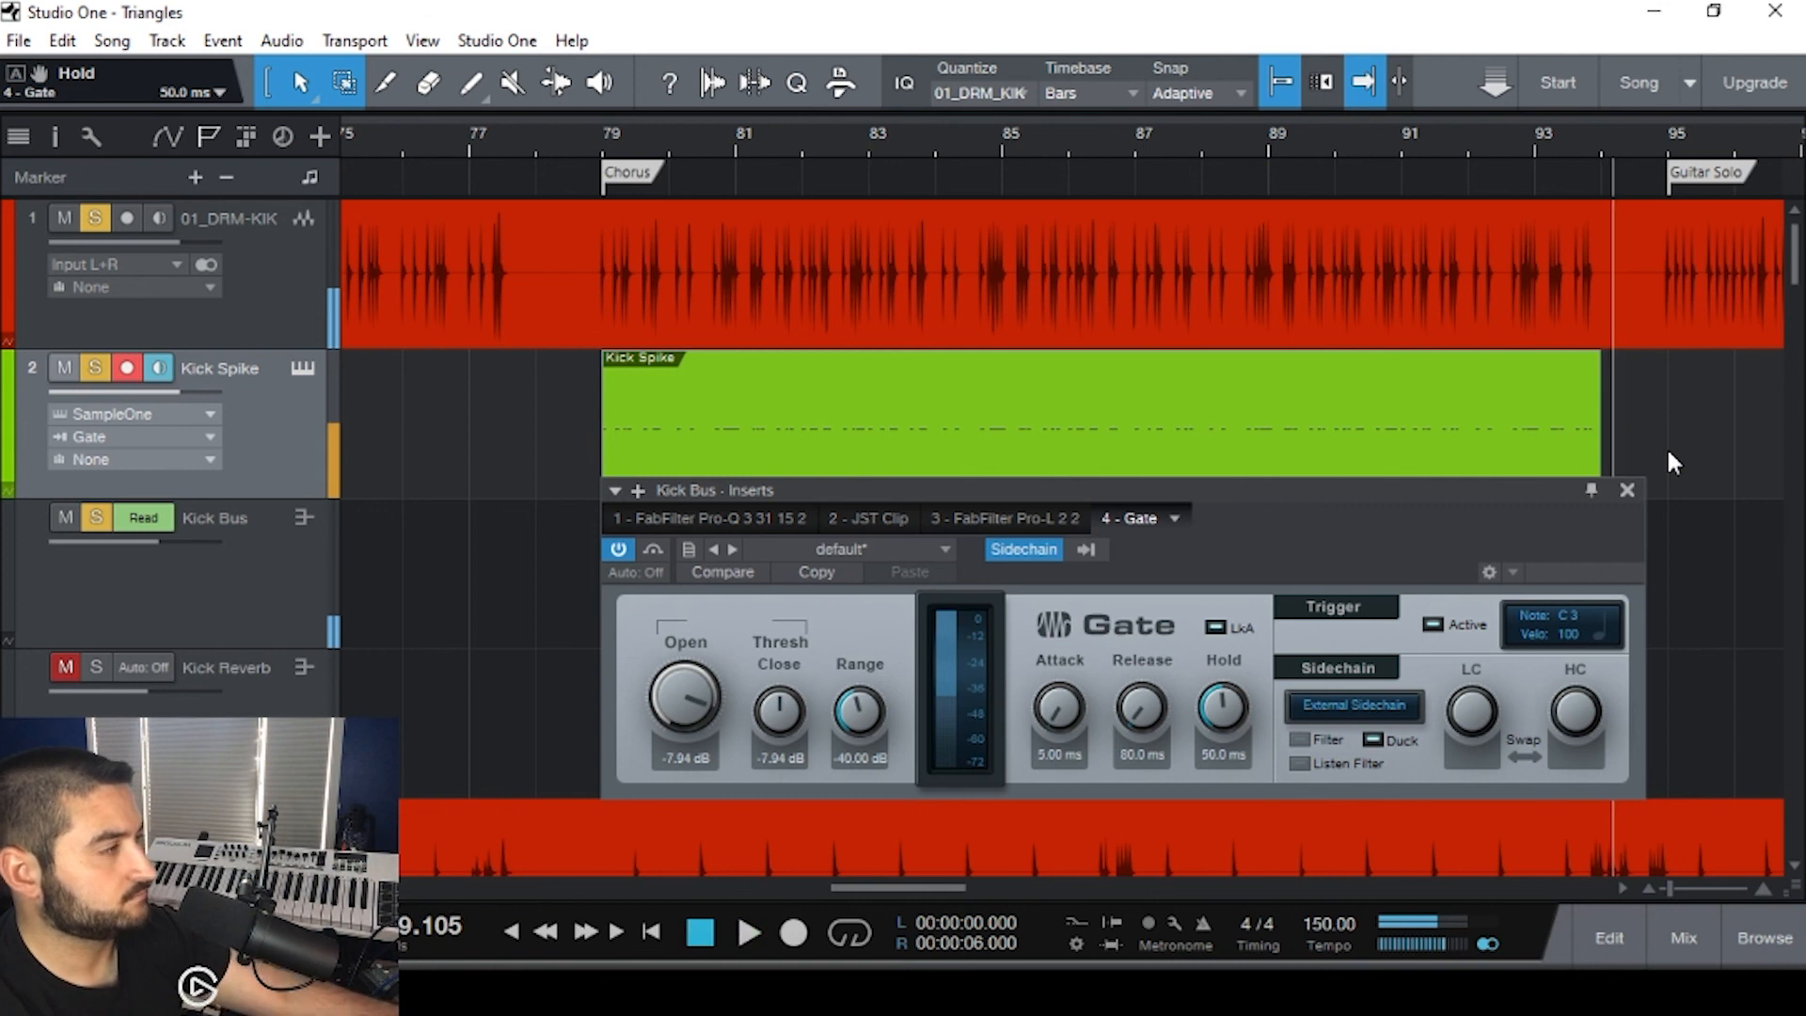
# - Turn off the Gate's Duck option, close its window and remove the Gate from the Kick Bus inserts
pyautogui.press('w')
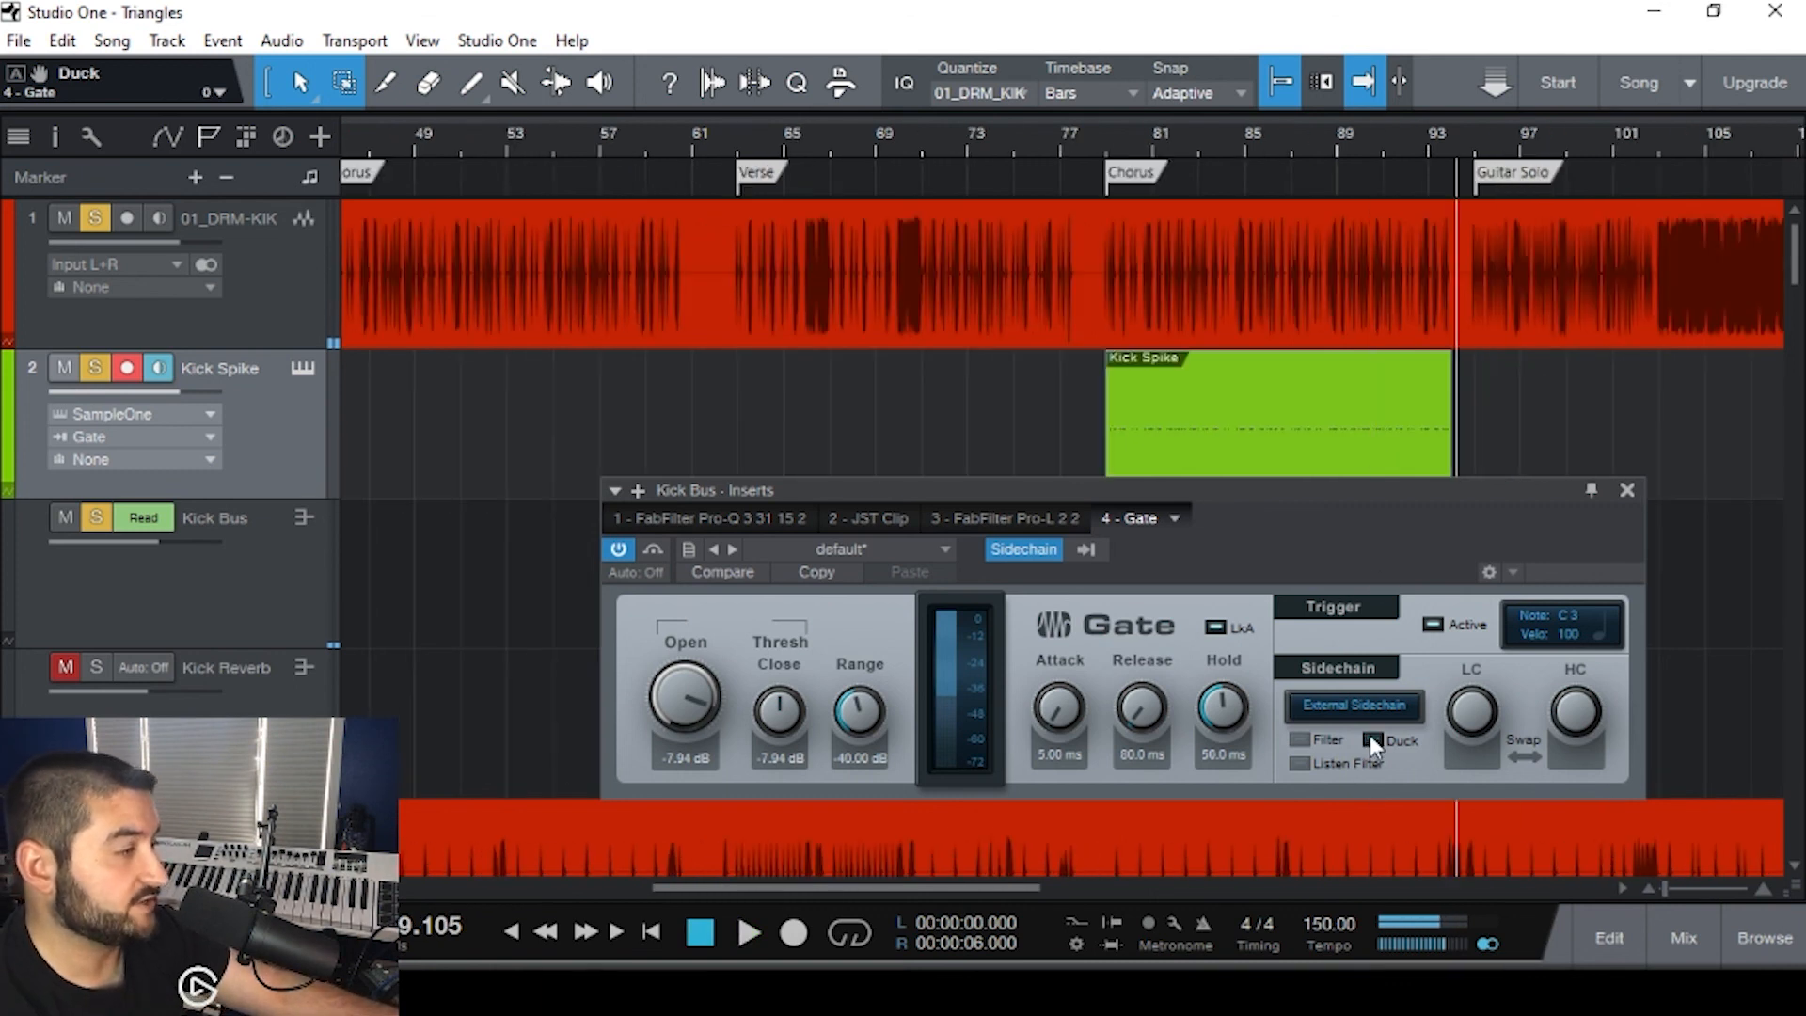
pyautogui.hscroll(4, 1386, 371)
pyautogui.hscroll(1, 1349, 384)
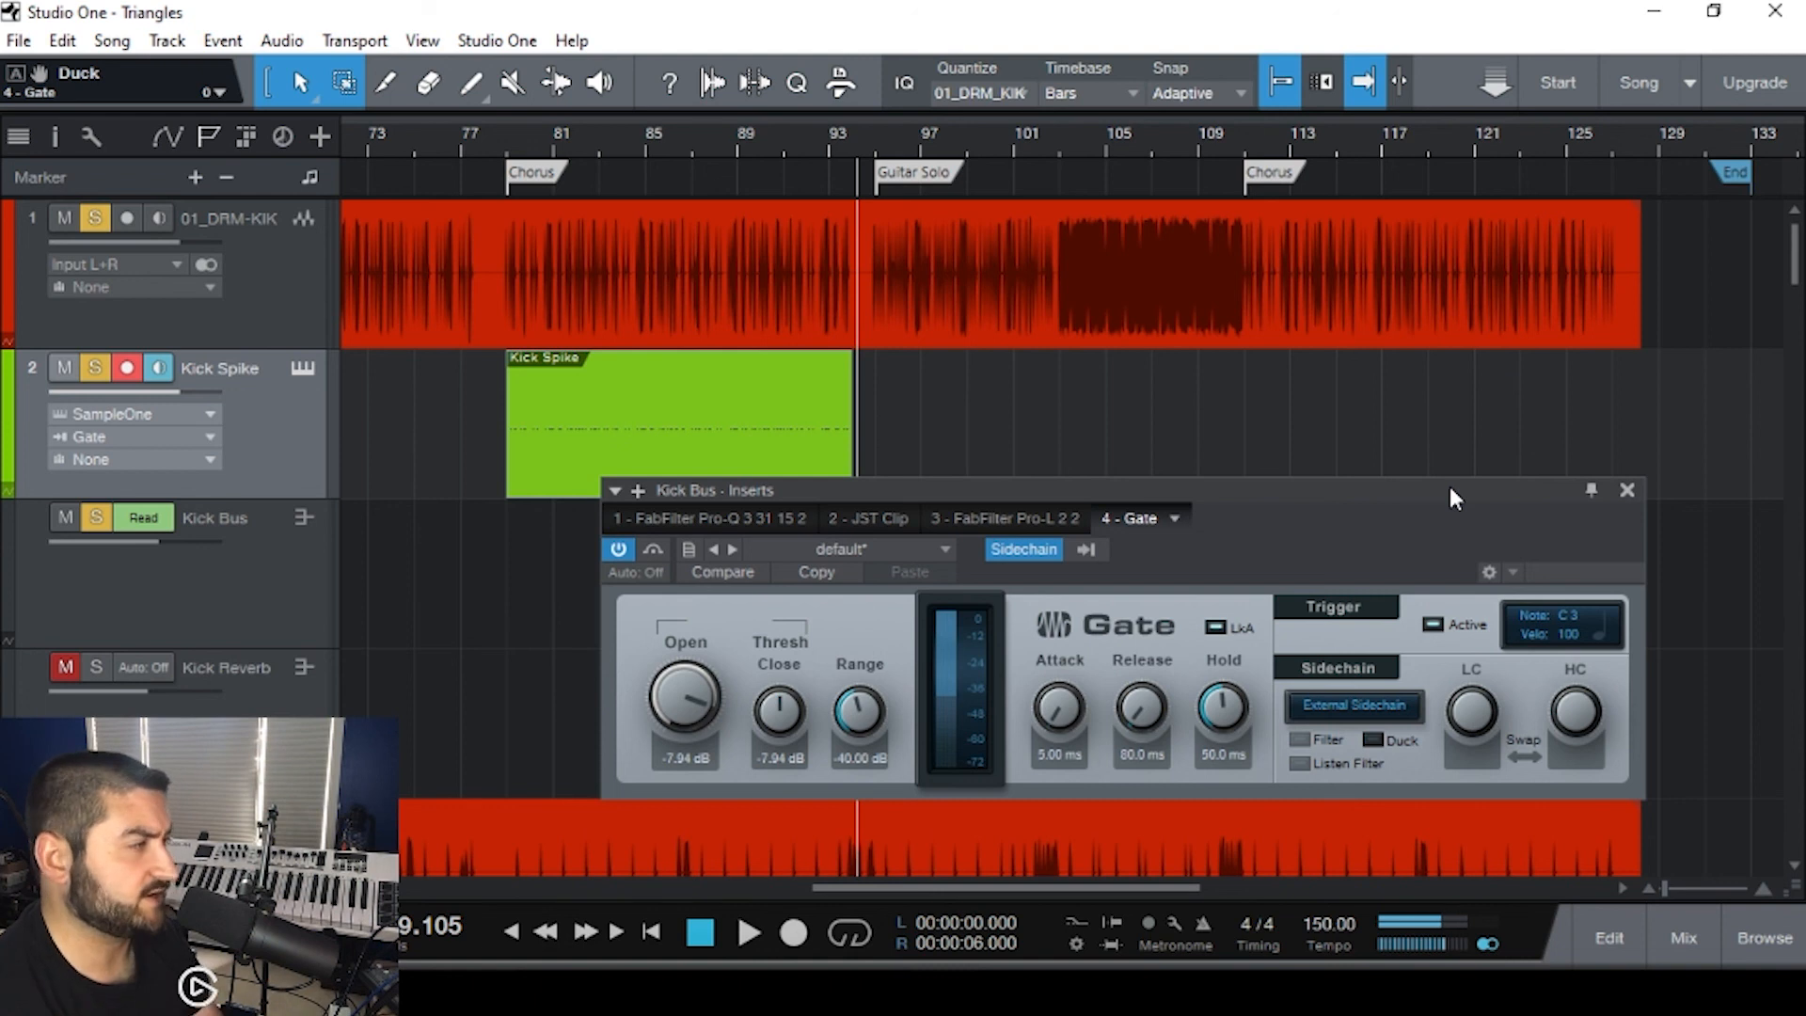
pyautogui.click(1620, 488)
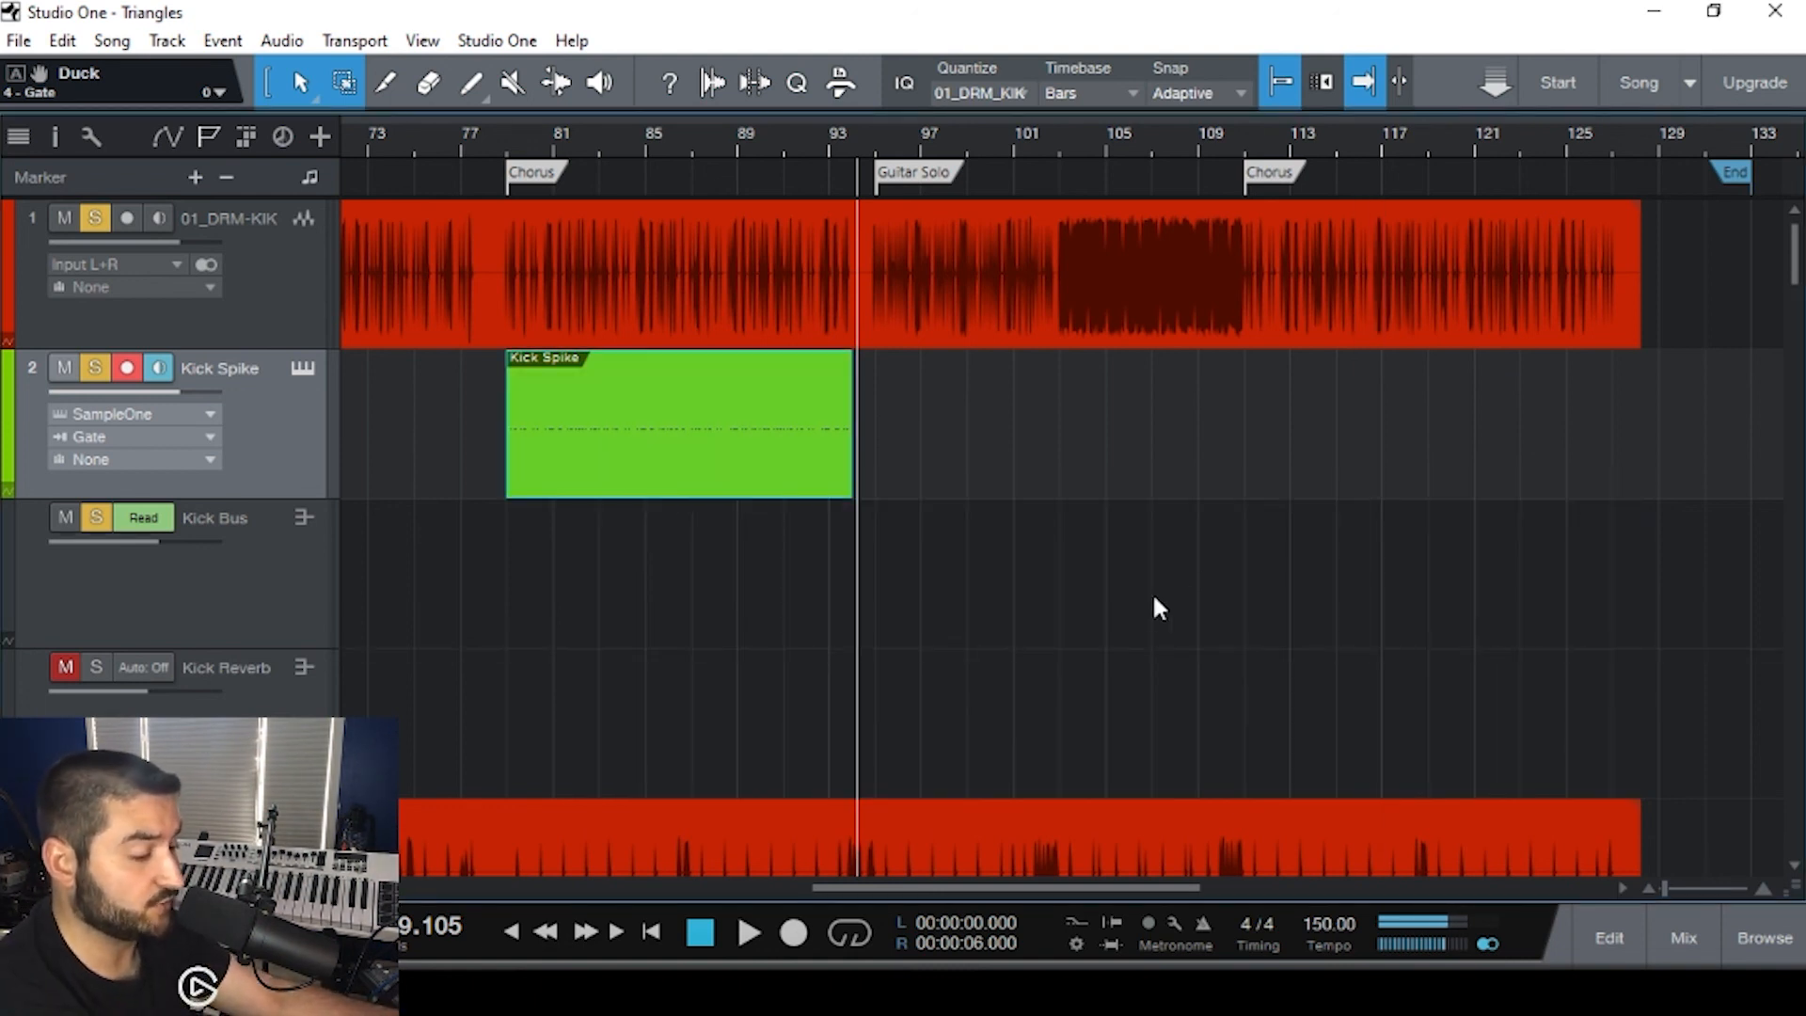
pyautogui.press('F3')
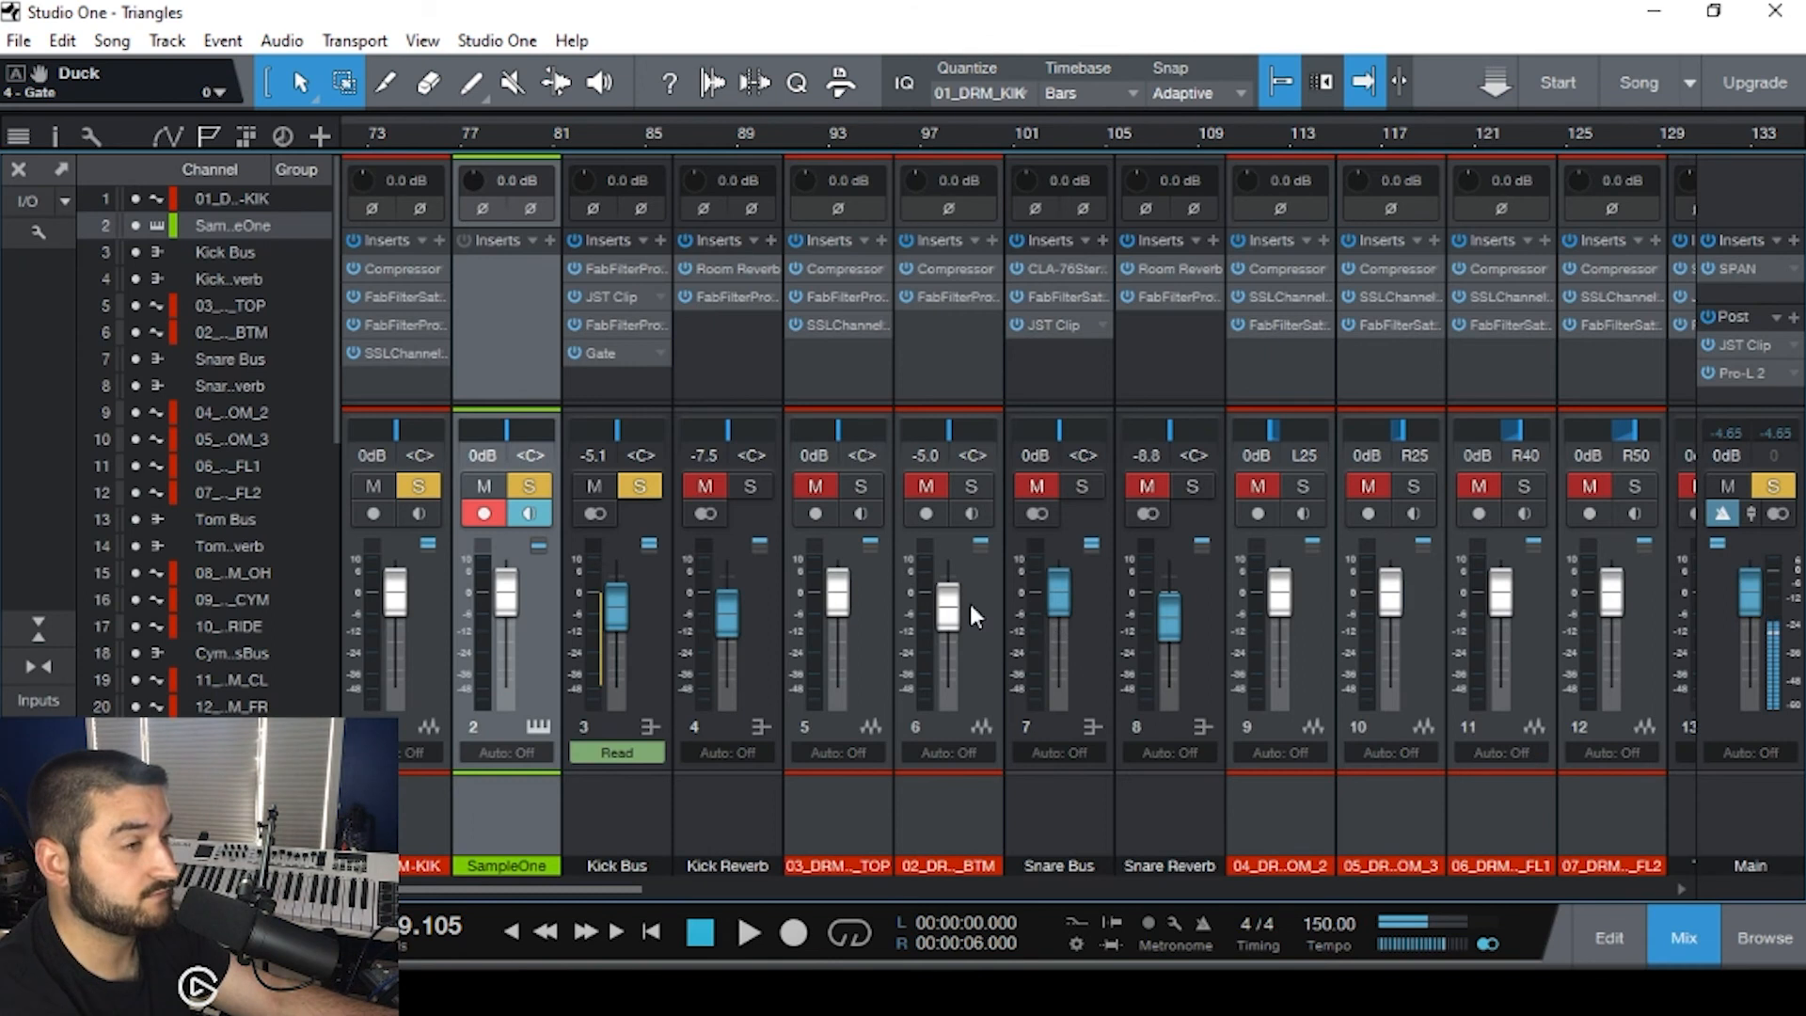
pyautogui.rightClick(633, 354)
pyautogui.click(687, 598)
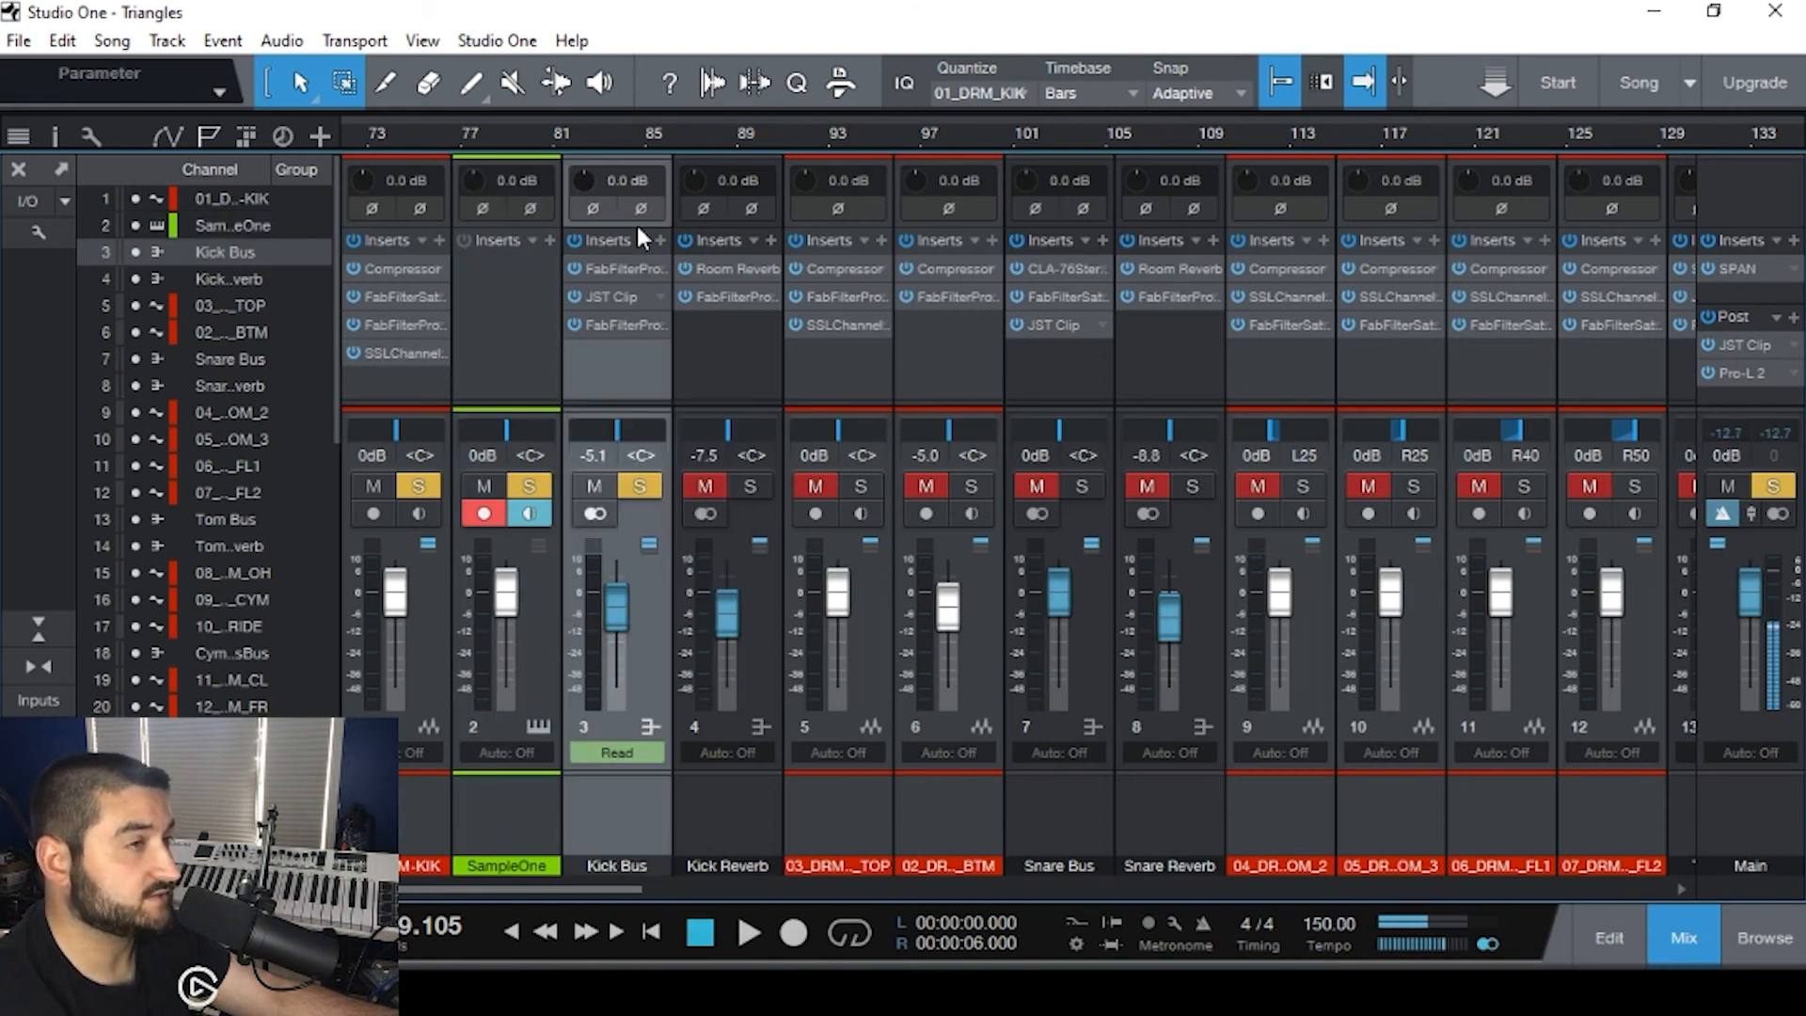
# - Find reagate-standalone with the search text "rea", add it to the Kick Bus inserts and move its window higher
pyautogui.click(658, 240)
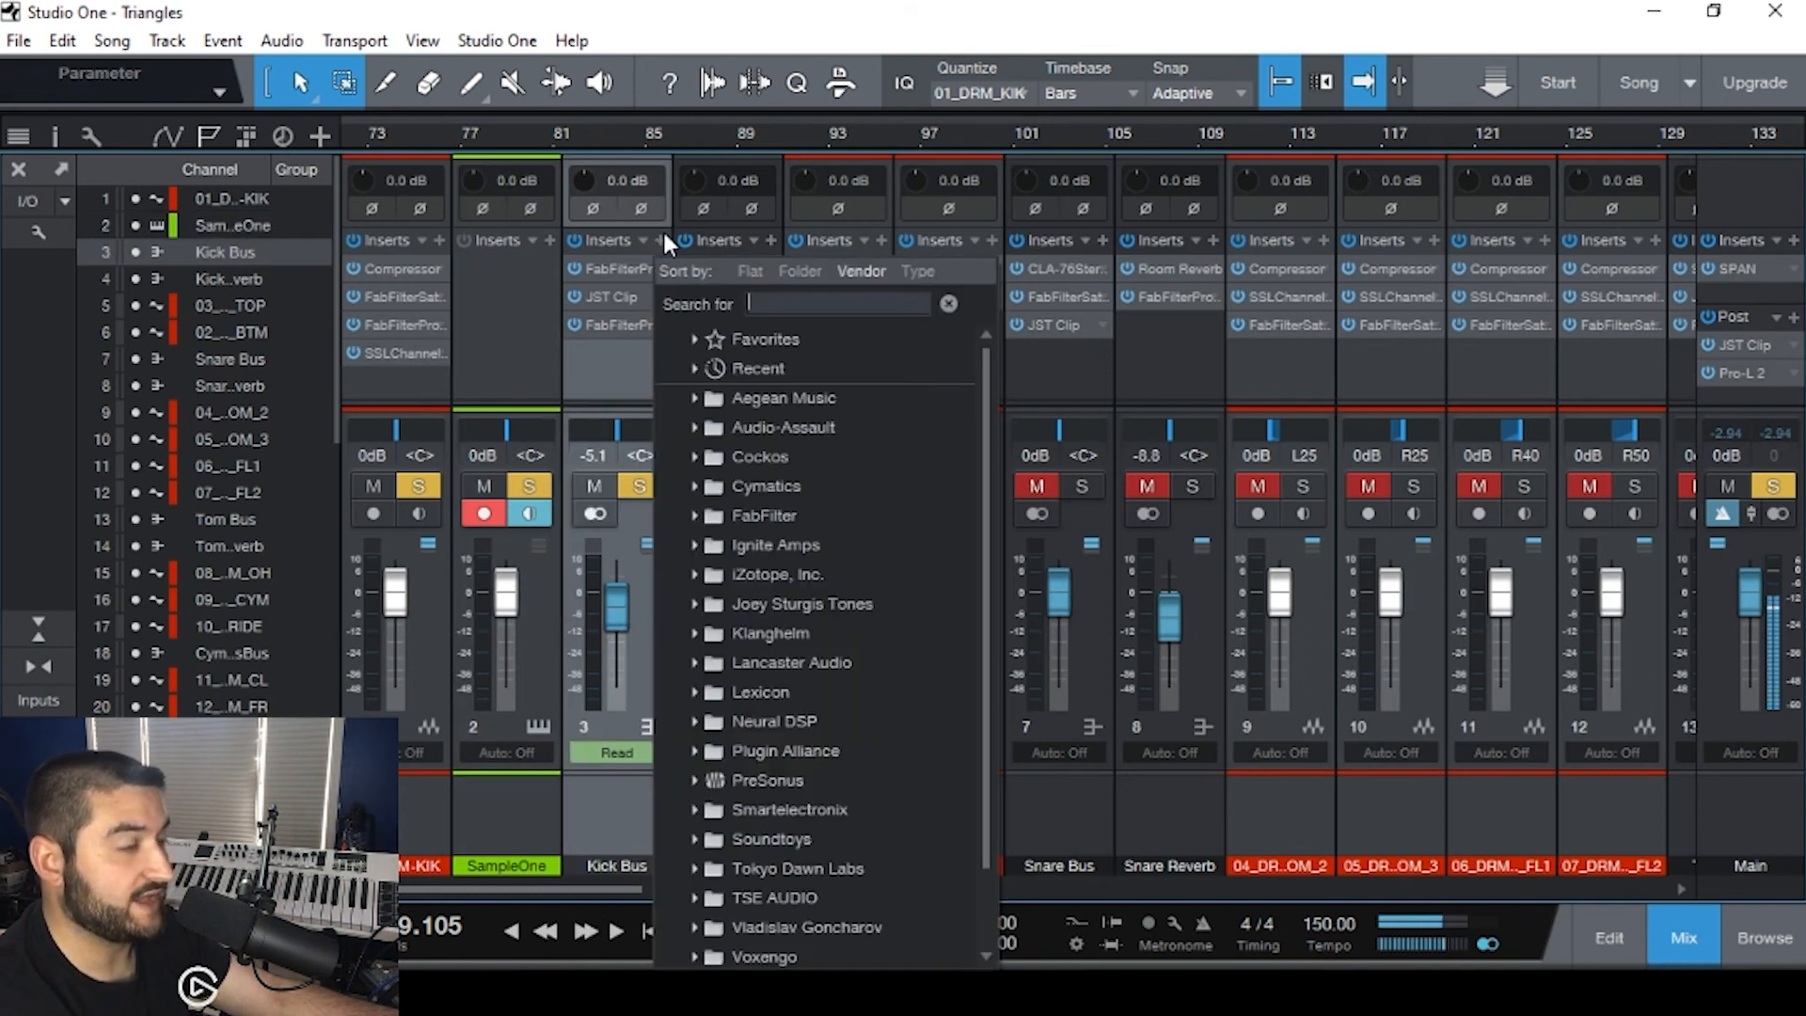
pyautogui.write('rea')
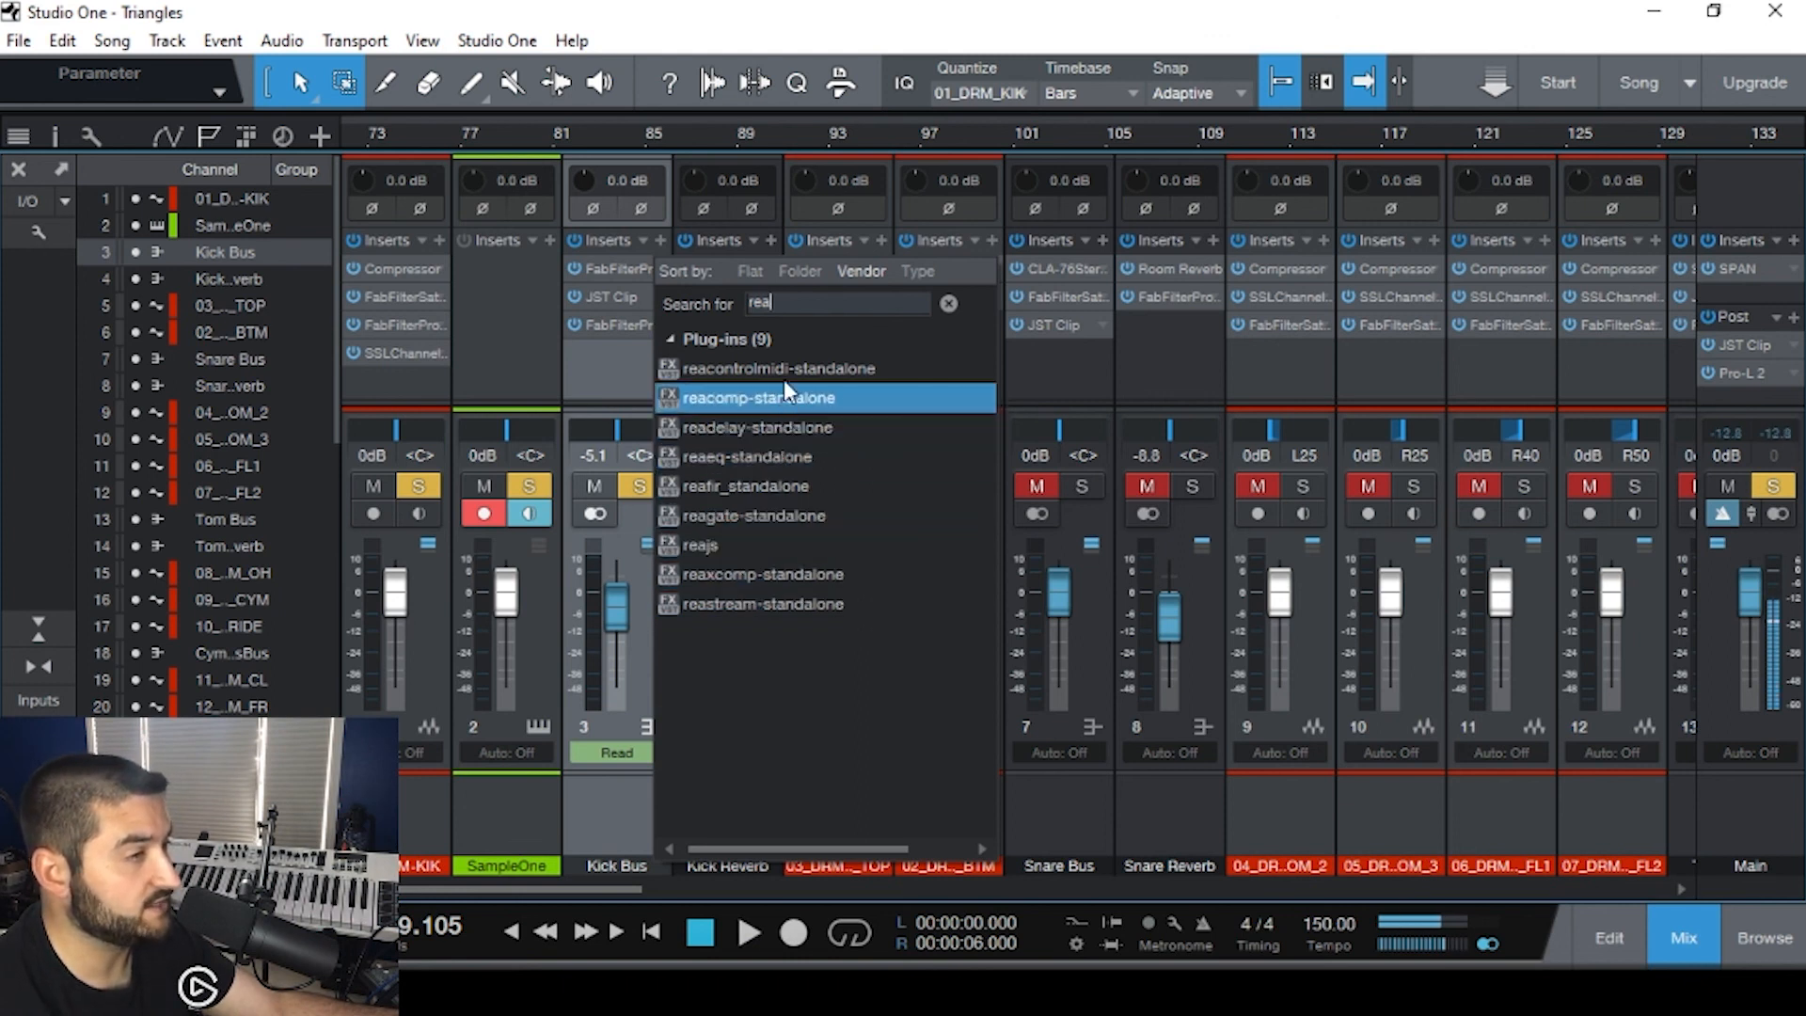
pyautogui.click(790, 516)
pyautogui.moveTo(833, 487); pyautogui.dragTo(787, 126)
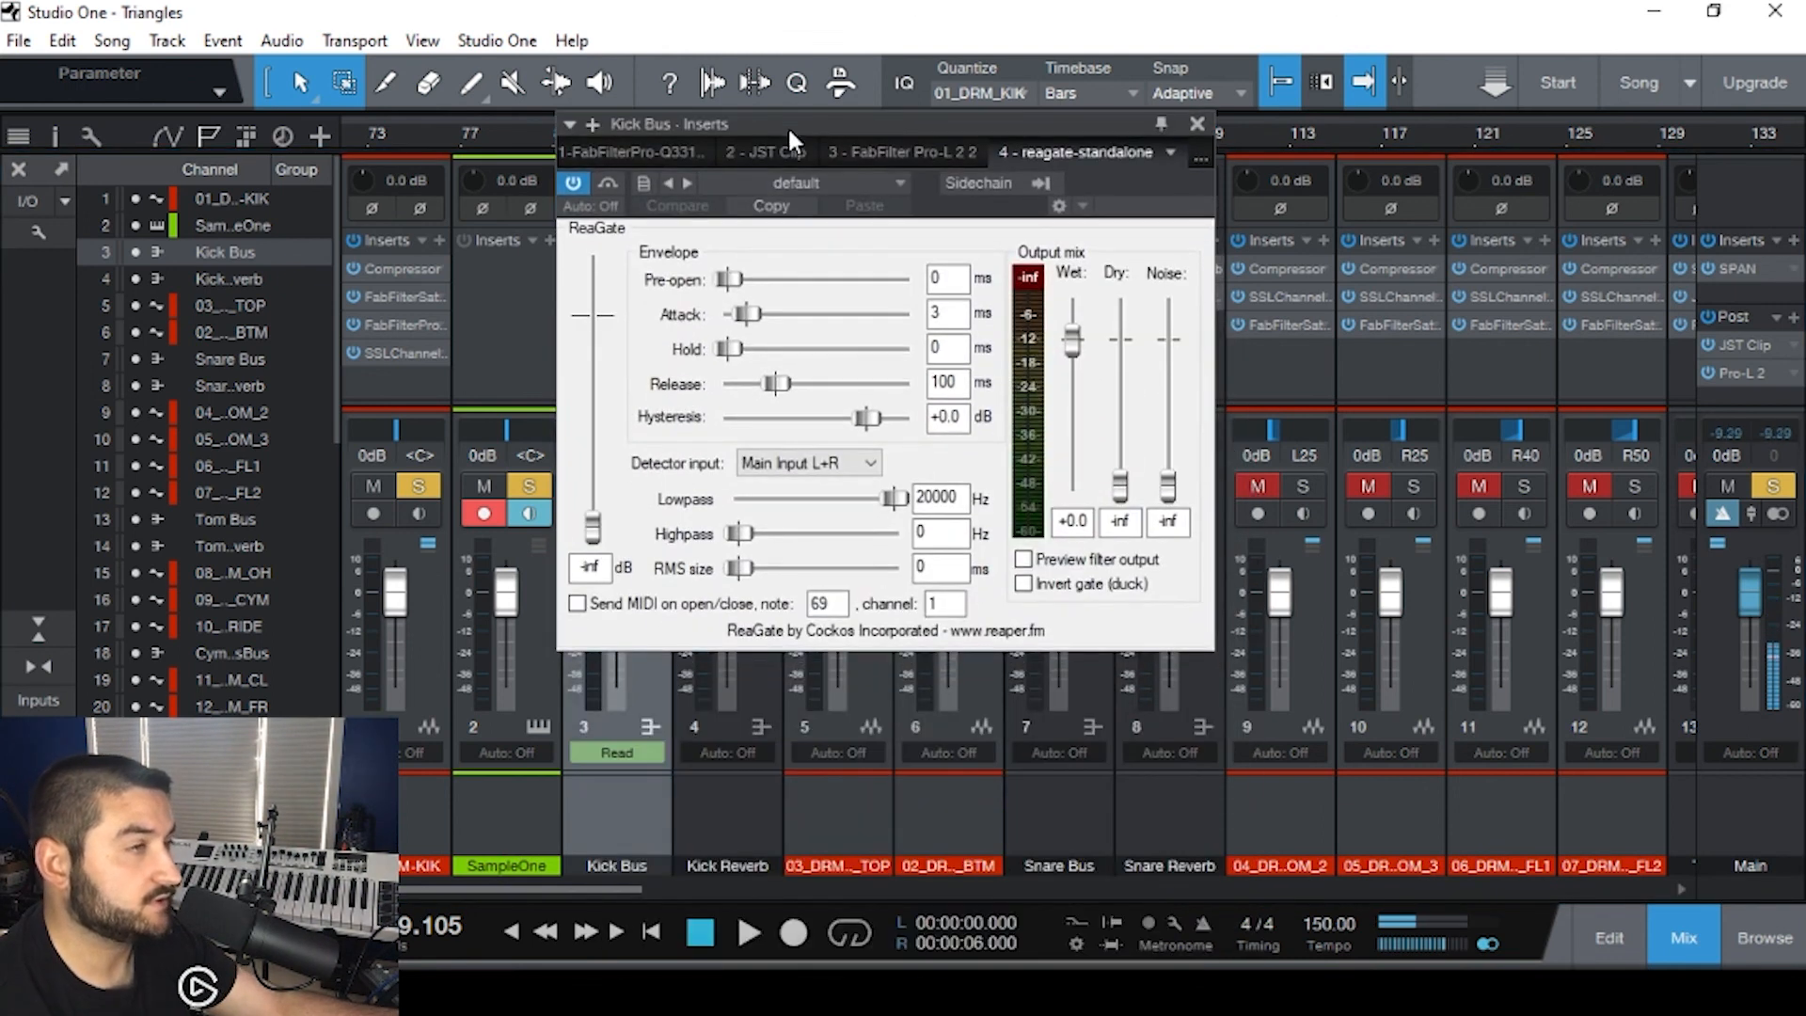
# - Set ReaGate's Attack and Release to 0 ms, with Lowpass at 20000 Hz and Highpass at 0 Hz
pyautogui.moveTo(748, 314); pyautogui.dragTo(726, 316)
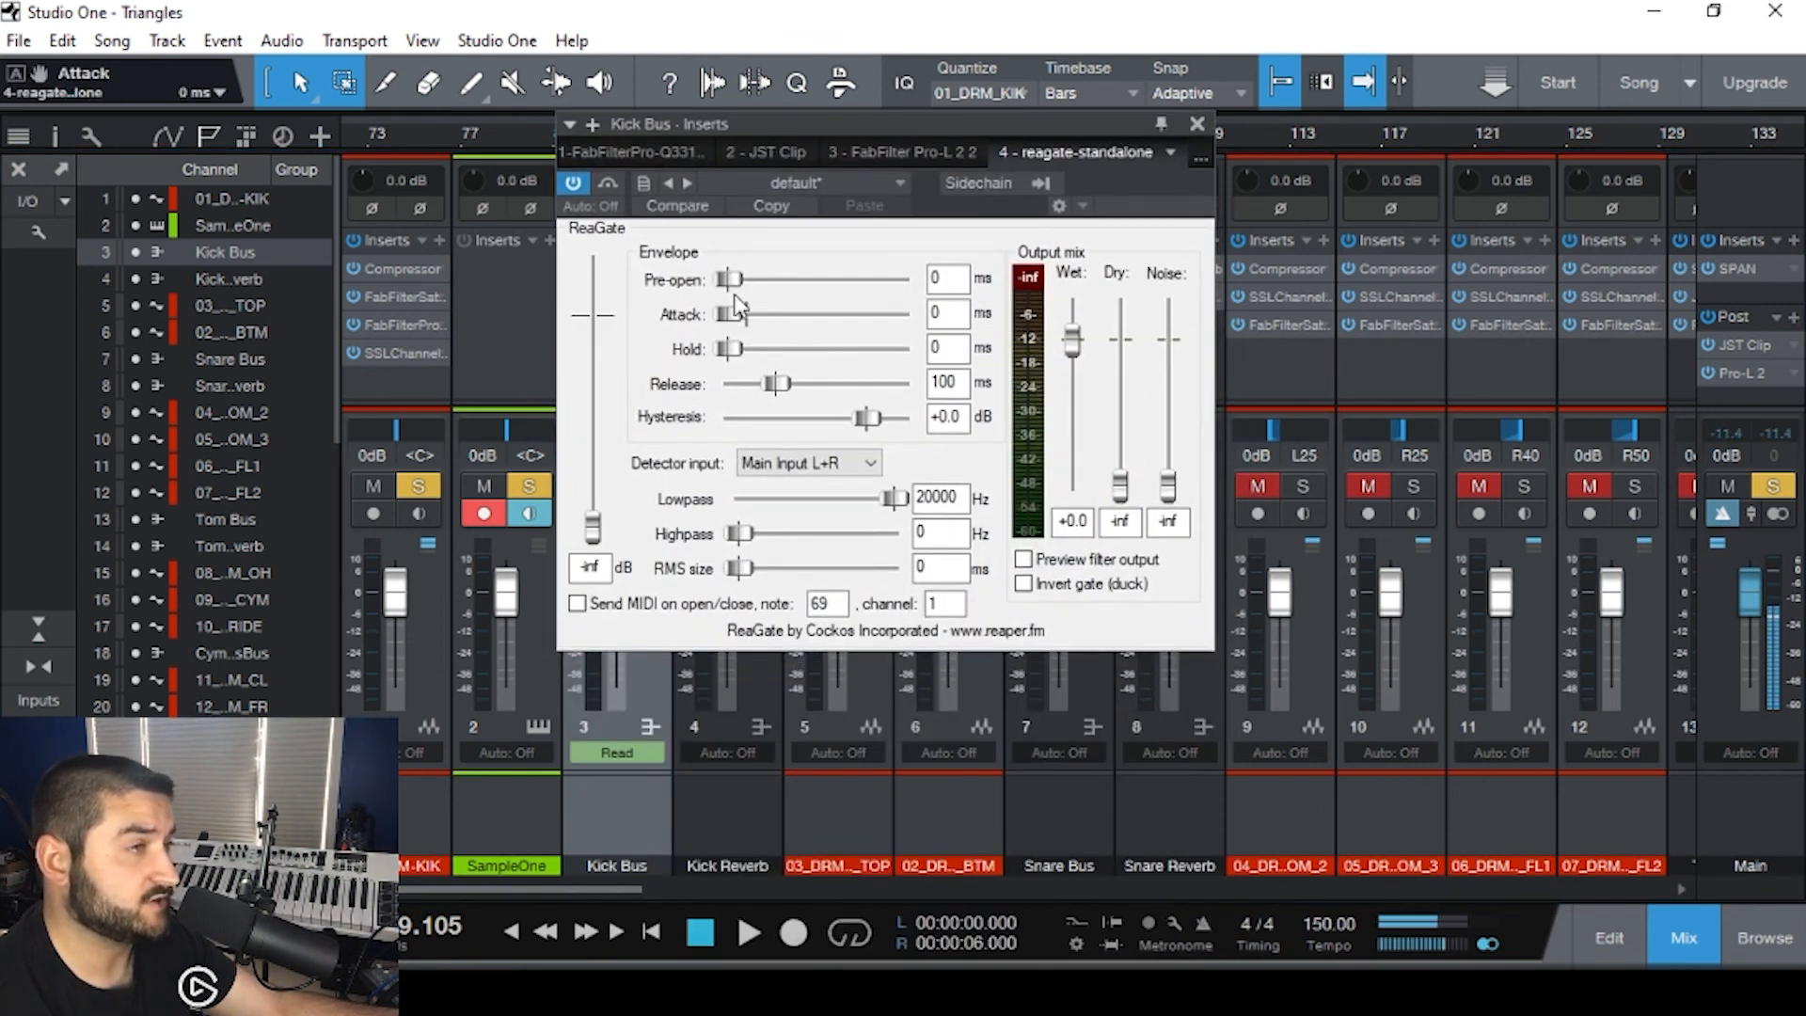
pyautogui.moveTo(776, 383); pyautogui.dragTo(683, 393)
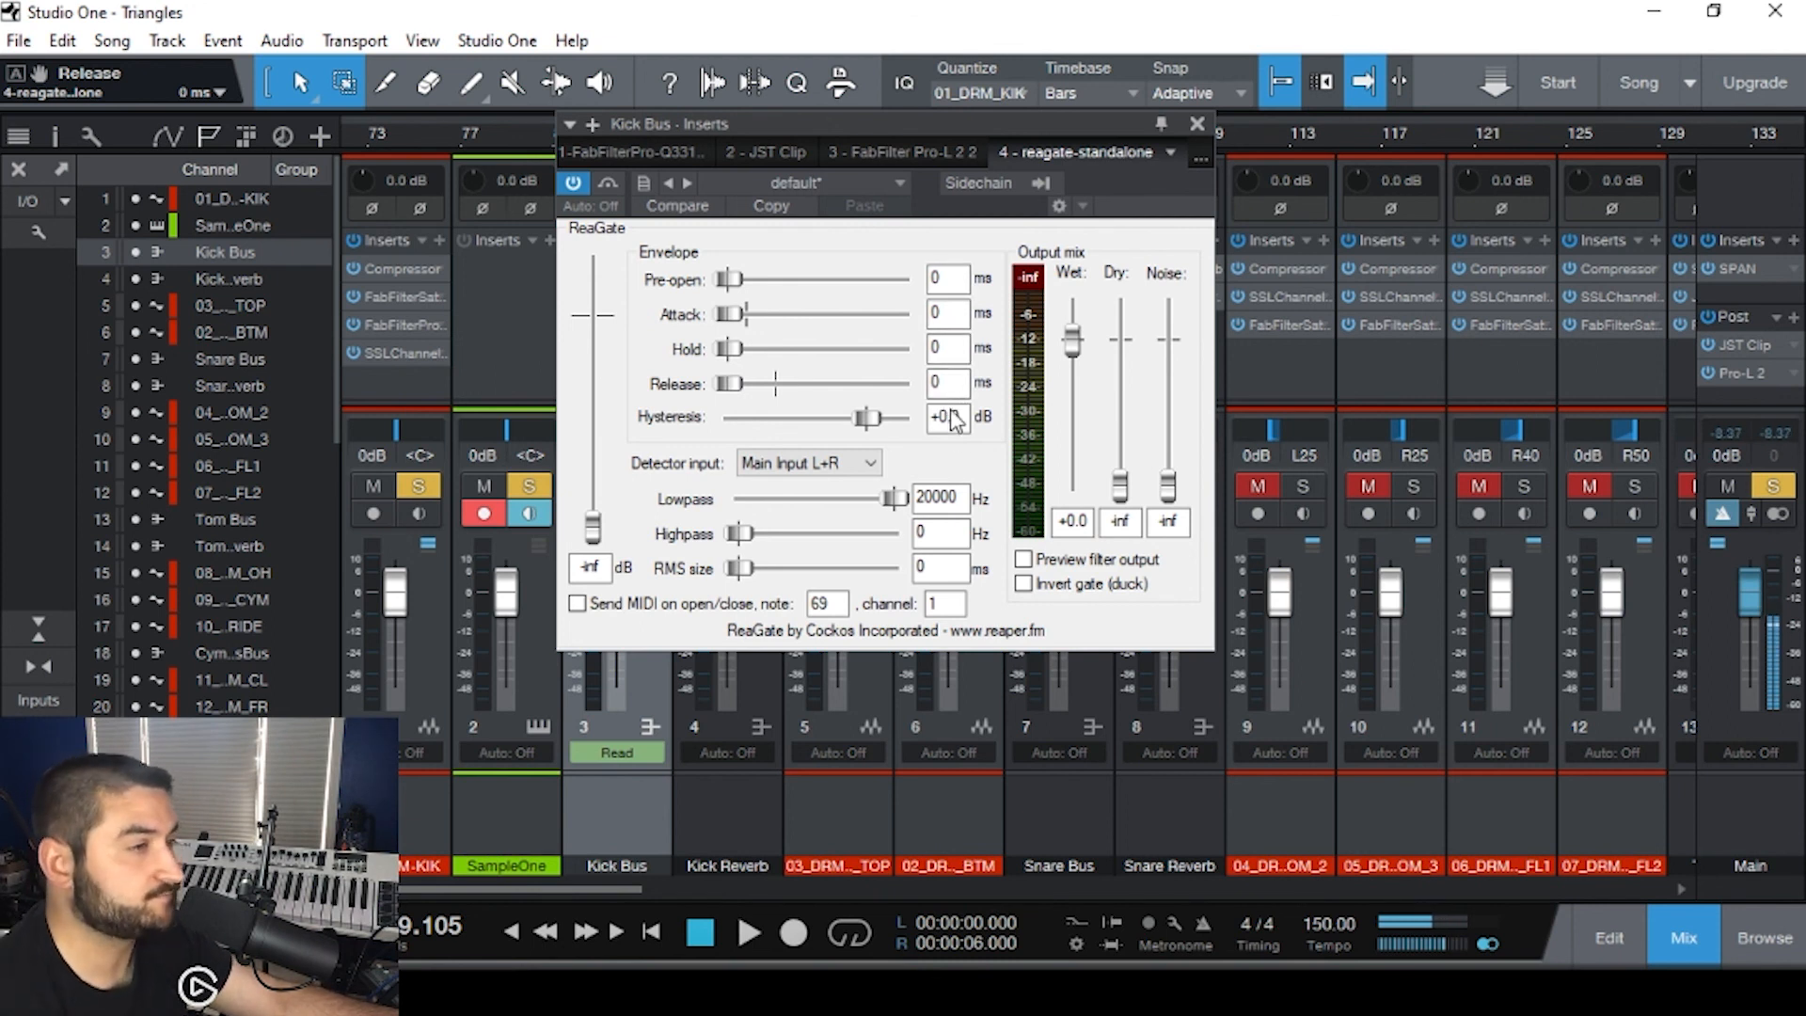
pyautogui.moveTo(905, 508)
pyautogui.mouseDown()
pyautogui.moveTo(795, 514)
pyautogui.moveTo(894, 527)
pyautogui.mouseUp()
pyautogui.moveTo(743, 534)
pyautogui.mouseDown()
pyautogui.moveTo(819, 536)
pyautogui.moveTo(732, 538)
pyautogui.mouseUp()
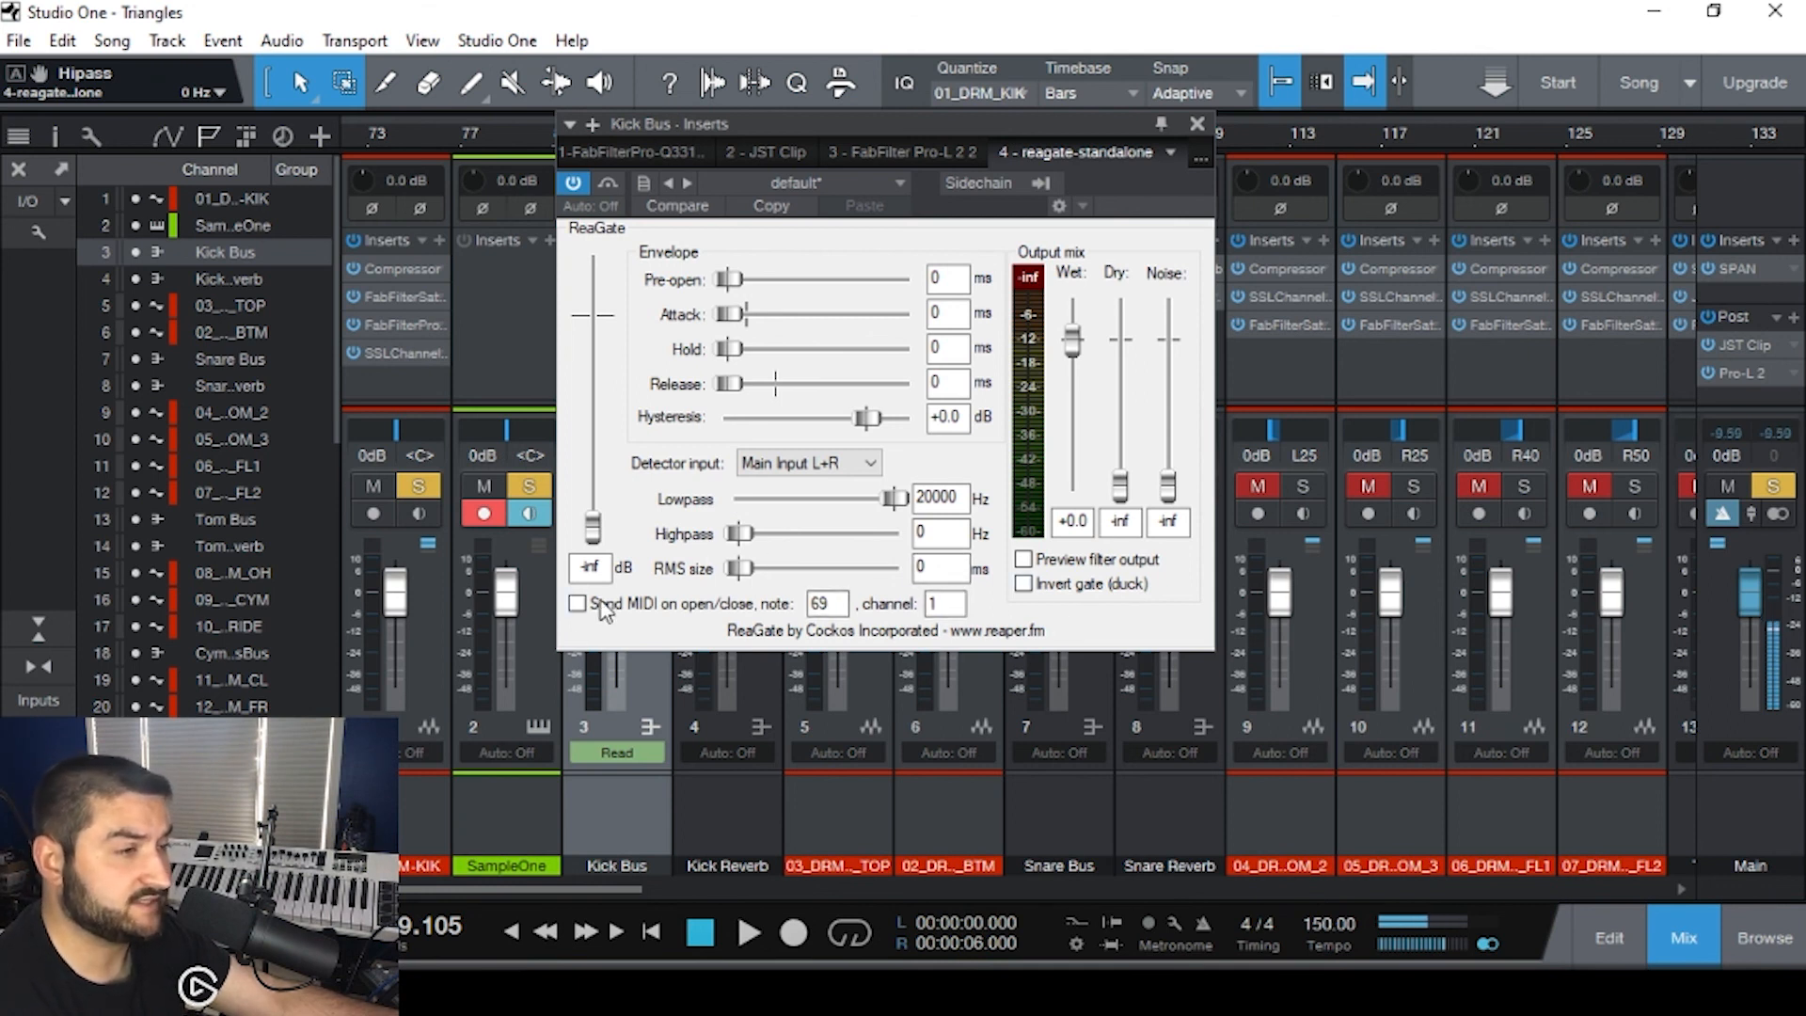
# - Toggle ReaGate's Send MIDI on open/close and Invert gate (duck) options on and back off, one after the other
pyautogui.click(577, 604)
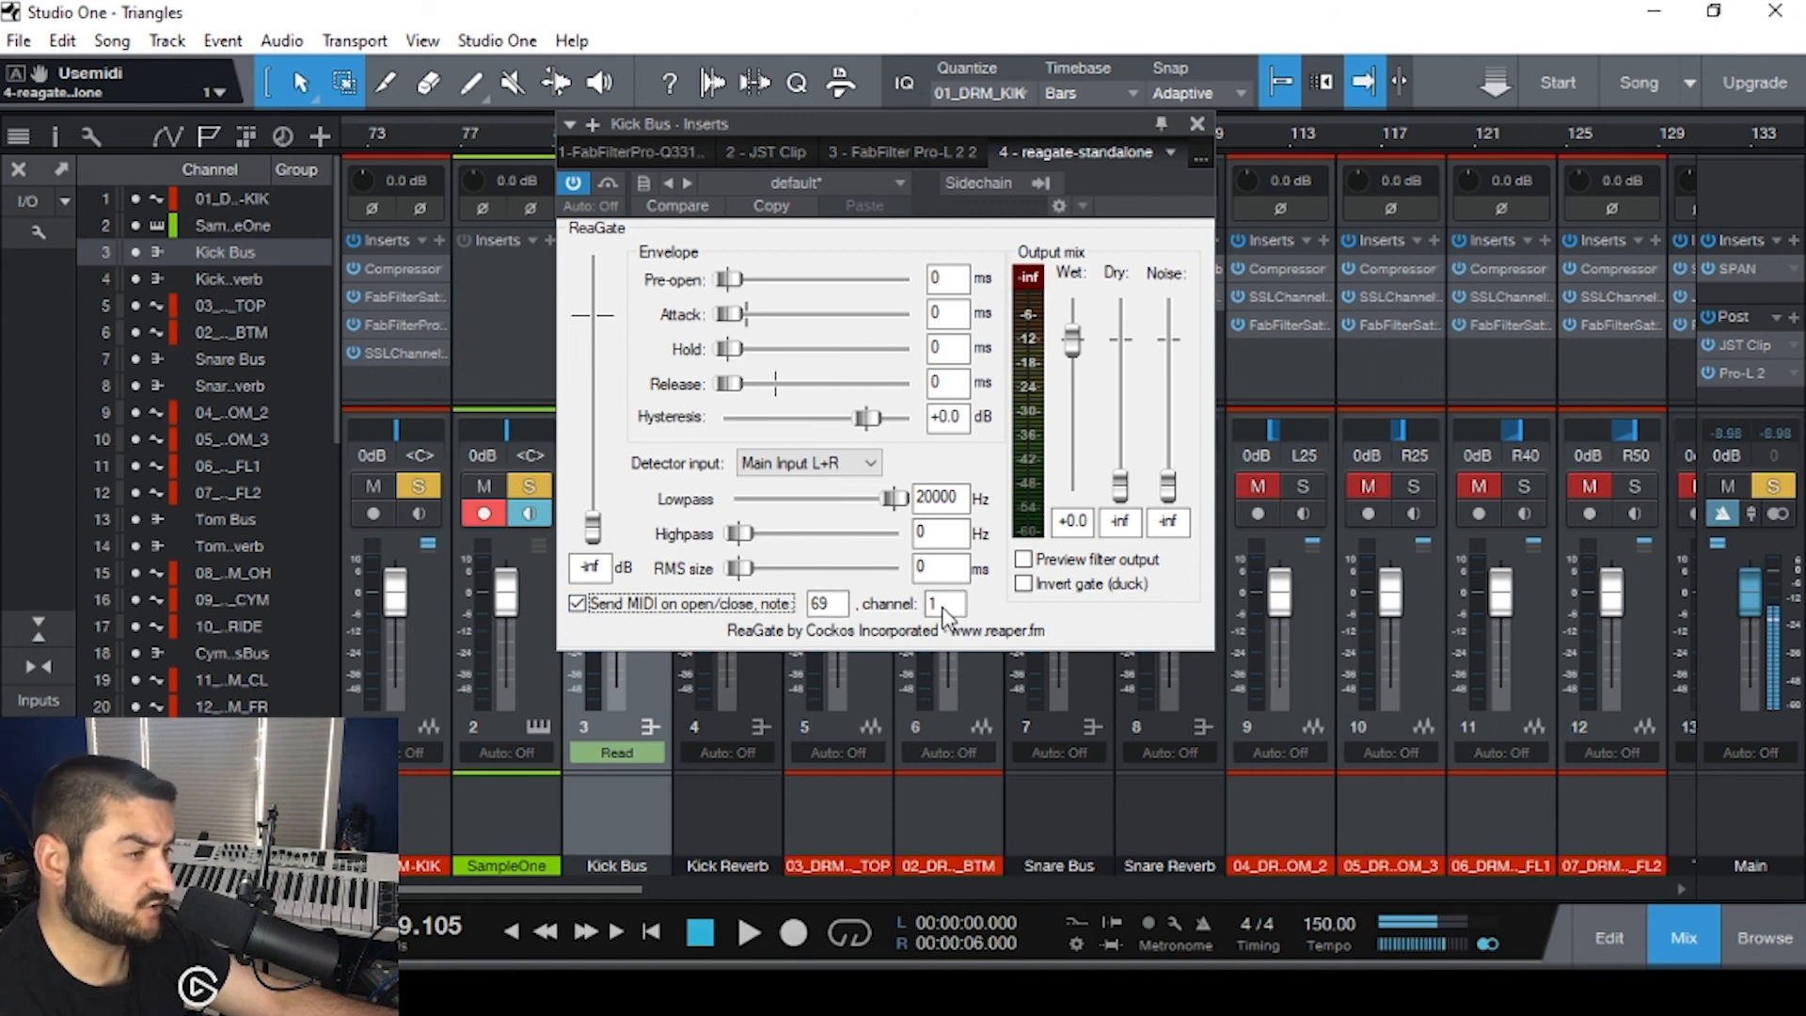
pyautogui.click(577, 604)
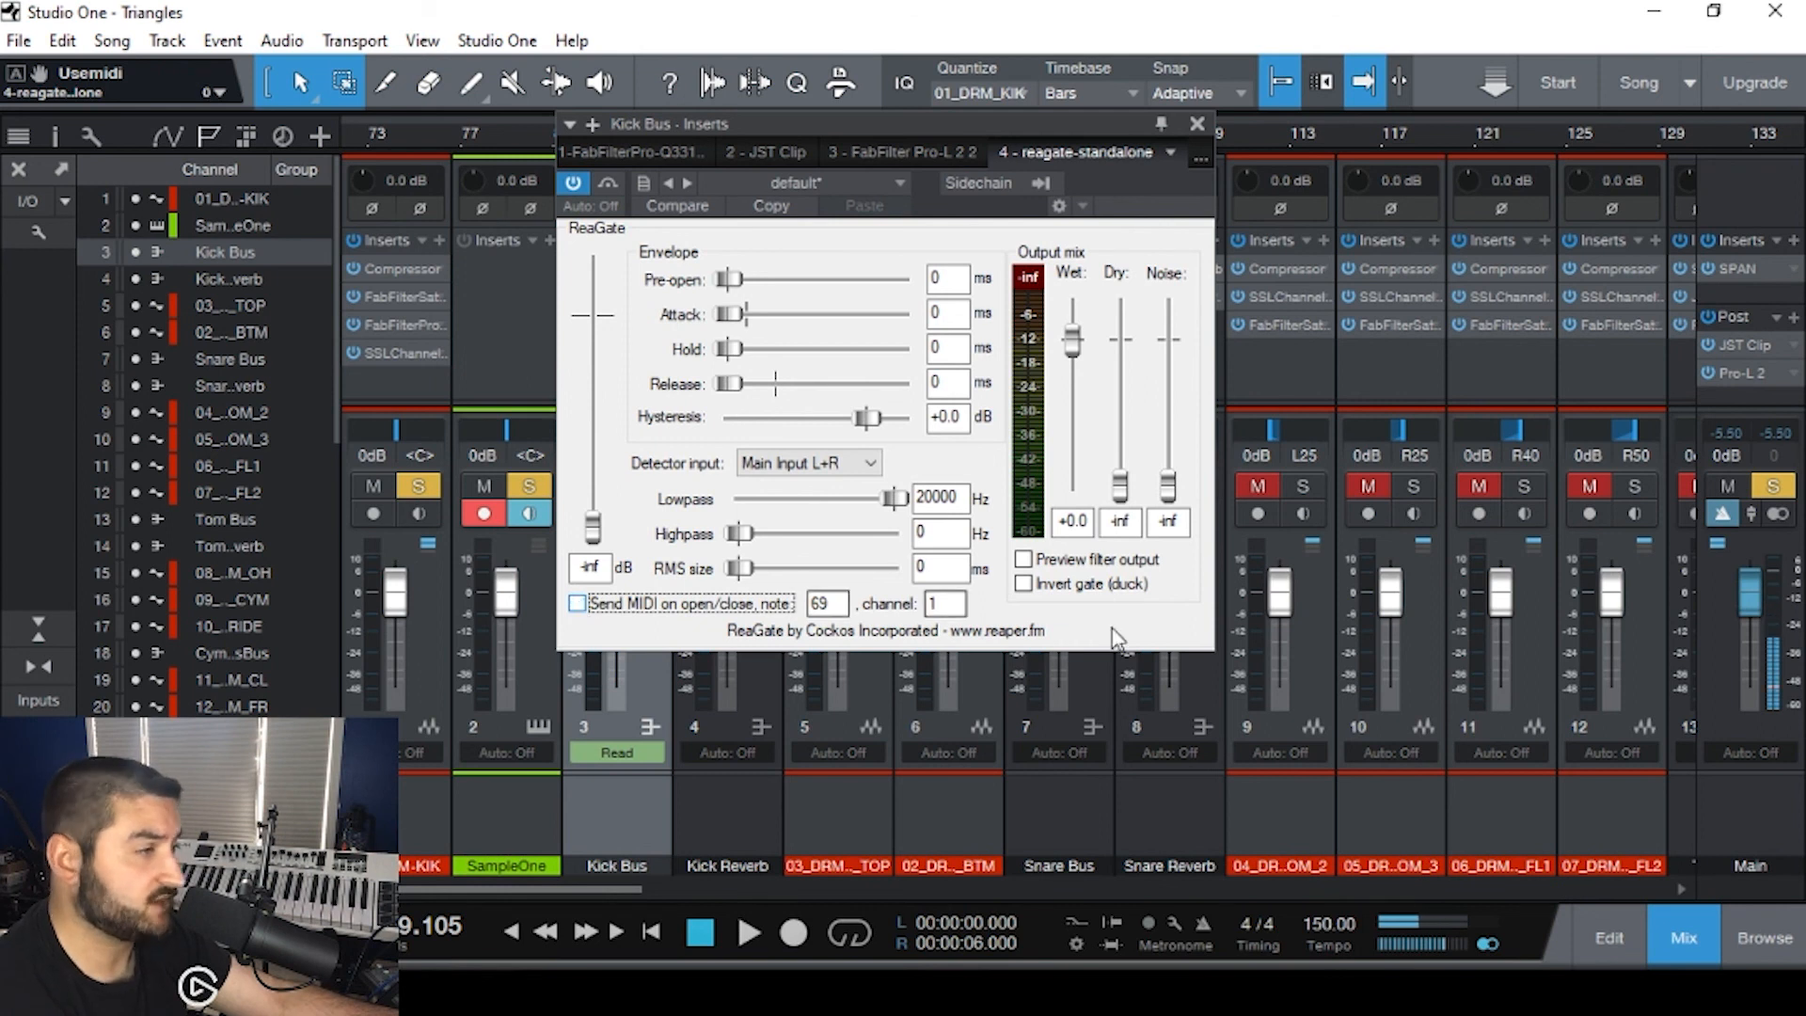
pyautogui.click(1035, 589)
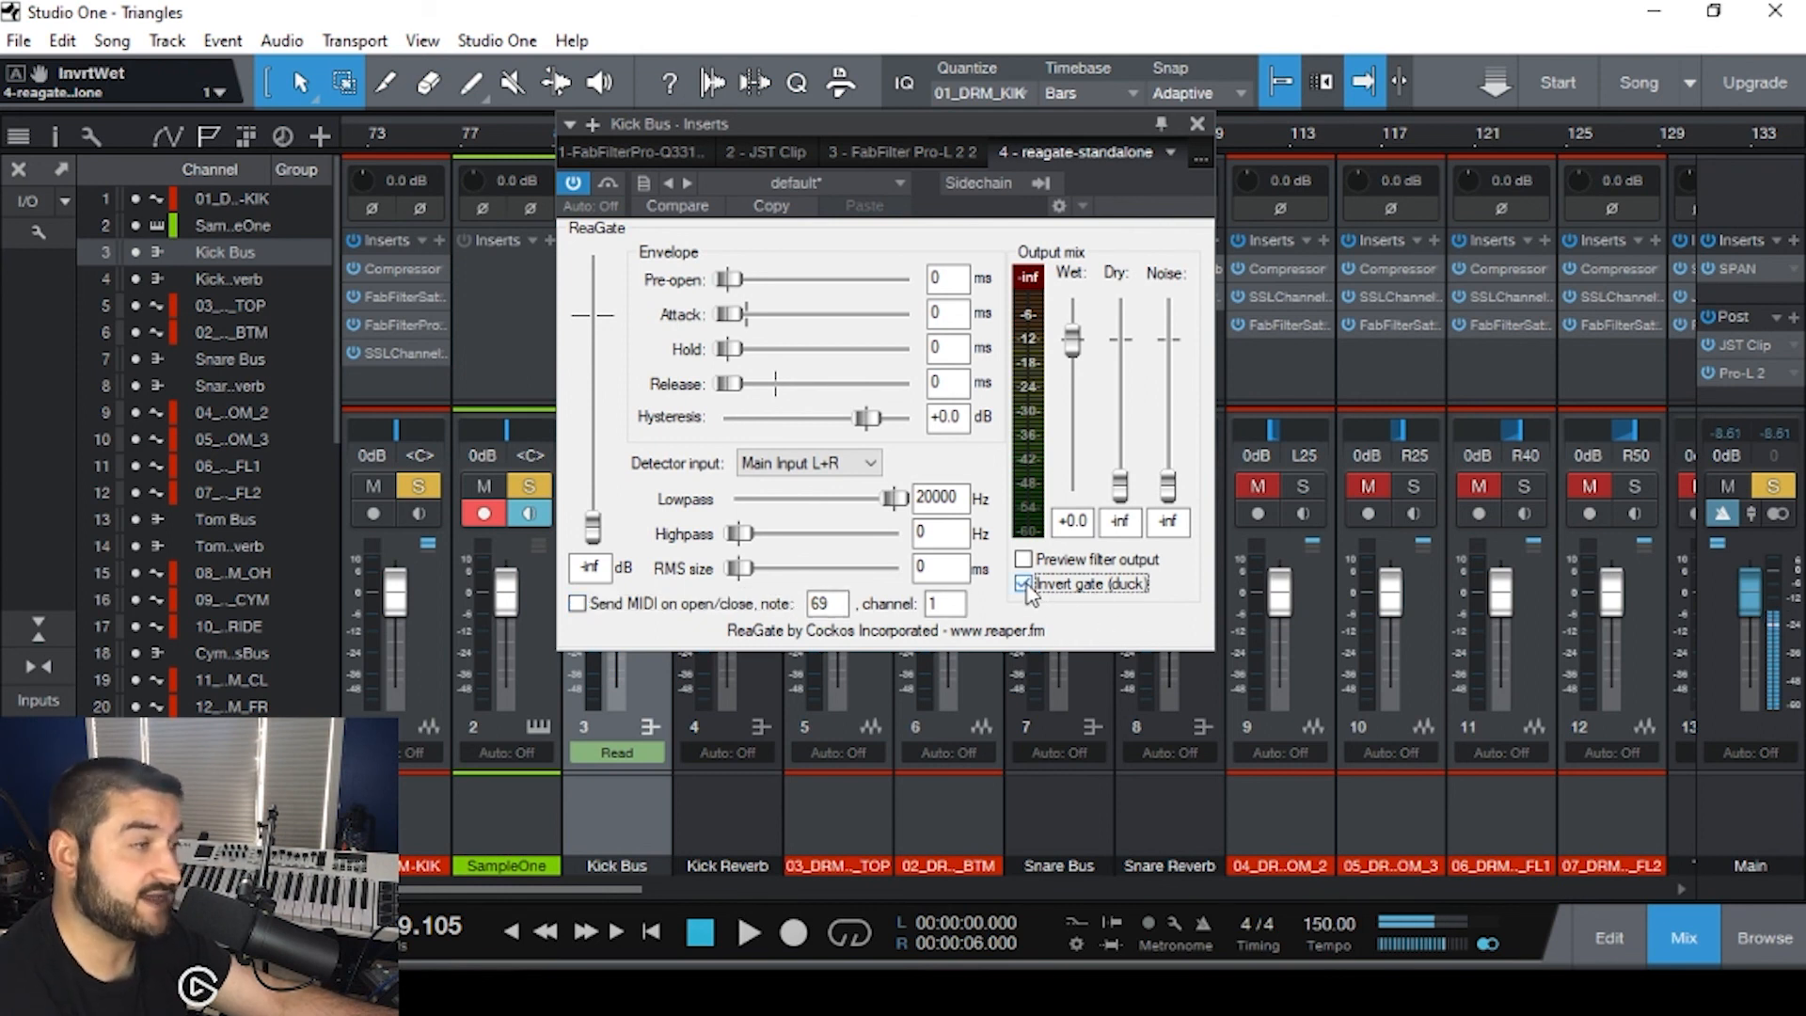
pyautogui.click(1028, 587)
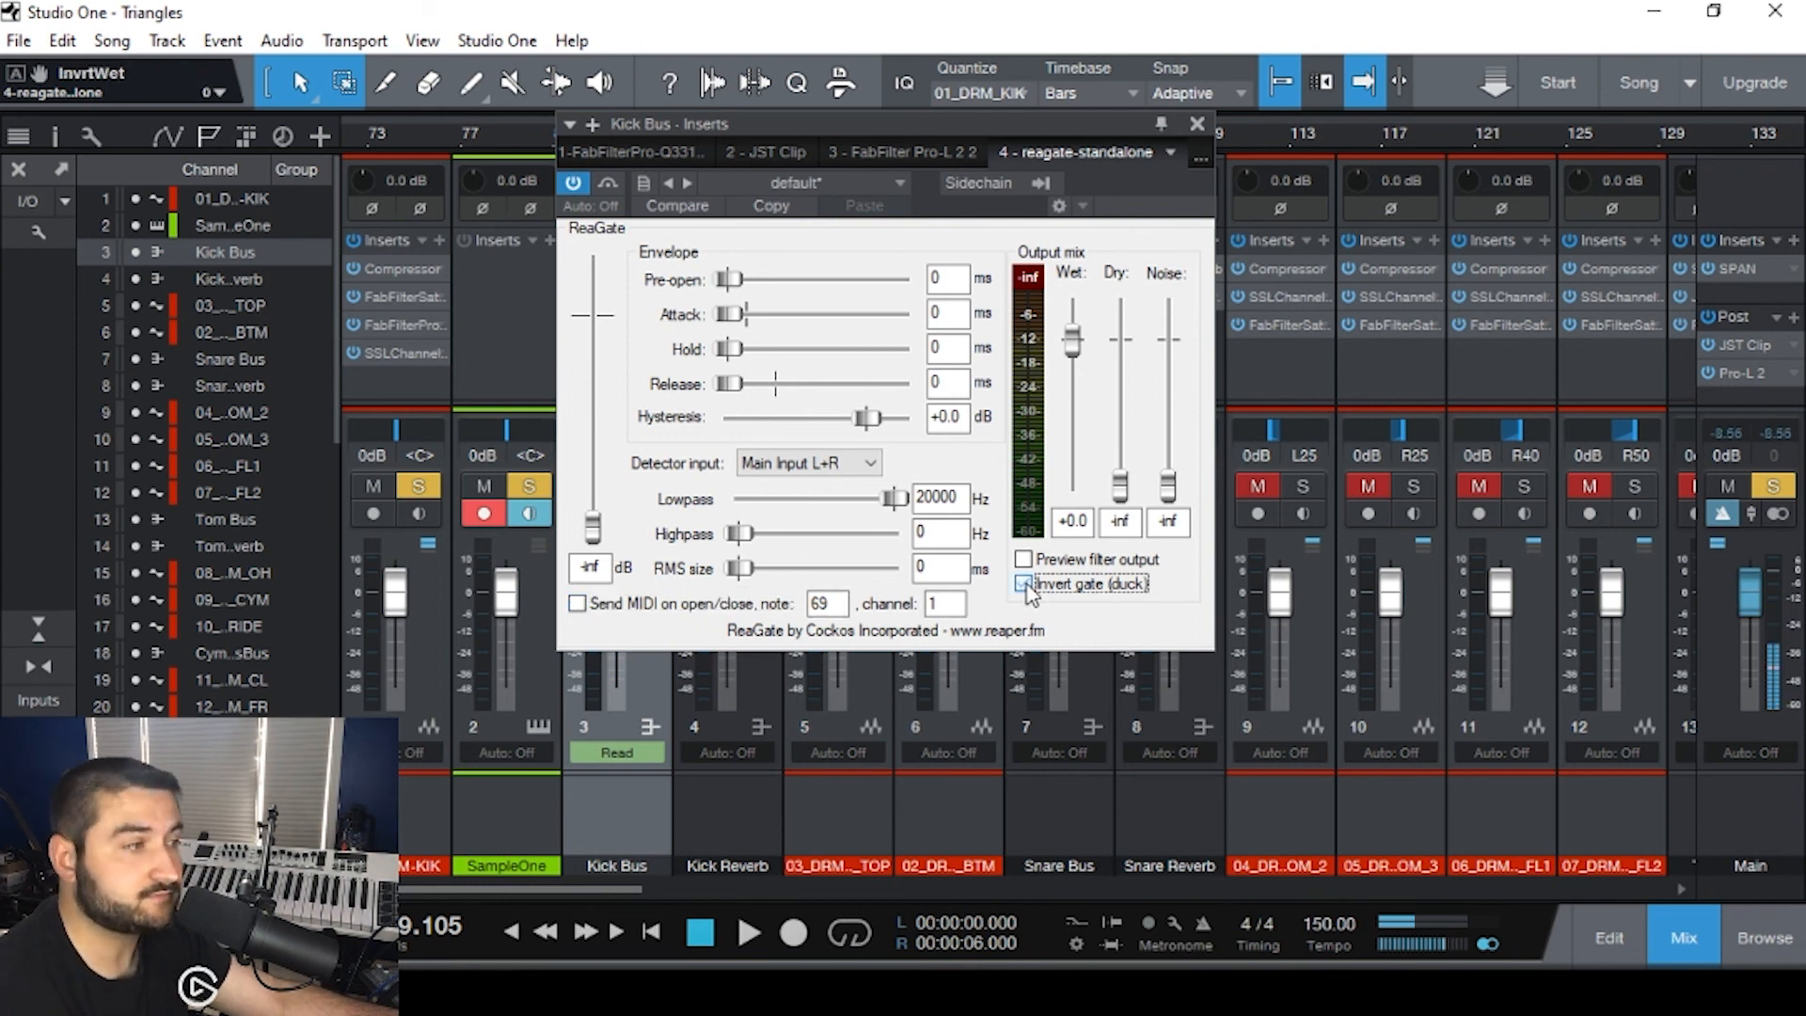